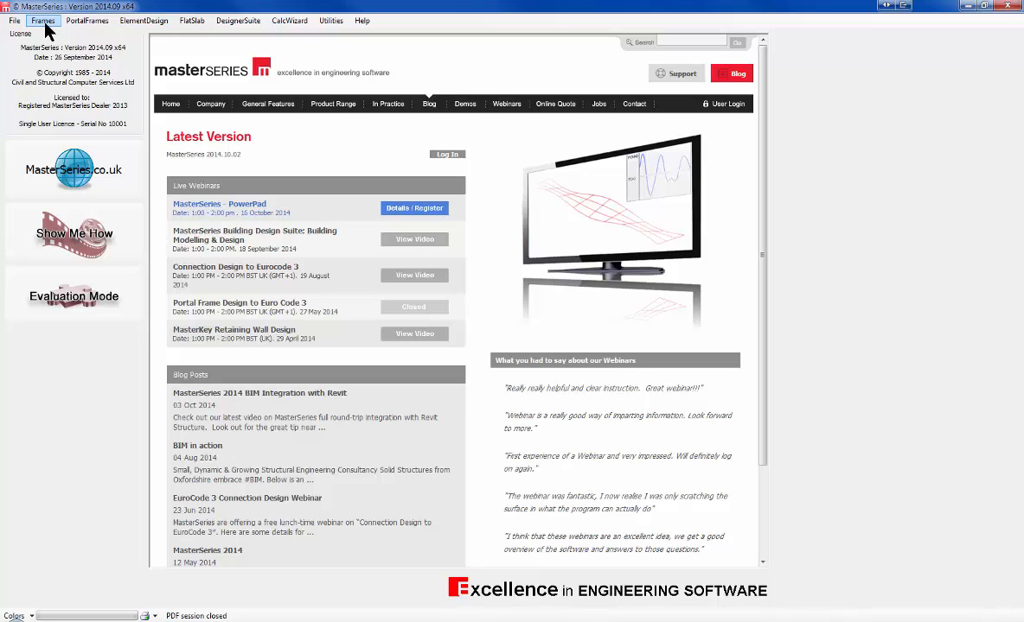
Step: Launch MasterFrame : Analysis Design Drafting from the Frames menu to list the Demo models
left_click(45, 23)
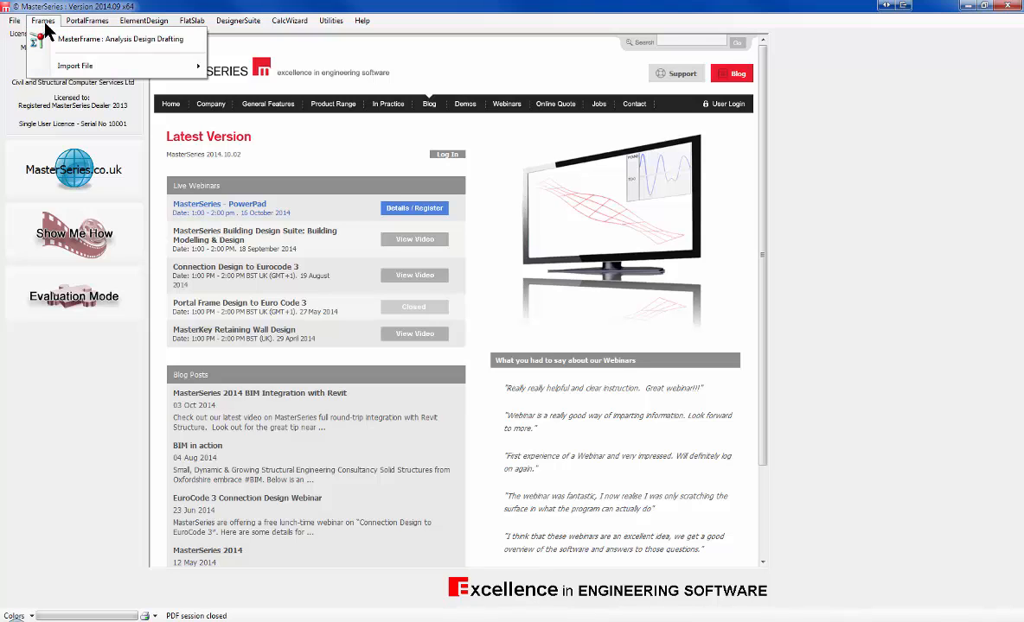
left_click(76, 39)
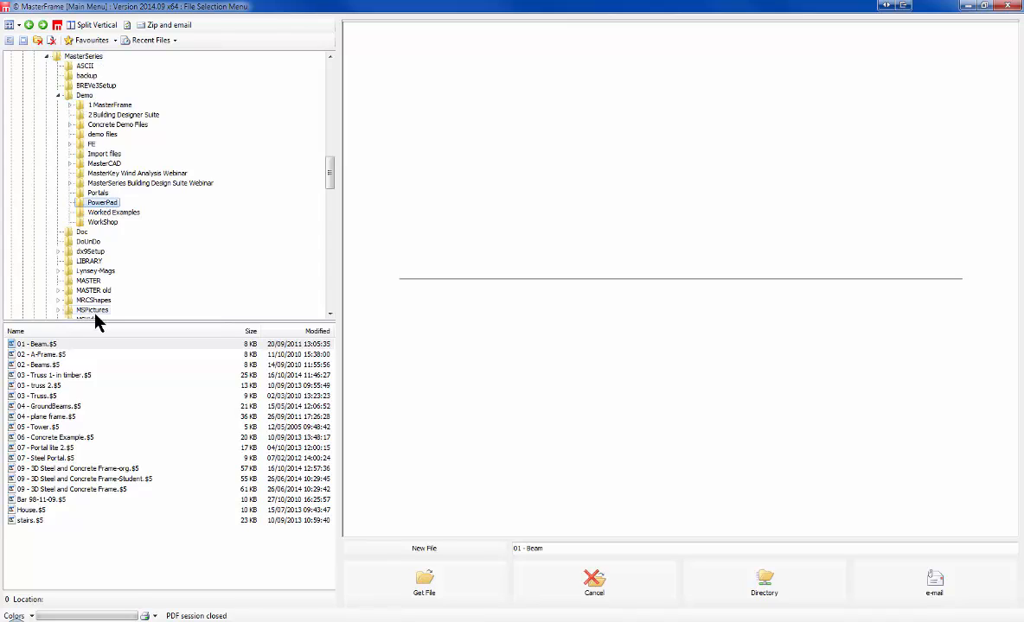
Step: Preview the demo models from 01 - Beam through the trusses and GroundBeams to 04 - plane frame
left_click(36, 345)
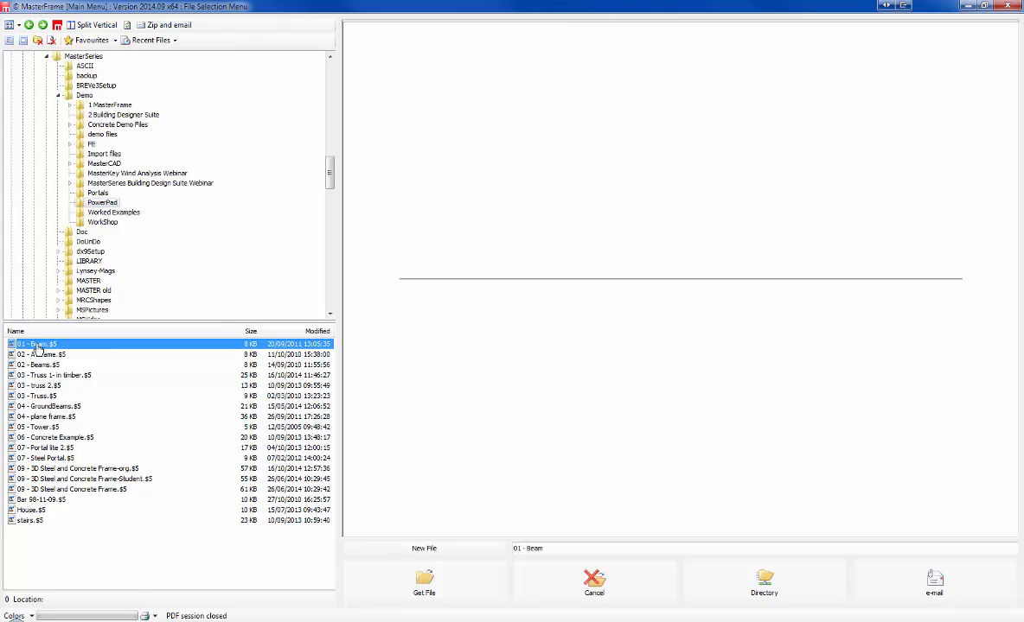
left_click(36, 355)
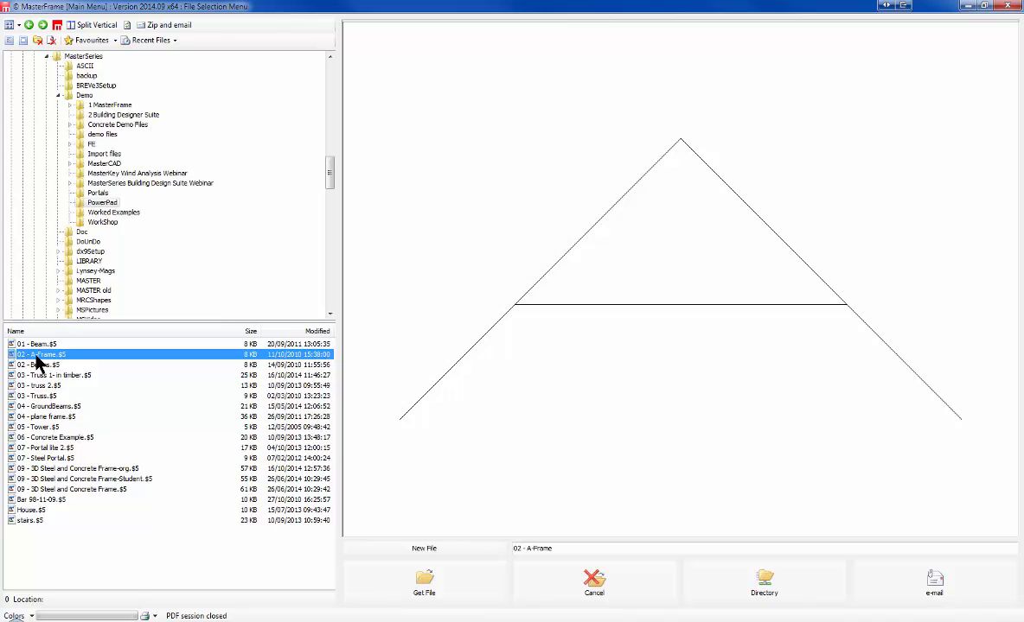
left_click(40, 365)
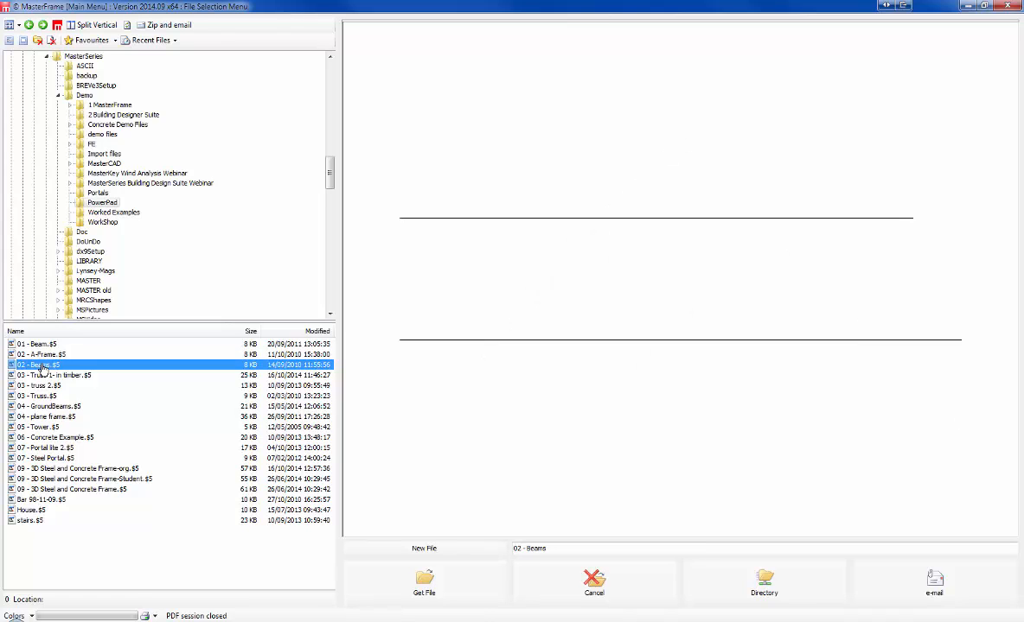
left_click(50, 376)
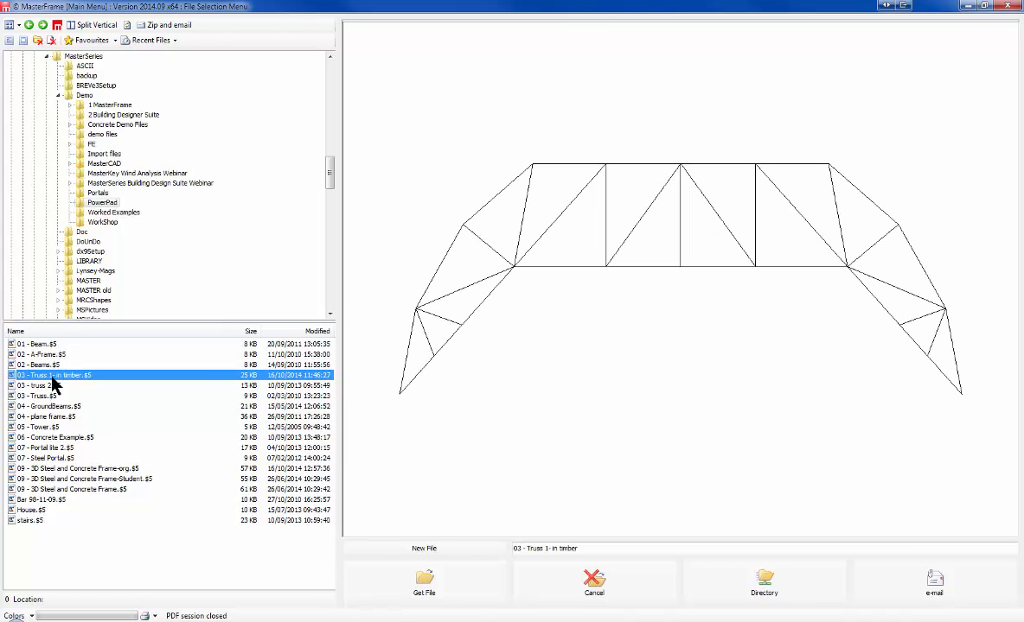
left_click(43, 387)
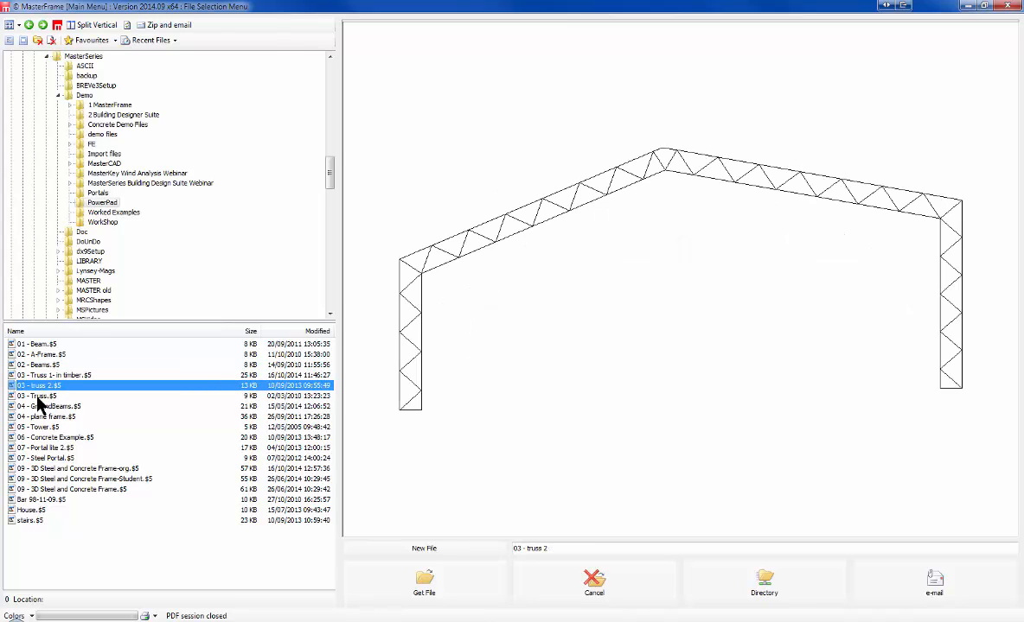
left_click(39, 397)
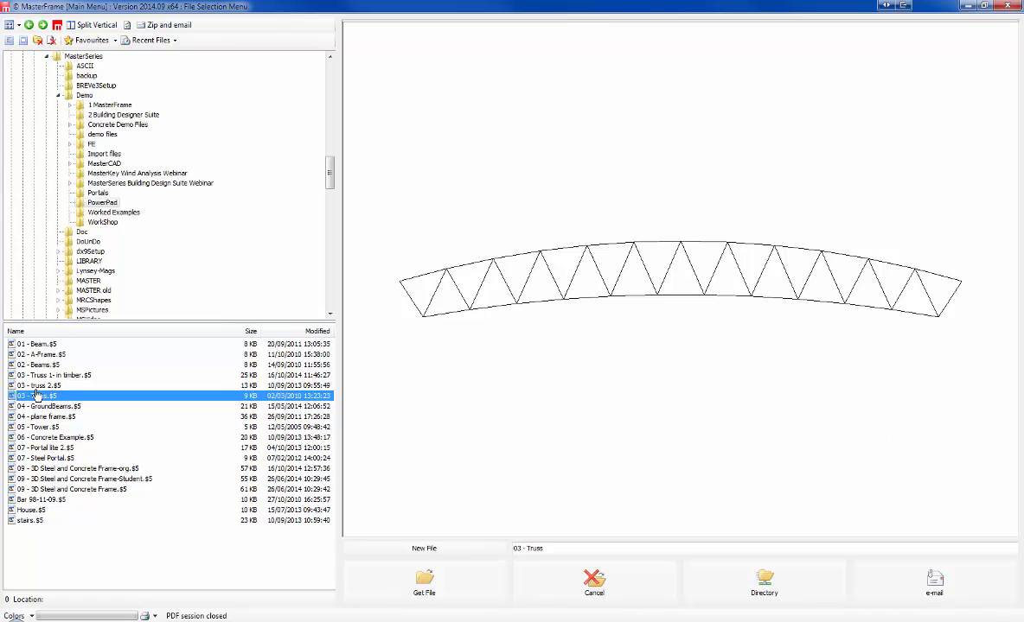
left_click(41, 406)
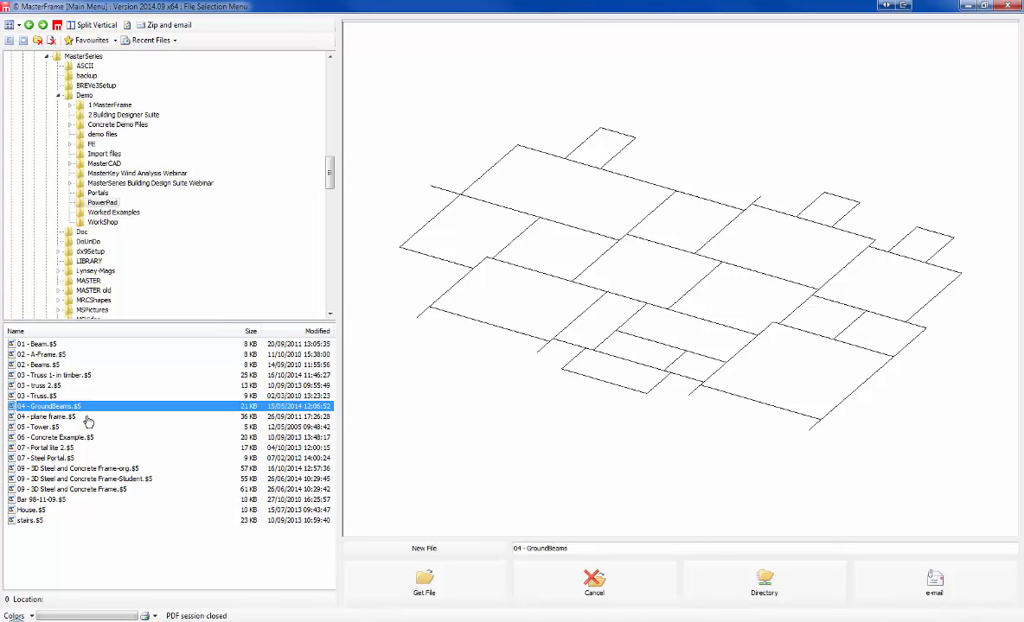
left_click(45, 417)
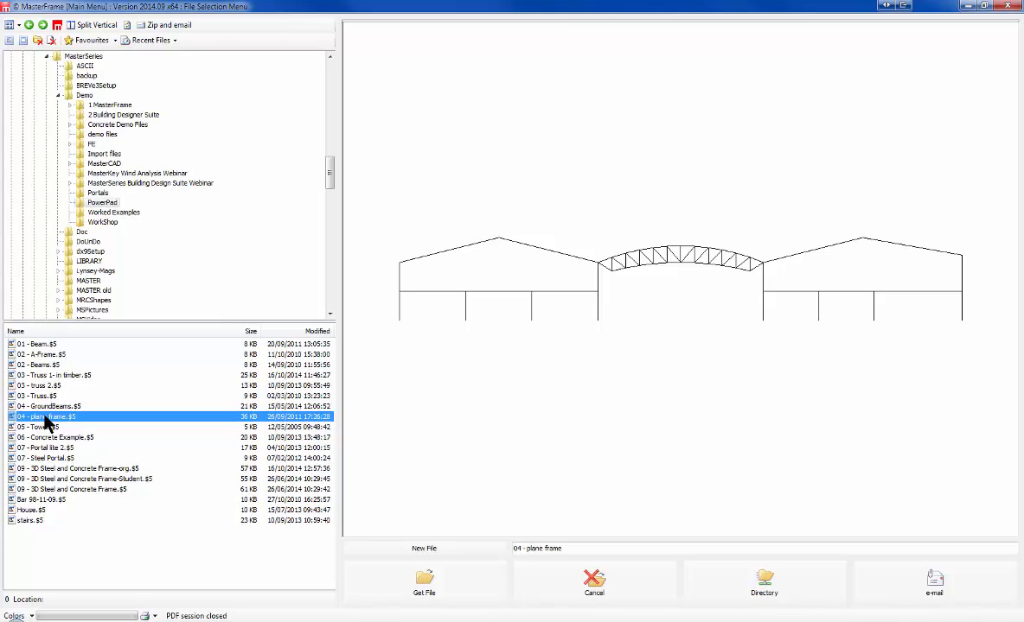
Step: Preview the Tower, Concrete Example, portals, 3D frames, Bar, House and stairs demo models
left_click(48, 427)
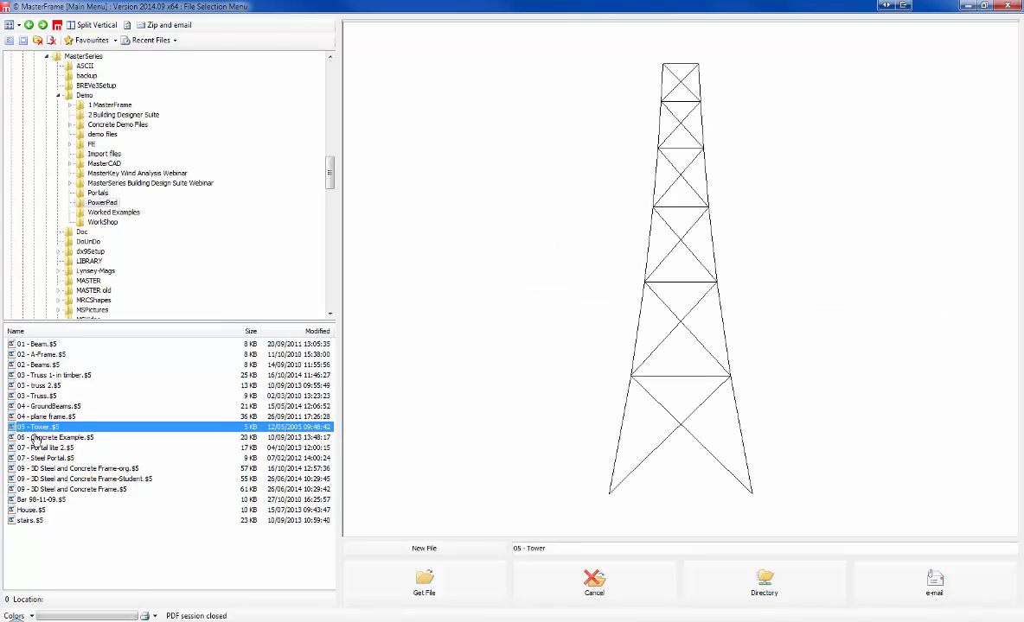
left_click(40, 438)
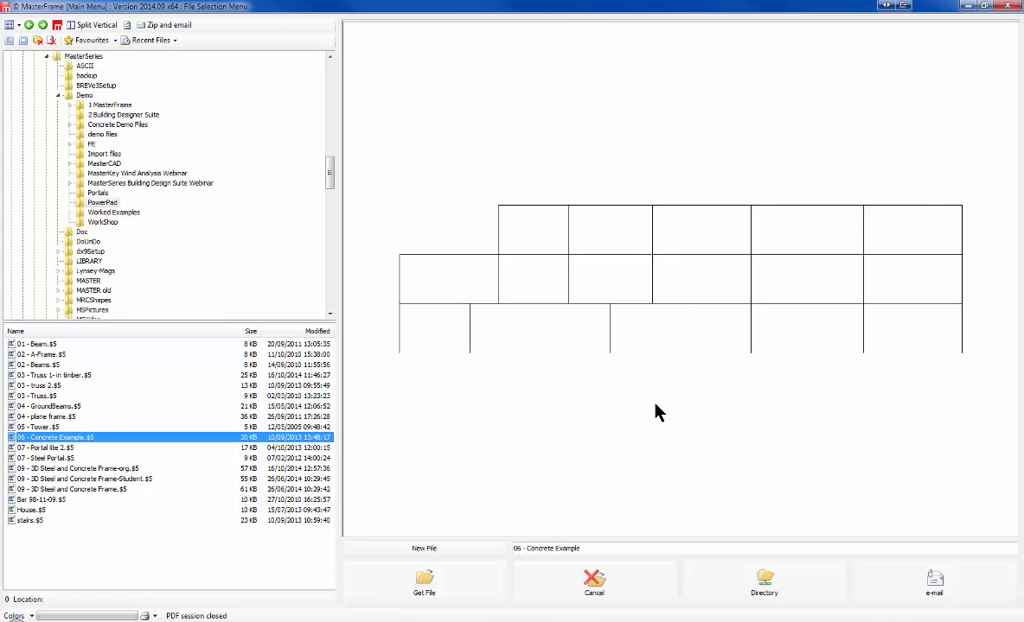
left_click(48, 449)
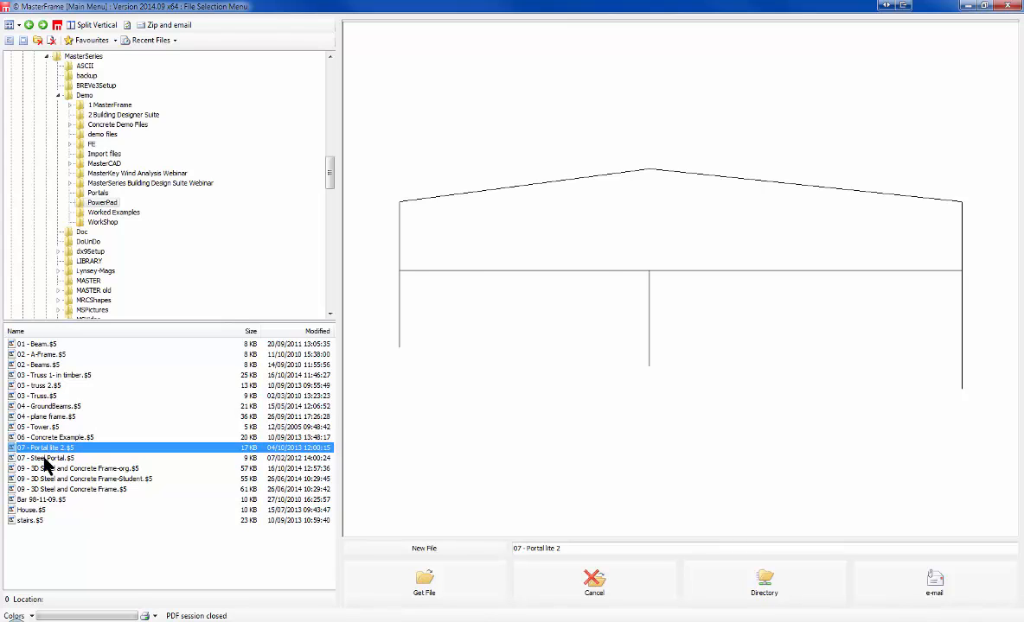
left_click(46, 459)
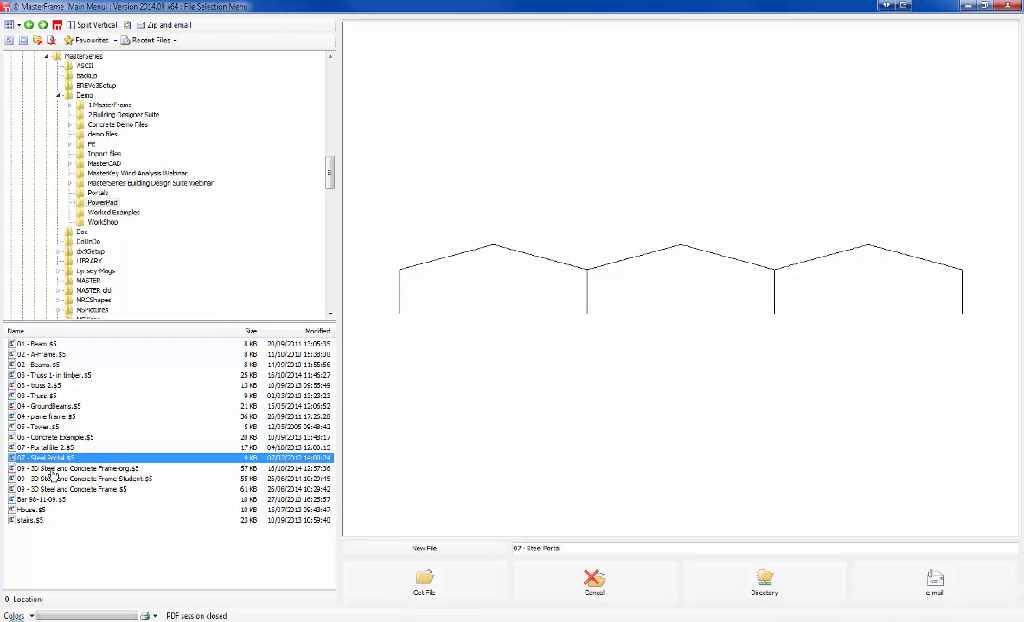
left_click(53, 469)
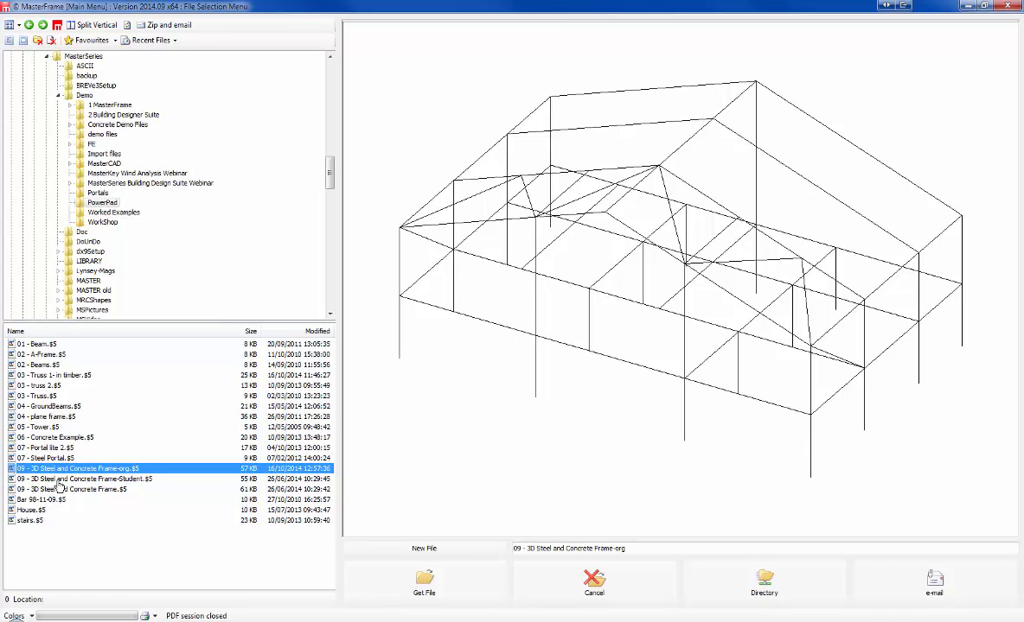
key("Down")
key("Down")
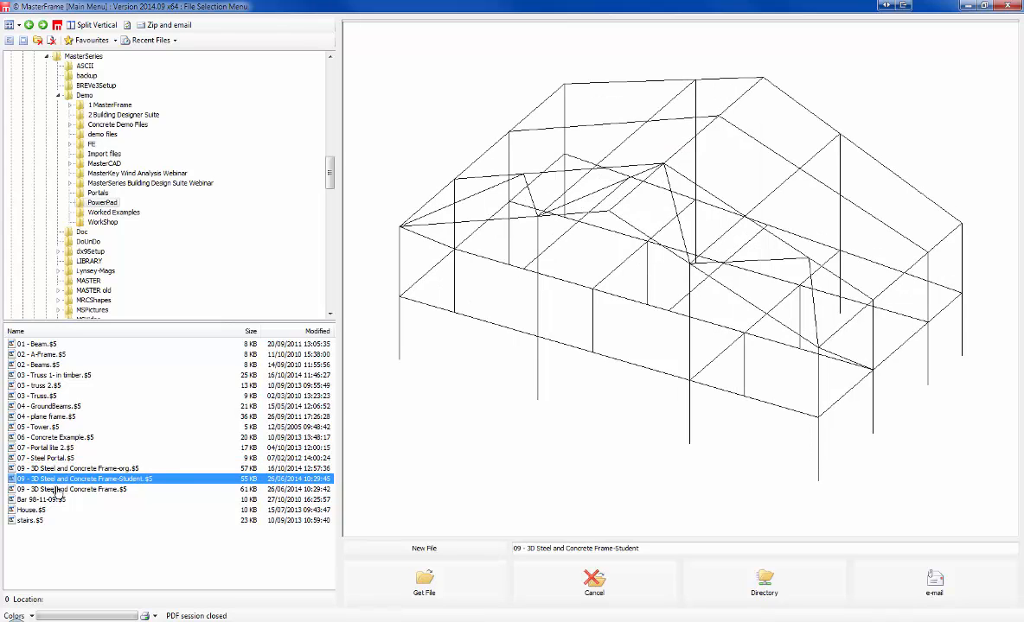
key("Down")
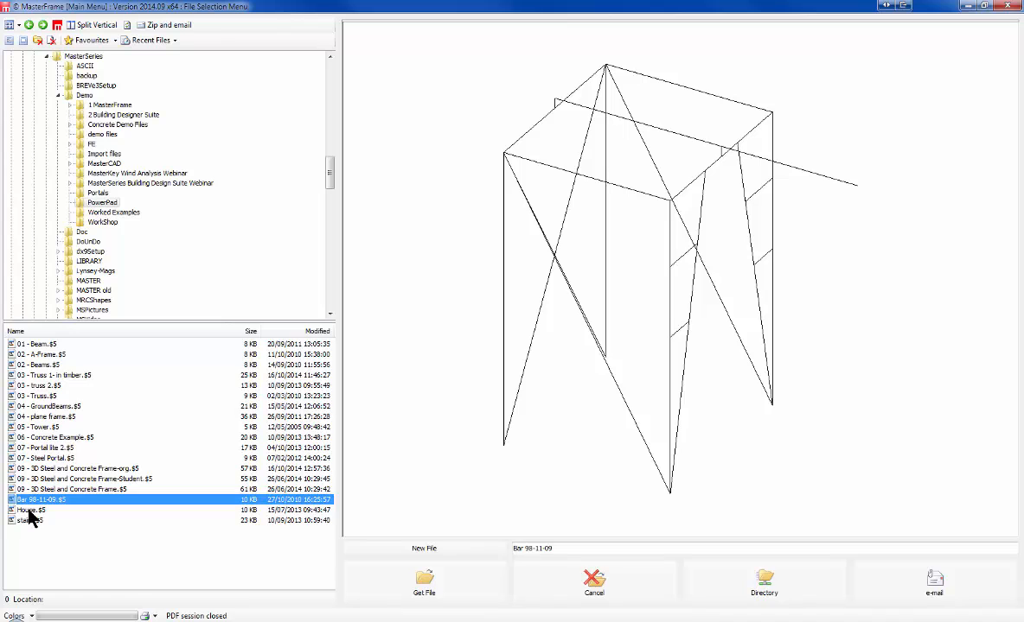
left_click(29, 511)
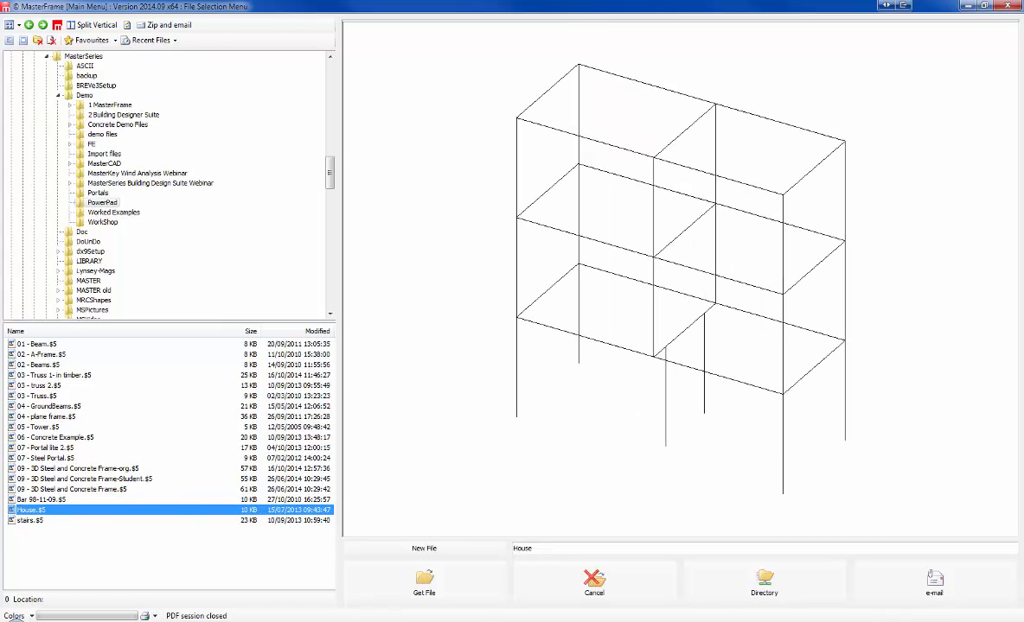
left_click(28, 521)
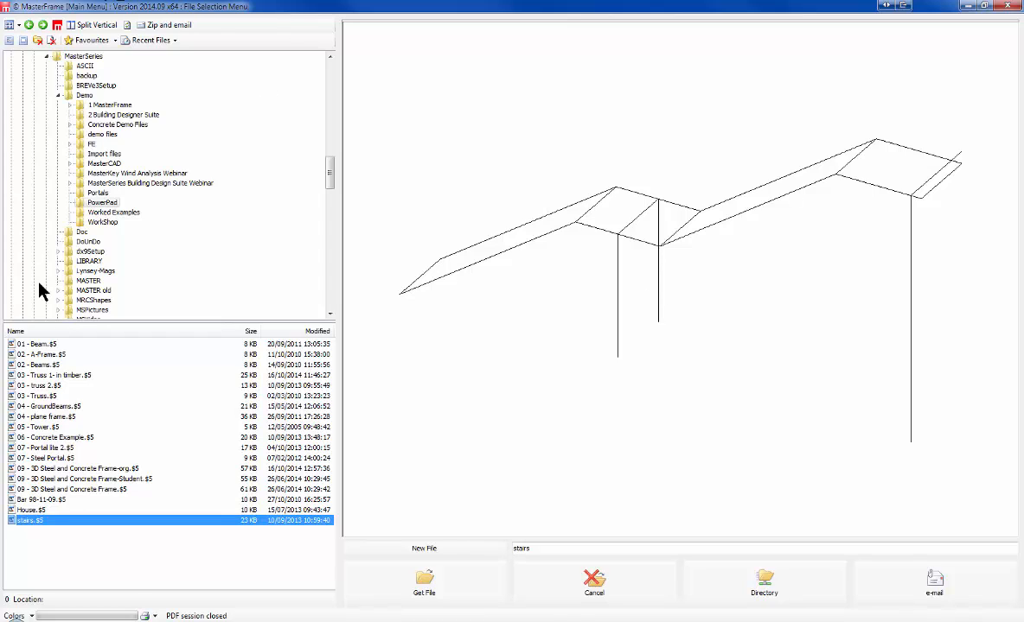
Step: Open the 03 - Truss 1-in timber.$5 model with Get File
left_click(42, 344)
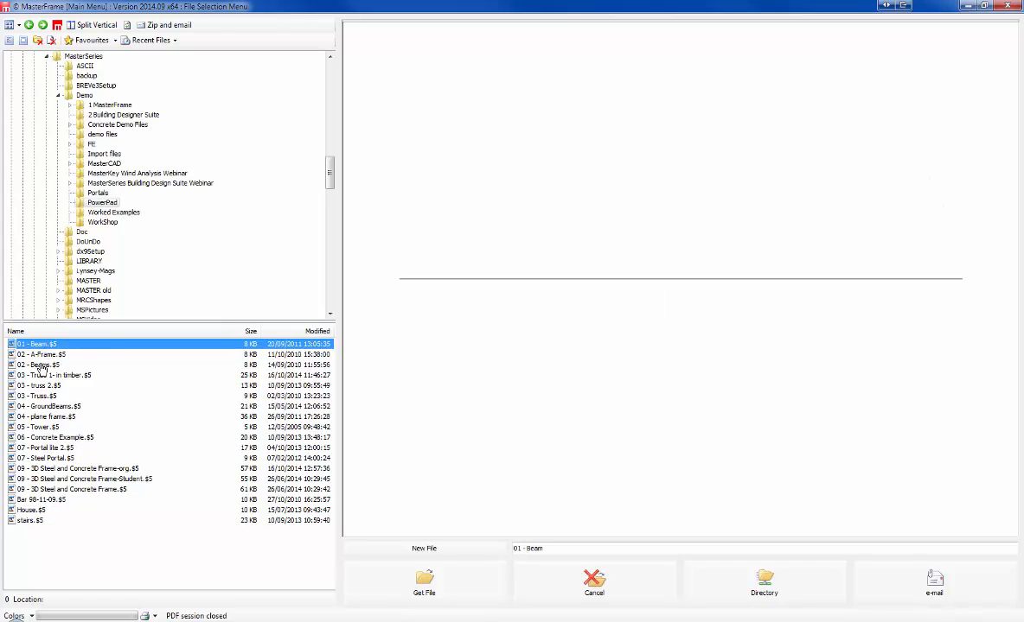
left_click(44, 365)
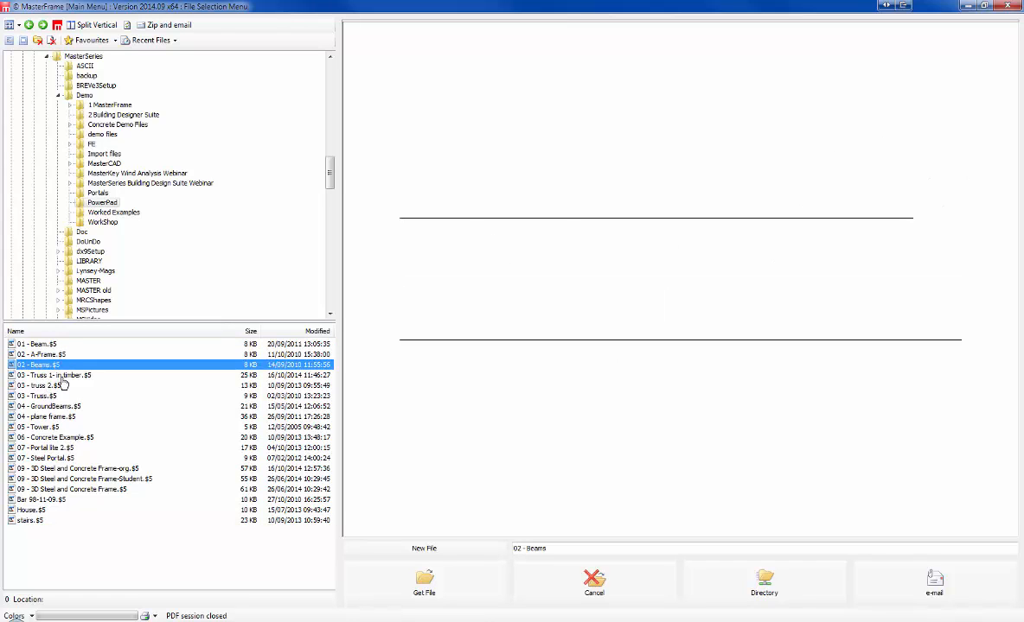
left_click(57, 375)
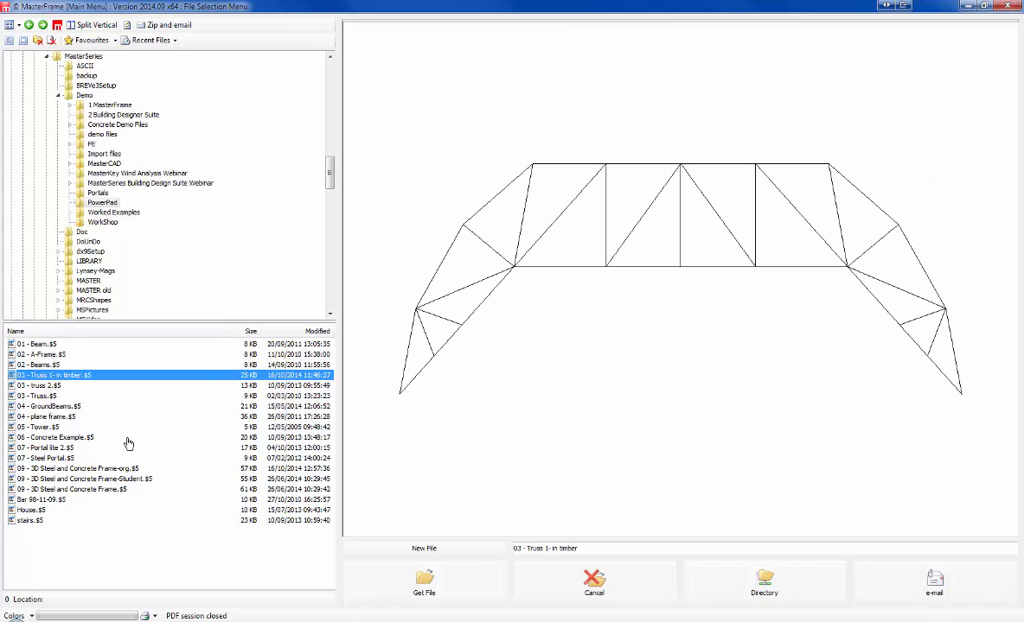
left_click(447, 589)
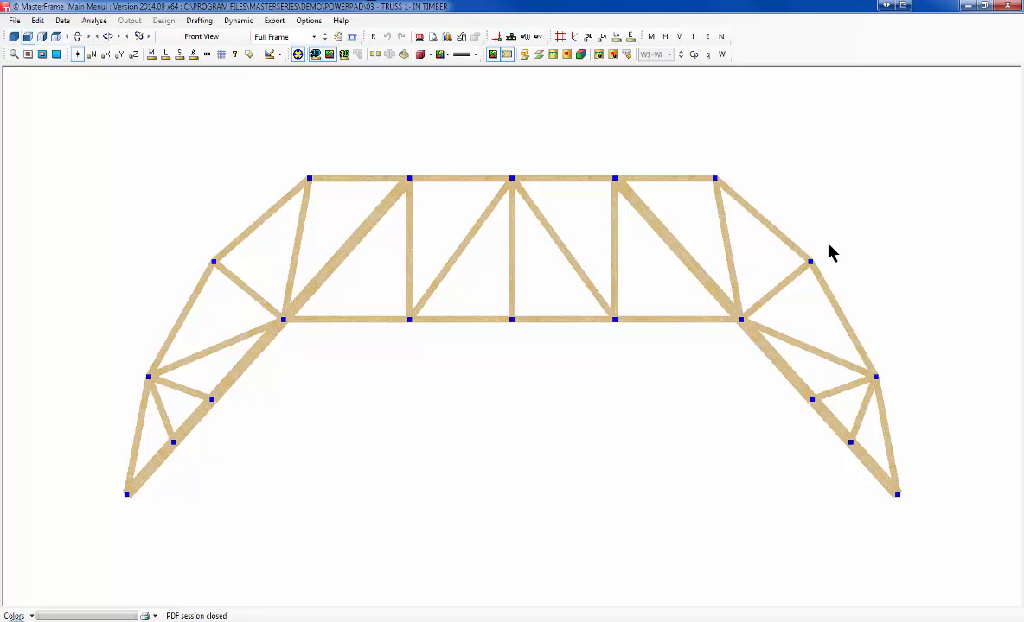
Step: Return the truss to the flat front view with plain-line members and no node markers
left_click(27, 37)
left_click(29, 37)
left_click(316, 56)
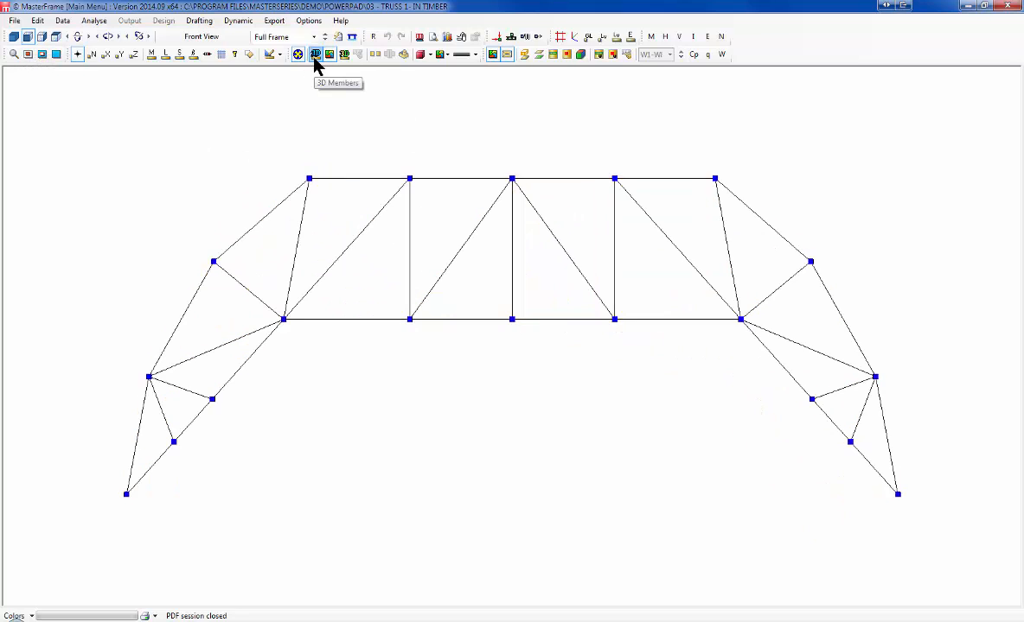
left_click(77, 54)
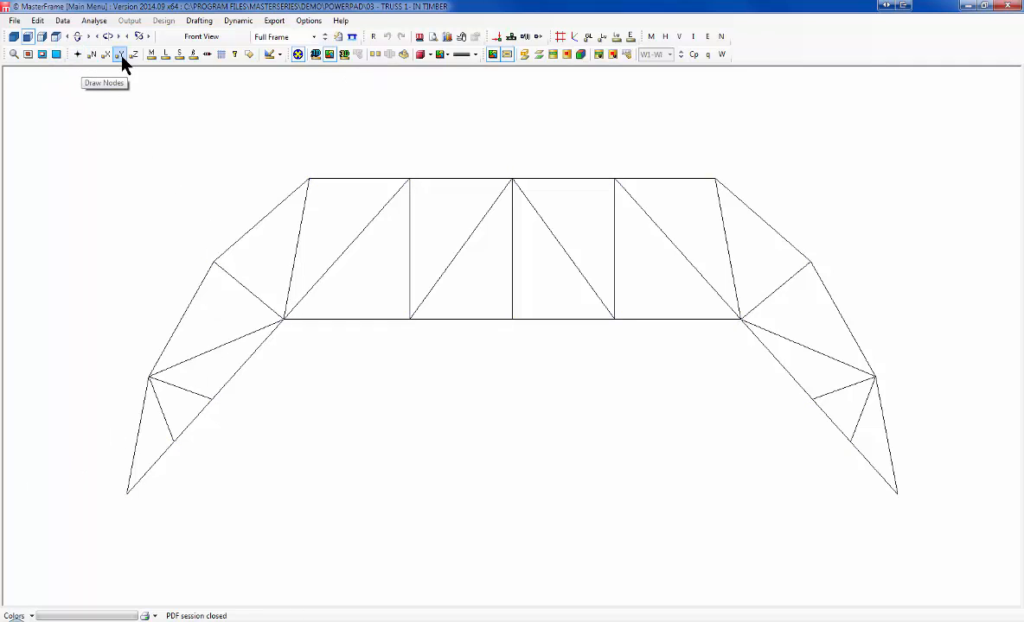
Step: Toggle node X co-ordinate, member number, section size and member length labels on the truss
left_click(106, 54)
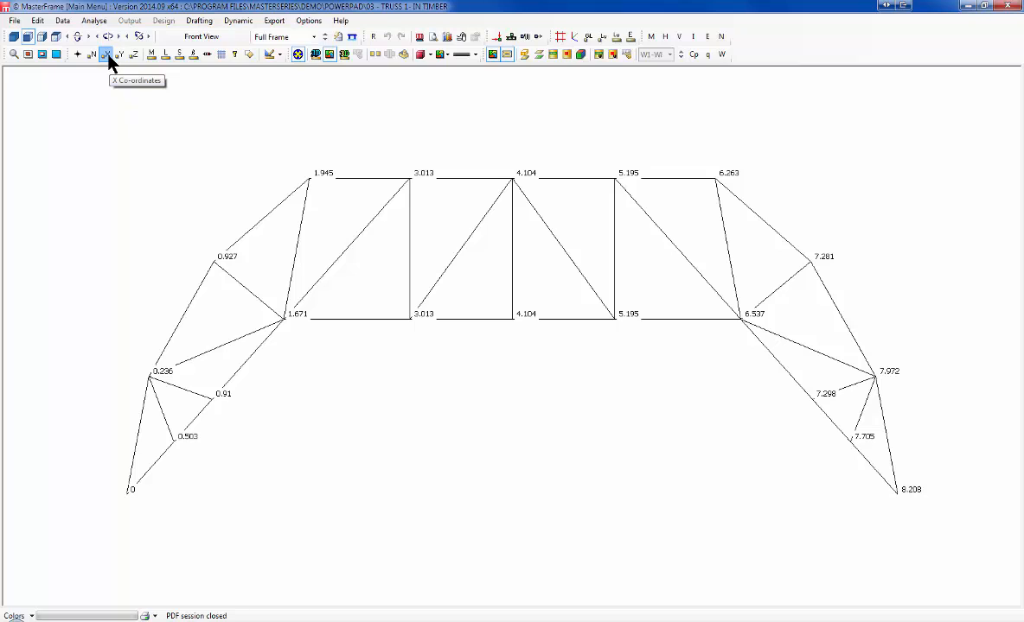
left_click(106, 55)
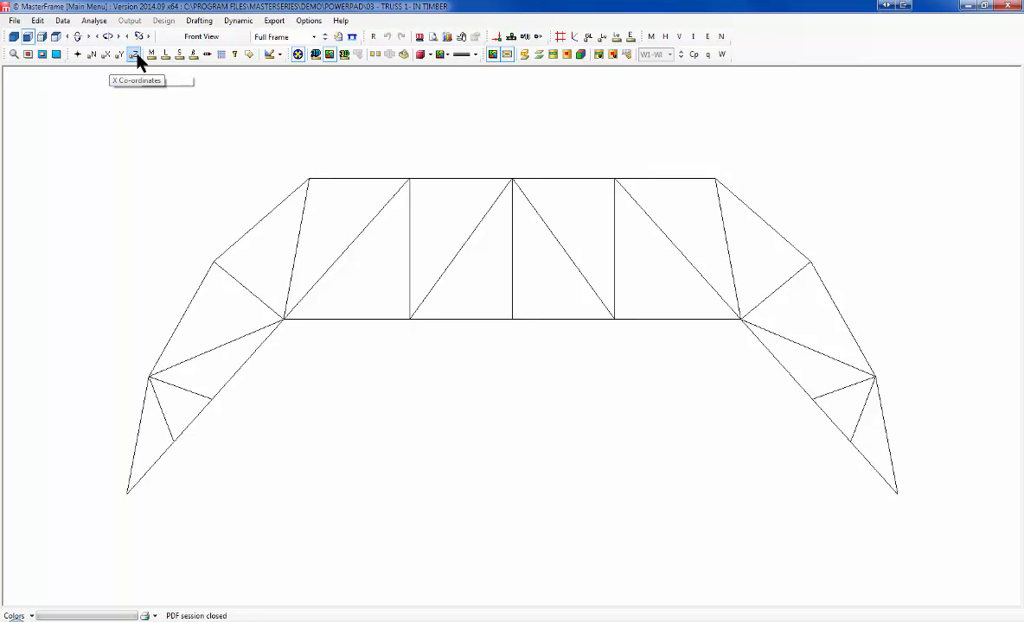
left_click(152, 54)
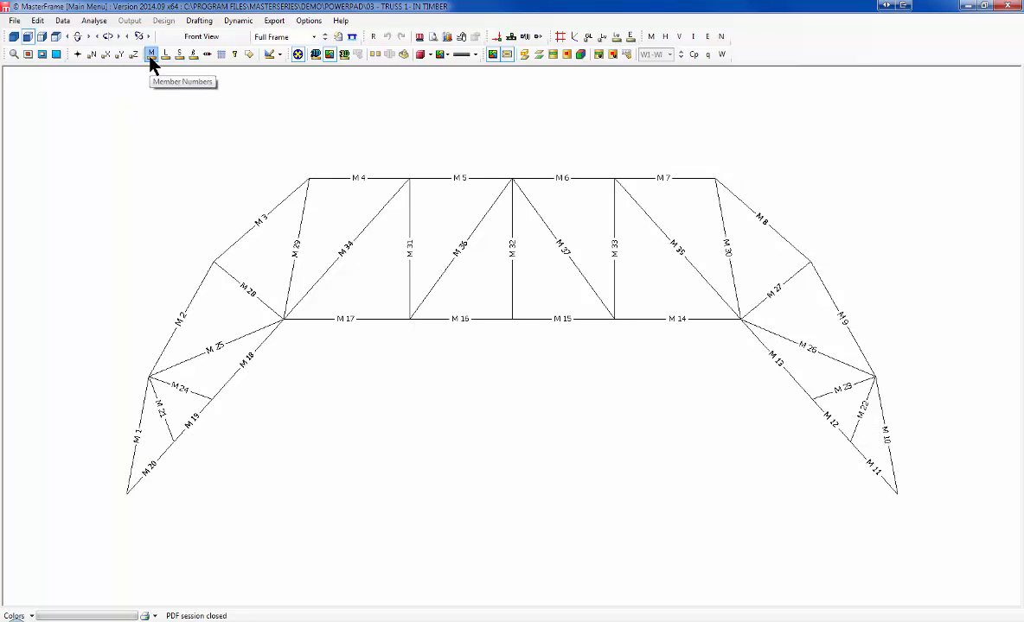
left_click(151, 55)
left_click(180, 55)
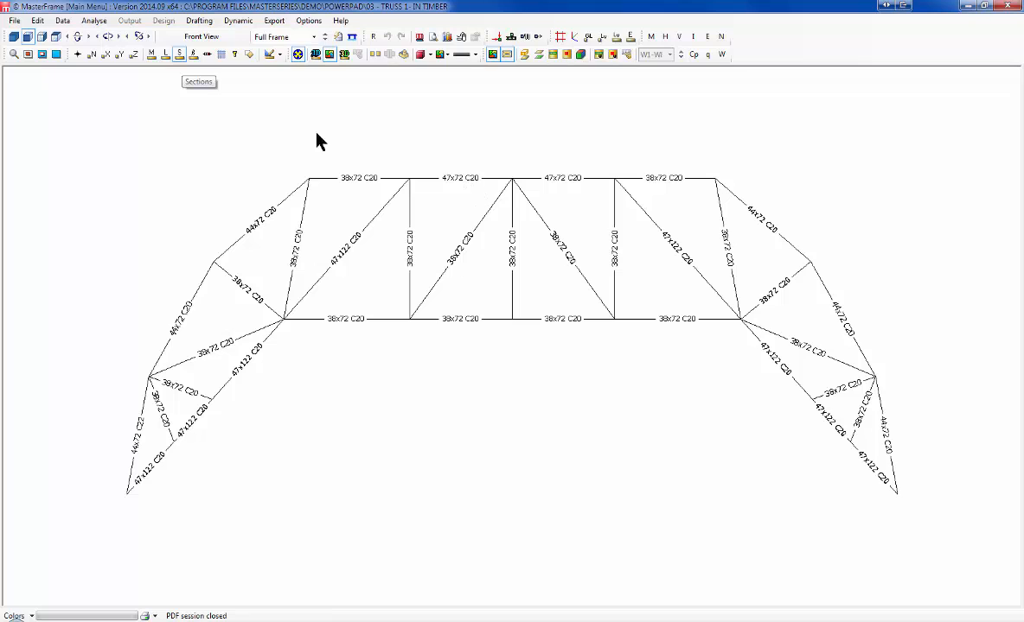
left_click(194, 54)
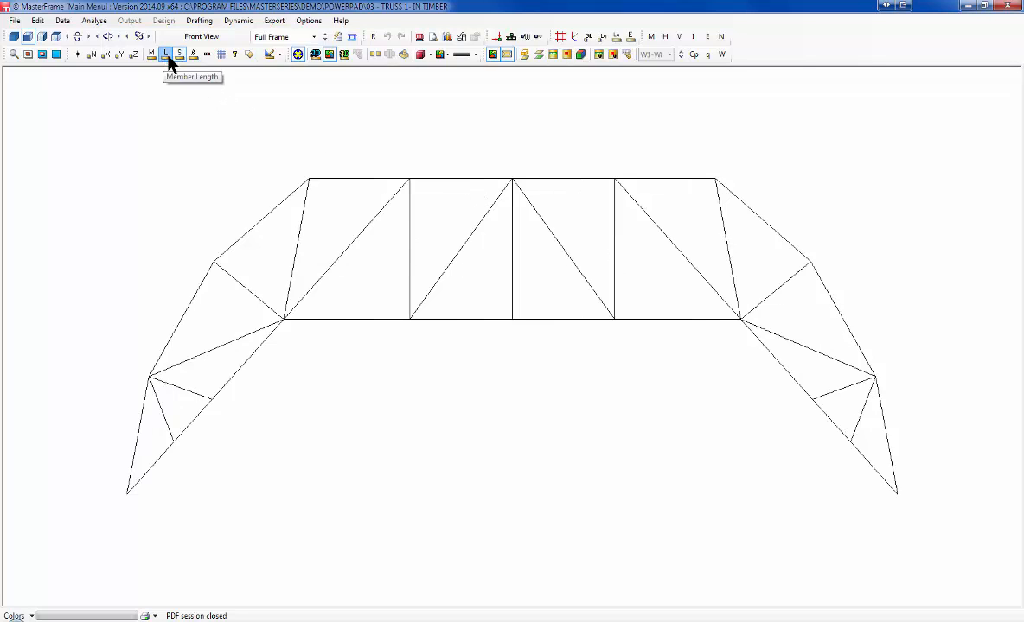
left_click(166, 55)
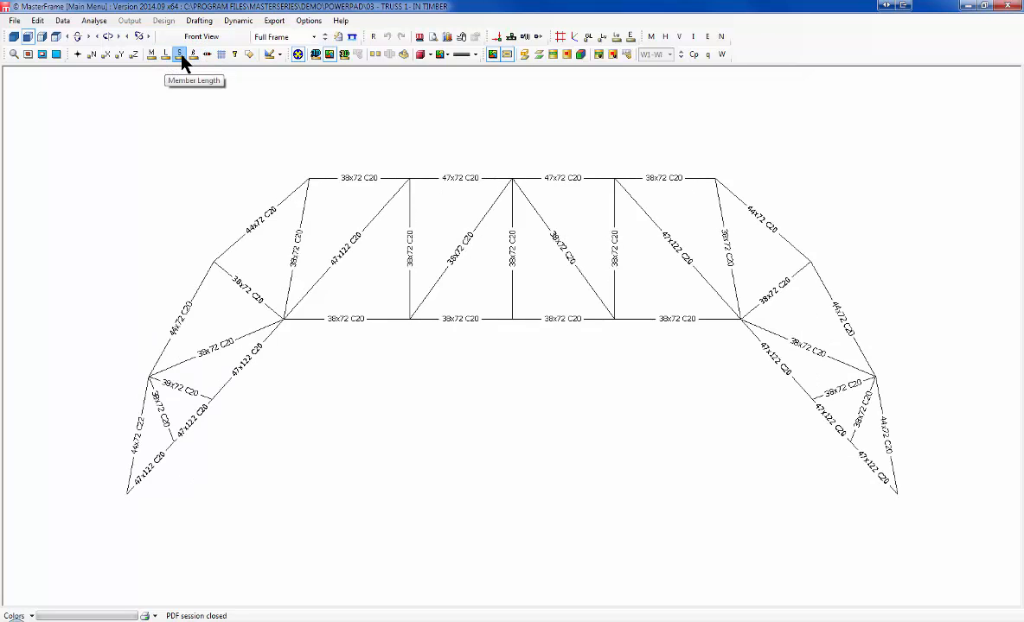
left_click(179, 54)
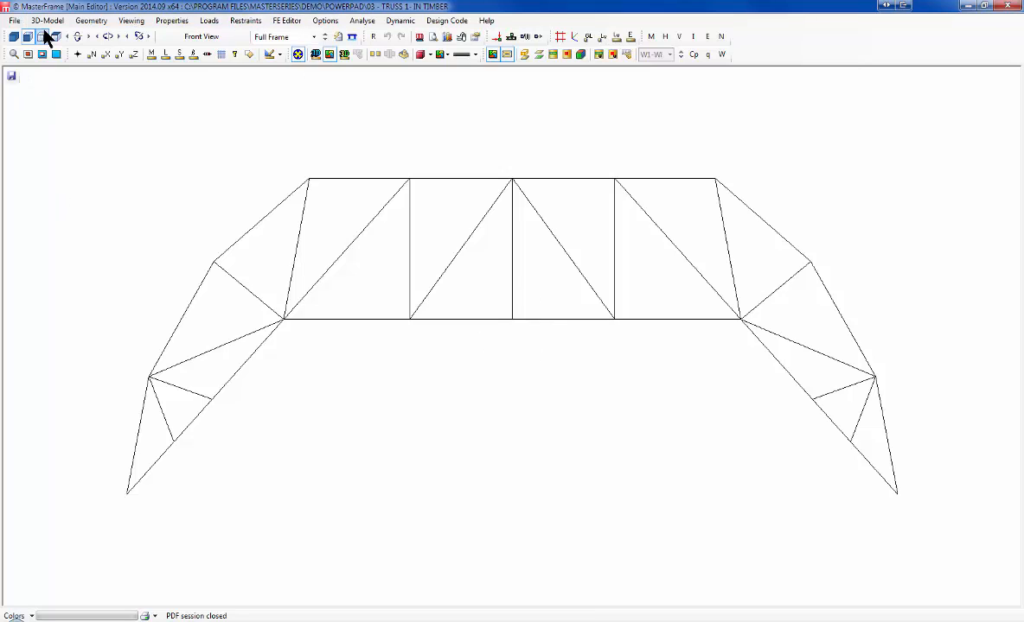
left_click(91, 22)
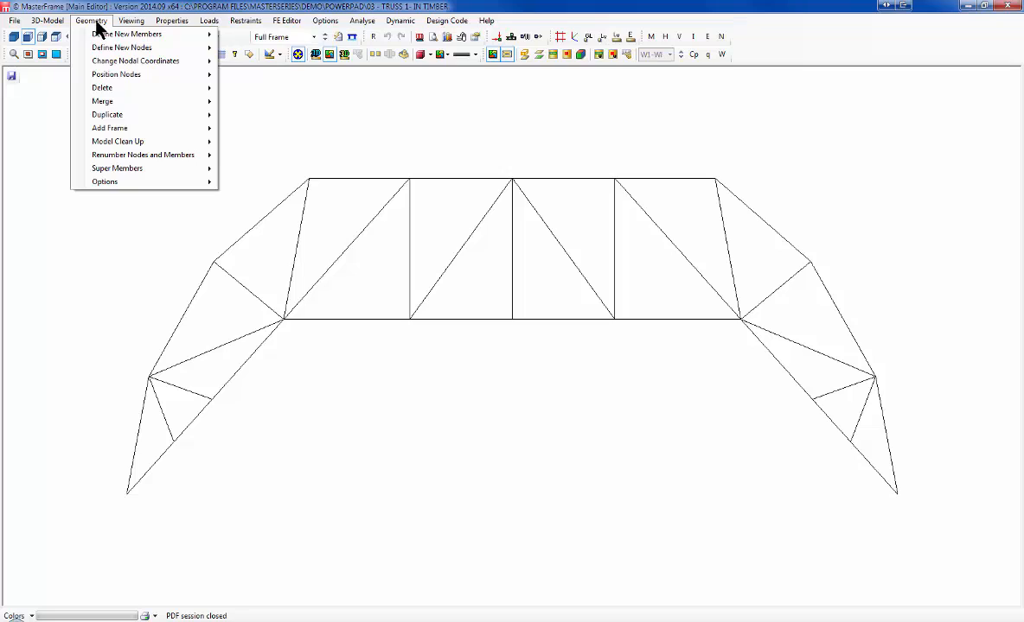
mouse_move(129, 24)
mouse_move(166, 26)
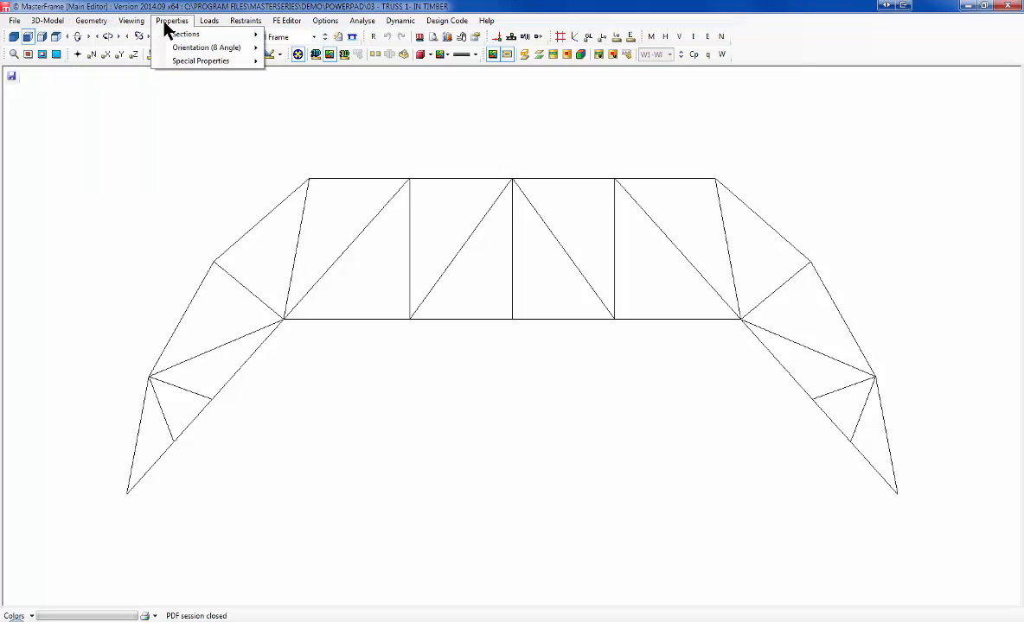
mouse_move(207, 25)
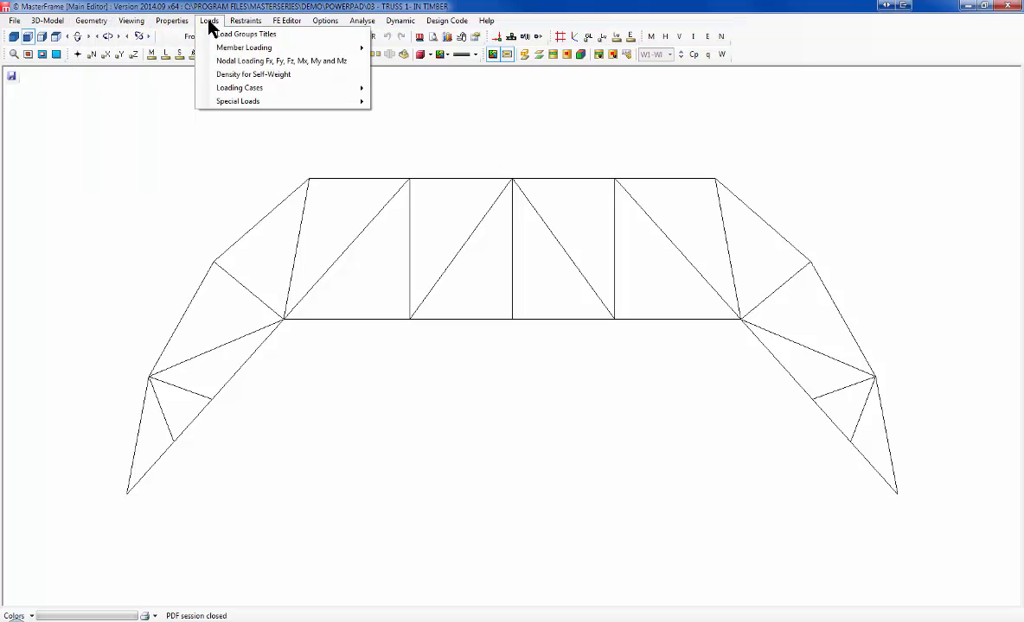
mouse_move(241, 26)
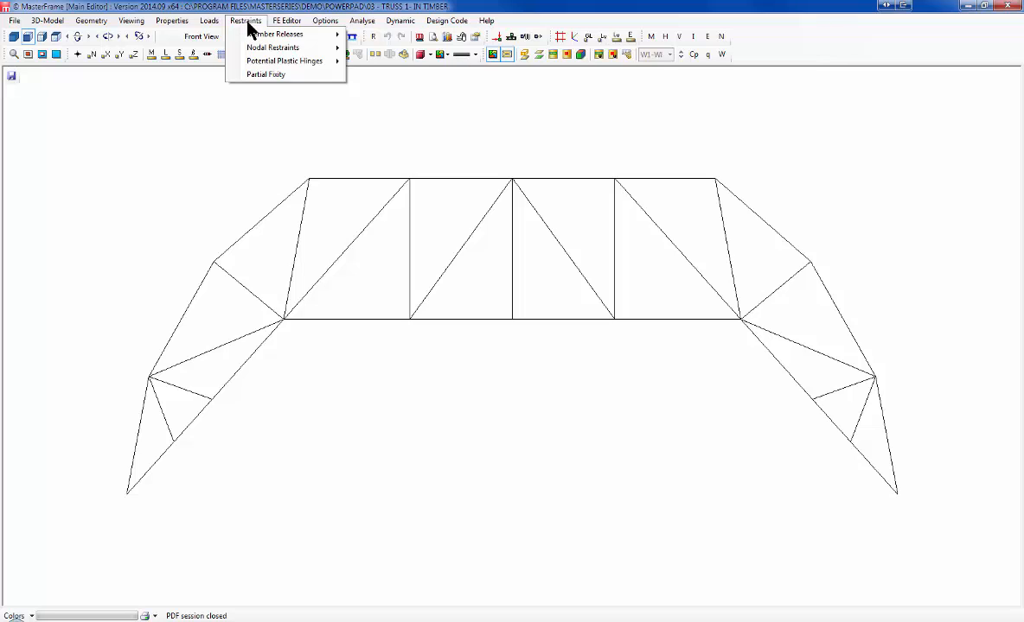
mouse_move(47, 26)
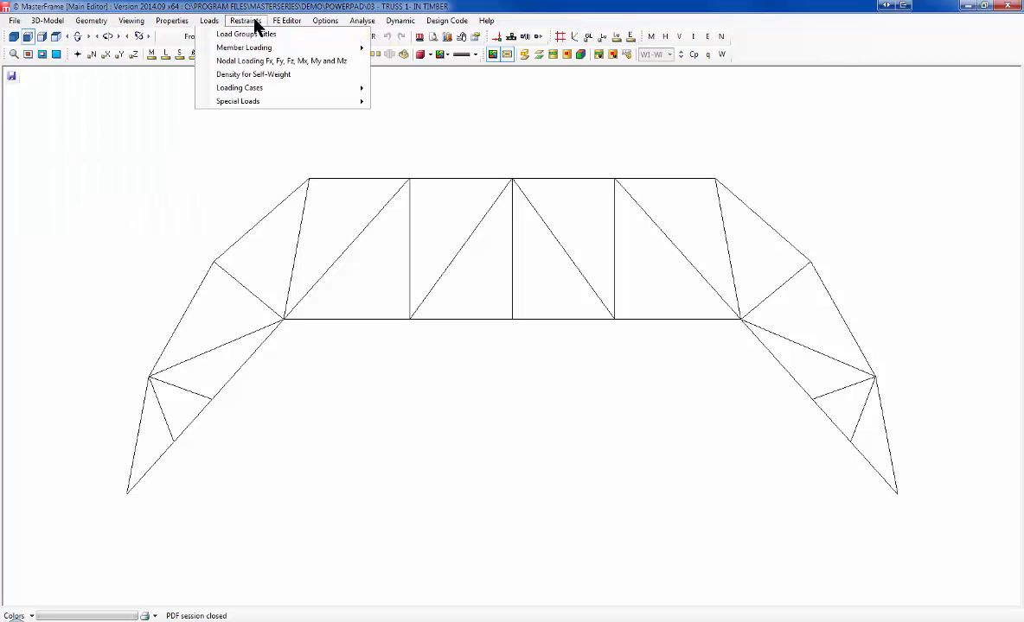
mouse_move(279, 23)
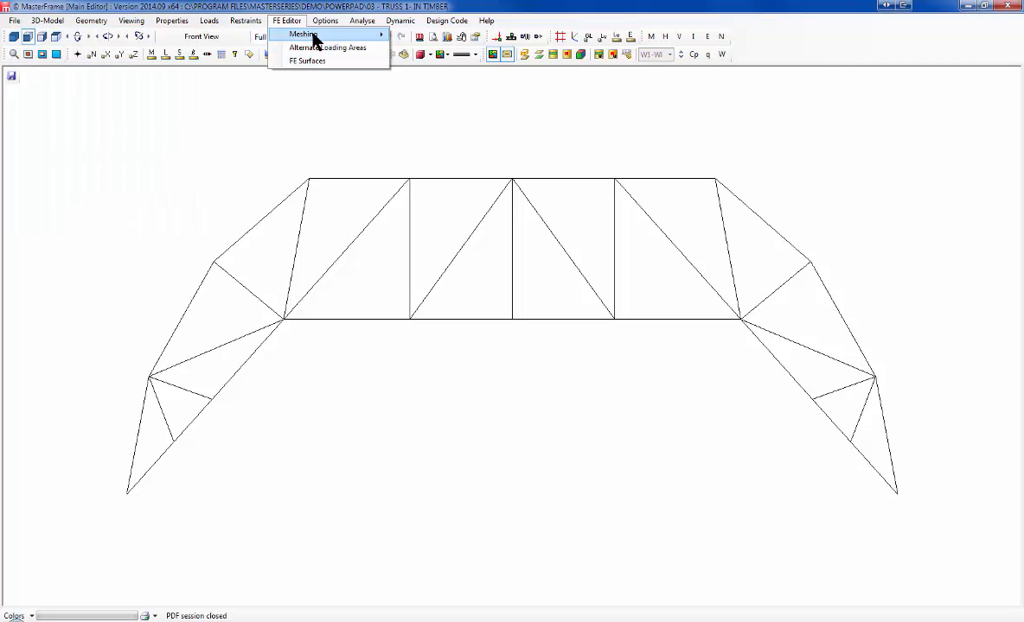
left_click(286, 23)
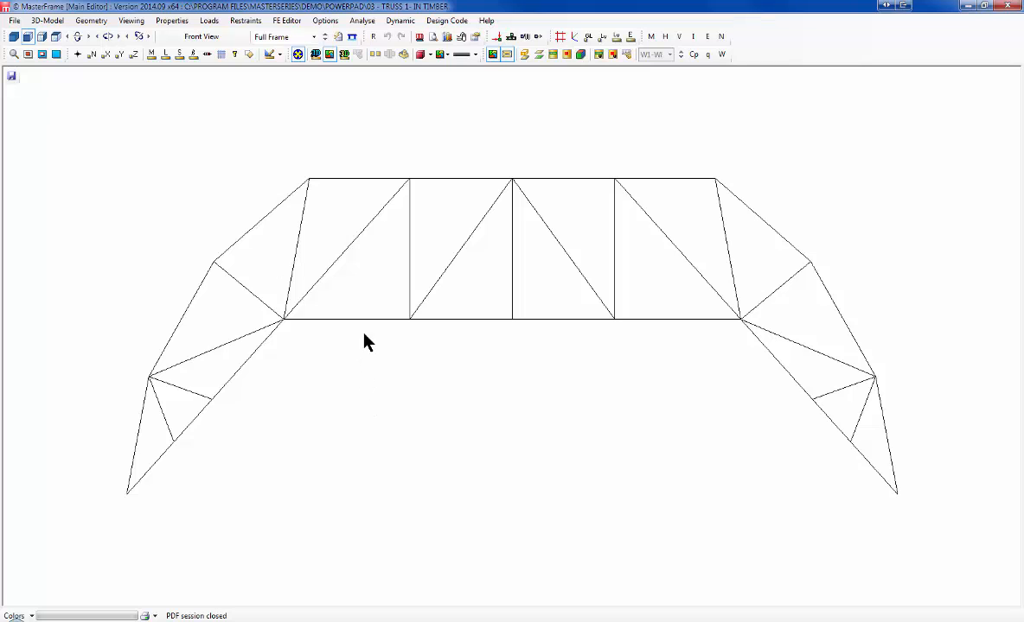
middle_click_drag(514, 344, 465, 329)
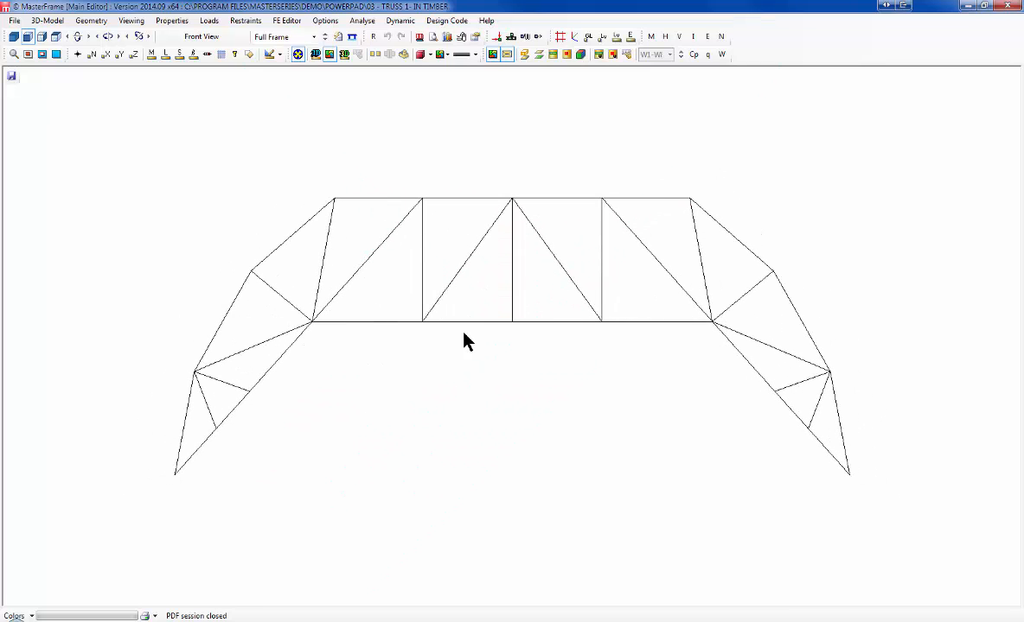
left_click(14, 37)
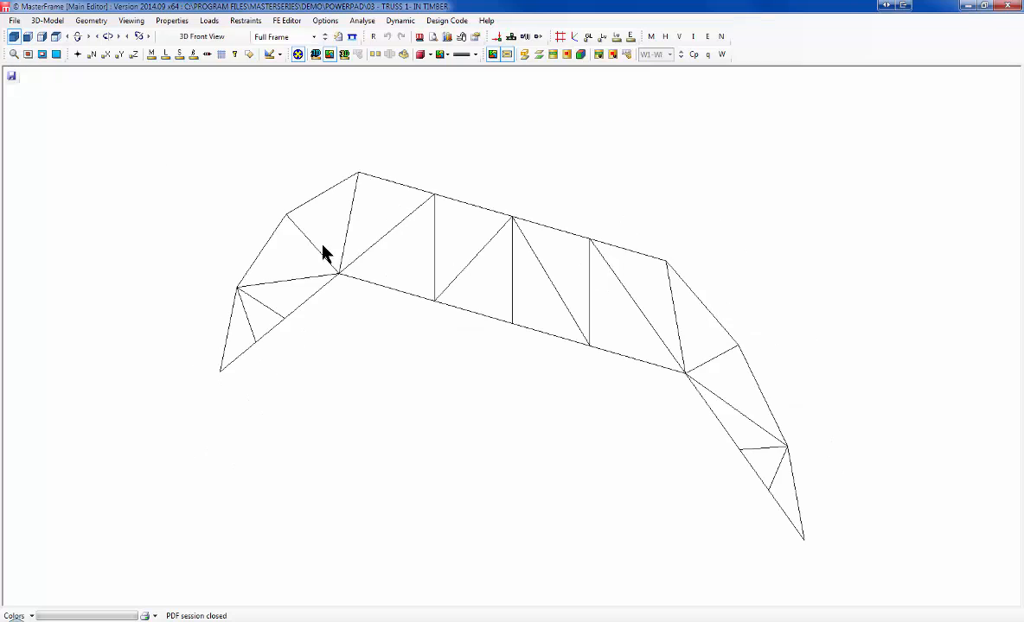
scroll(494, 341, "up", 3)
scroll(493, 339, "down", 2)
scroll(494, 333, "down", 5)
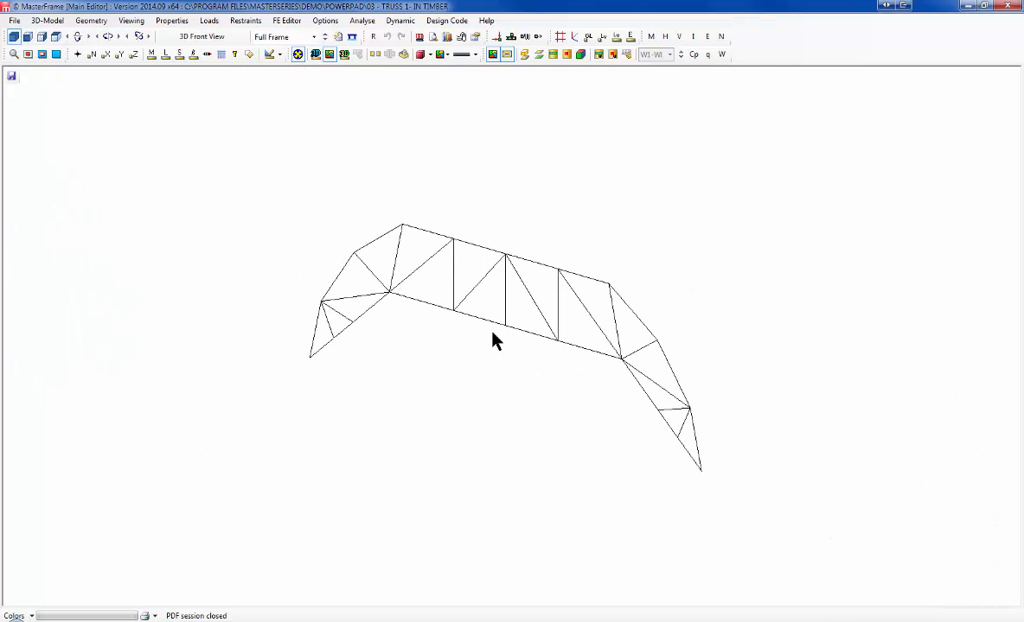
middle_click_drag(664, 328, 527, 317)
scroll(95, 136, "up", 1)
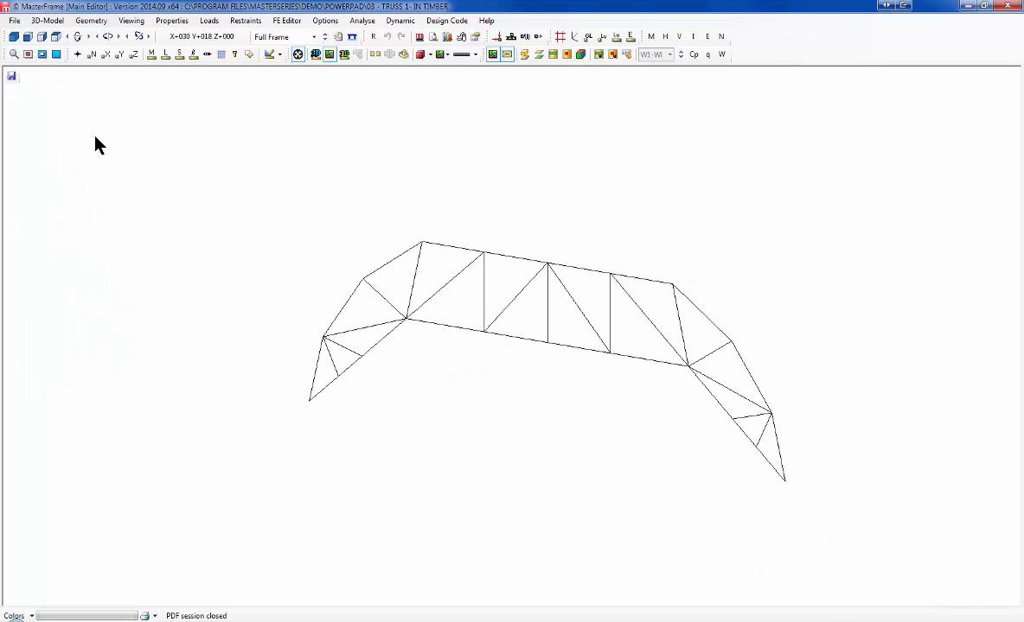
left_click(28, 36)
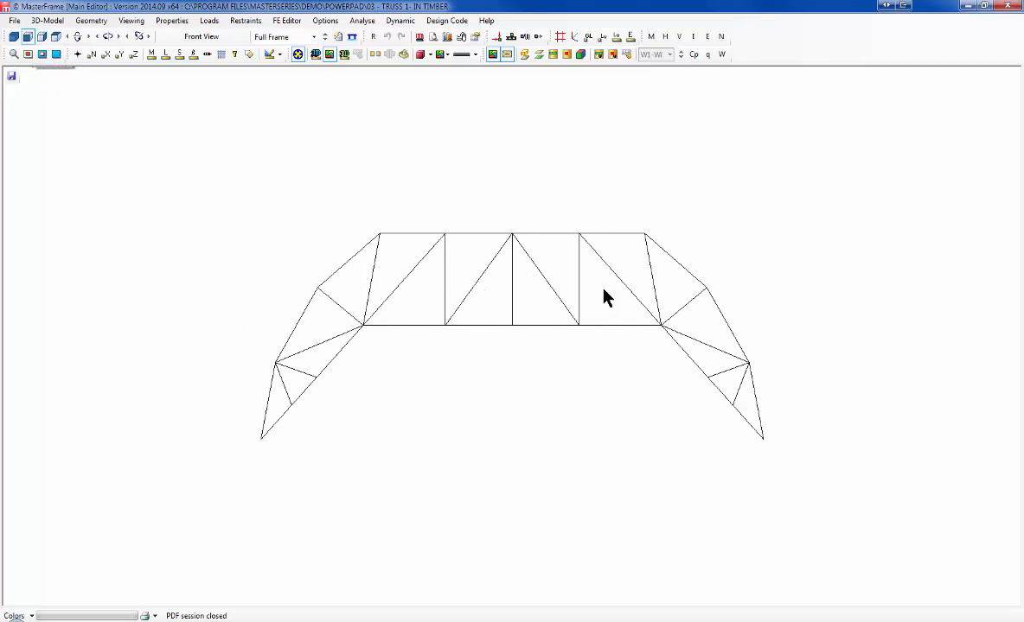
scroll(505, 323, "up", 1)
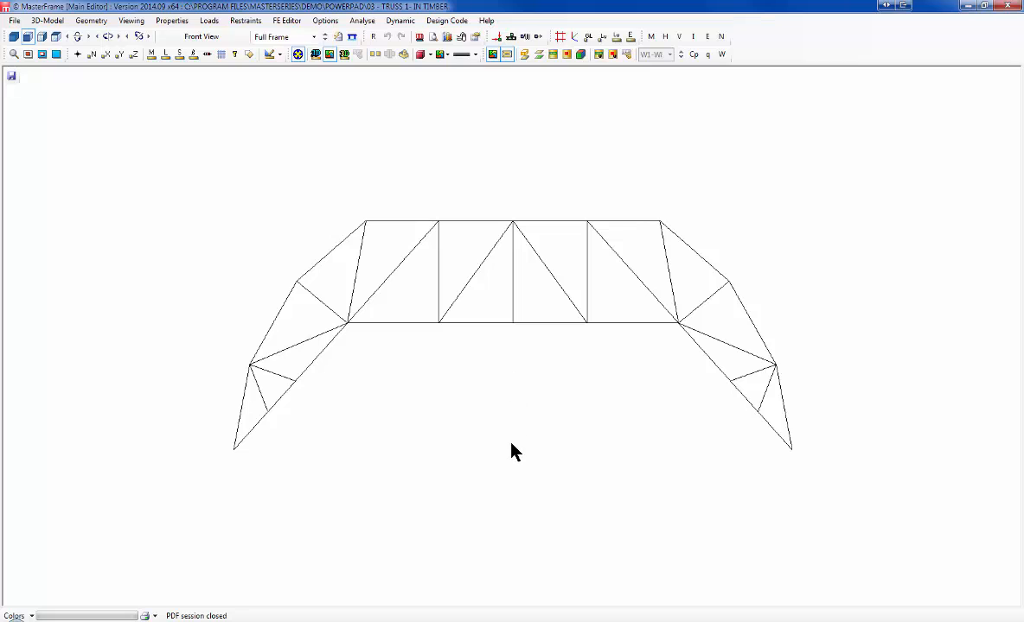
Step: With Define New Member (Snap Grid), draw a vertical member hanging below the bottom chord's centre node
left_click(92, 21)
mouse_move(206, 34)
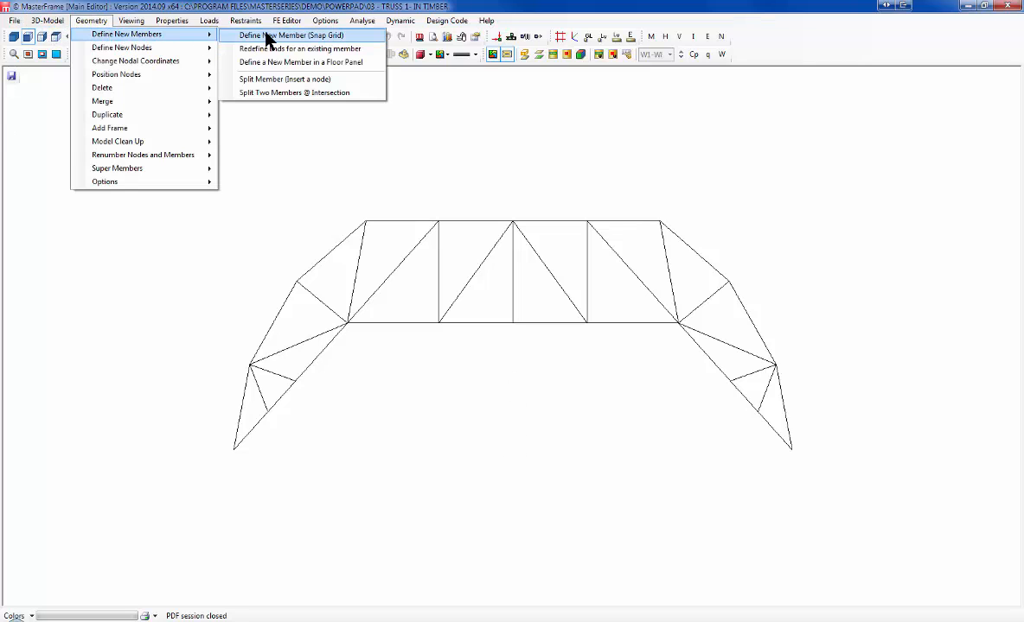
left_click(266, 36)
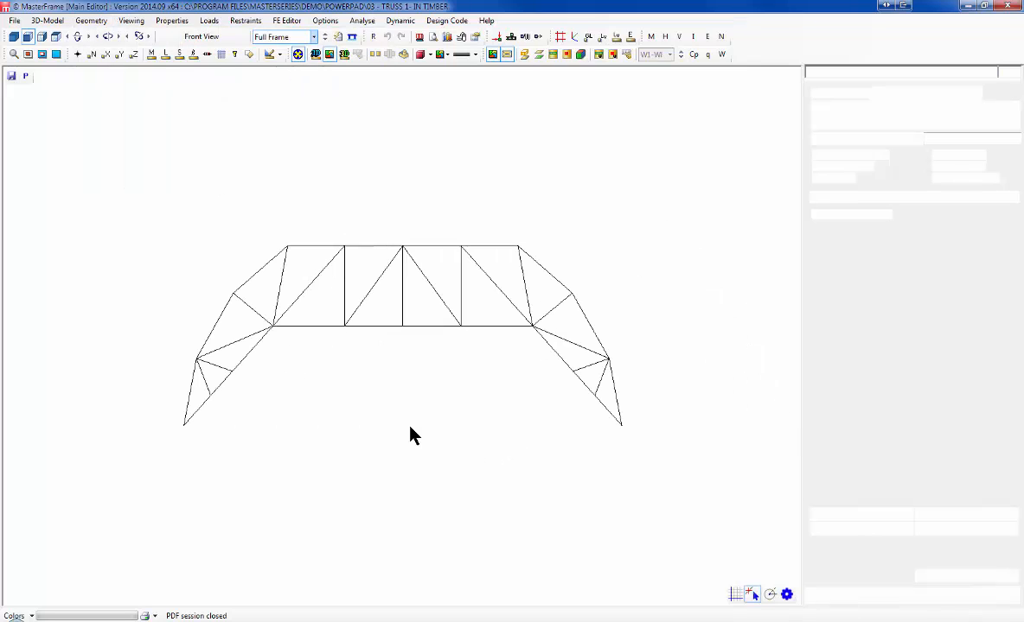
left_click(402, 327)
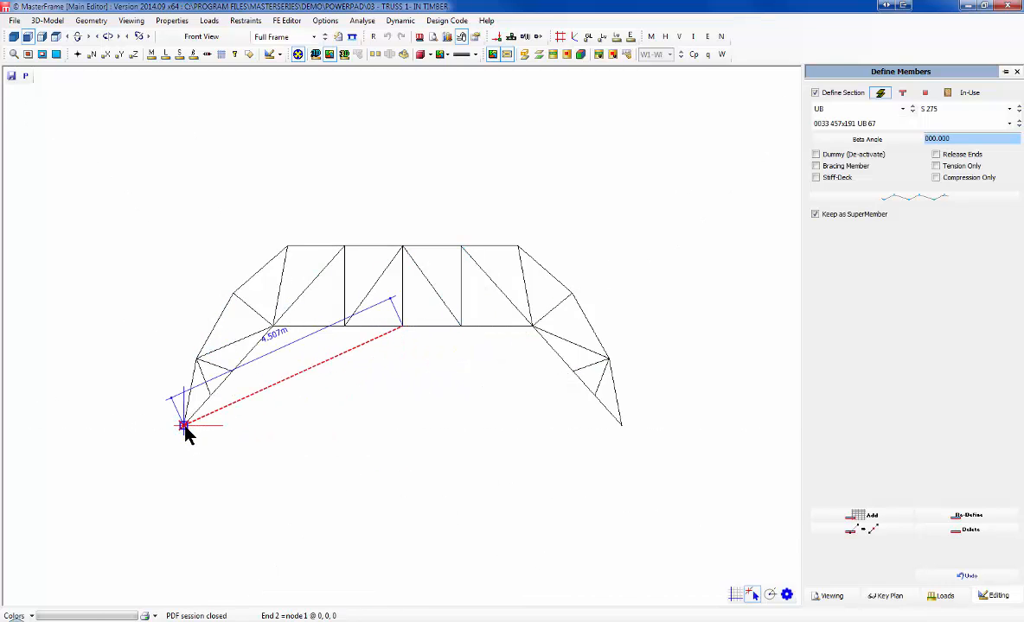
left_click(402, 413)
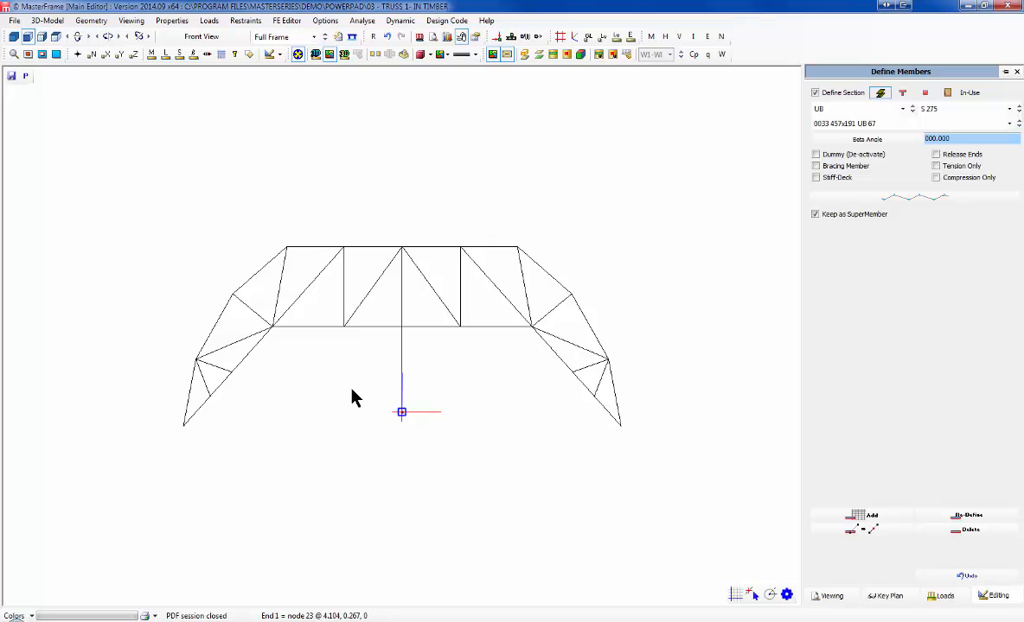
Step: Add a vertical post above the top-centre node and join its top to the top-left corner
left_click(287, 248)
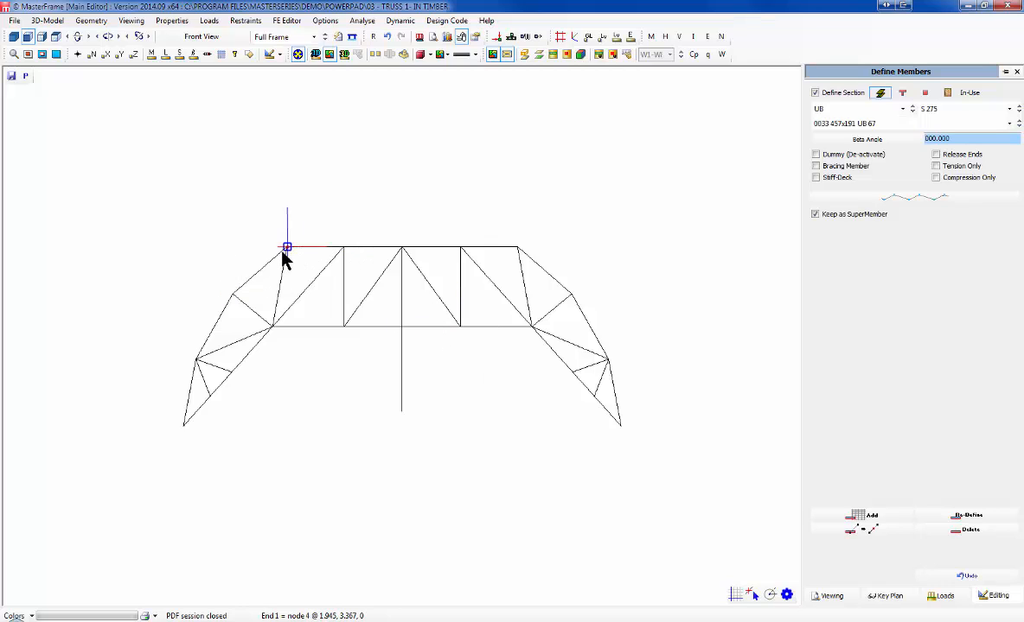
left_click(401, 248)
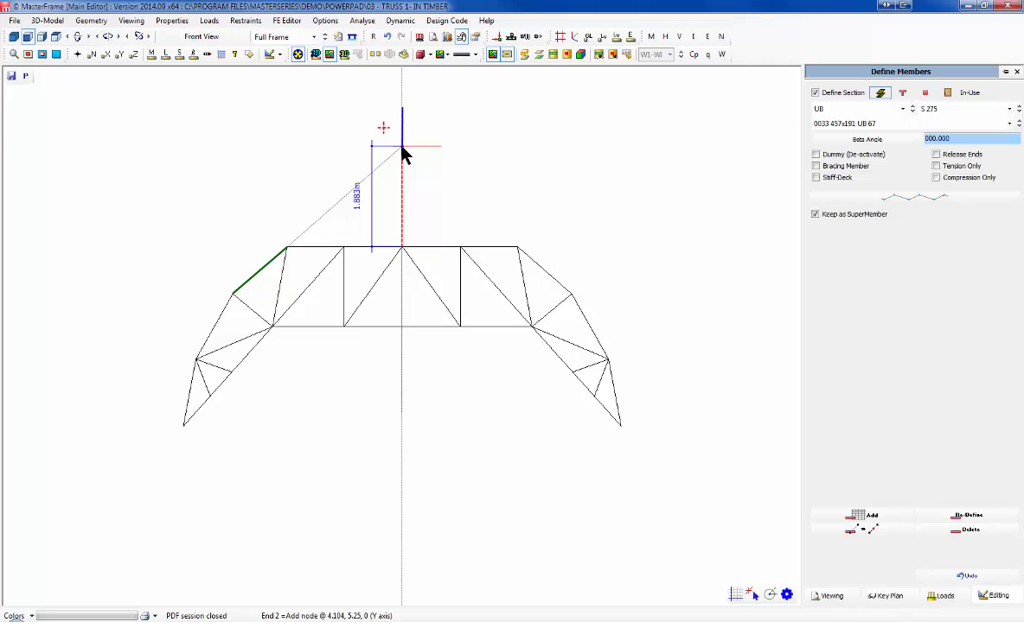
left_click(401, 148)
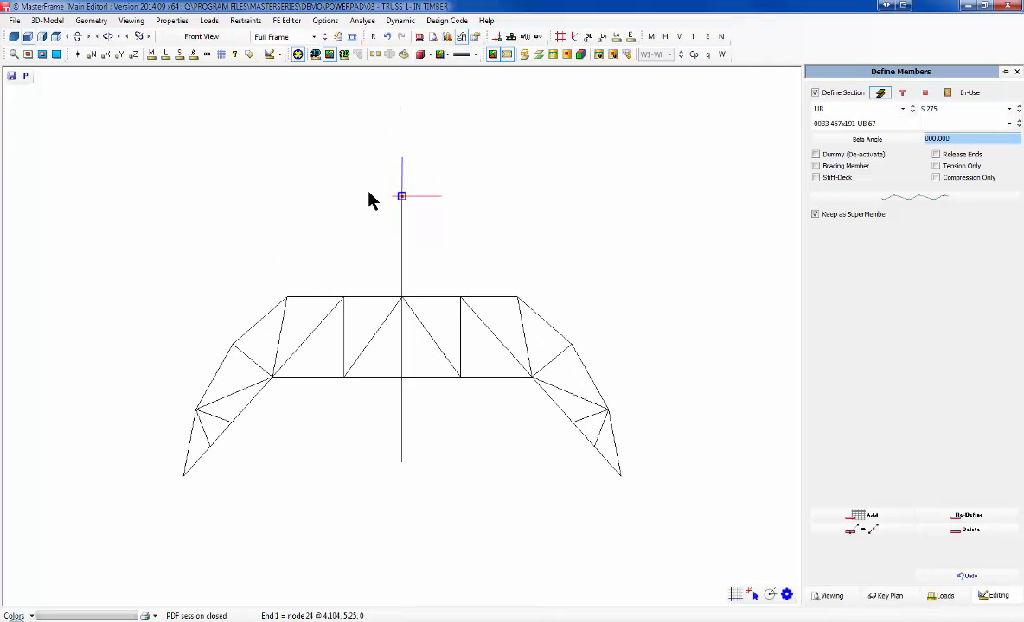
left_click(287, 296)
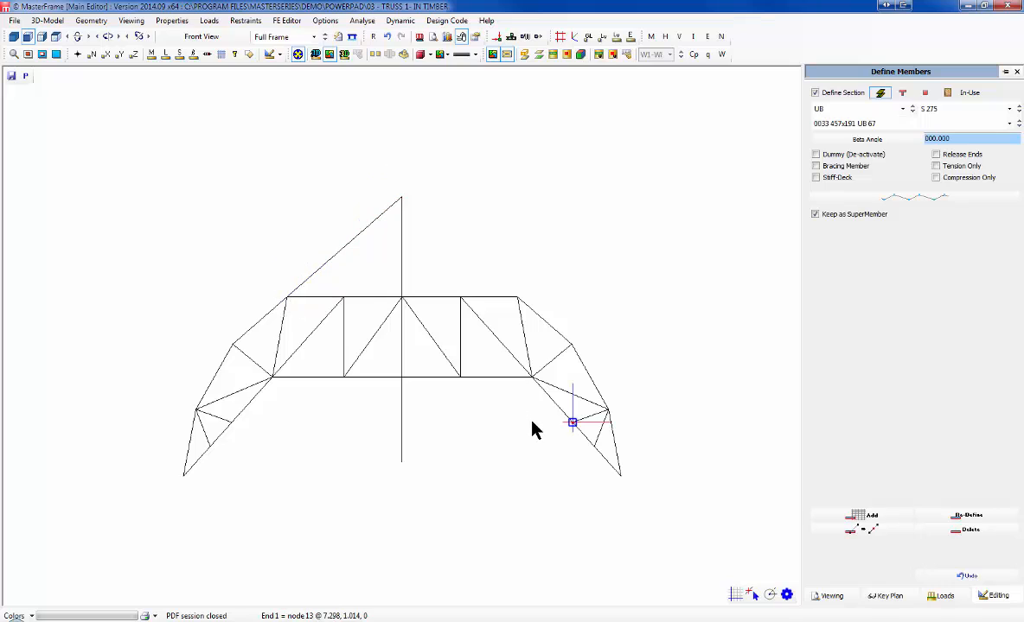
Step: Draw an inner brace from the next top-chord node to the central post and end the chain
left_click(343, 296)
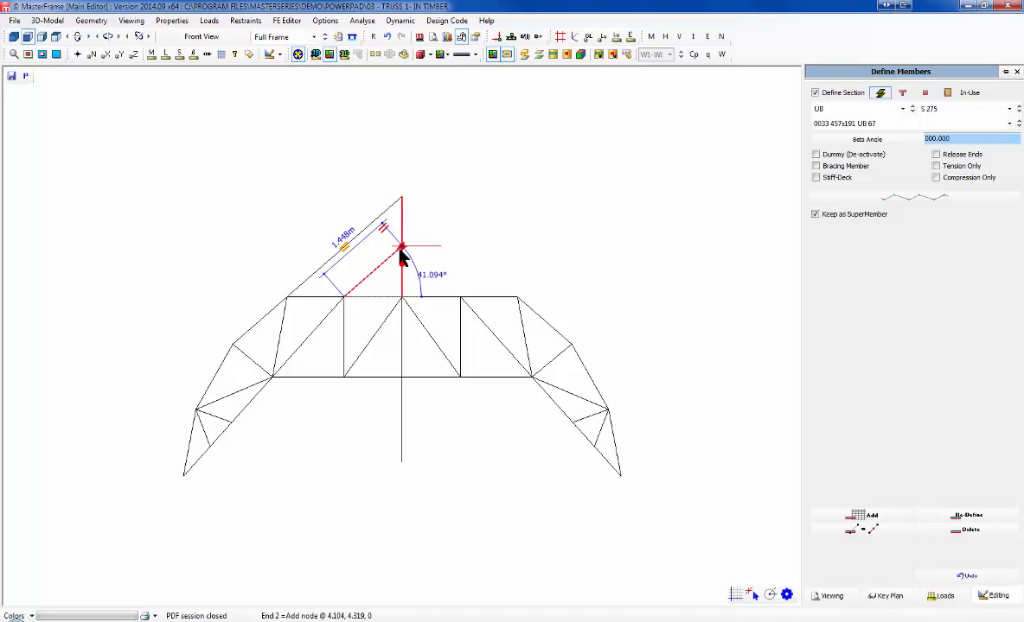
left_click(402, 248)
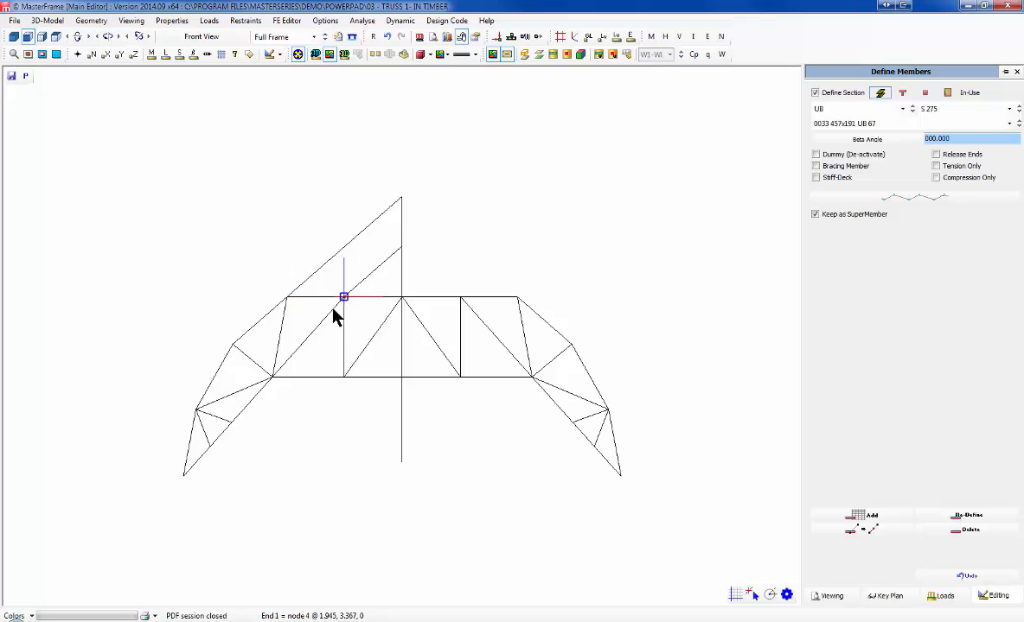
right_click(372, 271)
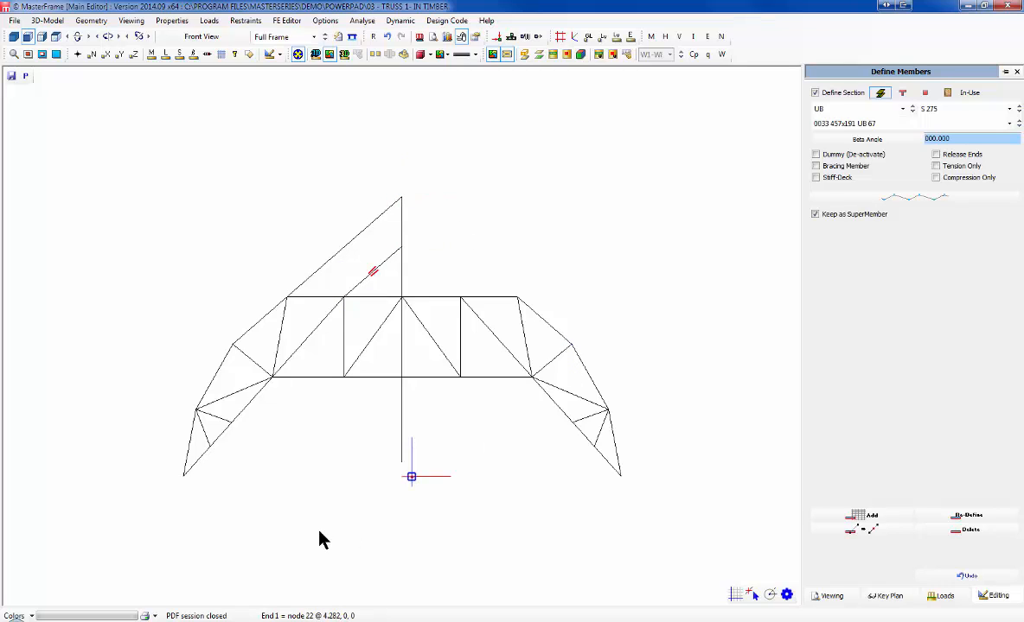
Step: Draw a 2.117 m horizontal member from the right support, then a 4.45 m vertical column
left_click(622, 476)
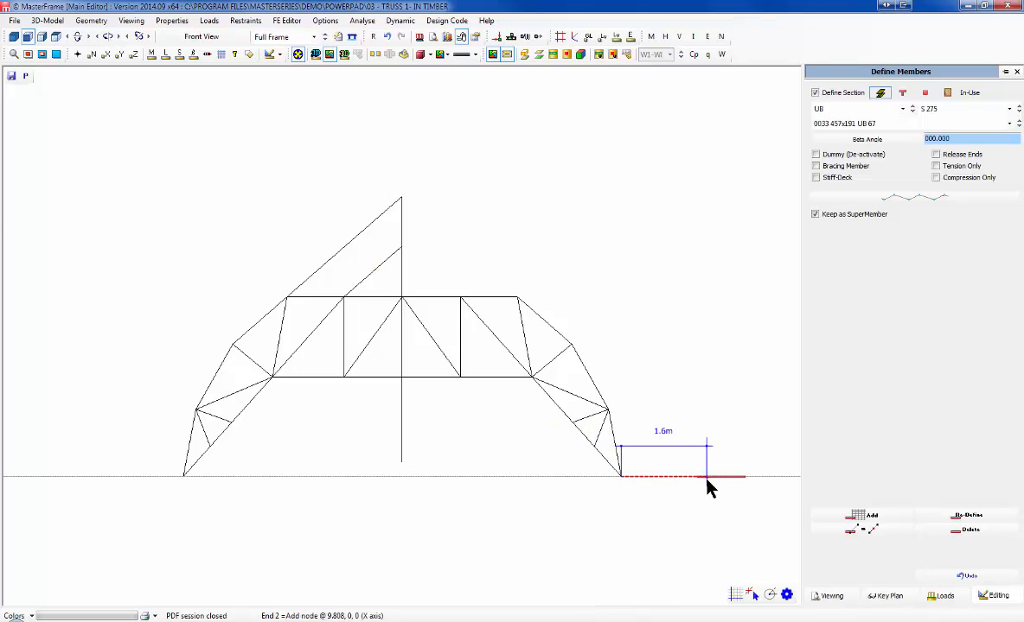
type("2.117")
key("Return")
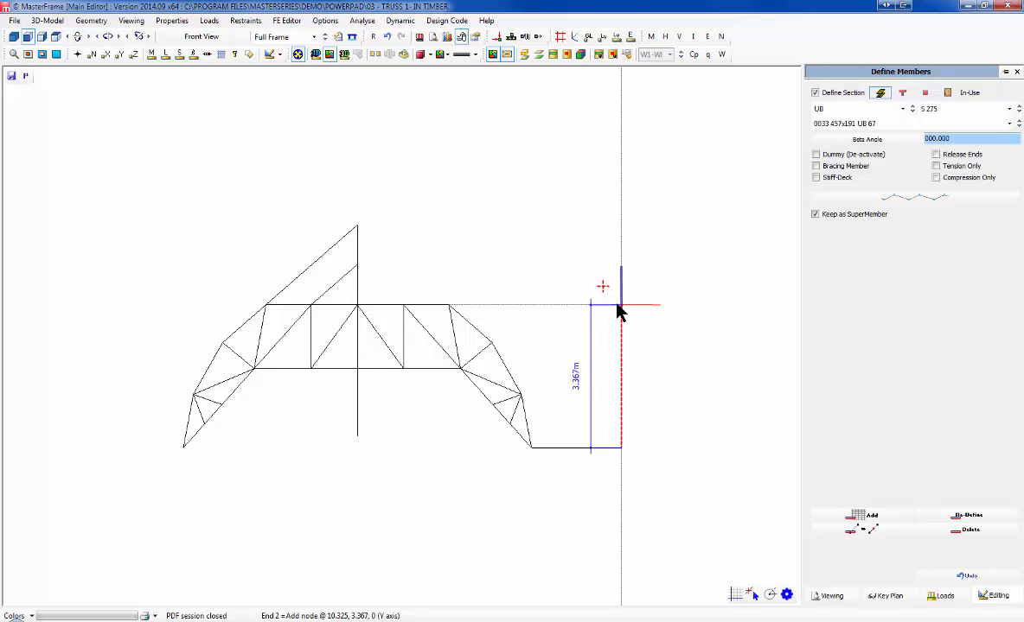
type("4.")
type("45")
key("Return")
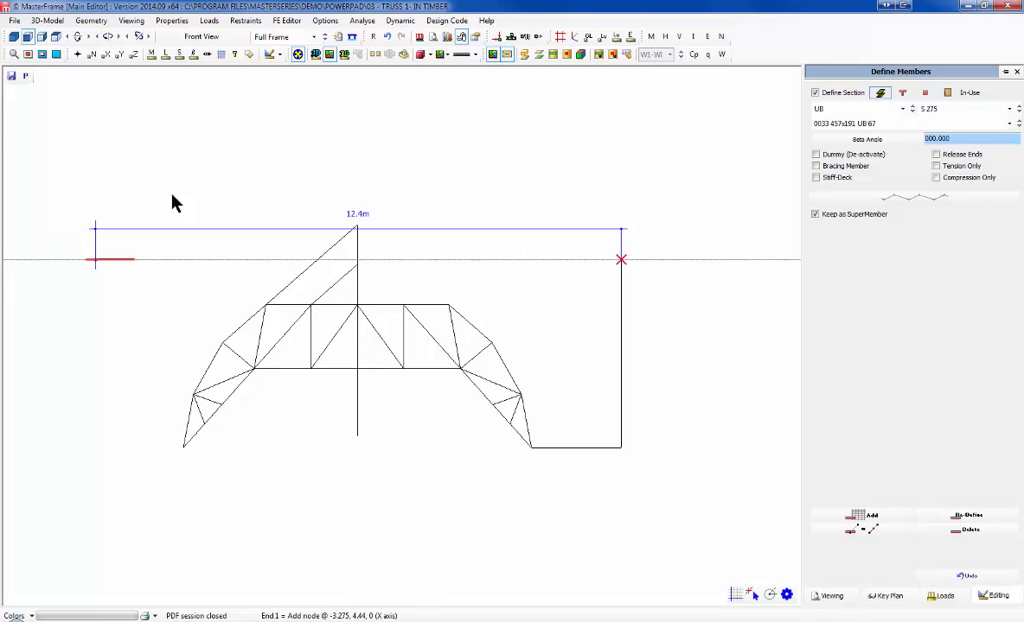
Step: Start a member from the column top toward the central post, then cancel it
left_click(620, 259)
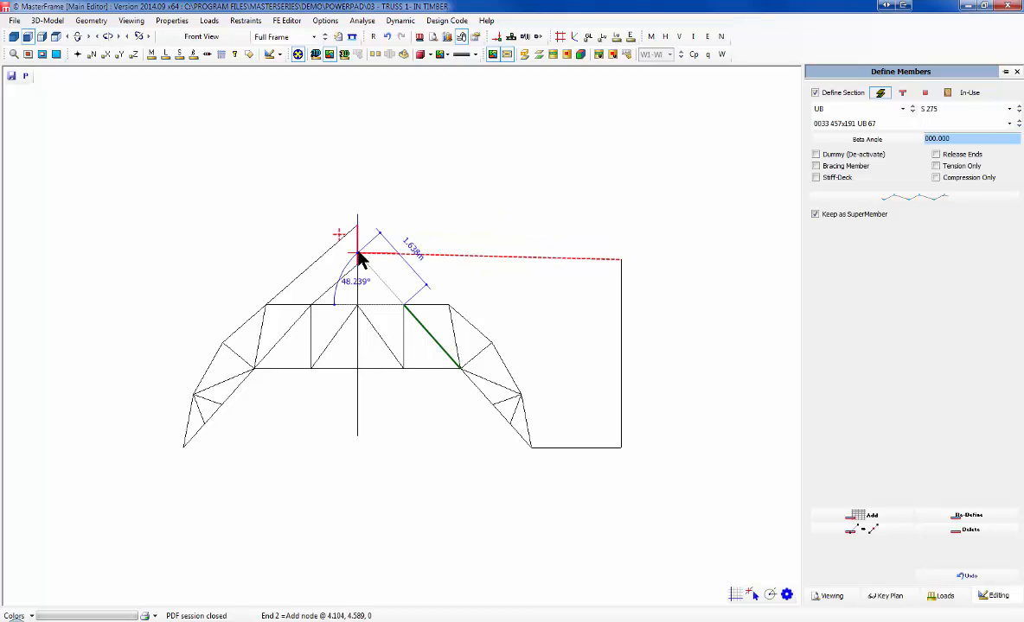
scroll(357, 262, "up", 1)
scroll(357, 262, "up", 2)
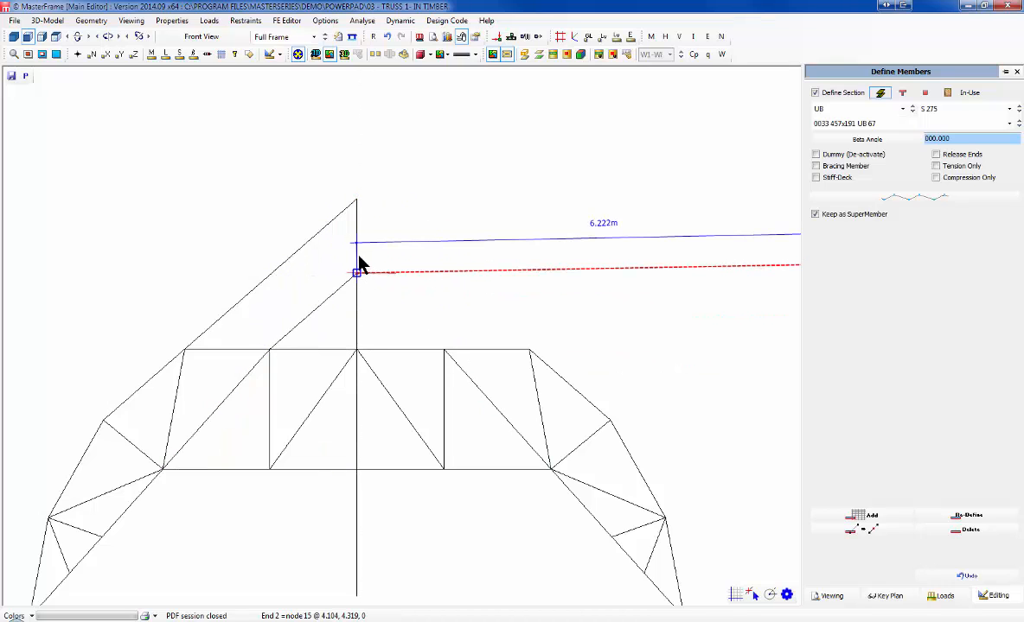
left_click(357, 255)
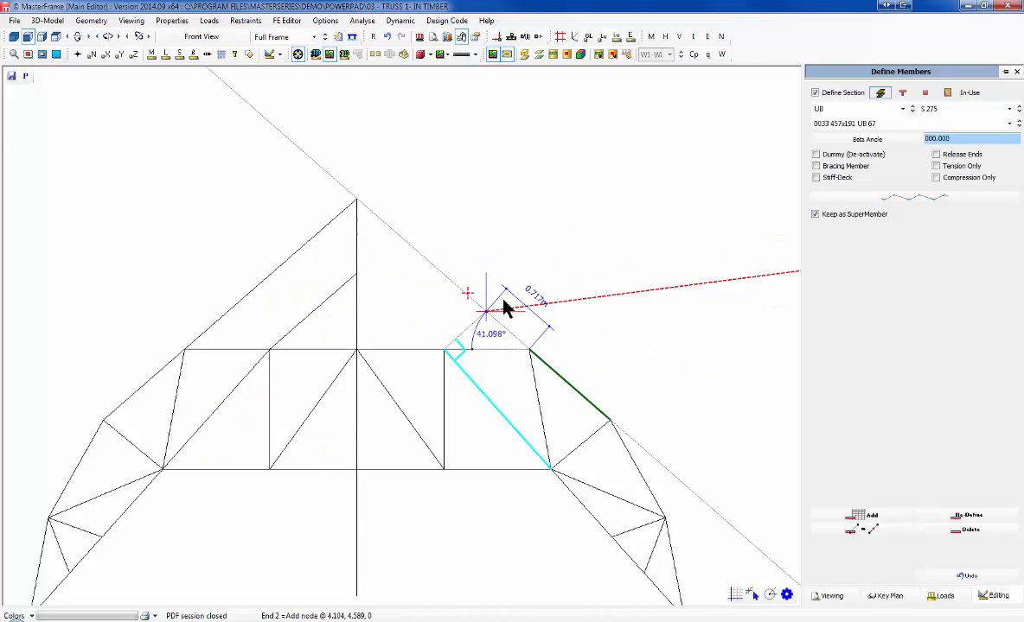
scroll(505, 304, "down", 3)
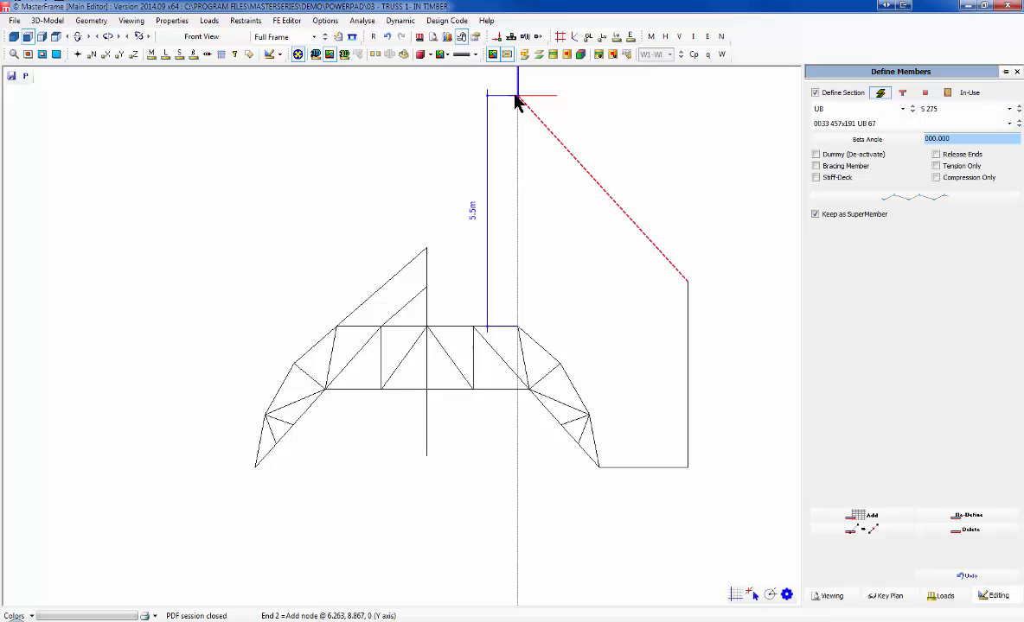
key("Escape")
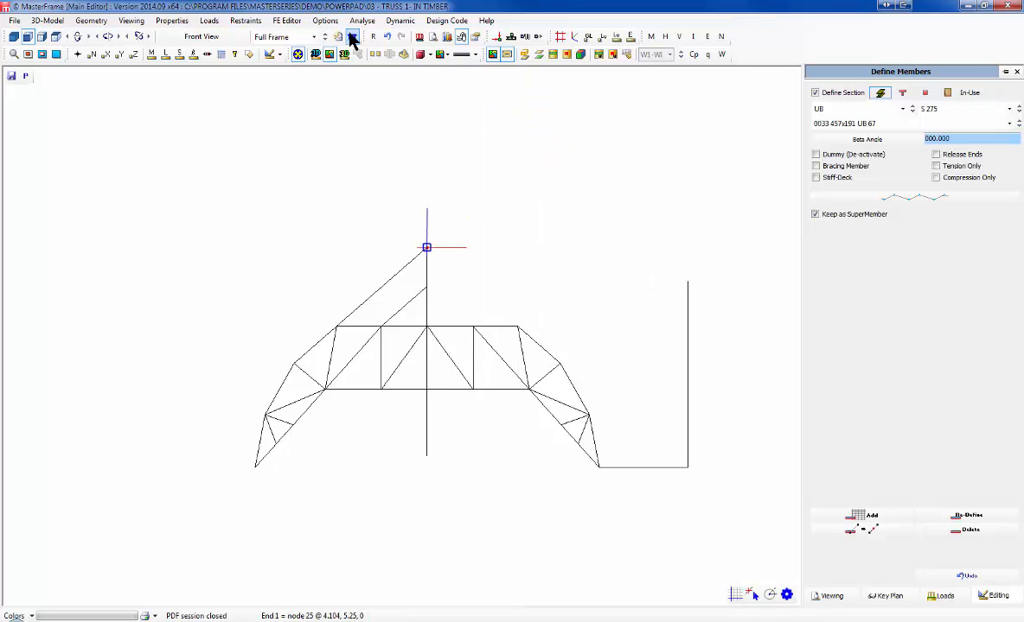
Step: Undo six times to remove the column, horizontal member, diagonals, post and hanging centre vertical
left_click(388, 38)
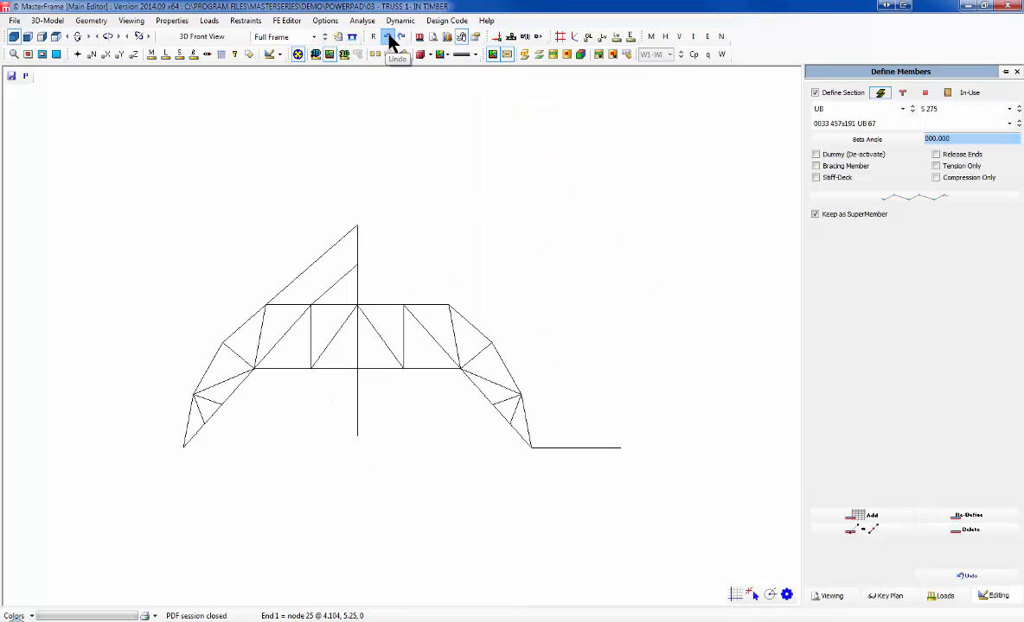
left_click(389, 38)
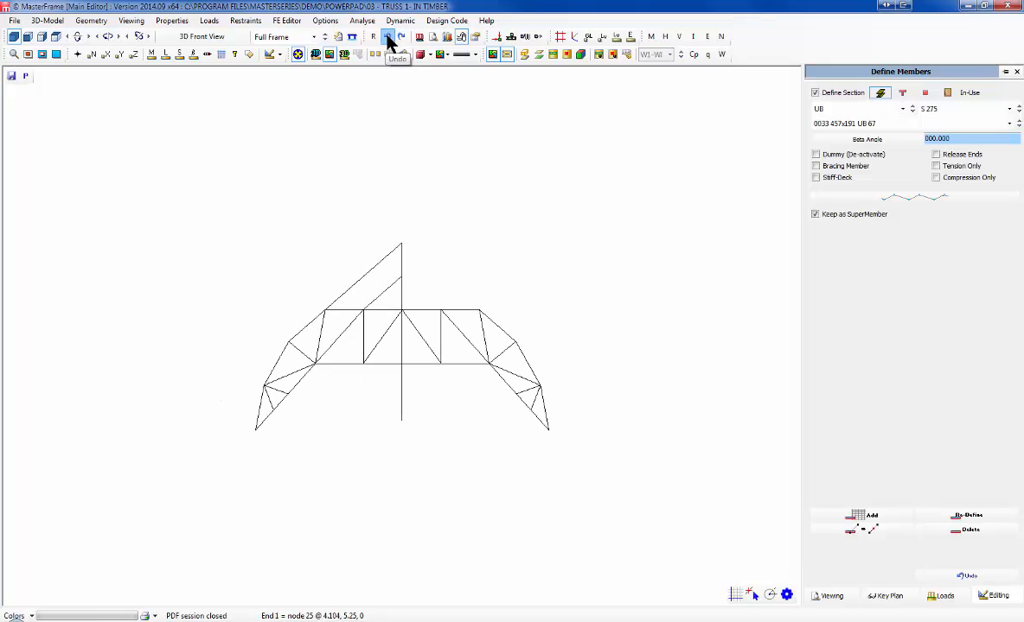
left_click(388, 39)
left_click(388, 38)
left_click(389, 38)
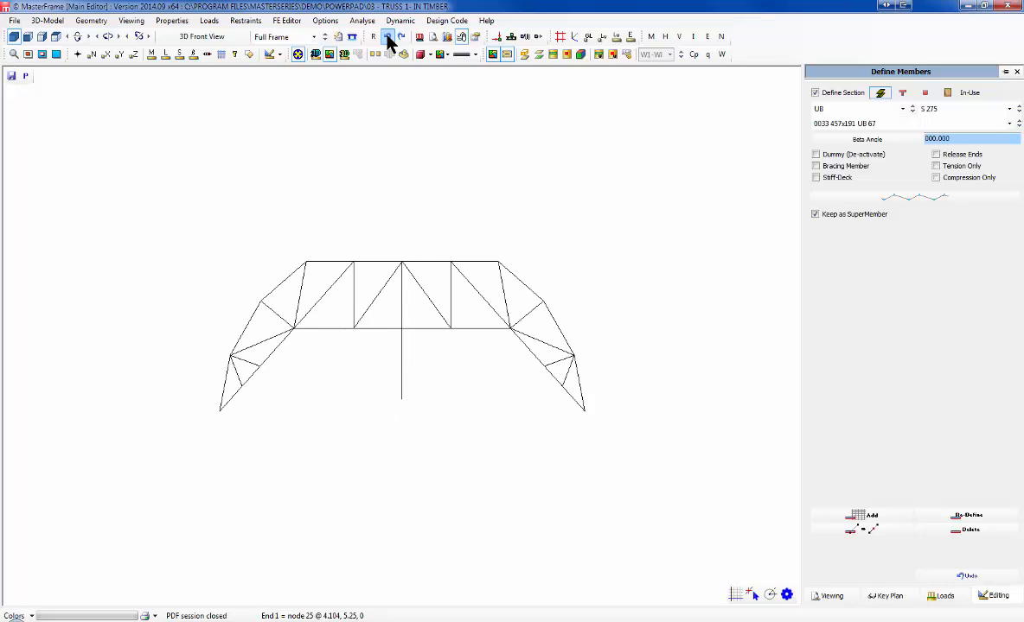
left_click(388, 38)
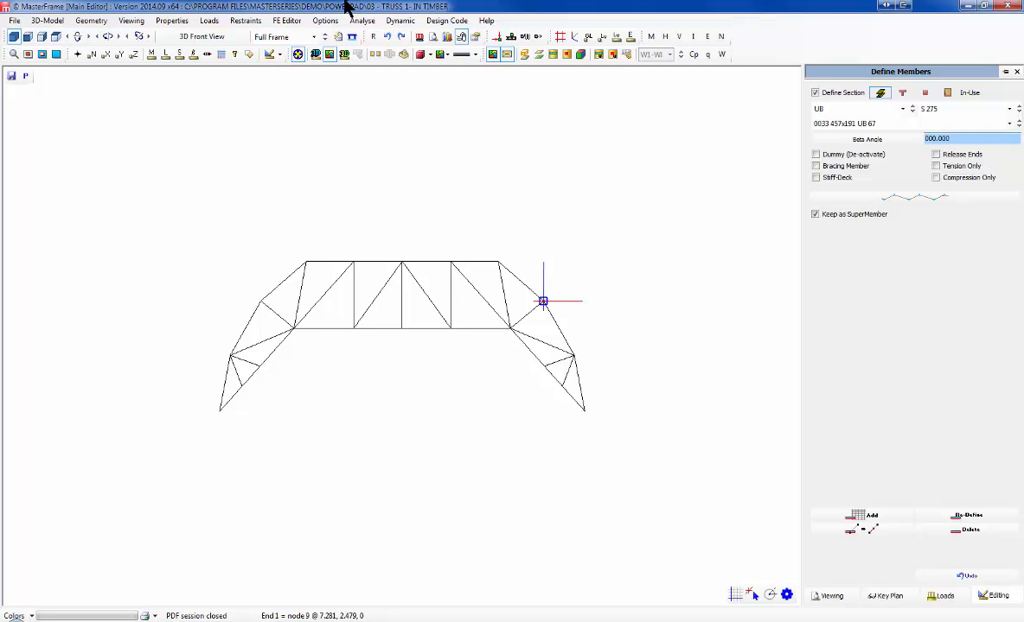
Step: Add node 0024 at X 3, Y 4.4 in the Edit Co-ordinates (List) panel, then close it
left_click(95, 20)
left_click(141, 46)
left_click(96, 20)
mouse_move(202, 48)
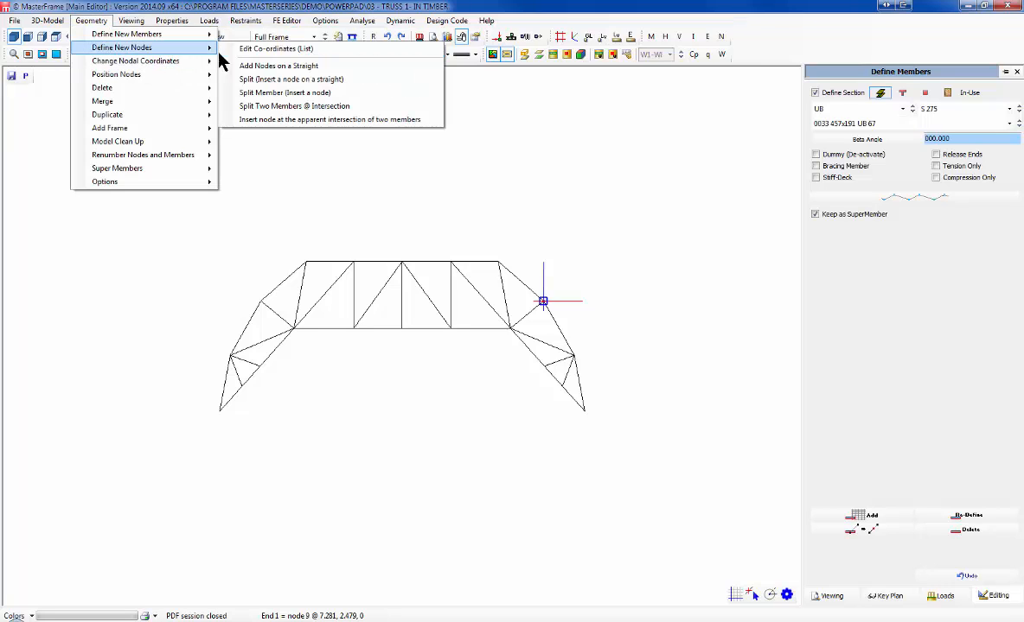
left_click(291, 47)
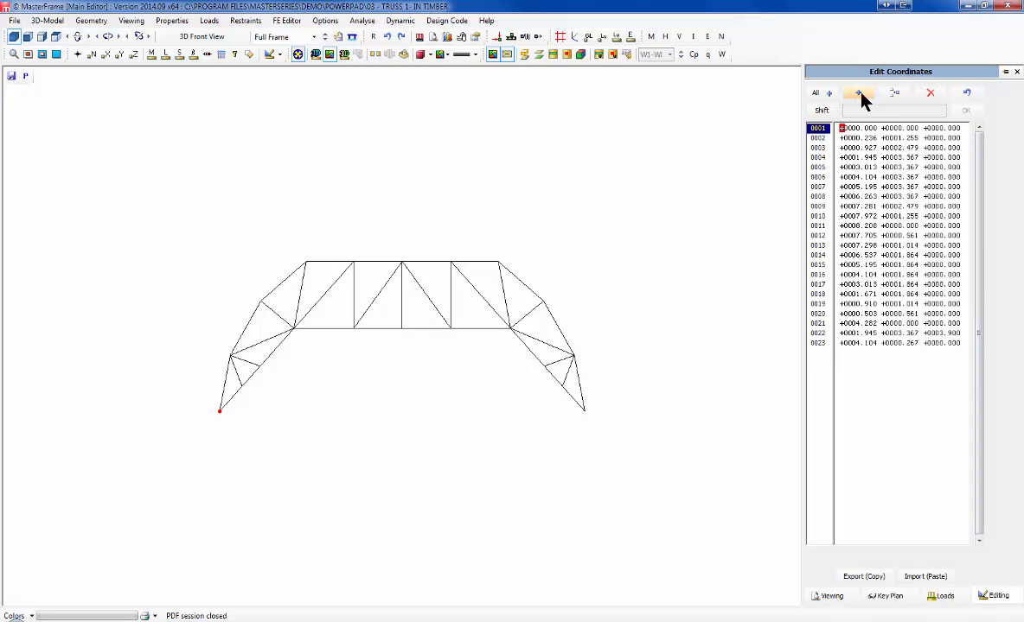
left_click(859, 93)
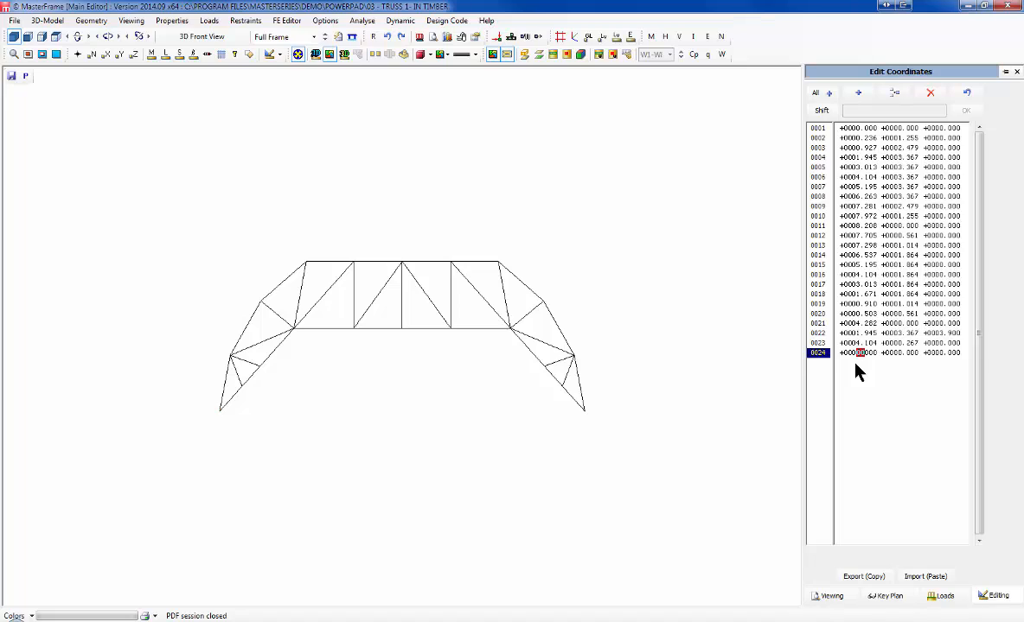
key("Right")
key("Right")
key("Right")
key("Right")
key("Right")
type("4.4")
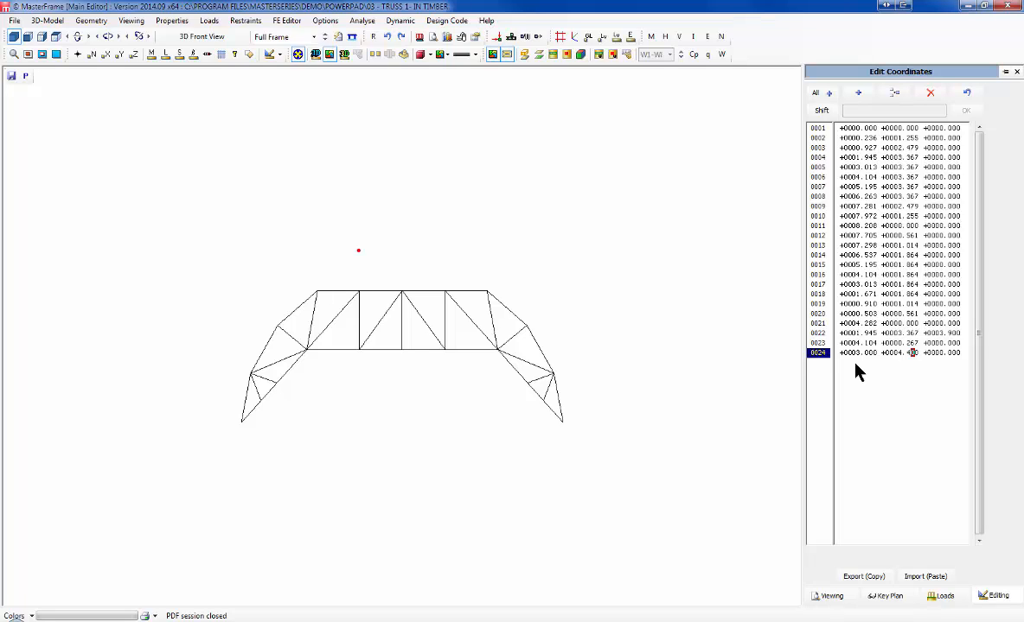
left_click(1017, 73)
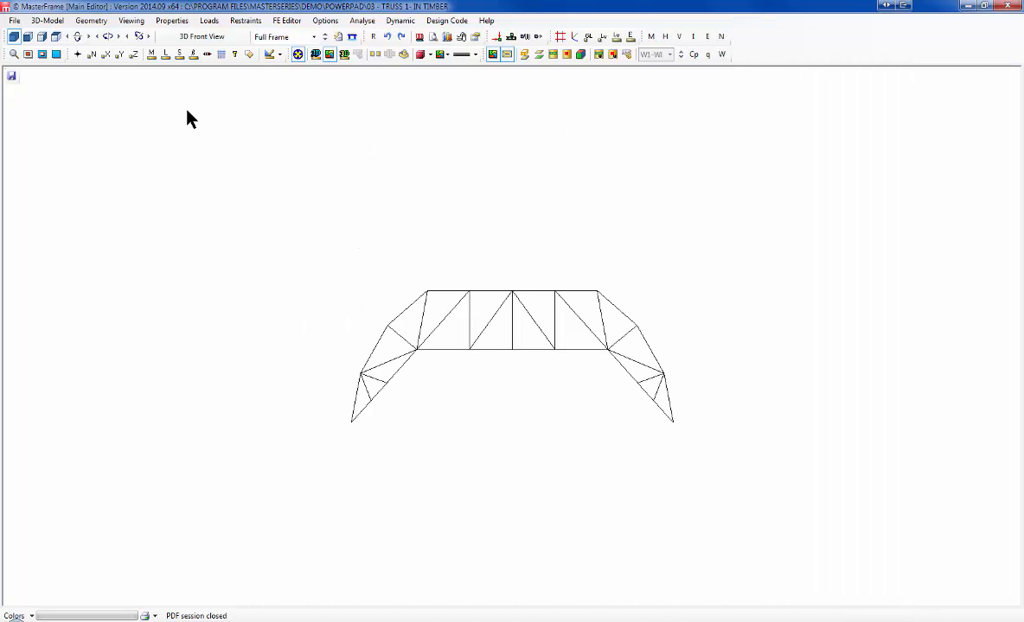
Step: Open Section Sizes for member 5 and check its 47x72 section keeps the C20 timber grade
left_click(176, 21)
mouse_move(206, 41)
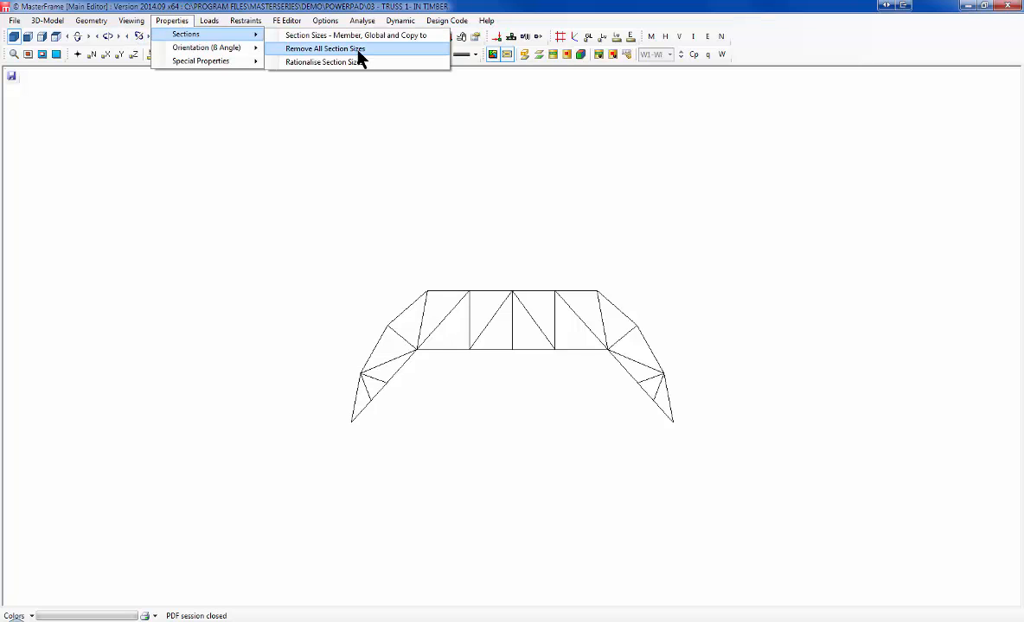
left_click(338, 35)
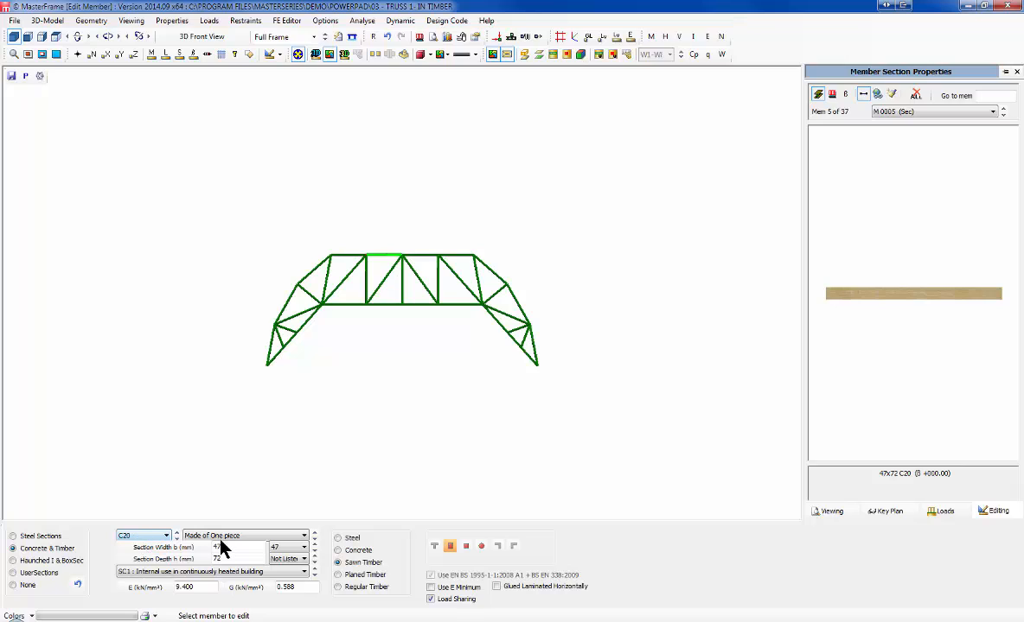
left_click(162, 537)
left_click(166, 537)
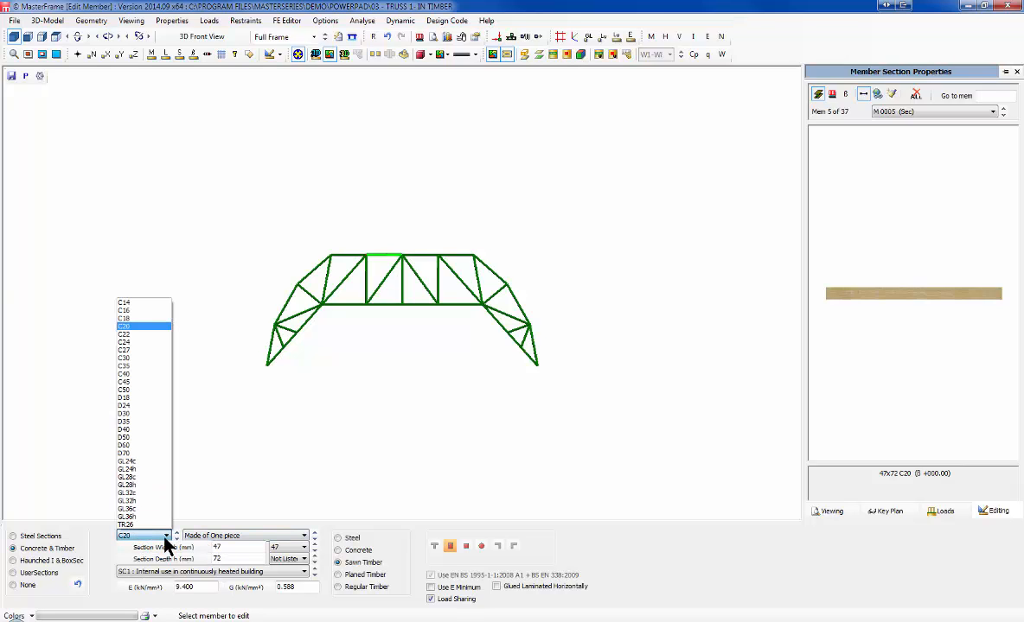
left_click(164, 541)
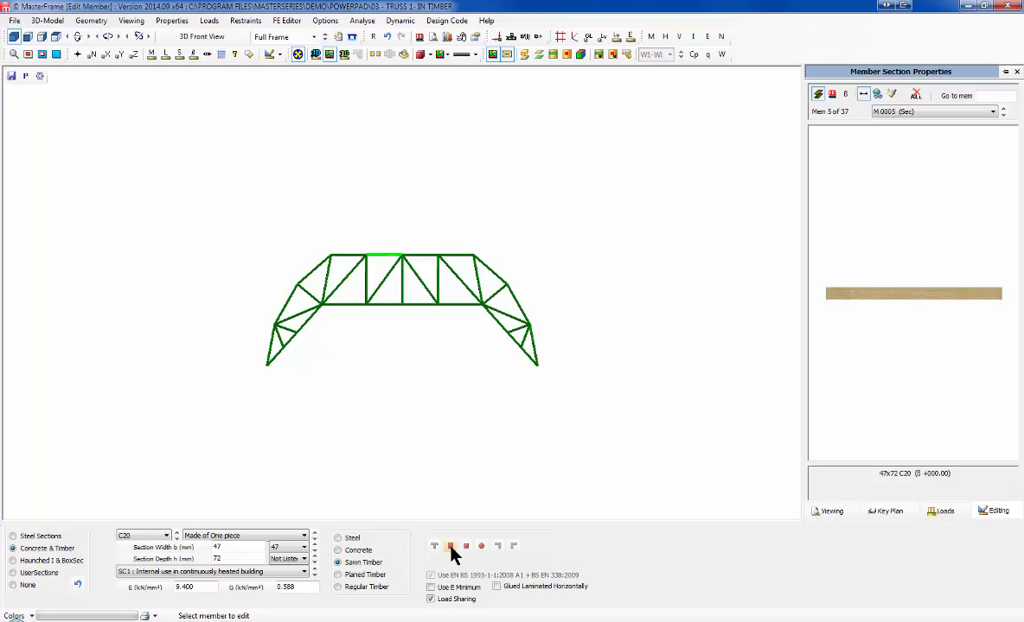
Step: Switch member 5 from timber to steel sections and assign the 127x76 UB 13 size
left_click(17, 538)
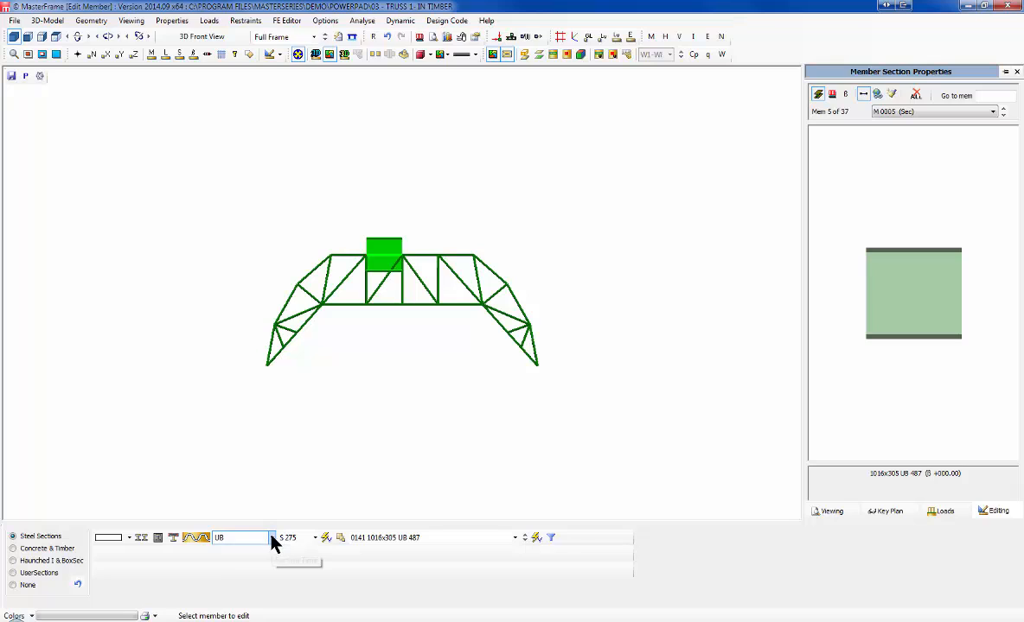
left_click(514, 537)
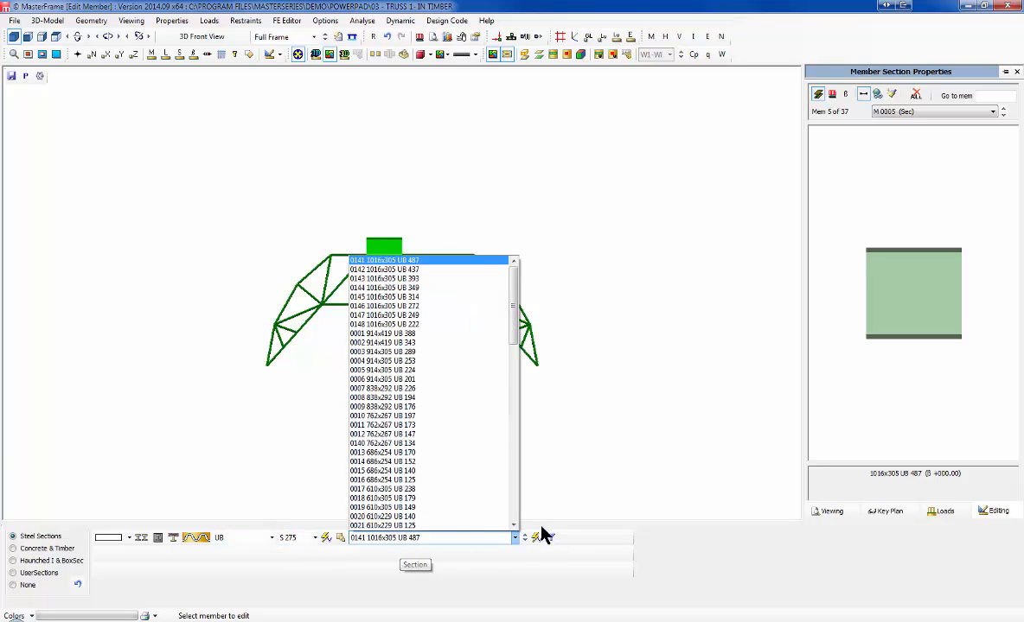
left_click(513, 508)
left_click(513, 508)
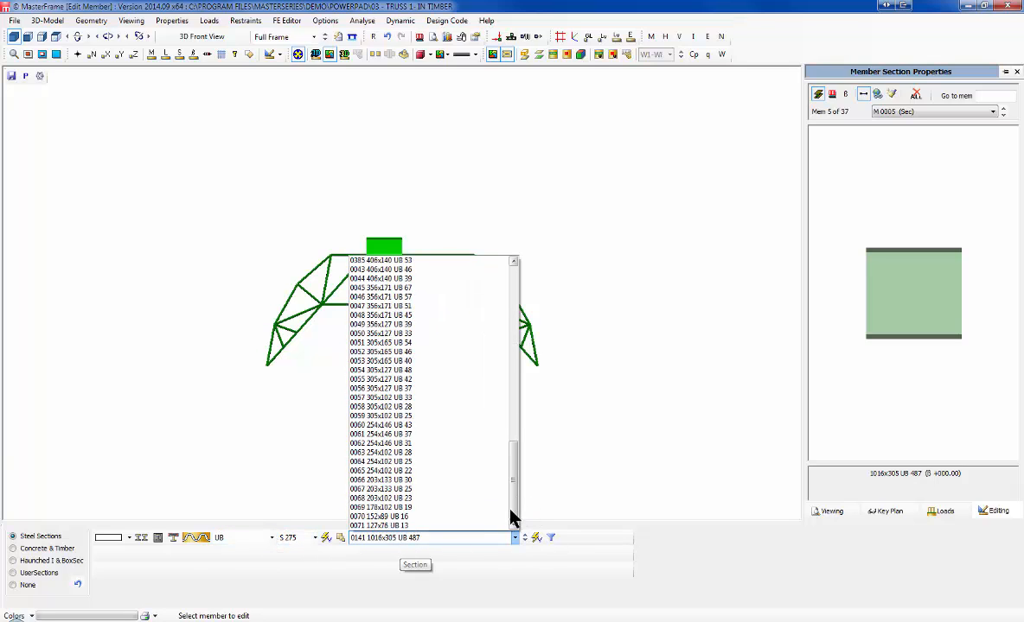
left_click(386, 526)
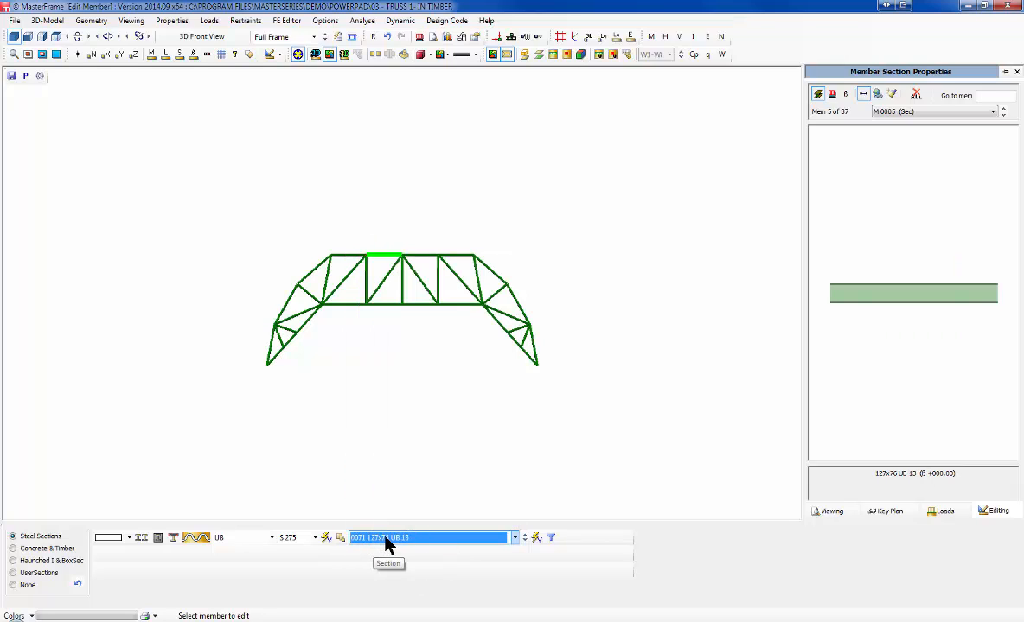
left_click(244, 539)
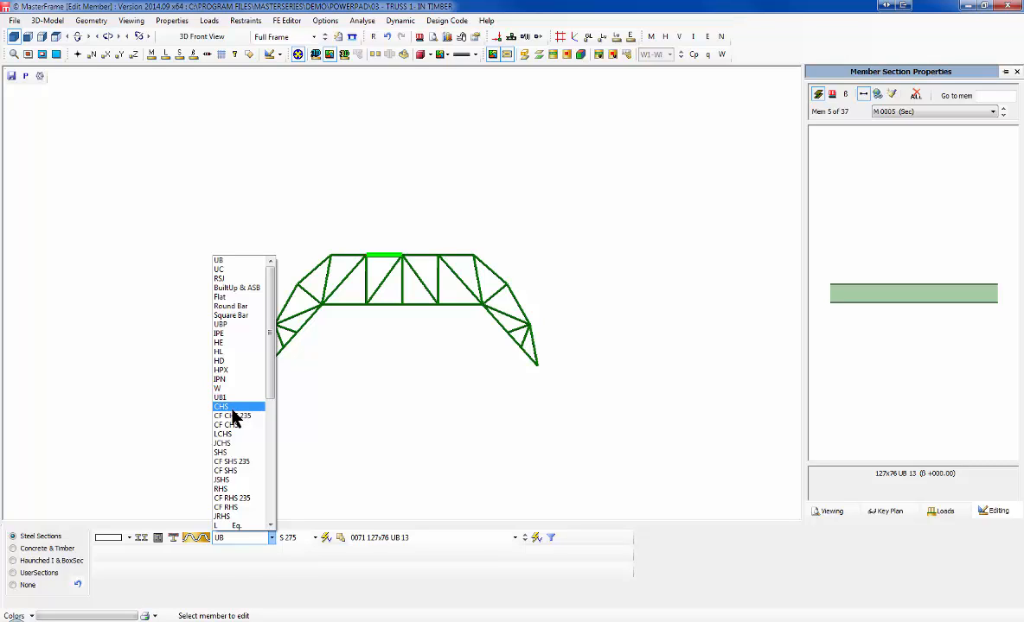
Step: Try CF RHS as the section type, then switch back to UB
left_click(265, 507)
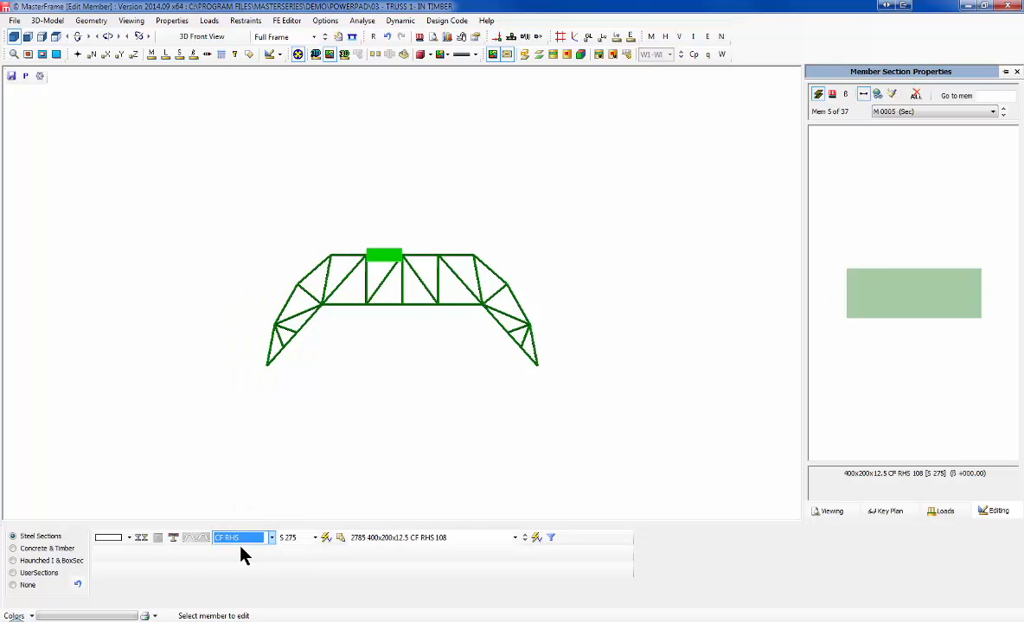
left_click(271, 538)
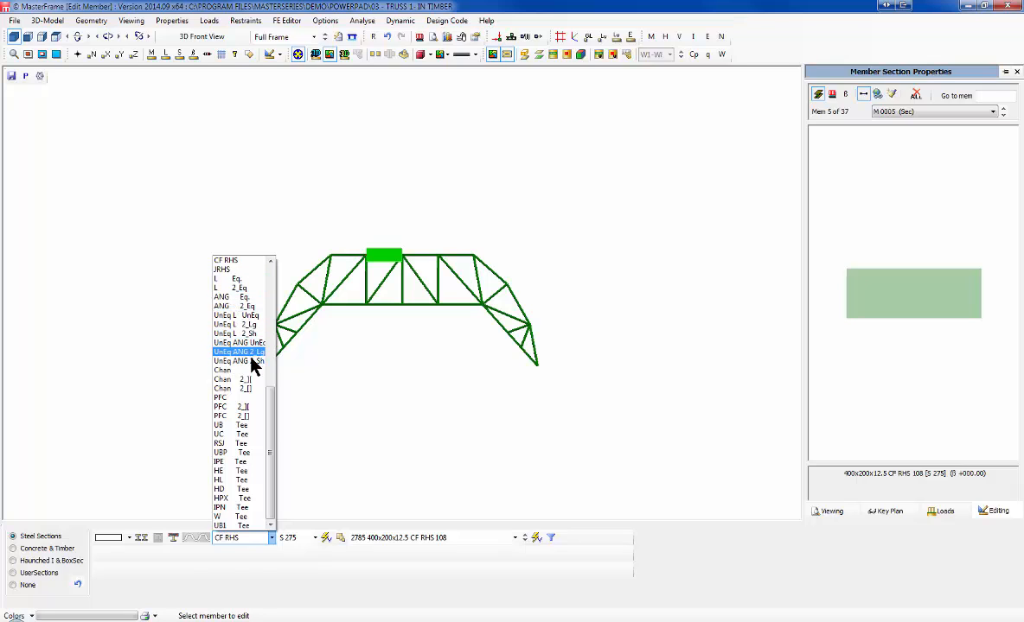
scroll(264, 292, "up", 9)
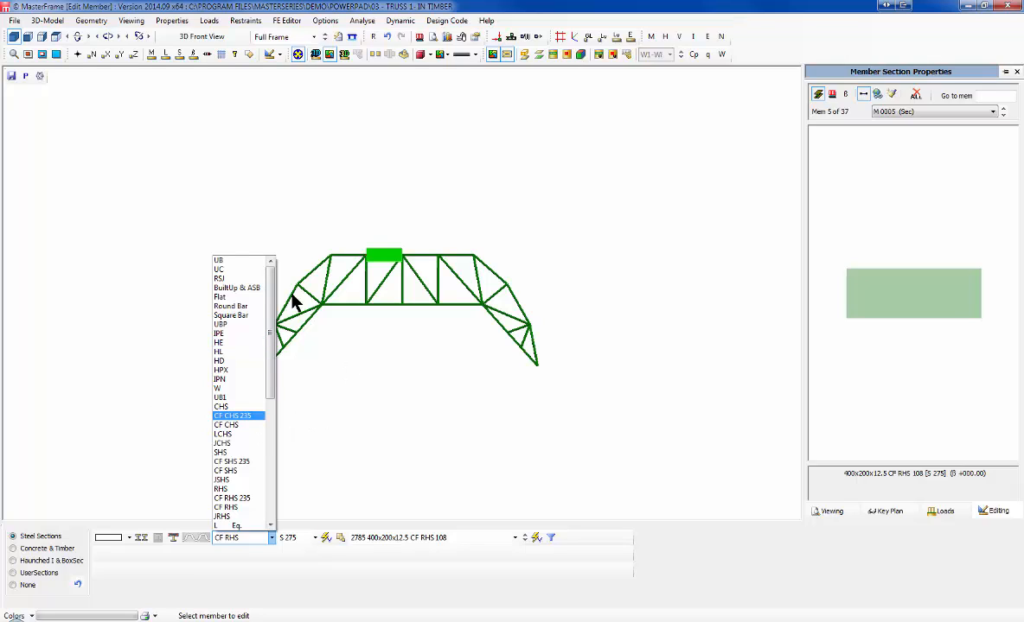
left_click(224, 261)
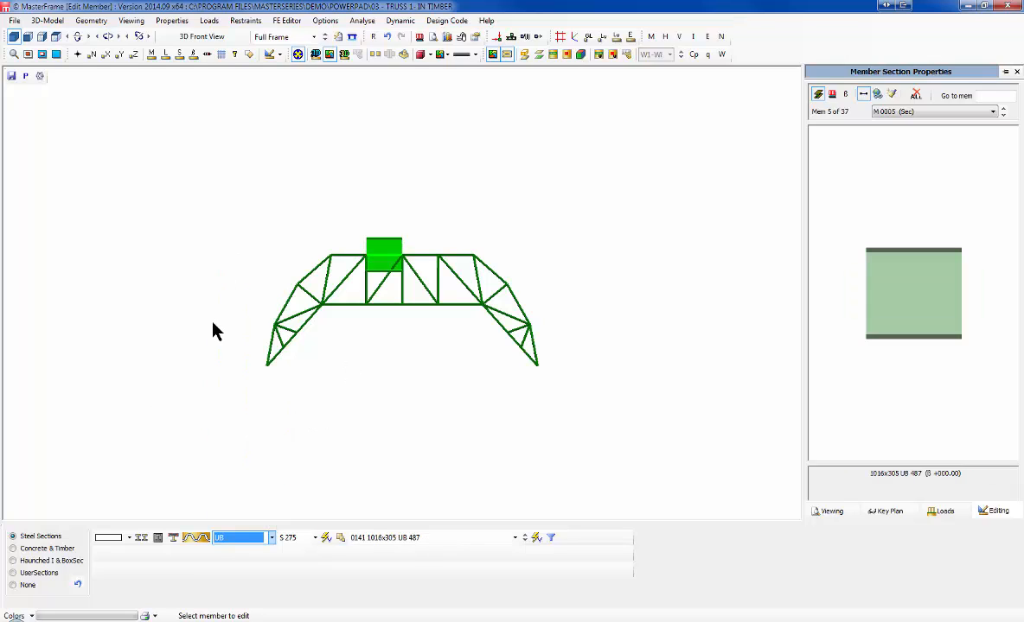
Step: Pick 178x102 UB 19, then step up to 254x102 UB 25 and commit it
left_click(405, 538)
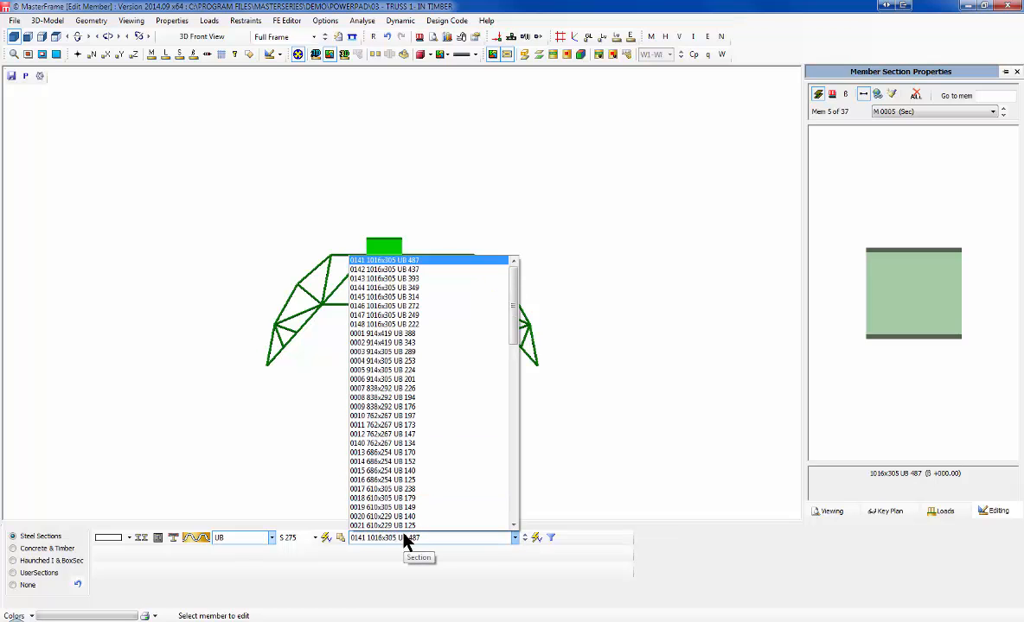
scroll(418, 502, "down", 13)
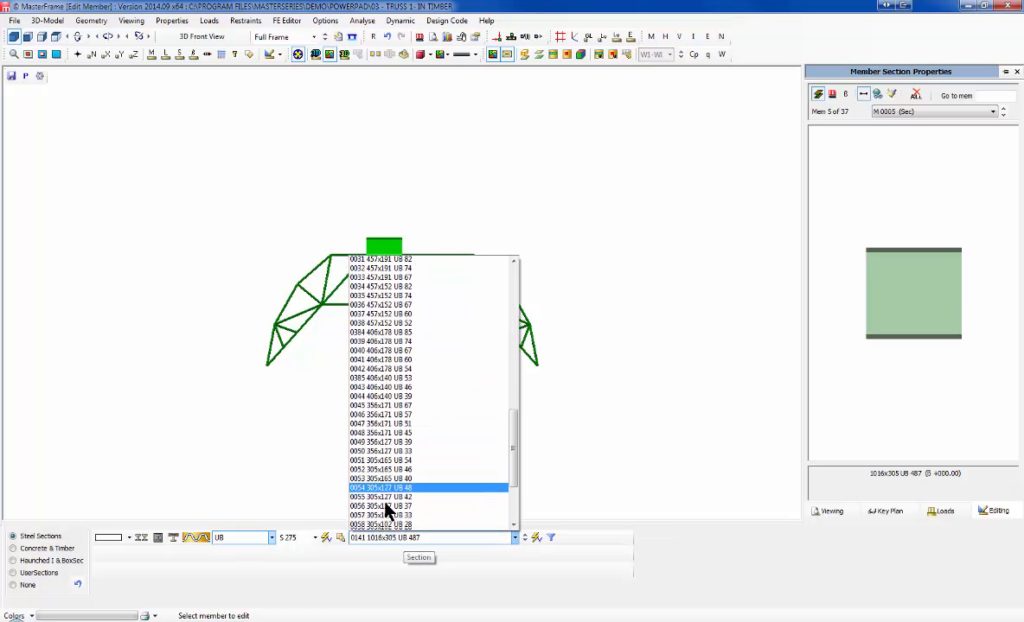
scroll(386, 511, "down", 4)
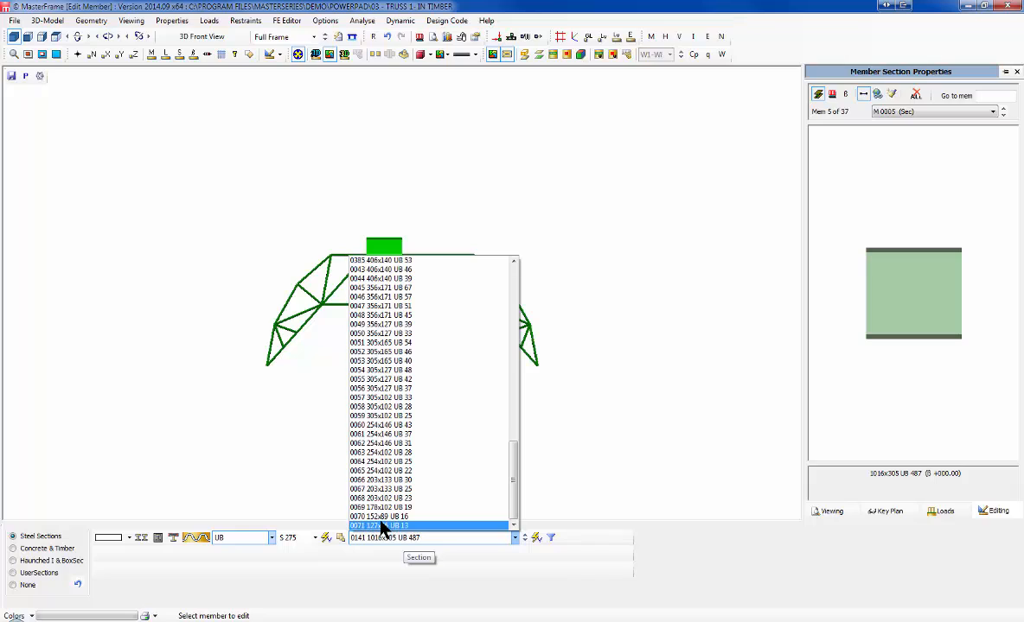
left_click(381, 508)
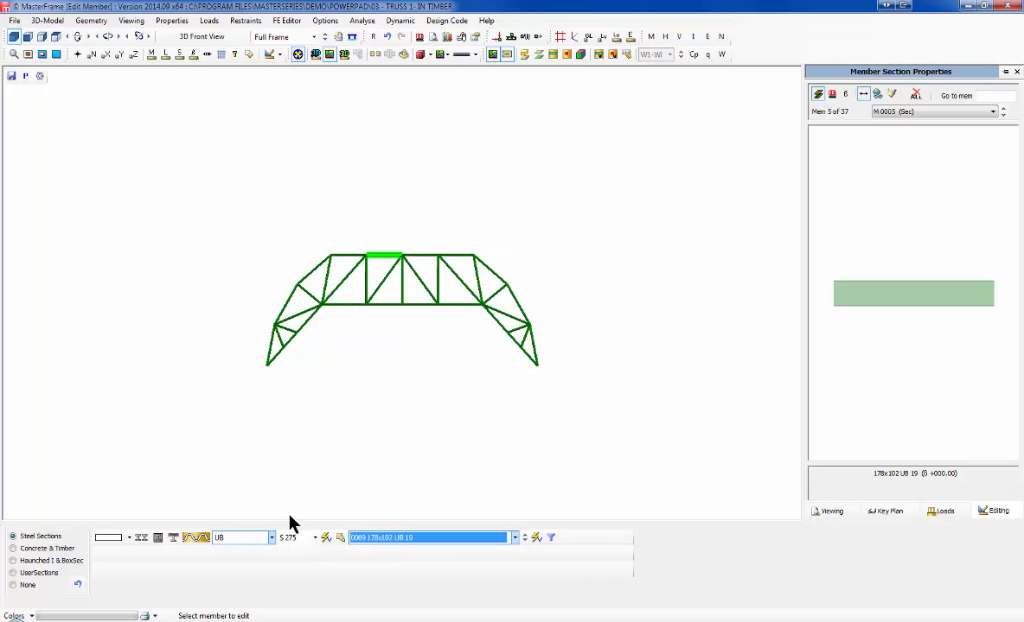
key("Up")
key("Up")
key("Up")
key("Up")
key("Up")
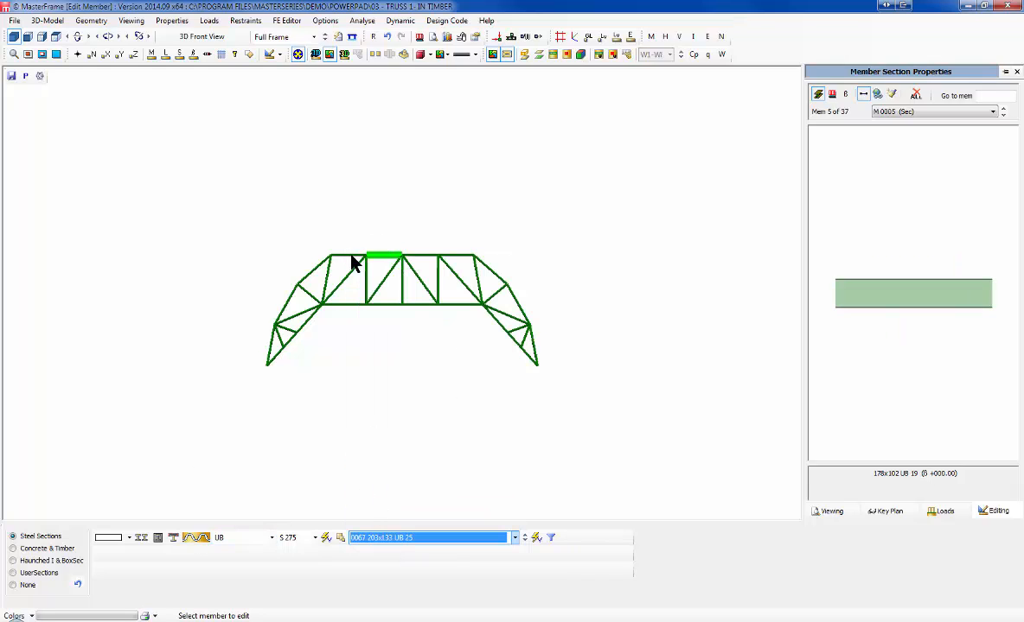
left_click(397, 394)
scroll(373, 226, "up", 3)
scroll(371, 236, "up", 2)
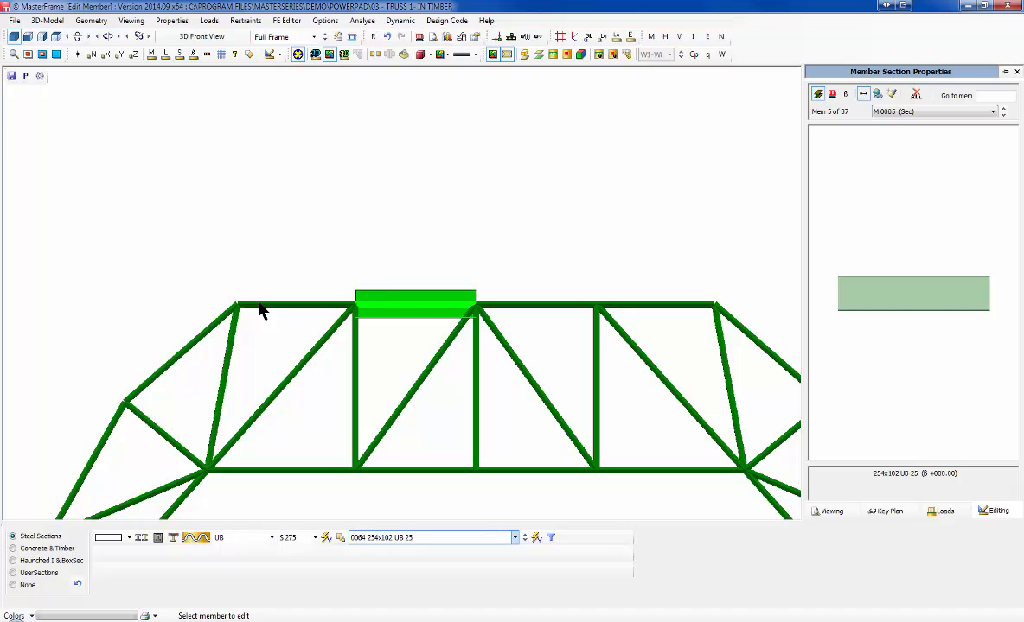
Step: Make member 5 a double-haunched member
left_click(130, 538)
left_click(130, 539)
left_click(131, 540)
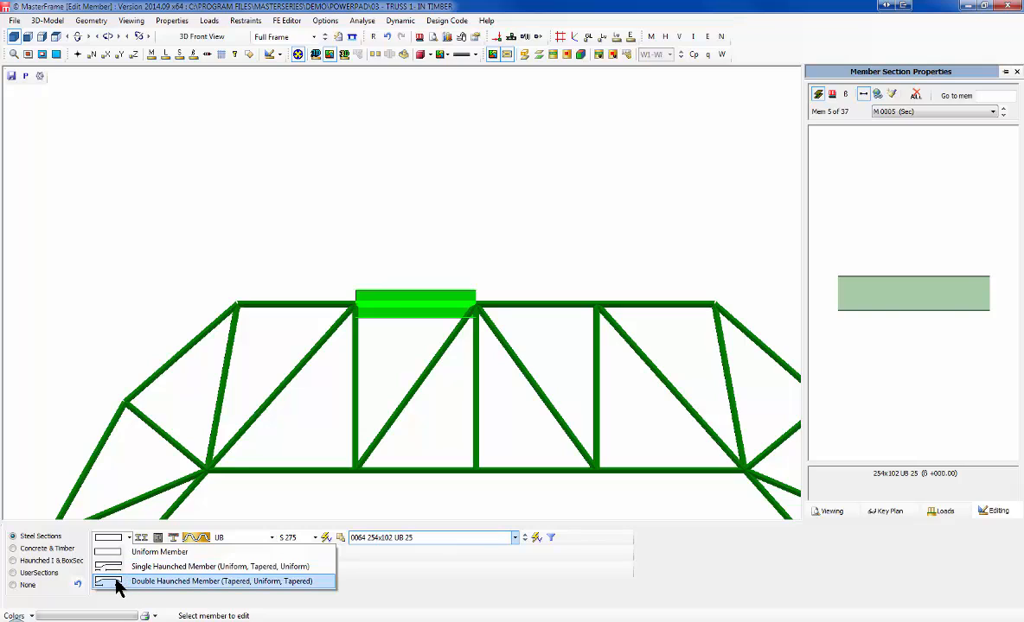
left_click(119, 582)
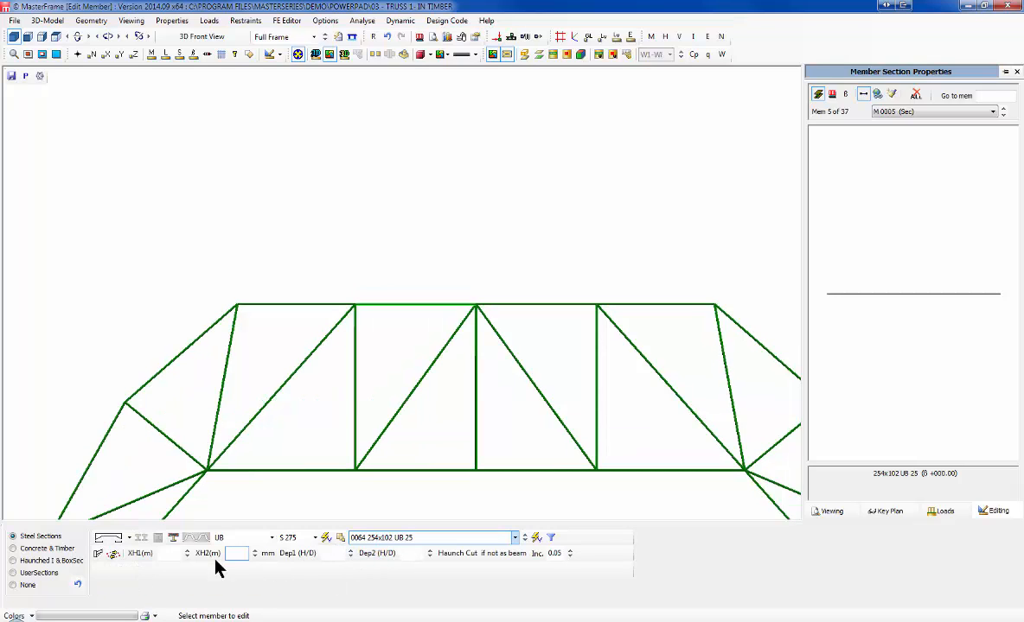
left_click(165, 553)
type(".5")
Step: Set both haunch lengths (XH1 and XH2) to 0.25 m
left_click(166, 54)
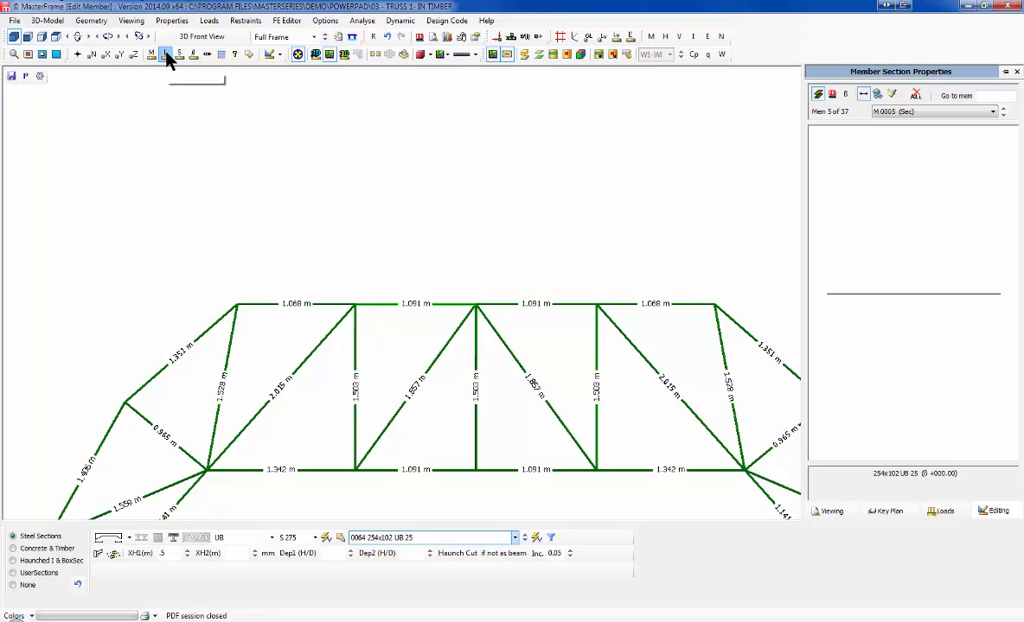
left_click(168, 54)
left_click(206, 554)
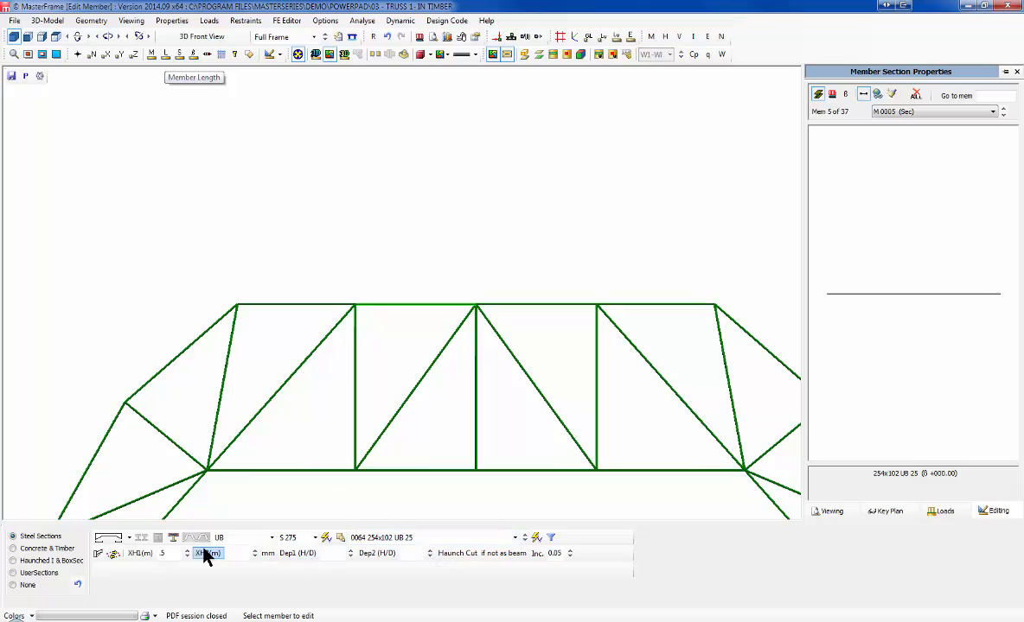
double_click(161, 554)
type(".25")
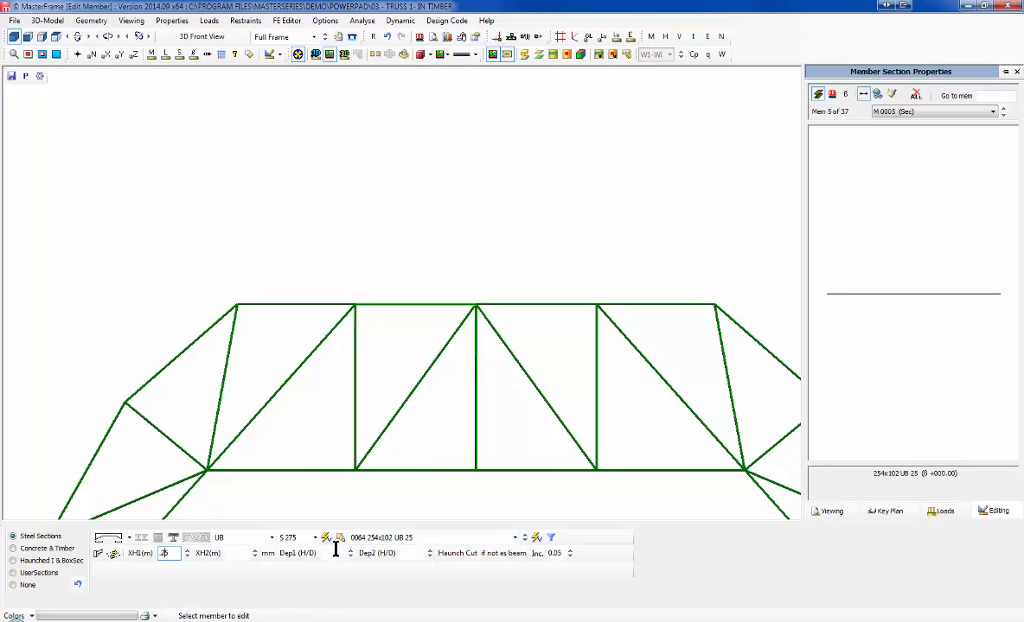
key("Tab")
type(".25")
Step: Set haunch depth ratios to 1.5 at end 1 and 2 at end 2
left_click(330, 554)
type("1")
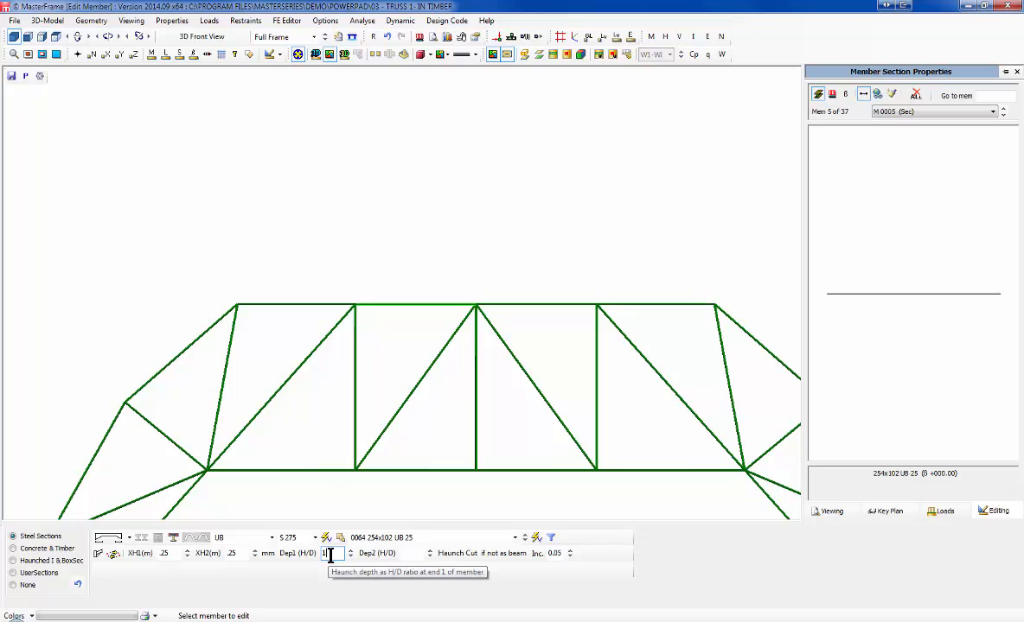
left_click(412, 554)
type("1")
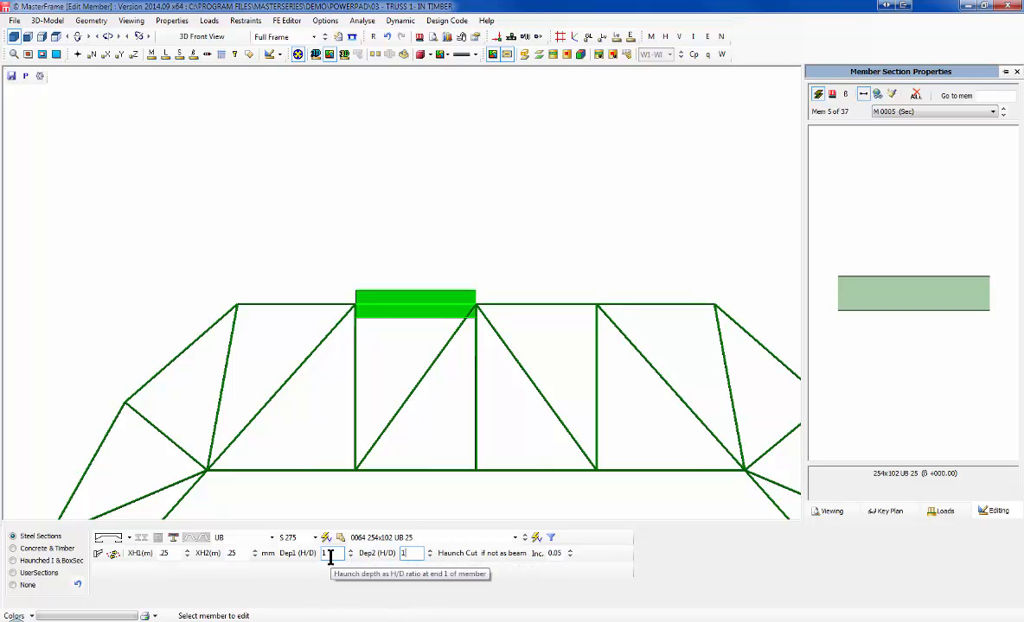
key("BackSpace")
type("2")
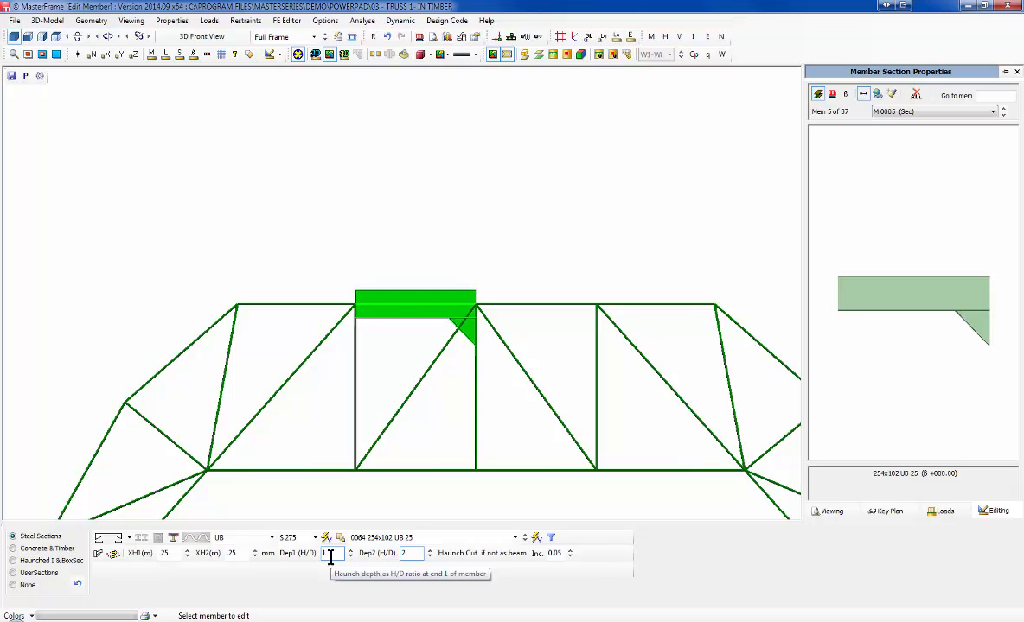
left_click(329, 558)
type(".5")
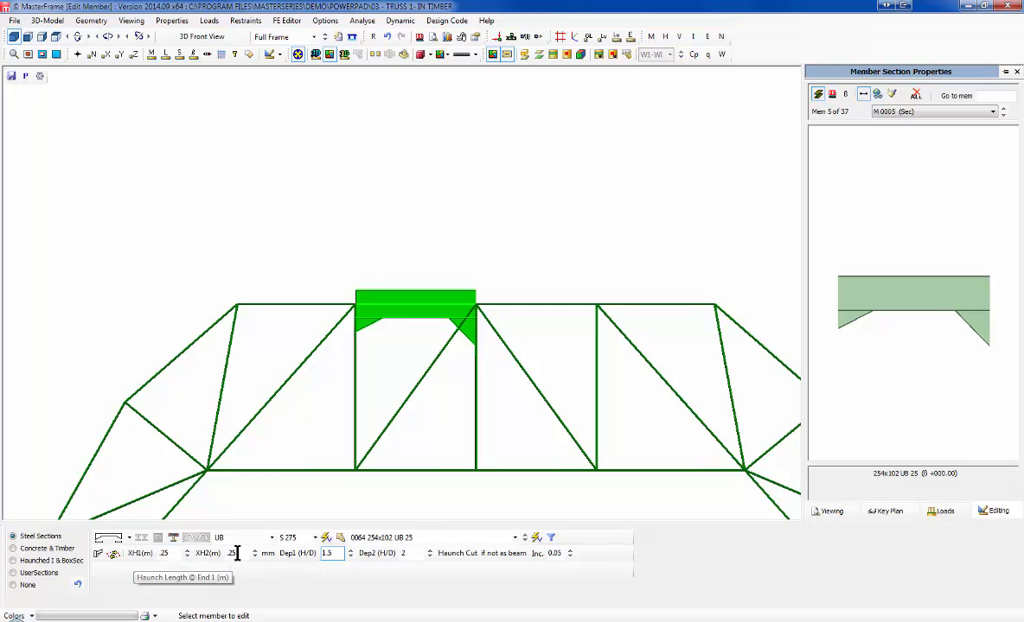
left_click(127, 539)
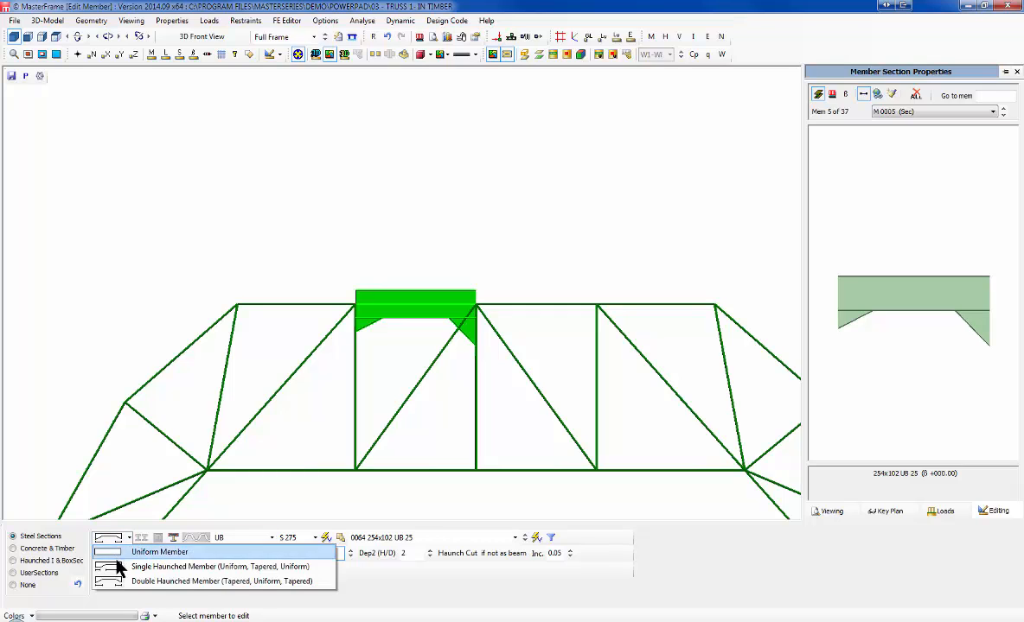
Step: Make the member uniform again, briefly trying a double-section member
left_click(117, 553)
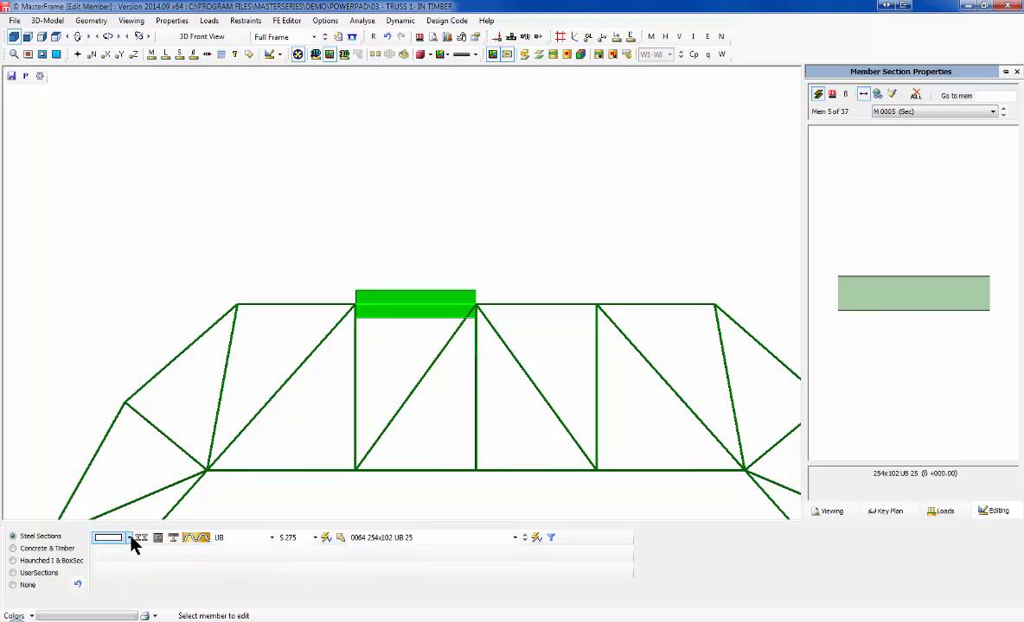
left_click(141, 538)
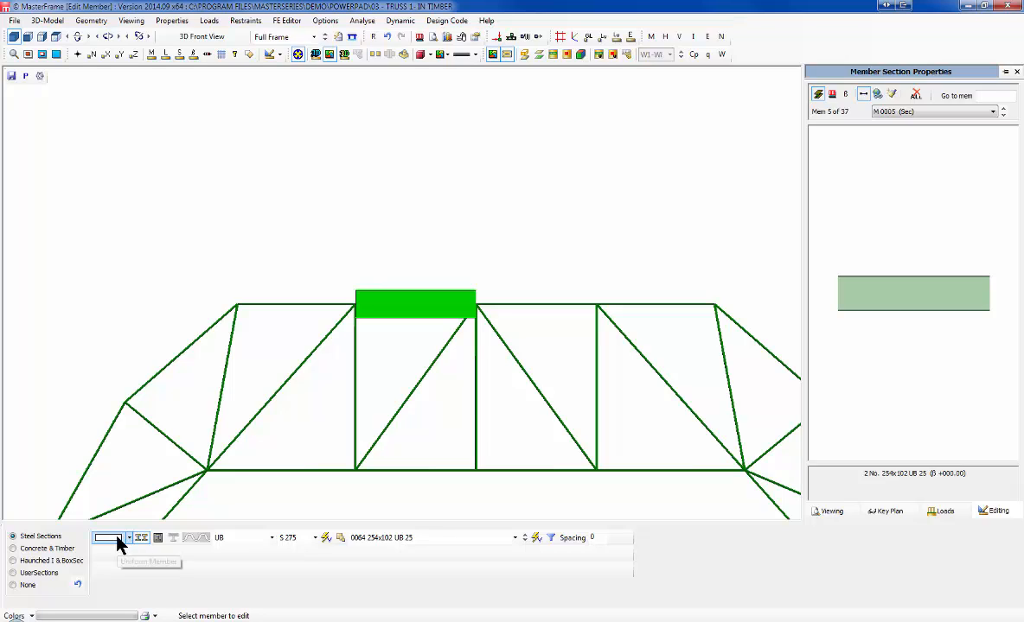
left_click(140, 538)
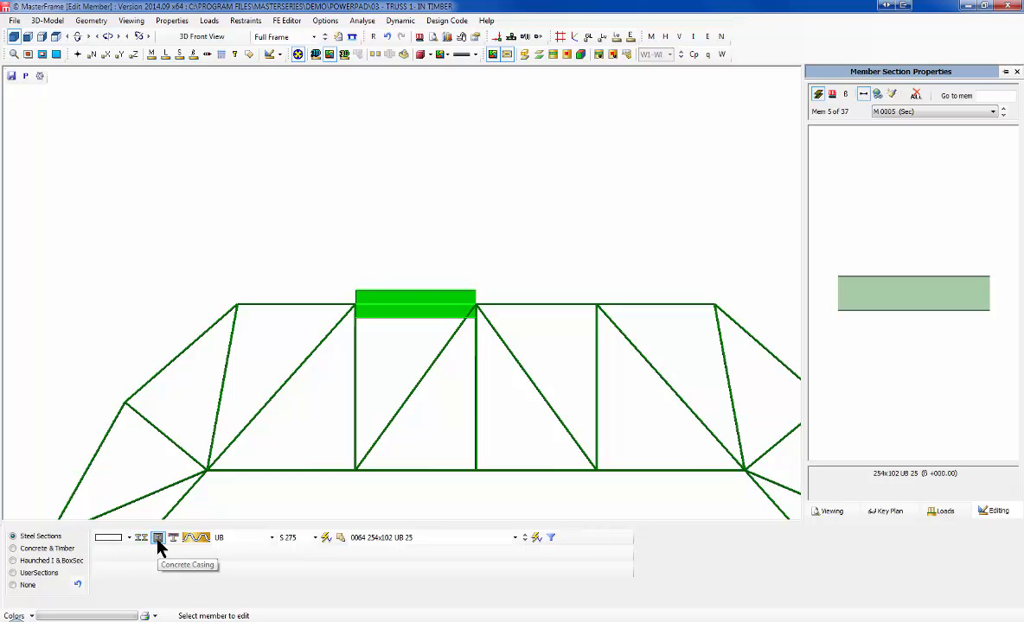
Step: Add concrete casing with 50 mm cover on both dimensions, giving a 360 x 205 casing
left_click(158, 539)
double_click(161, 554)
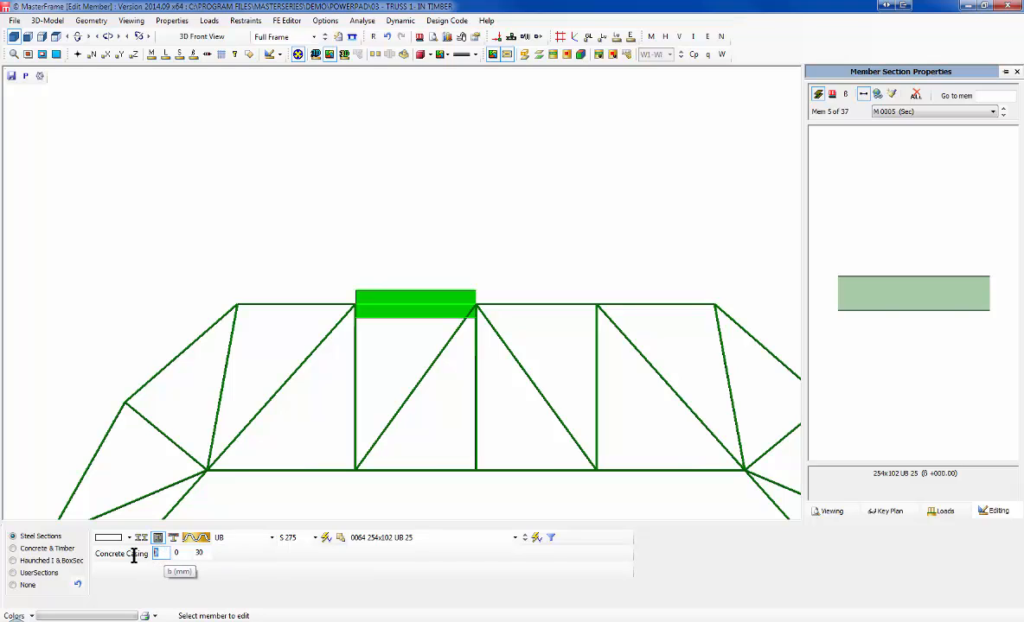
type("50")
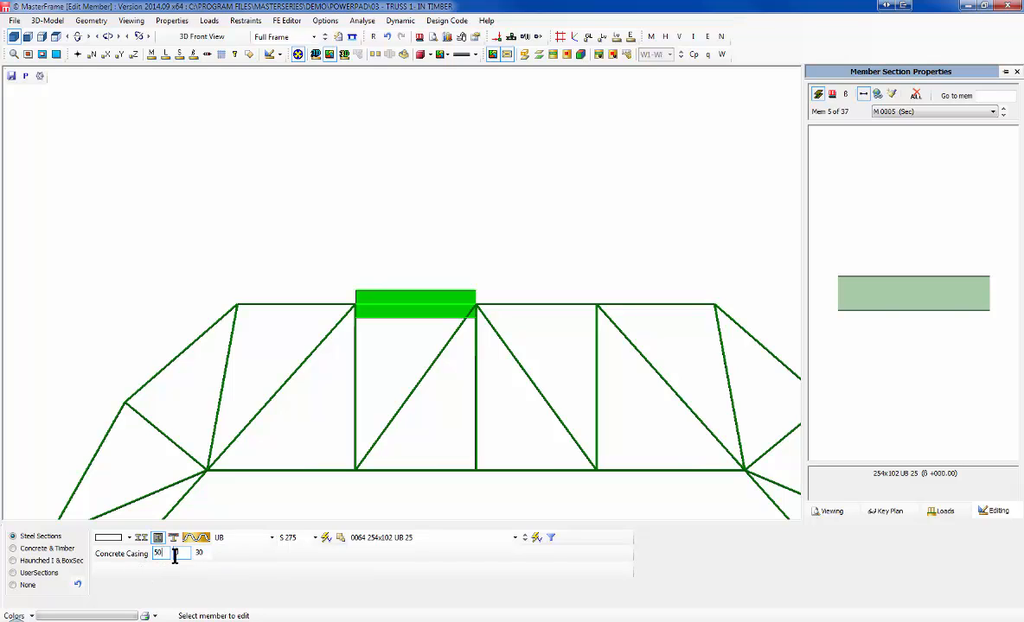
left_click_drag(181, 554, 158, 554)
type("50")
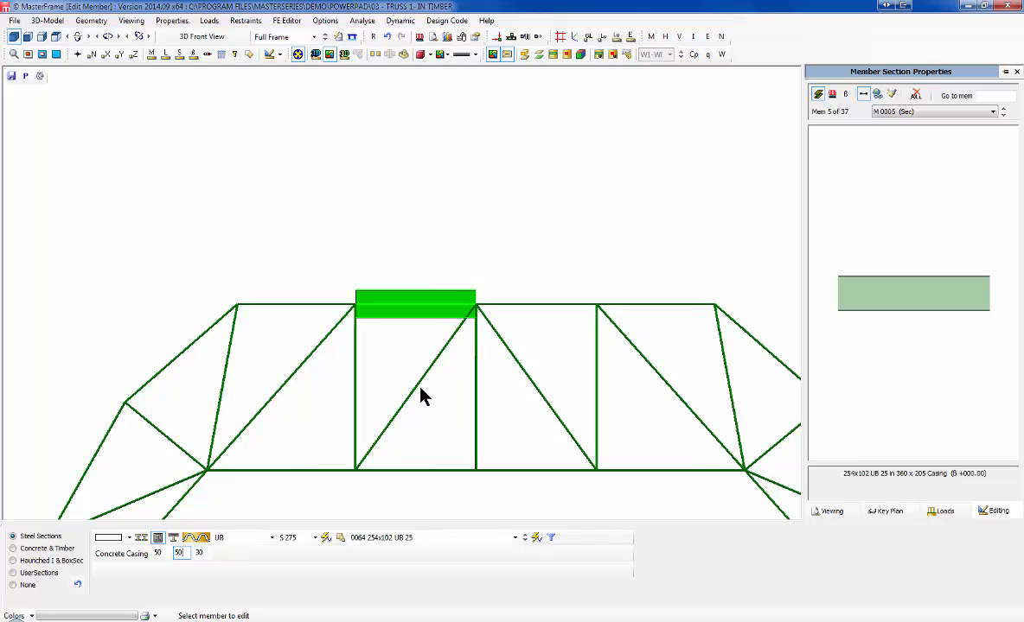
left_click(173, 539)
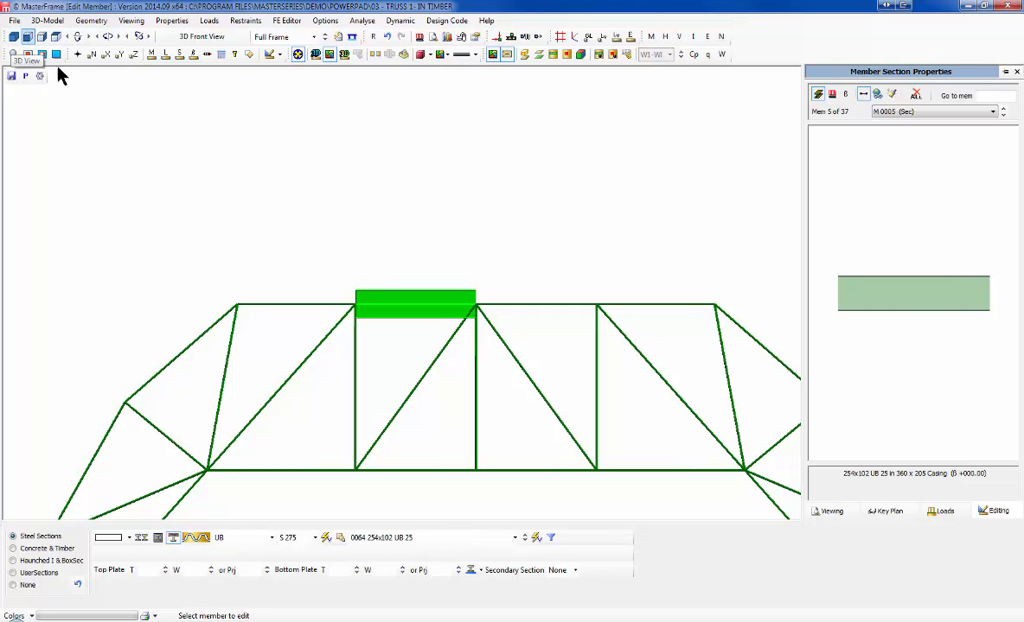
Step: In 3D view, give the bottom plate 12 mm thickness and 200 mm width
left_click(13, 36)
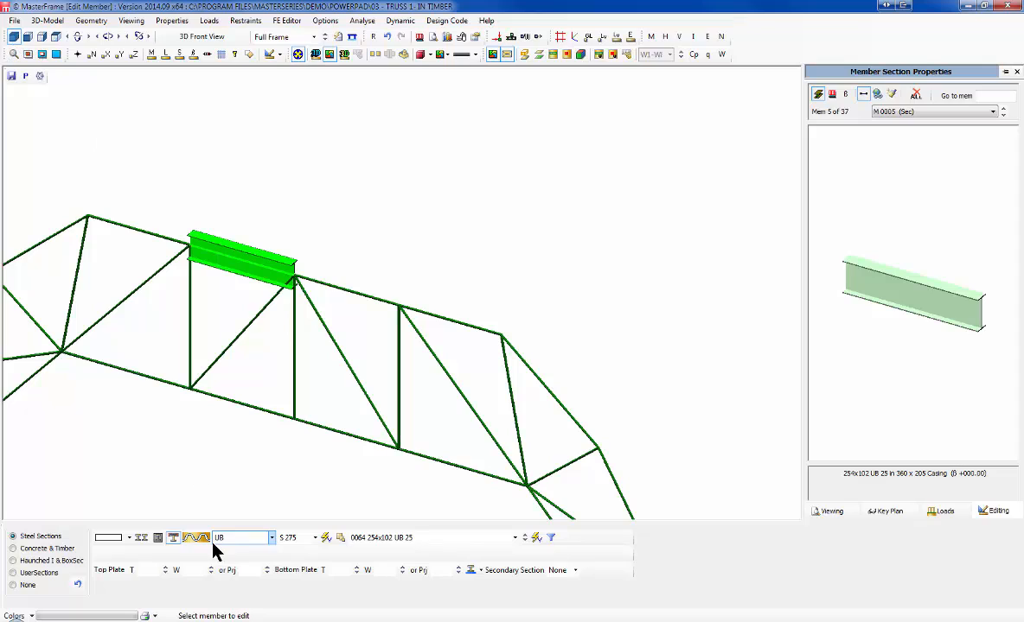
left_click(147, 575)
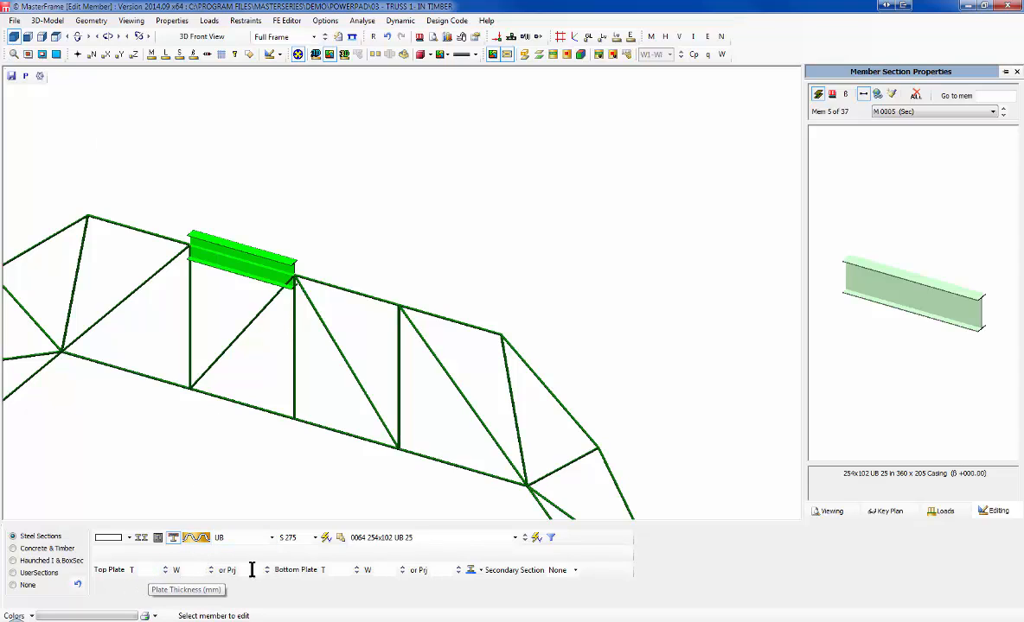
left_click(338, 570)
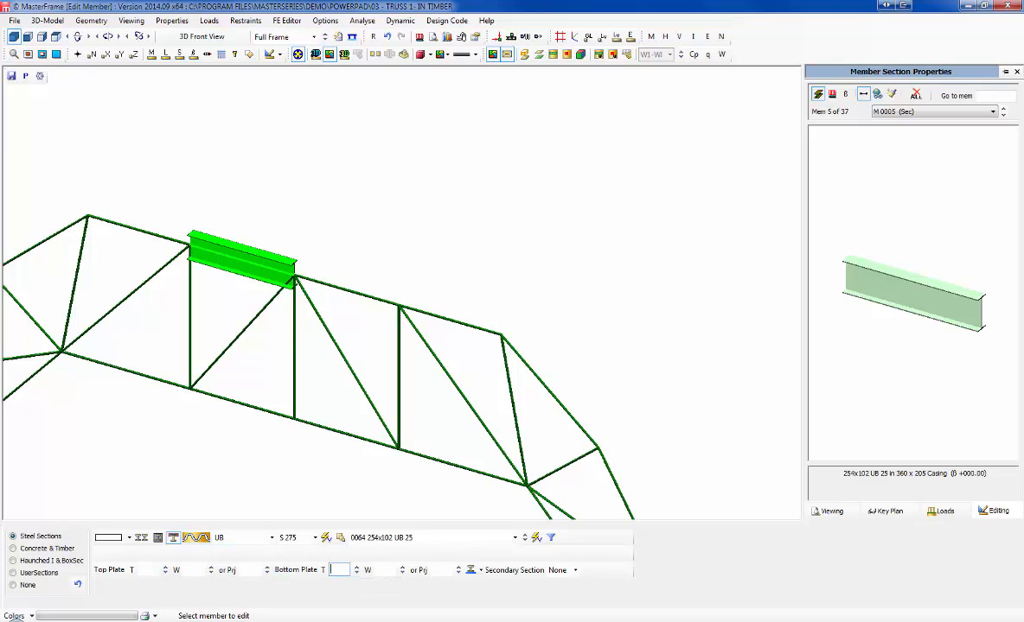
type("12")
left_click(383, 570)
type("20")
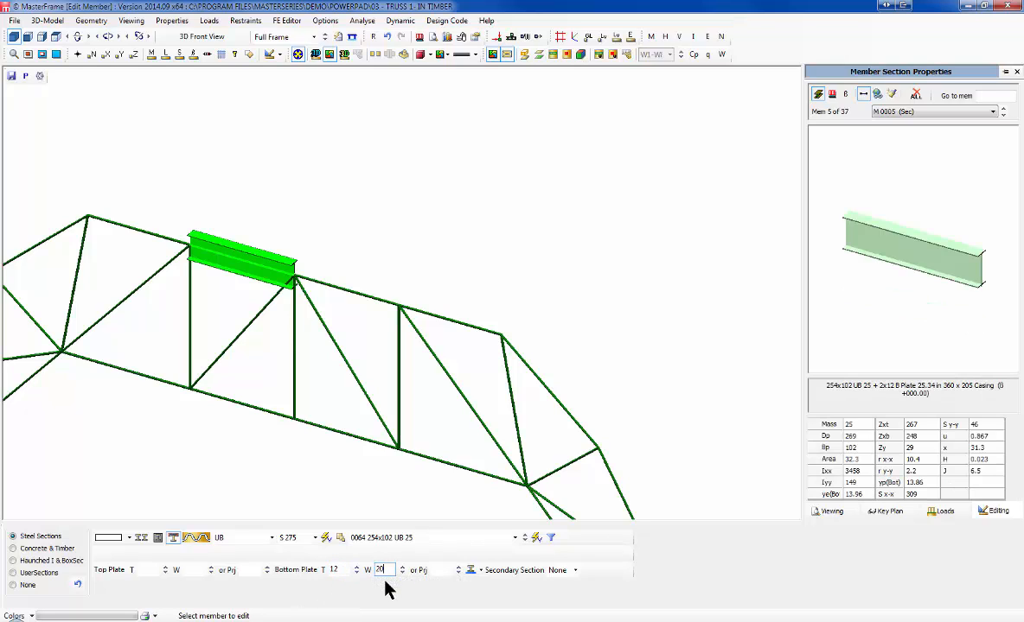
type("0")
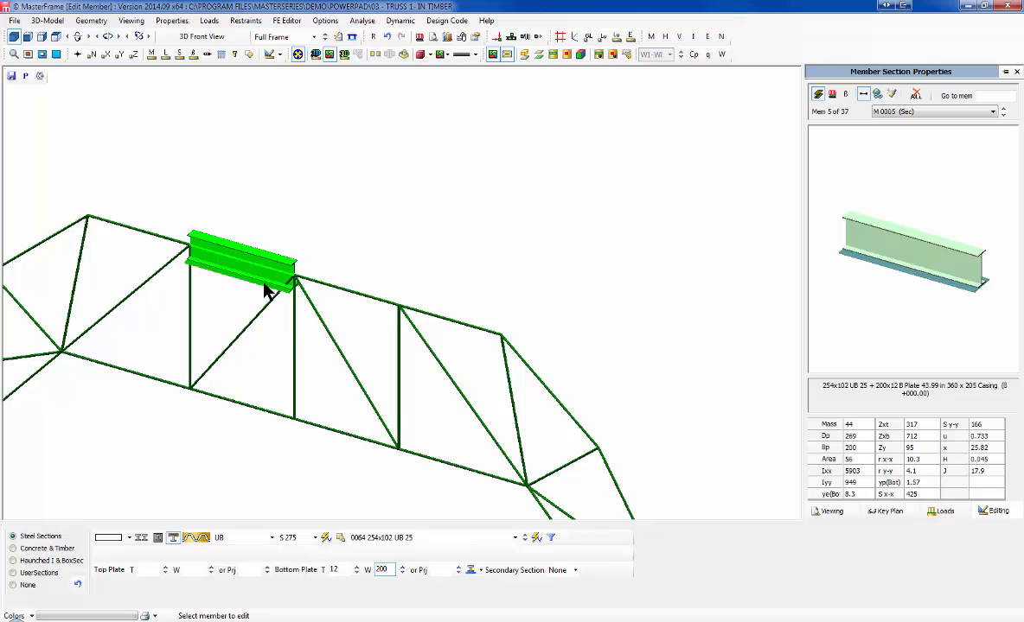
Step: Try the plate projection options, then replace the width with a 100 mm outstand
left_click(436, 568)
left_click(478, 571)
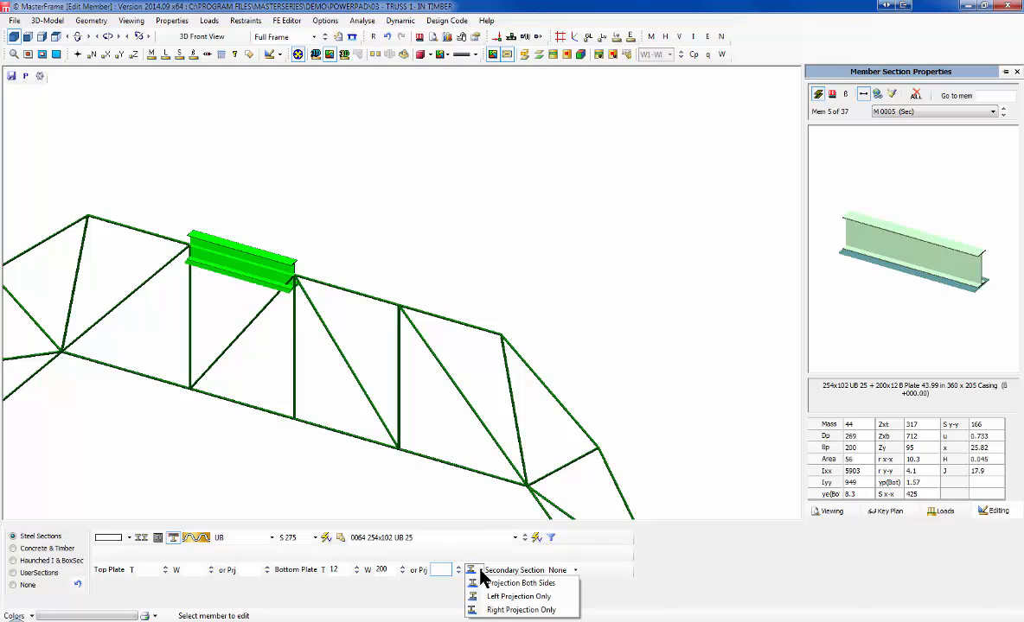
left_click(477, 596)
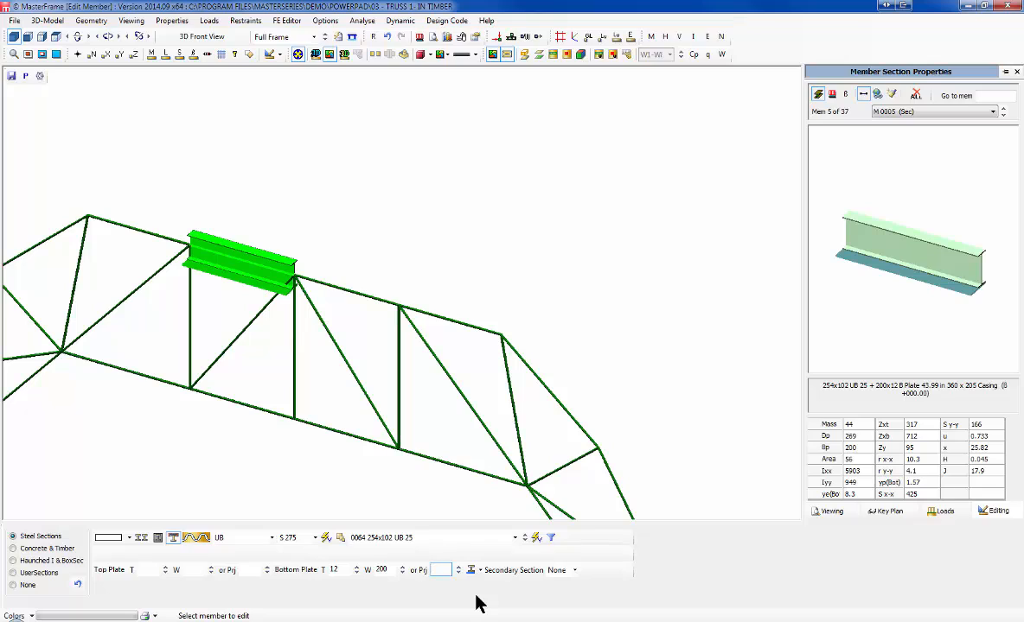
left_click_drag(393, 568, 370, 568)
key("BackSpace")
left_click(441, 570)
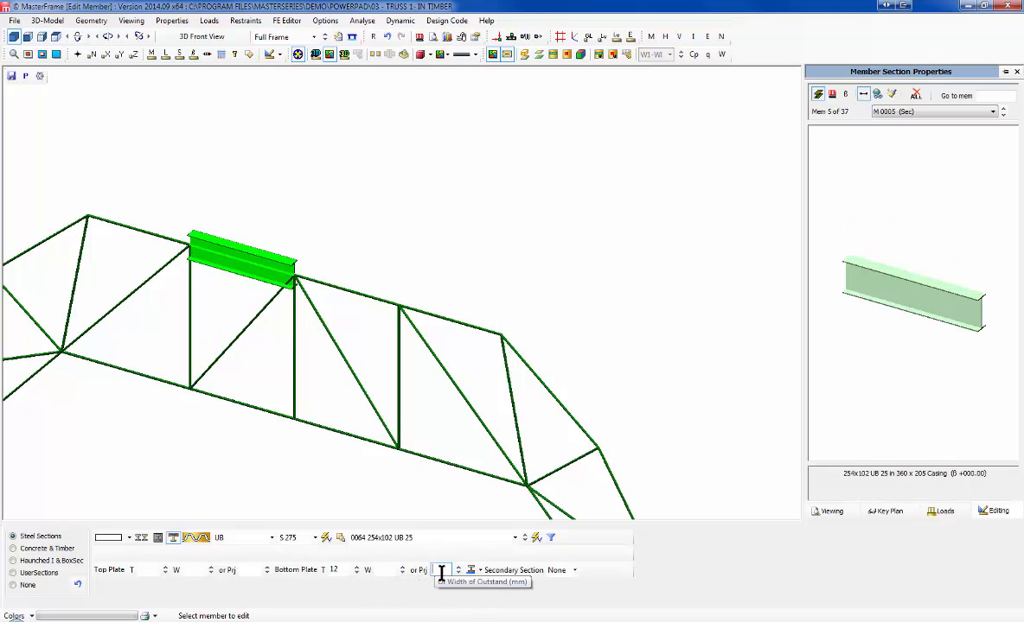
type("10")
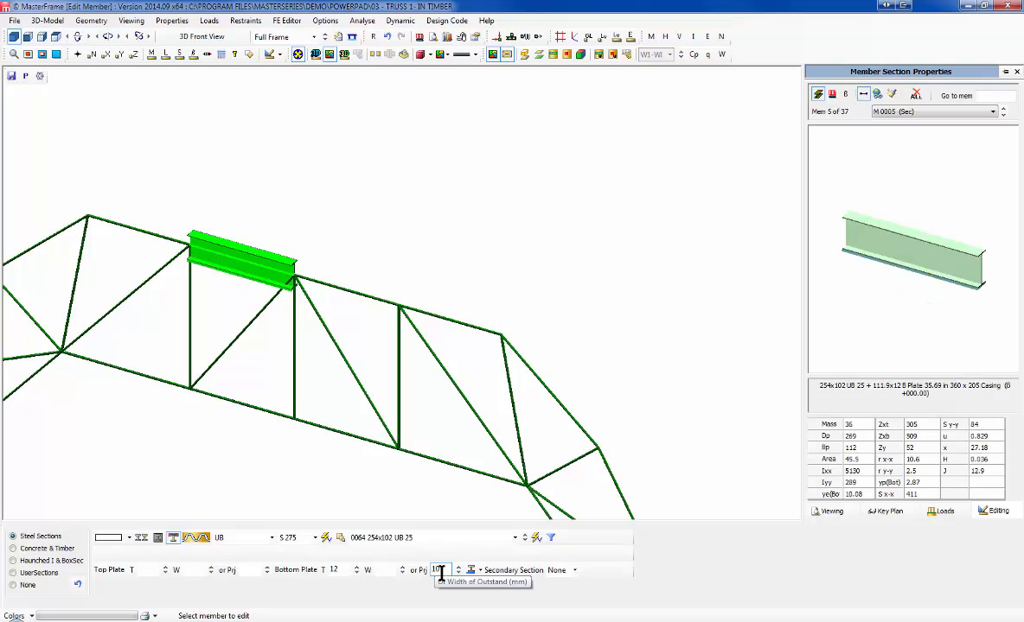
type("0")
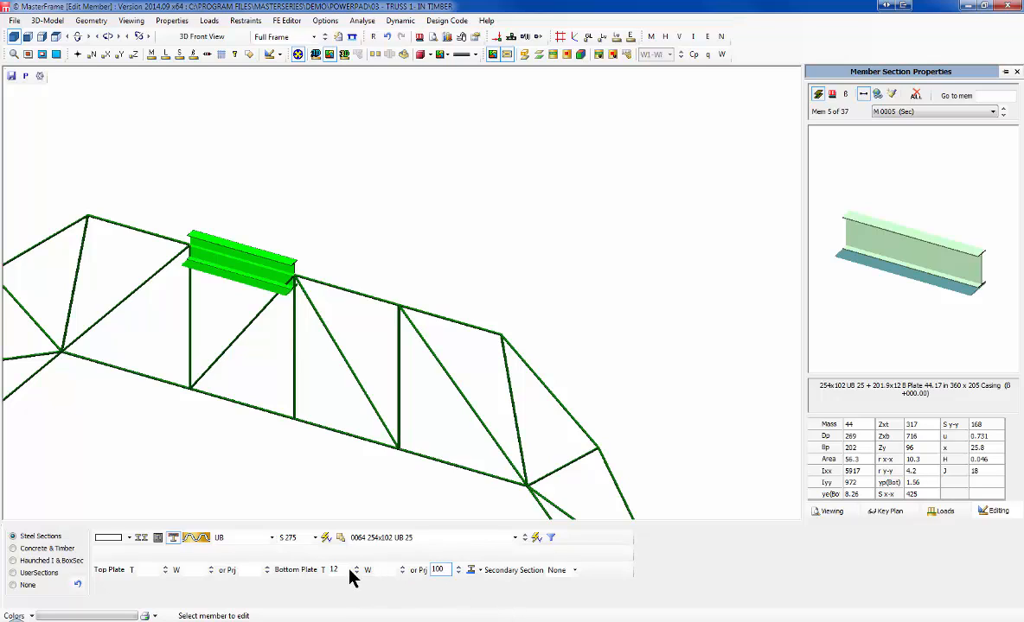
Step: Add a 127x76 UB 13 secondary section and orbit the 3D view to inspect it
left_click(533, 571)
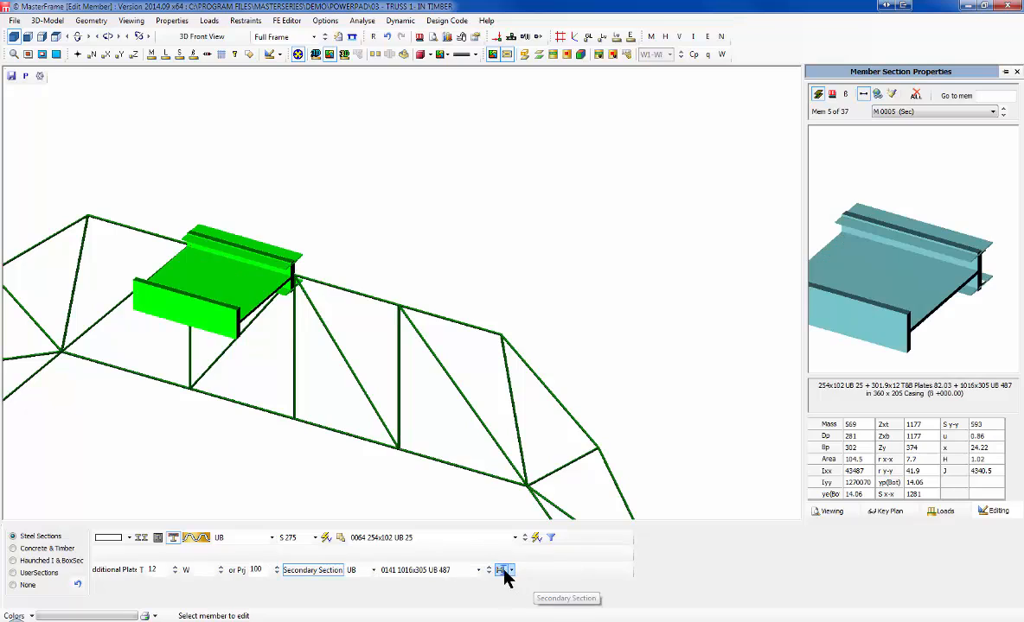
left_click(511, 571)
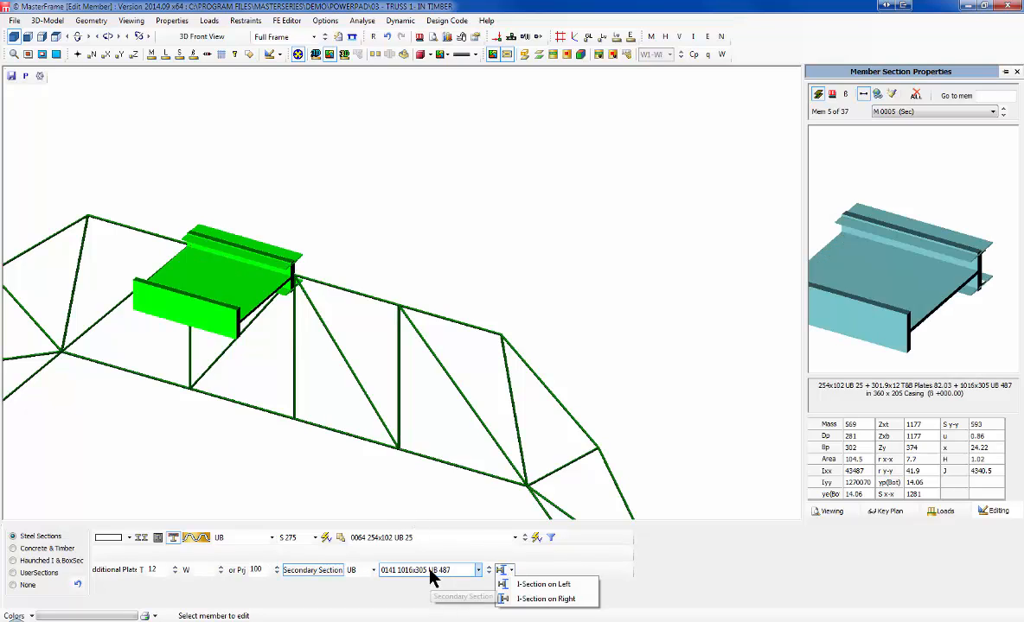
left_click(471, 570)
scroll(421, 537, "down", 15)
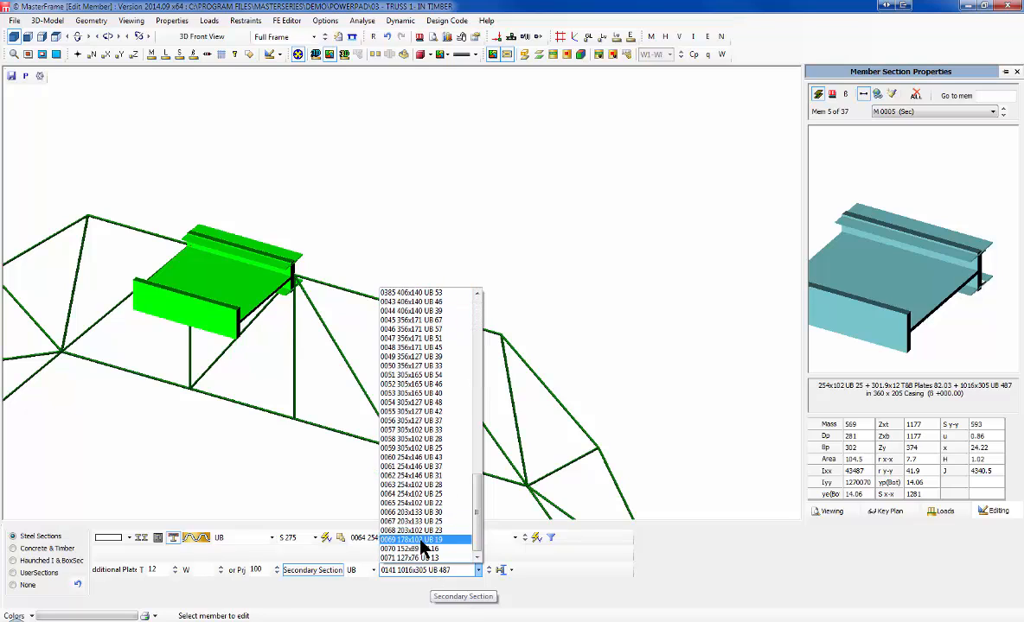
left_click(425, 558)
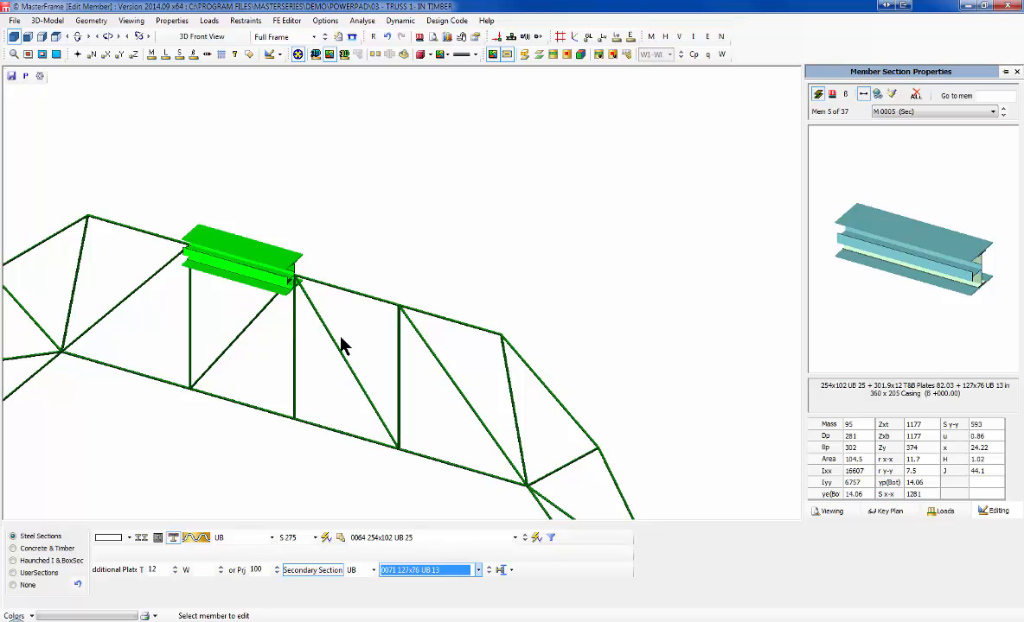
middle_click_drag(341, 337, 113, 348)
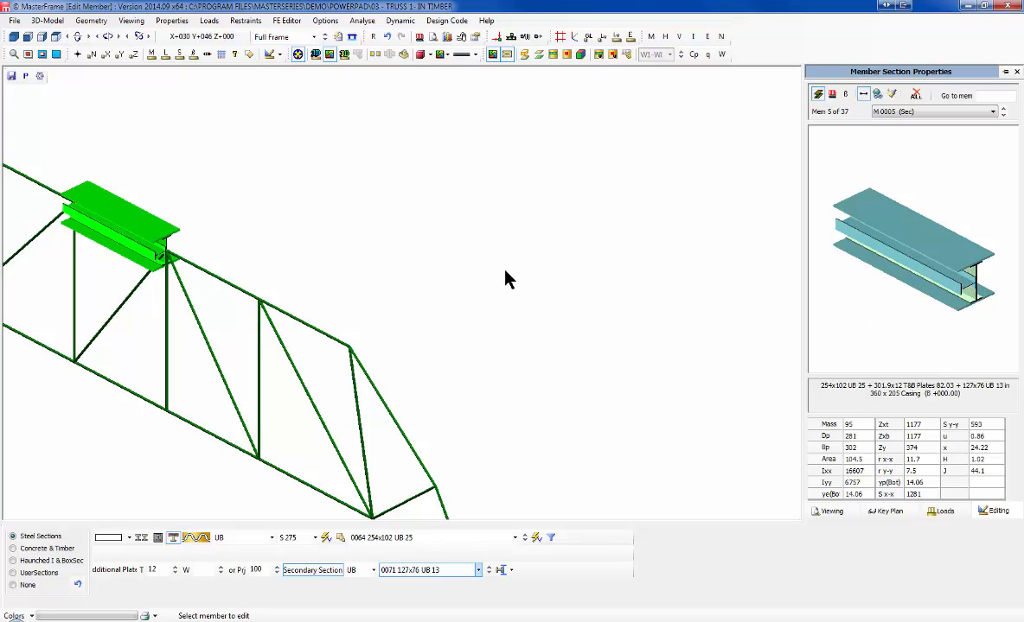
Step: Drop the plates and secondary section, then apply cellular openings (S 1.25, Do 0.6)
left_click(173, 538)
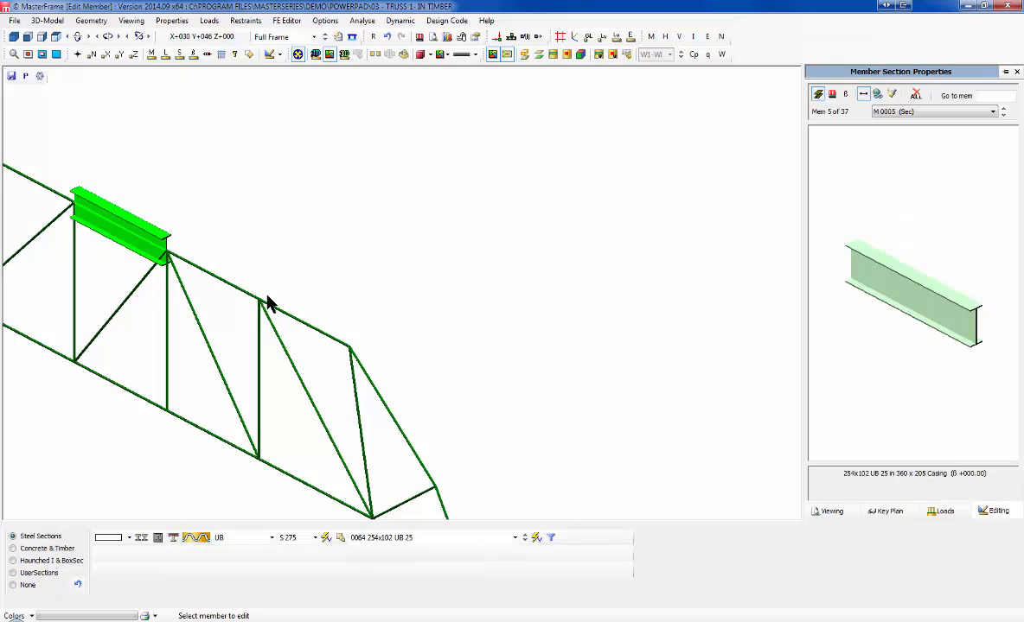
scroll(76, 444, "up", 1)
middle_click_drag(410, 293, 791, 294)
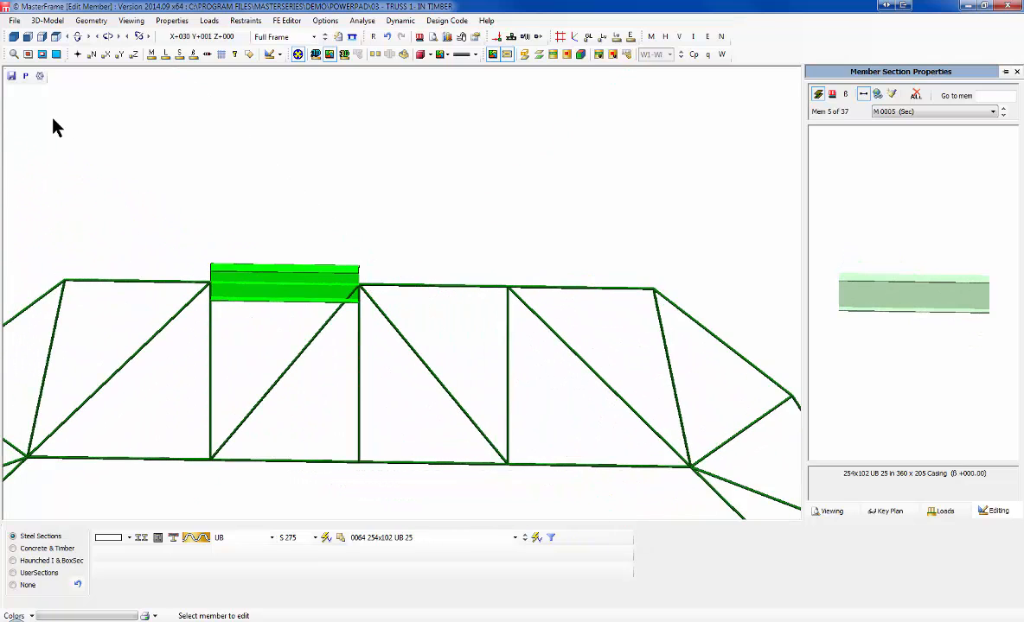
scroll(59, 136, "up", 1)
scroll(274, 469, "up", 1)
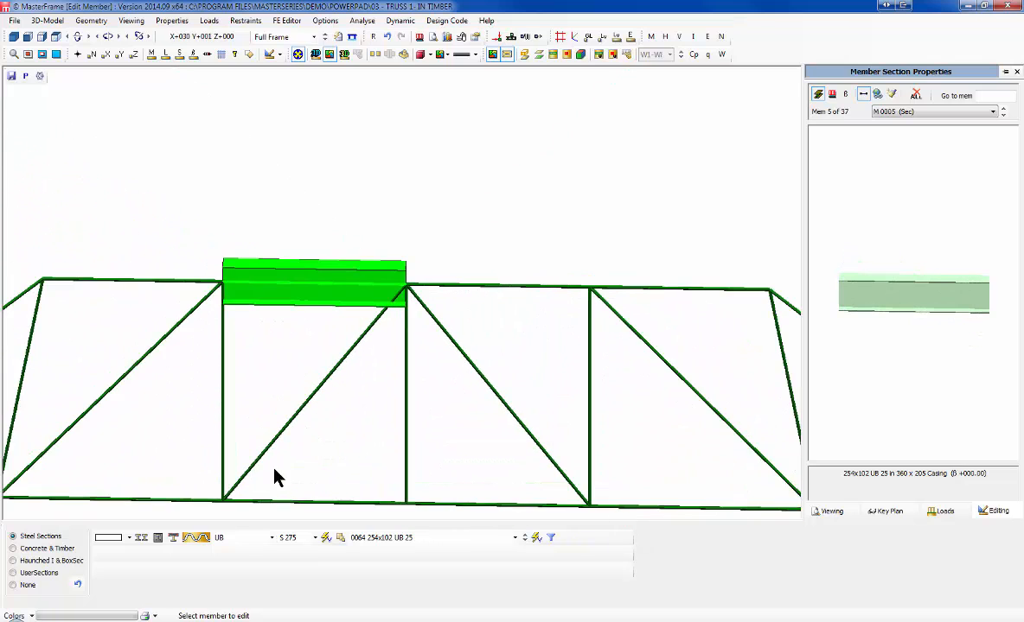
left_click(195, 538)
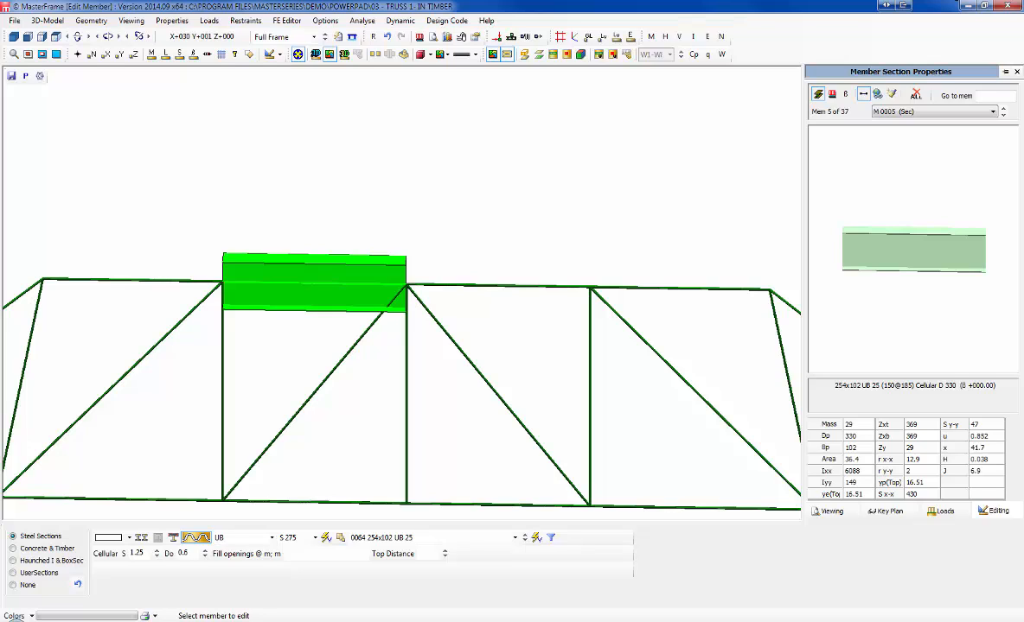
Step: Open Member Loading - Member, Global and Copy to, to check the truss loads
left_click(205, 22)
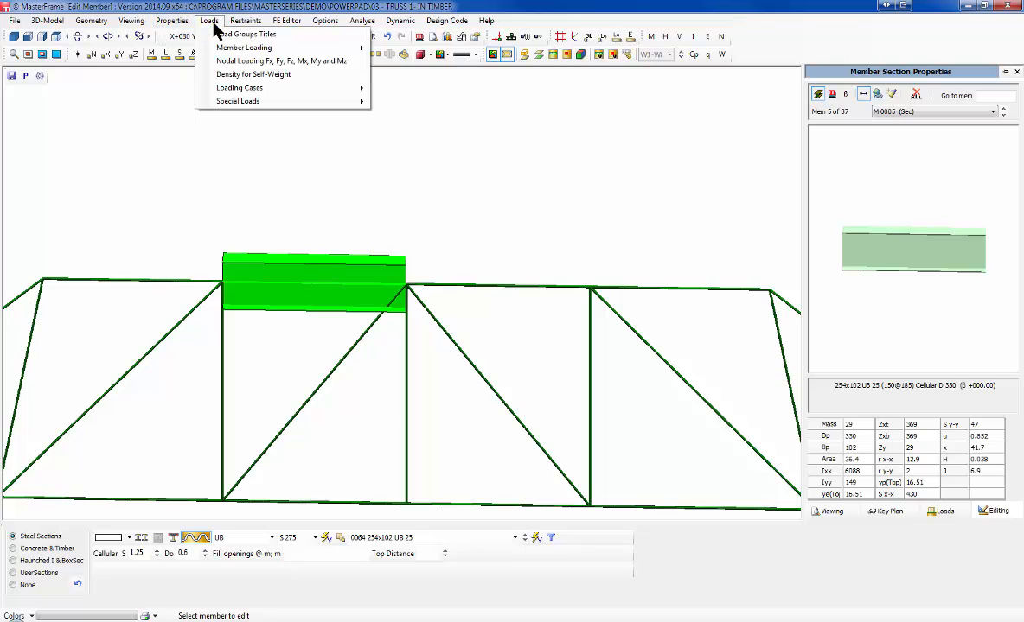
mouse_move(245, 50)
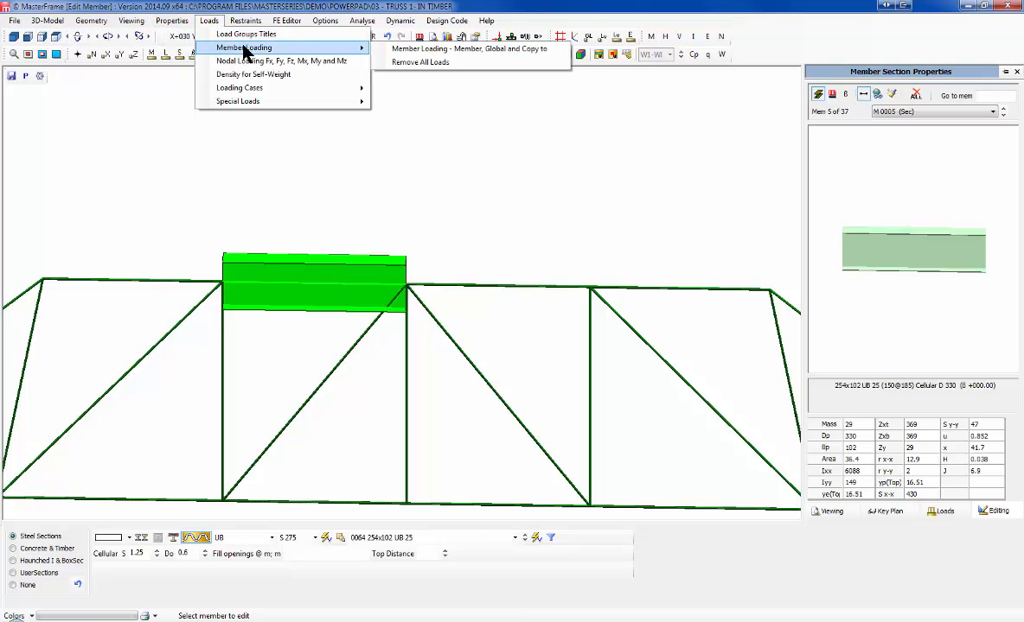
left_click(377, 49)
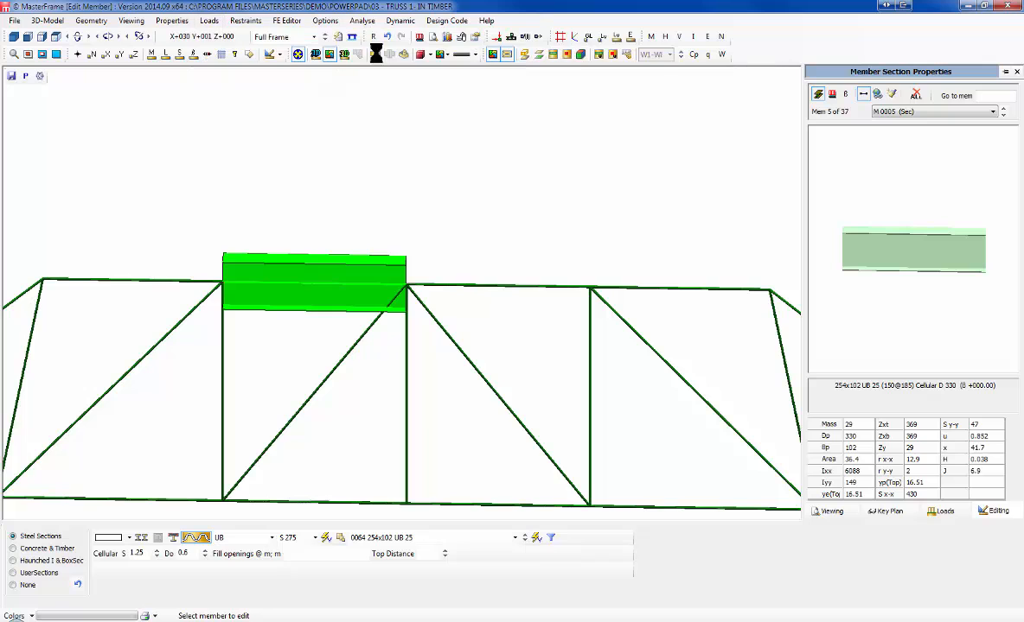
Step: Show the combination 001 Dead plus Live load diagram on the zoomed-out front elevation
left_click(29, 37)
scroll(297, 183, "down", 5)
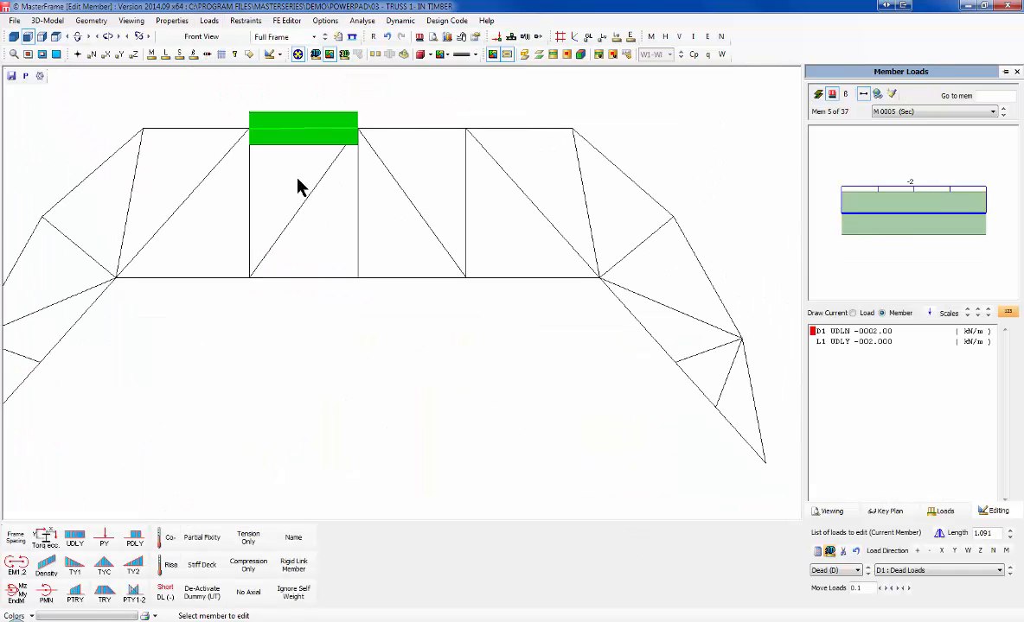
scroll(709, 281, "down", 1)
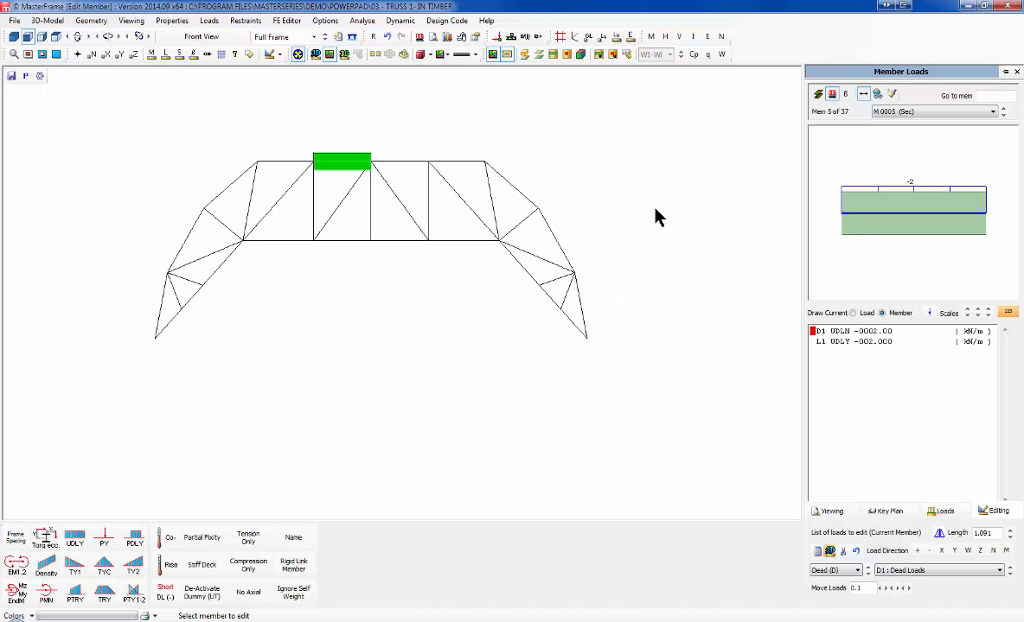
scroll(432, 203, "down", 1)
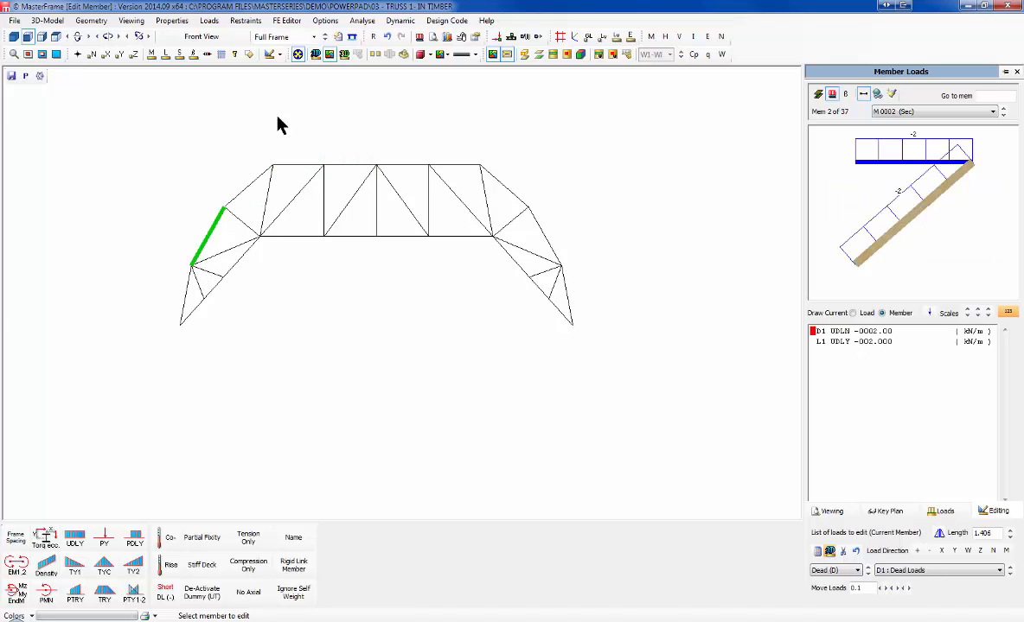
left_click(419, 38)
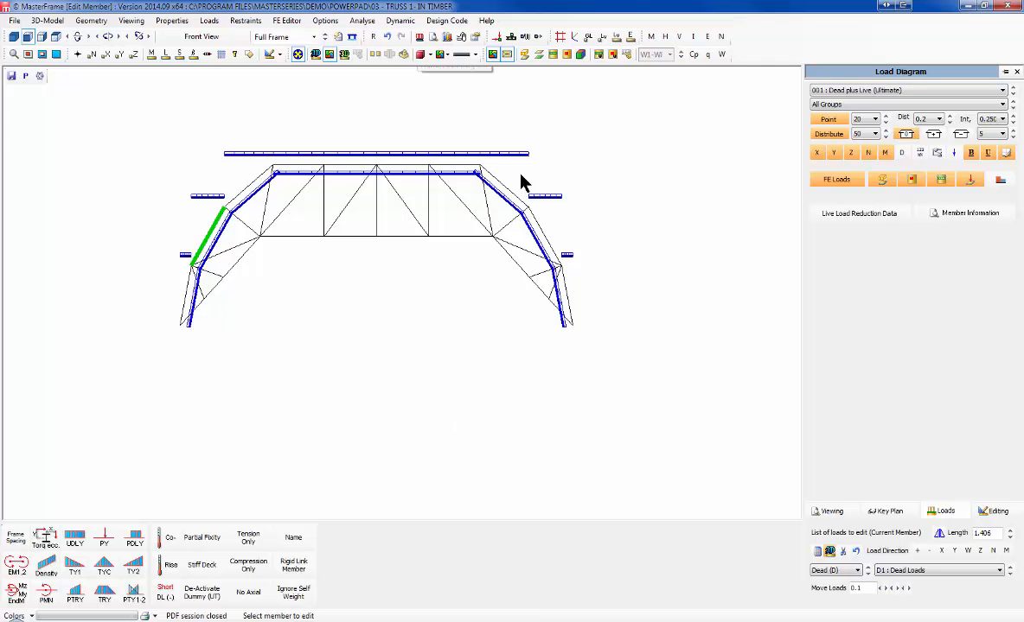
Step: Keep load case 001, close Edit Member and save the 03 - Truss 1-in timber file
left_click(818, 91)
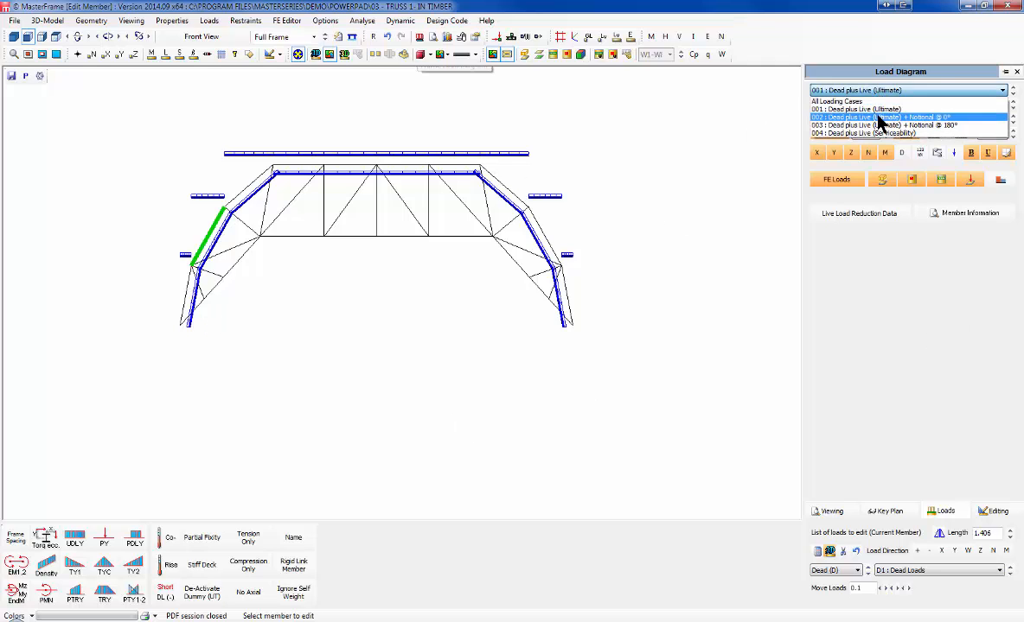
left_click(668, 155)
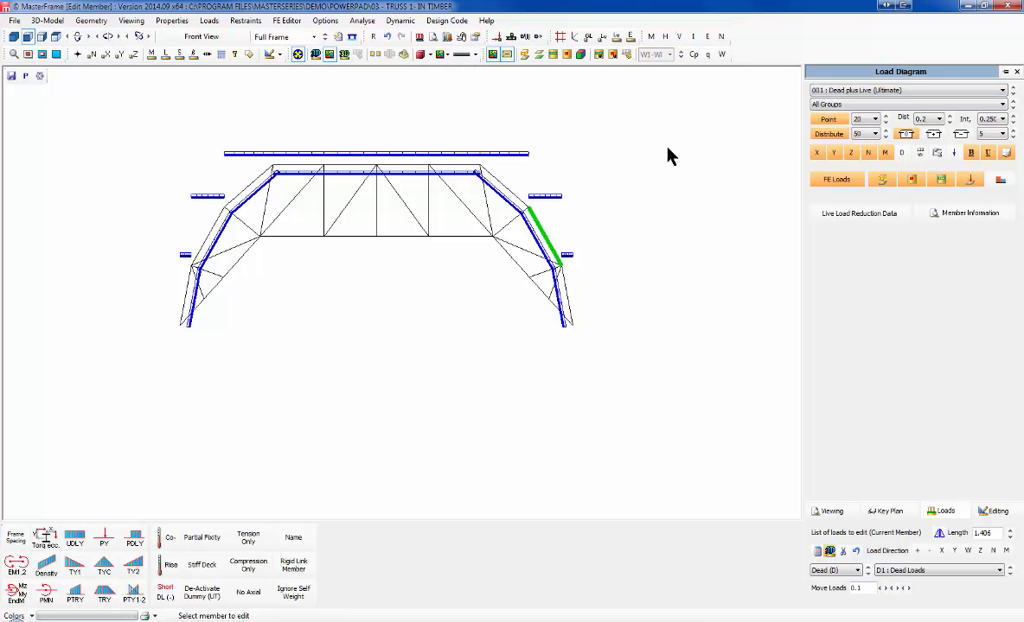
left_click(1010, 6)
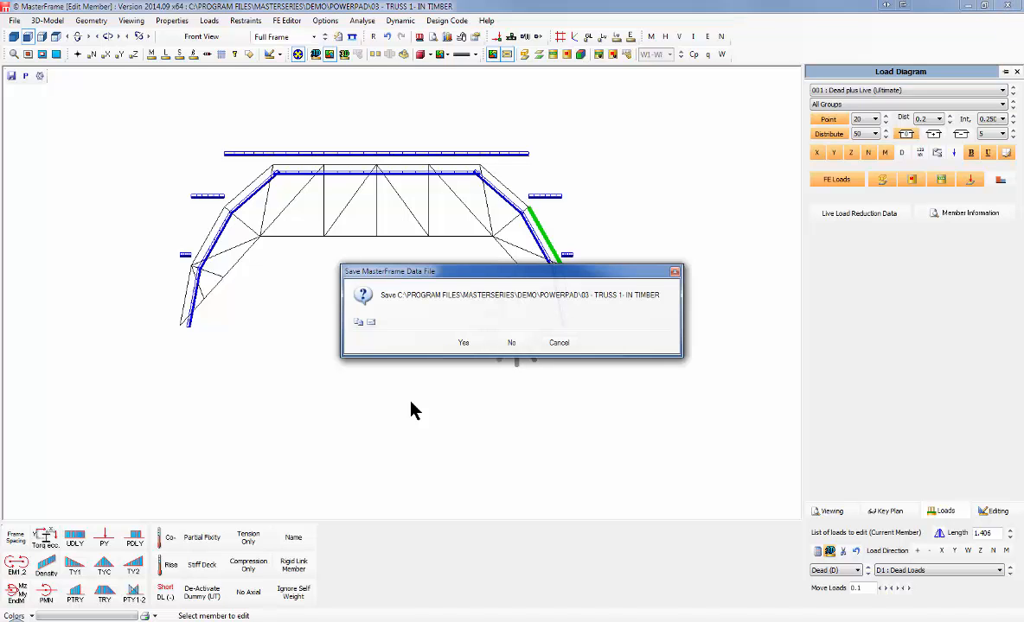
left_click(465, 344)
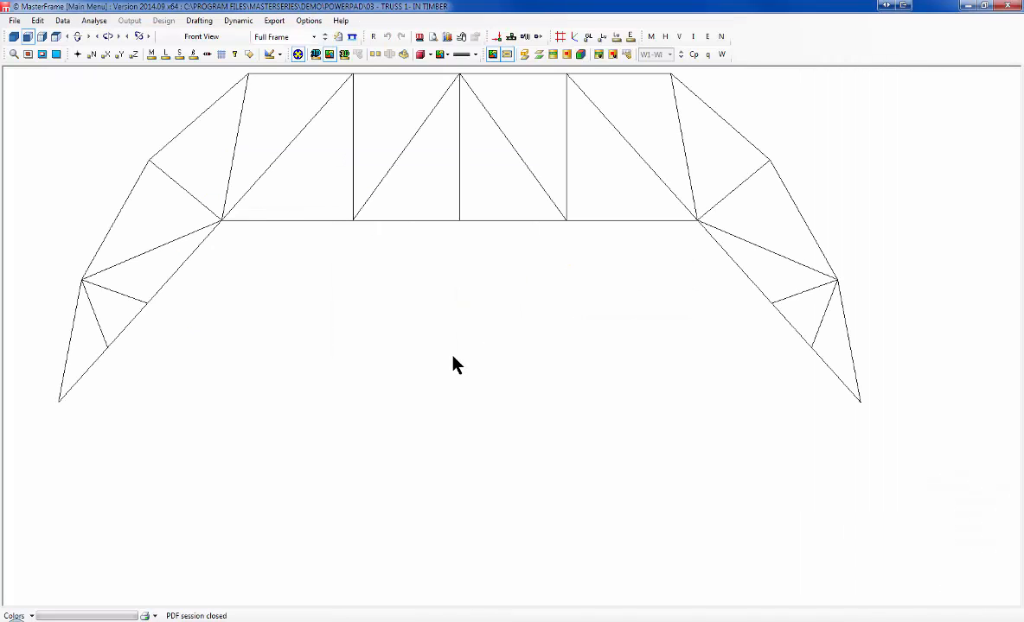
Step: Preview the demo models, then open 09 - 3D Steel and Concrete Frame-org.$5
left_click(15, 21)
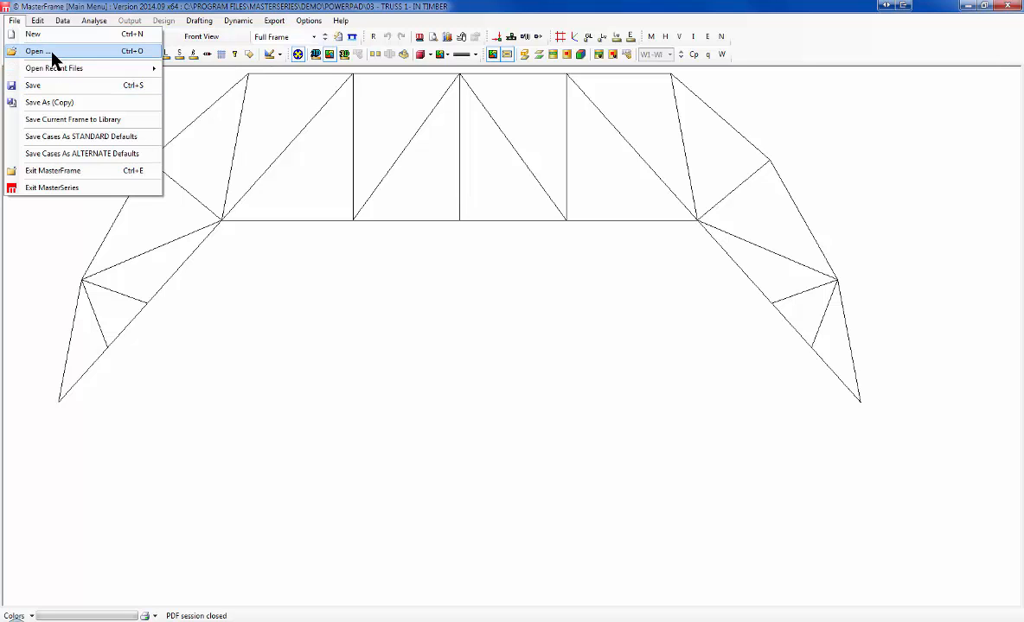
left_click(47, 49)
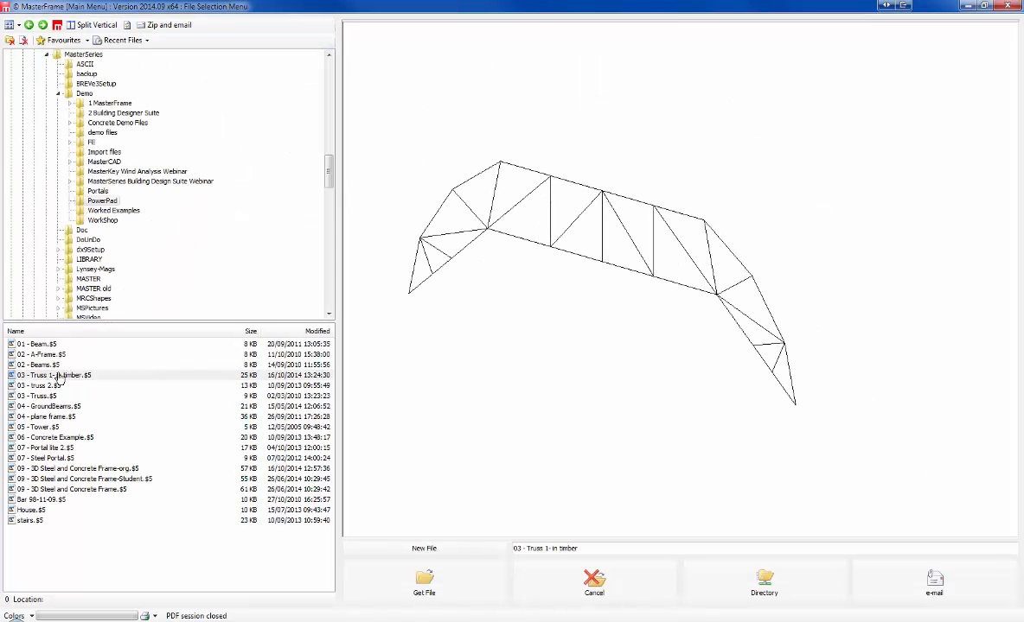
left_click(43, 386)
key("Down")
key("Down")
key("Down")
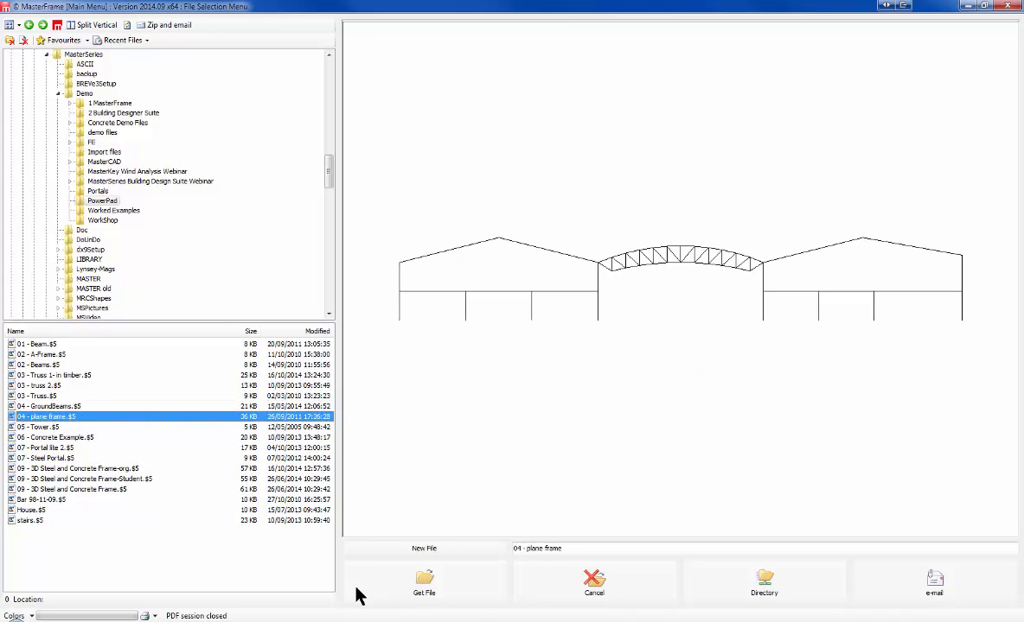
key("Down")
key("Down")
key("Down")
key("Down")
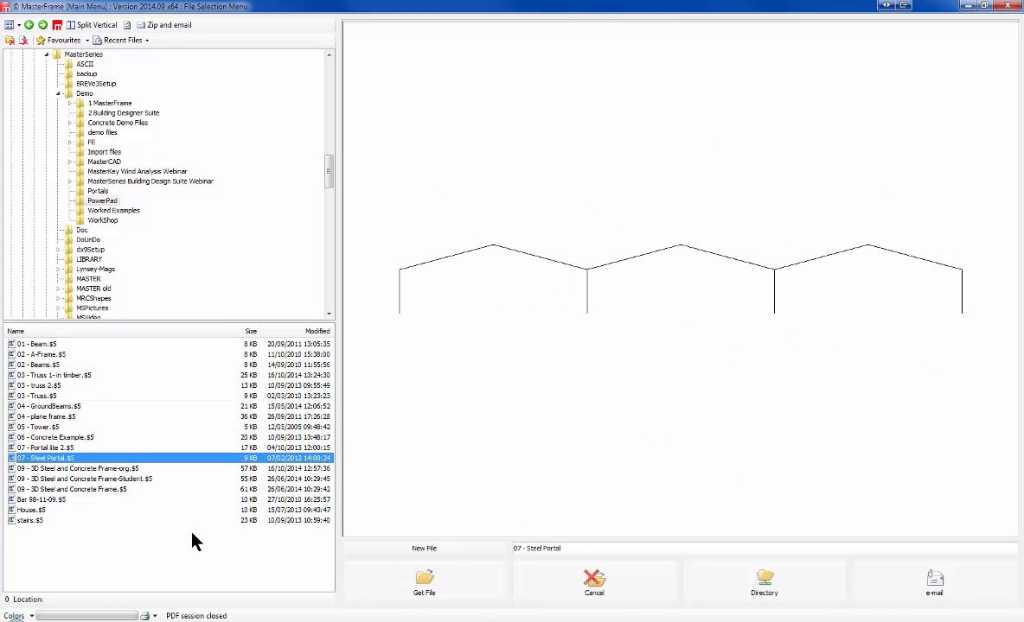
key("Up")
key("Down")
key("Down")
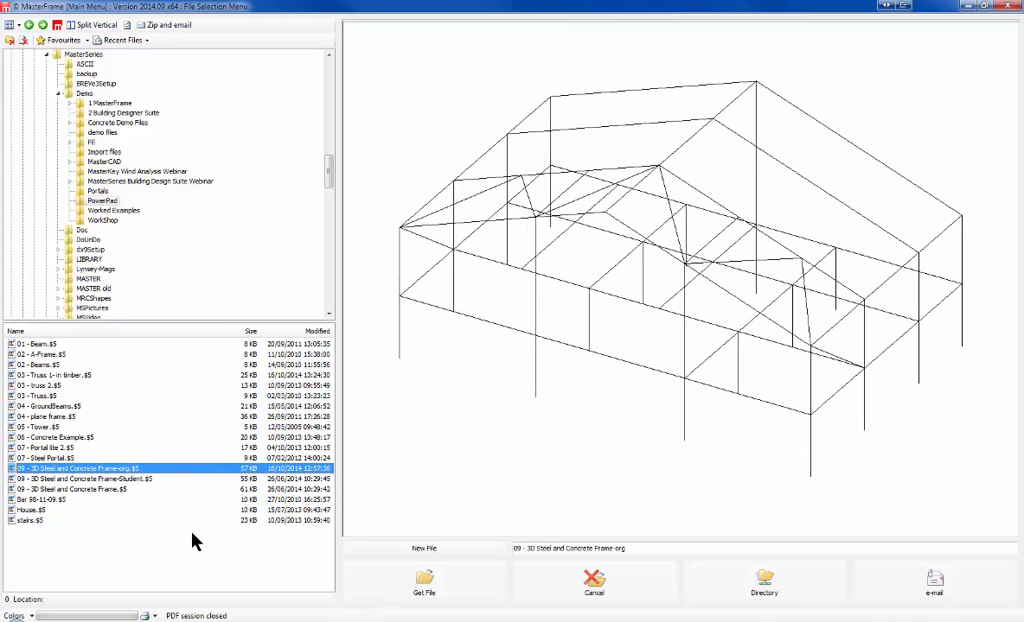
left_click(437, 579)
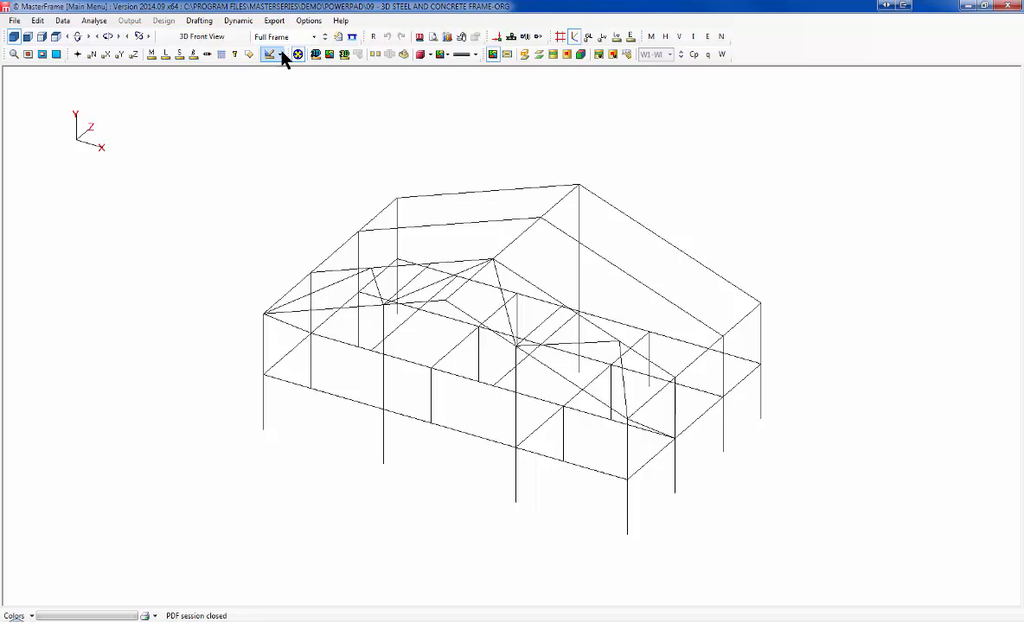
Step: Draw the frame as solid 3D sections without size colouring and mark member end releases
left_click(316, 55)
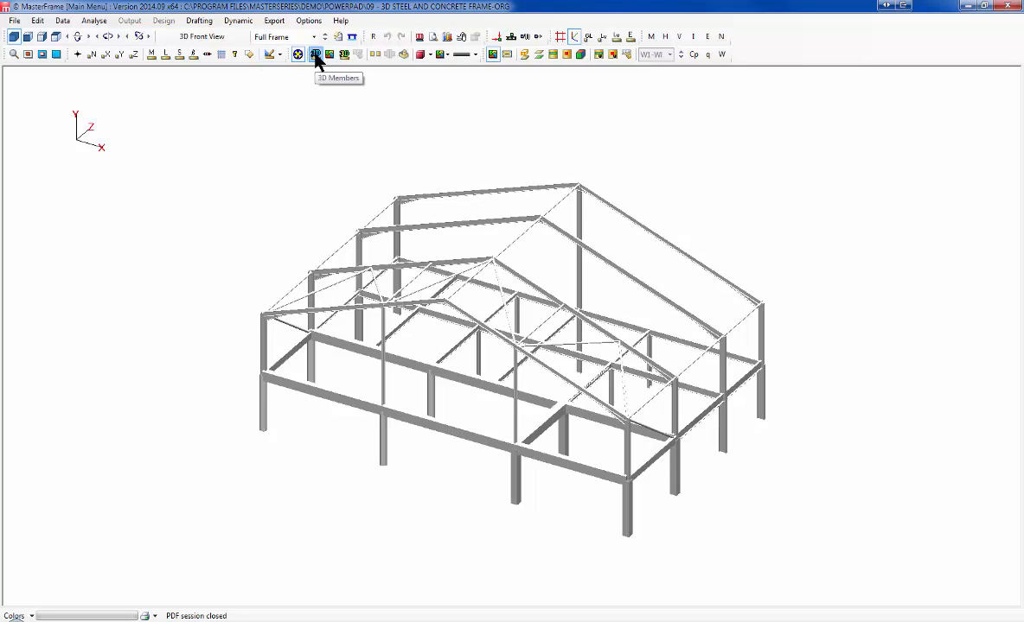
left_click(344, 55)
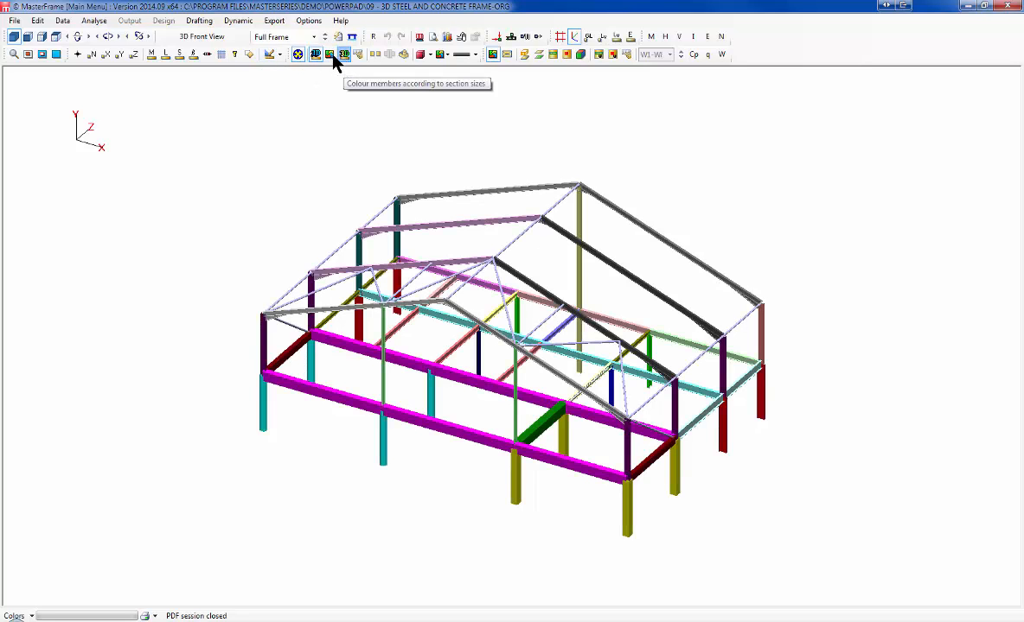
left_click(344, 54)
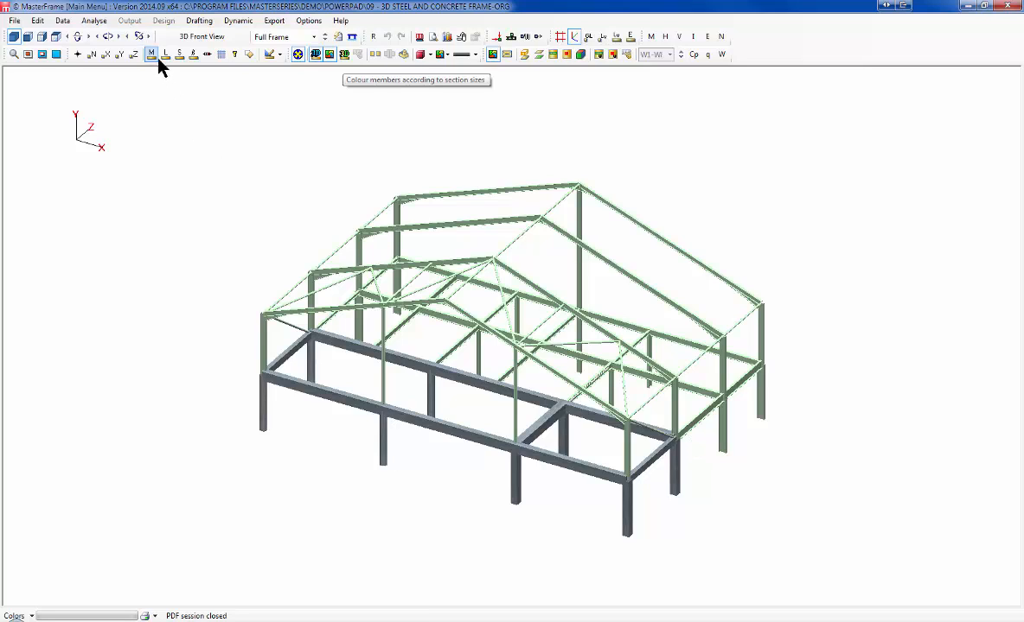
left_click(207, 54)
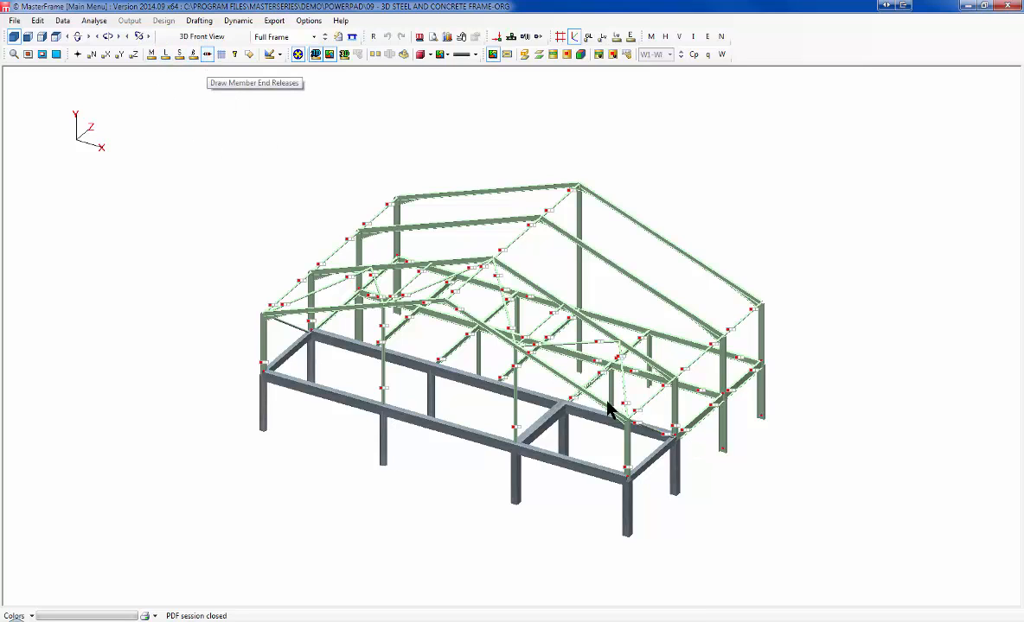
Step: Orbit and zoom to inspect the 3D frame, then bring up the Analysis Type dialog
middle_click_drag(634, 373, 309, 359)
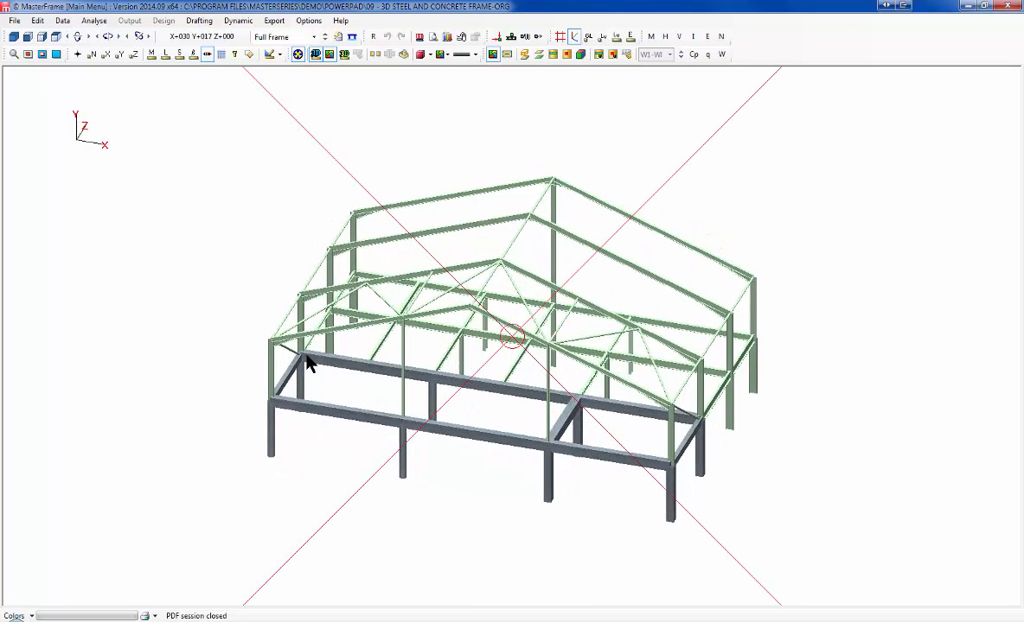
scroll(507, 359, "up", 5)
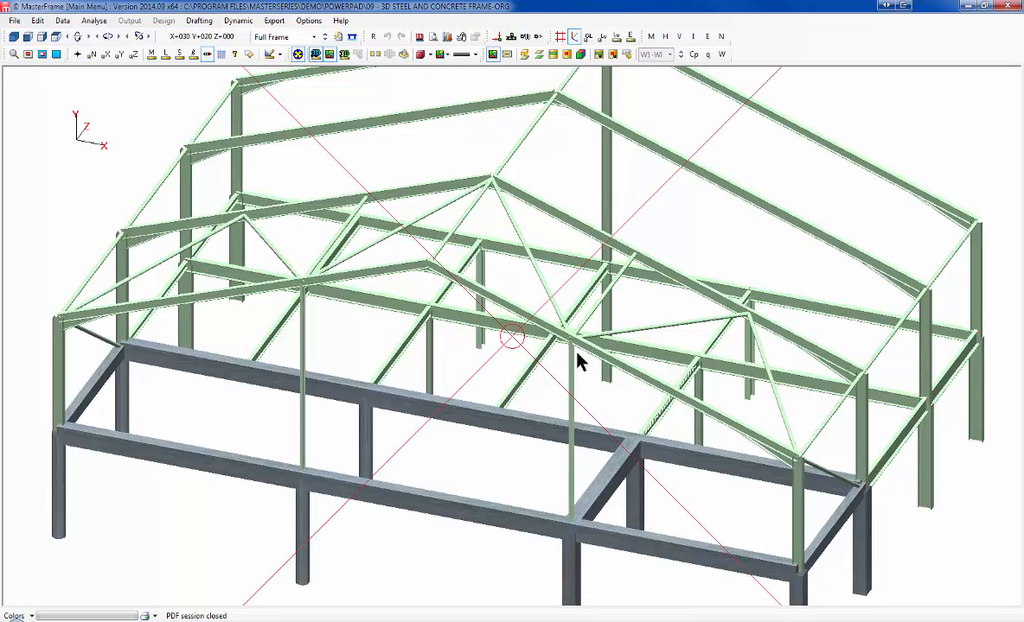
middle_click_drag(577, 352, 600, 356)
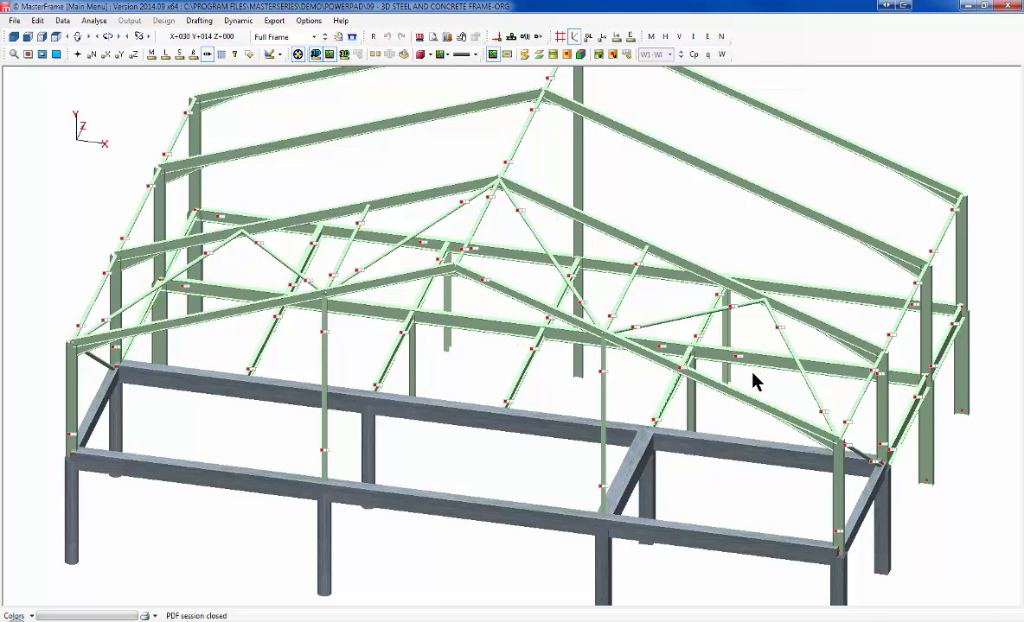
scroll(728, 283, "down", 1)
middle_click_drag(372, 347, 760, 365)
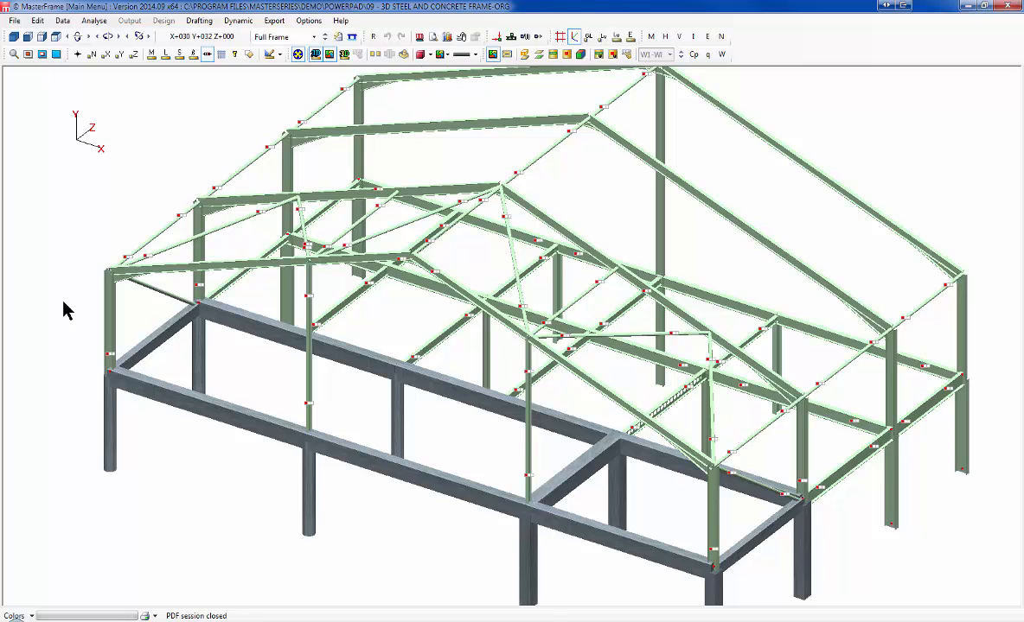
scroll(63, 302, "down", 1)
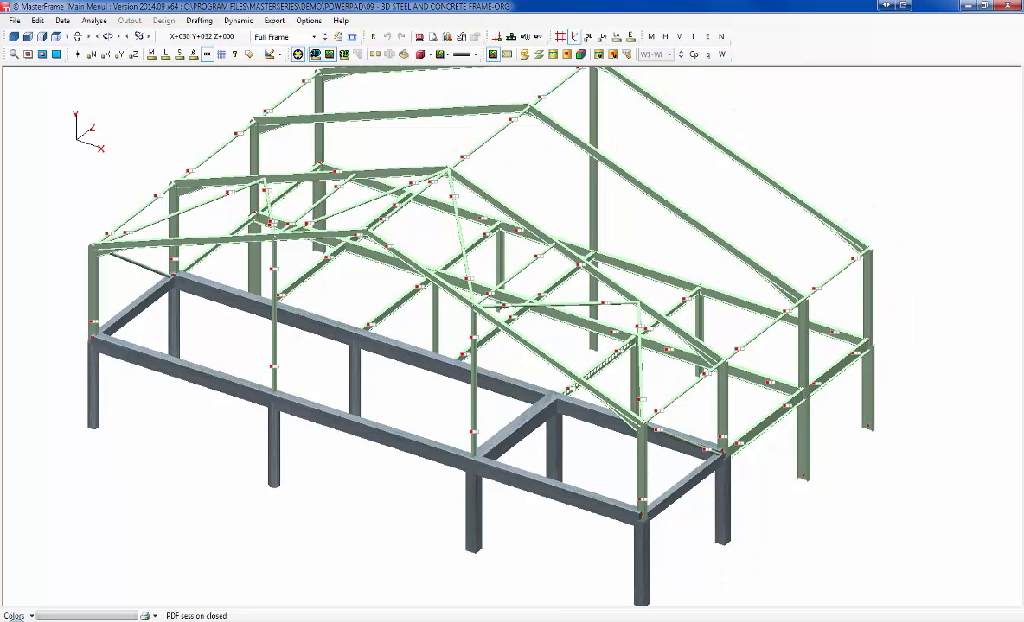
left_click(94, 20)
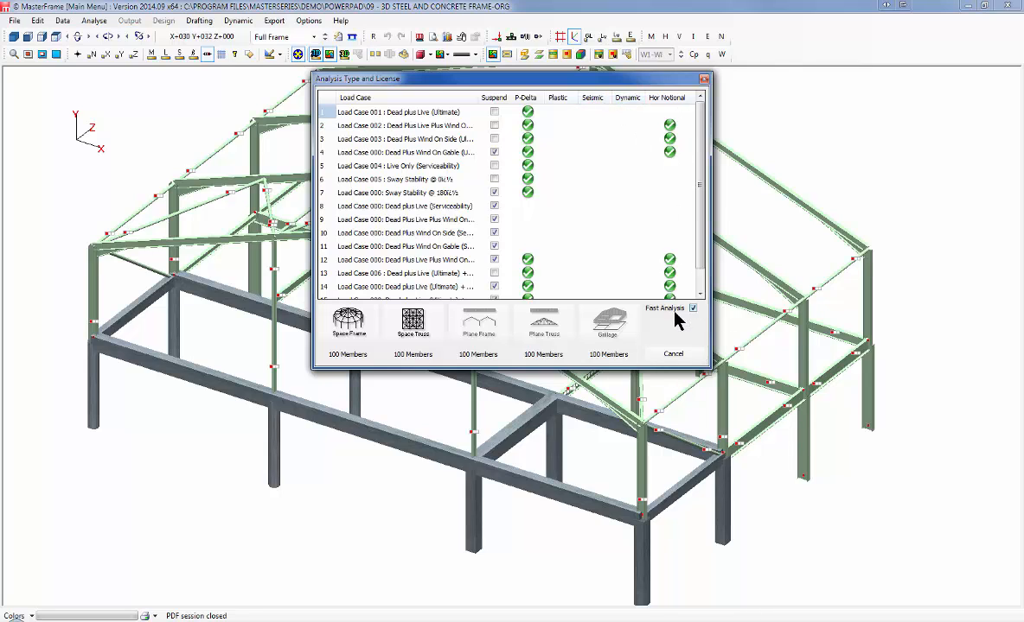
Step: Run the space frame analysis, hide end release markers, and open View/Print Graphical Output
left_click(348, 324)
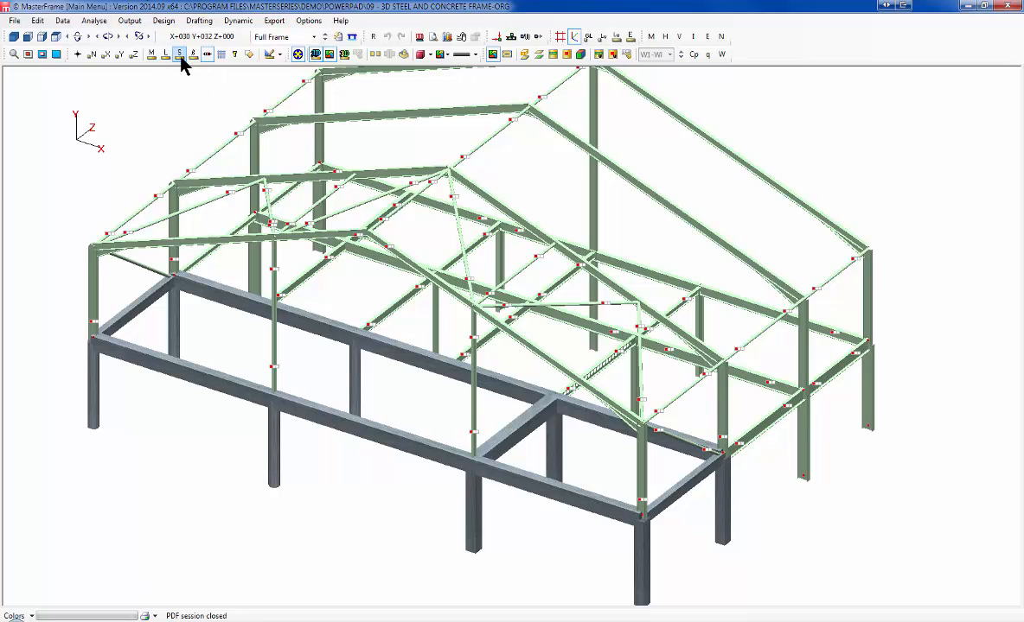
left_click(208, 54)
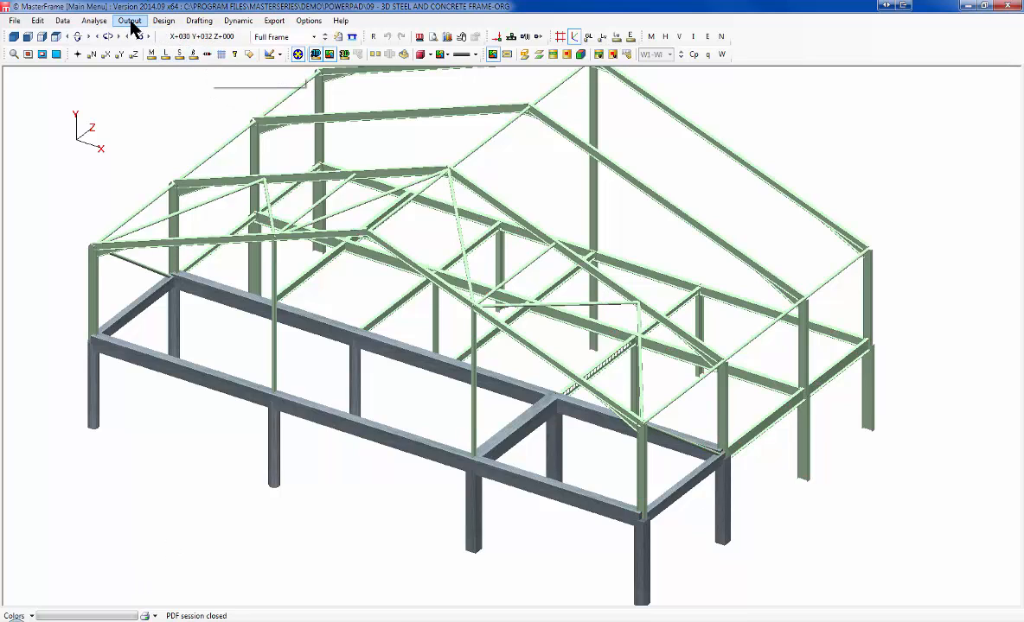
left_click(130, 21)
left_click(177, 98)
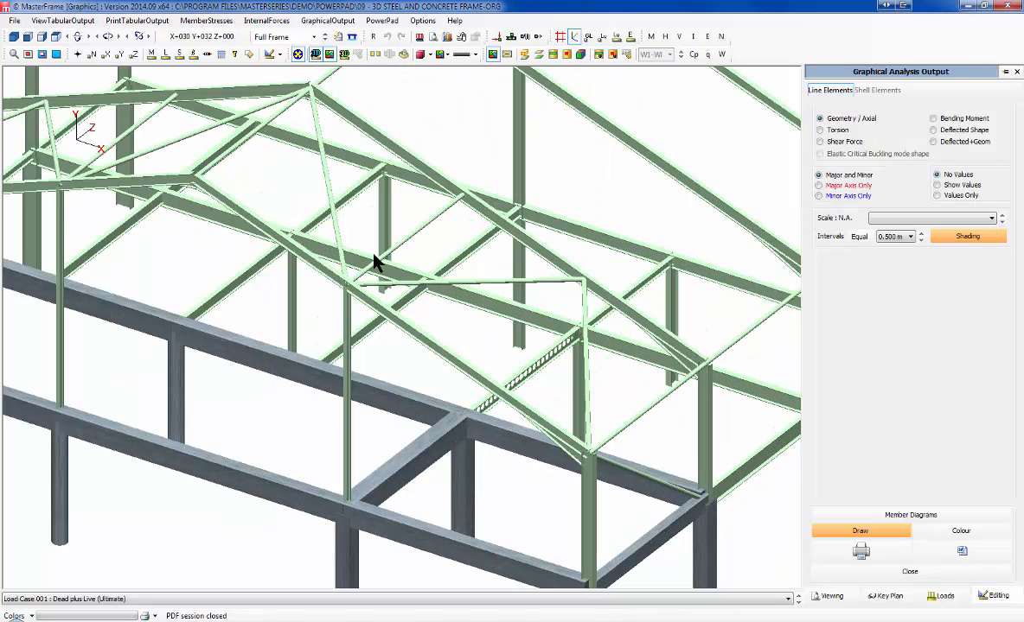
Step: Show bending moment diagrams on the frame with members drawn as lines, rotated to another angle
left_click(933, 118)
left_click(314, 54)
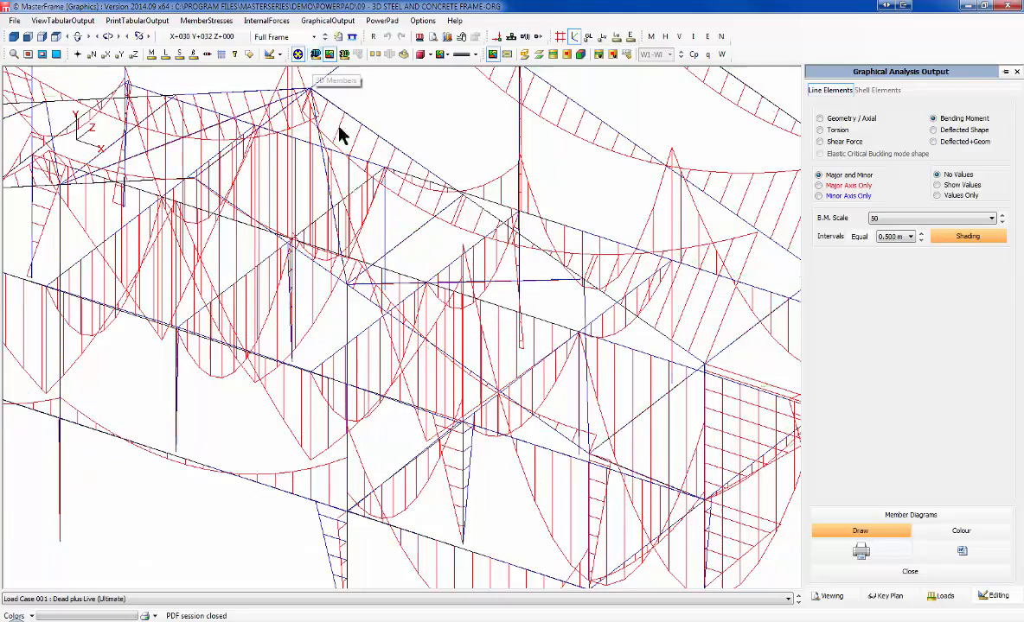
scroll(413, 381, "down", 5)
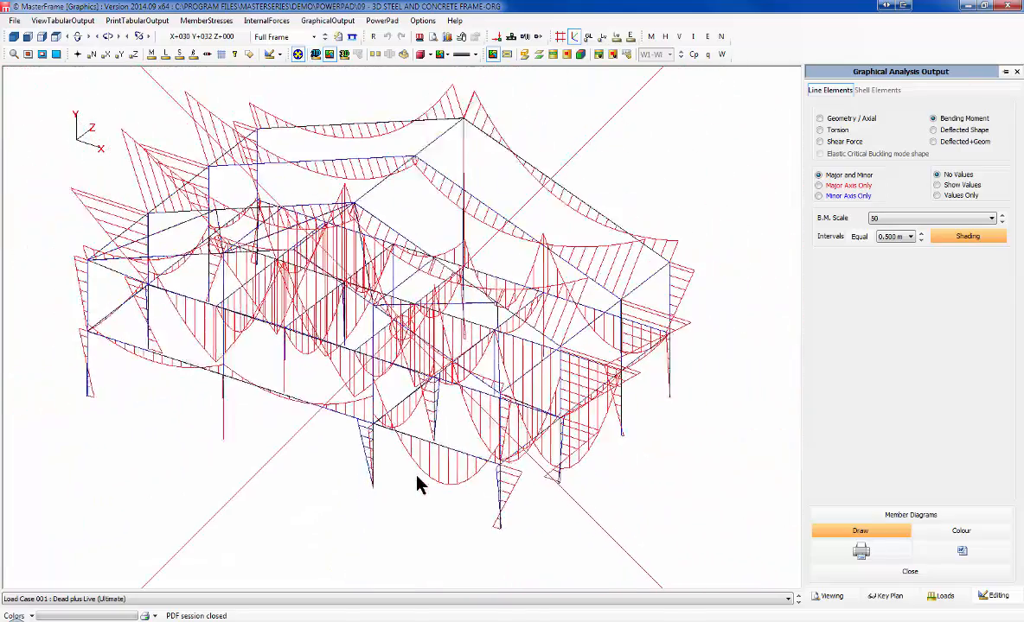
middle_click_drag(416, 484, 198, 160)
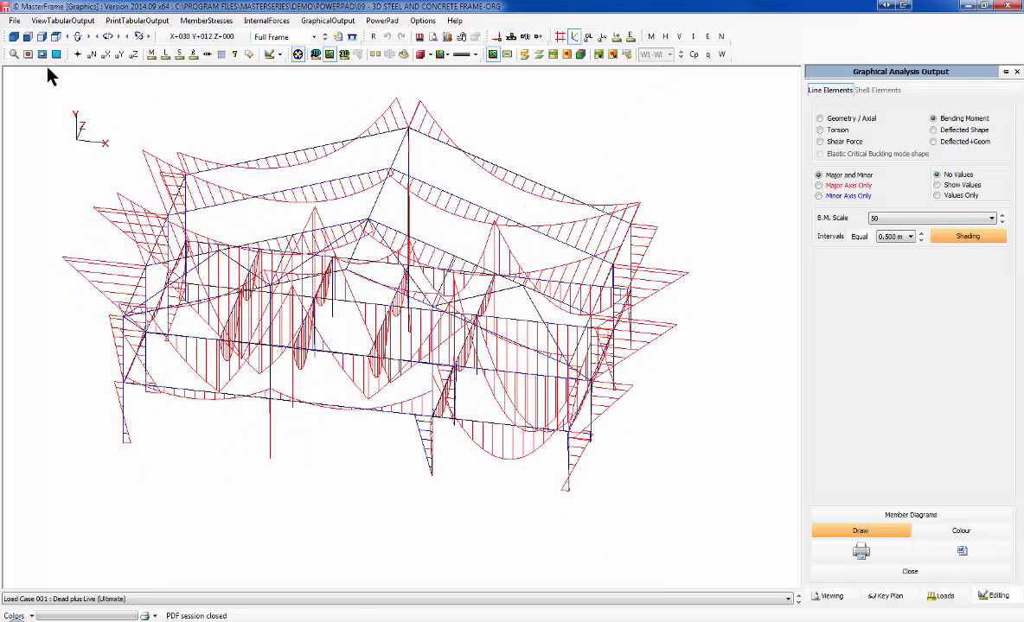
Step: Zoom into part of the front view with a zoom box, then return to 3D
left_click(27, 36)
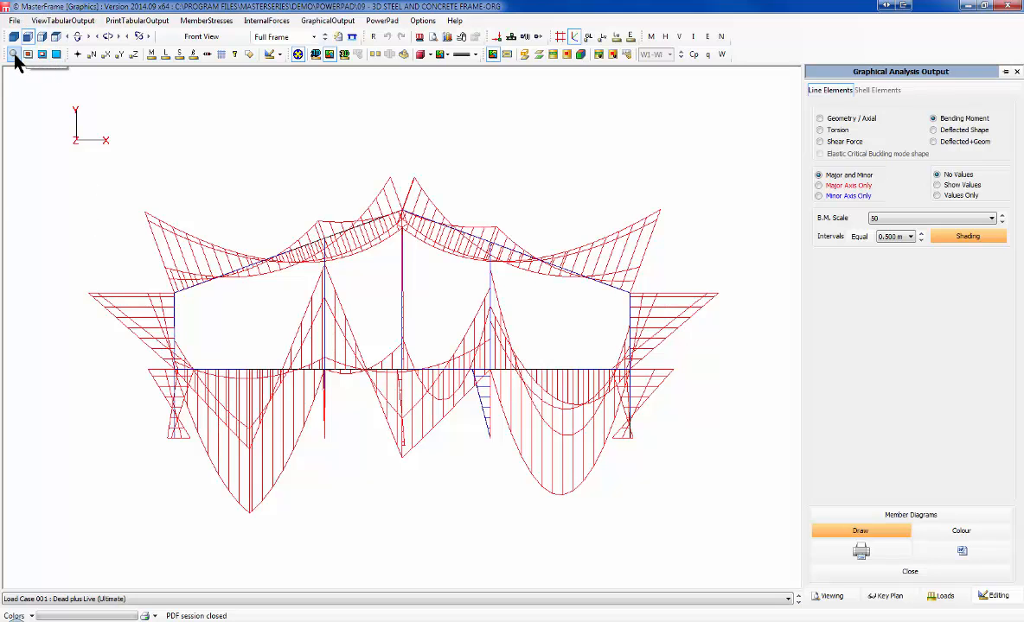
left_click(13, 54)
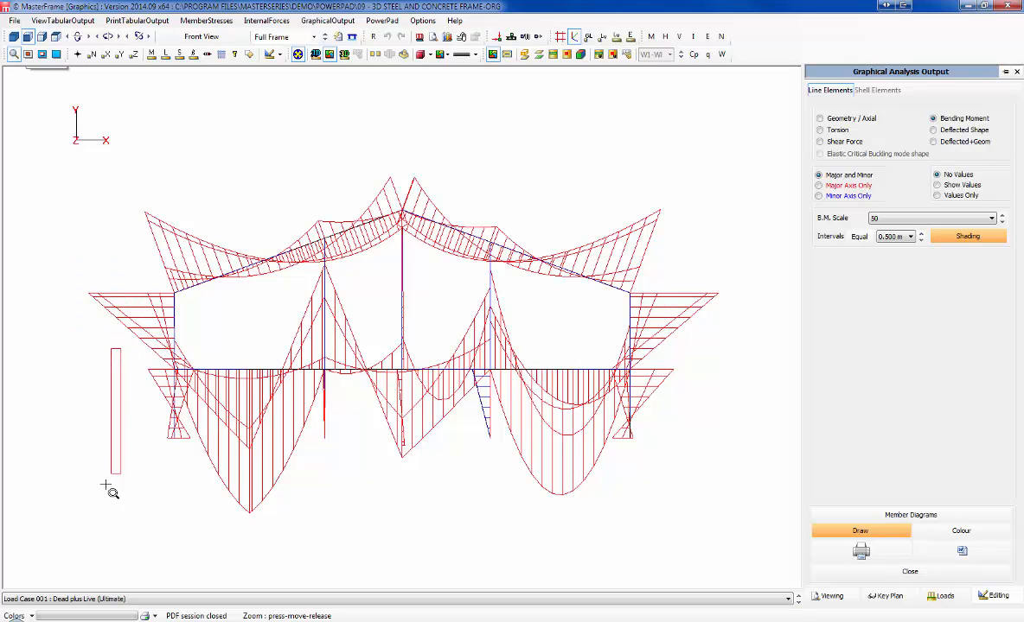
left_click_drag(100, 490, 425, 167)
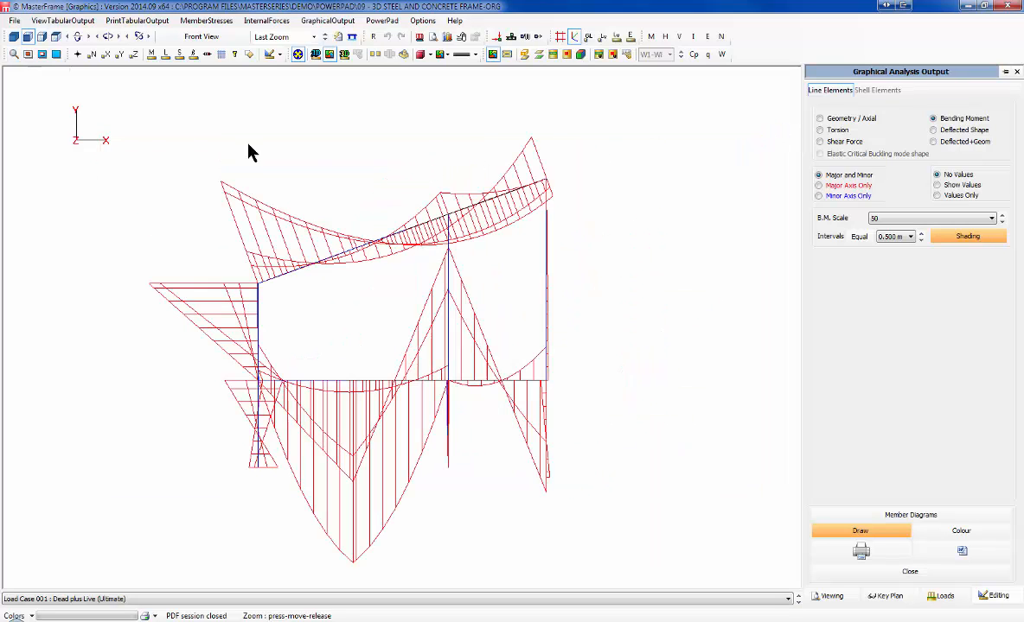
left_click(13, 36)
scroll(389, 335, "up", 1)
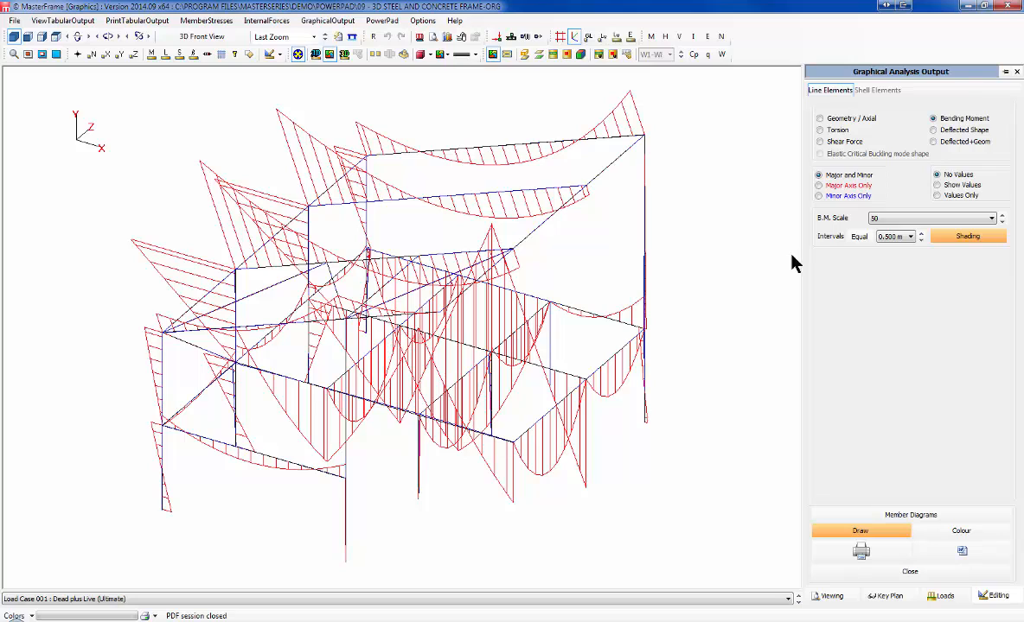
Step: Step the B.M. scale to 200 and filter displayed members to columns and rafters
left_click(1002, 223)
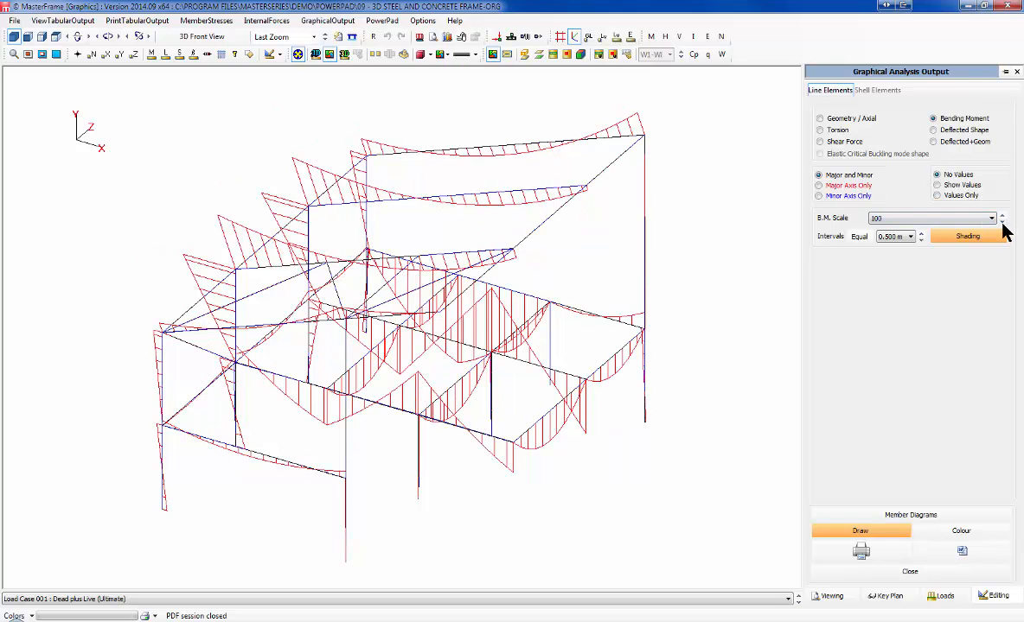
left_click(1002, 223)
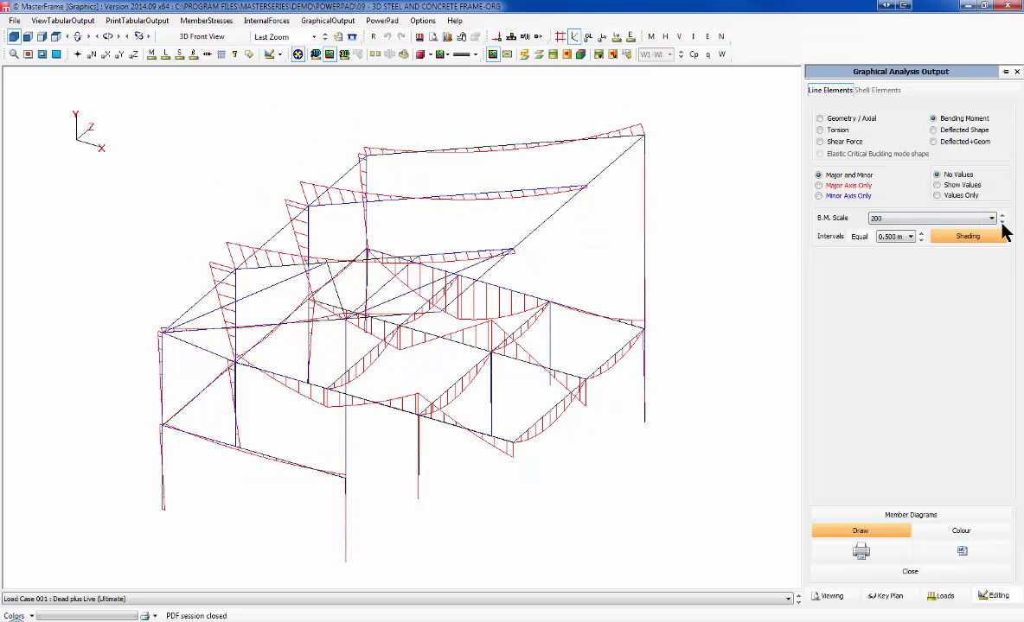
left_click(651, 38)
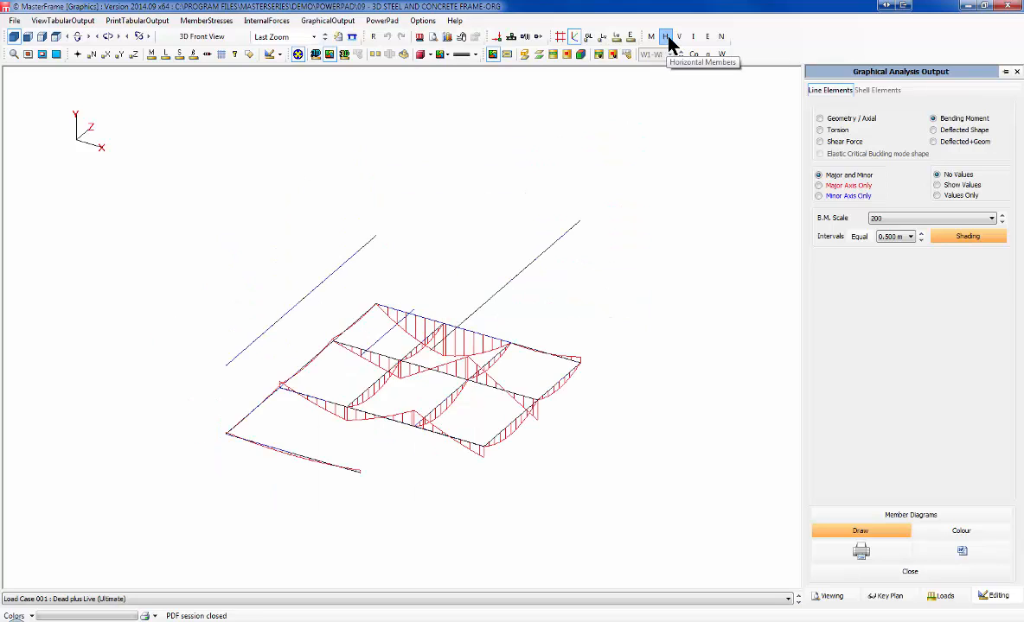
left_click(651, 37)
left_click(679, 37)
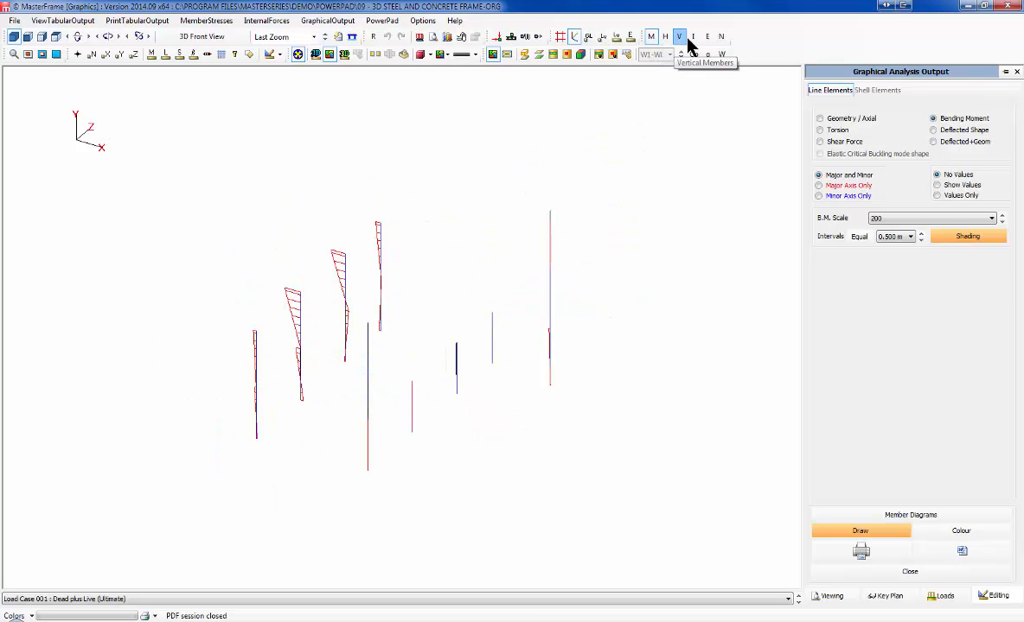
left_click(692, 37)
left_click(706, 37)
left_click(721, 37)
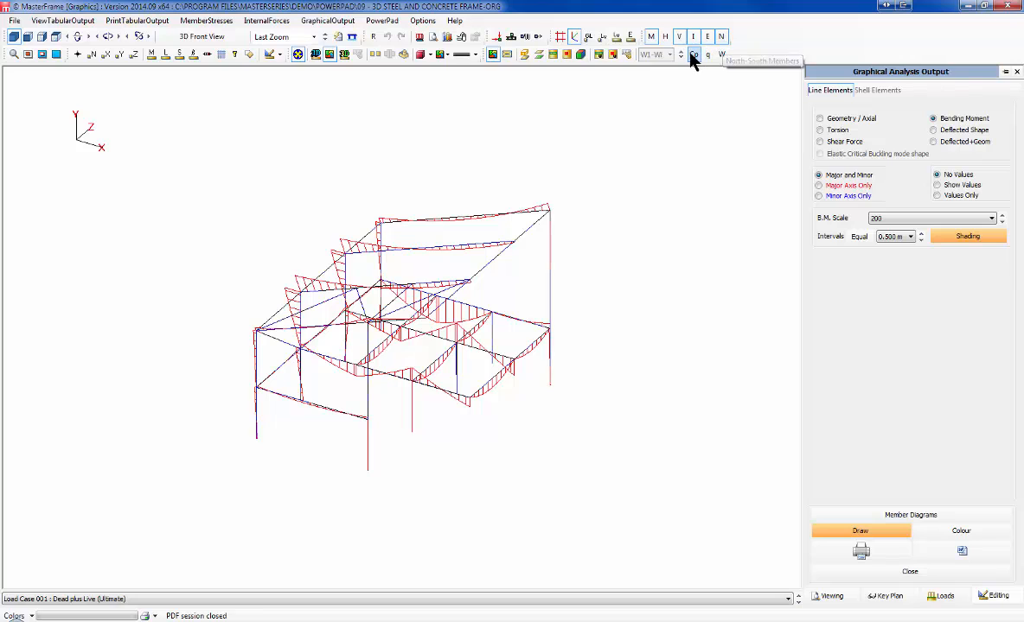
left_click(706, 37)
left_click(721, 37)
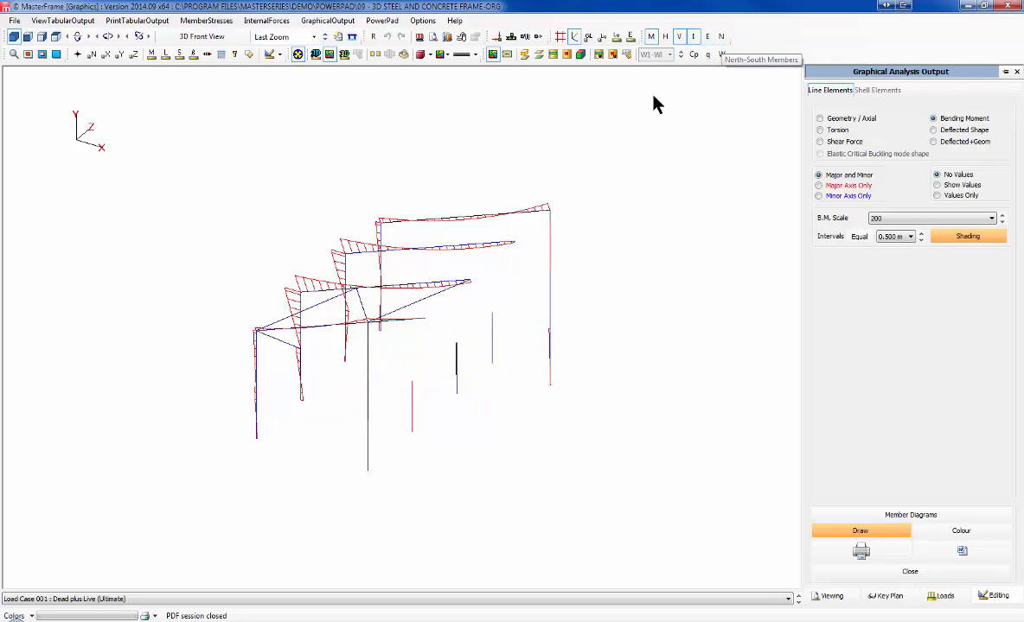
Step: Rotate the frame, restore all members, and fit the whole frame in a 3D front view
middle_click_drag(461, 255, 607, 313)
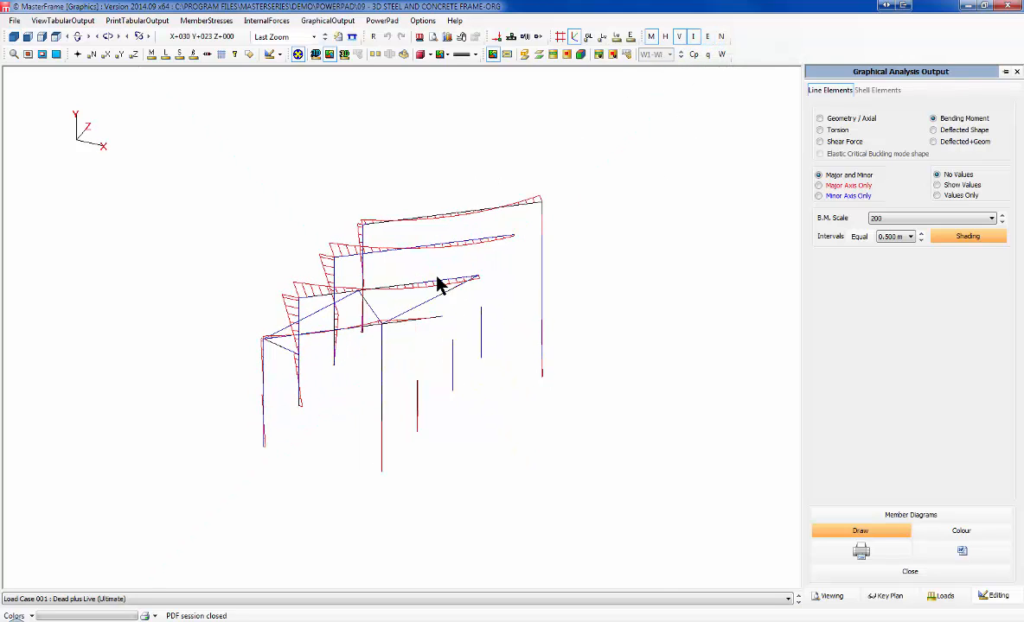
middle_click_drag(438, 285, 640, 304)
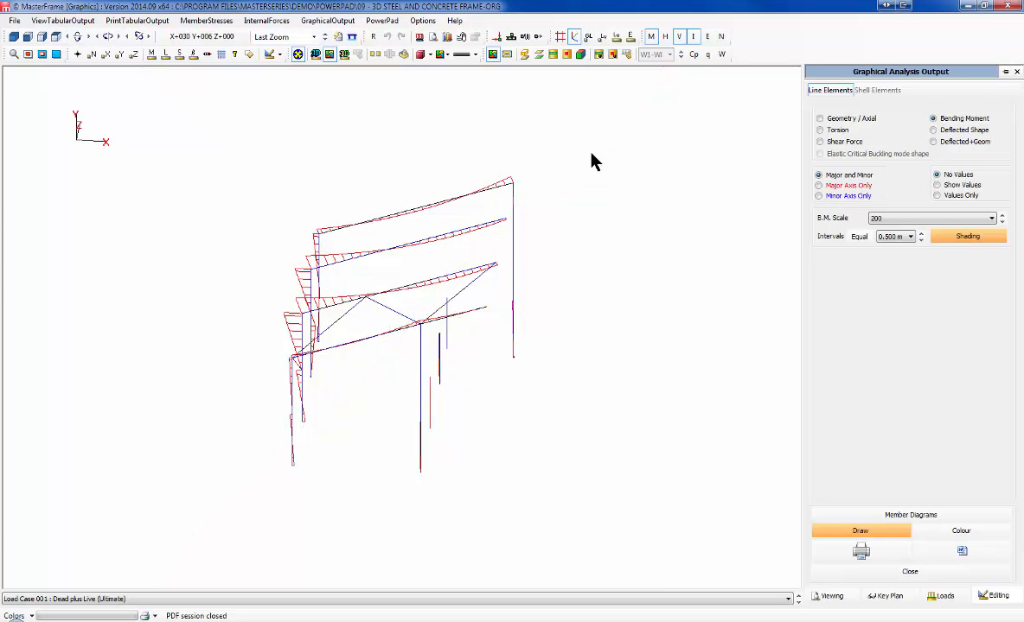
left_click(679, 38)
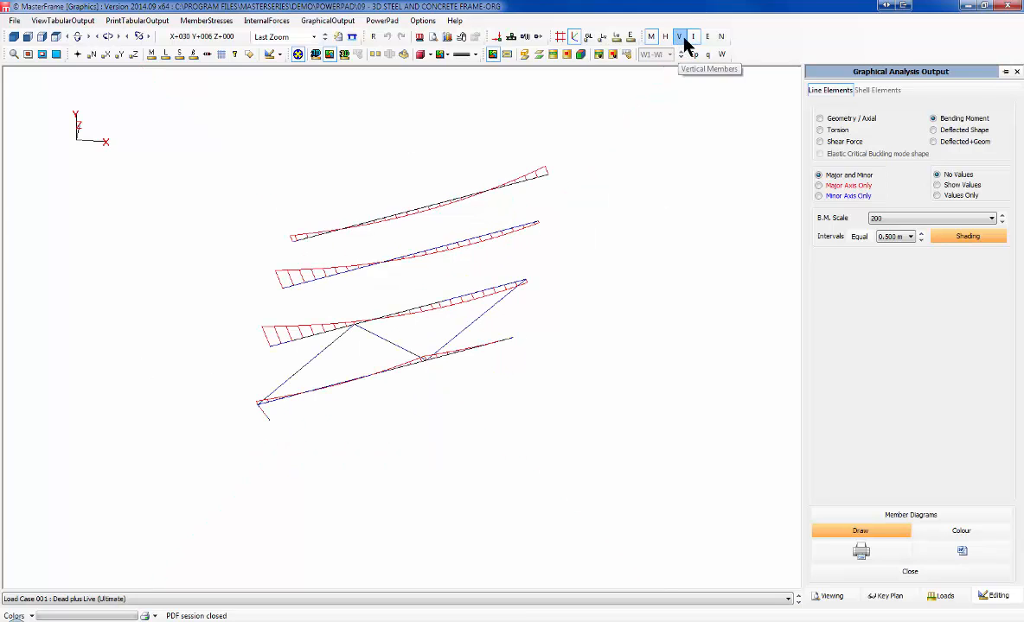
left_click(650, 37)
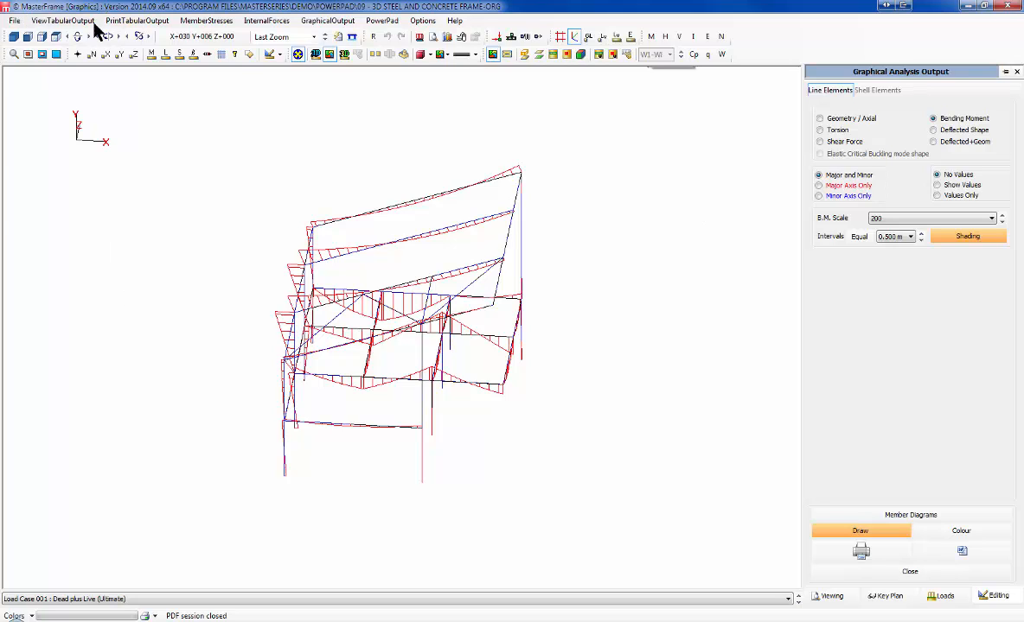
left_click(28, 37)
left_click(17, 37)
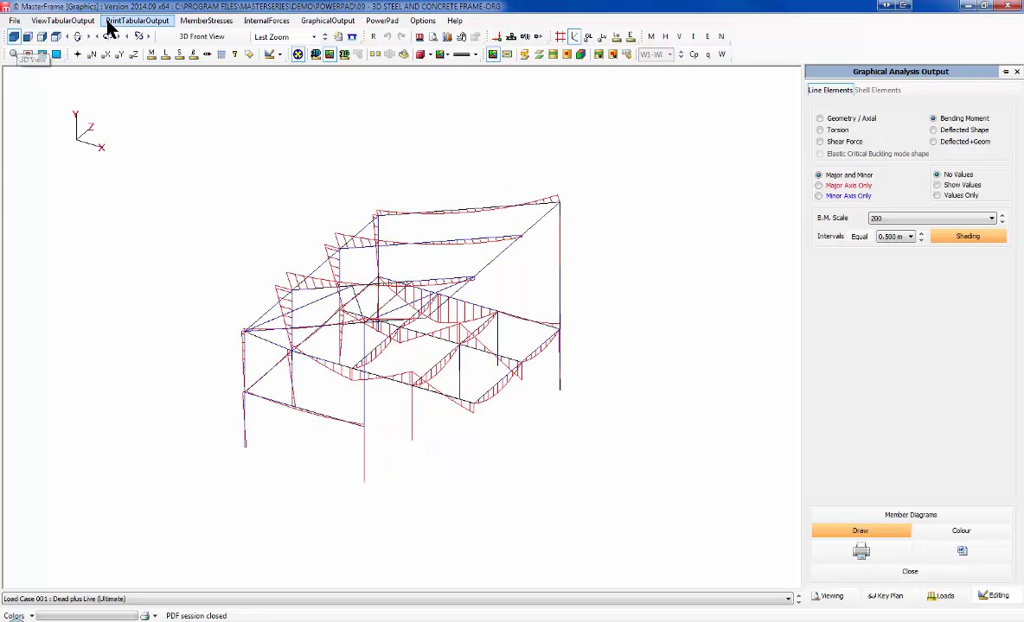
left_click(56, 54)
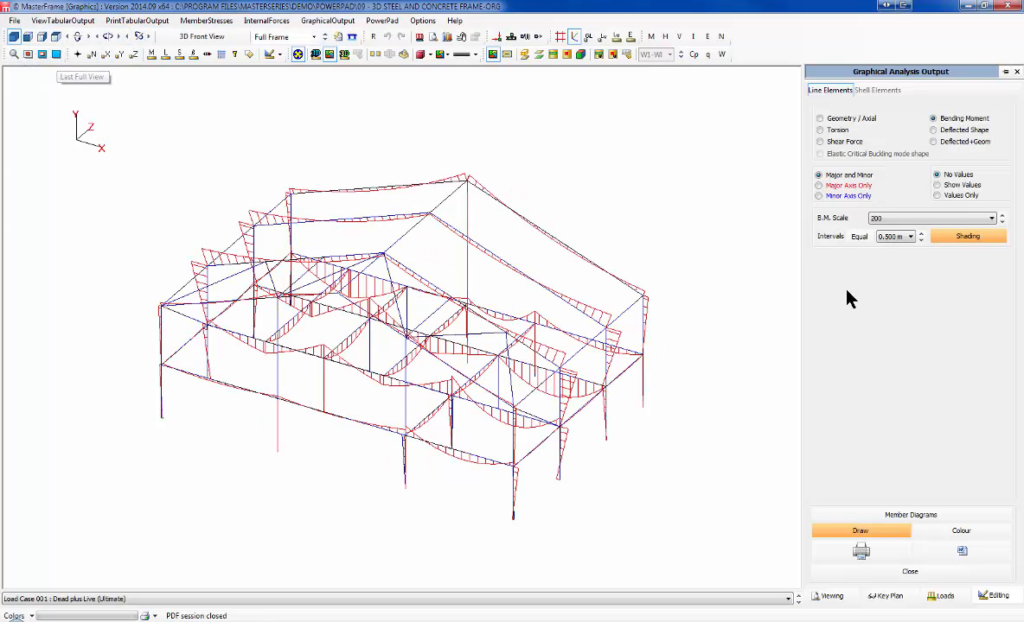
Step: Set diagram intervals to 0.200 m and label major-axis bending moment values only
left_click(921, 239)
left_click(921, 239)
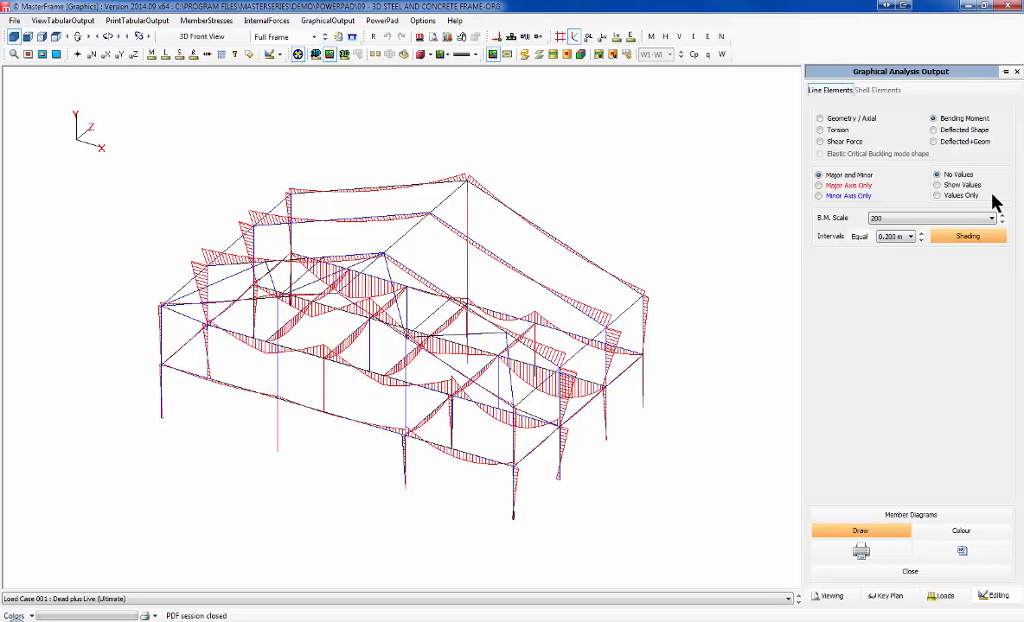
left_click(957, 186)
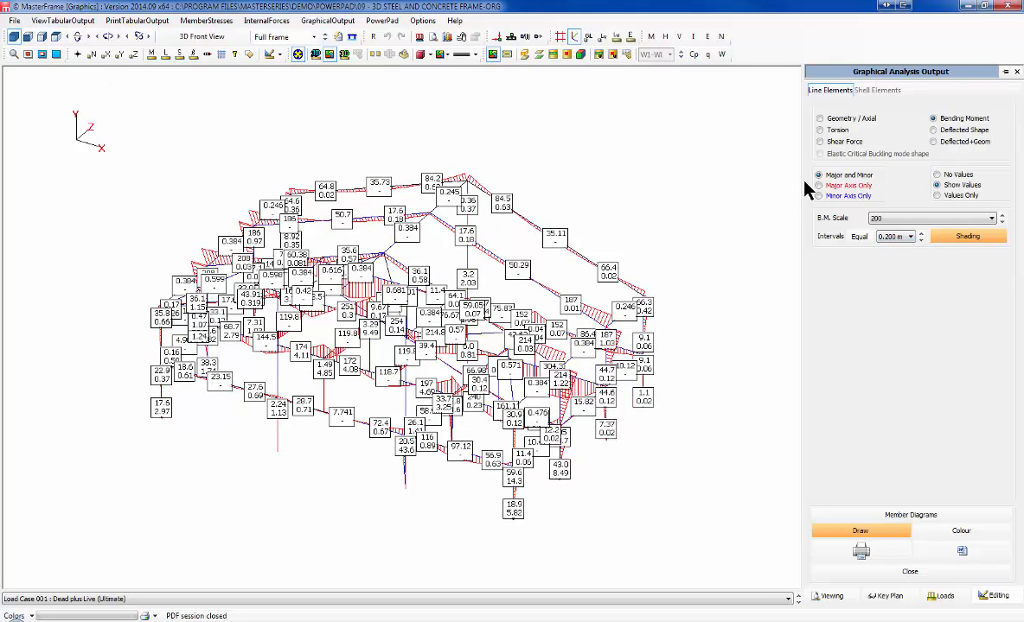
left_click(837, 187)
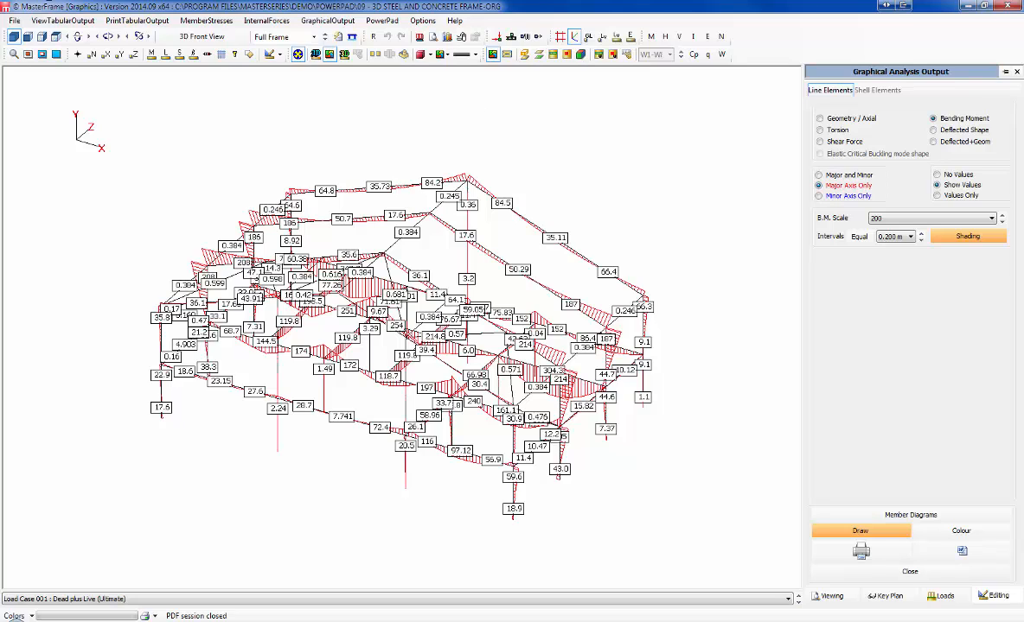
left_click(276, 38)
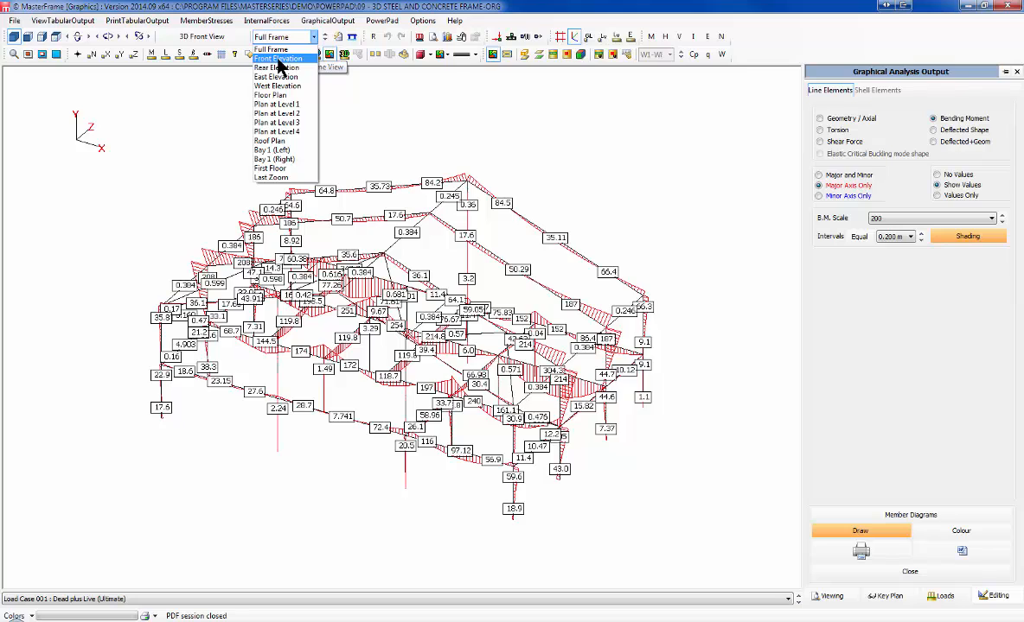
Step: Show Envelope (Ultimate Cases) axial force values on the Front Elevation
left_click(277, 58)
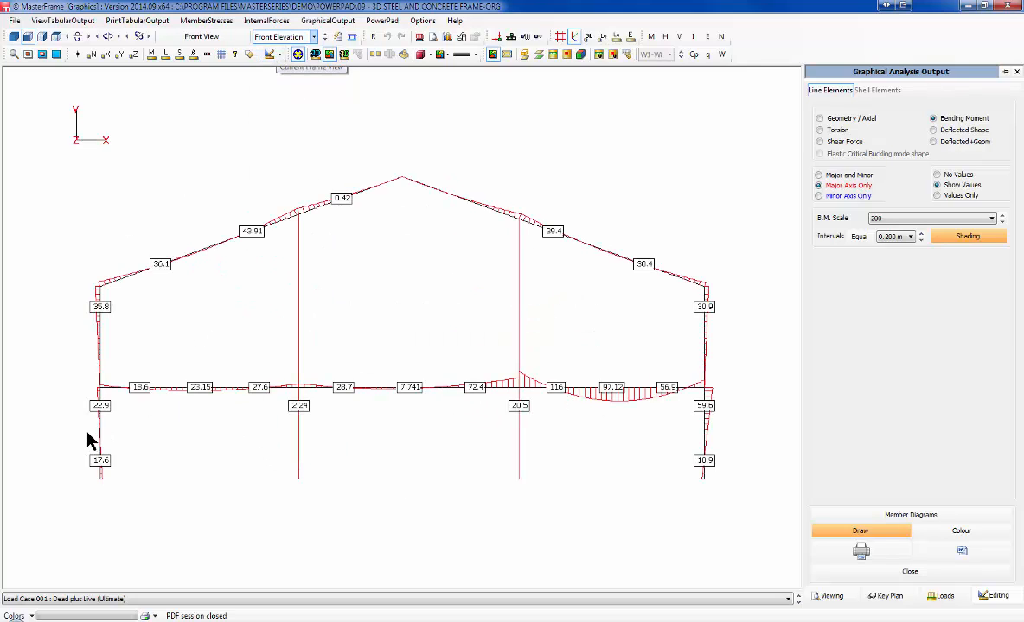
left_click(200, 599)
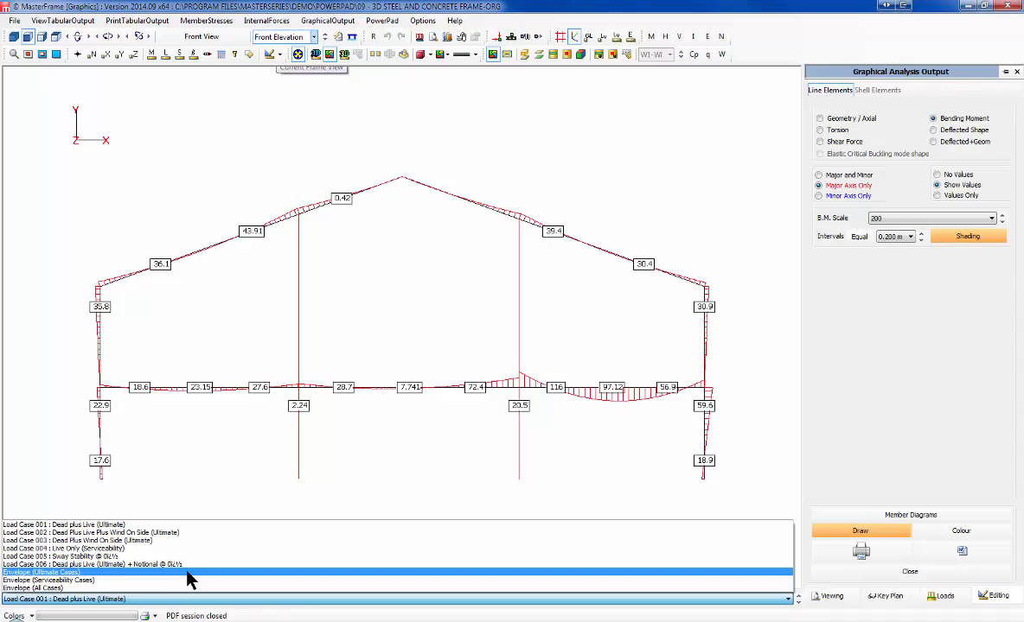
left_click(190, 573)
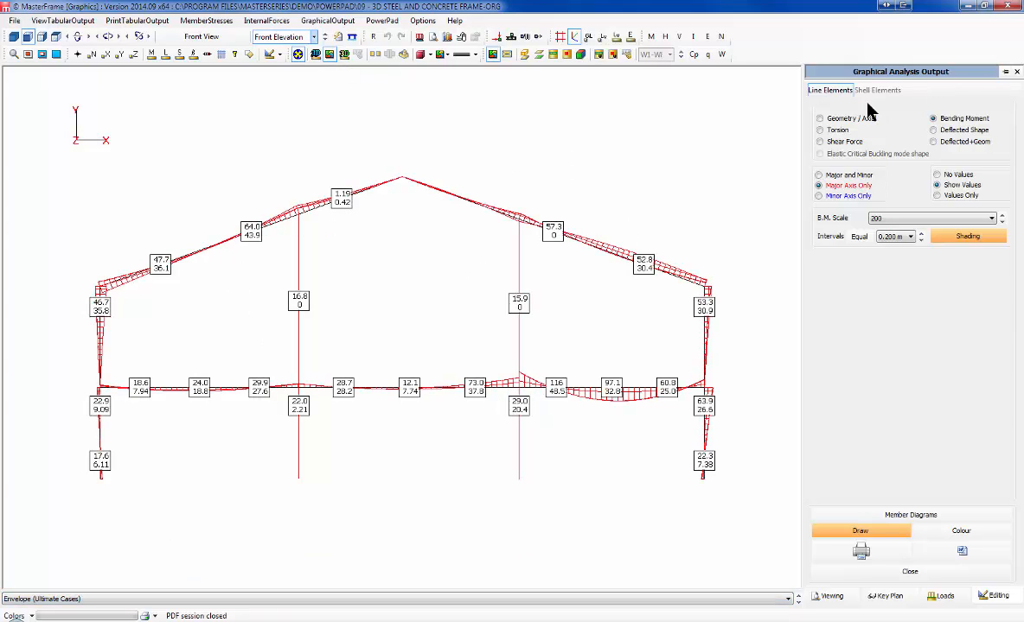
left_click(840, 119)
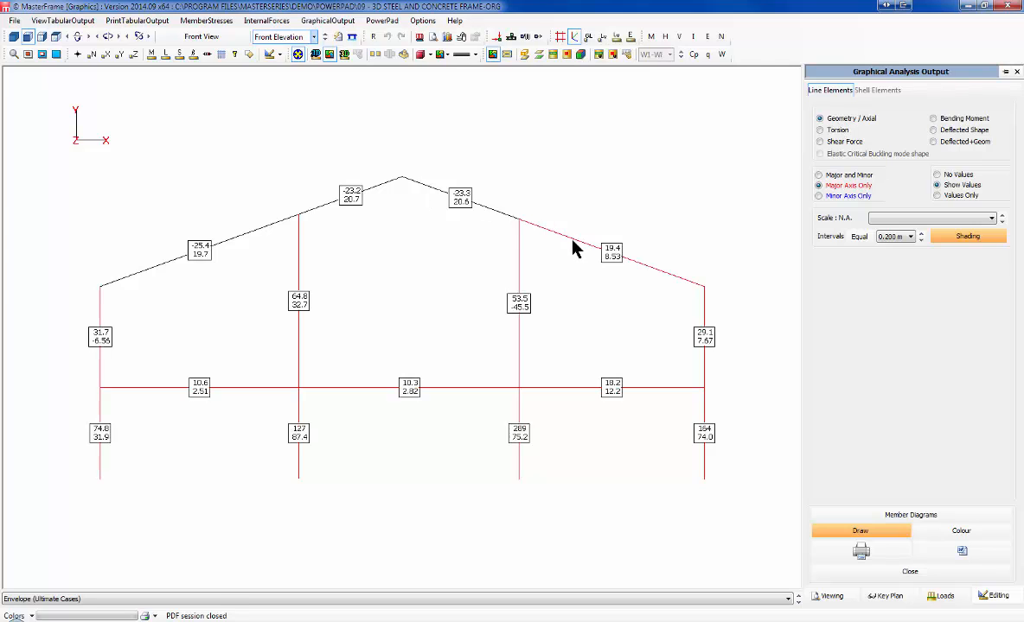
Step: Review torsion, shear force, deflected shape and Deflected+Geom results, then close graphical output
left_click(836, 131)
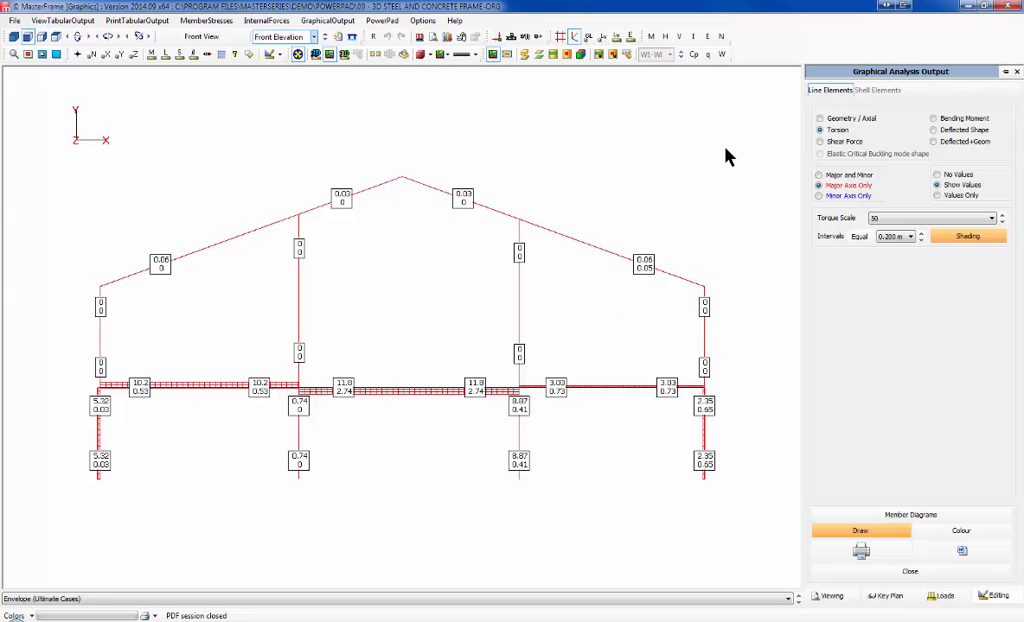
left_click(819, 142)
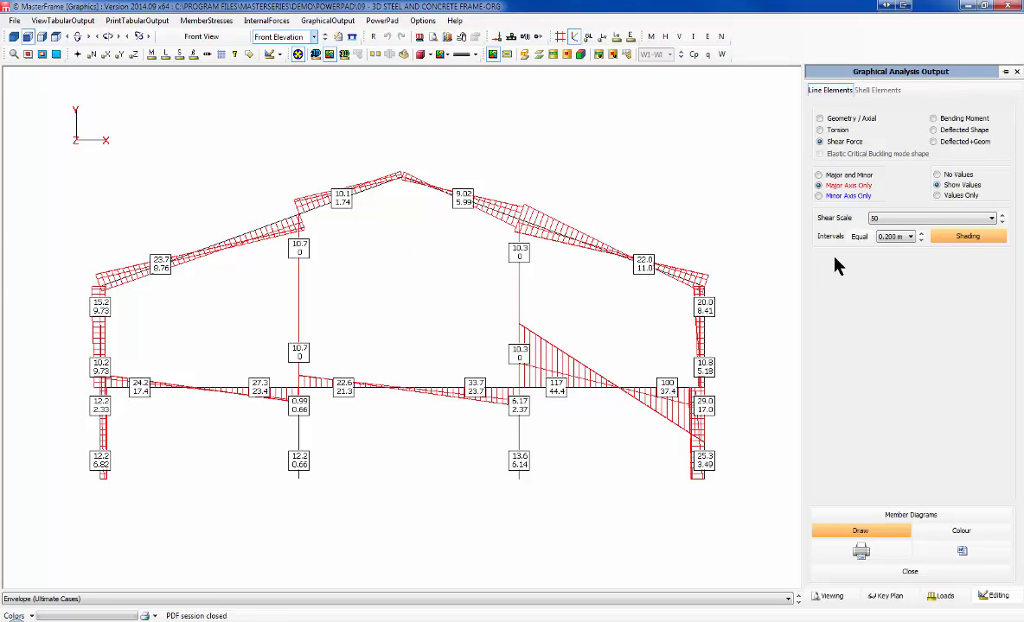
left_click(956, 131)
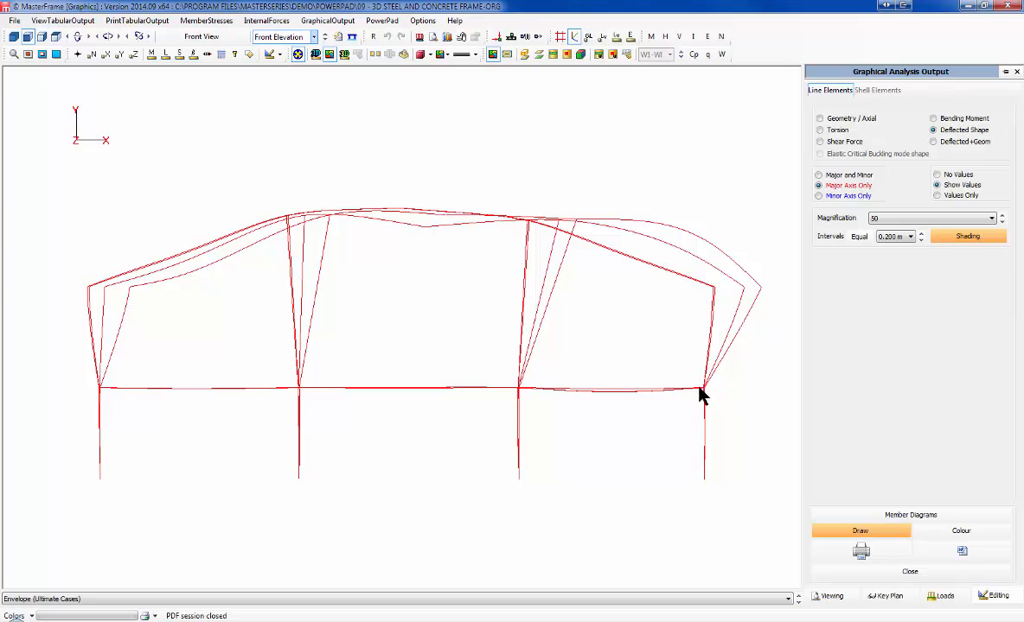
left_click(962, 143)
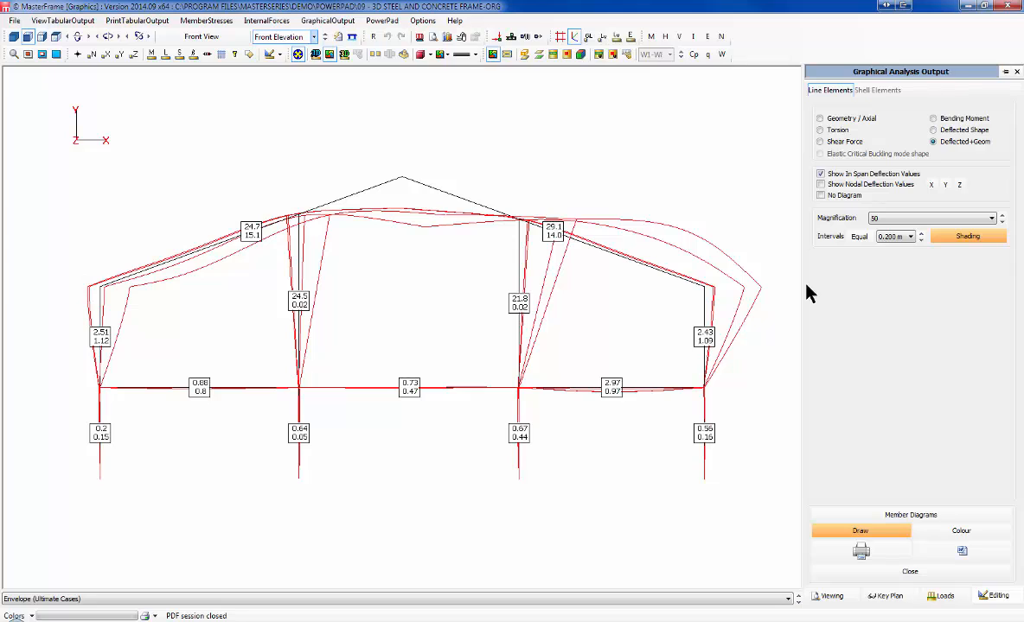
left_click(1016, 71)
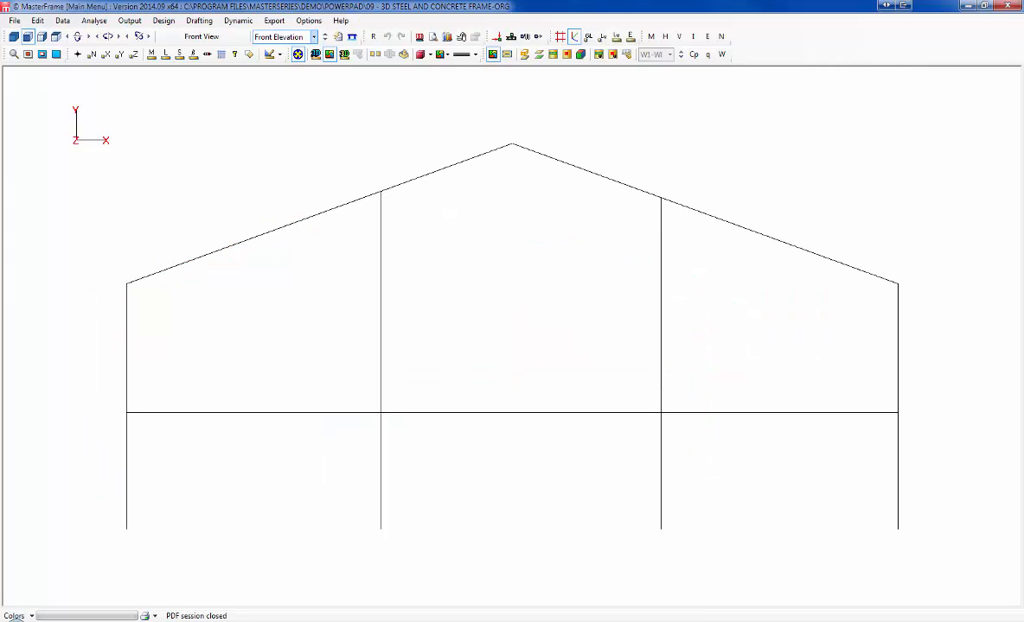
Step: Render the front elevation as solid members labelled with section sizes like 254x146 UB 43
left_click(15, 20)
left_click(307, 125)
left_click(299, 55)
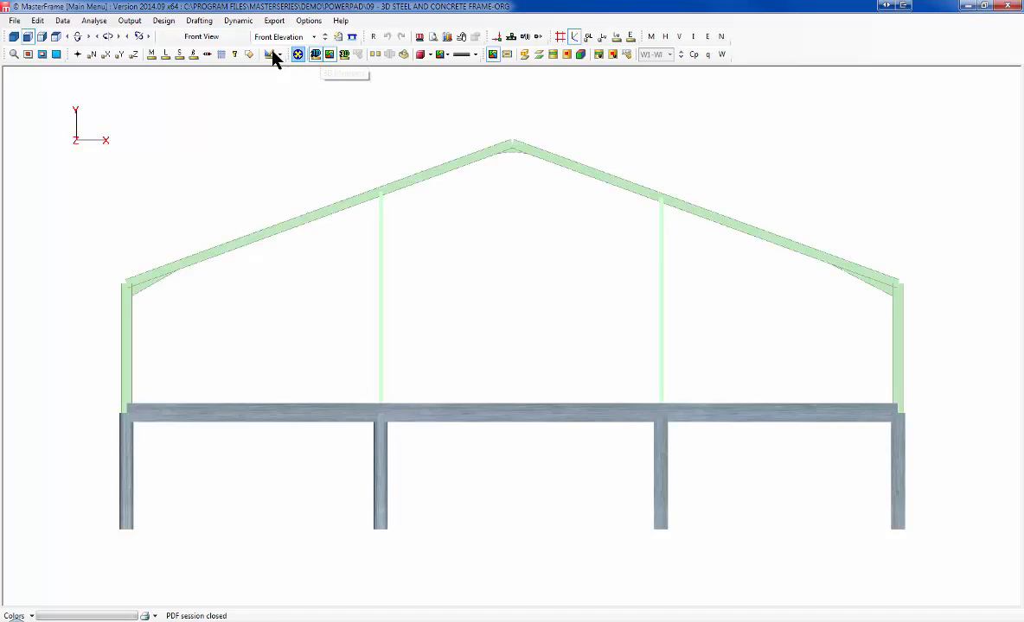
left_click(177, 55)
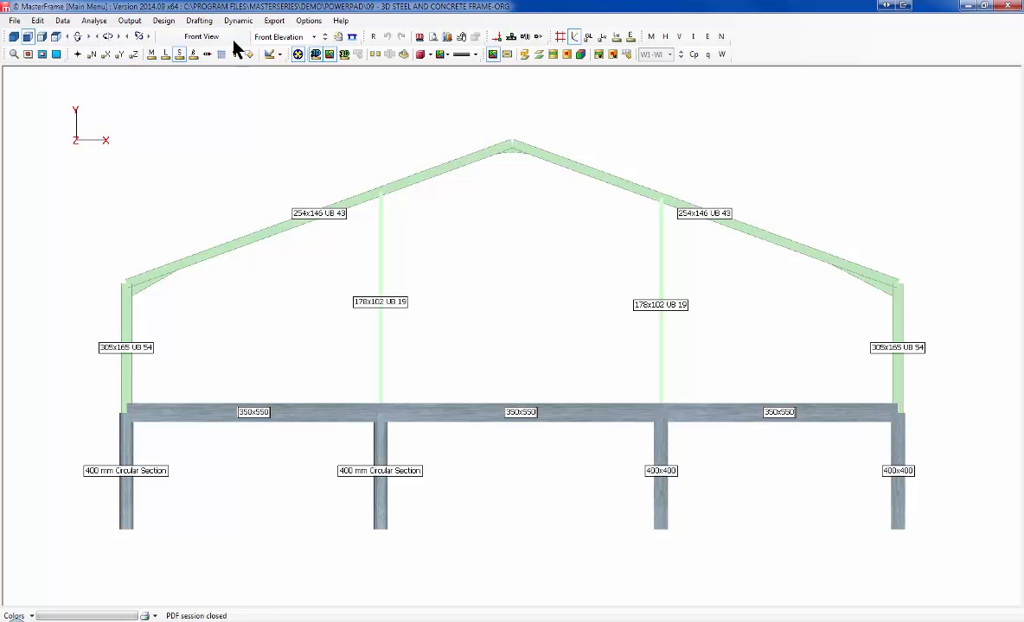
Step: Print the front elevation in landscape to PDF with node X and Y co-ordinate labels
right_click(194, 146)
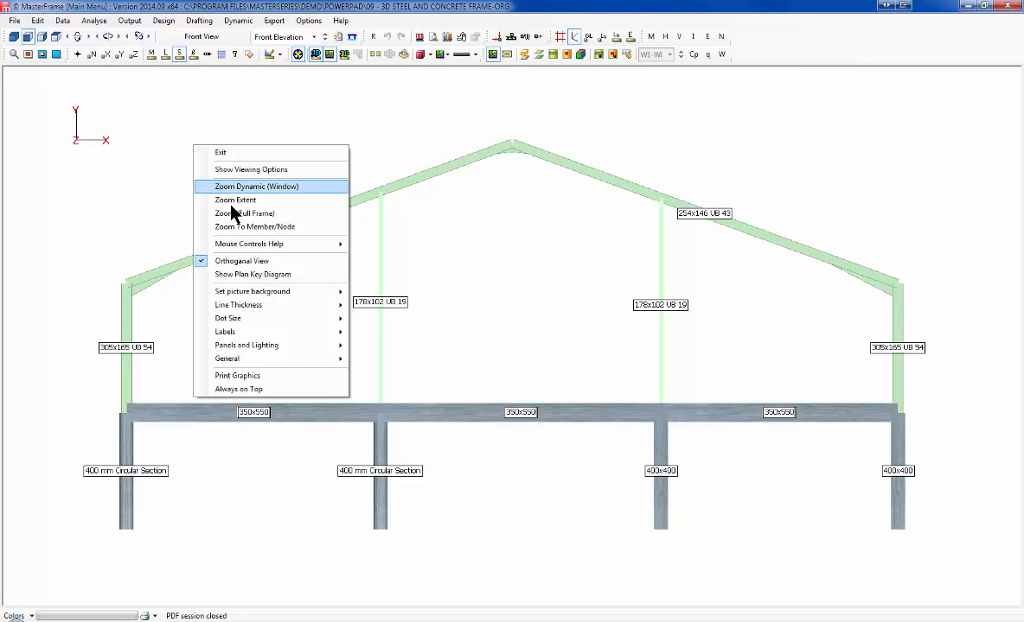
left_click(269, 377)
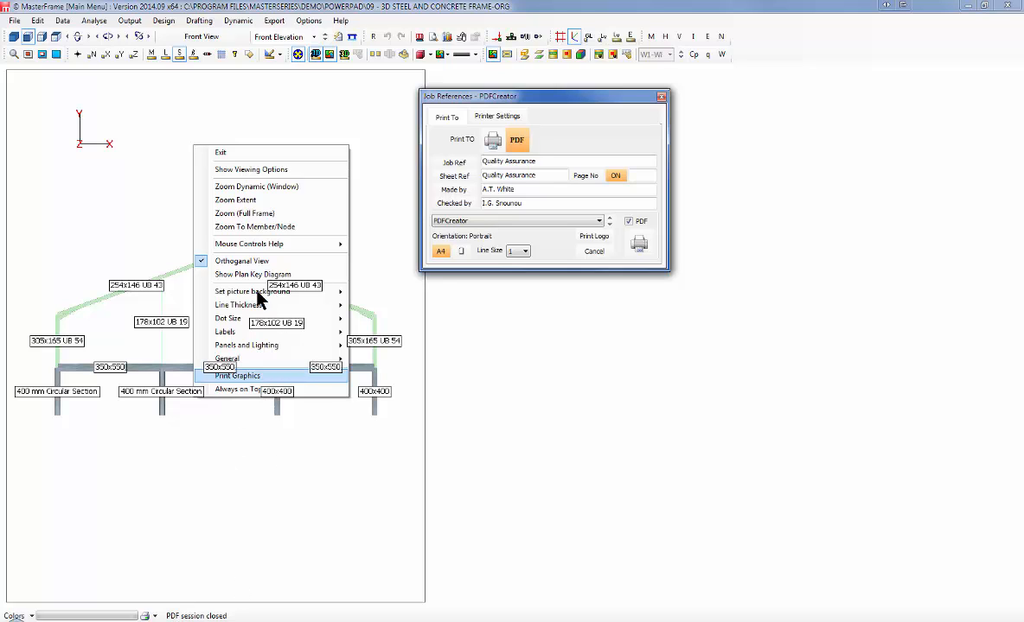
left_click(458, 250)
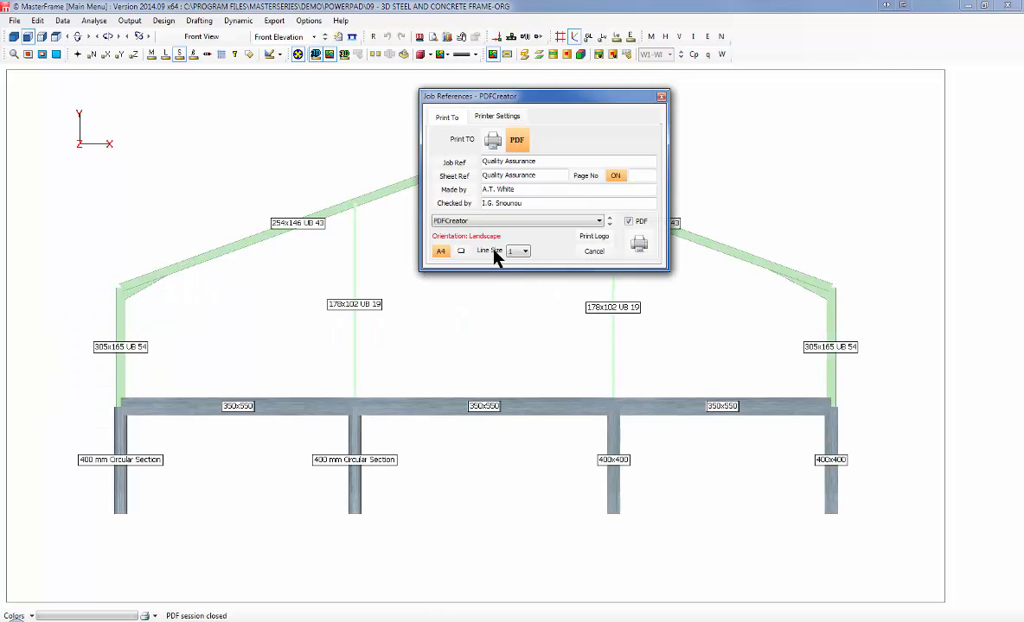
left_click(107, 54)
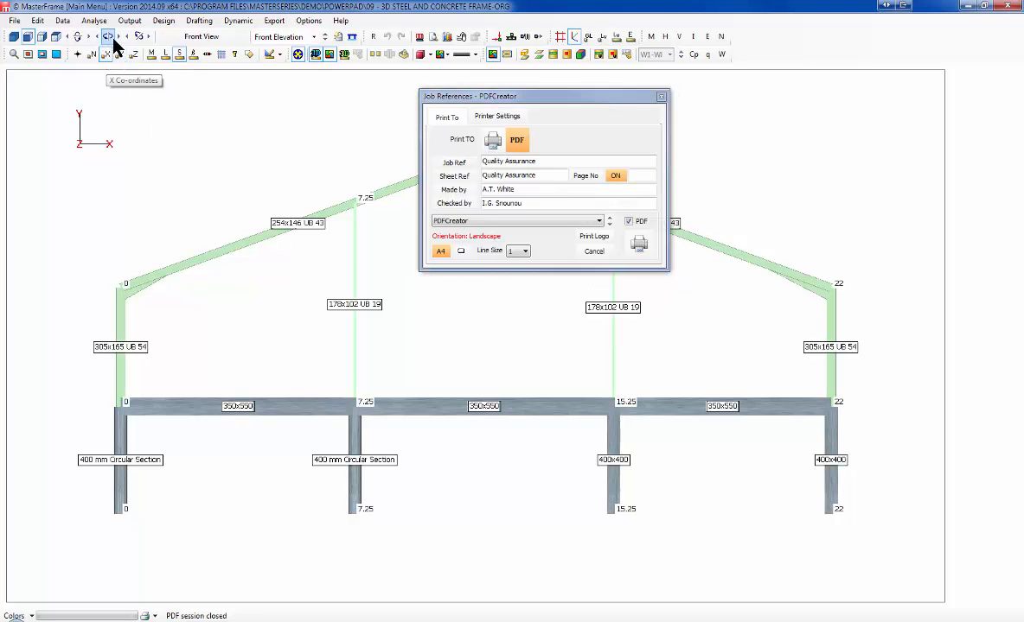
left_click(121, 53)
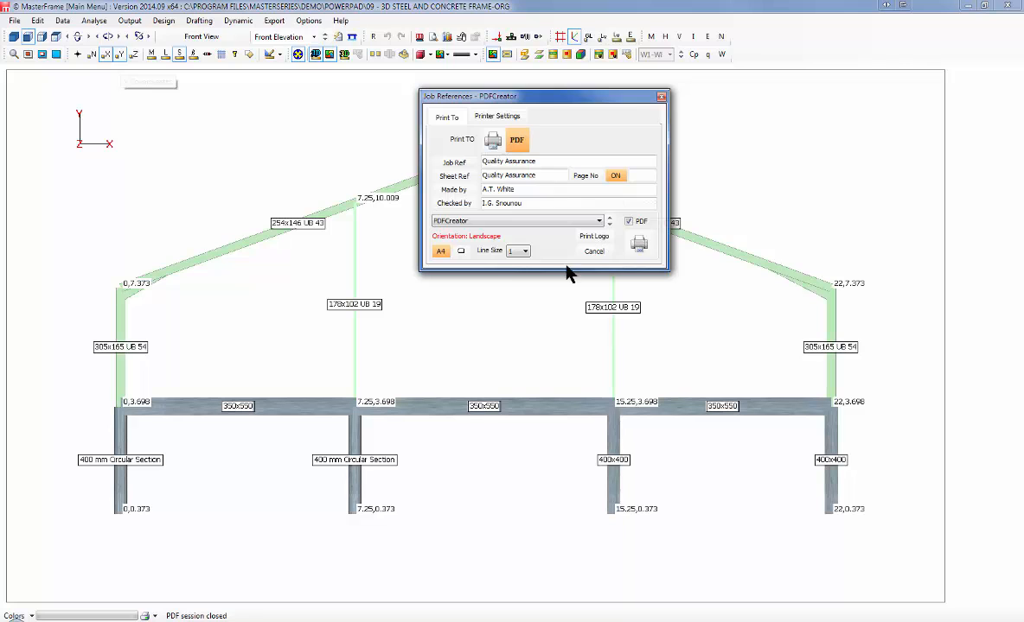
left_click(639, 246)
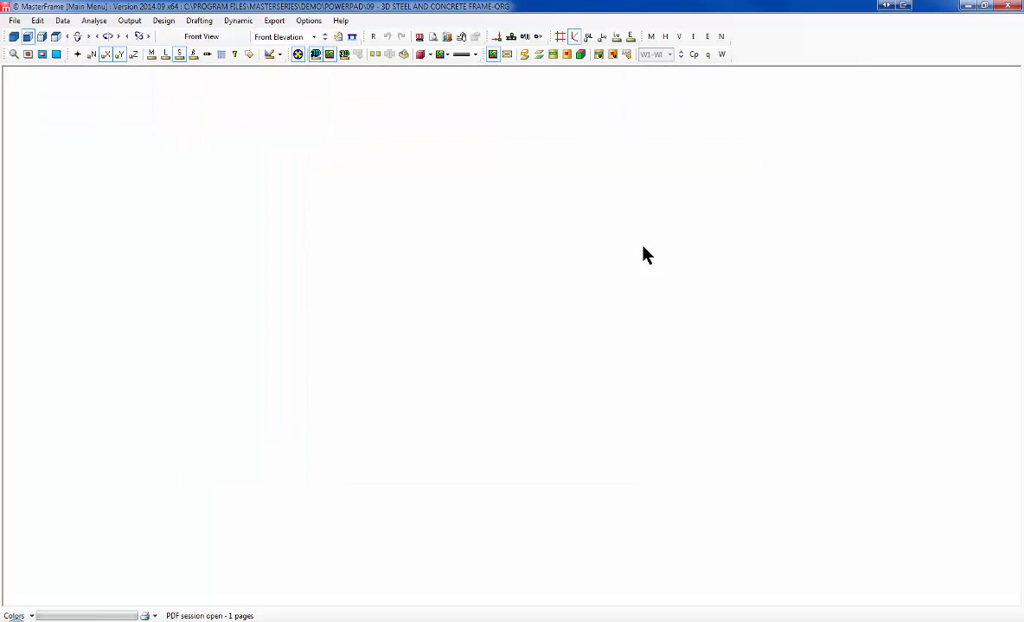
Step: Show the full frame in 3D front view with X, Y and section labels hidden
left_click(15, 37)
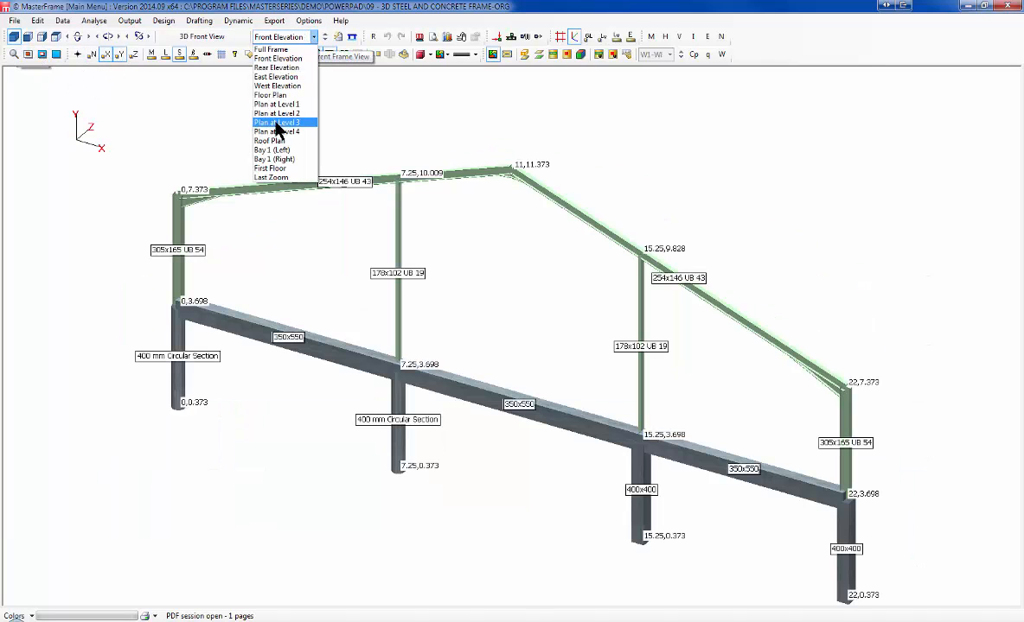
left_click(281, 50)
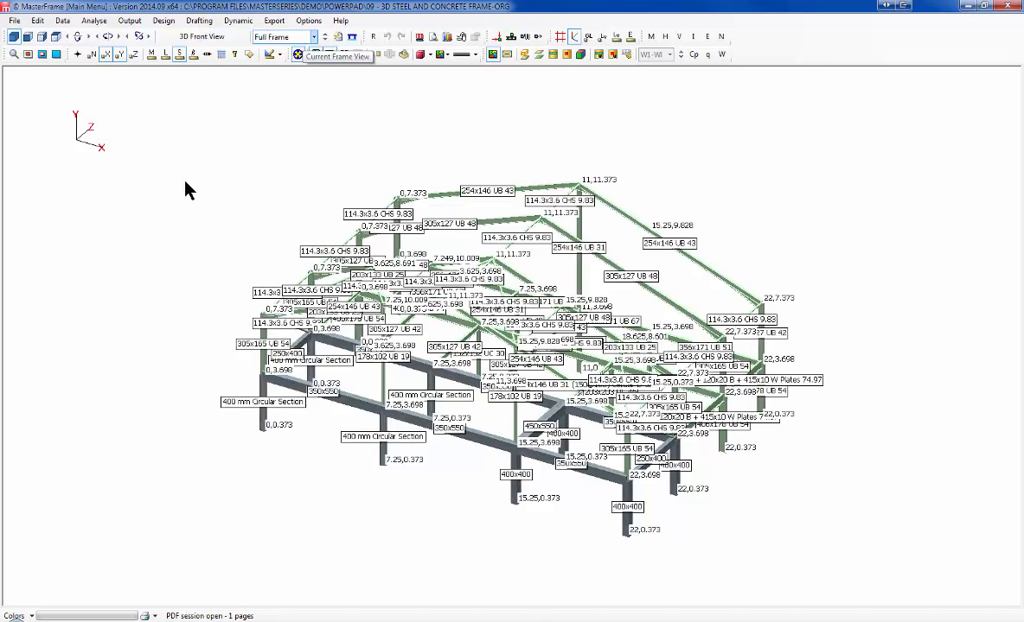
left_click(122, 55)
left_click(108, 53)
left_click(180, 53)
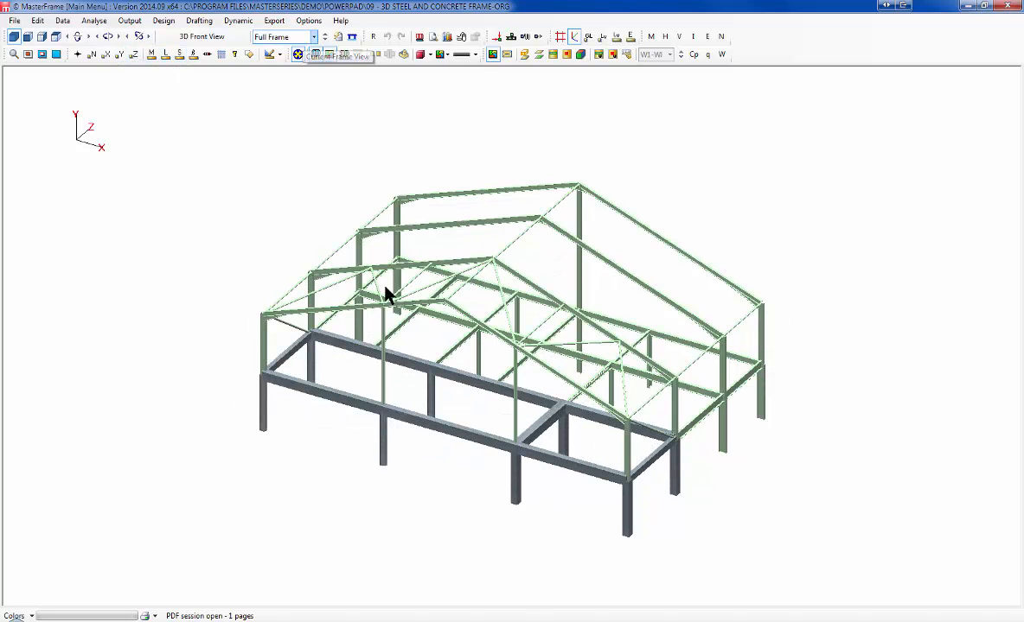
Step: Print the 3D frame view in portrait to the PDF as page 2
right_click(423, 292)
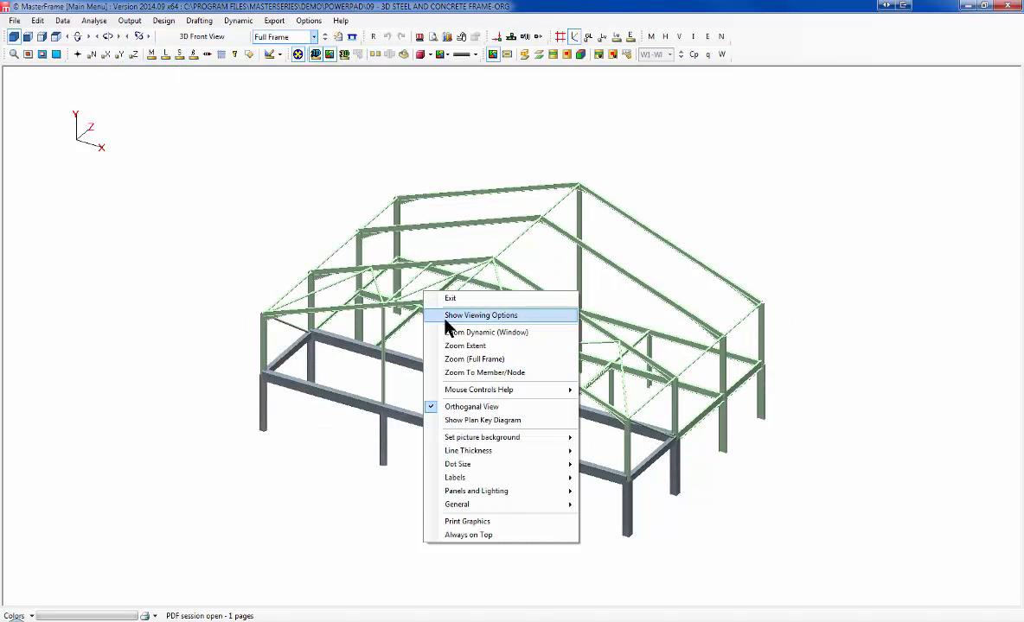
left_click(498, 523)
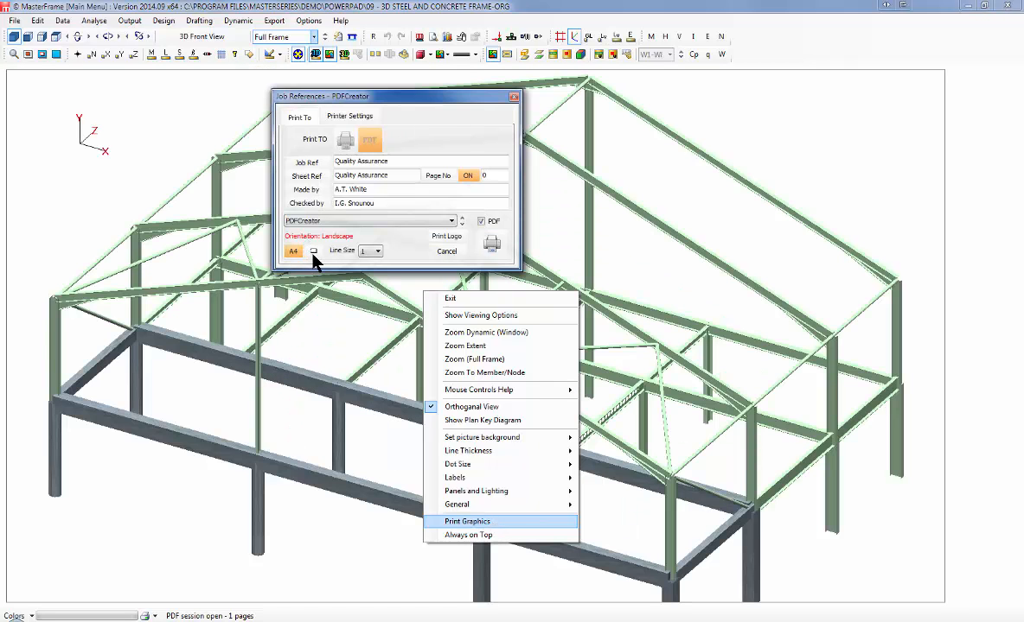
left_click(313, 251)
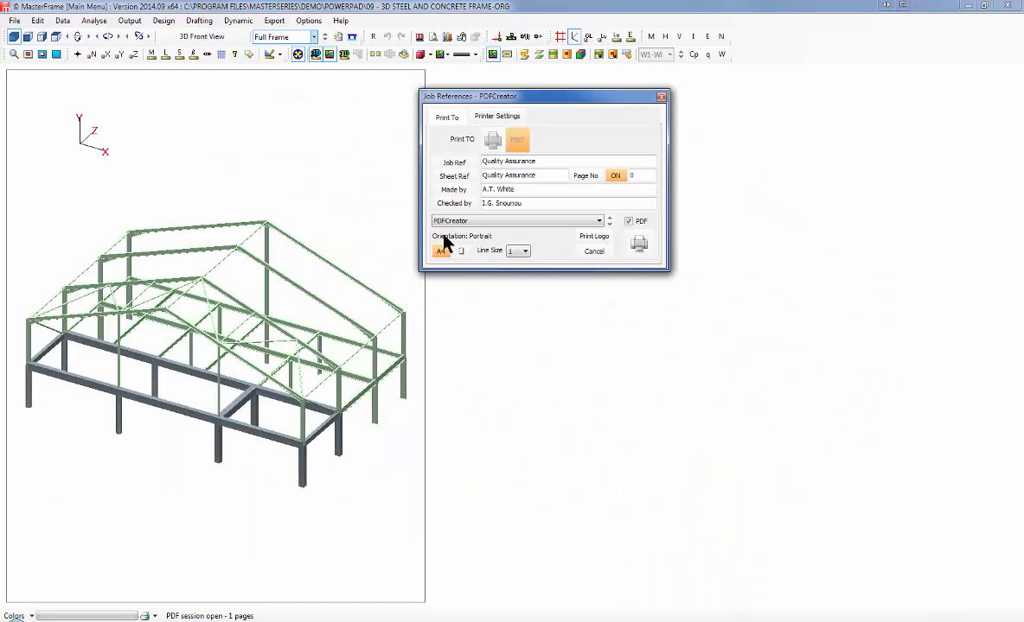
left_click(641, 247)
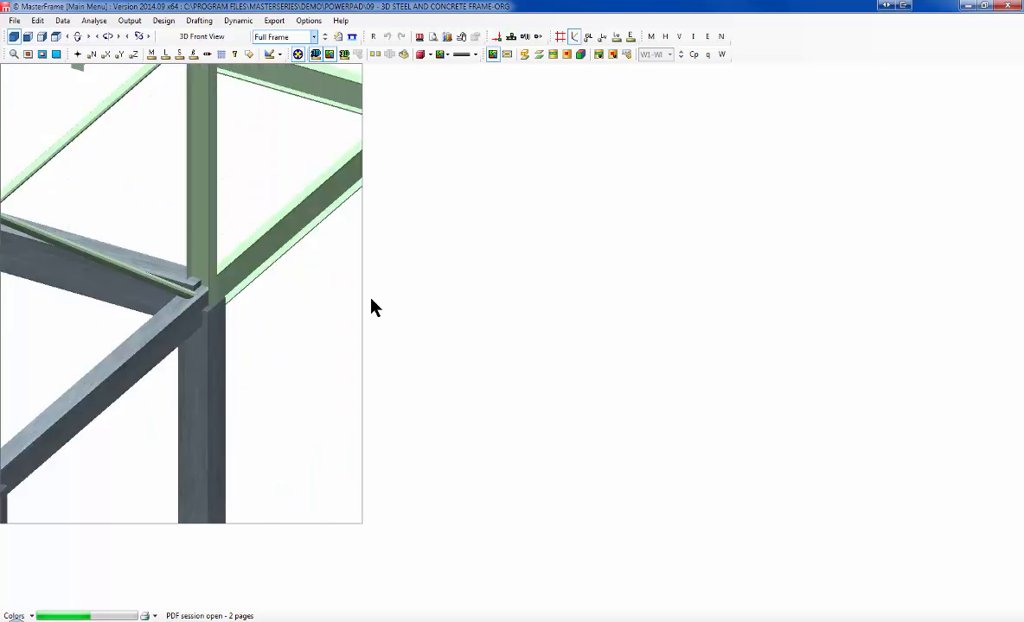
Step: Print the tabular analysis output, including service-case nodal deflections, to the PDF (32 pages)
left_click(128, 21)
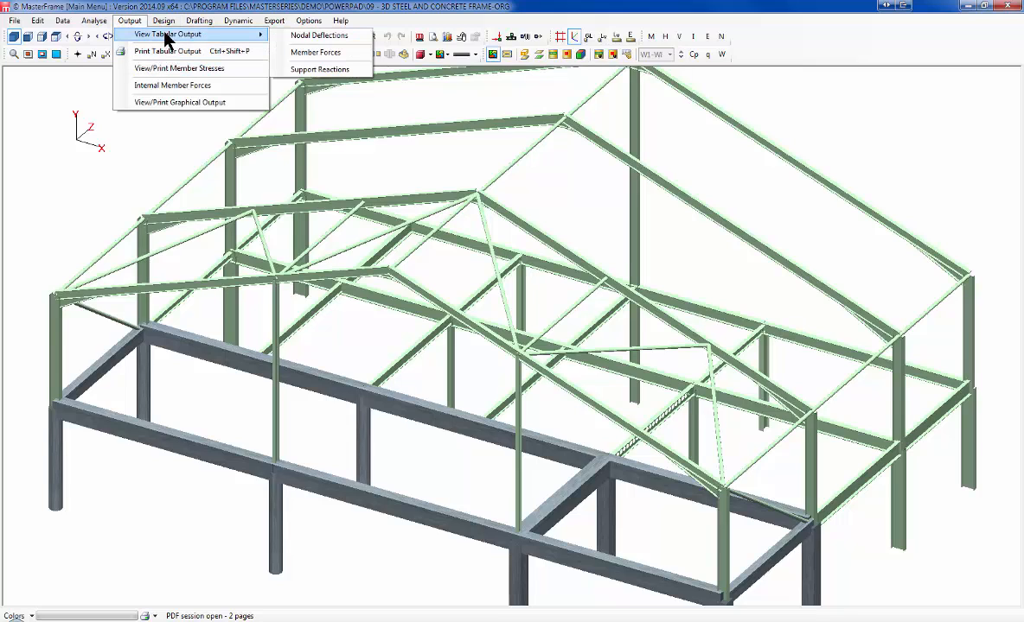
left_click(176, 51)
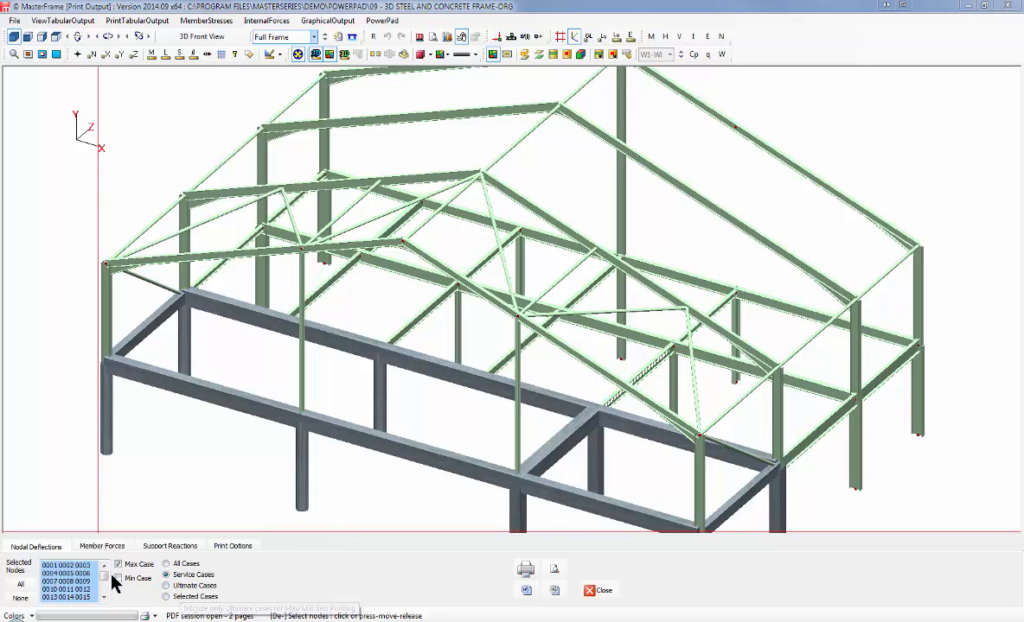
left_click(526, 571)
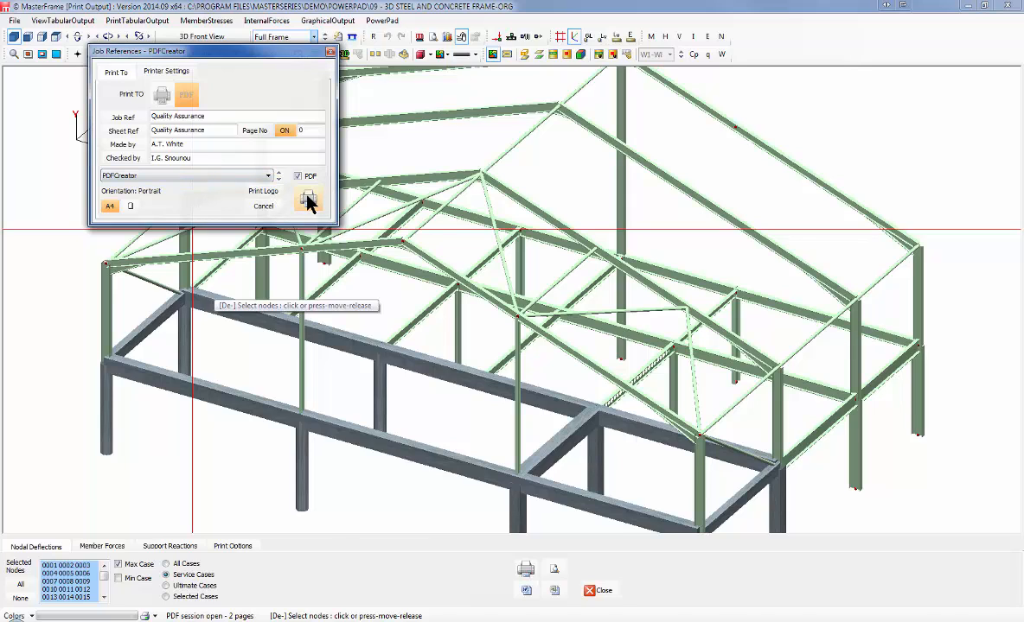
left_click(309, 202)
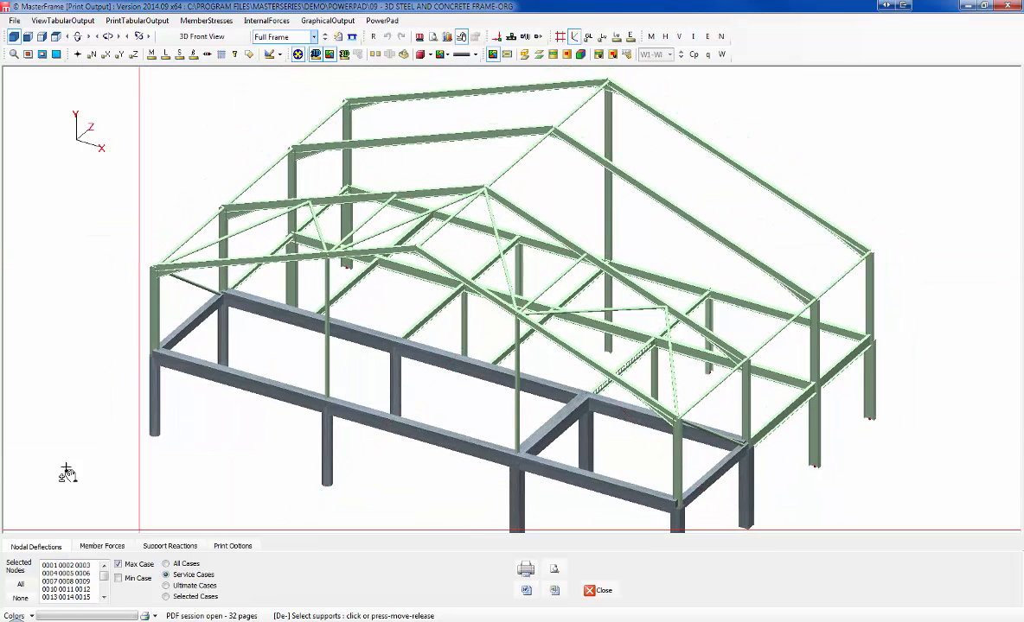
Step: Show the member forces table for maximum values across all load cases, then close it
left_click(67, 21)
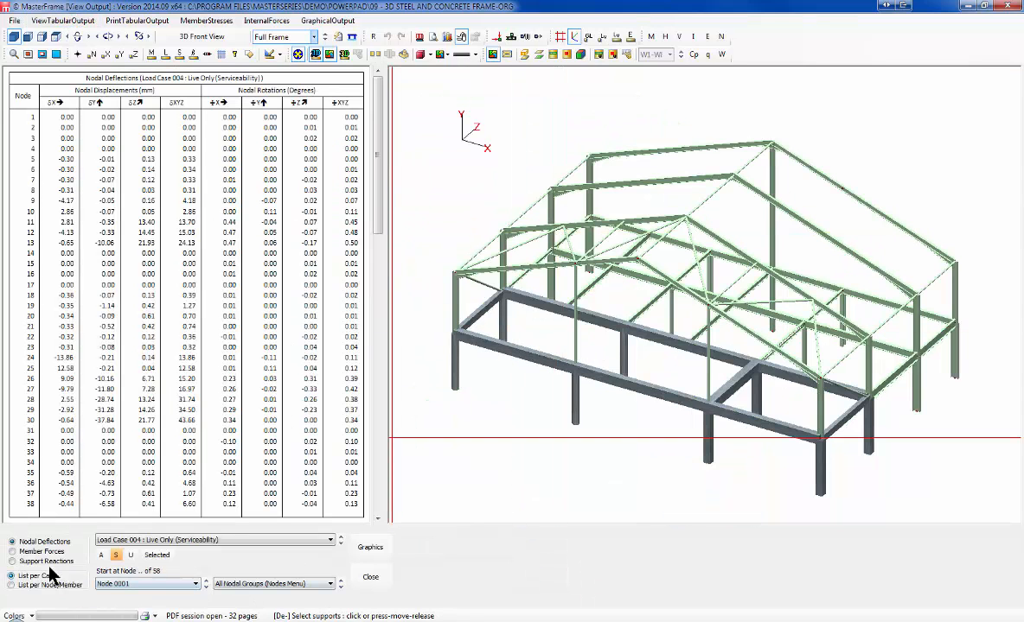
left_click(12, 552)
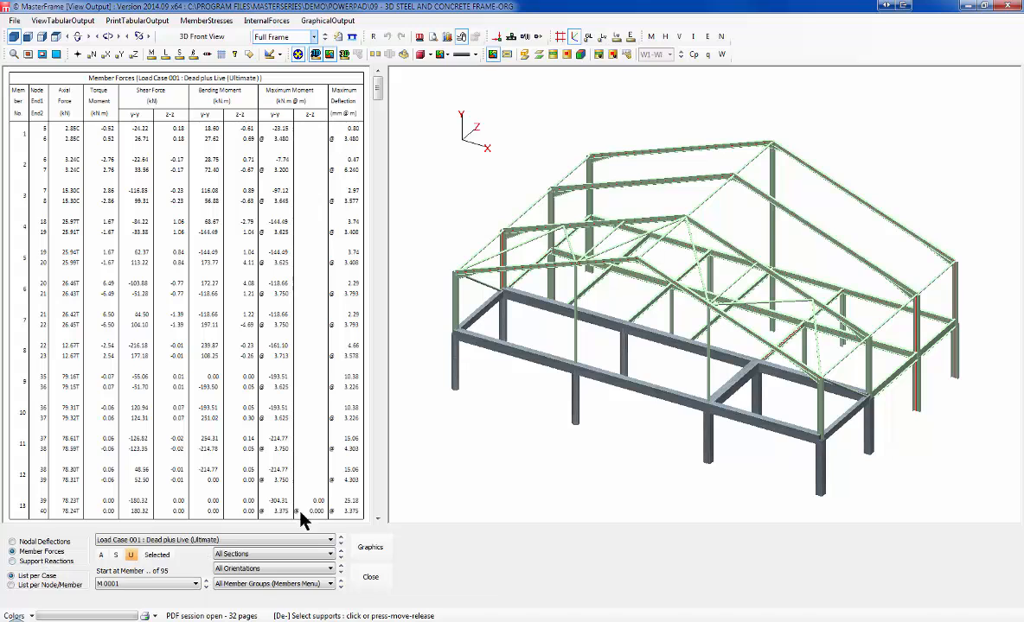
left_click(142, 541)
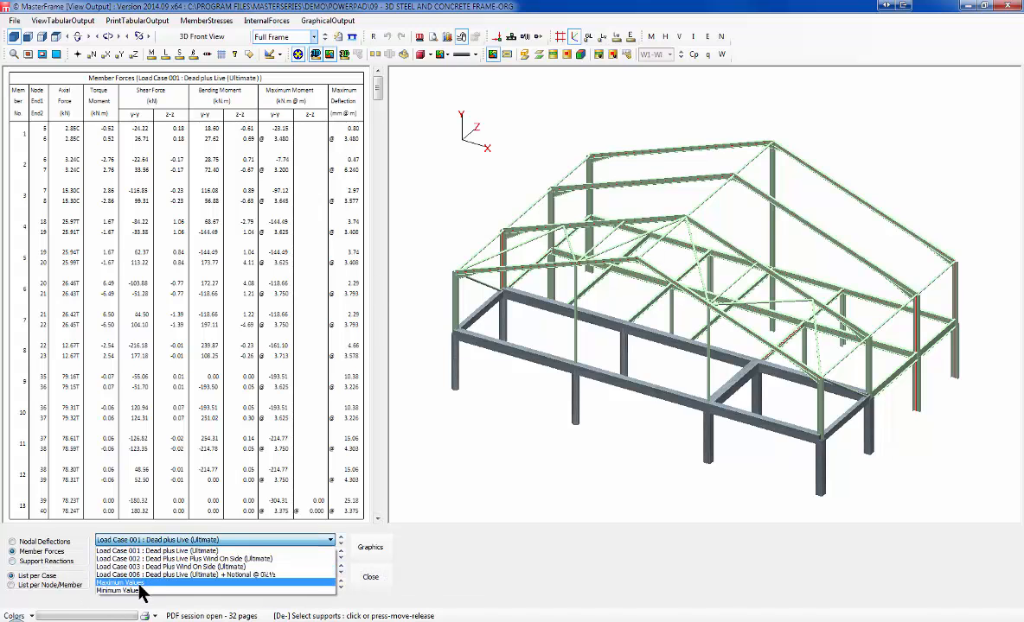
left_click(142, 583)
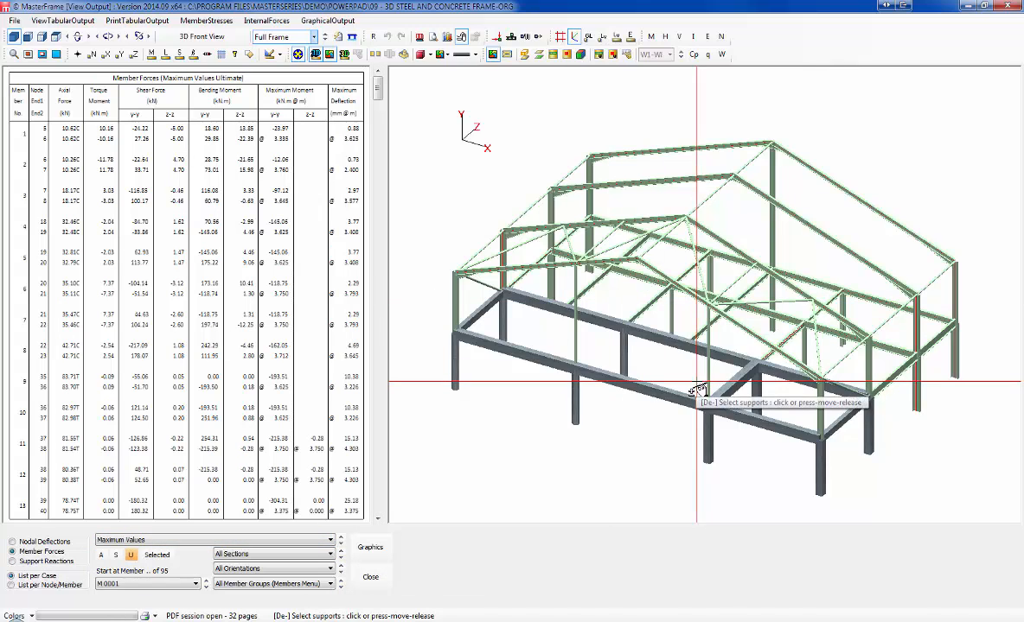
left_click(1010, 7)
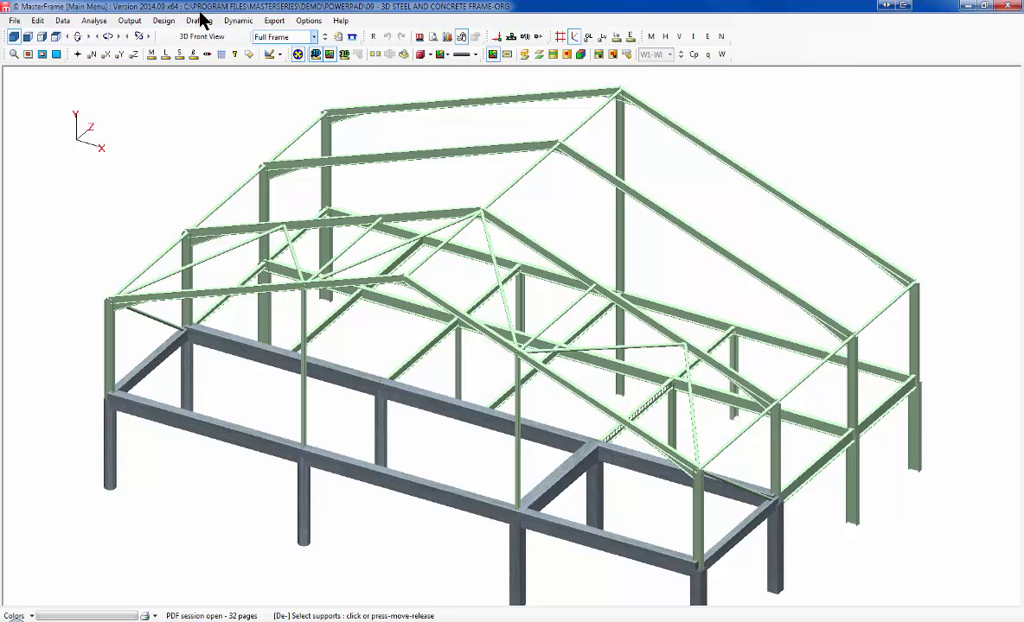
Step: Start steel design and view the design checks for Members 32, 41 and then 13
left_click(163, 19)
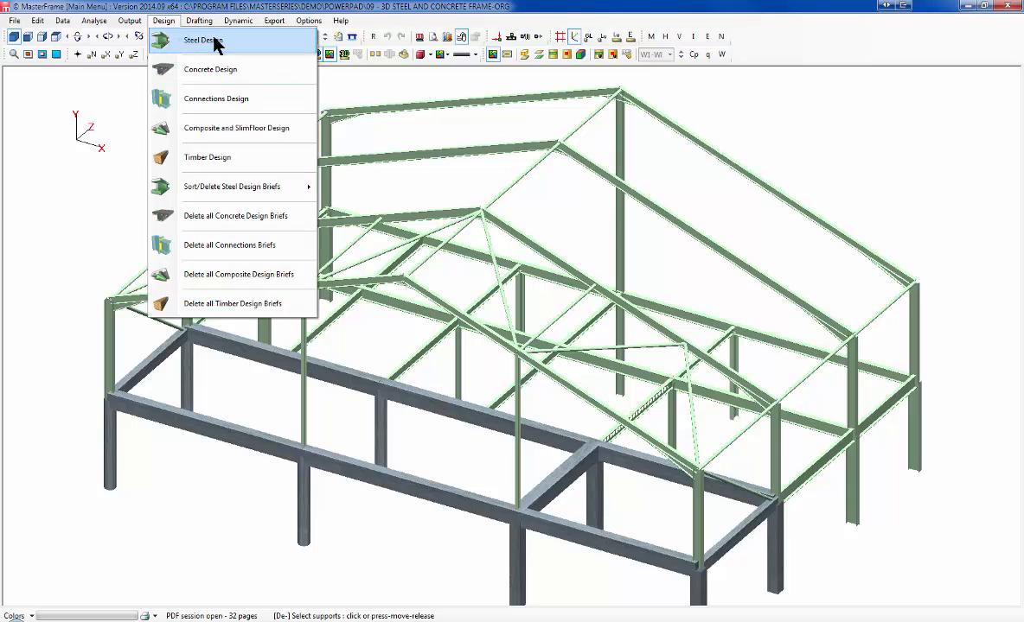
left_click(214, 43)
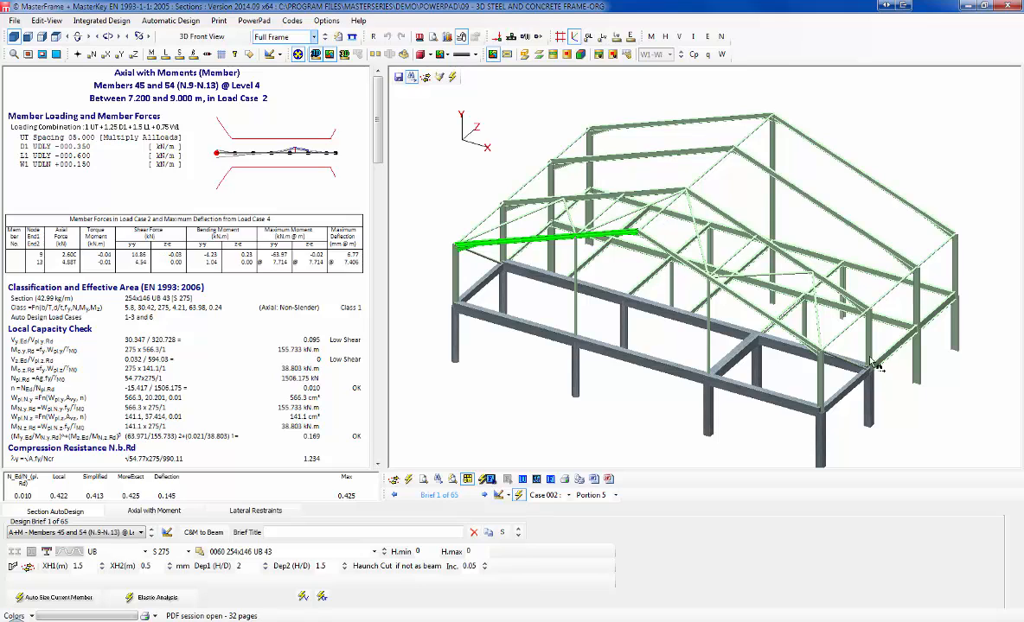
left_click(904, 346)
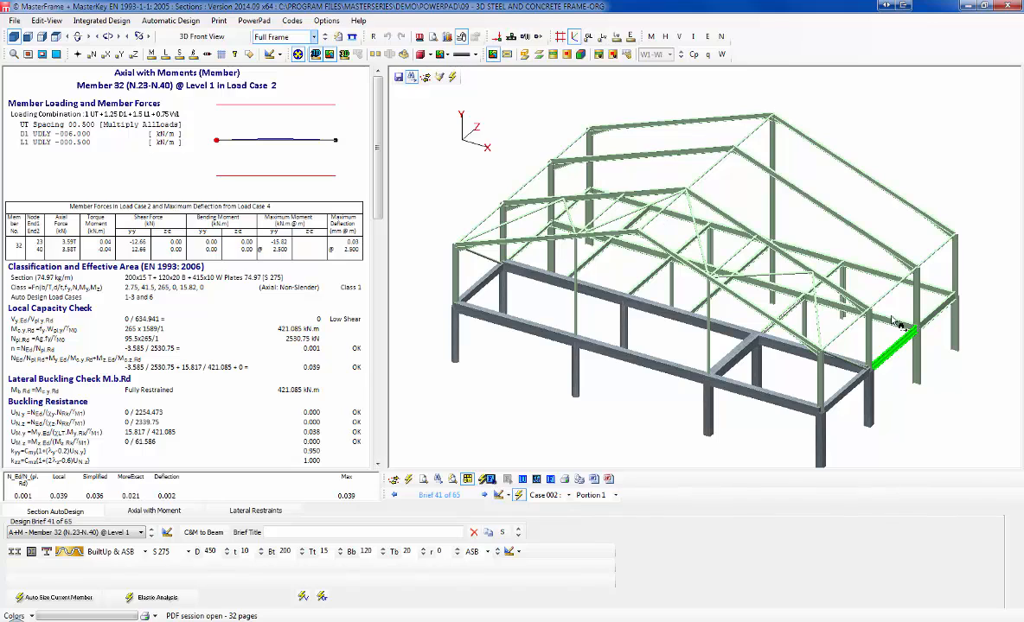
left_click(947, 322)
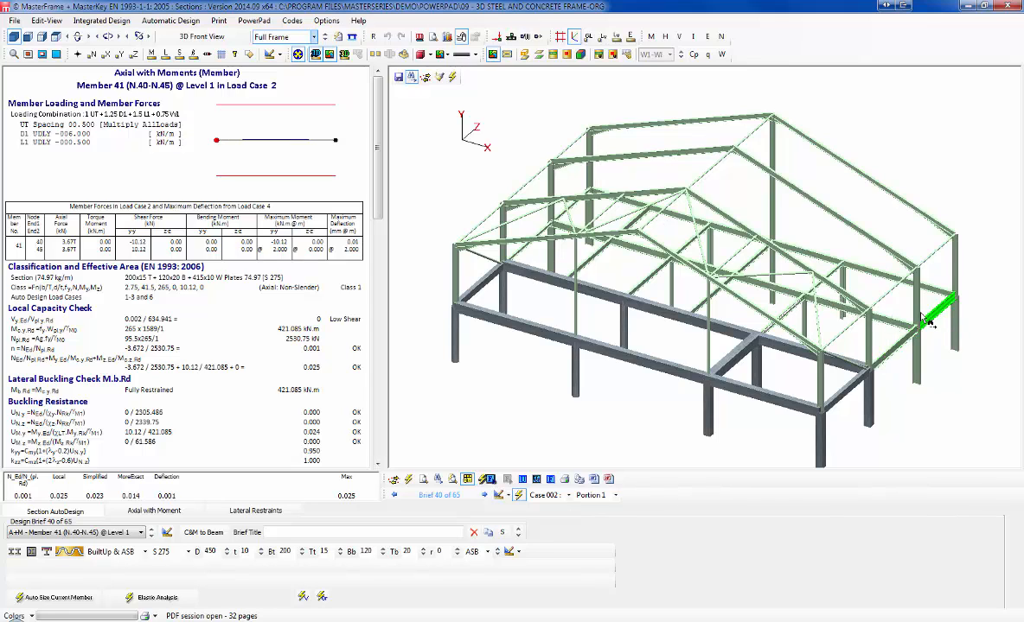
left_click(828, 303)
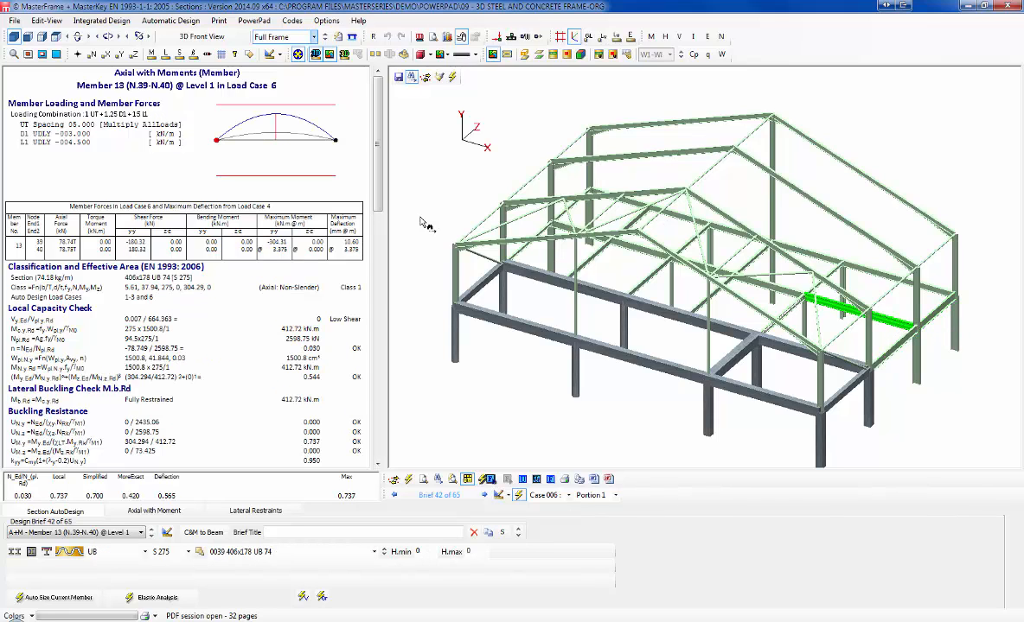
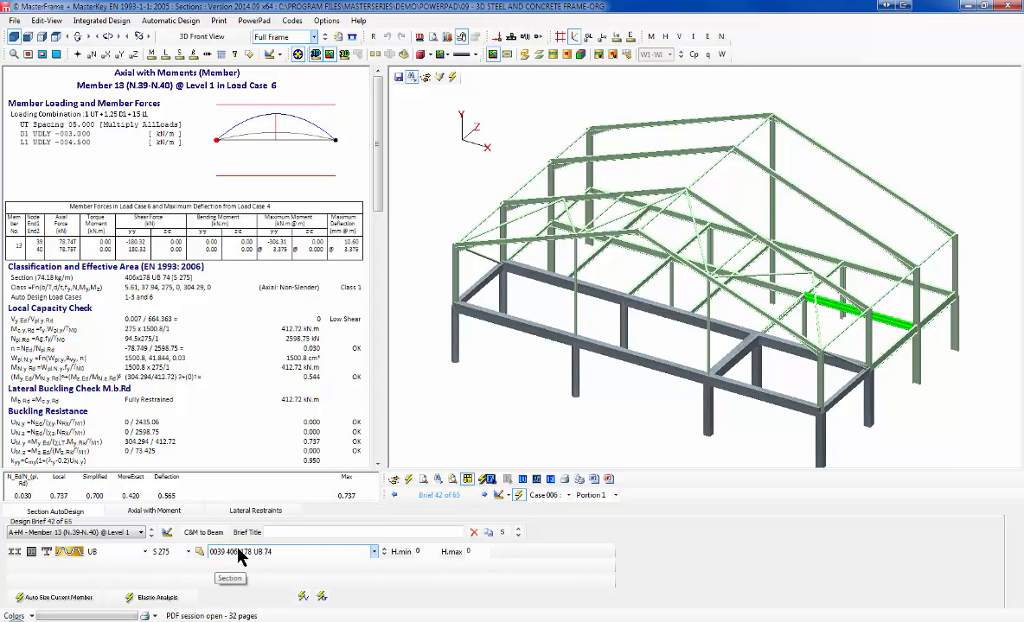
Step: Try lighter UB sections for member 13, then auto-size it back to a passing 457x152 UB 60
left_click(384, 554)
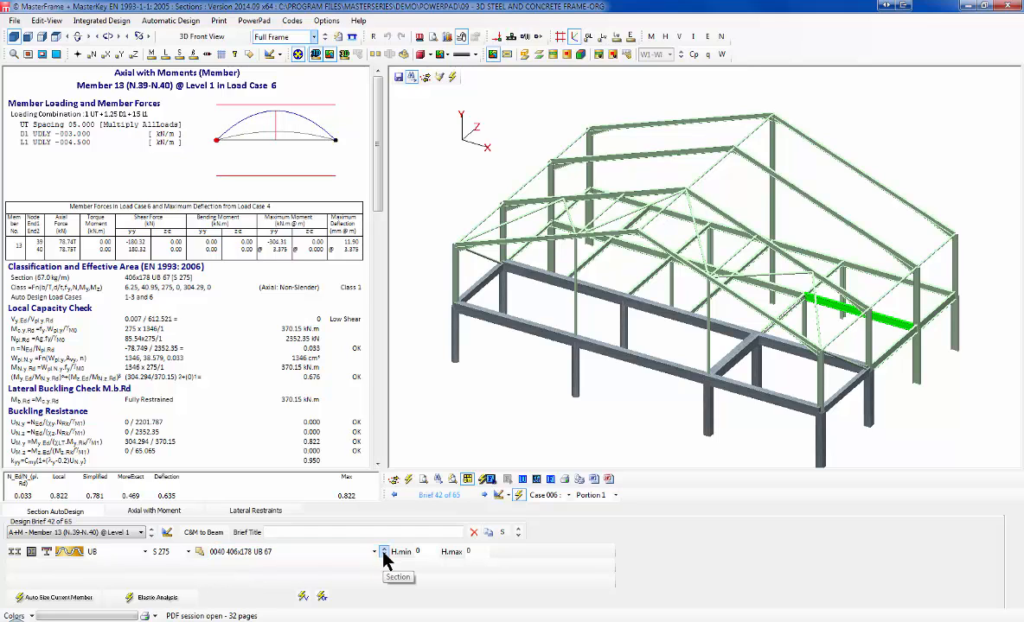
left_click(384, 554)
left_click(384, 554)
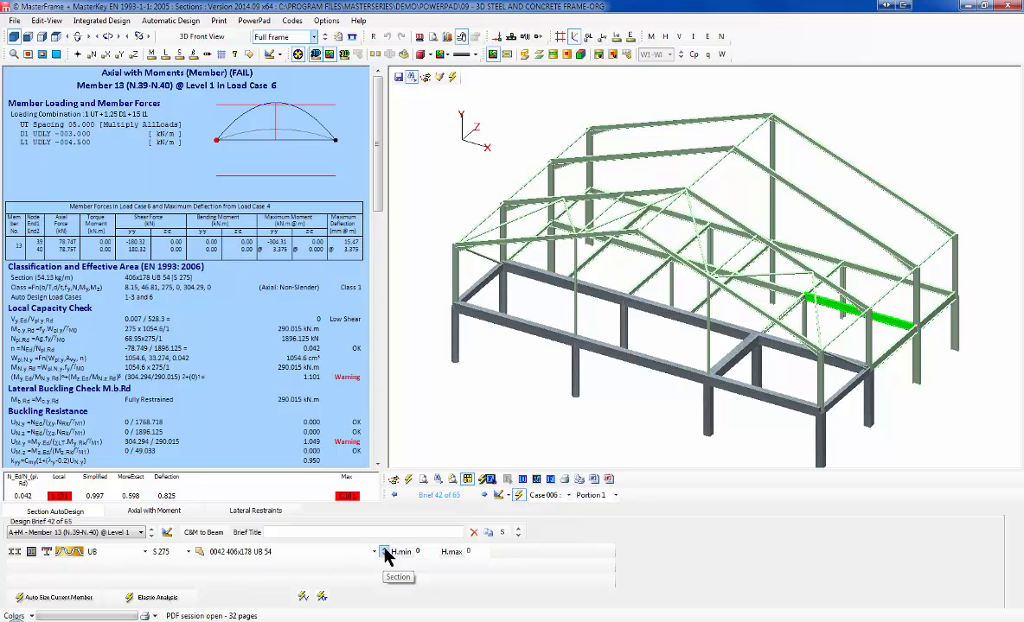
left_click(385, 548)
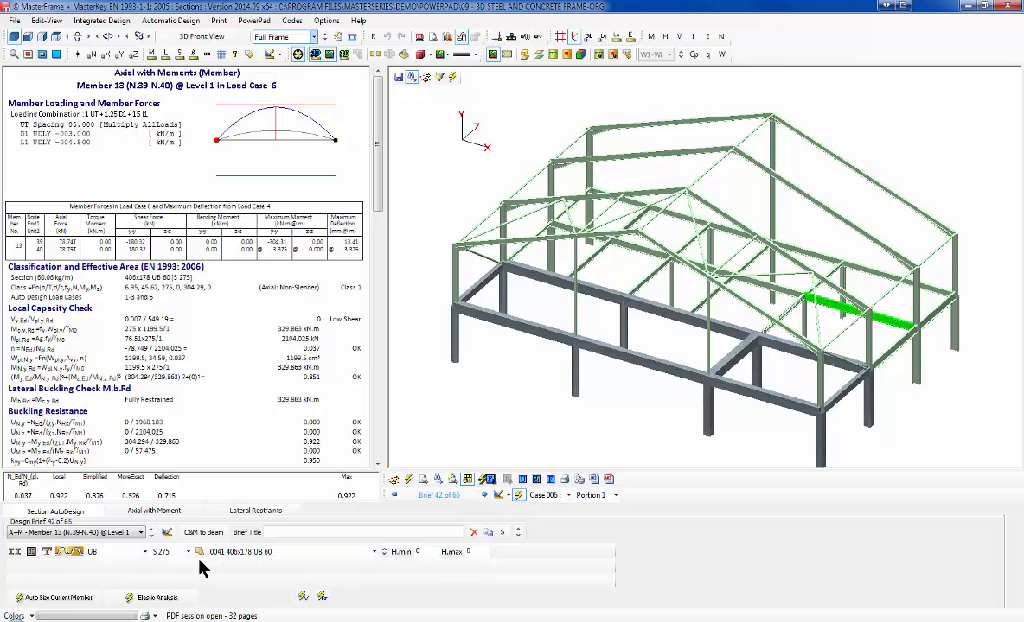
left_click(257, 559)
left_click(58, 598)
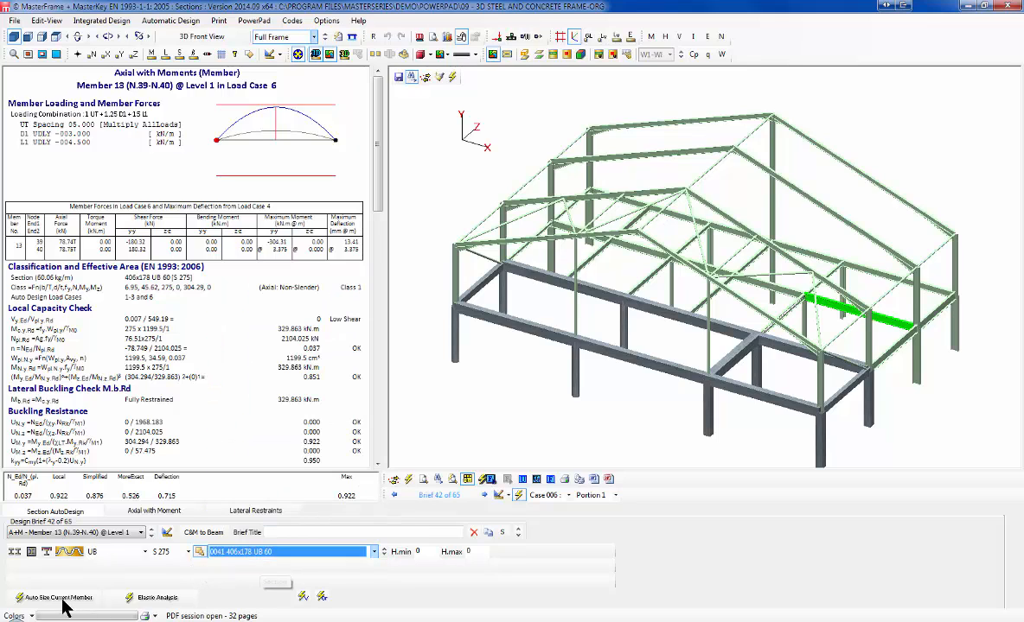
left_click(58, 598)
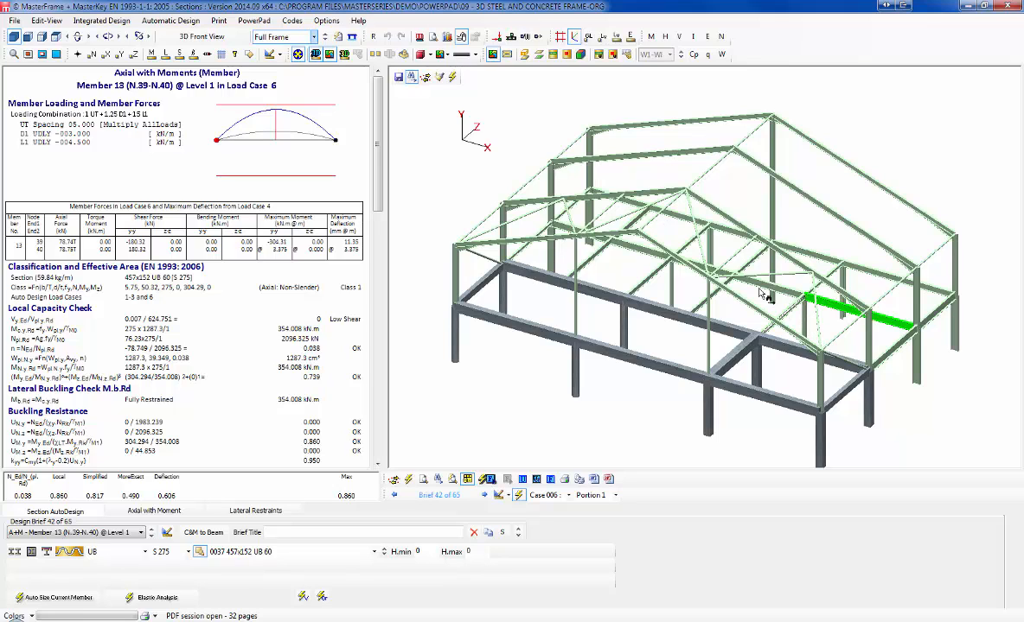
Step: Select diagonal member 53 and show the frame as a rotated wireframe
left_click(708, 270)
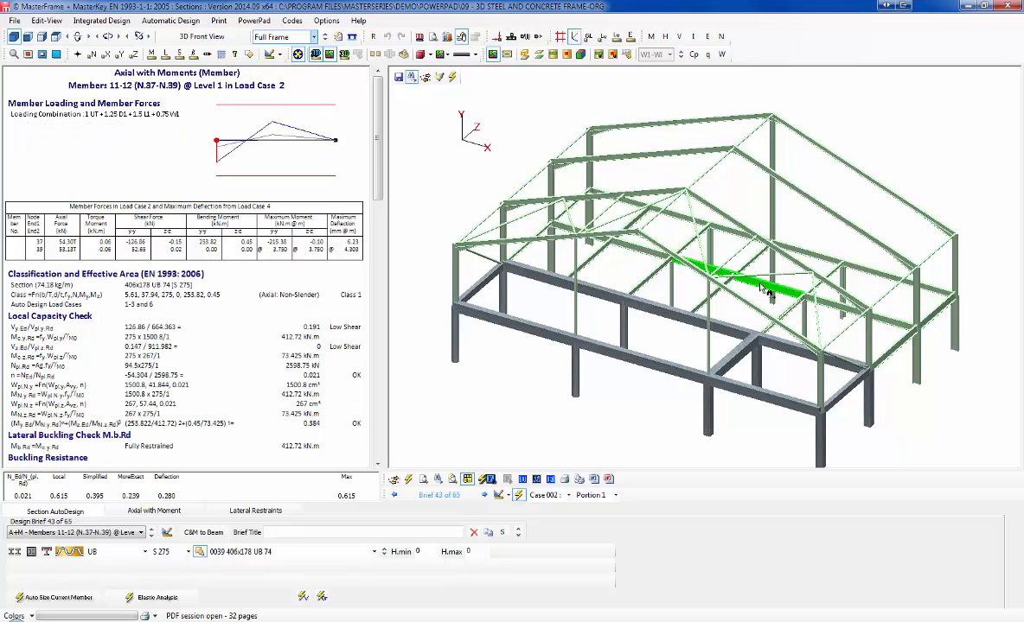
left_click(698, 221)
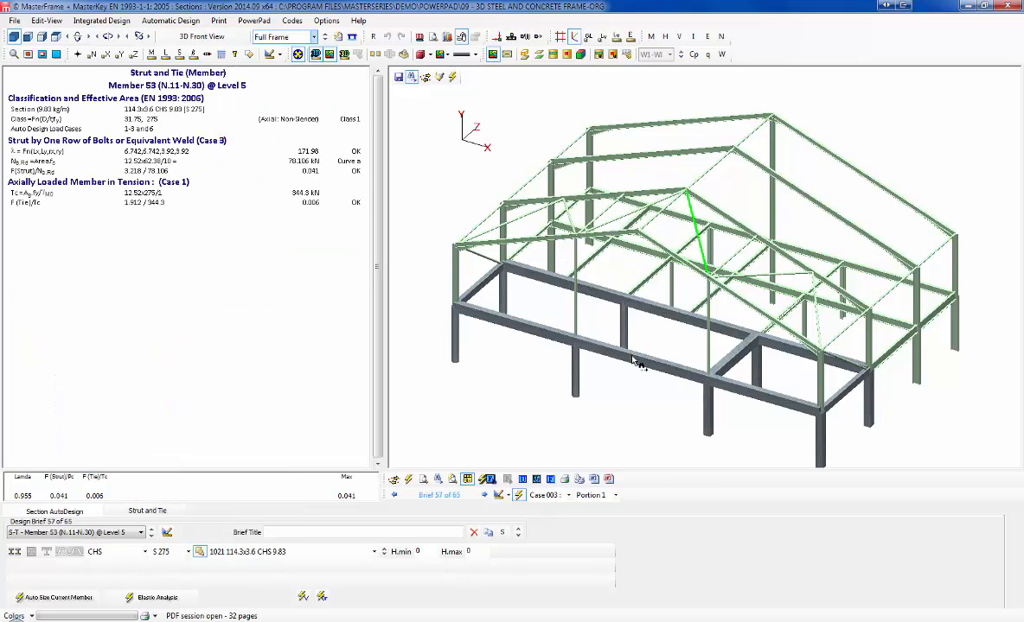
left_click(316, 54)
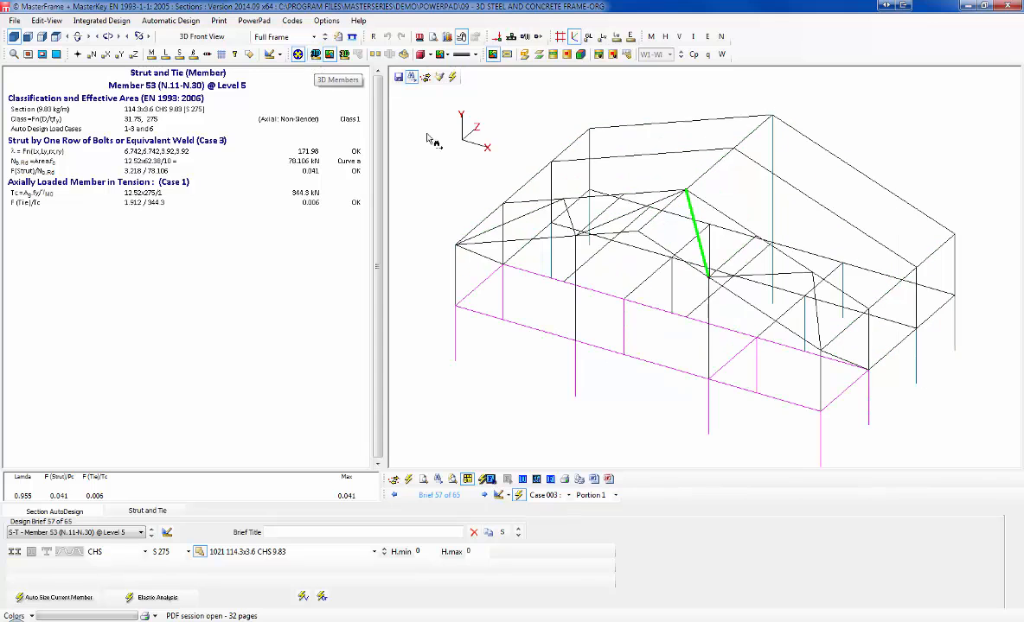
left_click_drag(638, 308, 554, 292)
middle_click_drag(554, 285, 554, 284)
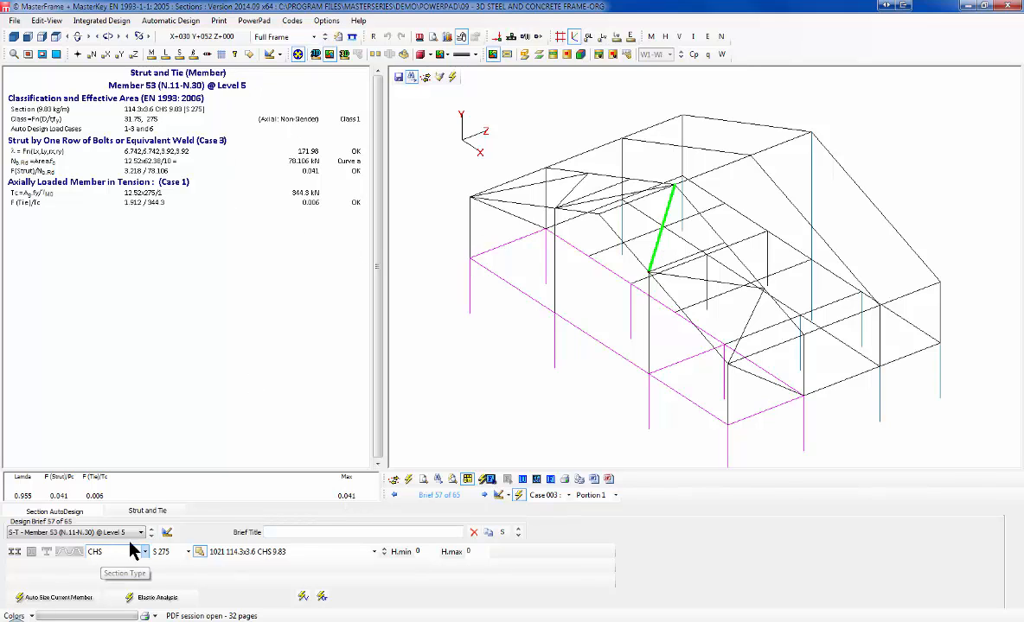
Step: Change member 53 to the 88.9x3 CHS 6.36 section and show its strut-and-tie settings
left_click(245, 560)
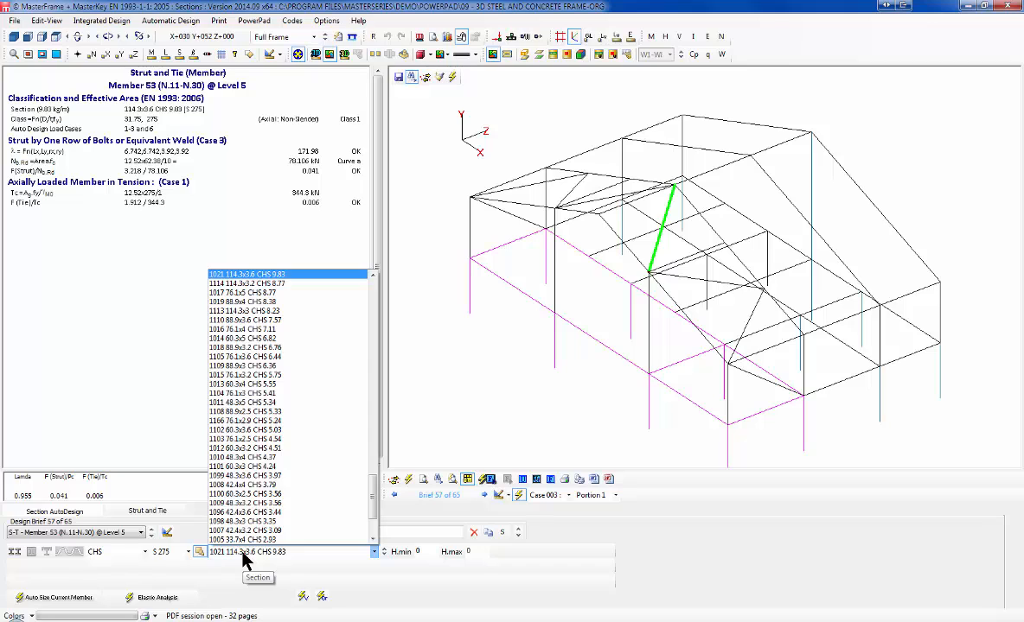
left_click(260, 367)
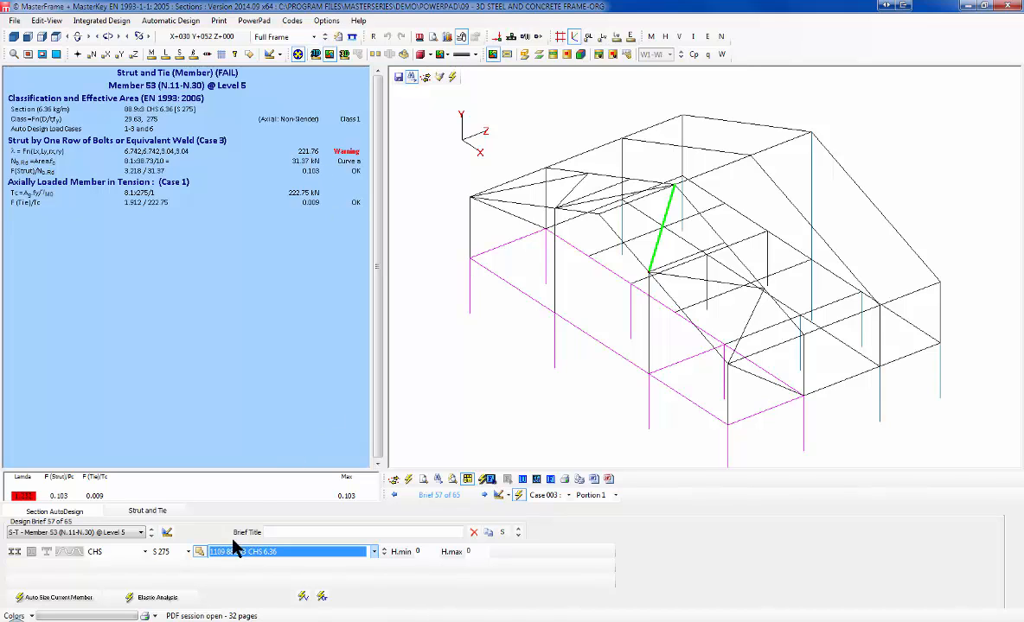
left_click(133, 509)
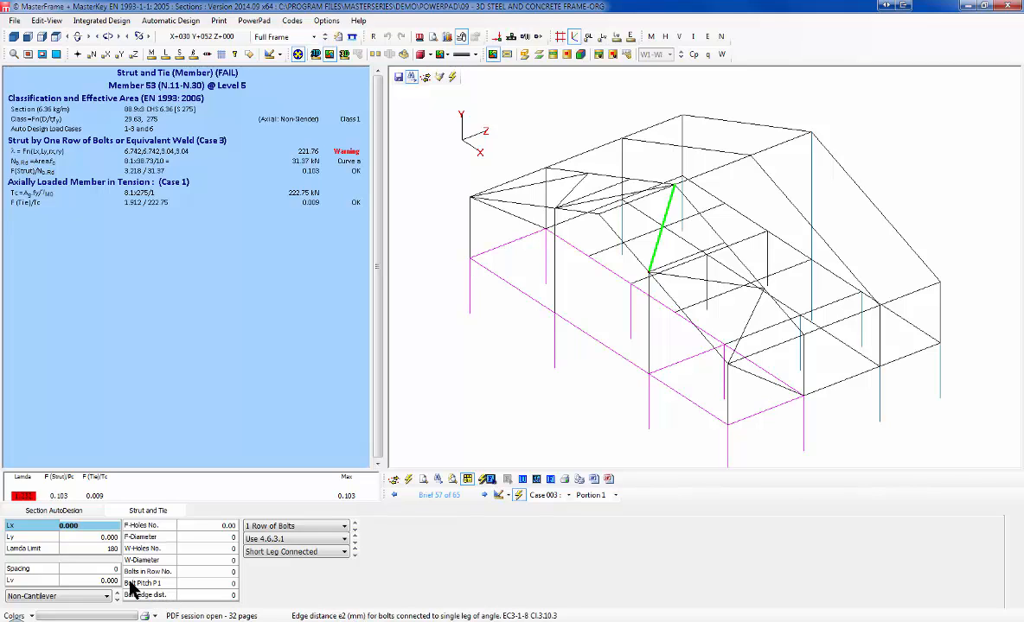
Step: Set member 53's slenderness limit to 250 with 2 rows of bolts, then select member 32
left_click(84, 545)
left_click_drag(85, 546, 37, 539)
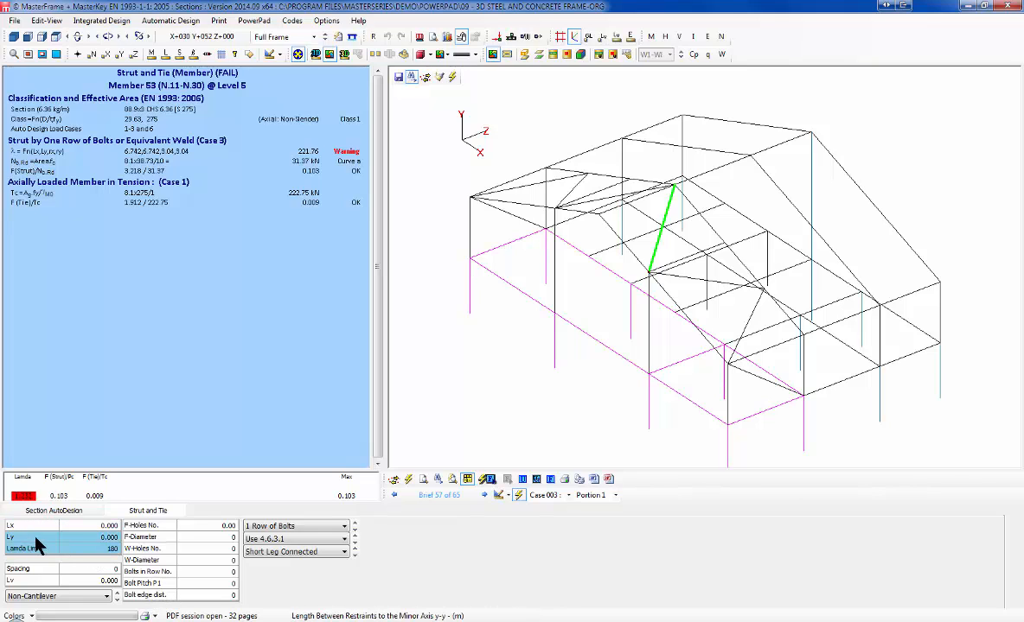
left_click(57, 548)
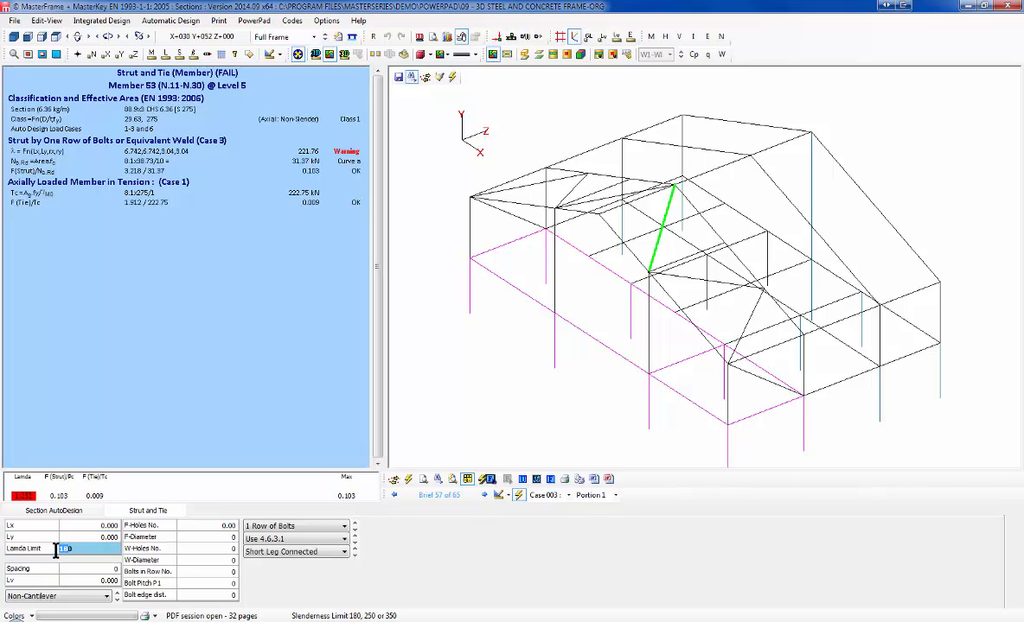
type("250")
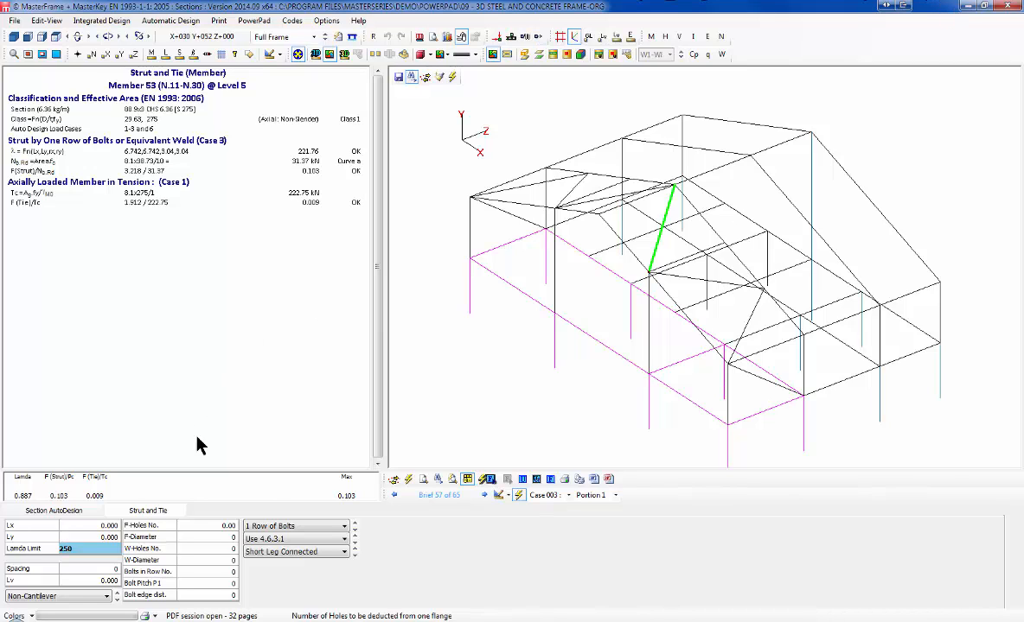
left_click(274, 527)
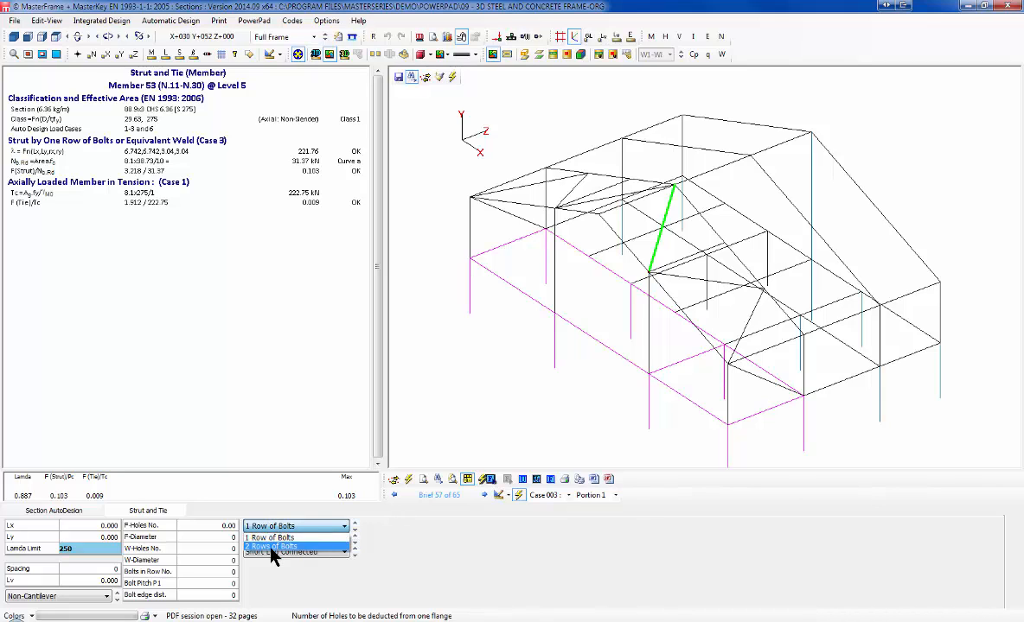
left_click(274, 551)
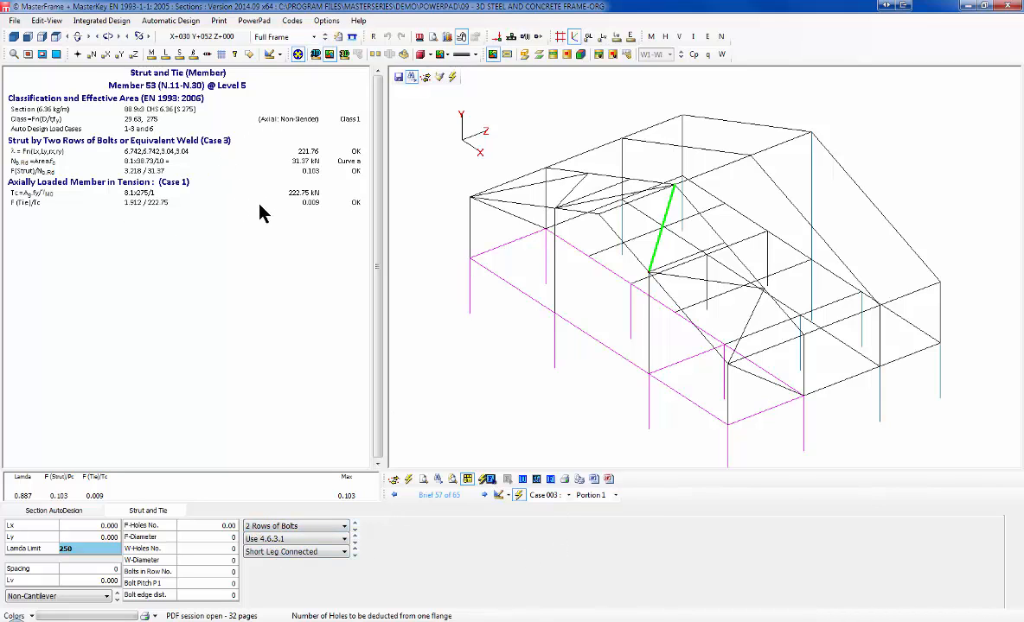
left_click(55, 510)
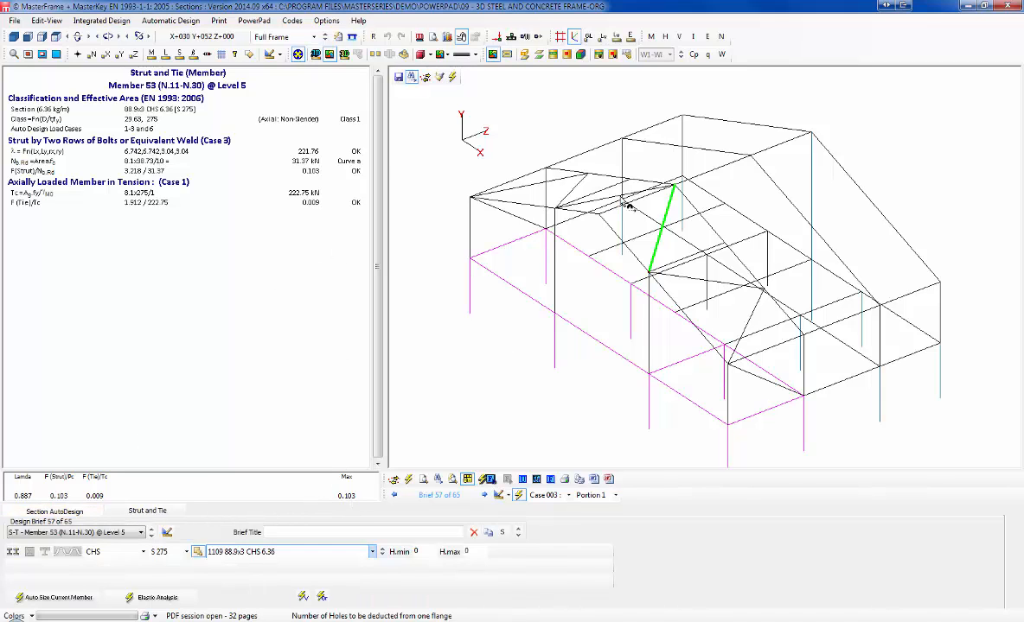
left_click(845, 381)
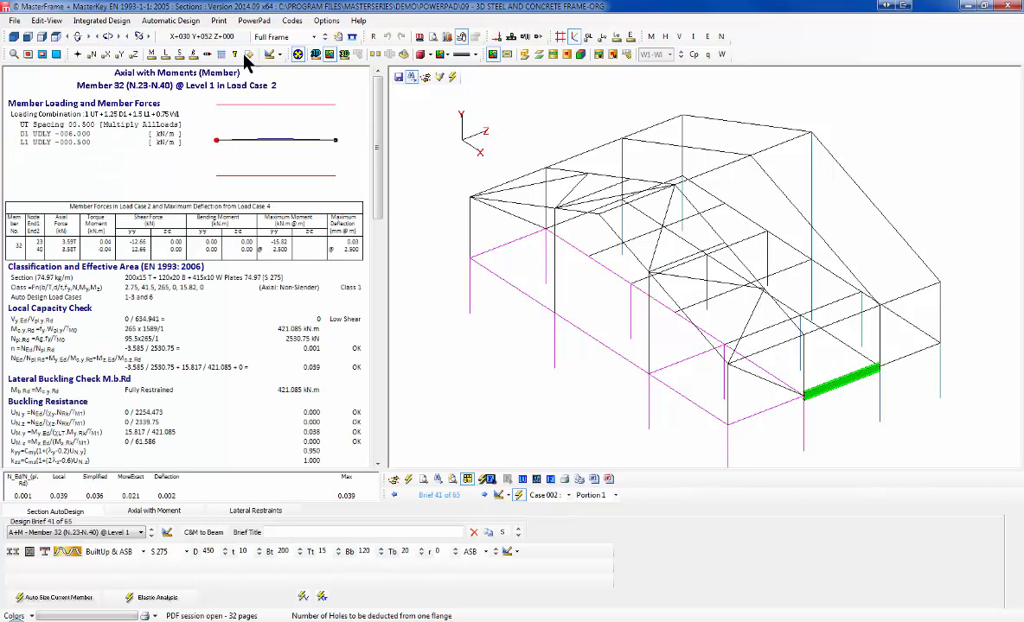
Step: Show the Plan at Level 1 view and select beam members 11-12
left_click(283, 36)
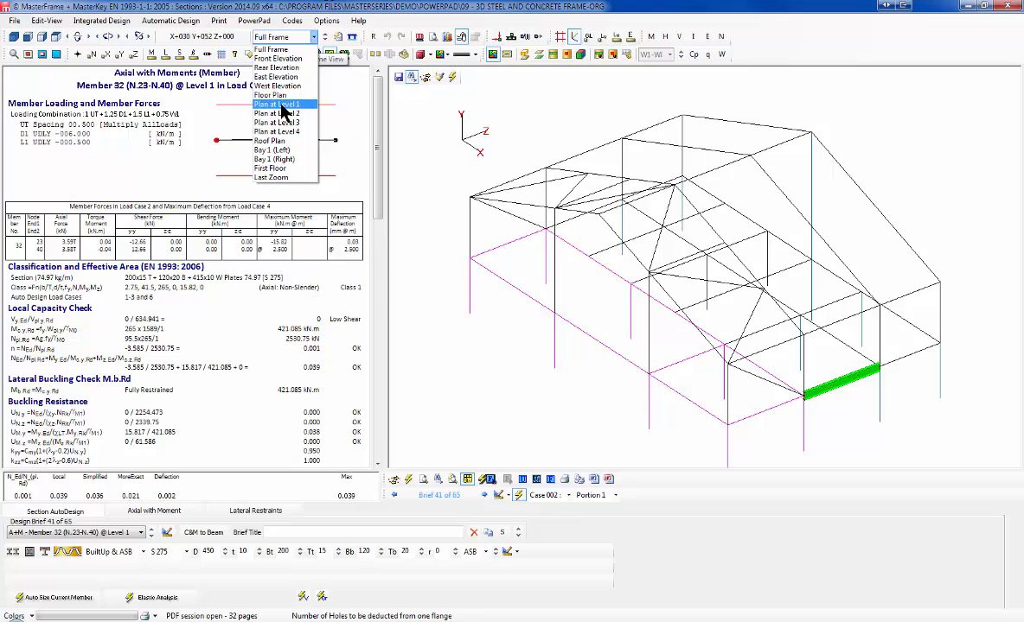
left_click(277, 104)
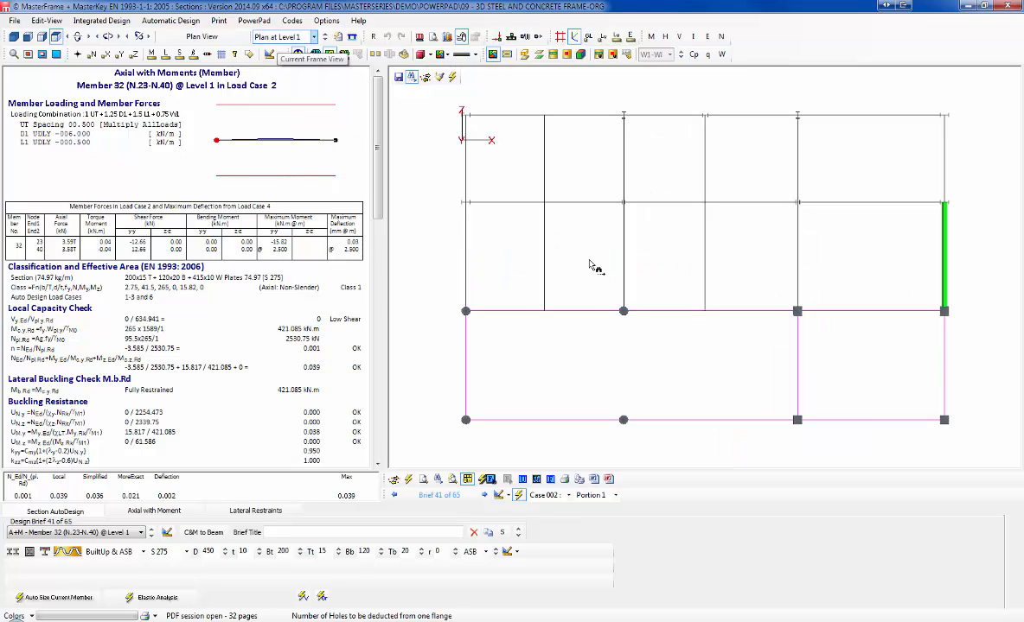
left_click(643, 204)
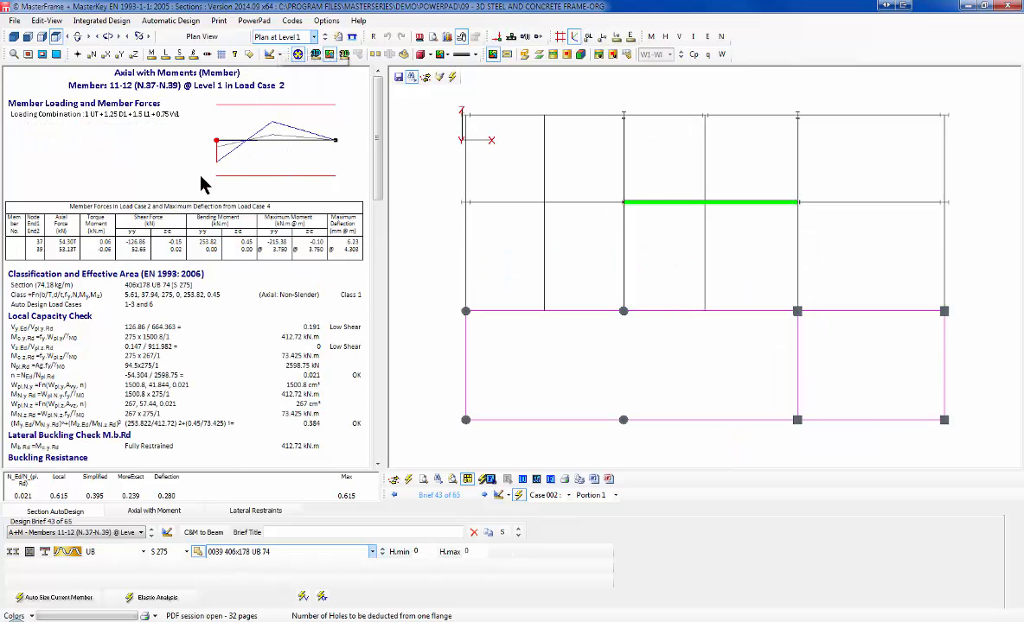
Step: Set the effective length of members 11-12 to 1.00 L
left_click(237, 512)
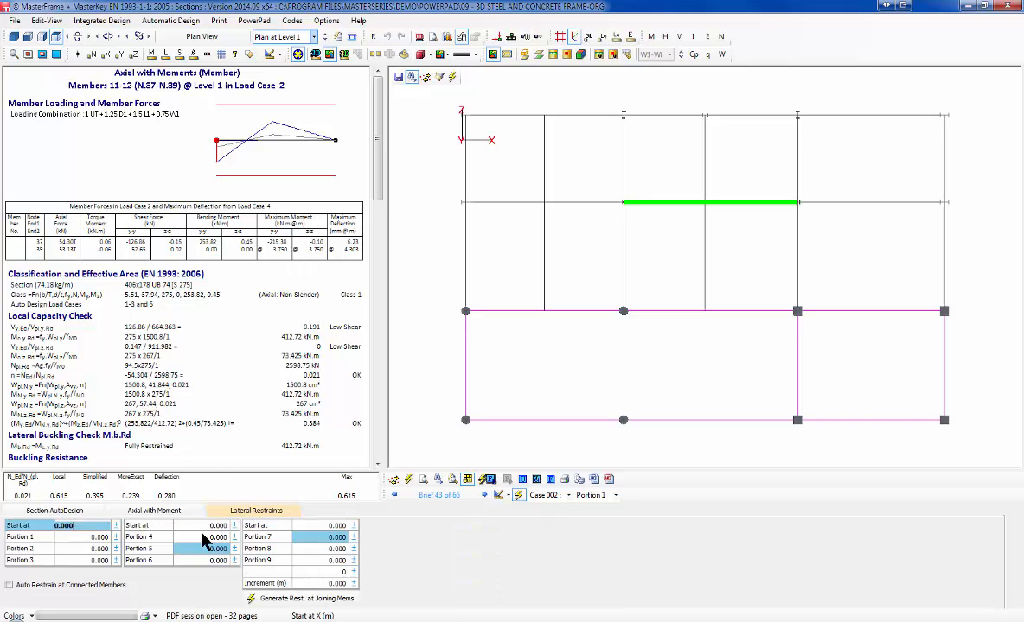
left_click(154, 511)
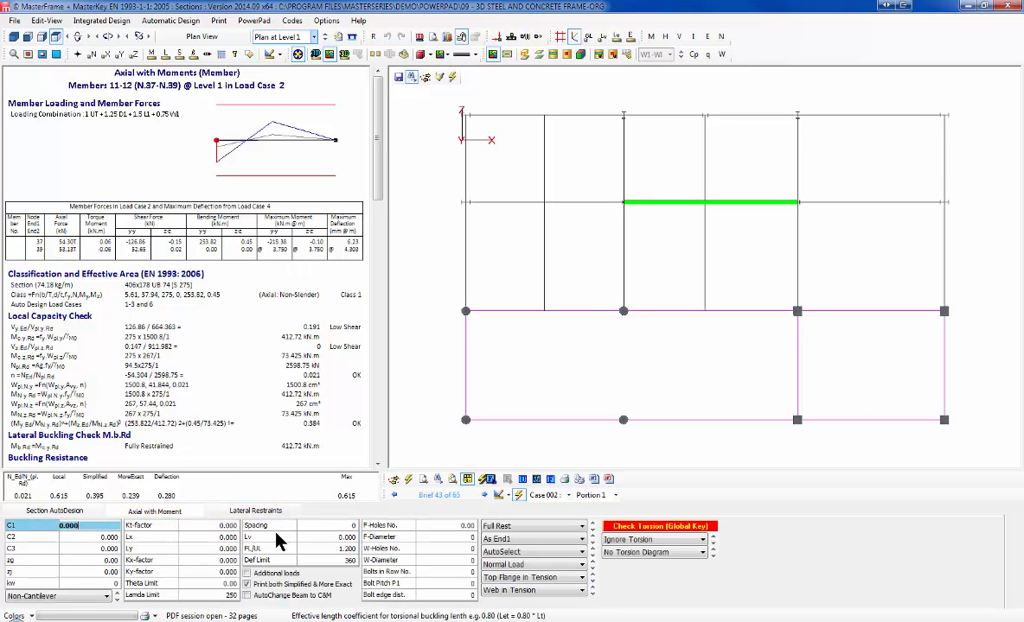
left_click(498, 527)
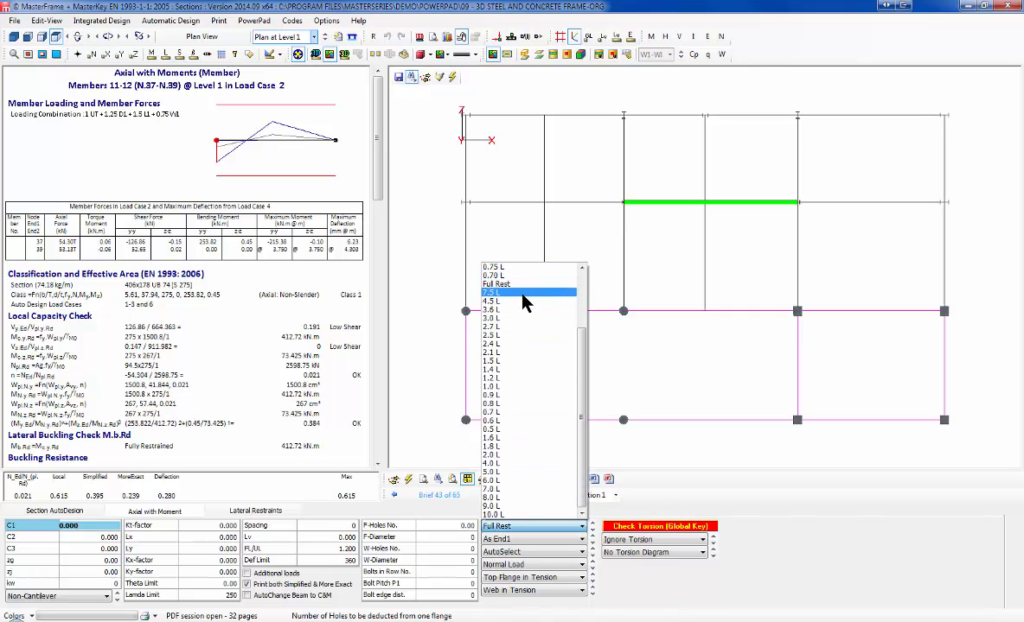
scroll(523, 294, "up", 3)
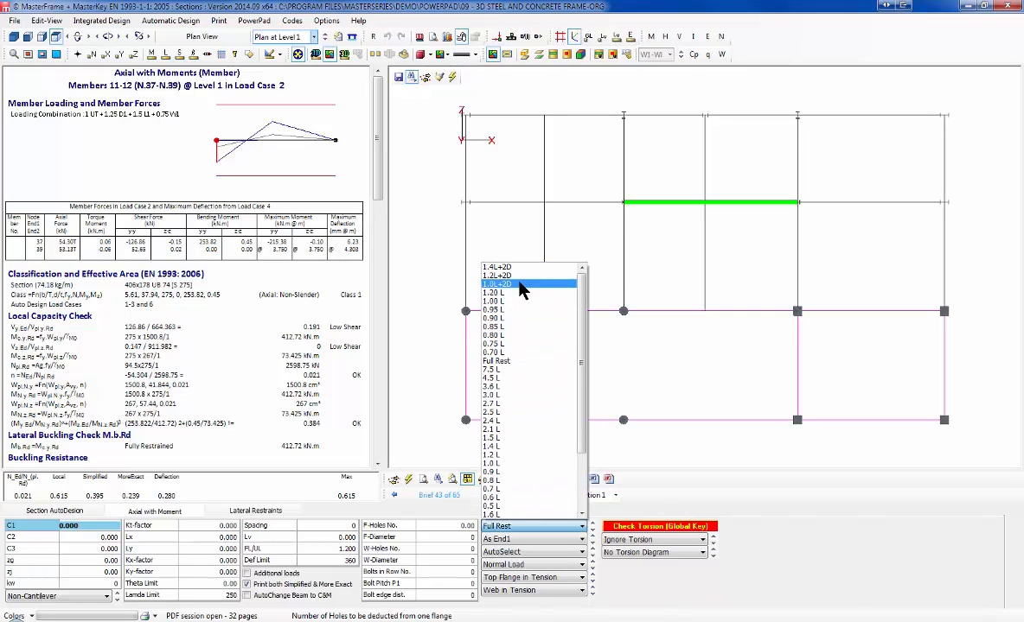
left_click(518, 301)
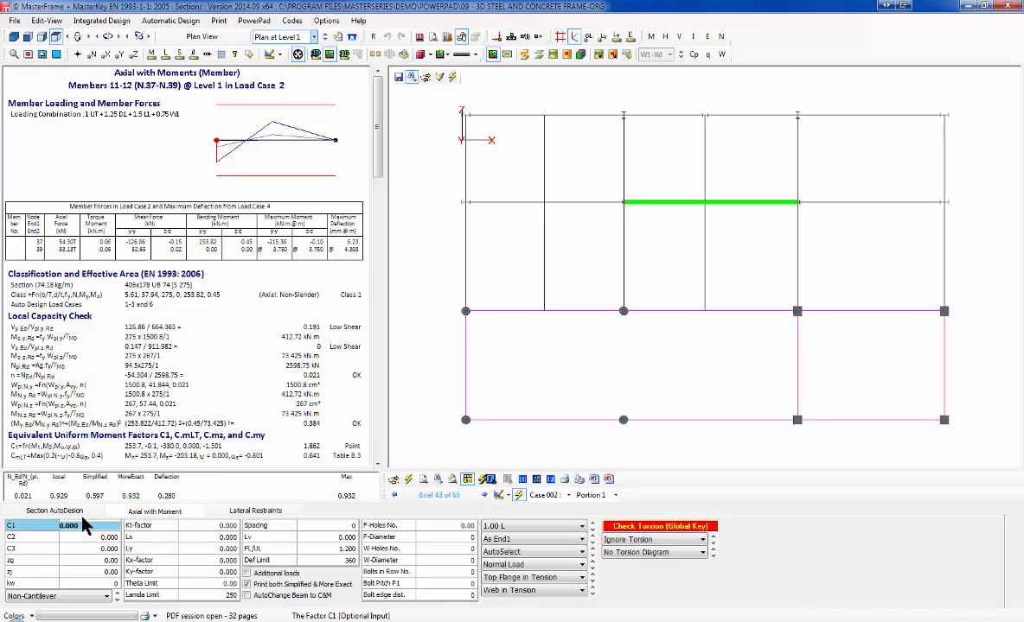
Step: Tick Auto Restrain at Connected Members for the beam's lateral restraints
left_click(54, 511)
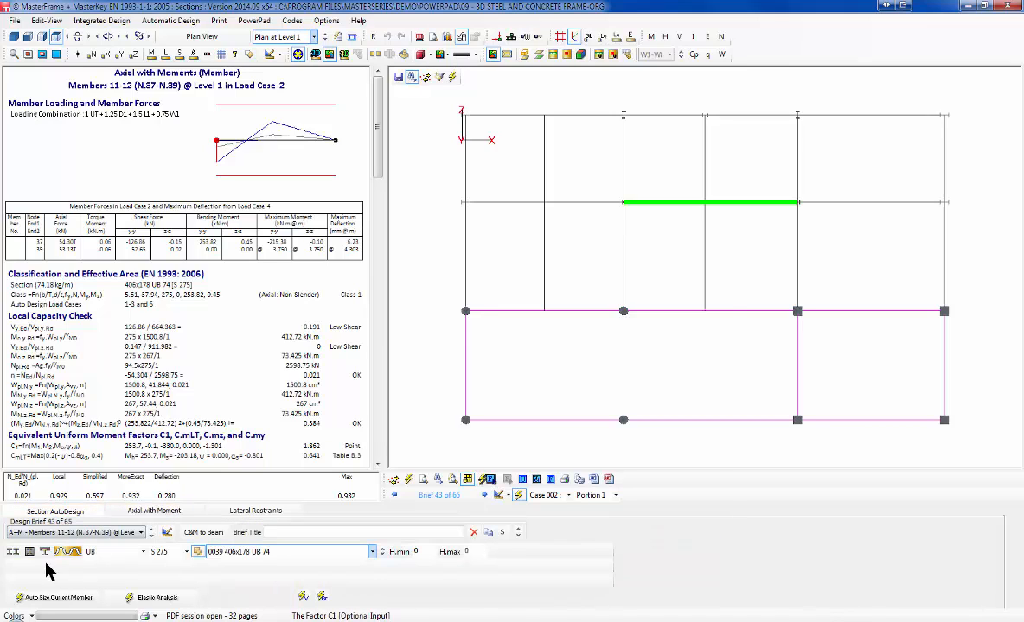
left_click(240, 514)
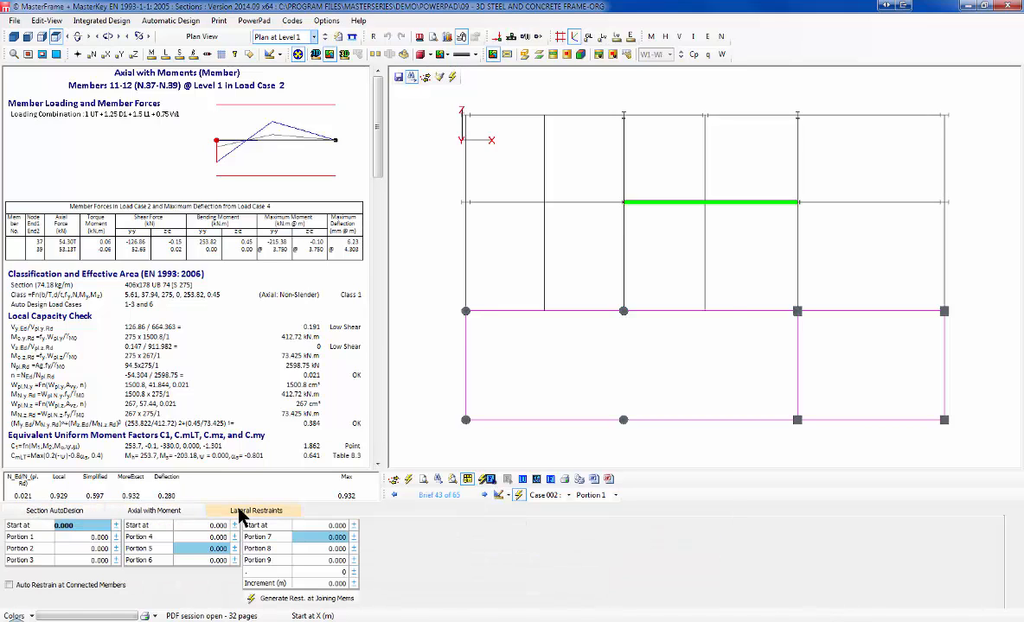
left_click(9, 586)
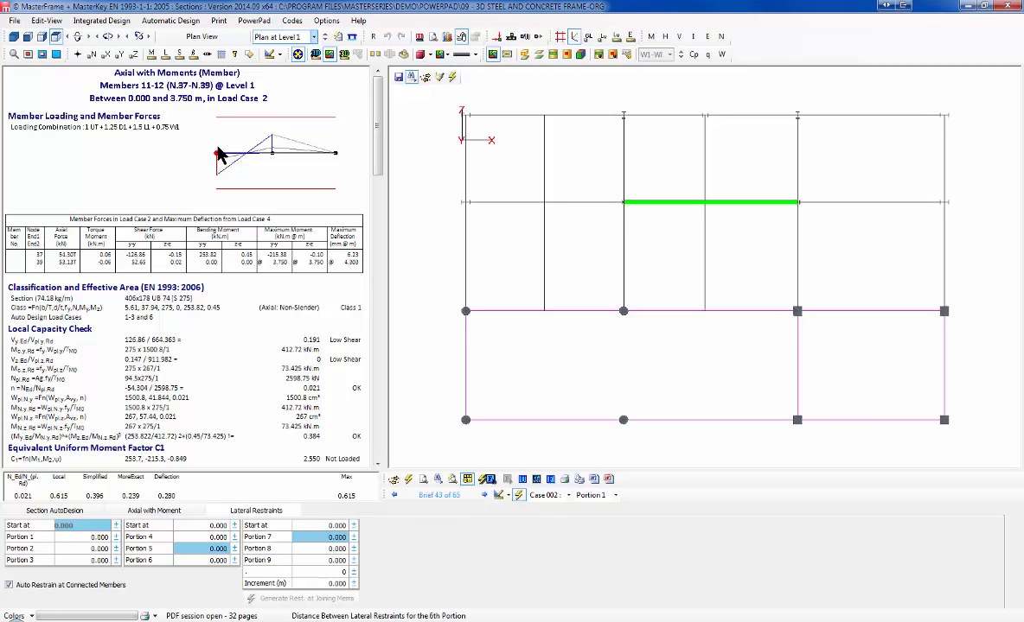
Step: Check the 3.750–8.000 m beam portion and auto-size members 11-12 in S 275
left_click(302, 158)
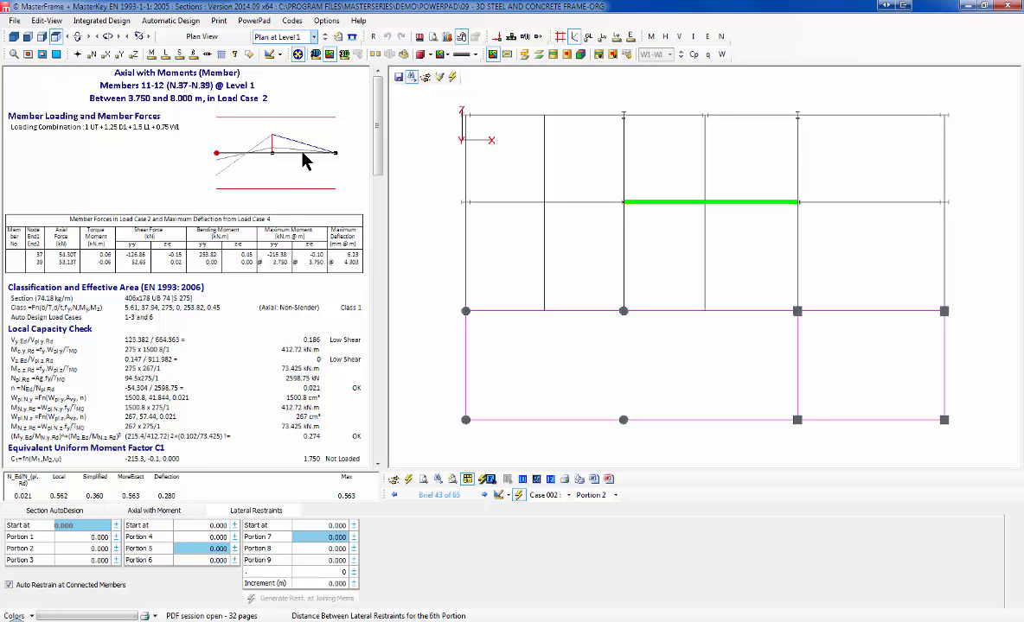
left_click(54, 510)
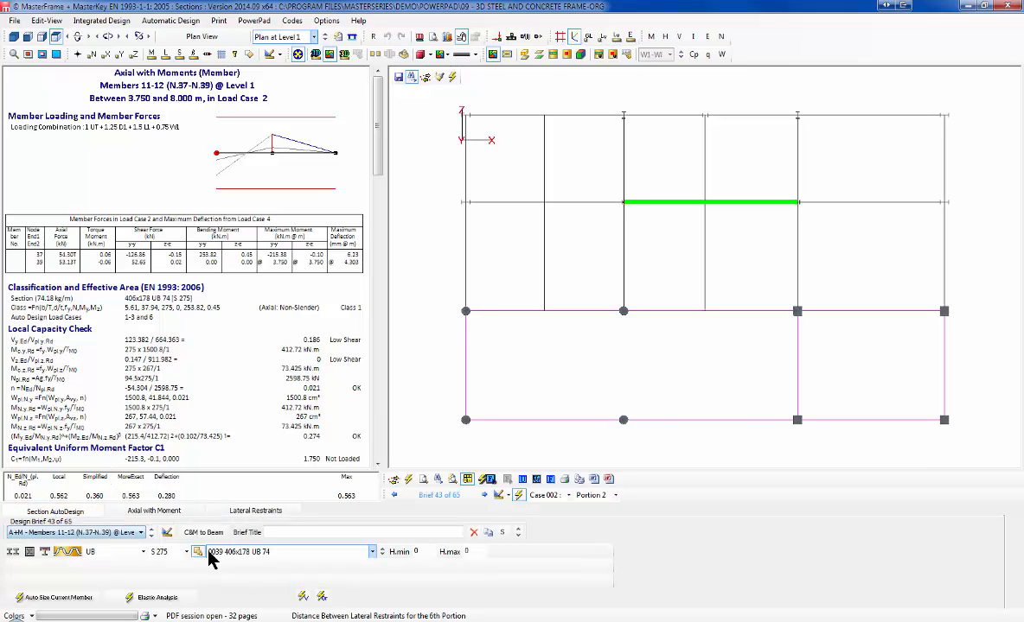
left_click(53, 598)
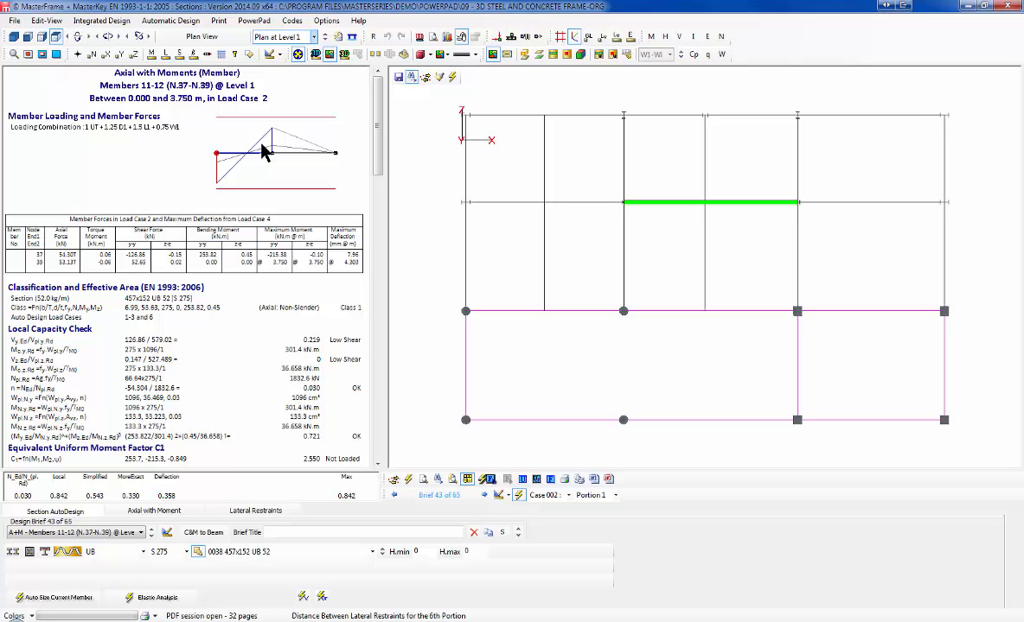
left_click(186, 552)
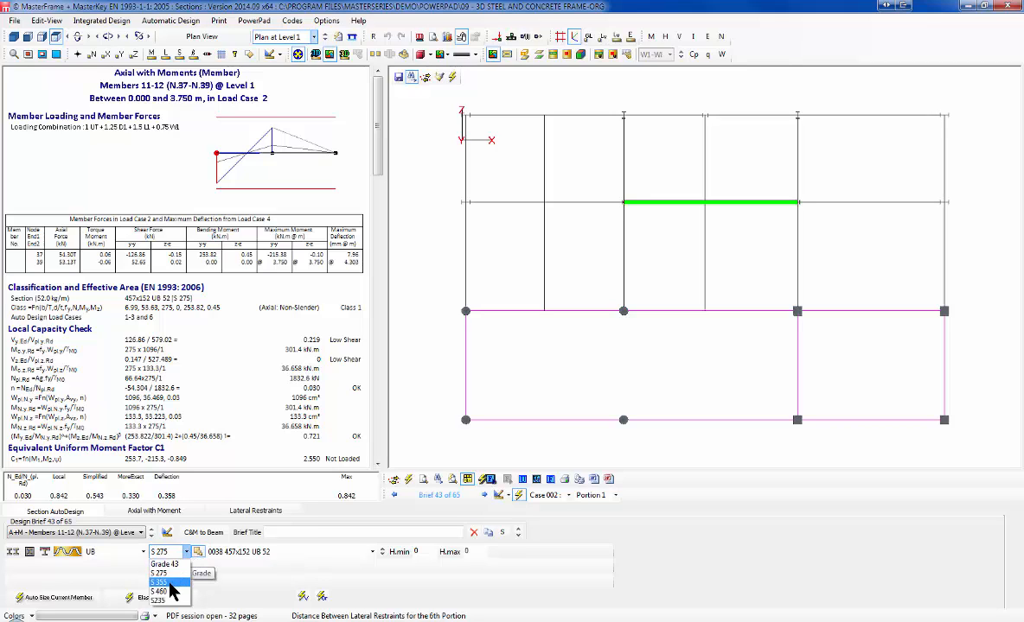
left_click(172, 574)
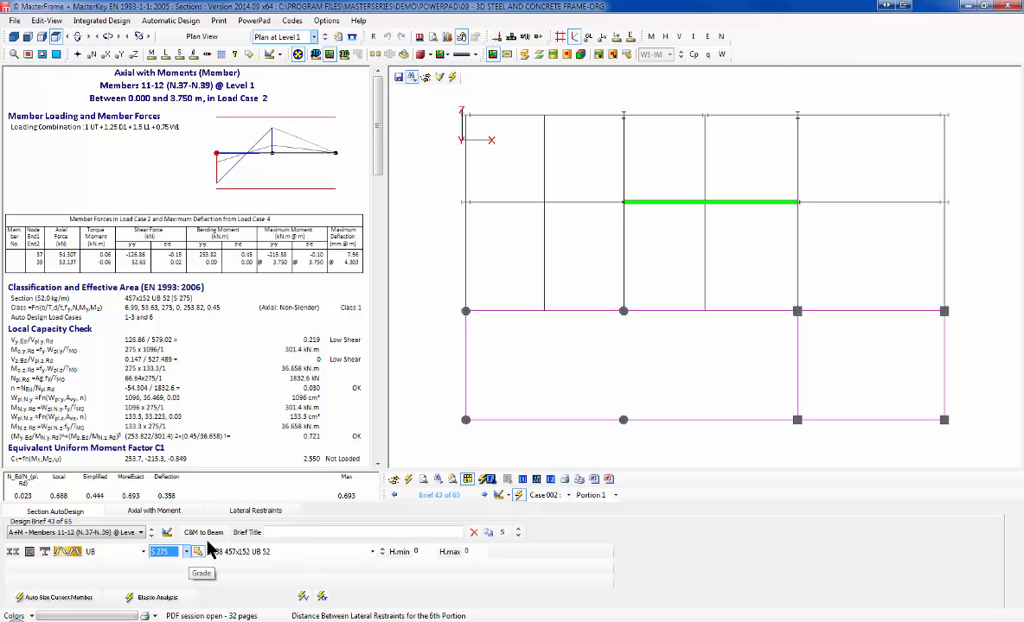
left_click(48, 598)
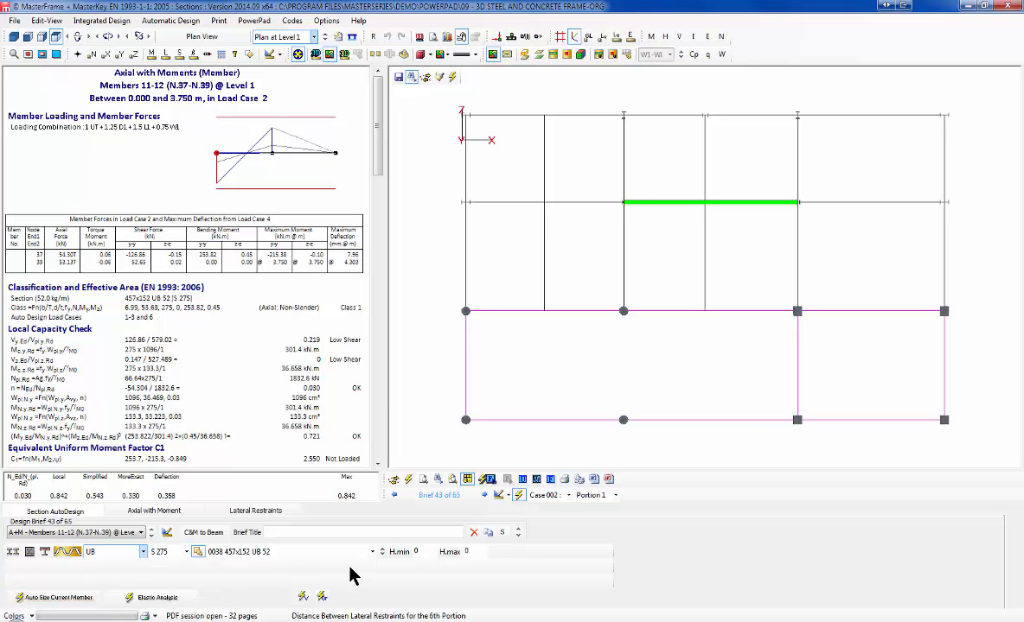
Step: Try lighter UB sections, then auto-size in S 355 to 356x171 UB 45 and close
left_click(383, 554)
left_click(383, 554)
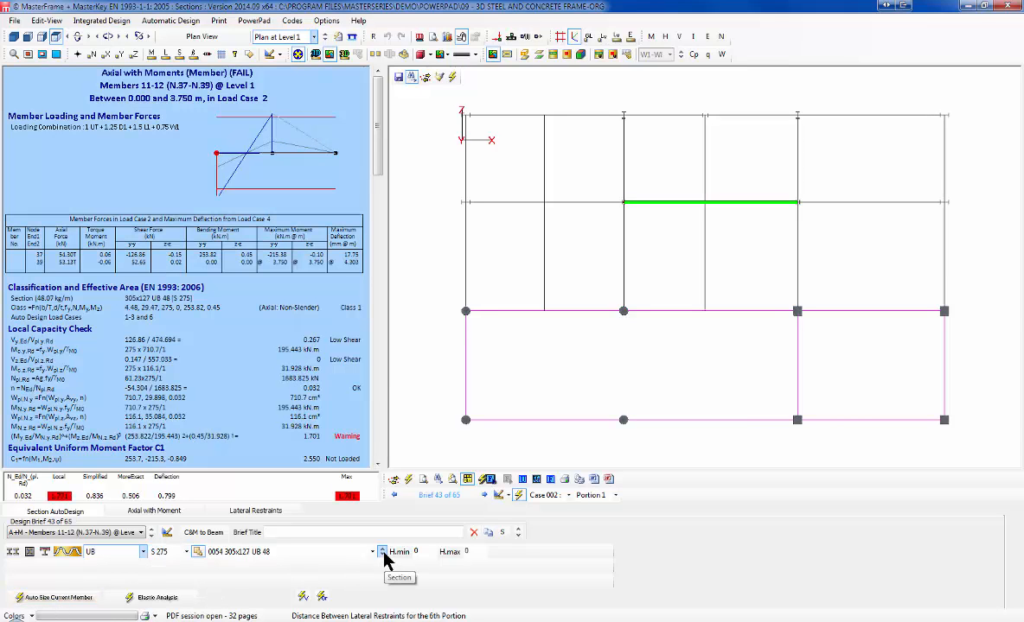
left_click(383, 554)
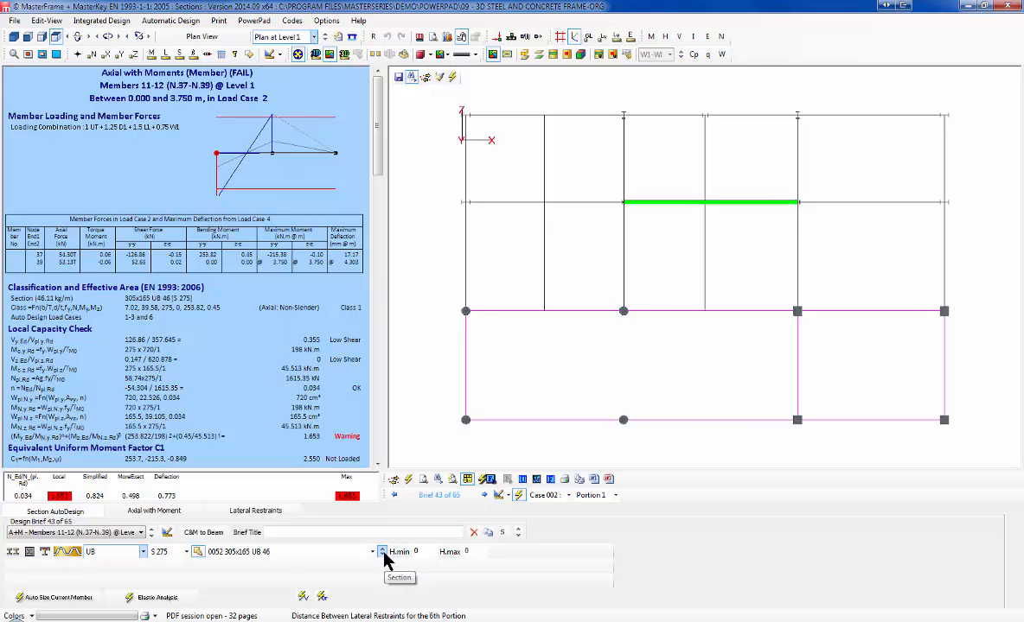
left_click(166, 552)
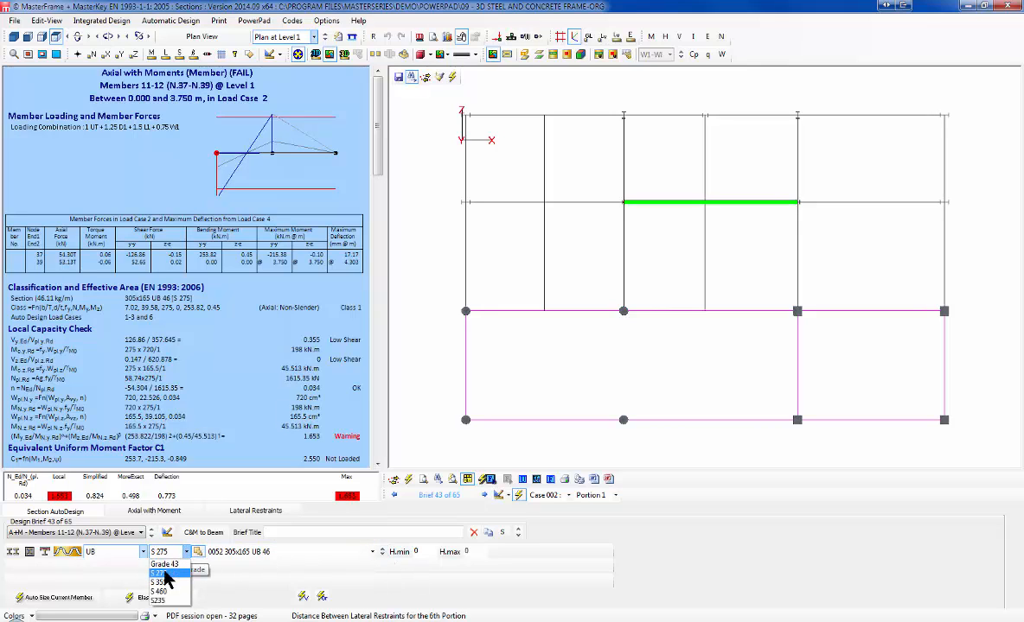
left_click(161, 582)
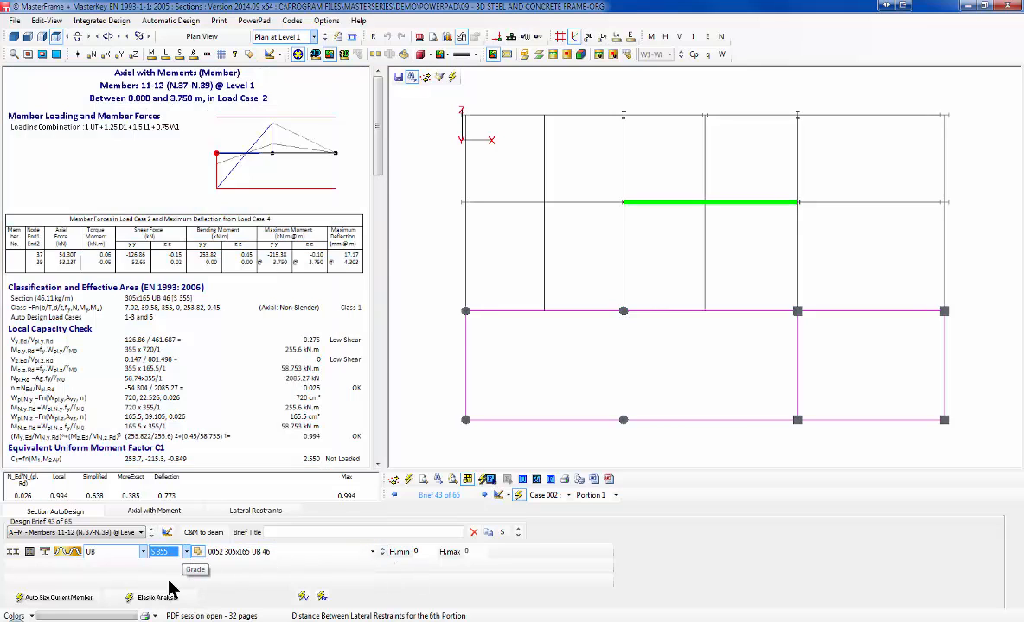
left_click(21, 599)
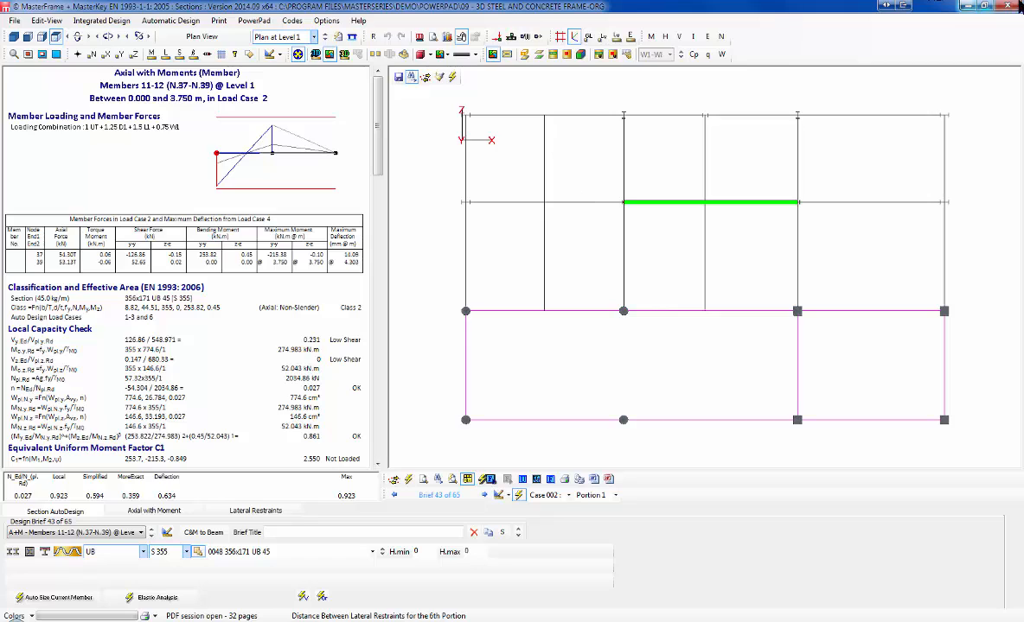
left_click(1008, 6)
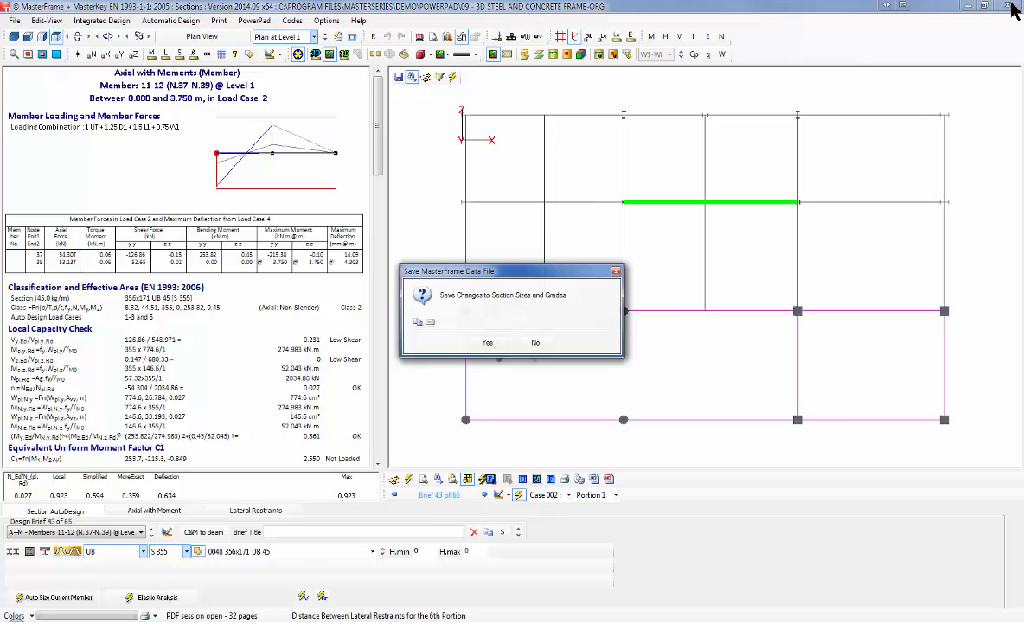
Step: Decline saving the section size changes and the frame file
left_click(534, 343)
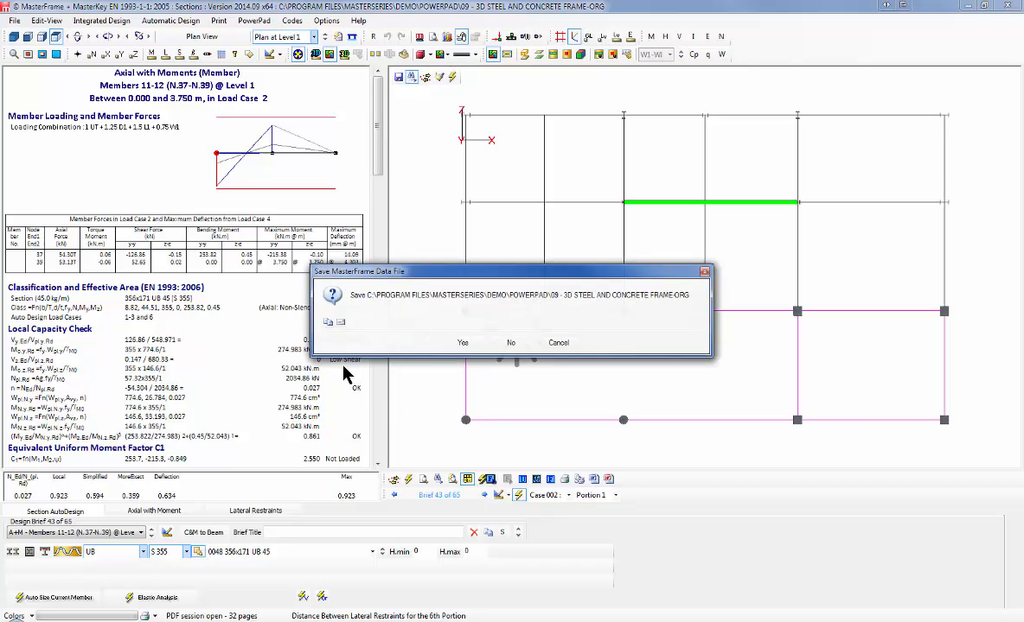
left_click(462, 342)
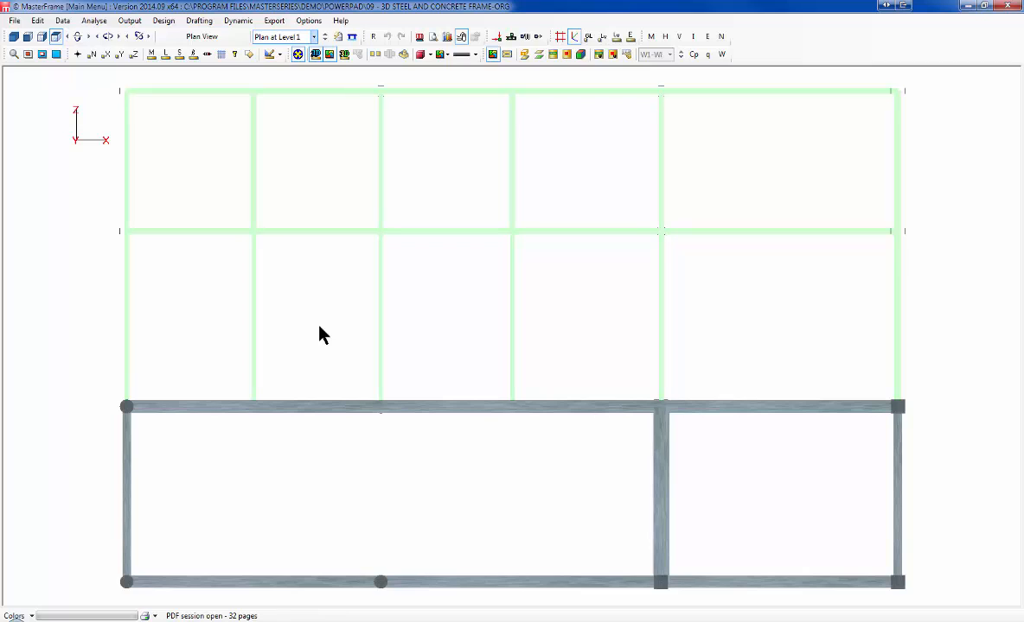
left_click(13, 21)
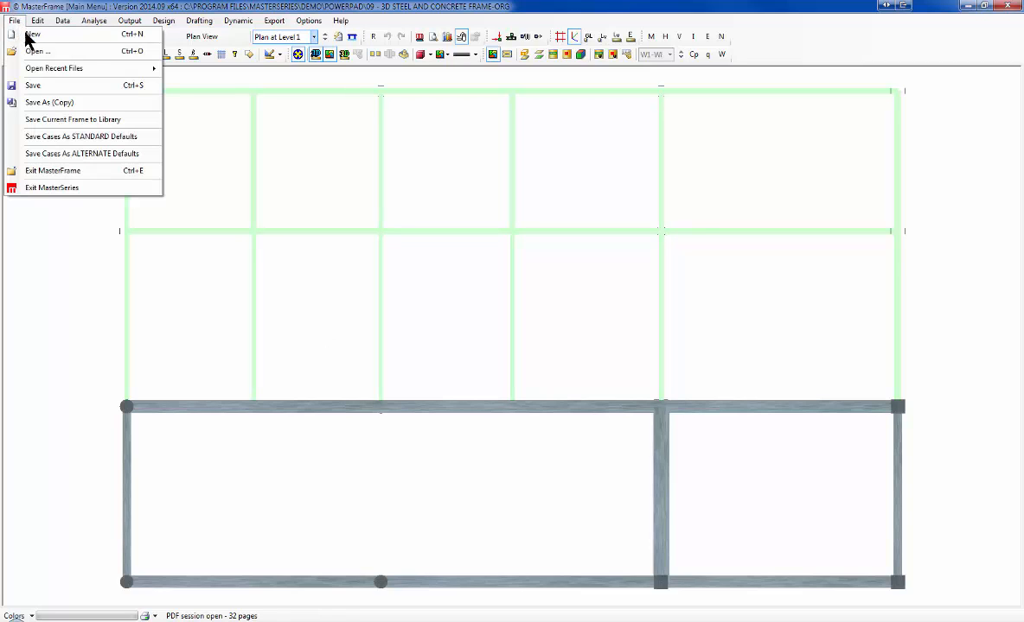
left_click(14, 22)
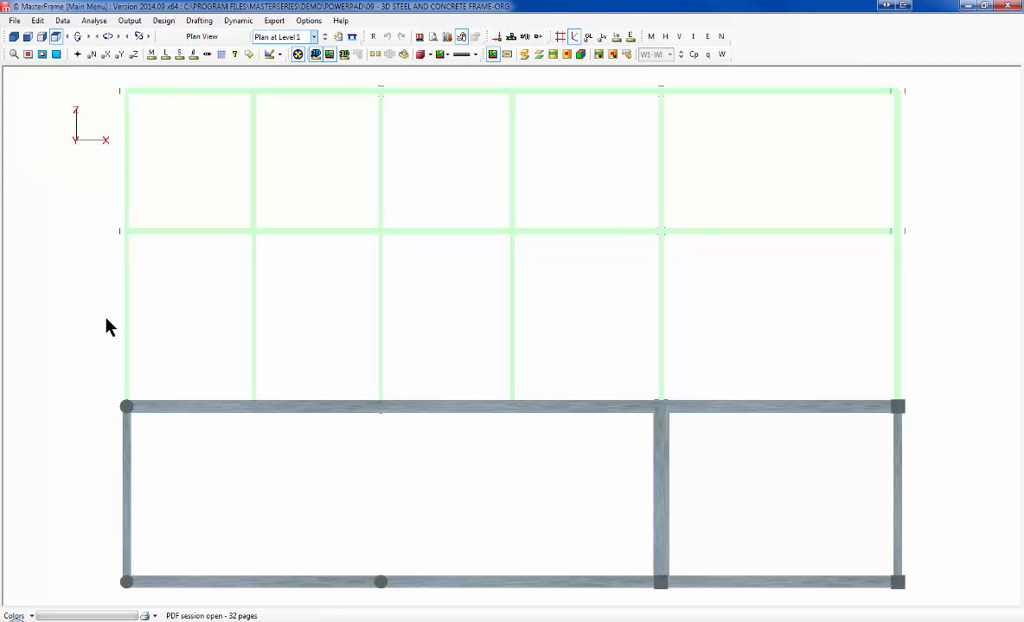
Step: Show the full frame in a 3D view
left_click(14, 38)
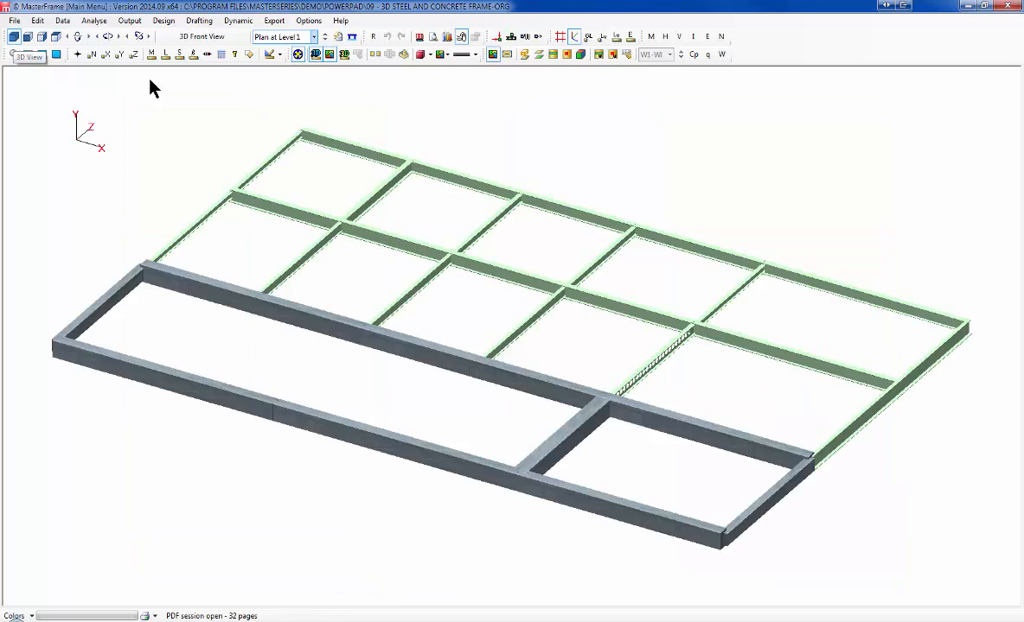
left_click(299, 38)
left_click(303, 50)
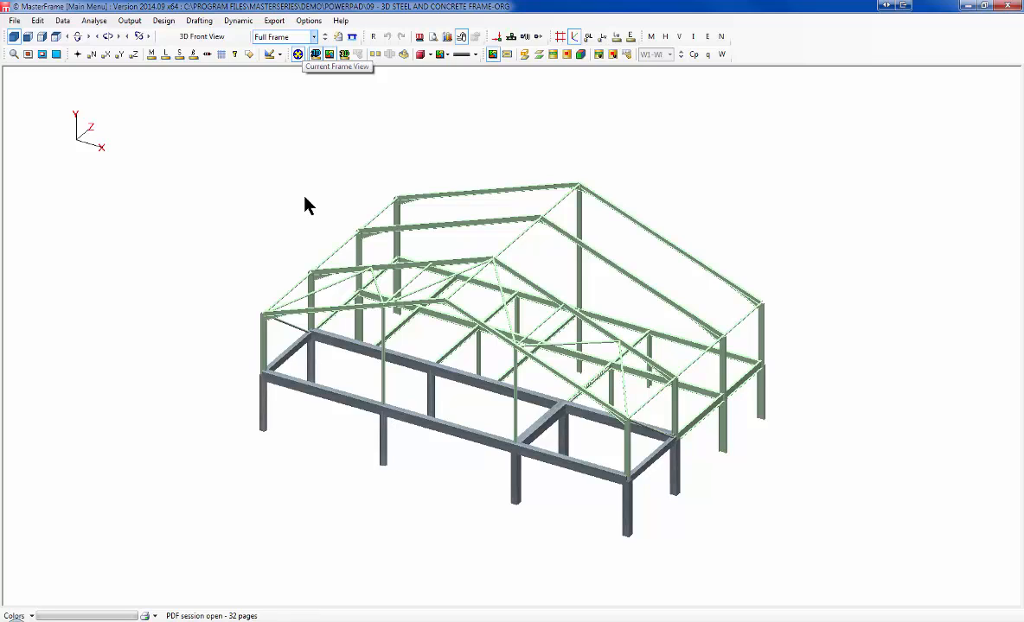
Step: Launch Connections Design from the Design menu
left_click(164, 20)
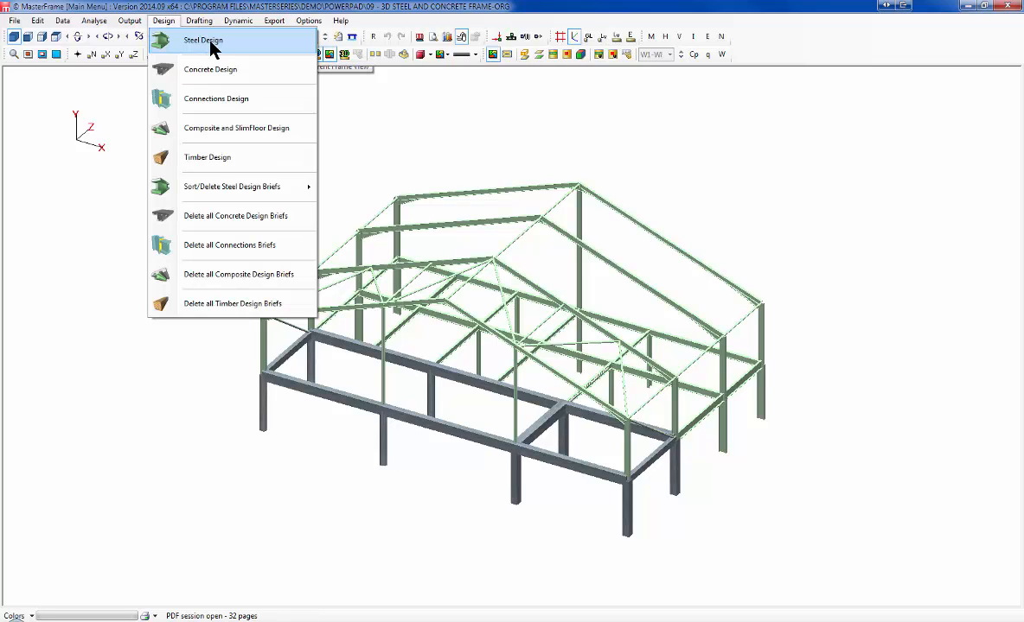
left_click(217, 99)
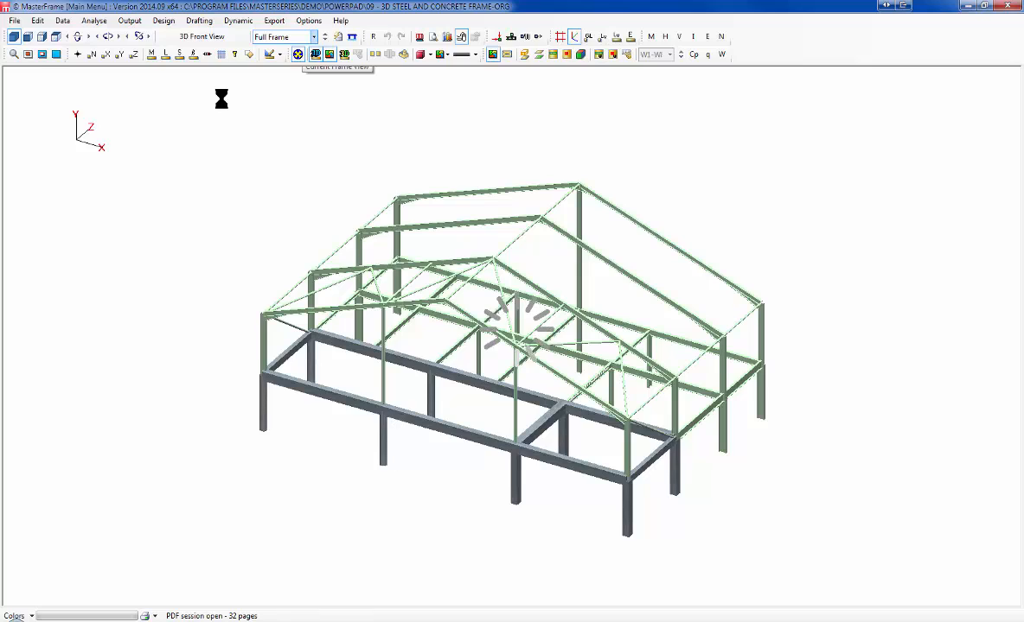
Step: Accept the Beam to Column Flange (Eaves) connection and pick the eaves joint at N.41, member 63
left_click(510, 347)
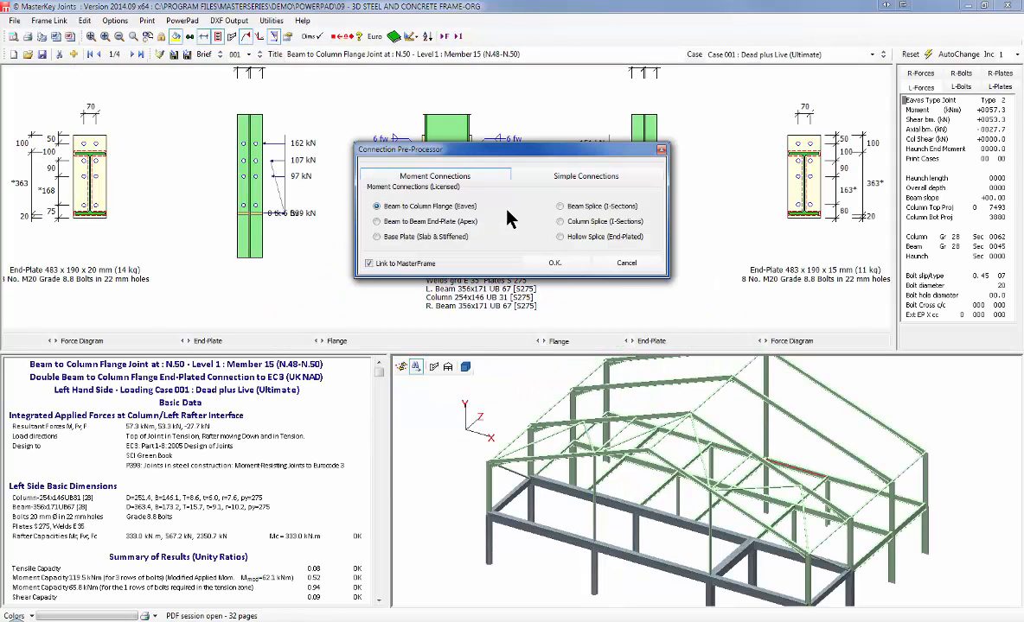
left_click(549, 263)
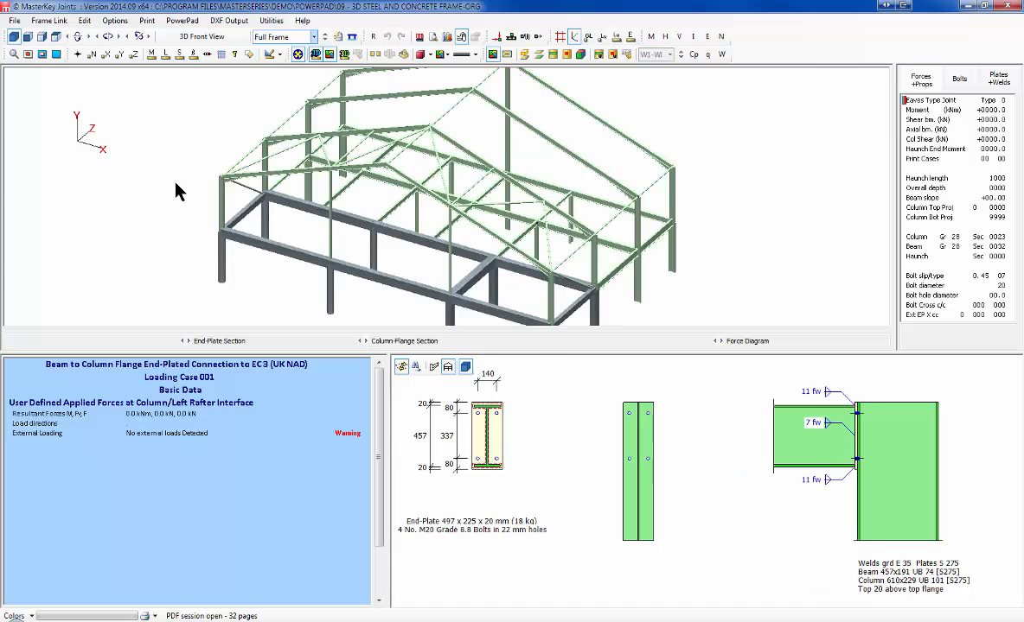
left_click(305, 93)
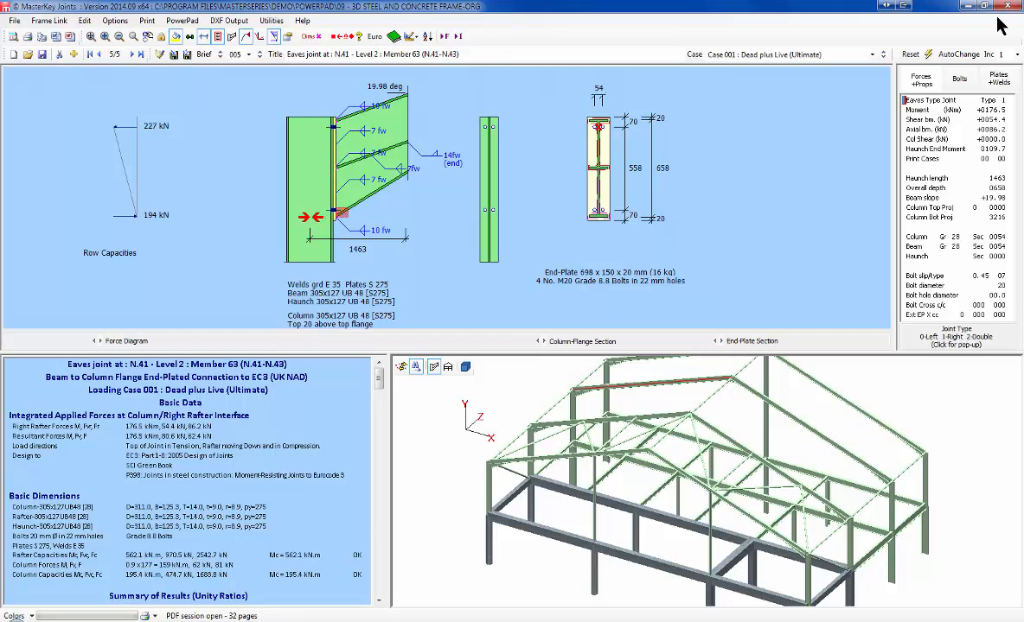
Step: Set the last bottom bolt group spacing to 110 mm
left_click(959, 80)
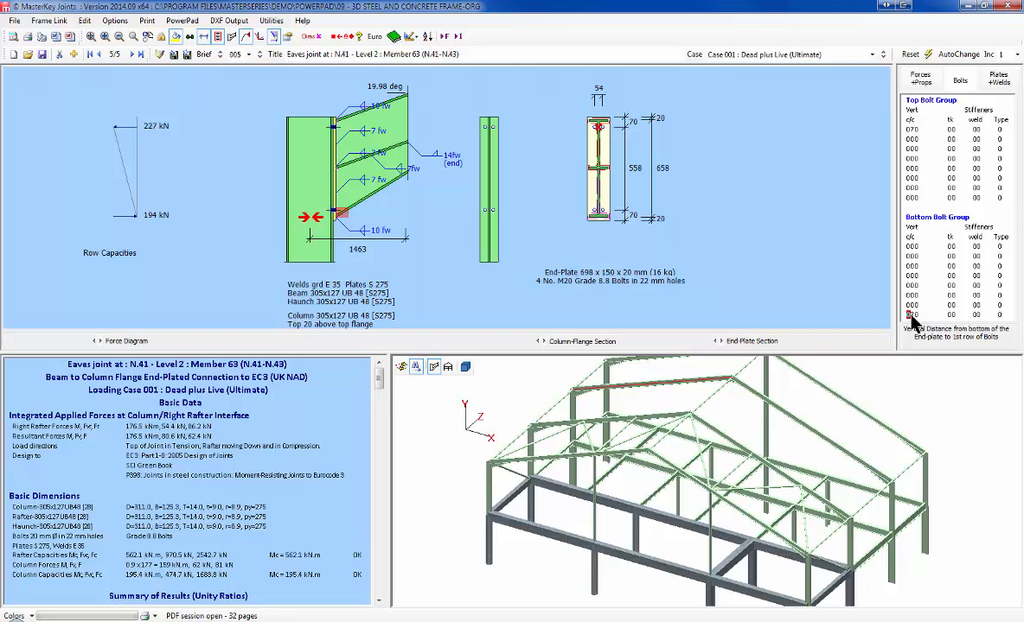
type("100")
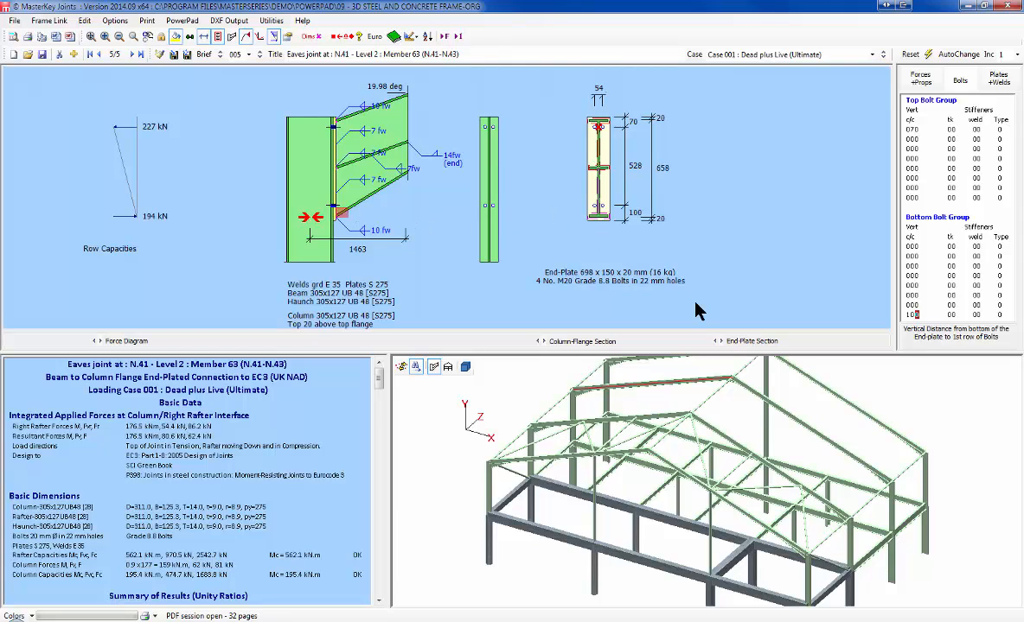
type("1")
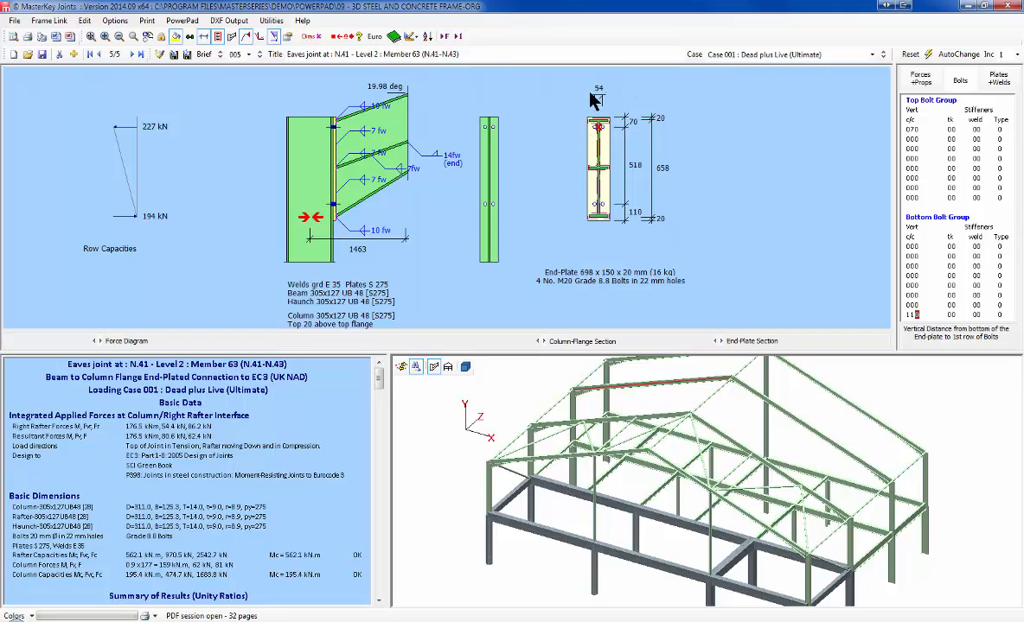
Step: Run the dimensional checks and view the failure symbol legend, then return to the bolt tables
left_click(337, 54)
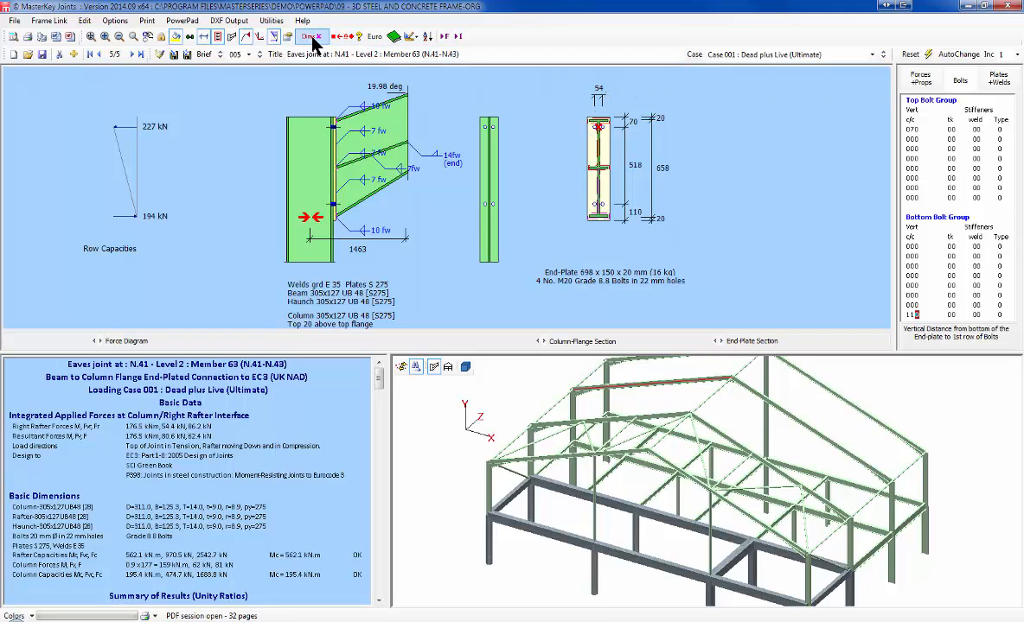
left_click(311, 37)
left_click(313, 39)
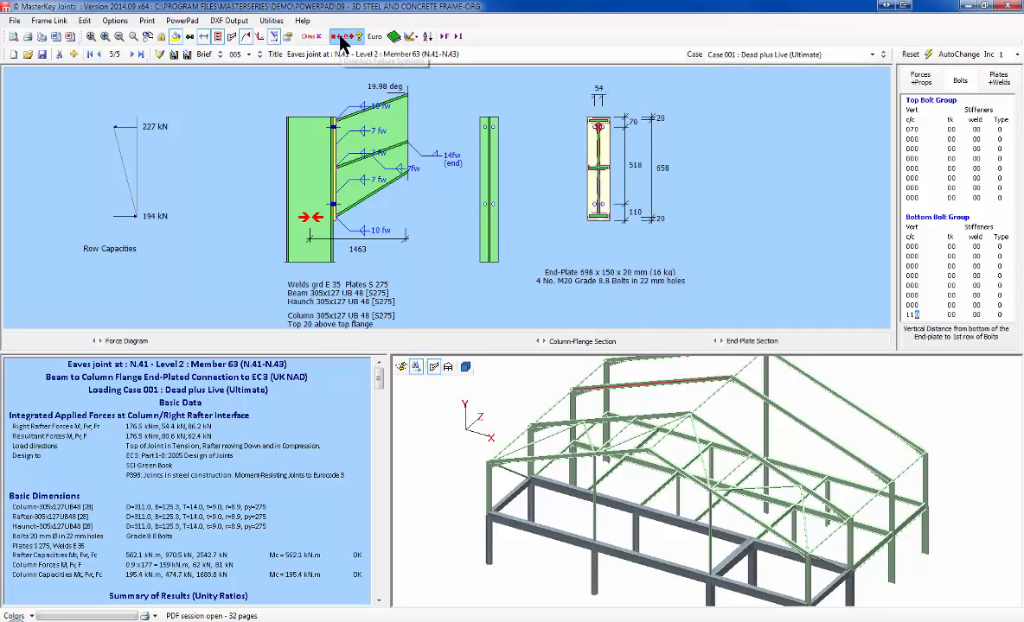
left_click(341, 39)
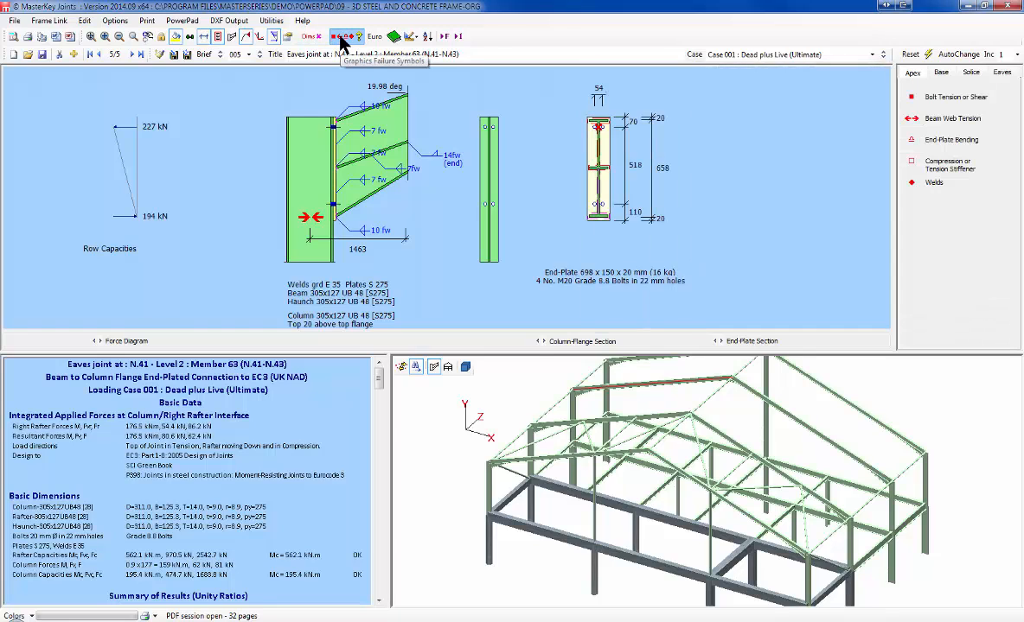
left_click(341, 38)
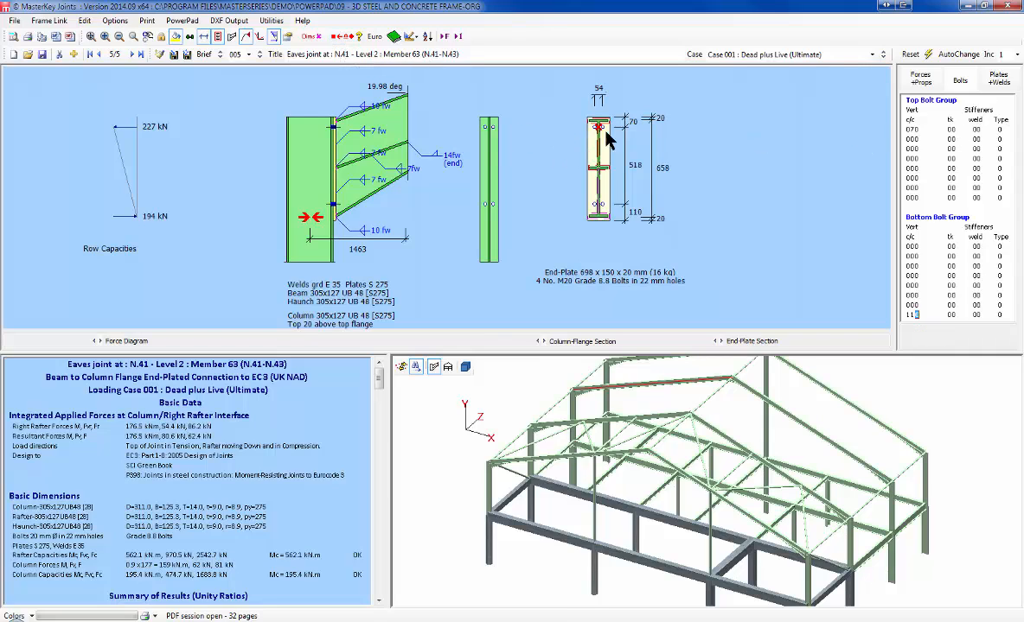
Step: Try 80 mm bolt cross-centres, settle on 70 mm, and scroll to the Summary of Results
left_click(921, 79)
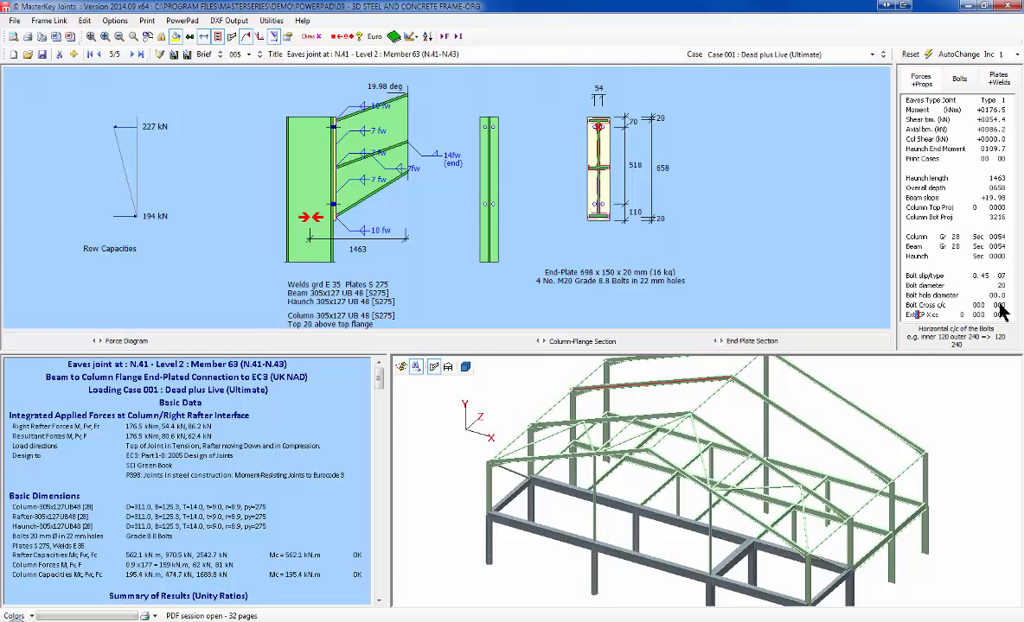
type("7")
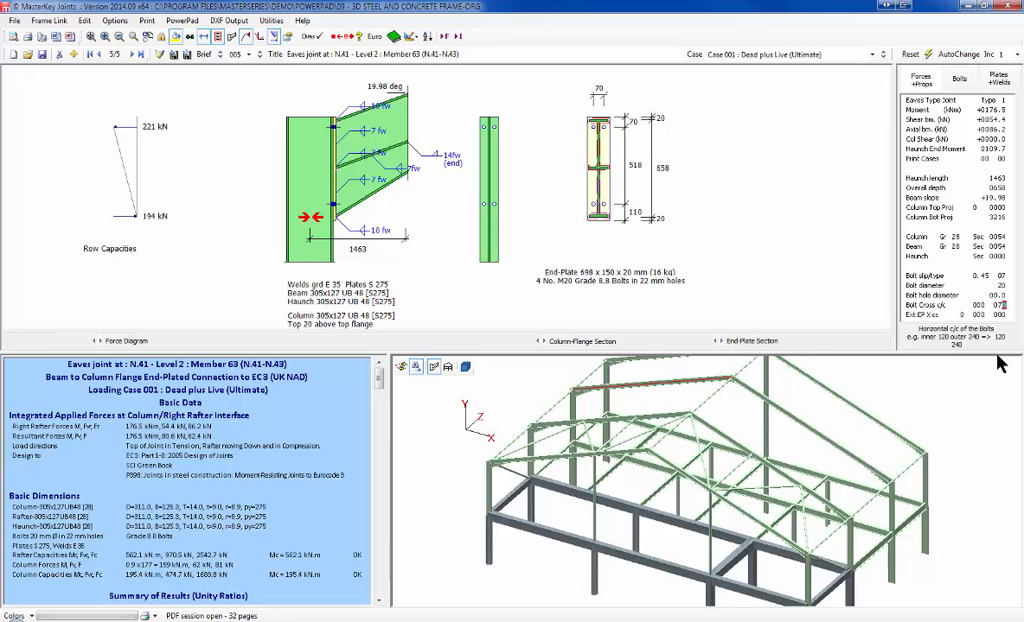
key("BackSpace")
type("8")
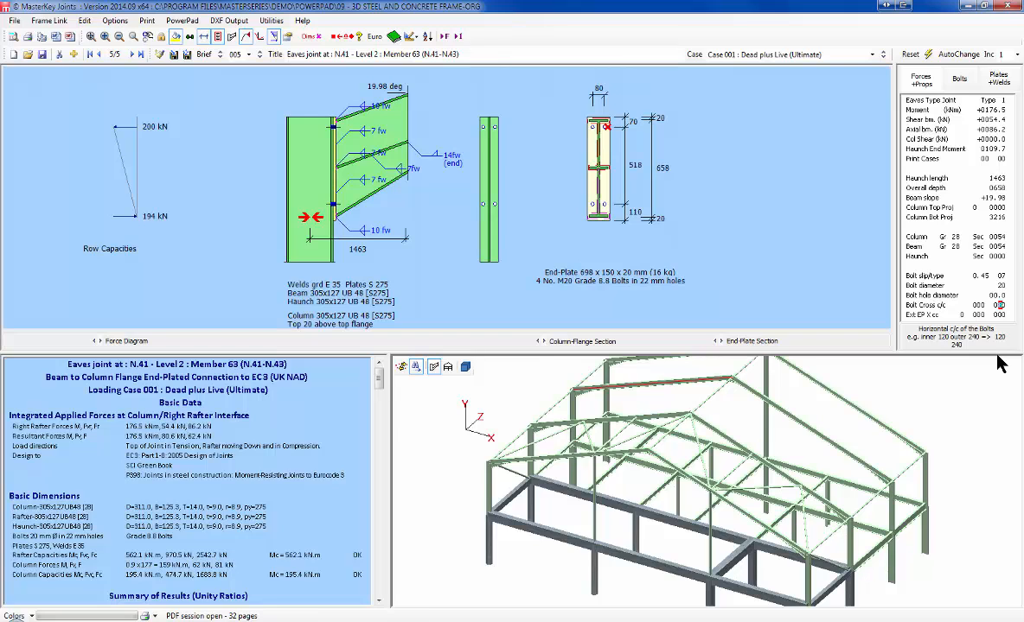
key("BackSpace")
type("7")
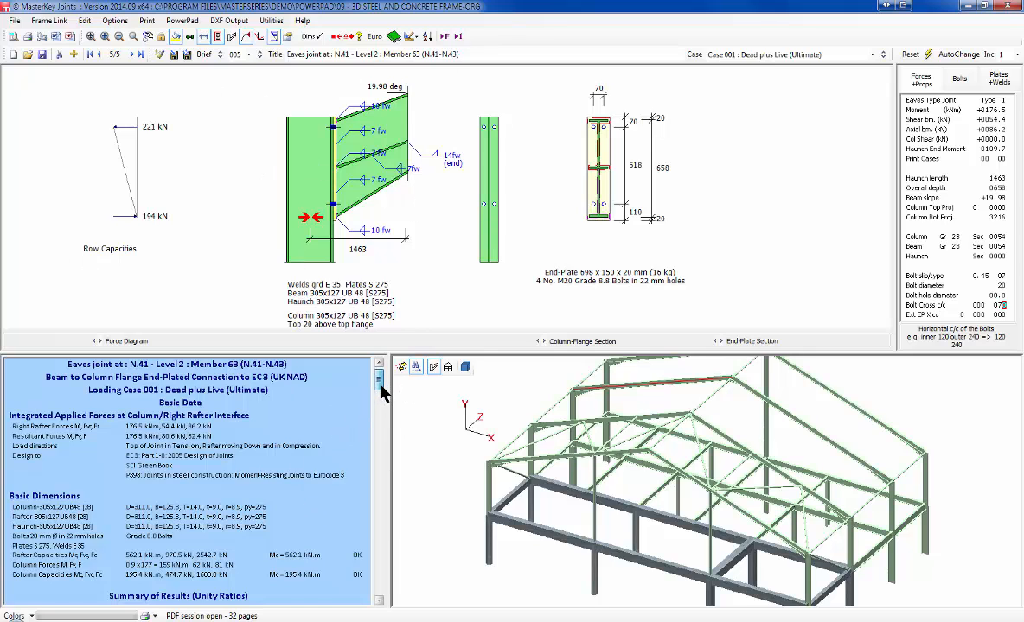
left_click_drag(382, 391, 382, 423)
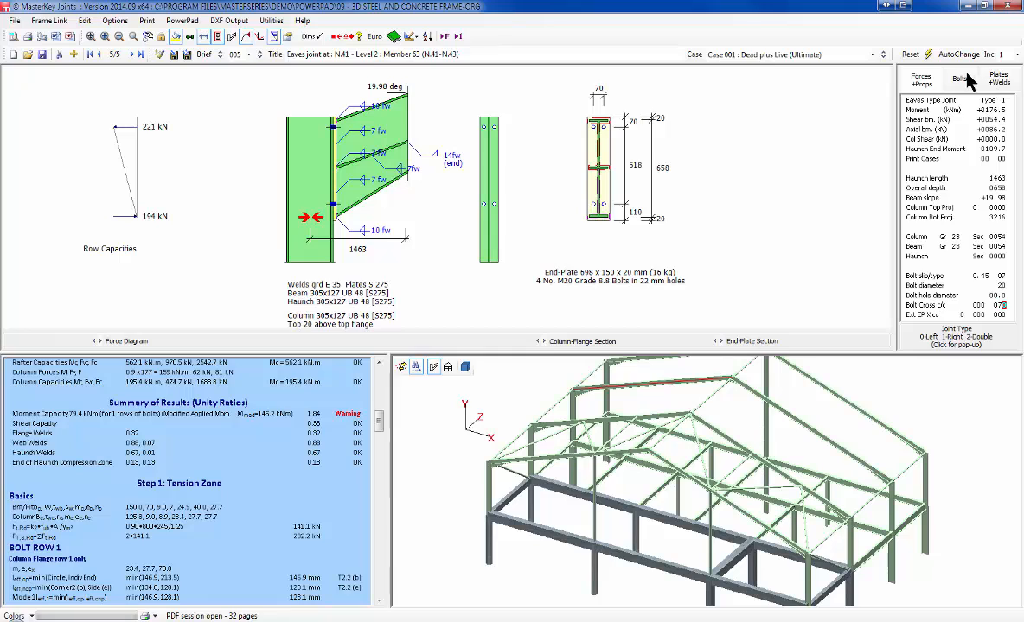
Step: Set the bottom column stiffener thickness to 10 mm
left_click(998, 79)
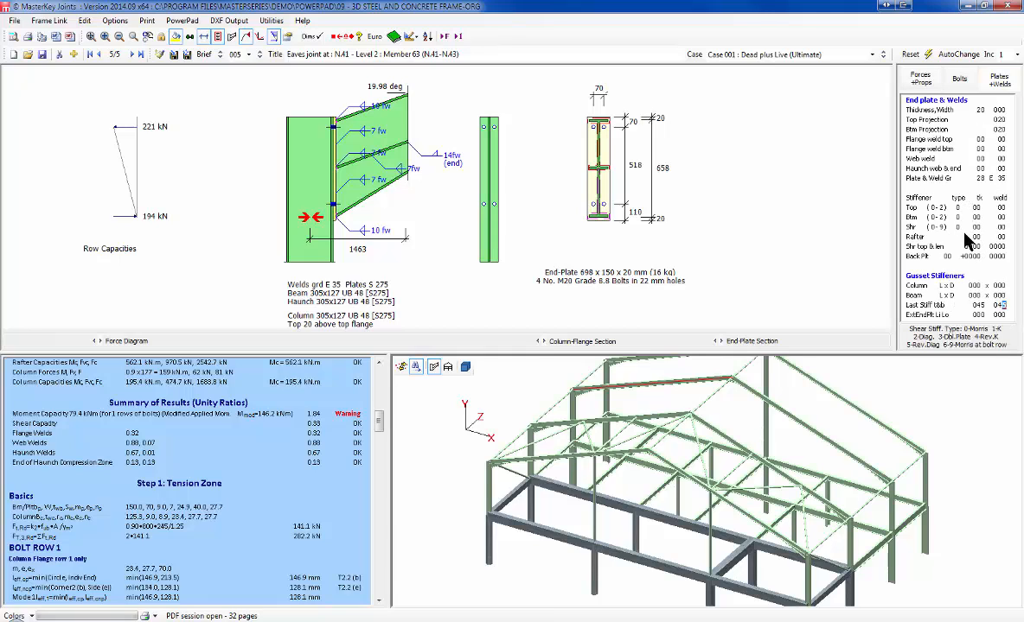
left_click(976, 217)
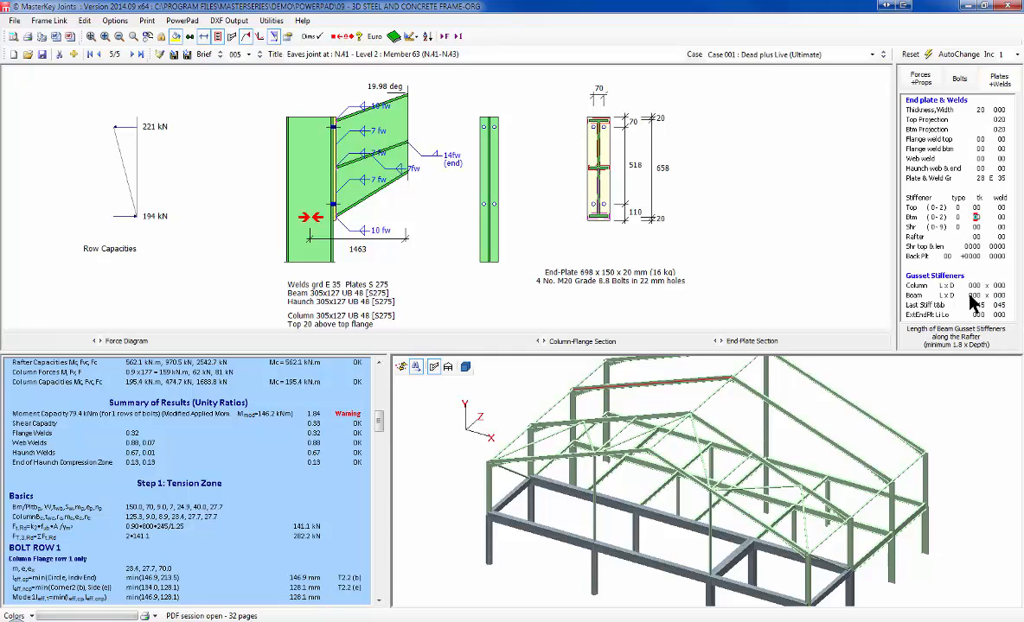
type("1")
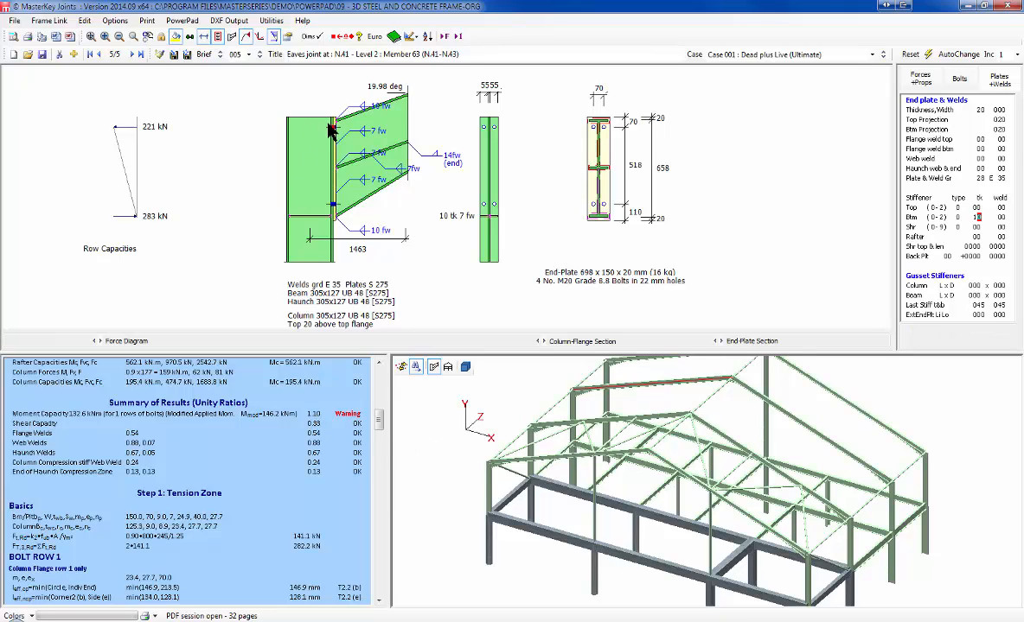
Step: Add a second top bolt row at 90 mm spacing
left_click(959, 79)
left_click(912, 139)
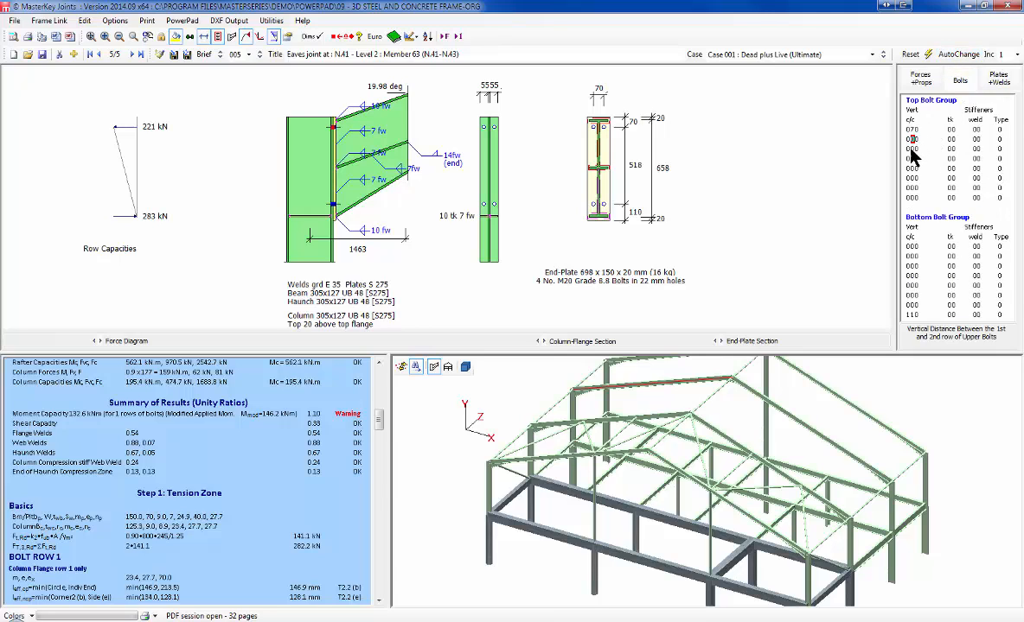
type("09")
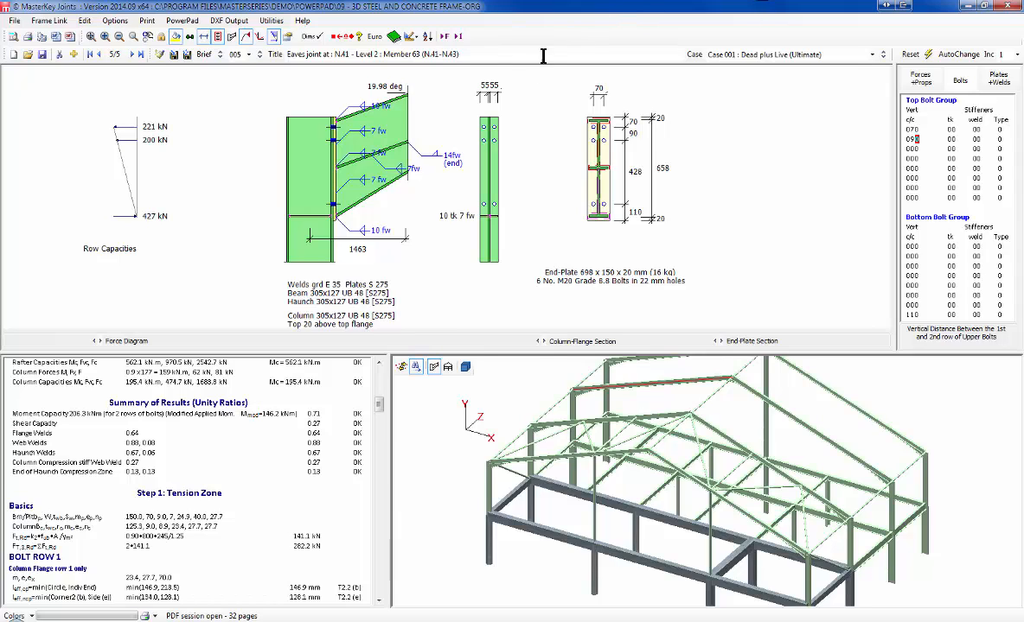
left_click(449, 51)
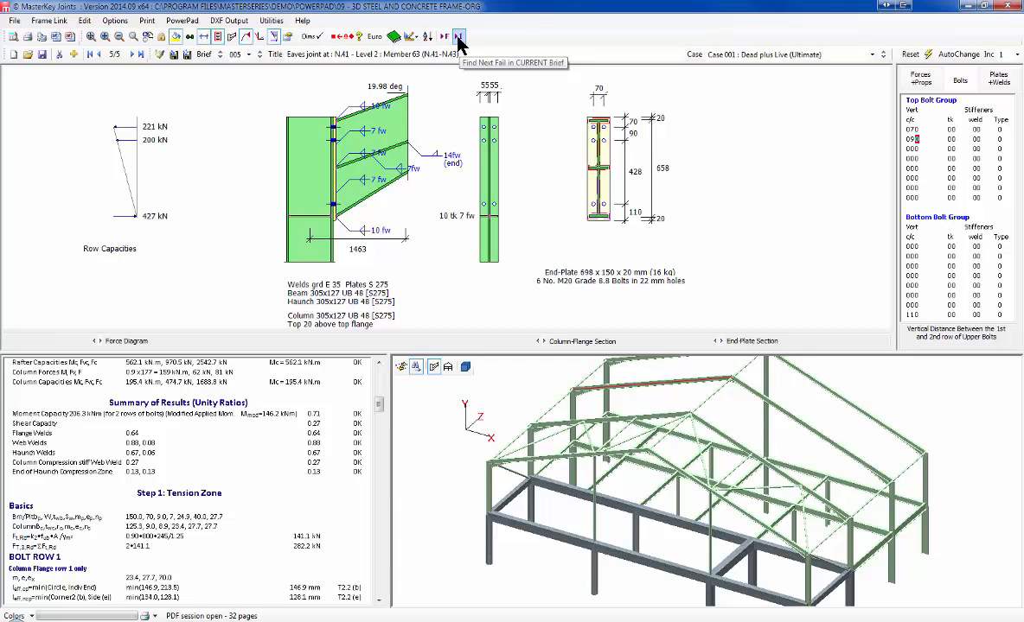
Step: Jump to the failing Dead Plus Wind On Side case and add a third top bolt row at 90 mm
left_click(458, 37)
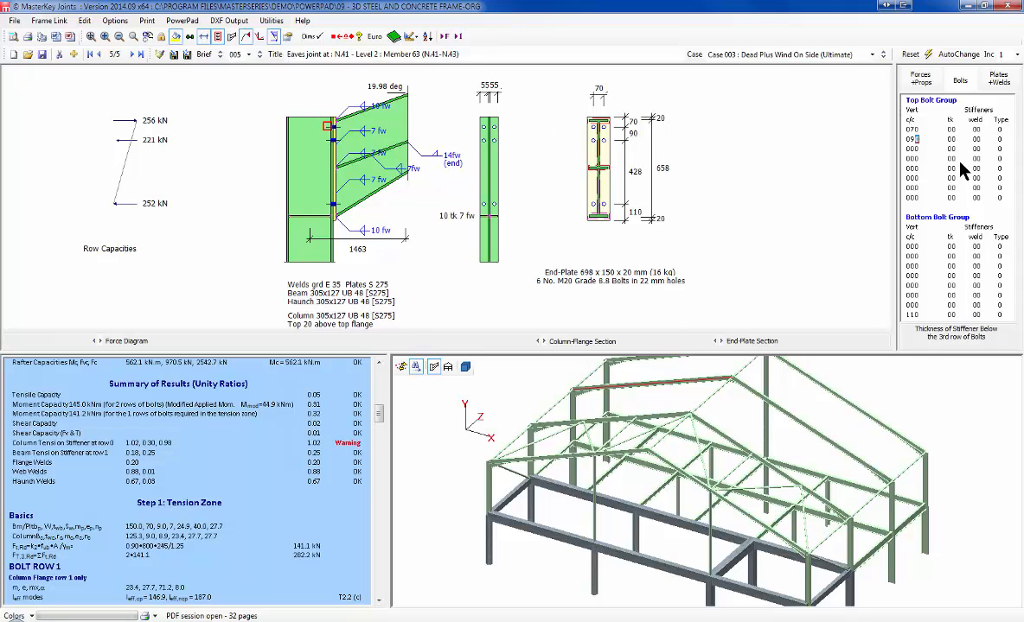
left_click(912, 149)
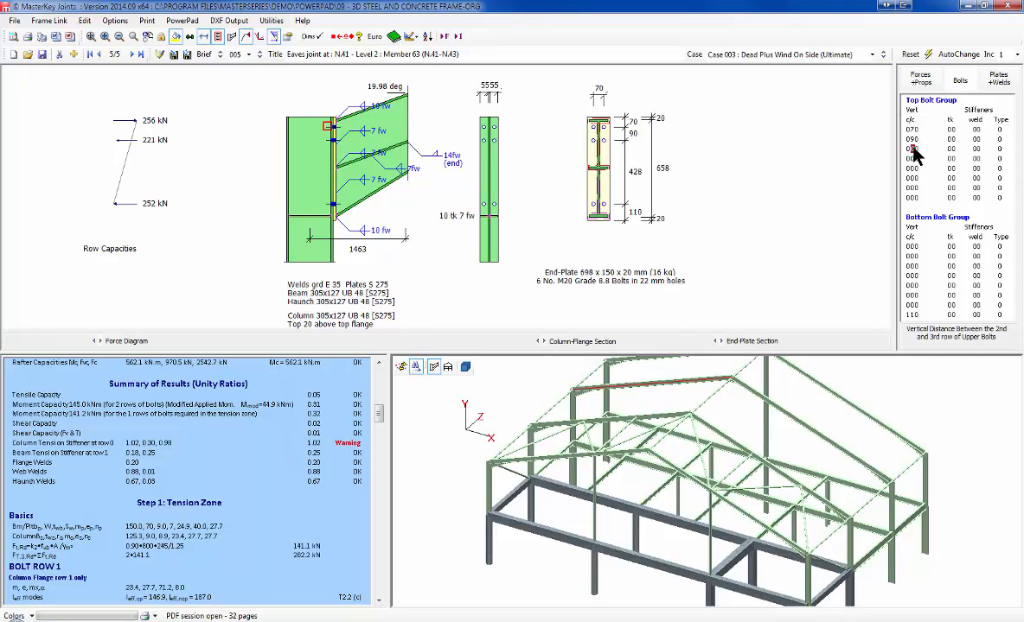
type("90")
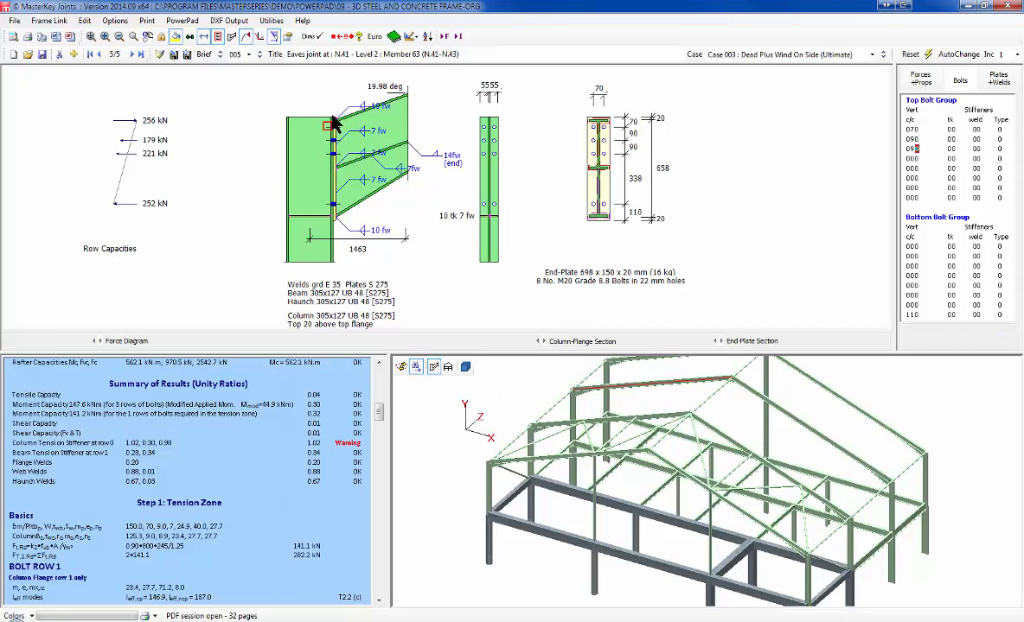
Step: Enter a 10 mm top column stiffener thickness
left_click(999, 82)
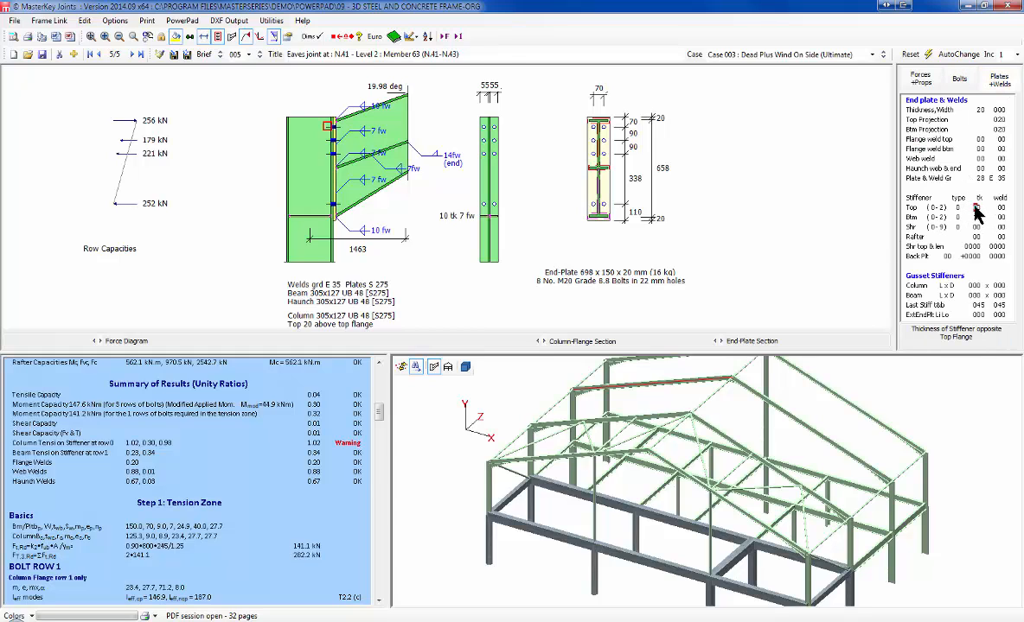
type("1")
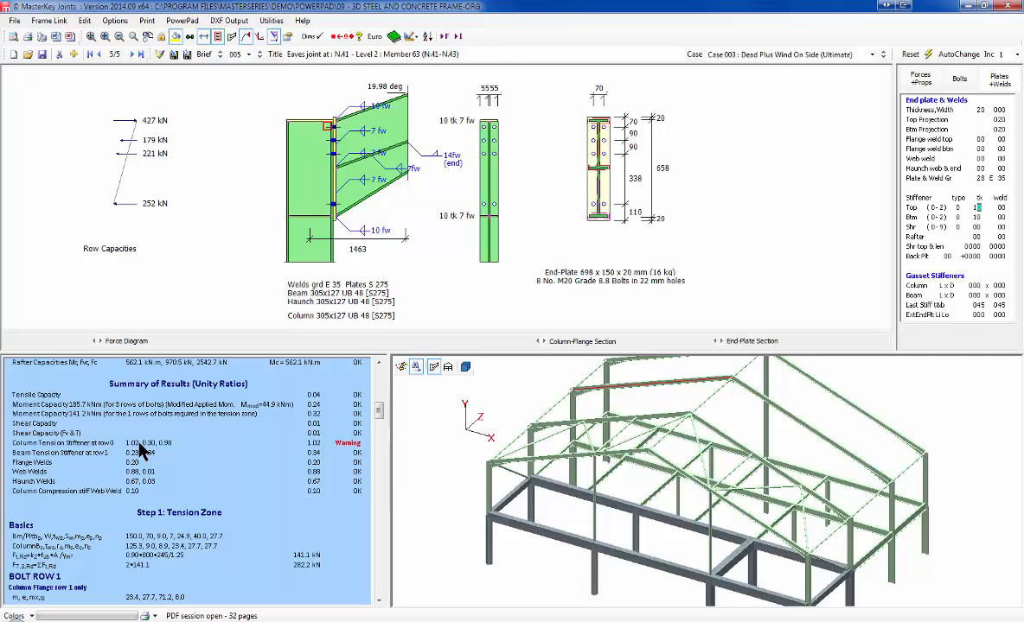
left_click_drag(380, 412, 373, 536)
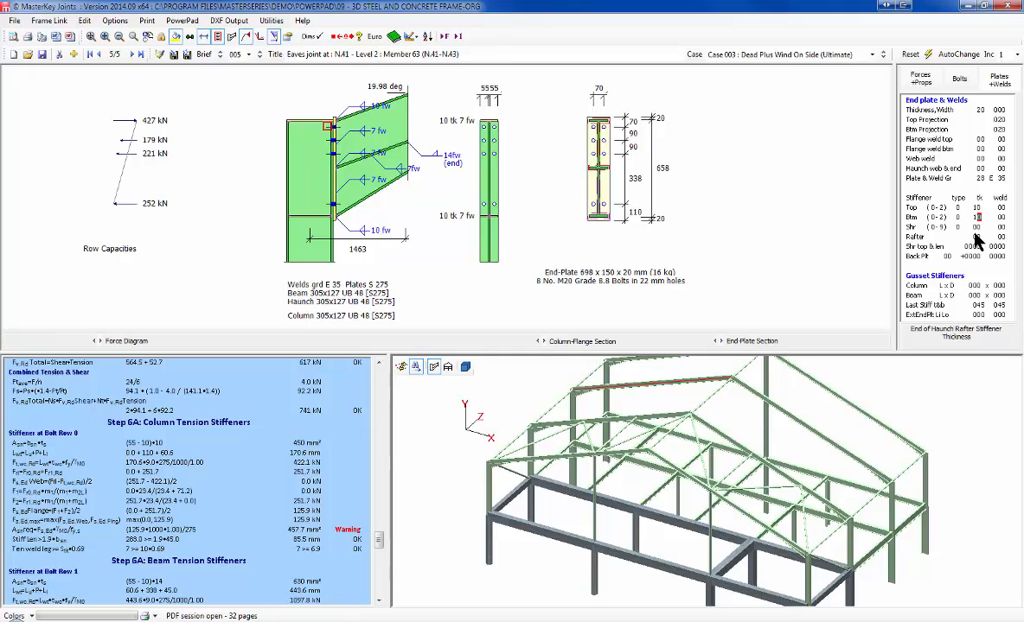
Step: Set the bottom stiffener to 12 mm and adjust the top stiffener thickness
type("2")
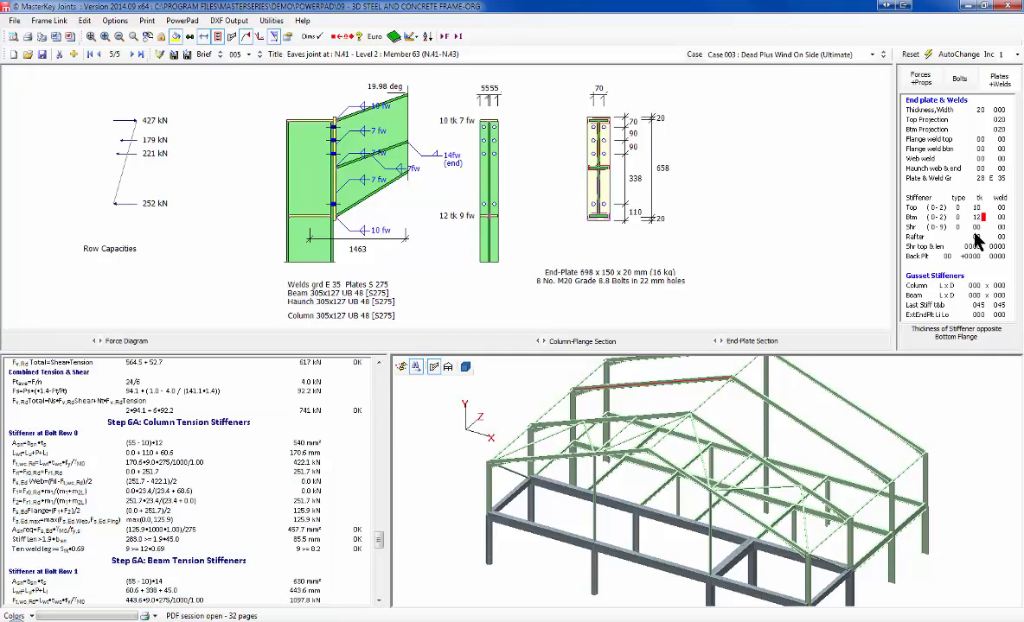
left_click(976, 206)
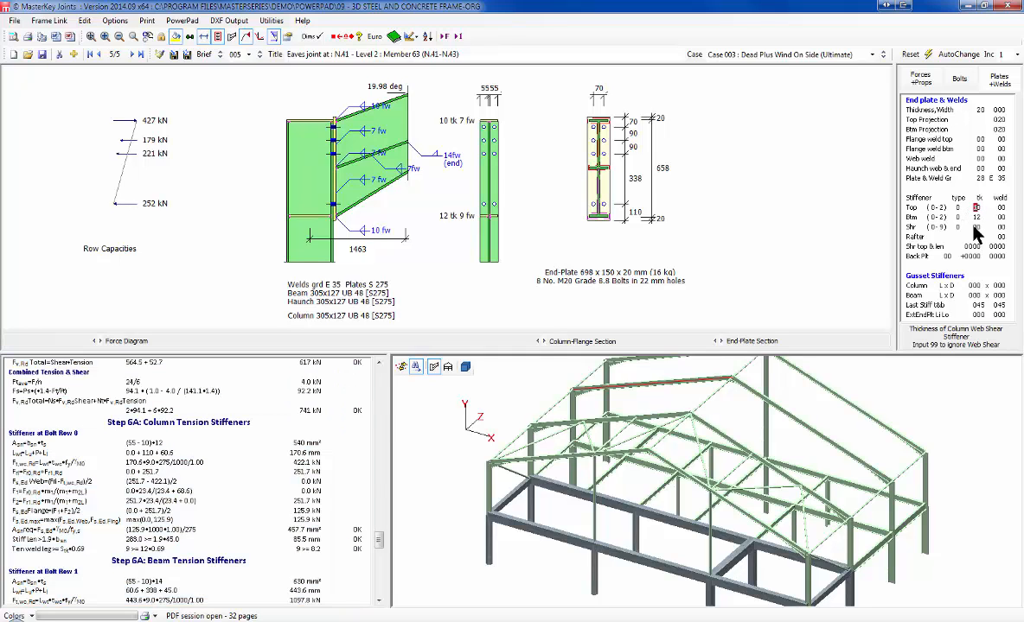
type("0")
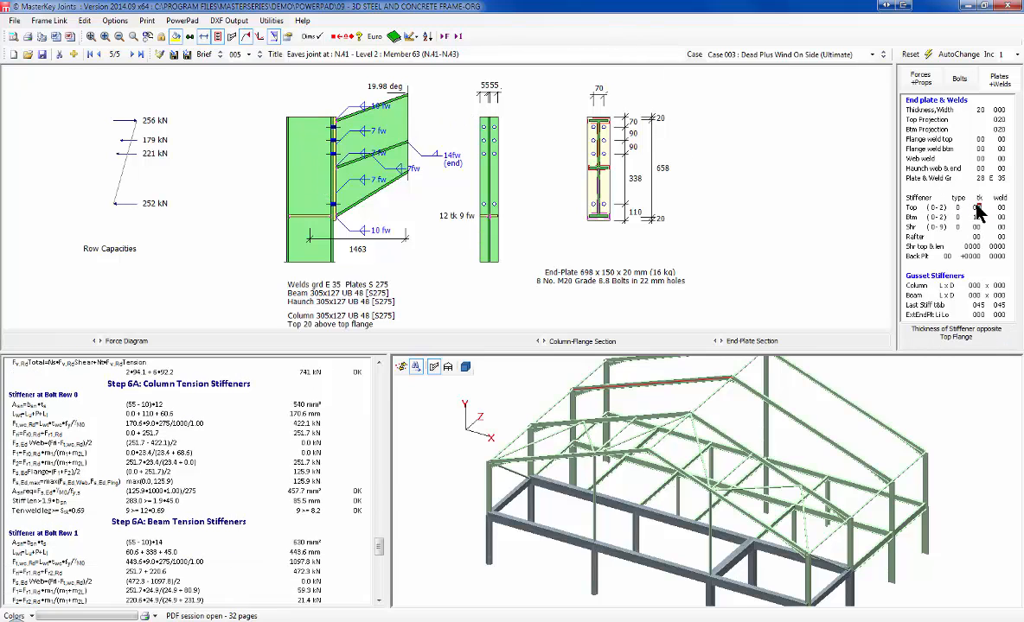
type("1")
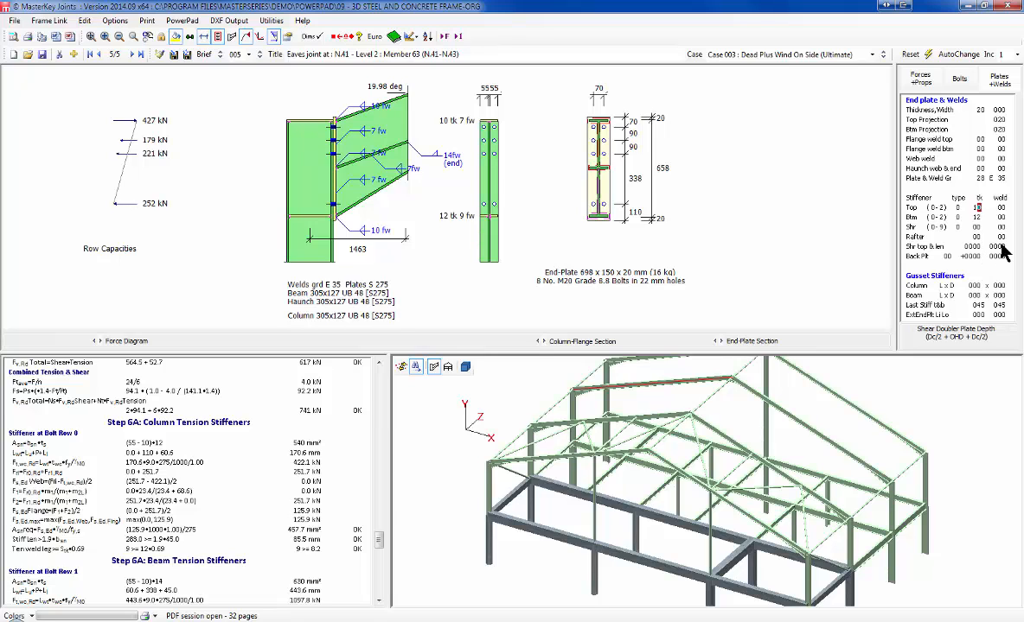
Step: Move to the next failing load case, Case 006, and bring the report back to its summary
left_click(459, 38)
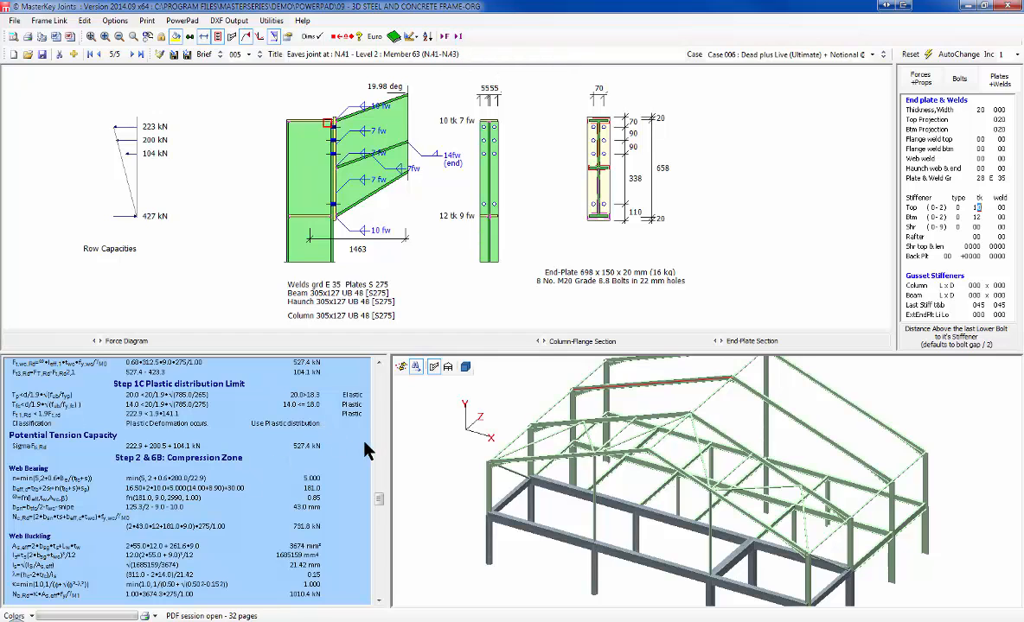
scroll(351, 457, "up", 10)
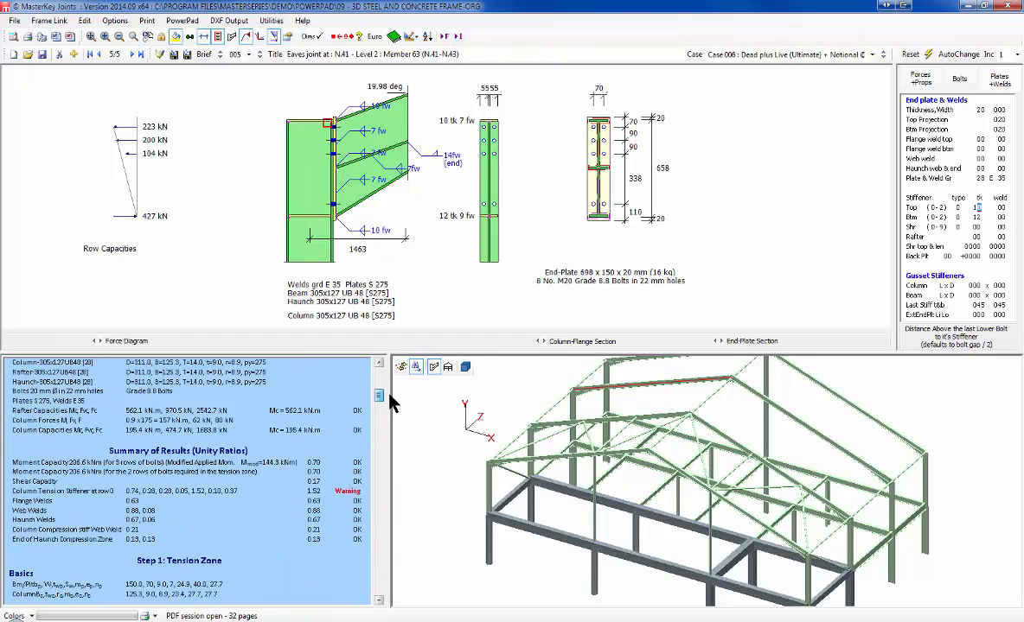
scroll(388, 396, "up", 2)
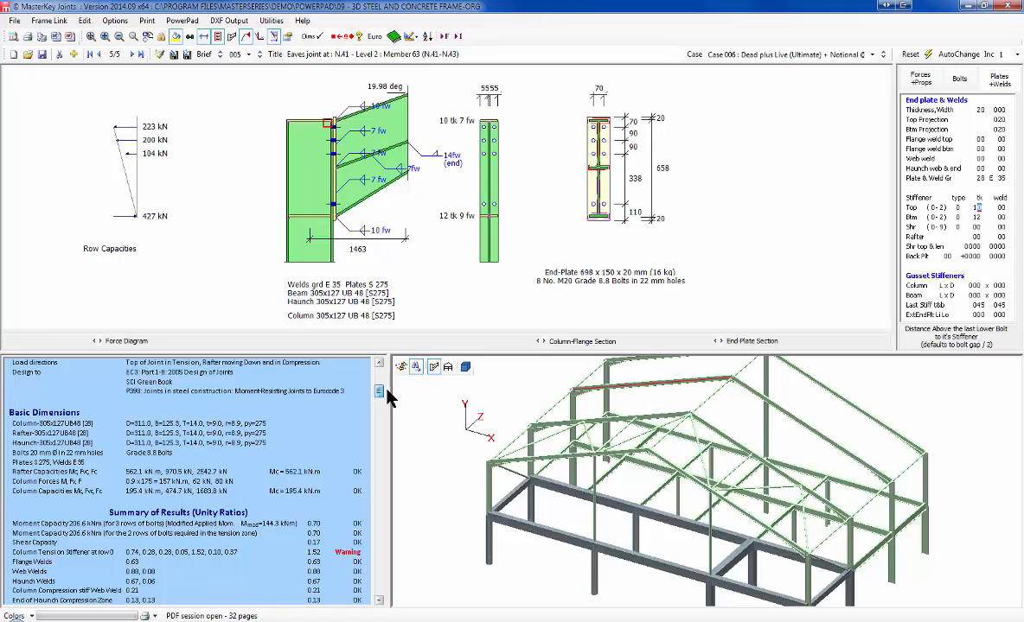
scroll(388, 396, "up", 2)
scroll(384, 393, "down", 3)
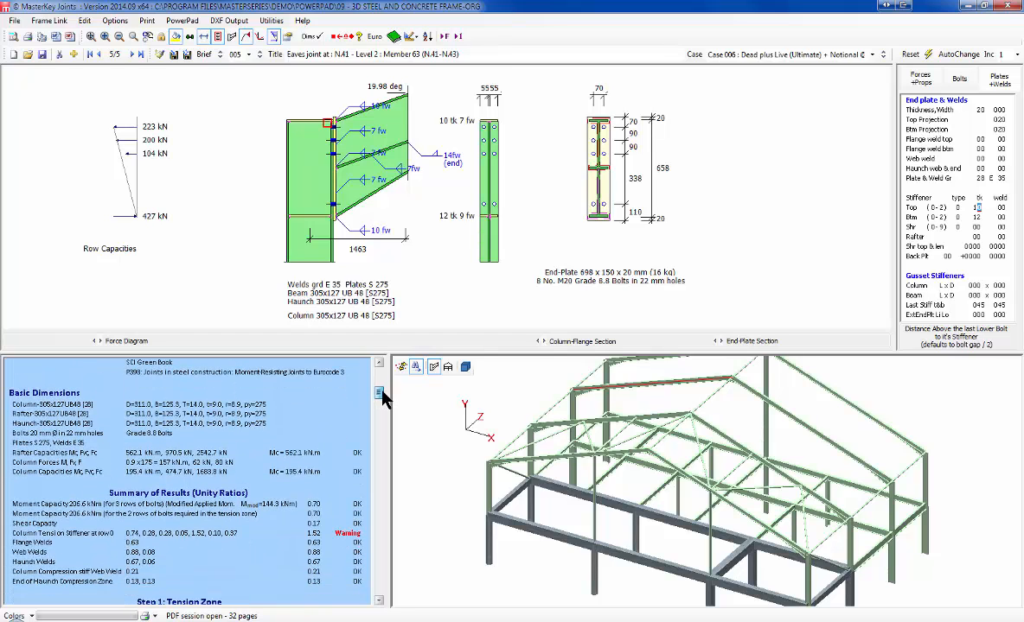
scroll(384, 398, "up", 1)
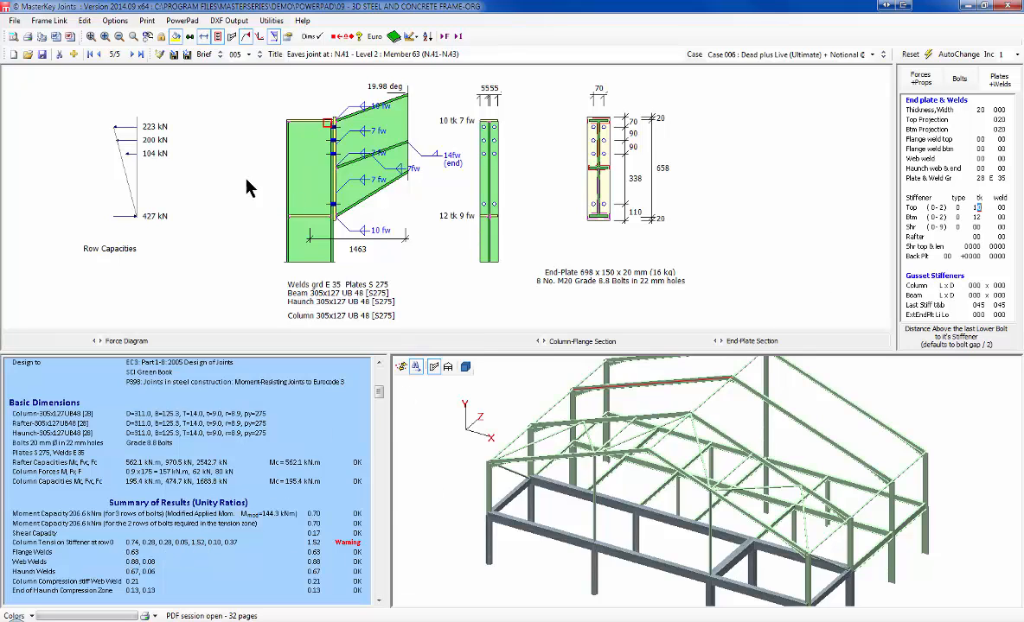
Step: Give N.41's top column stiffener a 12 mm weld and 12 mm thickness
left_click(1001, 207)
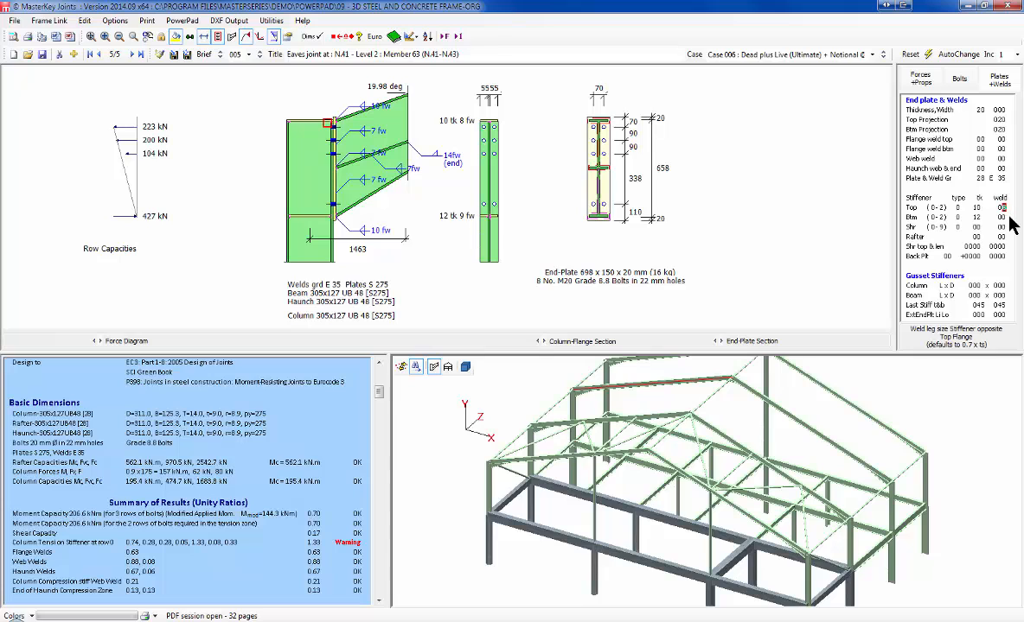
type("18")
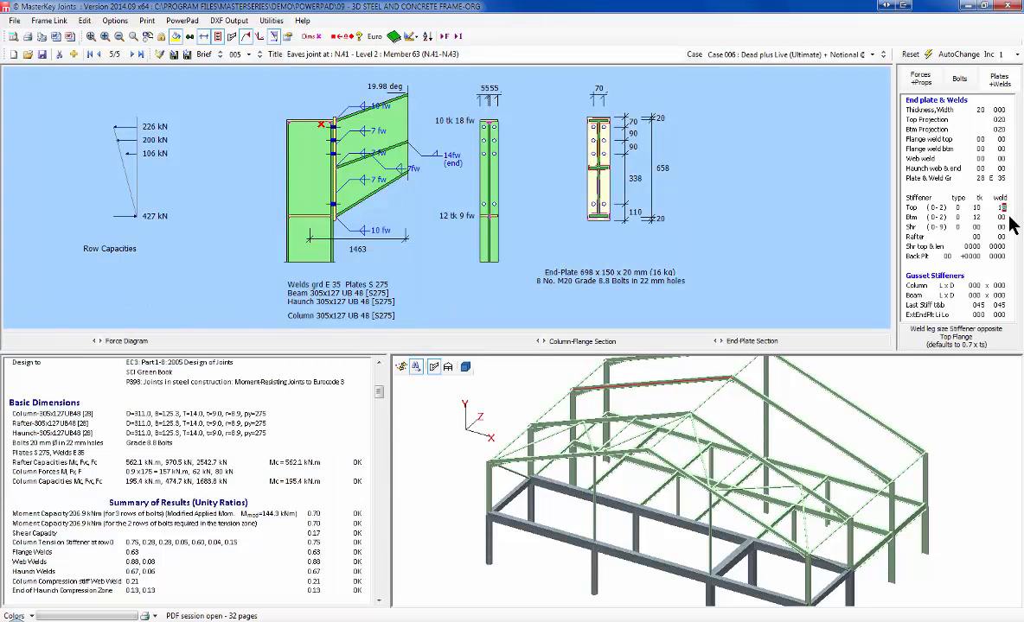
key("BackSpace")
type("0")
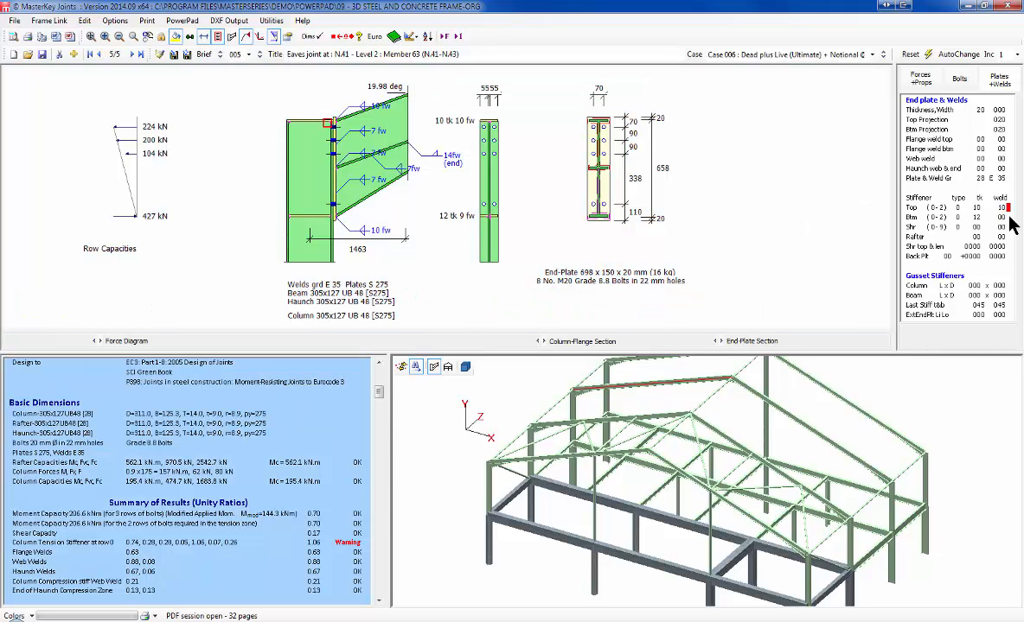
type("2")
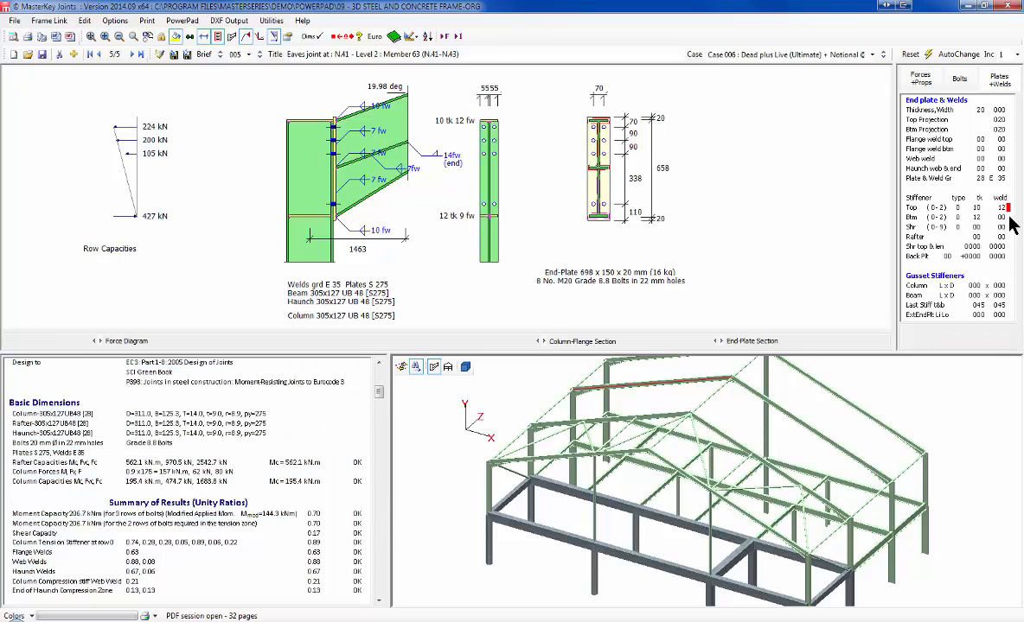
left_click(978, 207)
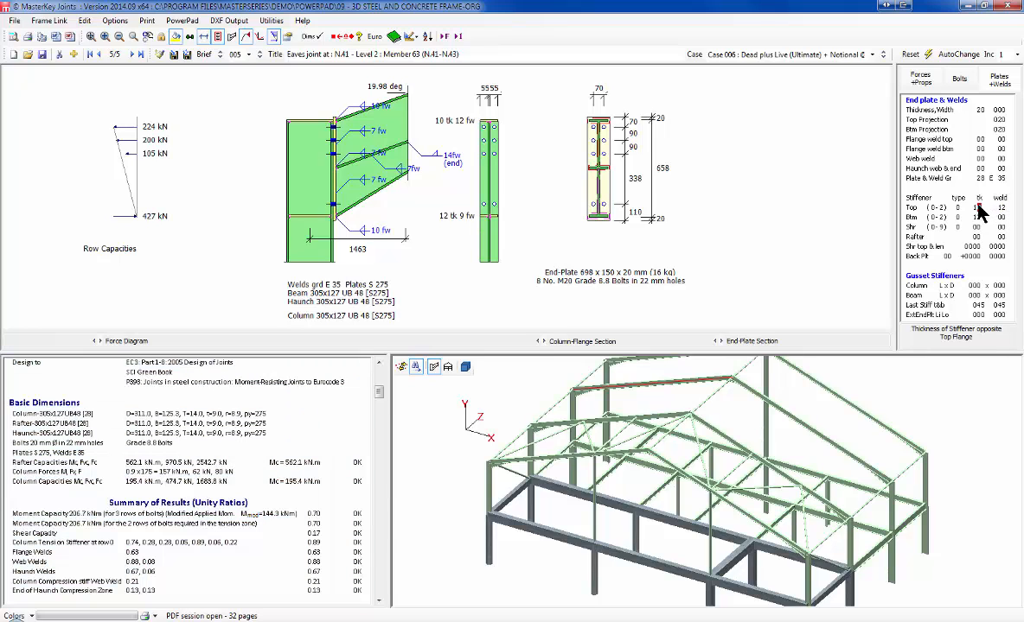
type("2")
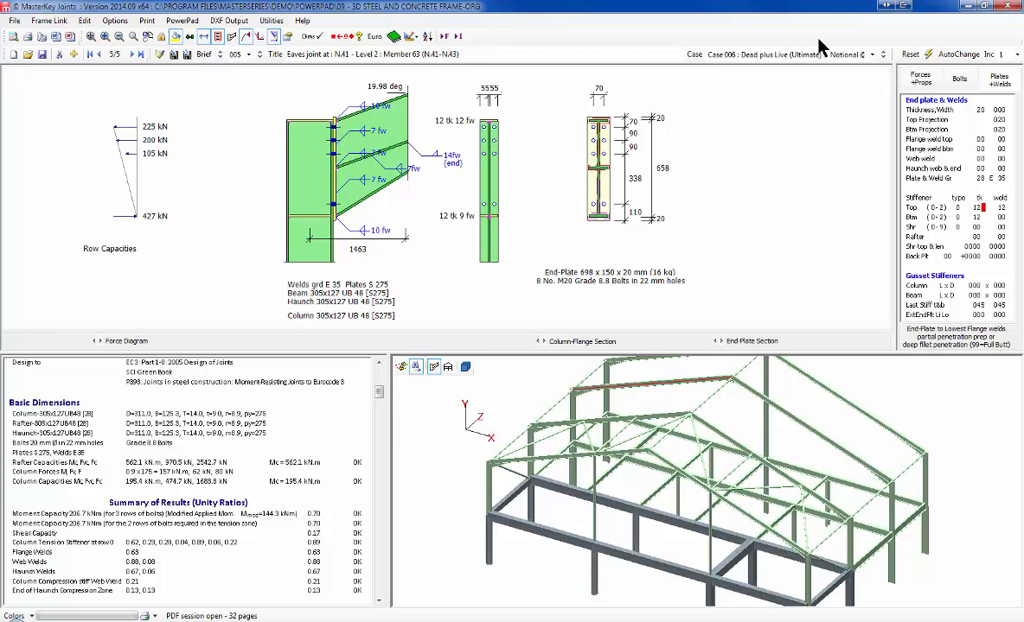
Step: Add a new Base Plate (Slab & Stiffened) connection brief for N.34 - Level 0
left_click(74, 53)
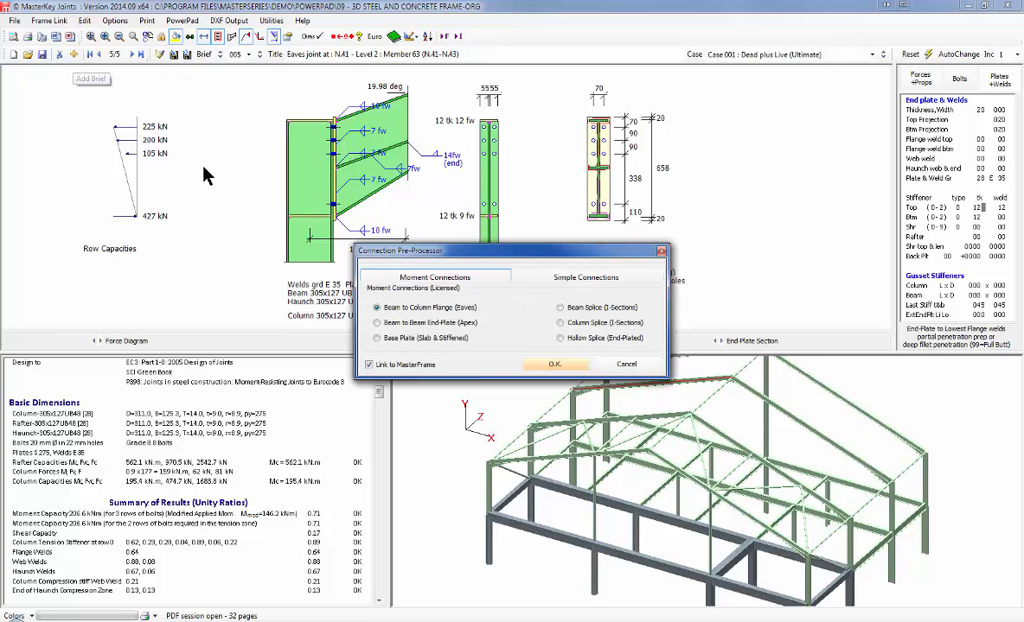
left_click(406, 339)
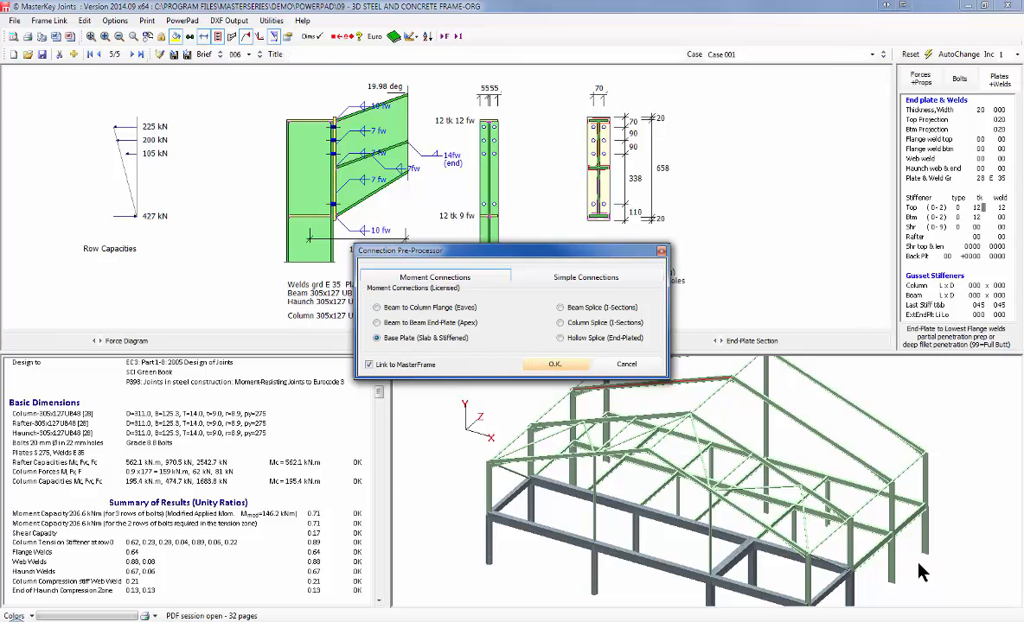
key("Return")
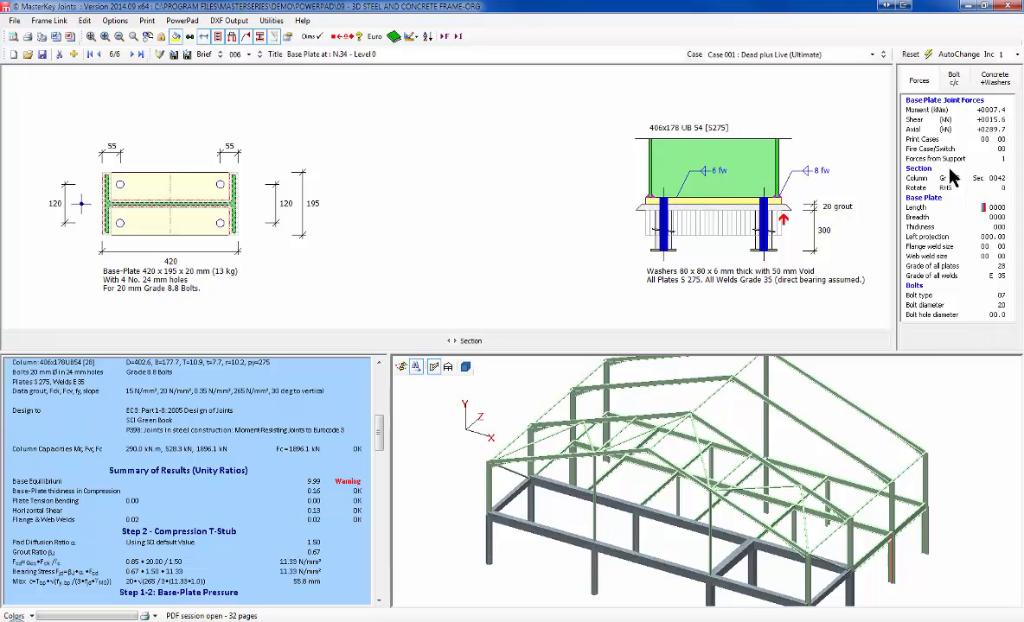
left_click(992, 81)
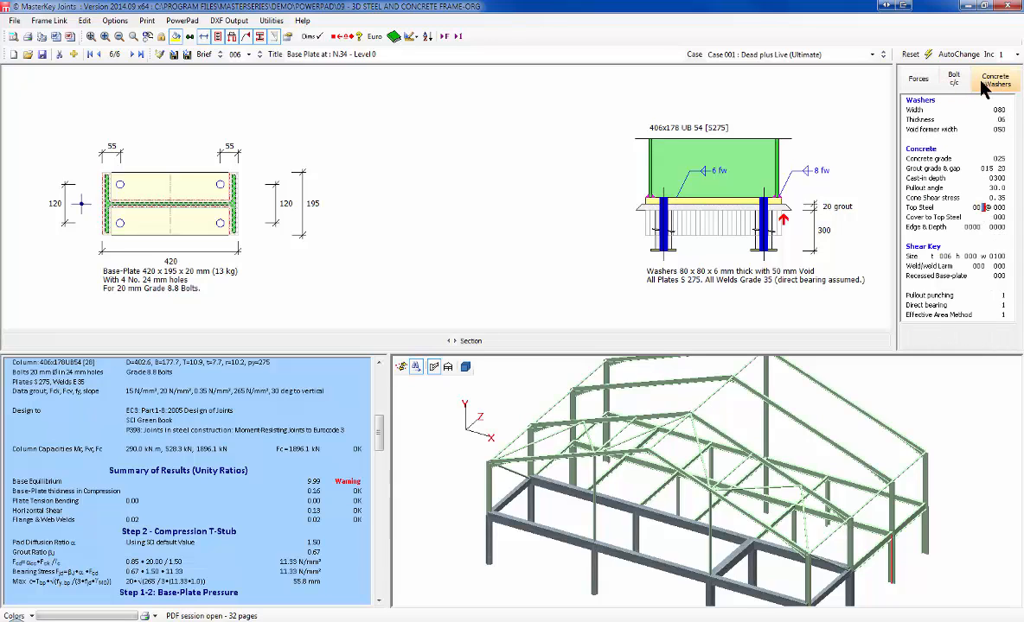
Step: Set the base plate concrete grade to 40 and raise the grout grade
left_click(953, 80)
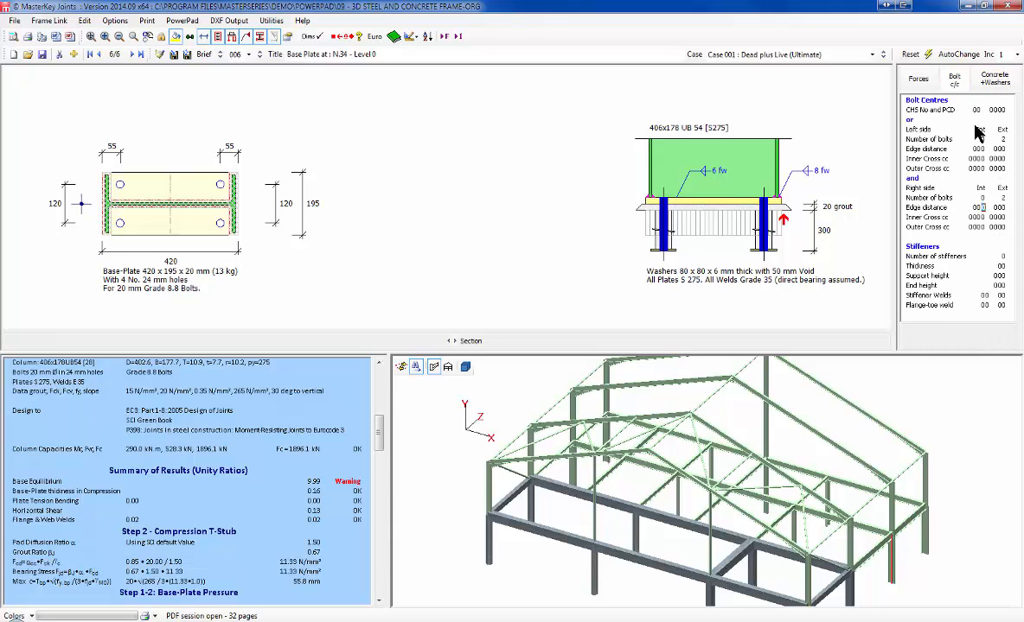
left_click(1003, 78)
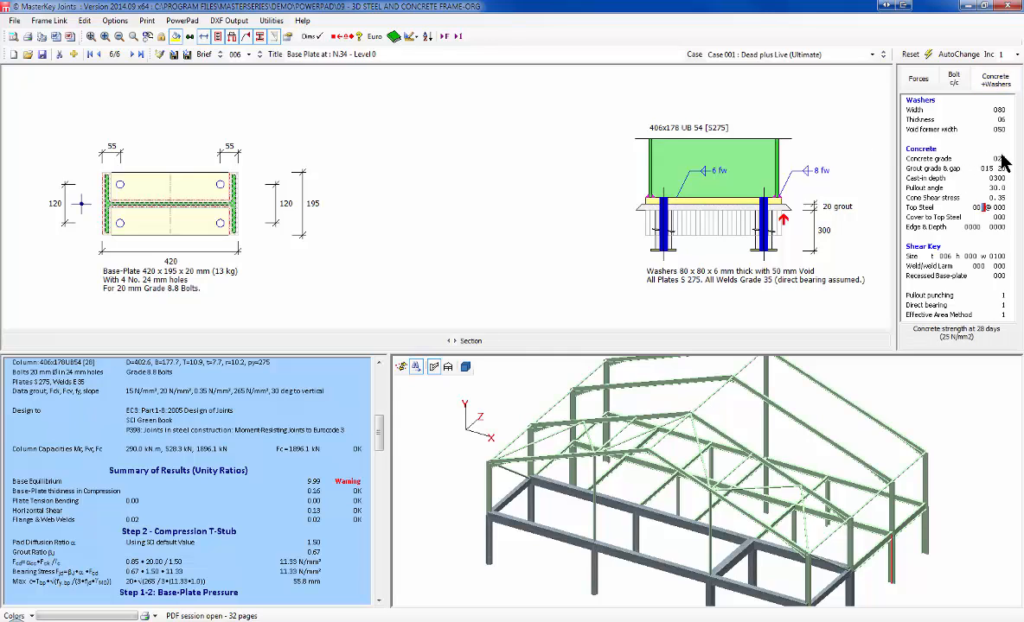
type("40")
key("Return")
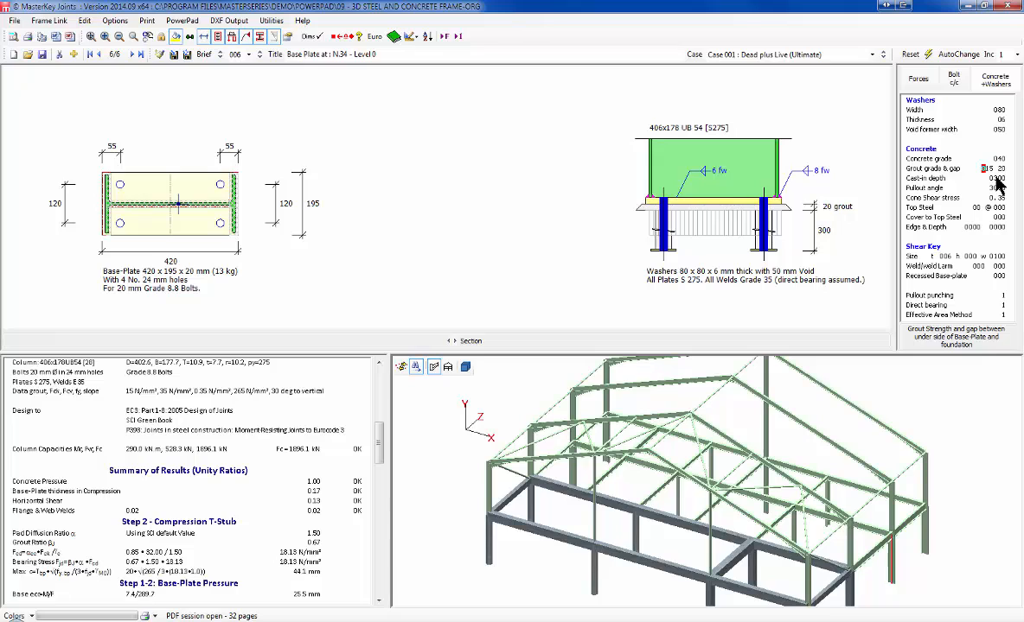
type("30")
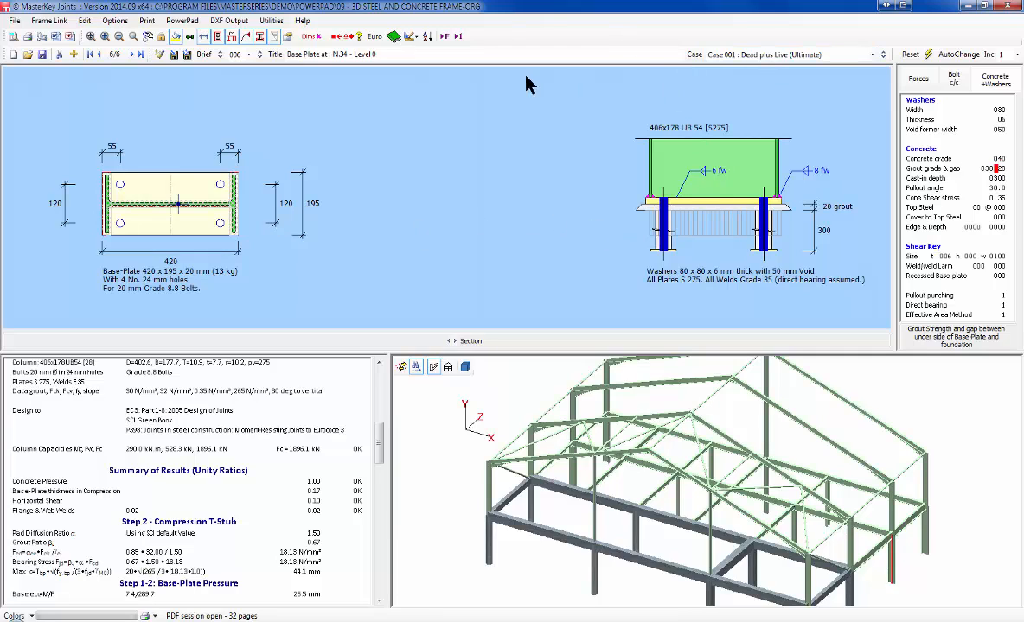
Step: Run the dimensional checks, dismiss the high-strength grout warning, and leave grout at grade 25
left_click(309, 37)
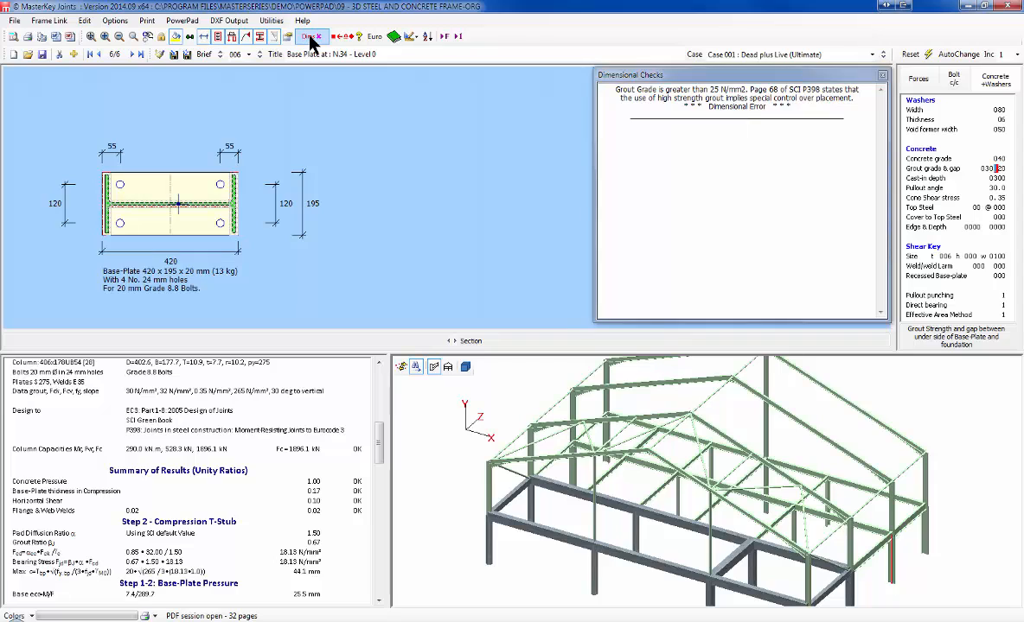
left_click(309, 38)
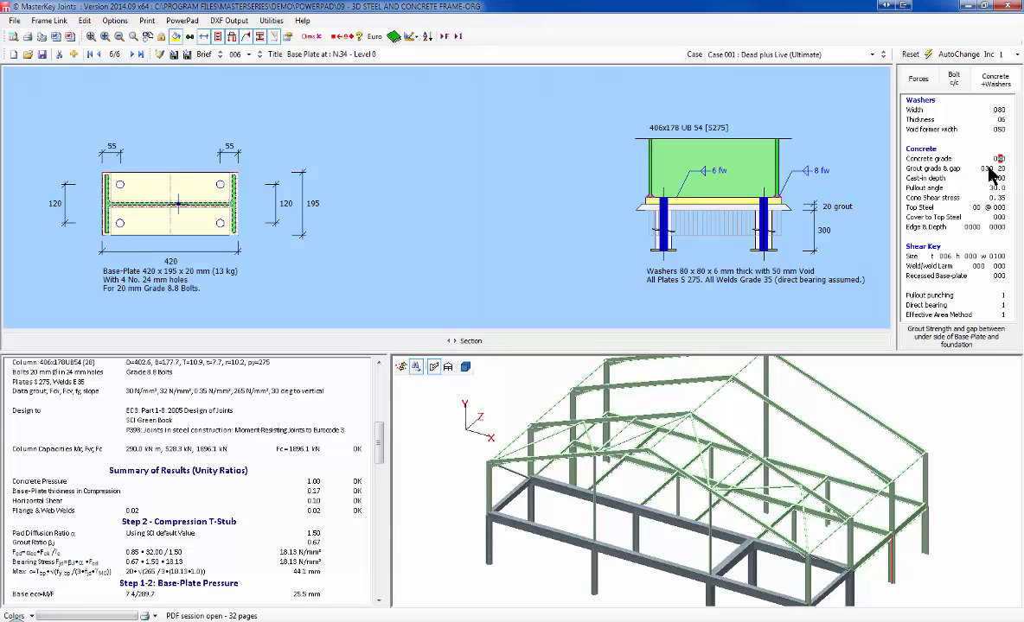
type("25")
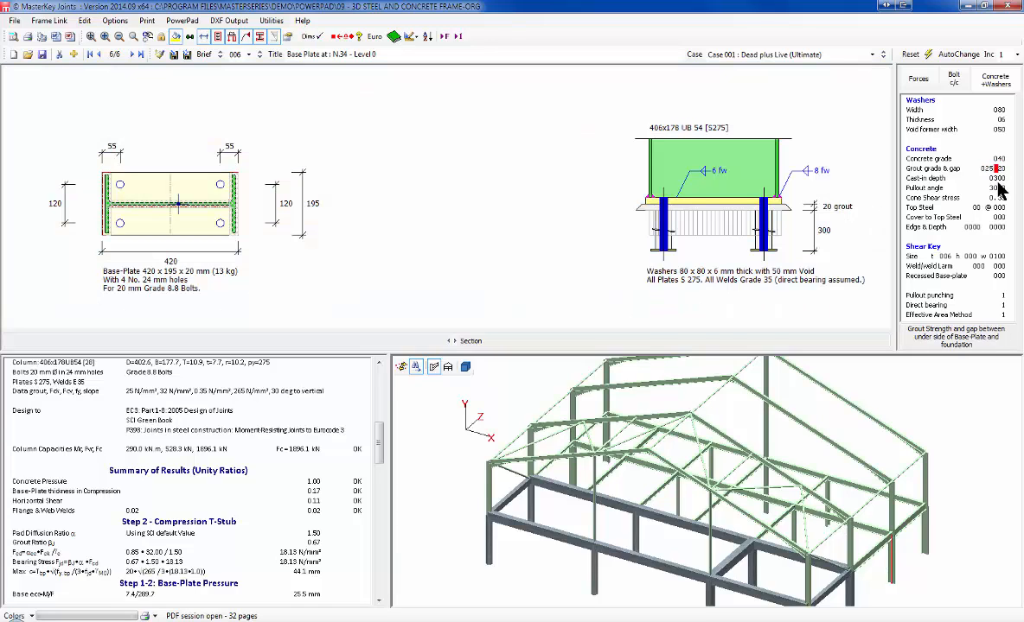
left_click(999, 160)
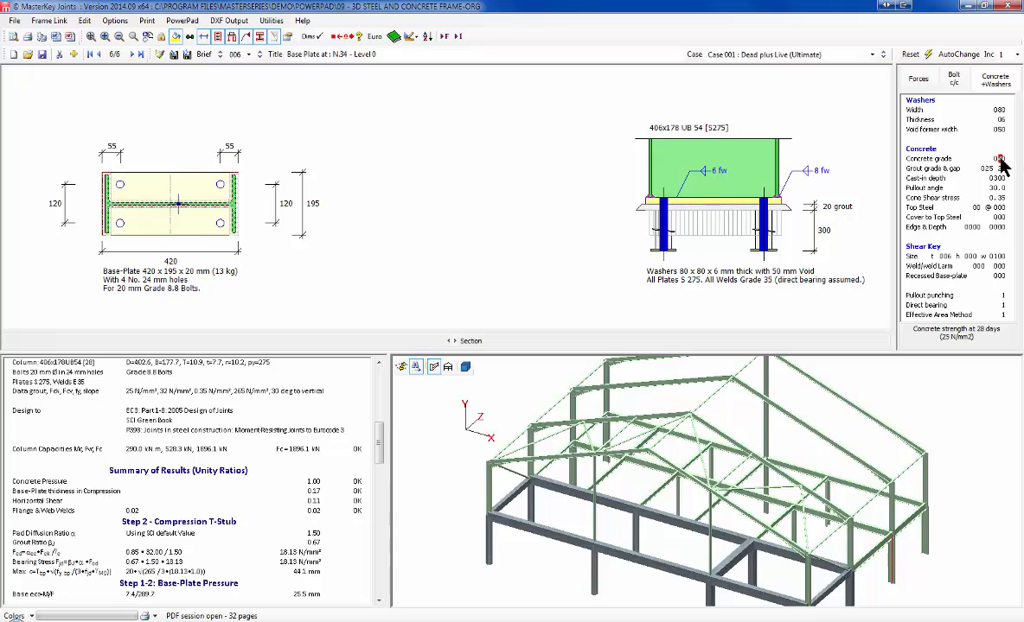
type("3")
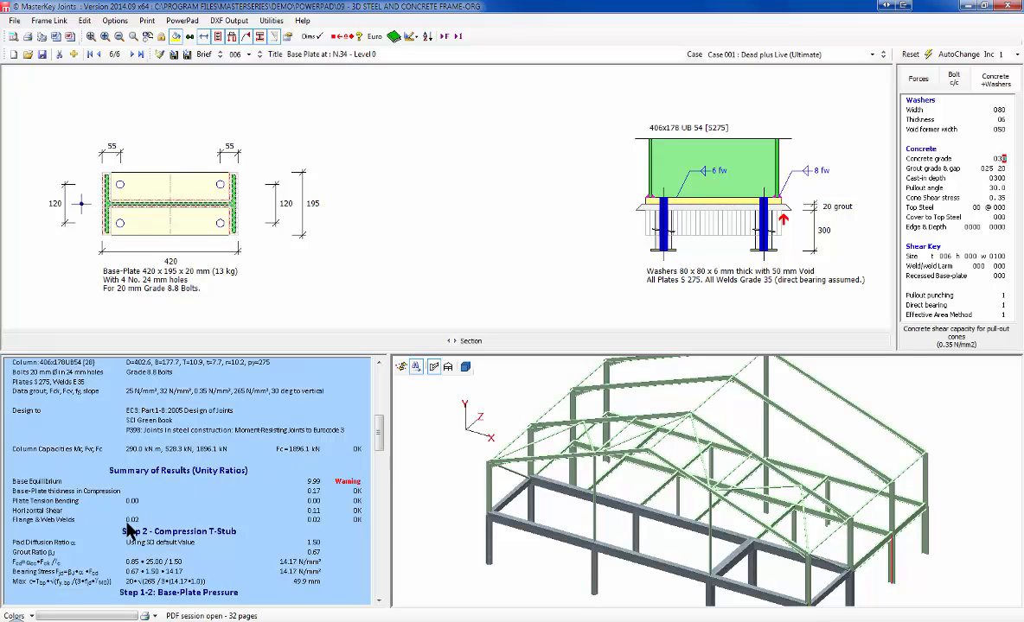
Step: Enlarge the base plate to 450 mm long by 200 mm wide
left_click(918, 80)
left_click(996, 209)
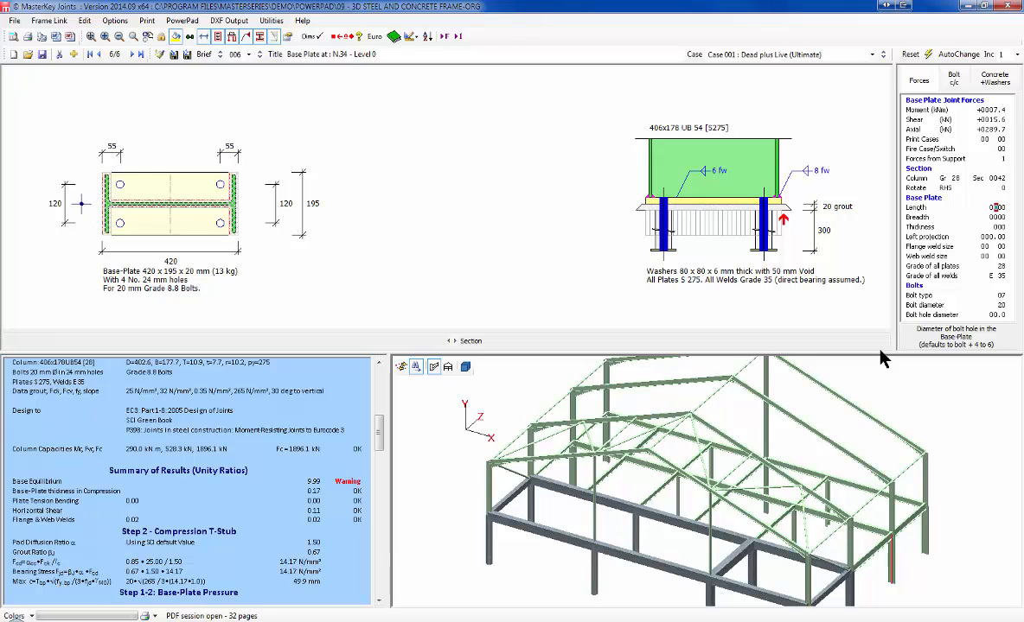
type("450")
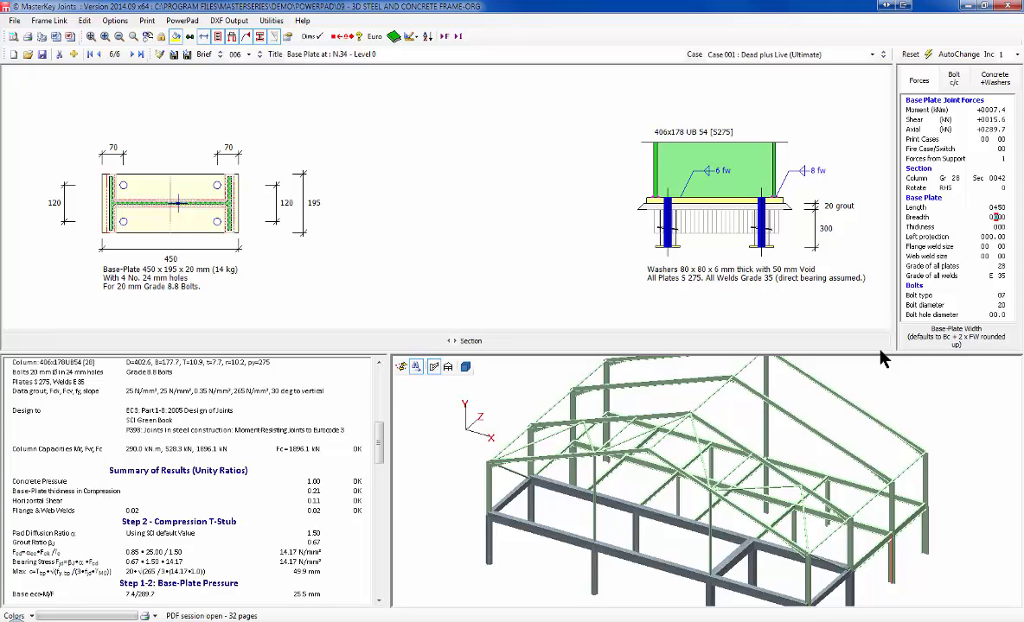
type("2")
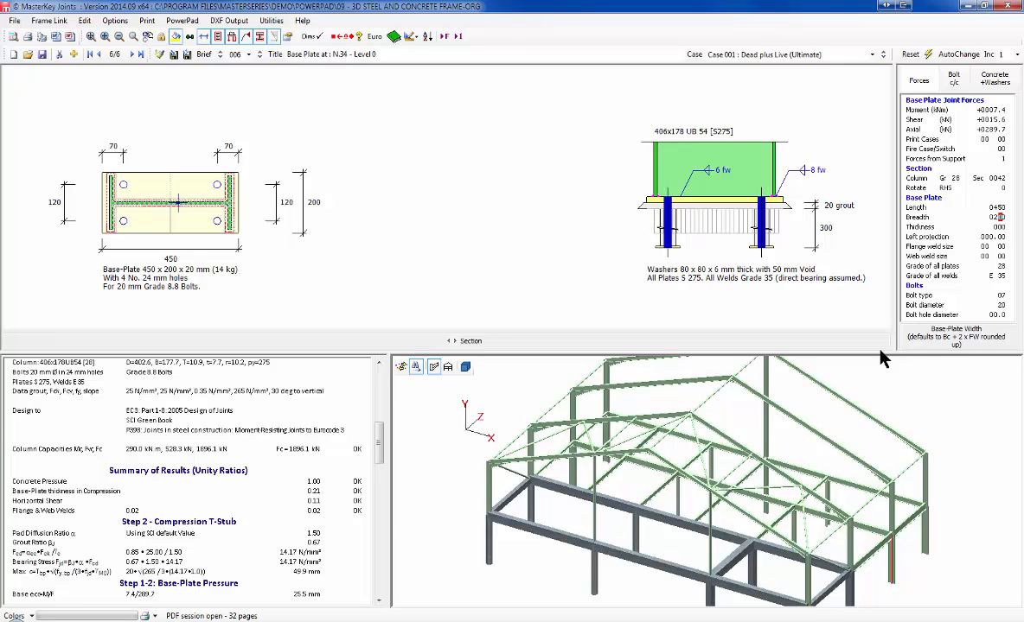
Step: Cycle through the load cases to review results, ending on Case 001 Dead plus Live
left_click(883, 57)
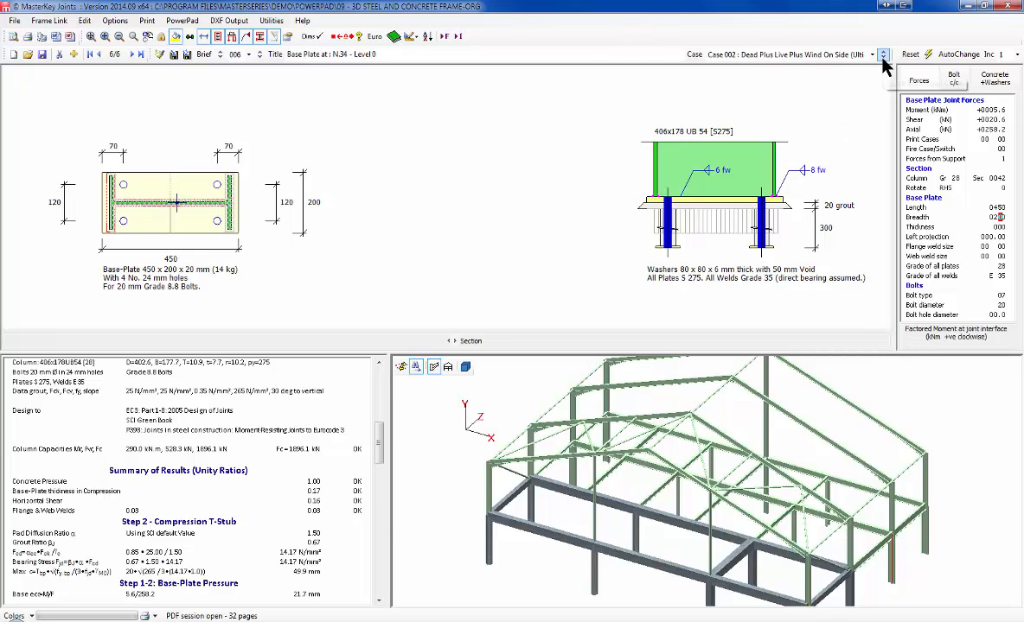
left_click(883, 57)
left_click(880, 58)
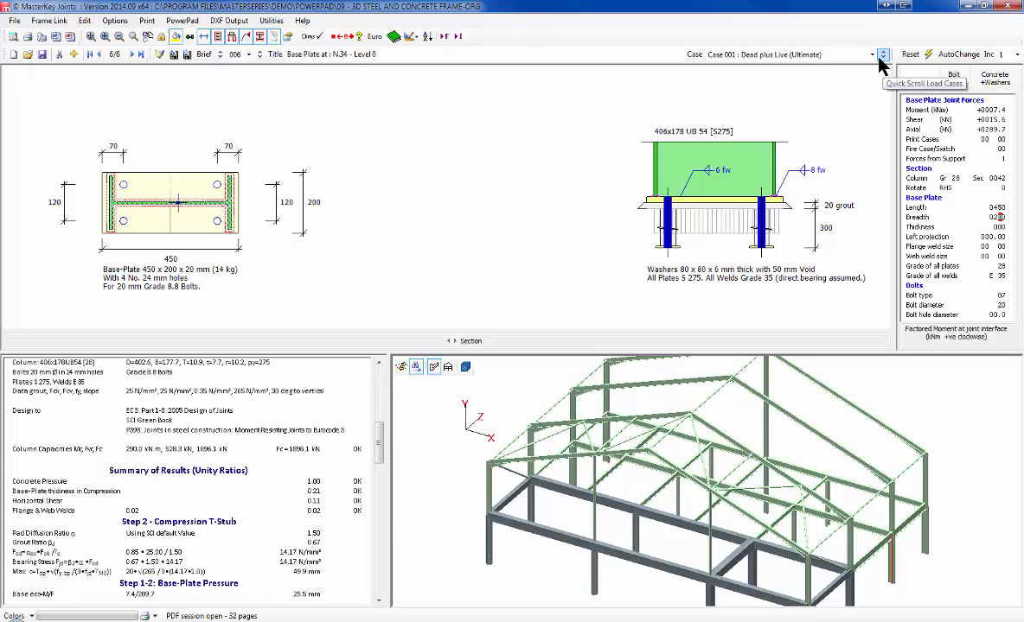
left_click(880, 58)
left_click(879, 58)
left_click(878, 58)
left_click(878, 59)
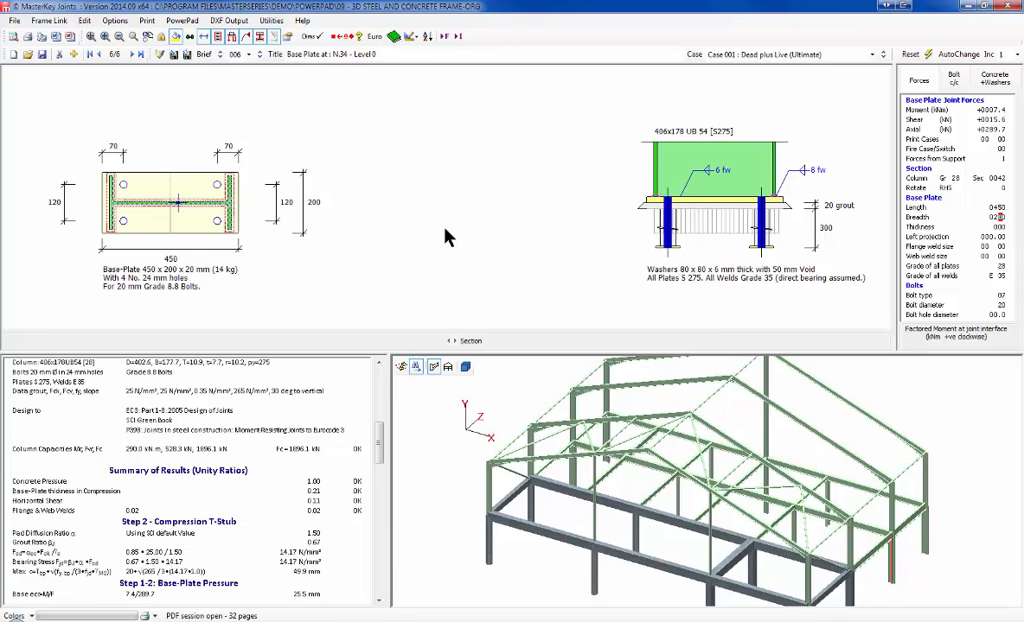
Step: In the joints print manager, deselect joints 001-004, leaving only 005 and 006
left_click(144, 23)
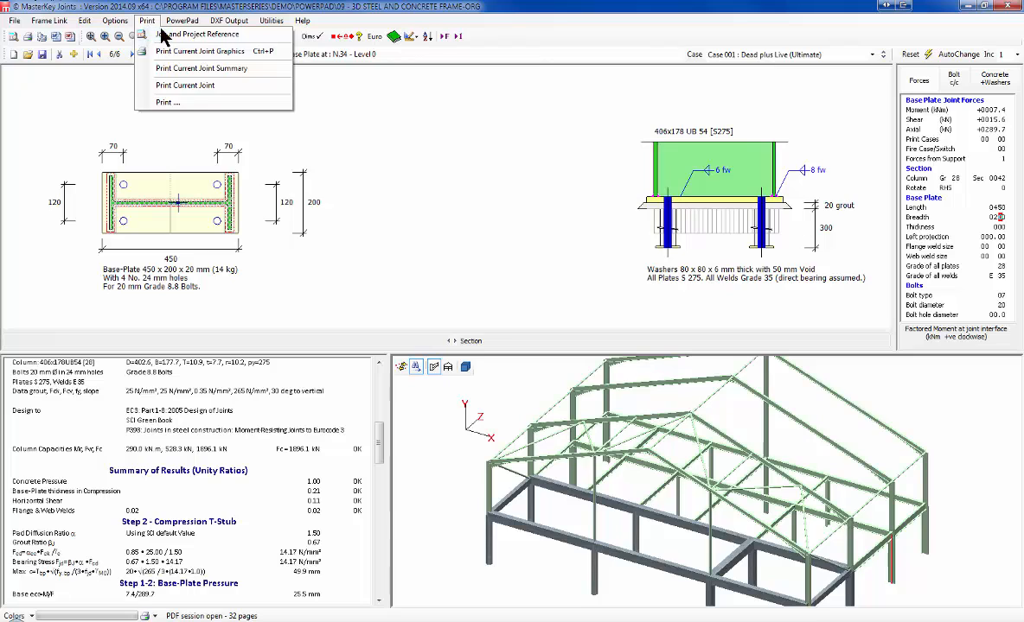
left_click(169, 103)
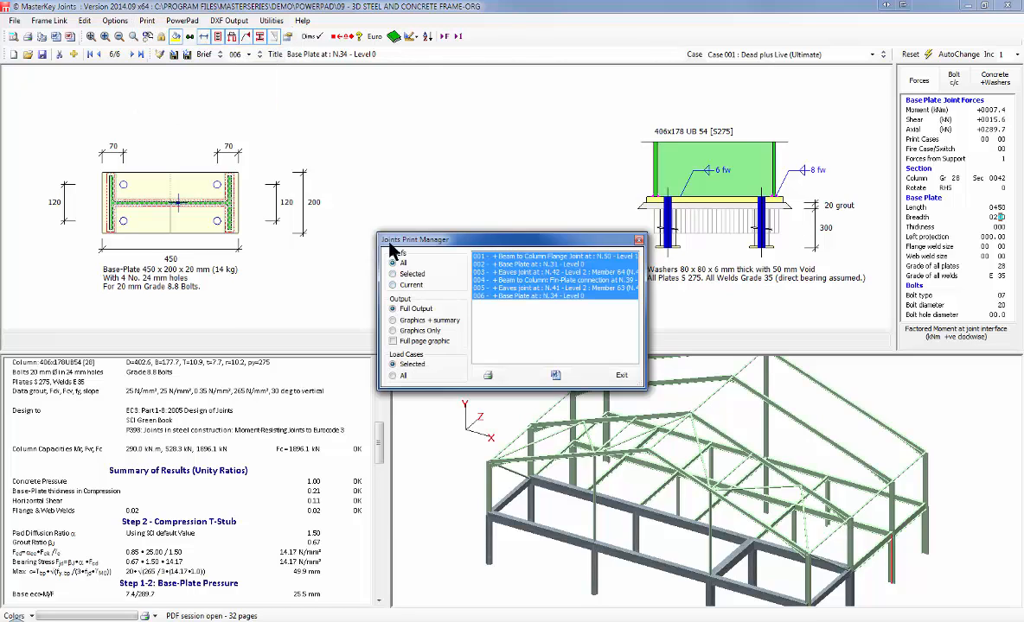
left_click(504, 280, "ctrl")
left_click(504, 272, "ctrl")
left_click(503, 264, "ctrl")
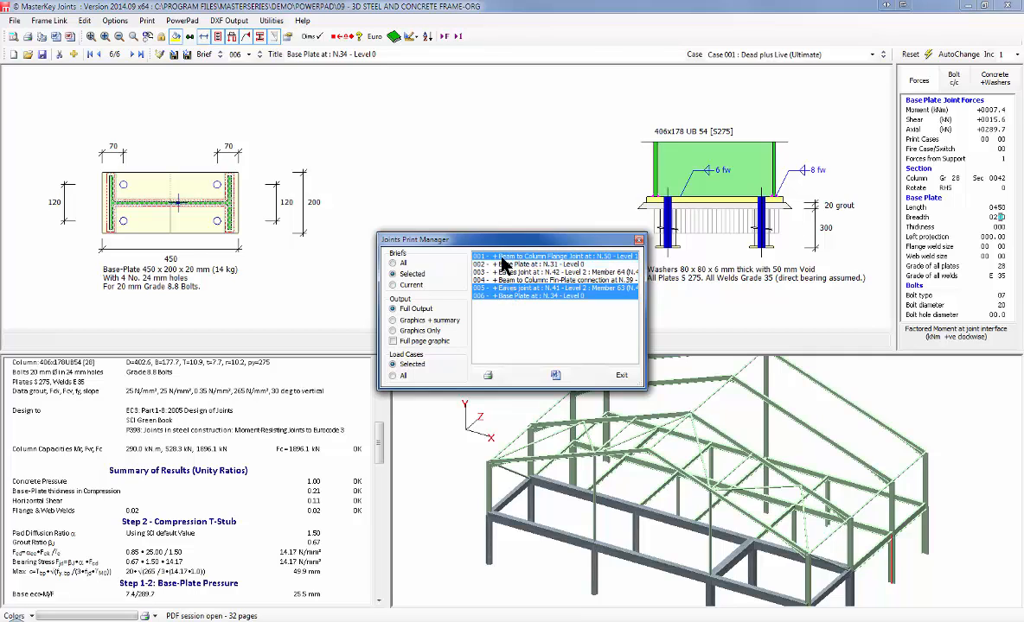
left_click(502, 257, "ctrl")
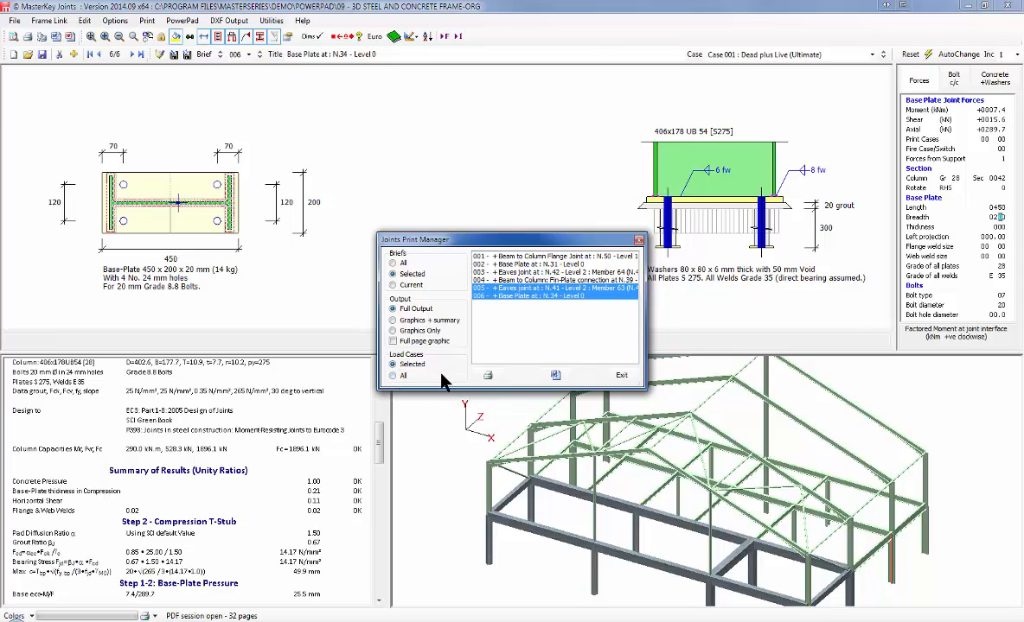
Step: Print their full calculations to the PDF session, then close and save the joints module
left_click(488, 377)
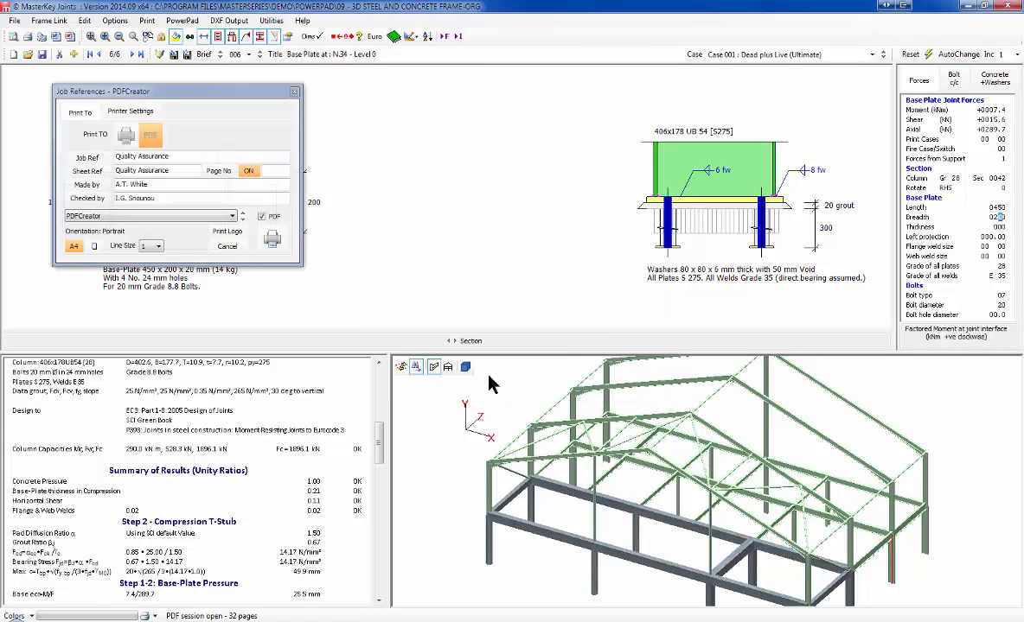
left_click(273, 240)
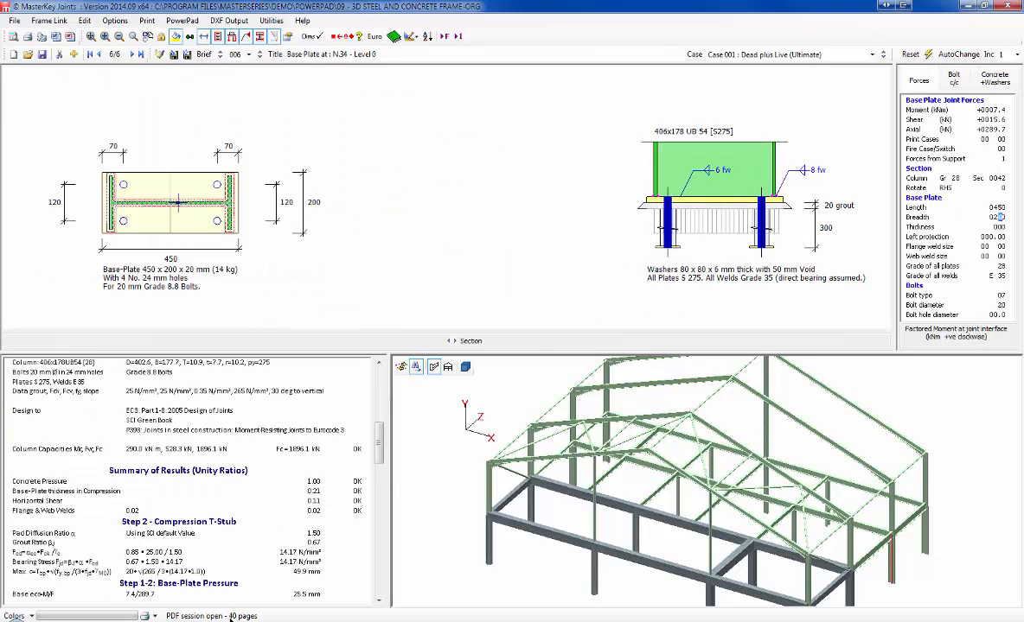
left_click(1008, 5)
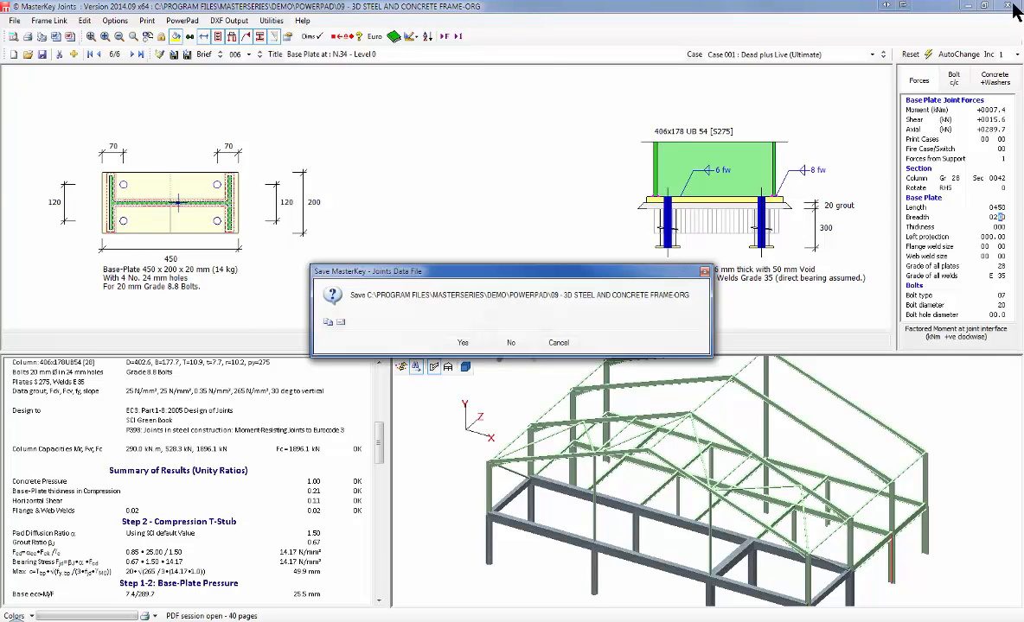
left_click(464, 342)
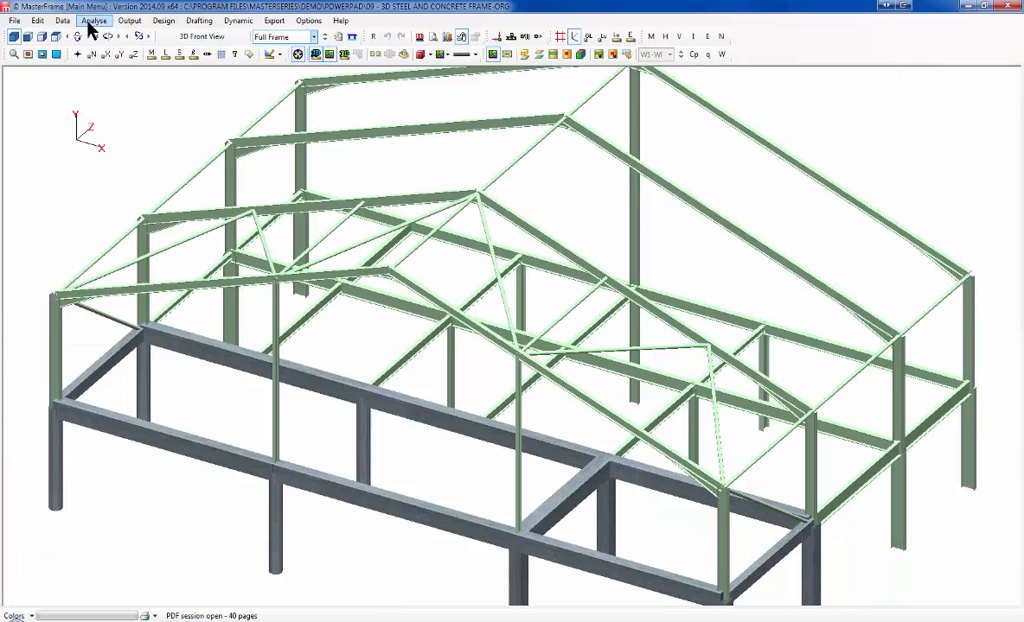
Step: Start the concrete design, accepting approximate service cases for pad design
left_click(164, 24)
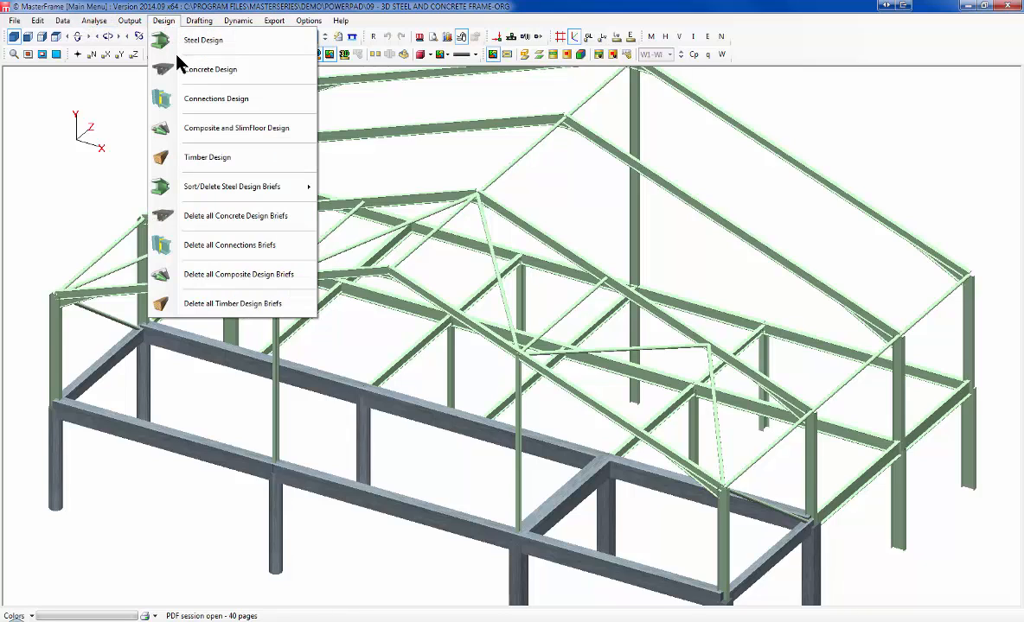
left_click(207, 74)
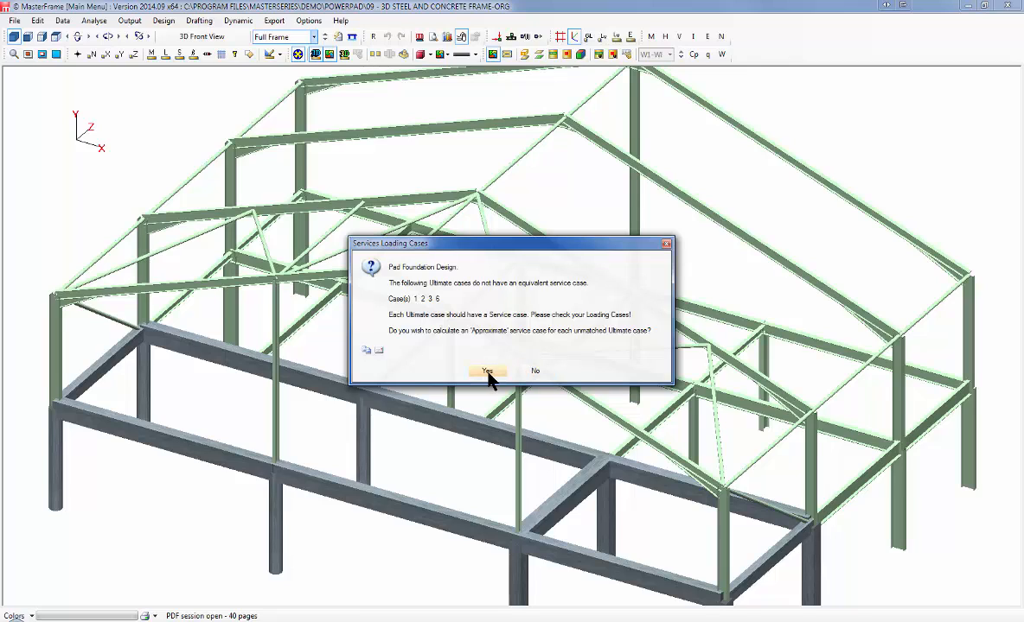
left_click(487, 370)
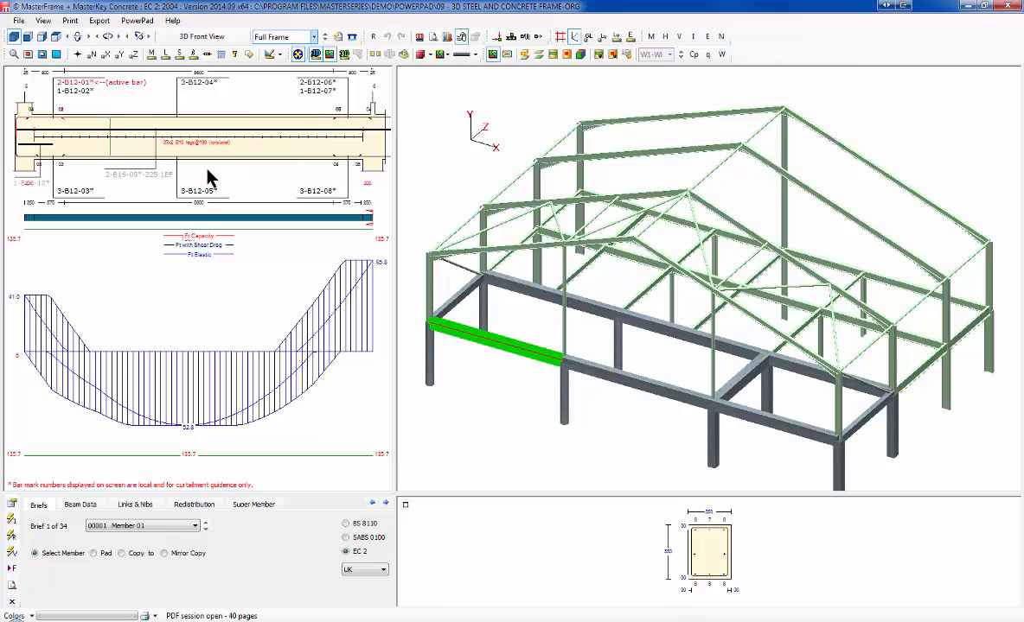
Step: Review pad foundation 06 and ground beam Member 03, then close and save the concrete module
left_click(604, 373)
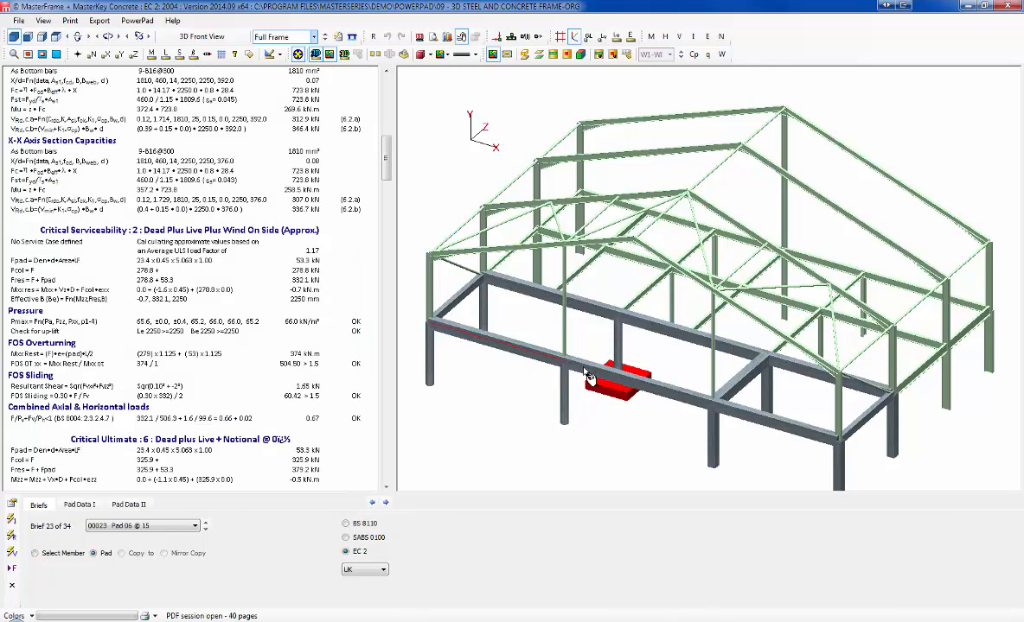
left_click(816, 441)
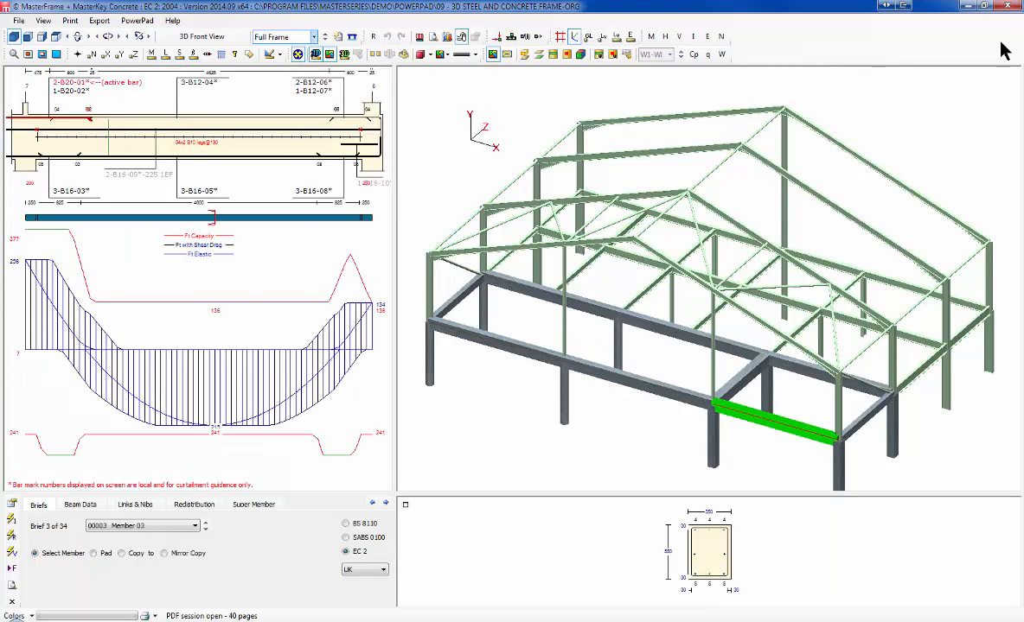
left_click(923, 5)
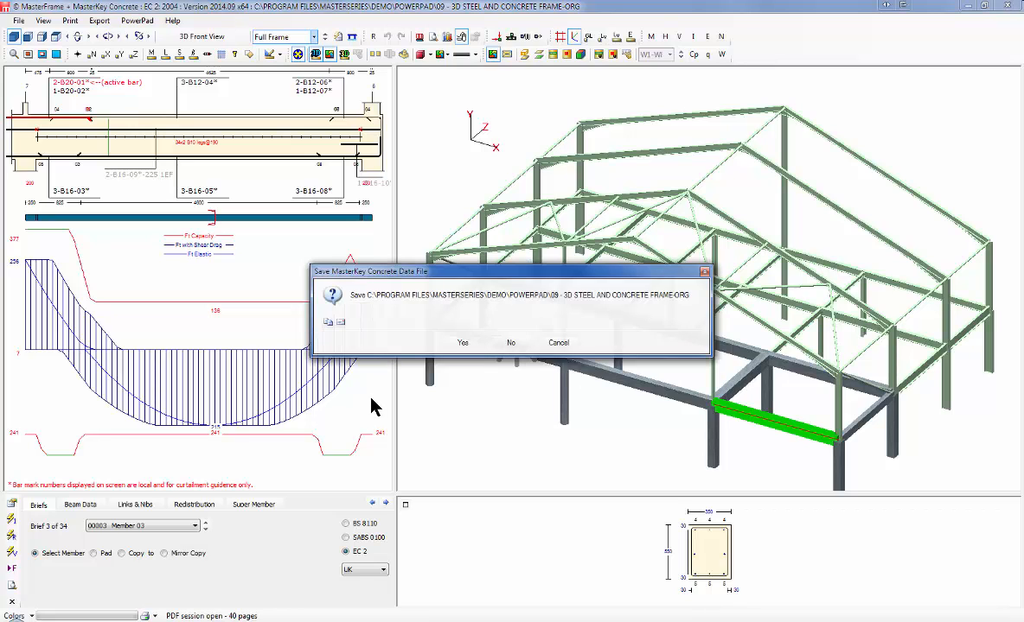
left_click(463, 343)
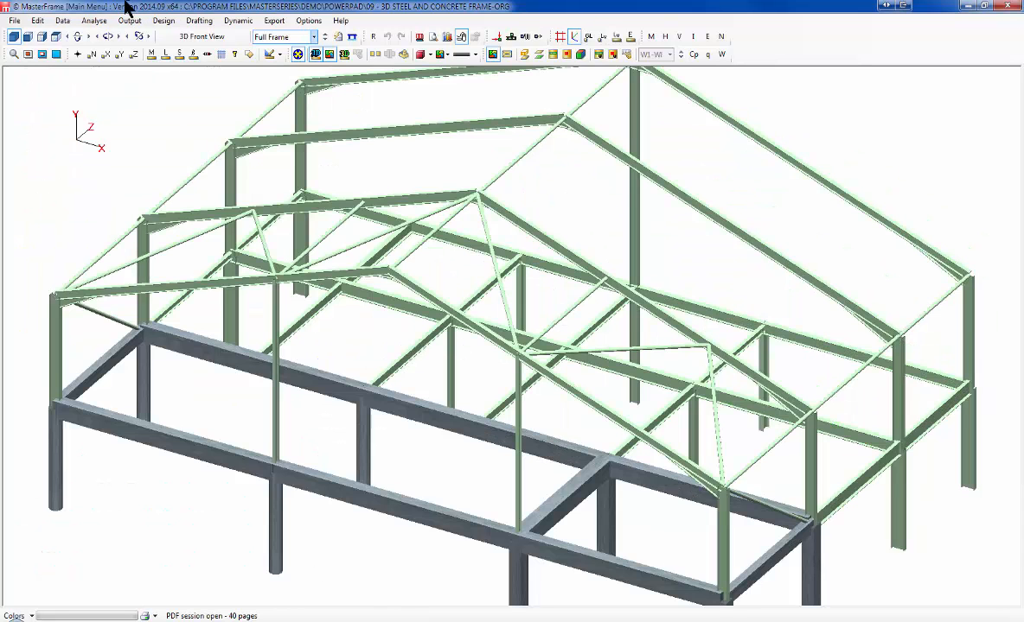
Step: Open the 06 - Concrete Example frame file
left_click(16, 21)
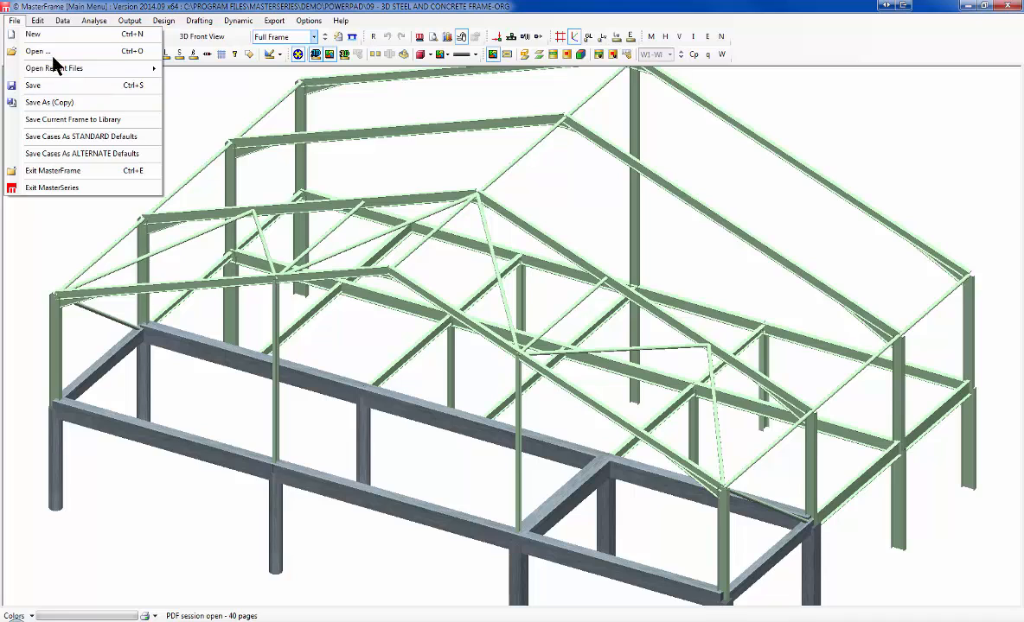
left_click(48, 51)
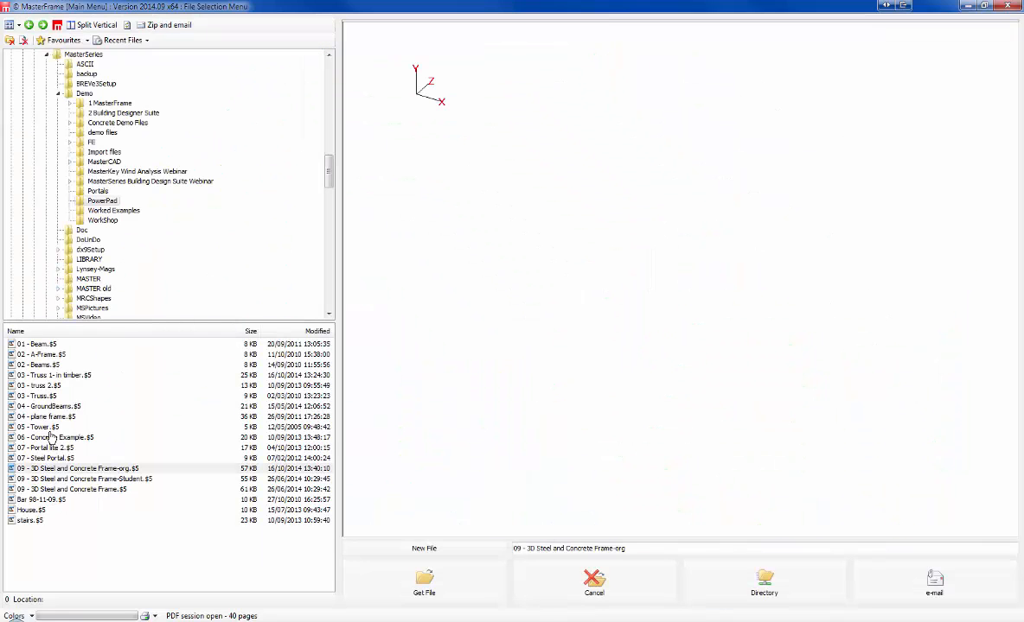
left_click(51, 438)
left_click(423, 582)
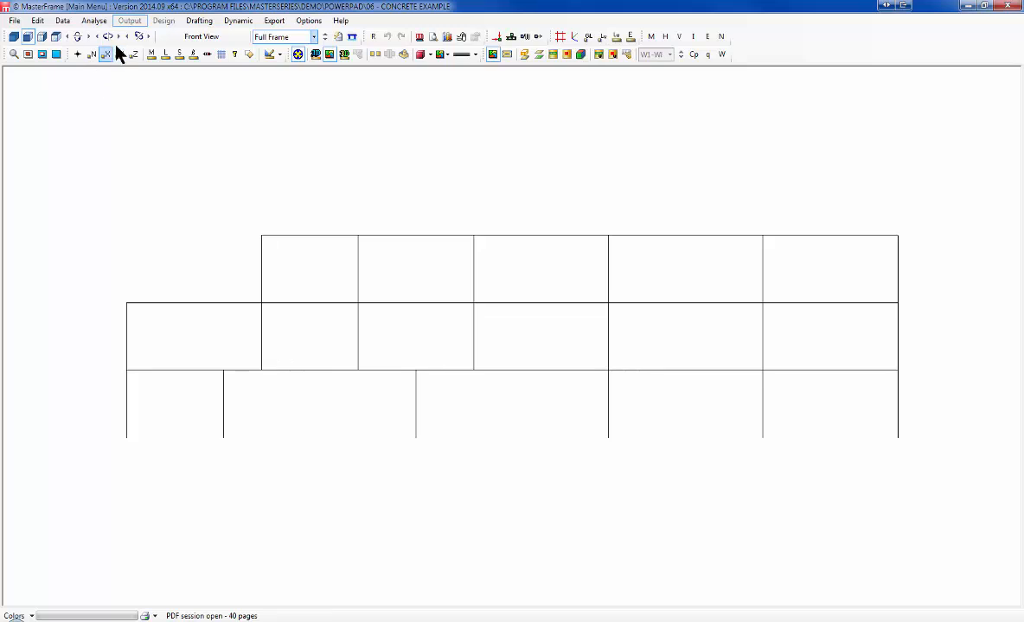
Step: Analyse it as a space frame and display the graphical analysis output
left_click(92, 20)
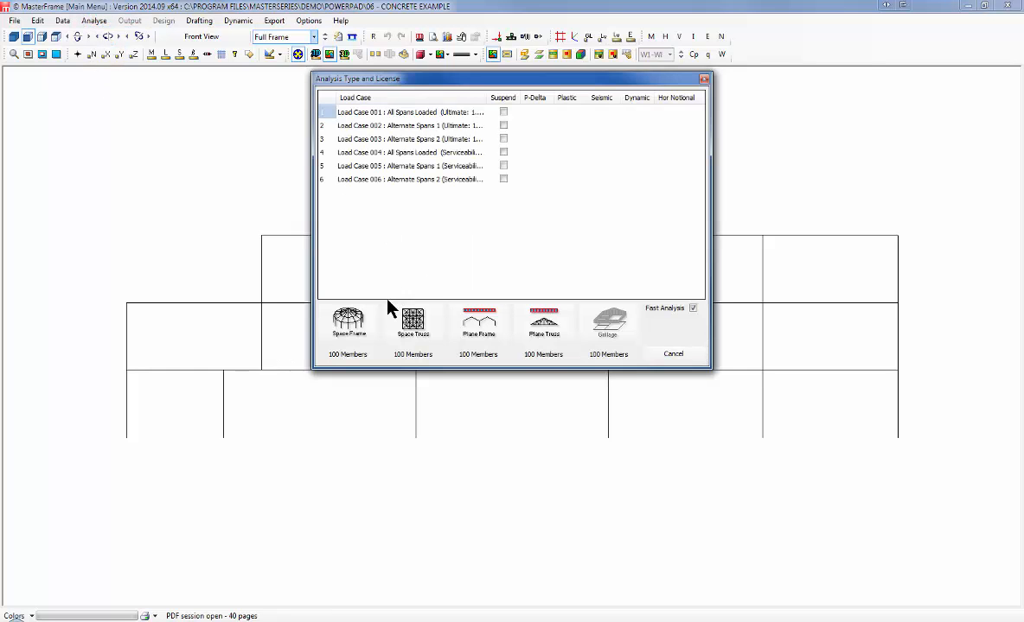
left_click(346, 322)
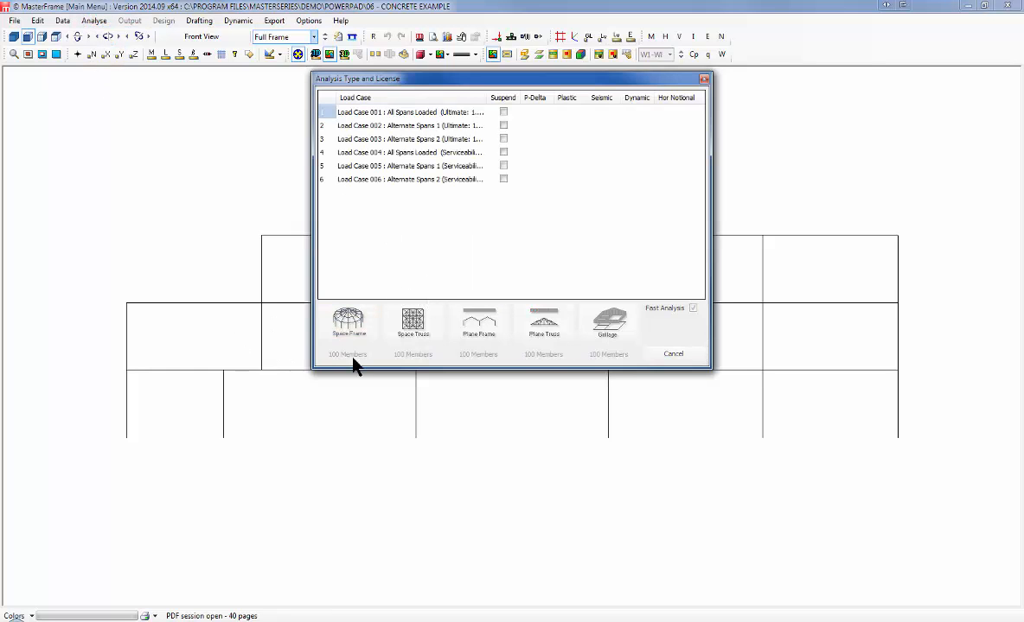
left_click(129, 19)
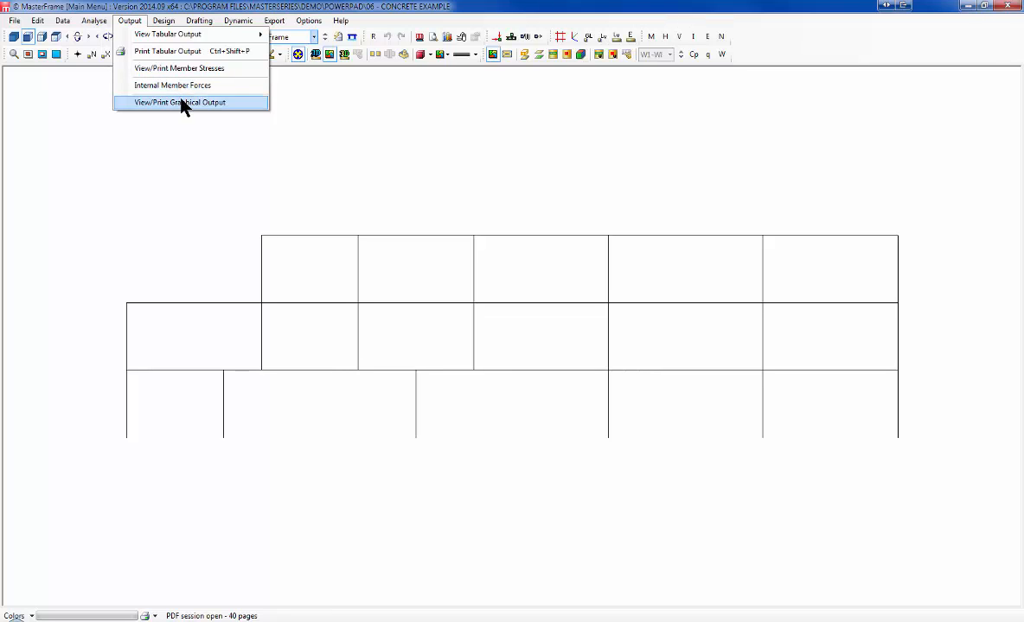
left_click(185, 102)
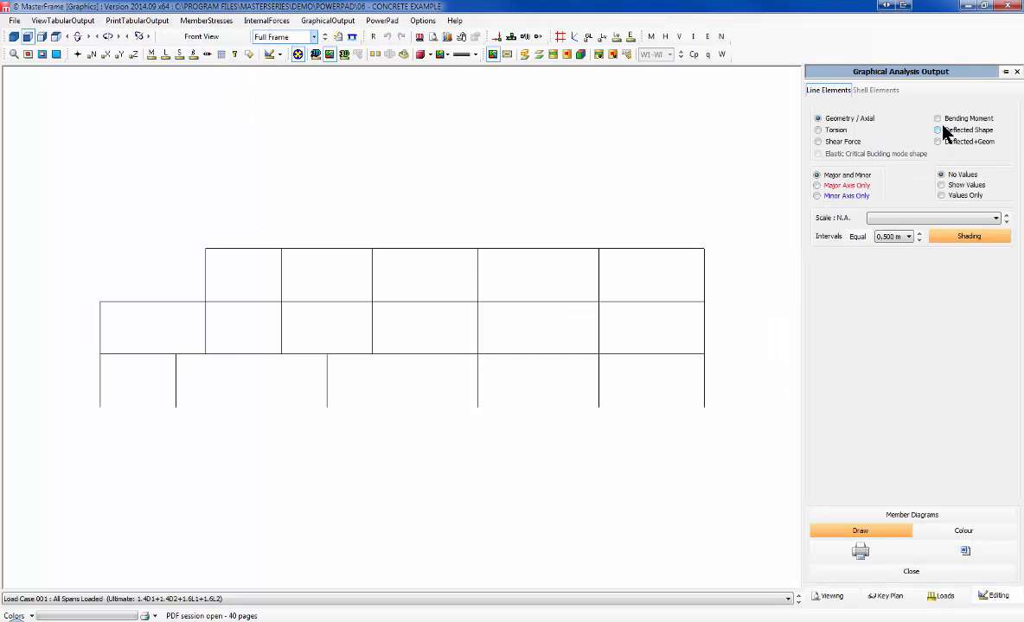
Step: Show bending moments at B.M. scale 1000 for load cases 001 to 005, then close the graphical output
left_click(942, 120)
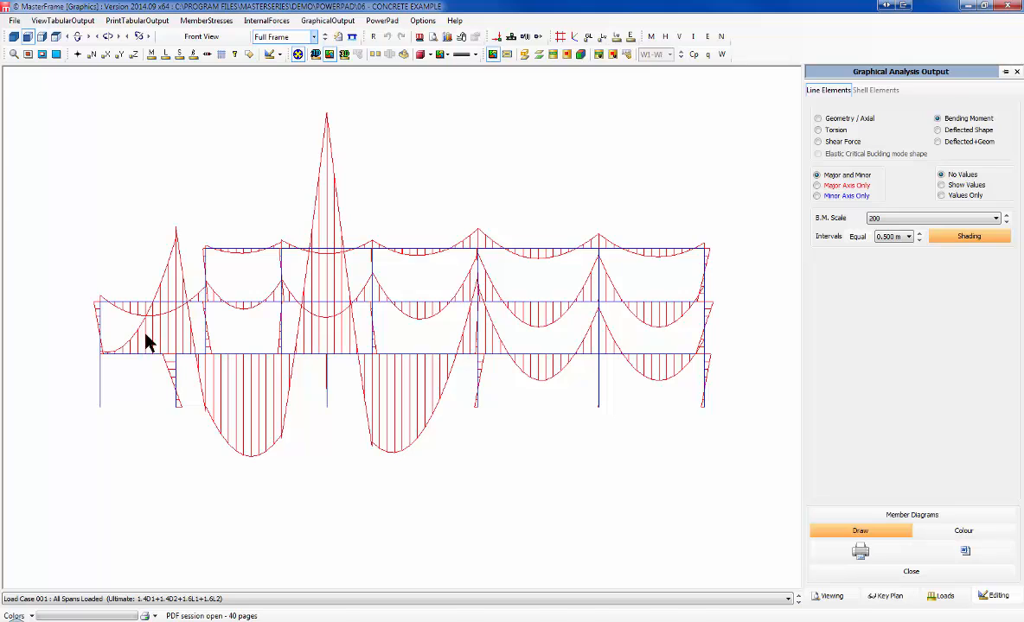
left_click(1006, 220)
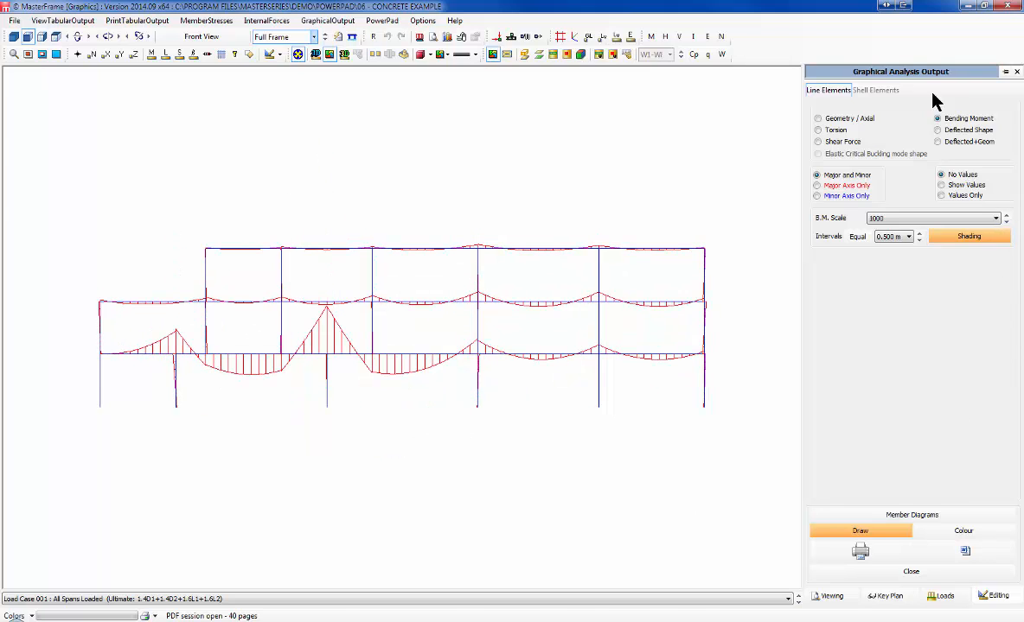
left_click(799, 602)
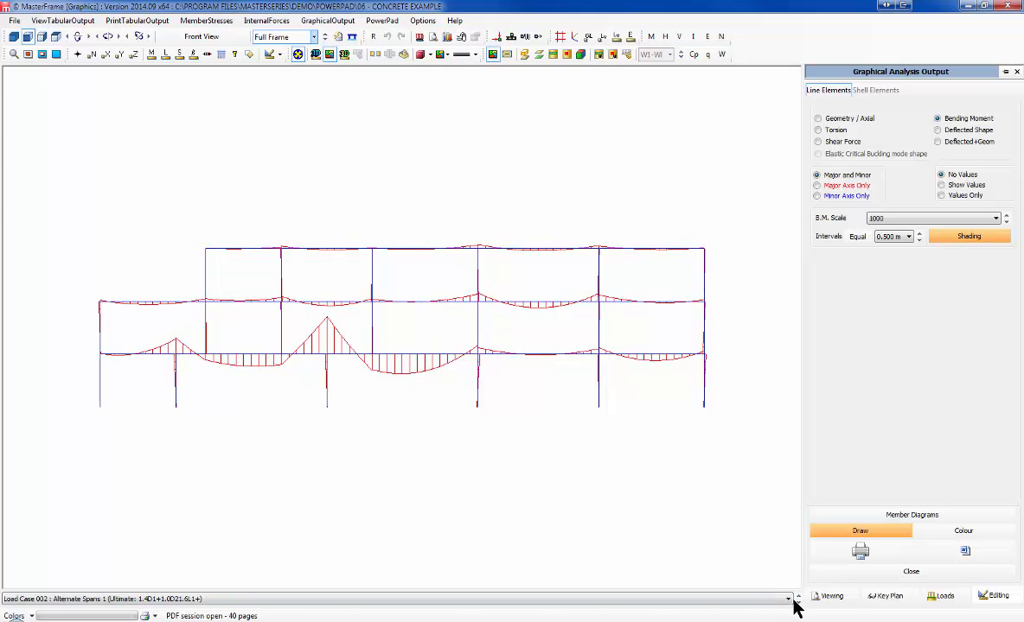
left_click(798, 602)
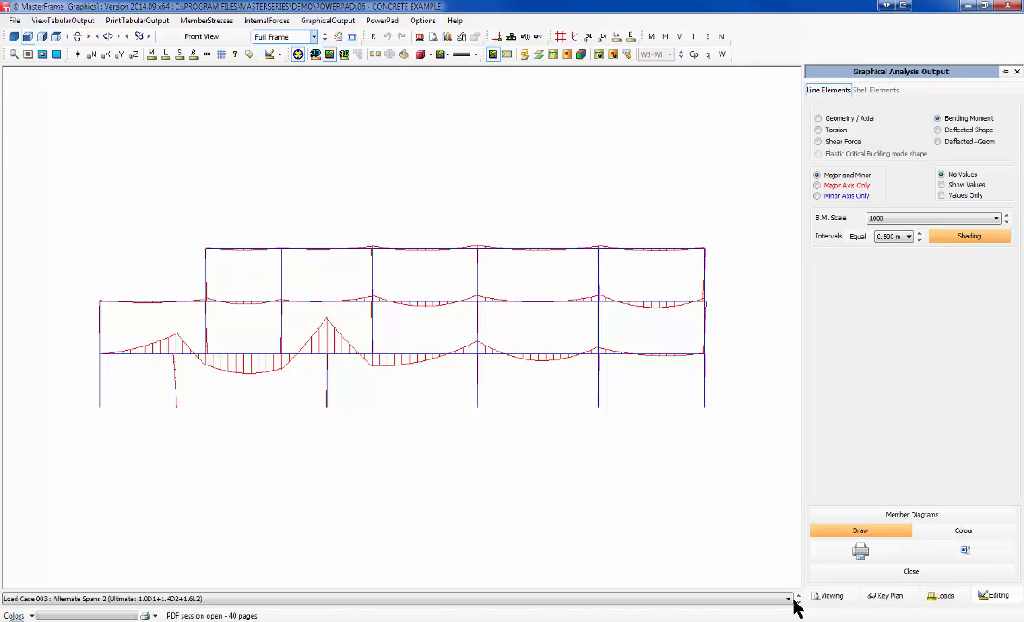
left_click(796, 602)
left_click(795, 602)
left_click(790, 599)
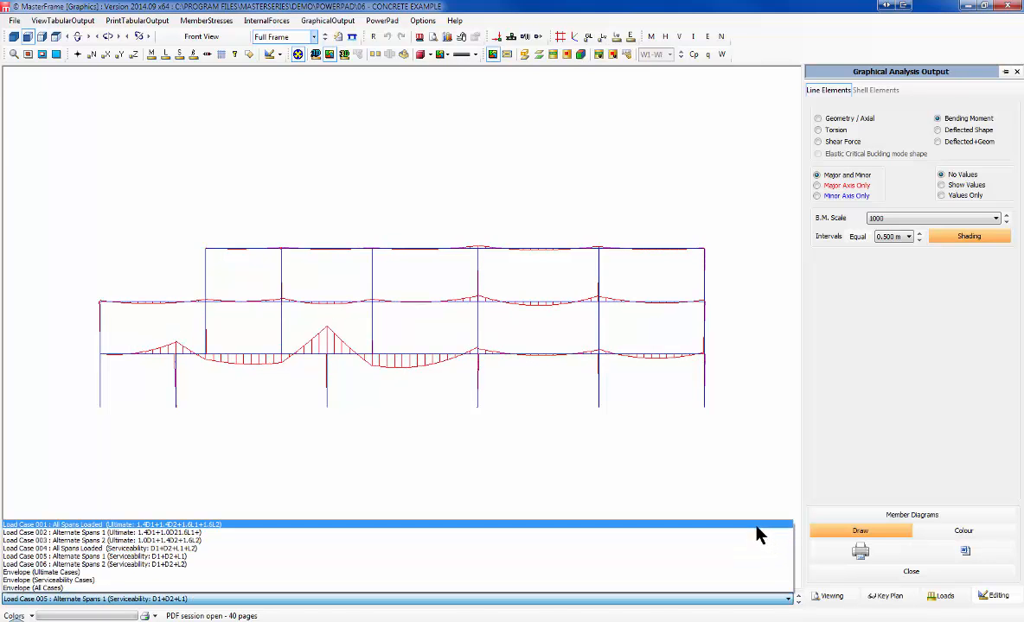
left_click(677, 424)
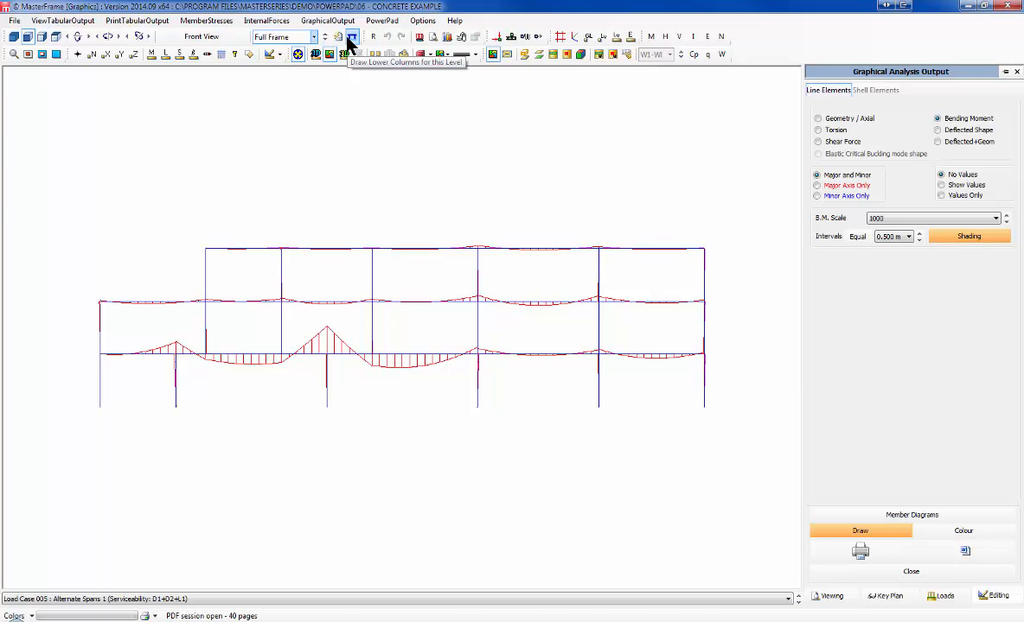
left_click(1016, 73)
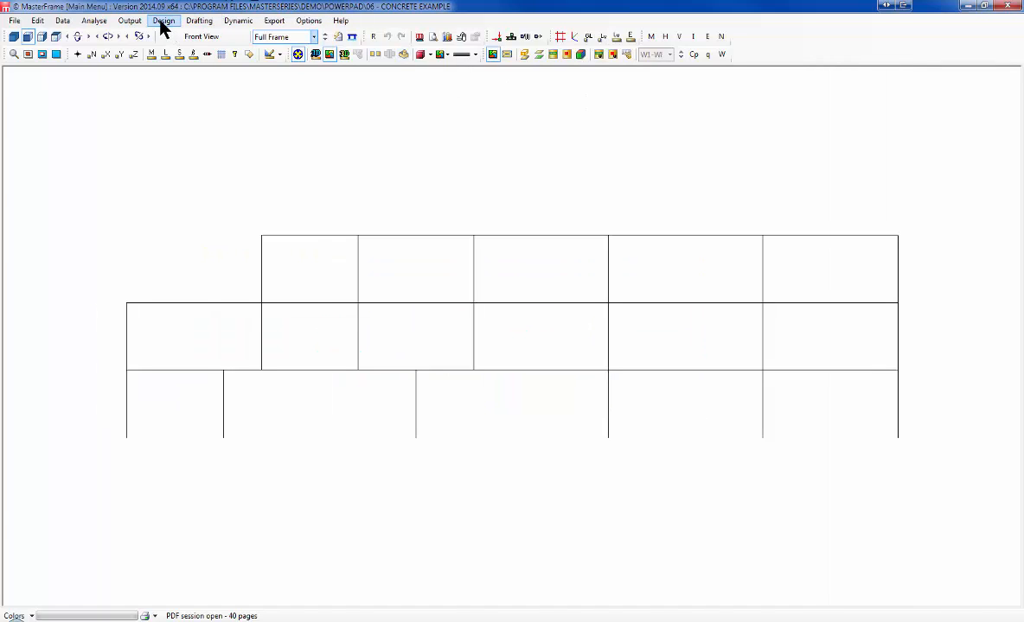
Step: Start integrated concrete design of the frame, accepting the member numbering warning
left_click(164, 21)
left_click(201, 91)
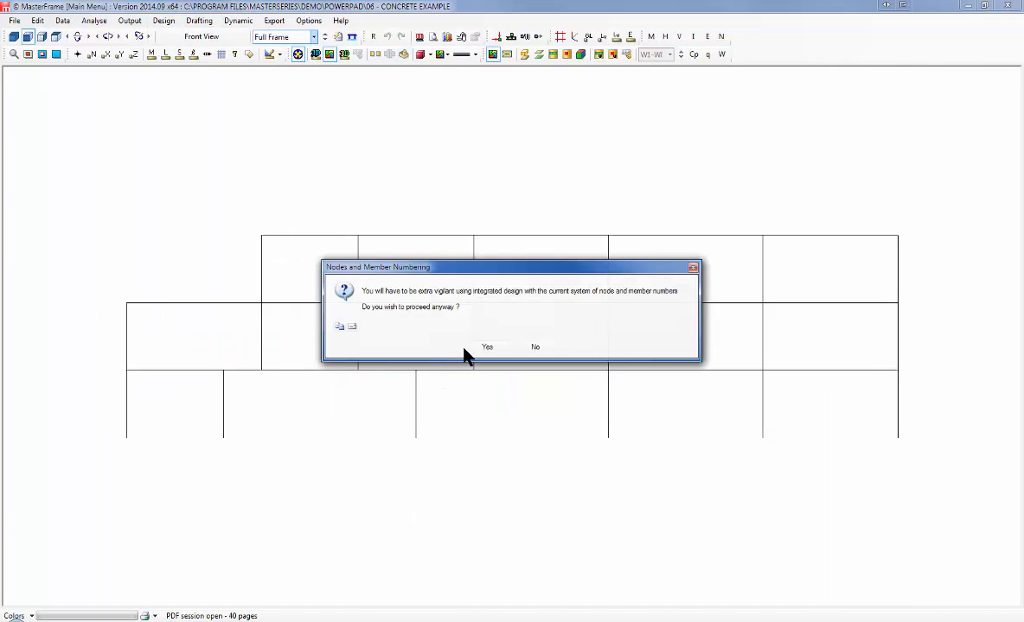
left_click(478, 346)
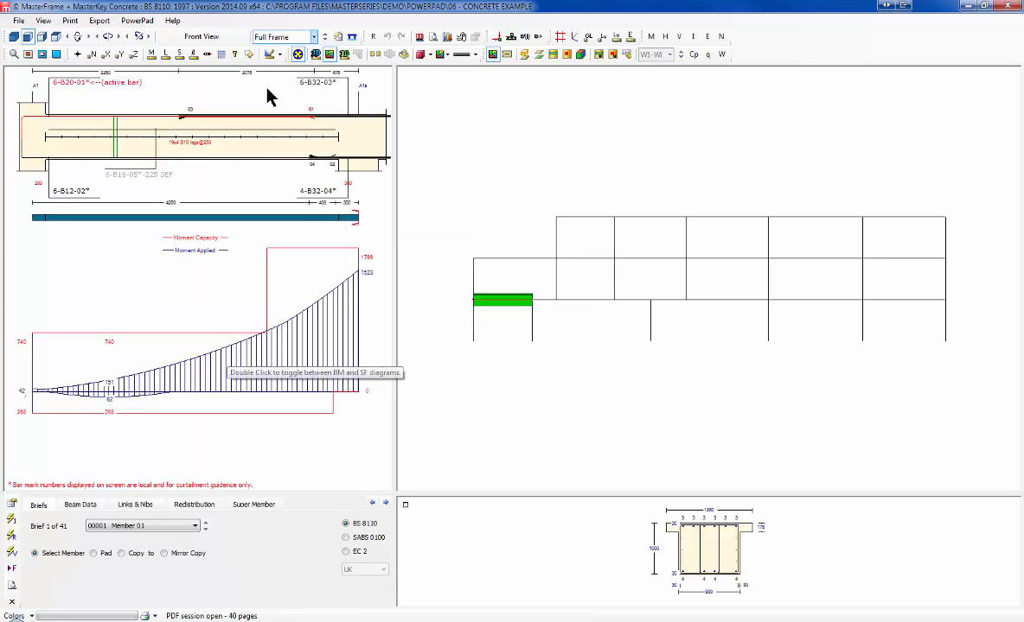
Step: Step through Members 02, 05 and 12 to Member 17 and show its full calculation report
left_click(578, 301)
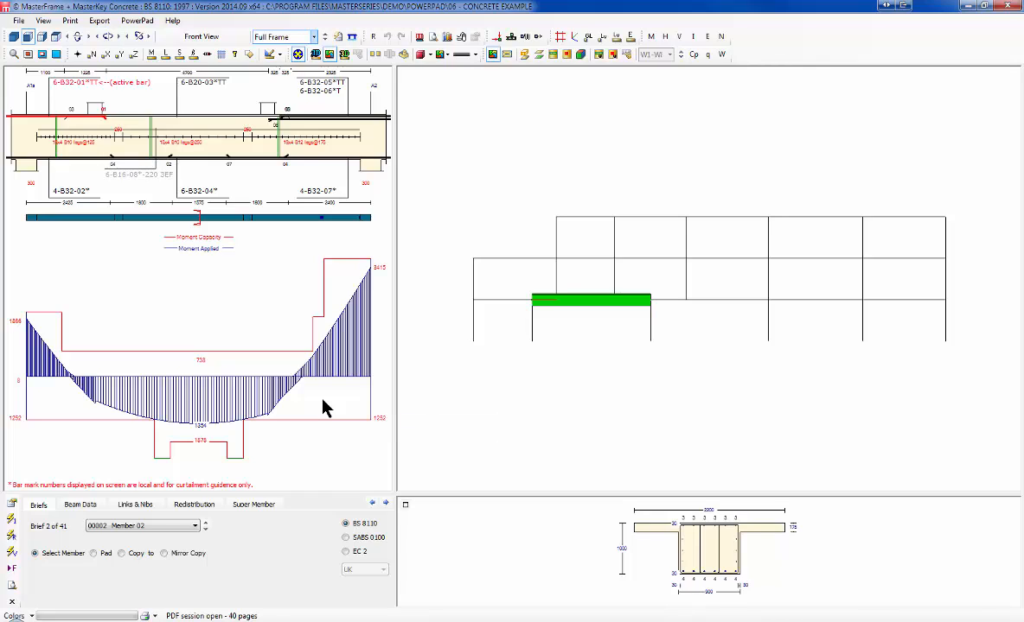
left_click(698, 304)
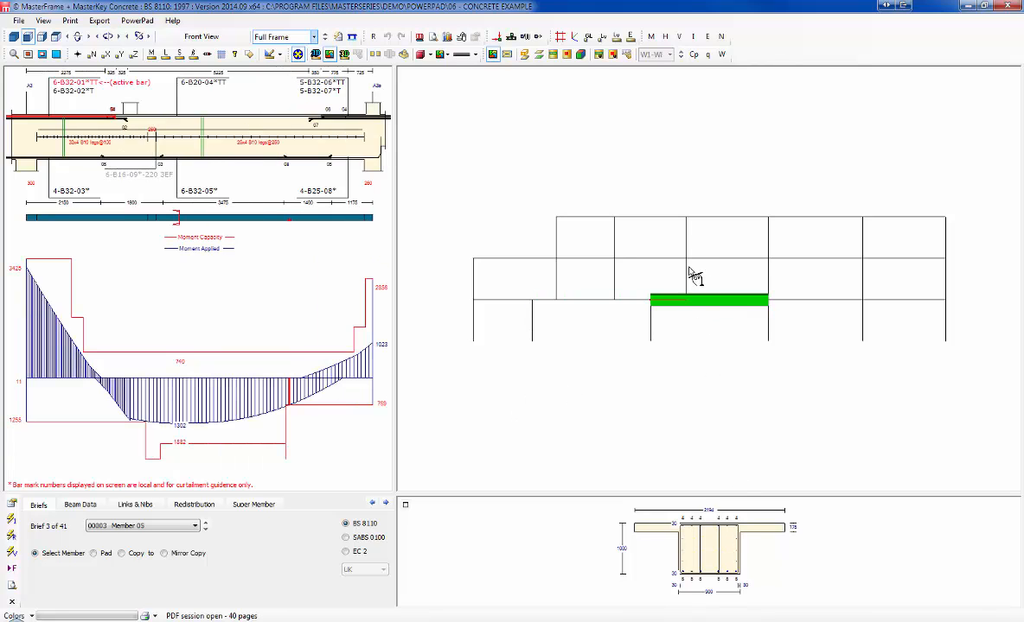
left_click(705, 259)
left_click(722, 218)
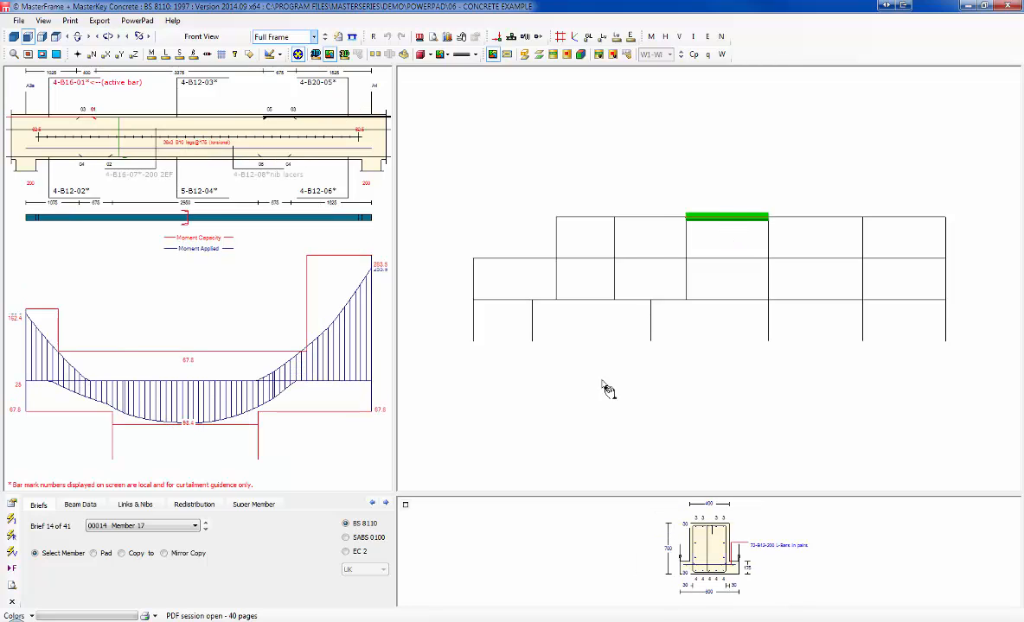
left_click(12, 585)
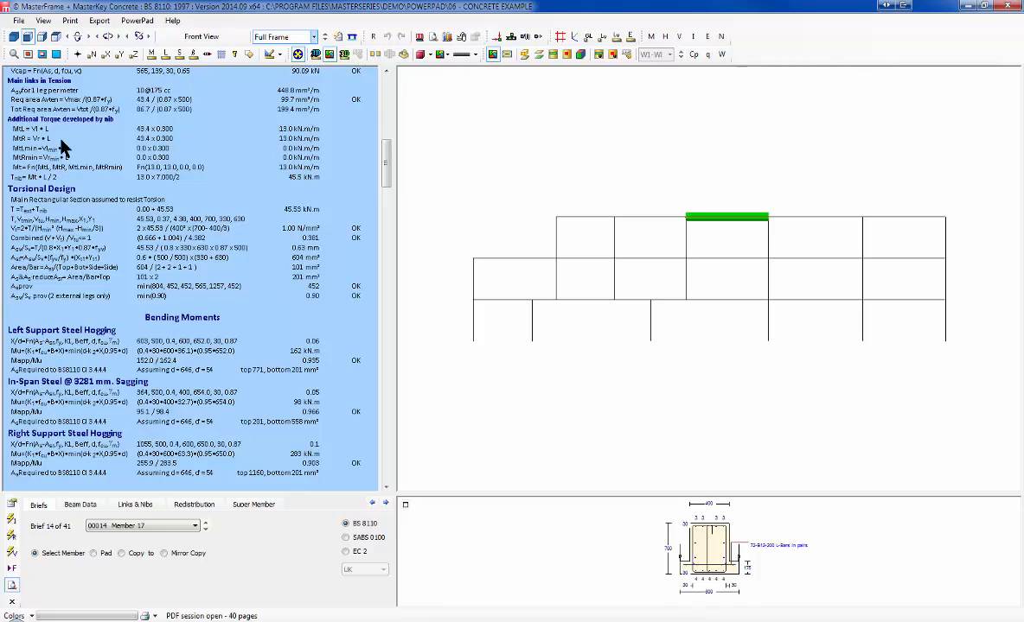
Step: Scroll through Member 17's calculation report, then return to its reinforcement and moment diagrams
scroll(63, 144, "up", 6)
scroll(63, 146, "up", 2)
scroll(63, 147, "down", 15)
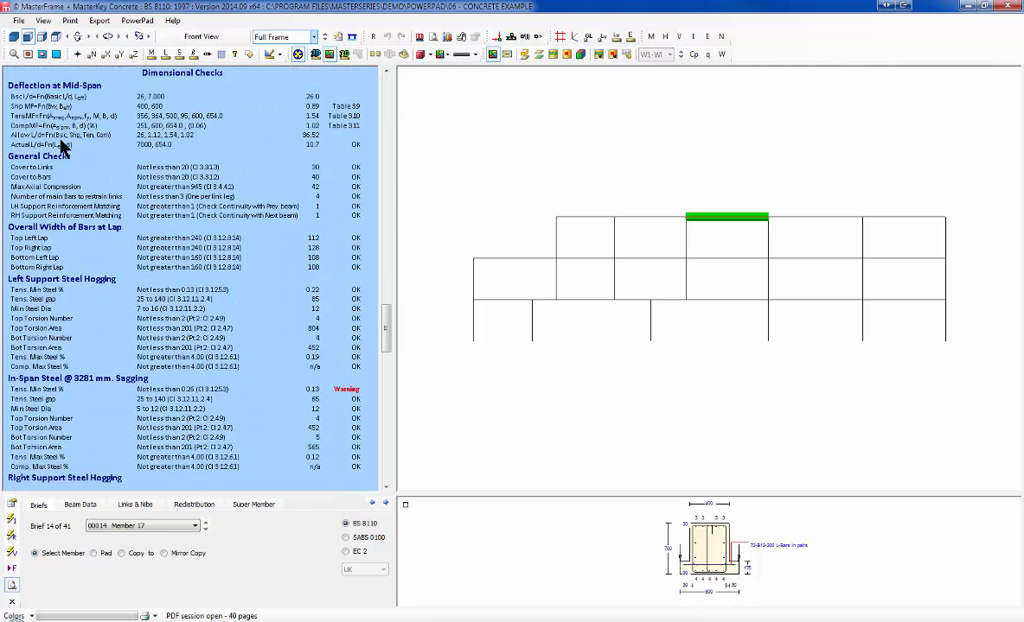
scroll(62, 145, "up", 7)
scroll(64, 143, "down", 7)
scroll(256, 313, "up", 10)
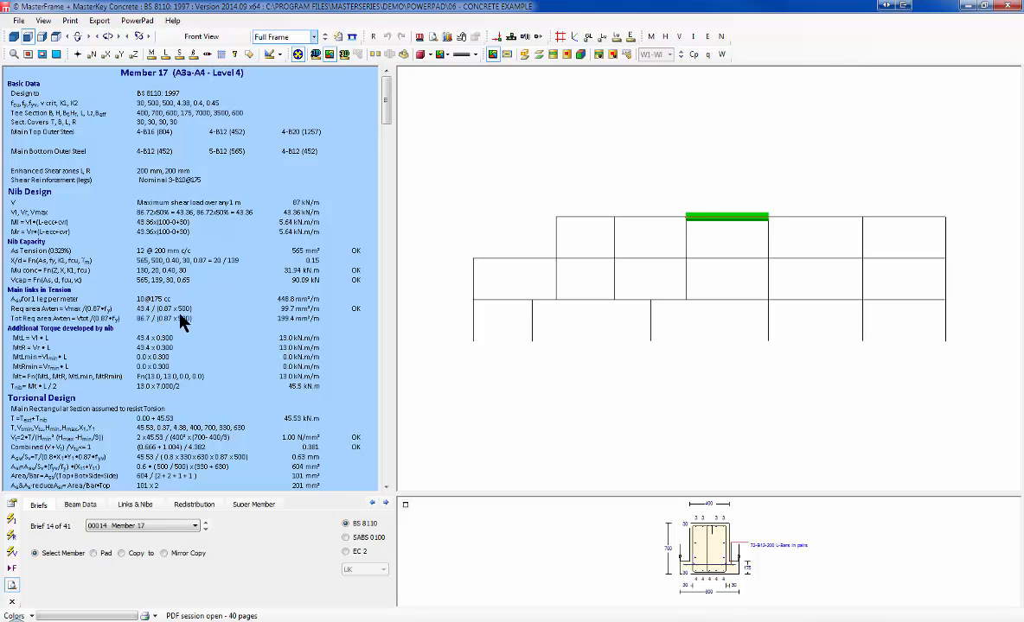
scroll(206, 338, "down", 5)
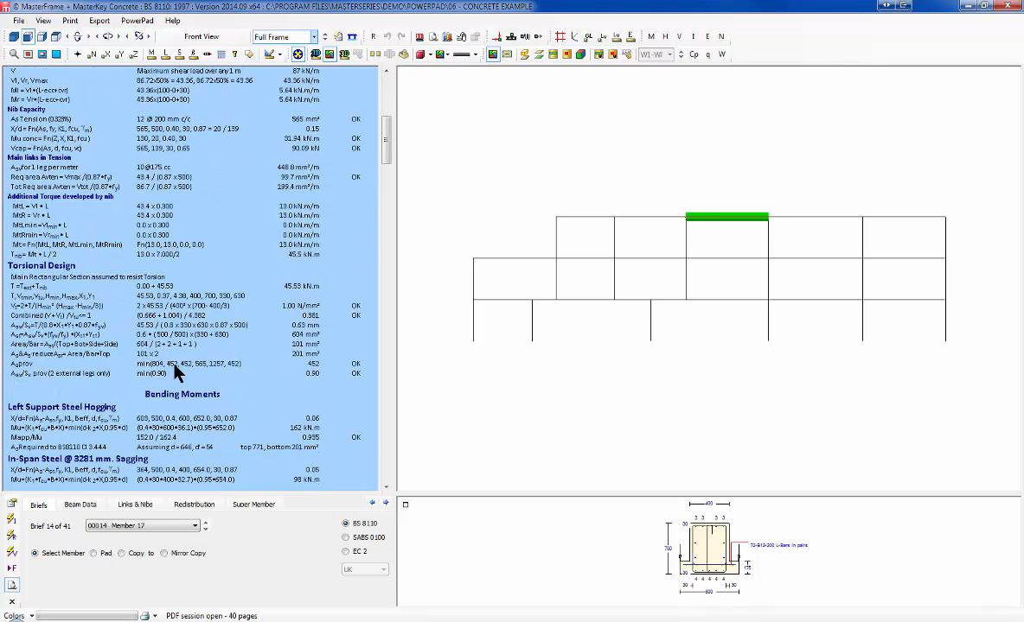
scroll(177, 372, "down", 10)
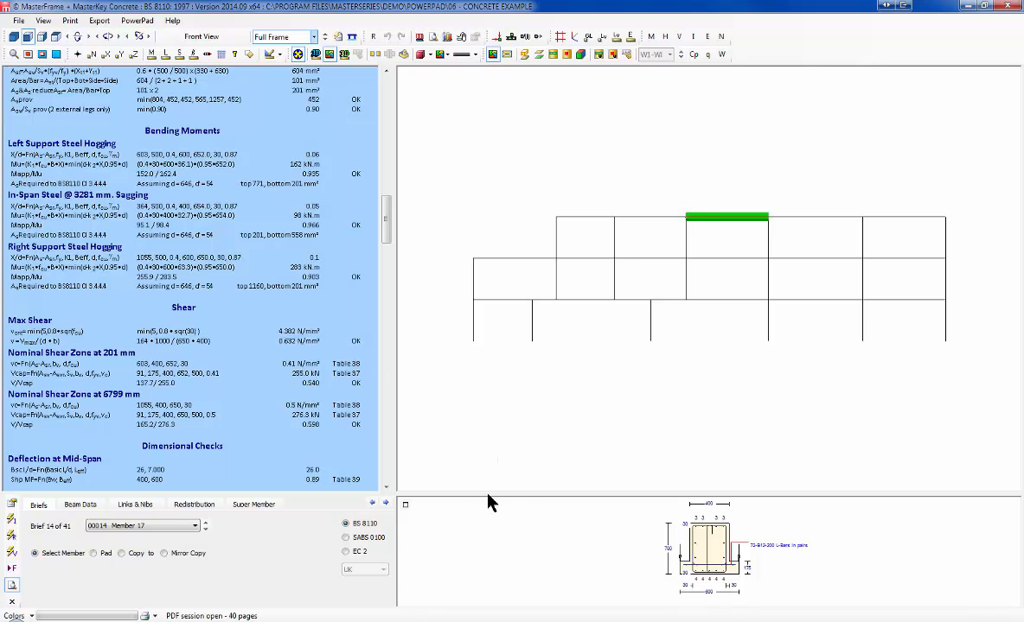
left_click(12, 553)
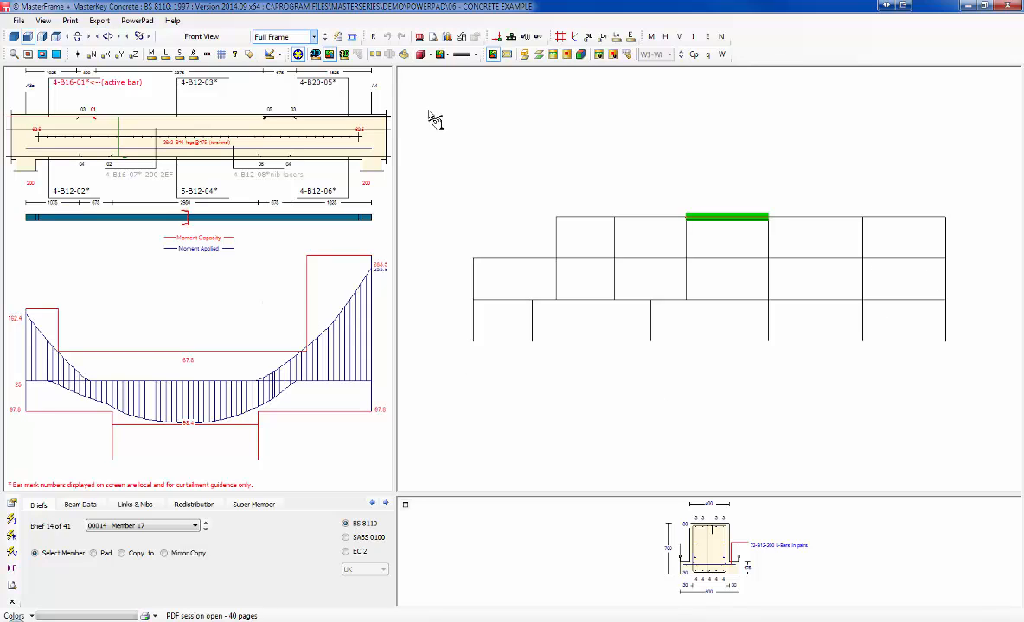
Step: Save the project and print all design output for every member to the PDF session
left_click(100, 21)
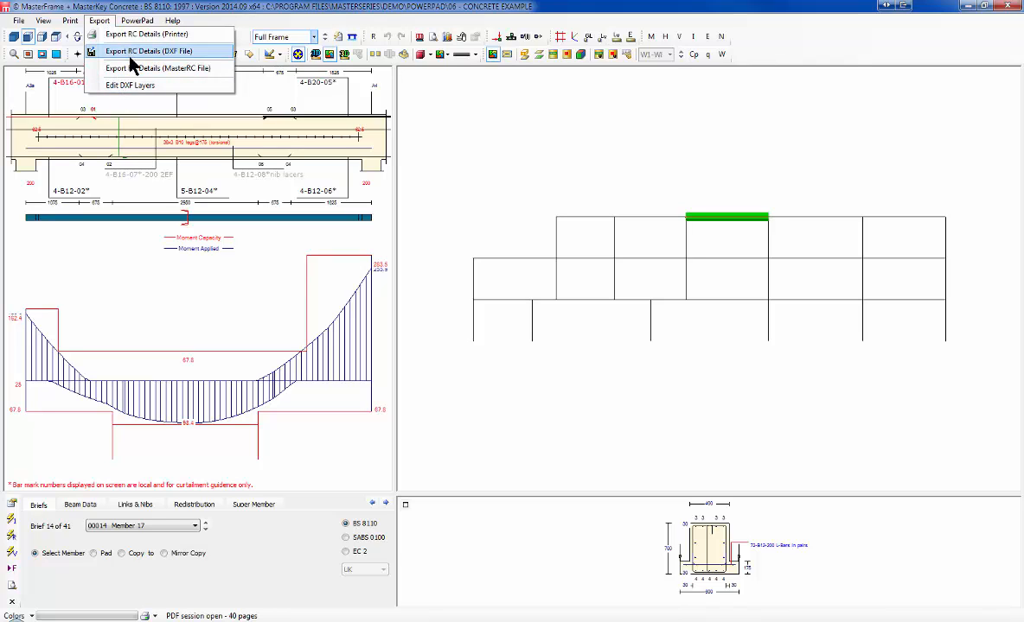
mouse_move(70, 21)
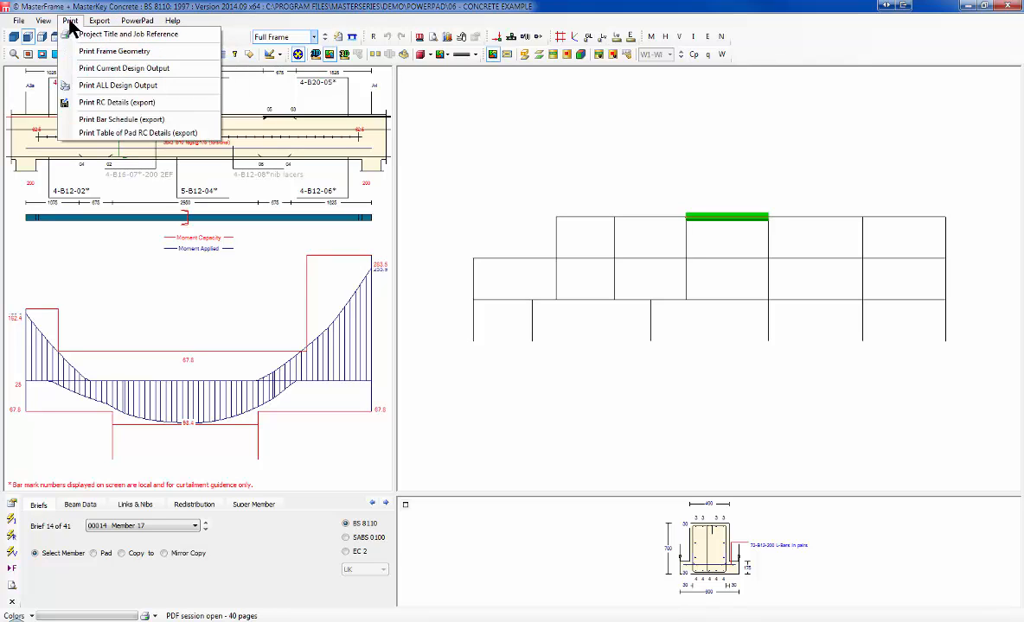
left_click(119, 87)
left_click(486, 343)
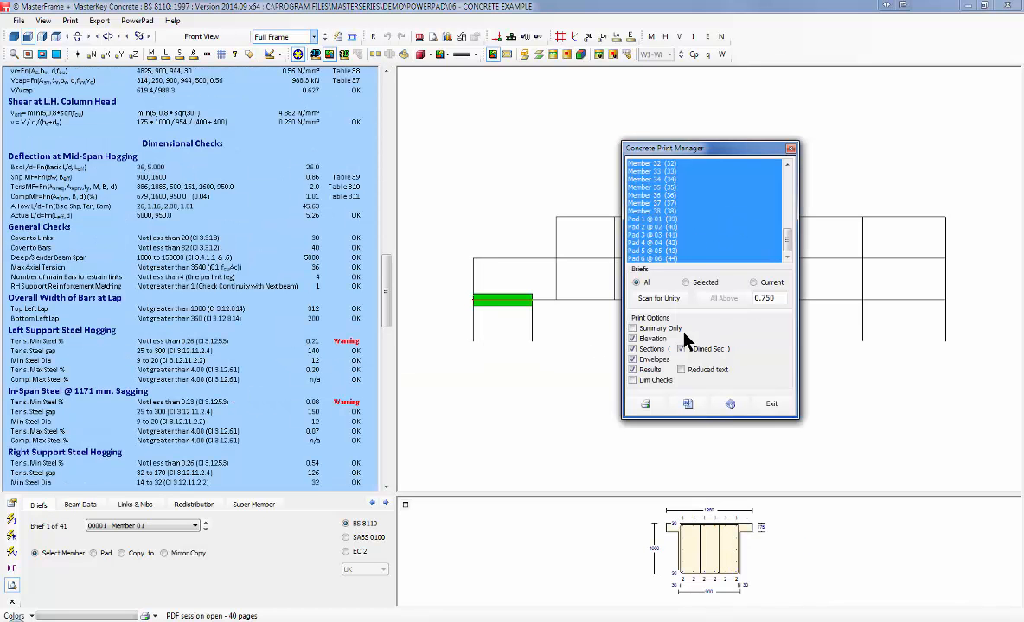
left_click(645, 404)
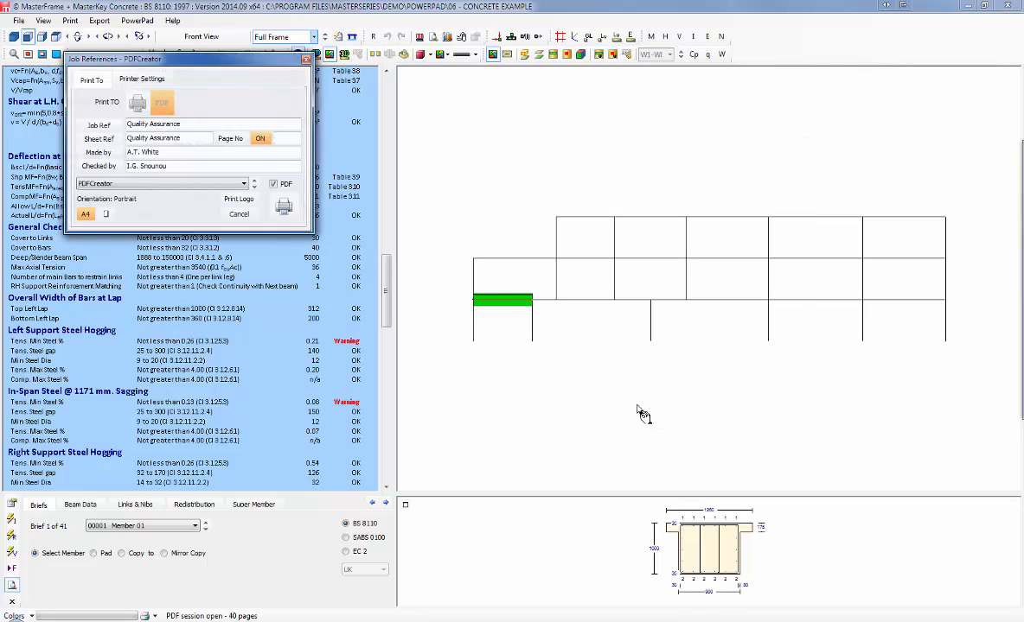
left_click(282, 206)
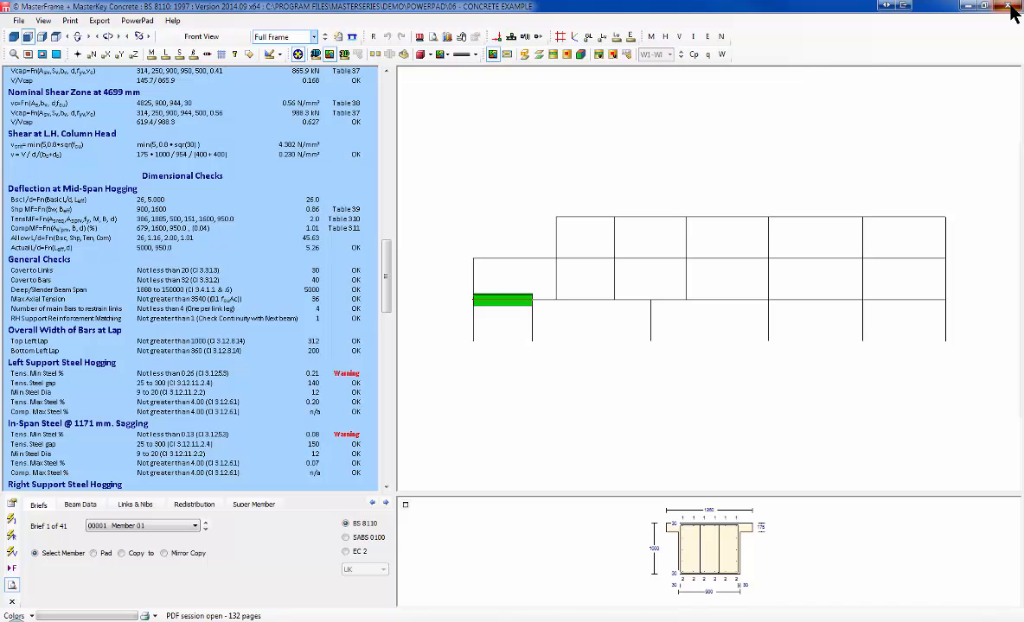
Step: Export RC details to a DXF file, matching beam reinforcement over column heads and loading AutoCAD
left_click(94, 22)
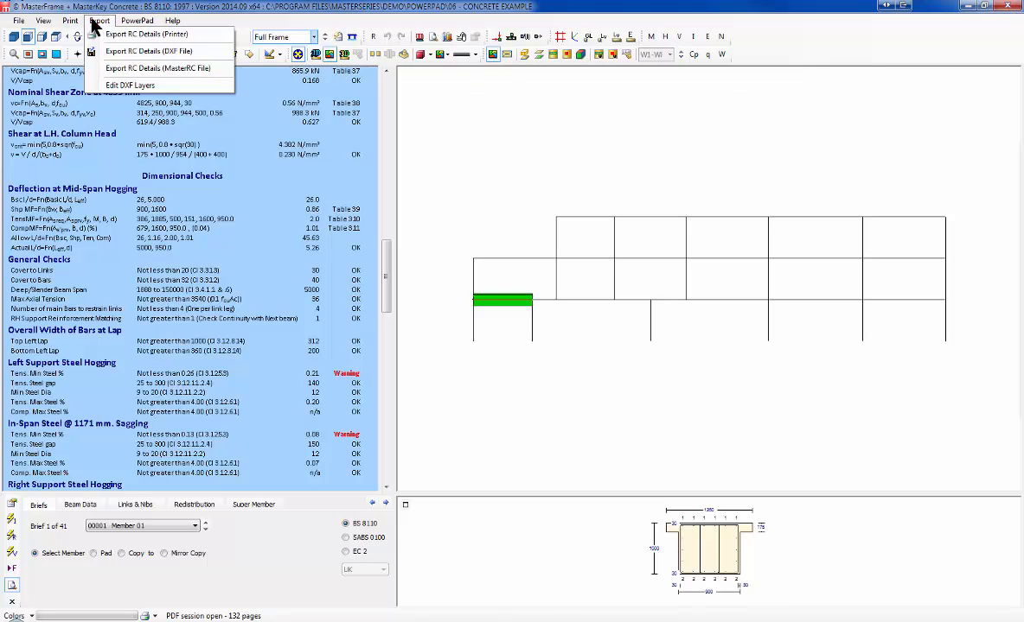
left_click(176, 52)
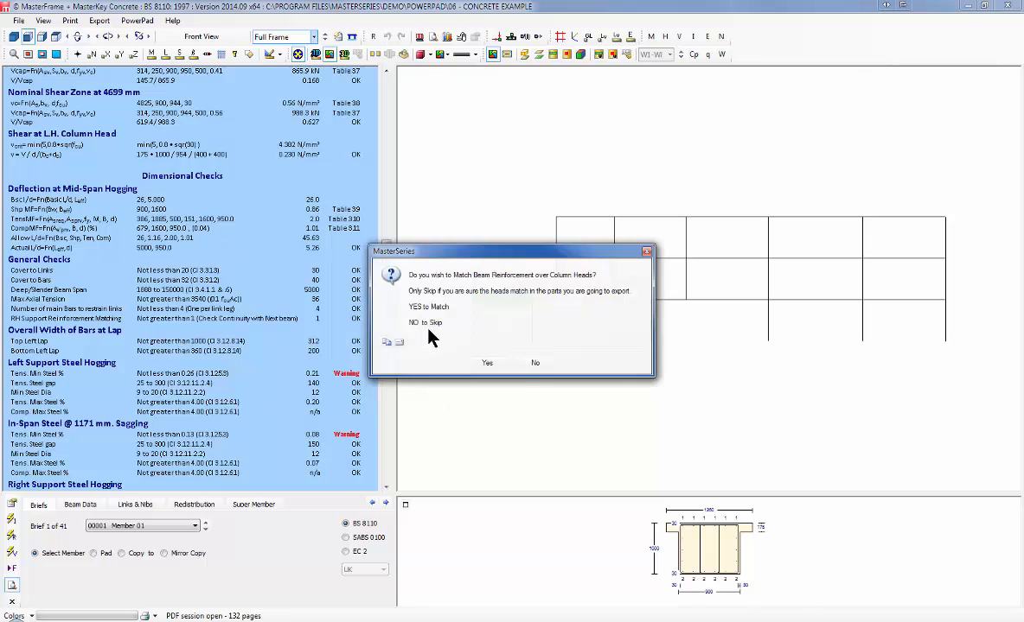
left_click(486, 365)
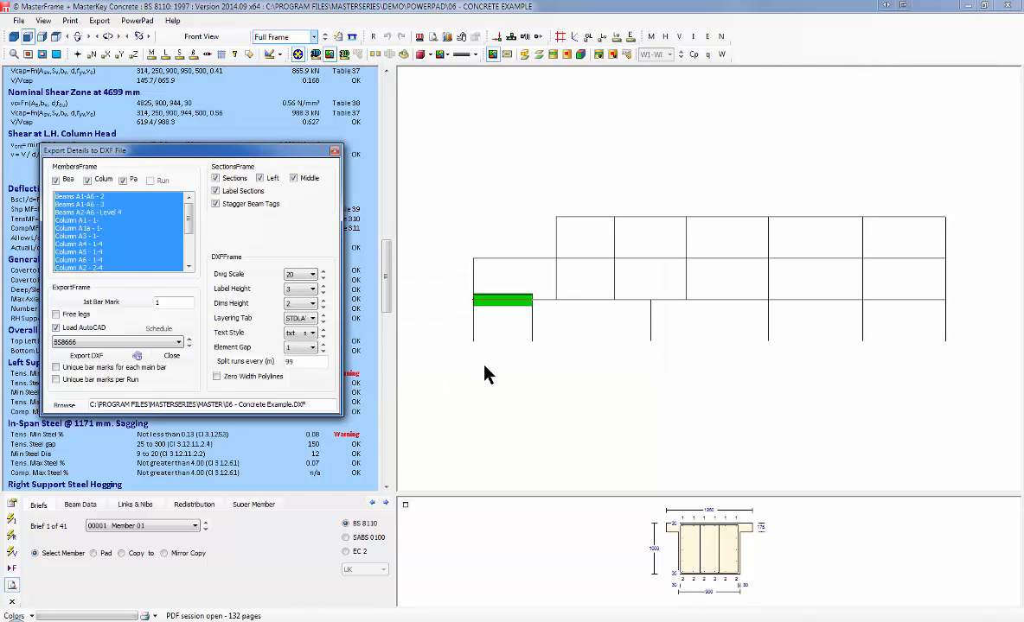
left_click(95, 361)
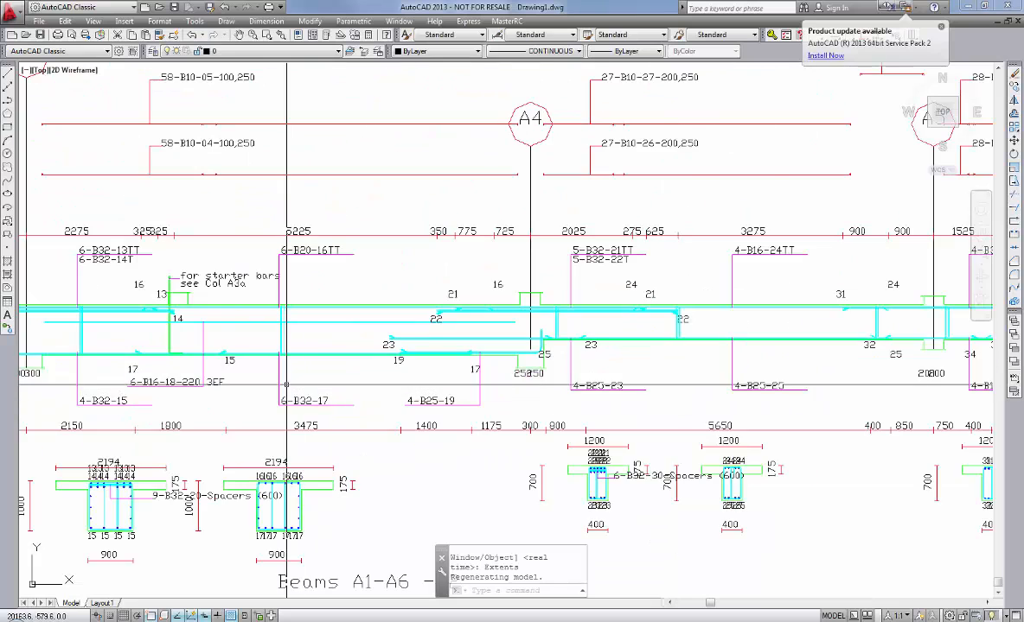
Step: Pan and zoom through the beam, column A1–A6 and pad reinforcement details
scroll(243, 327, "down", 2)
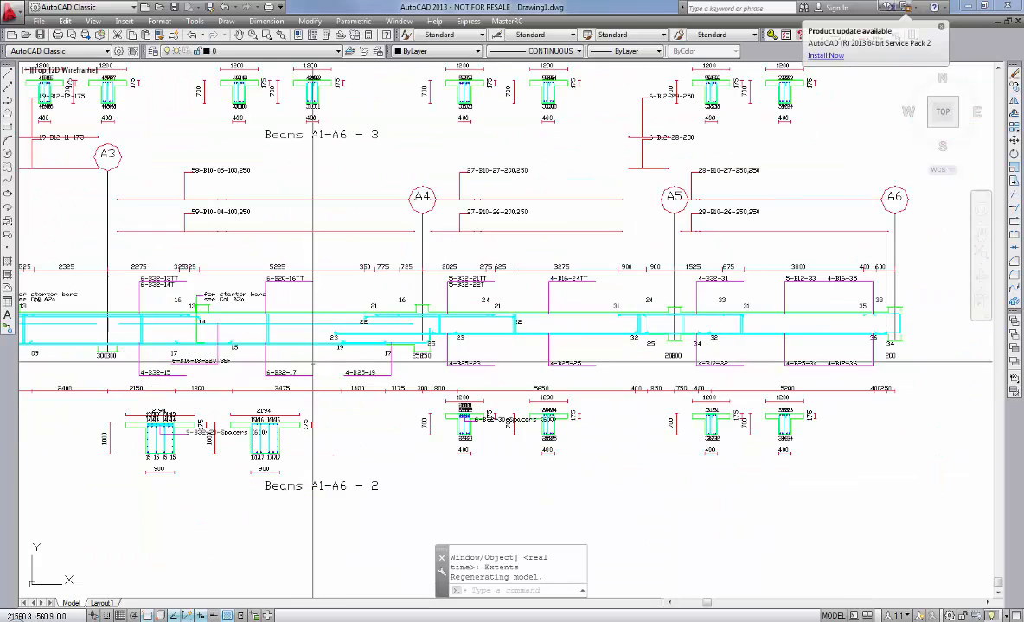
scroll(493, 267, "up", 2)
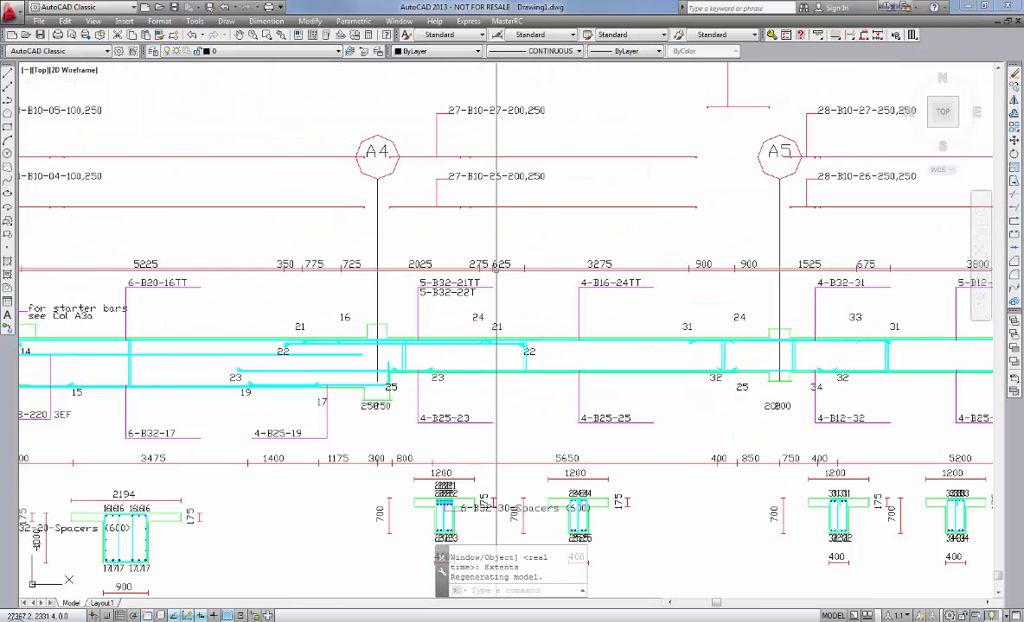
scroll(493, 497, "down", 2)
scroll(482, 494, "up", 2)
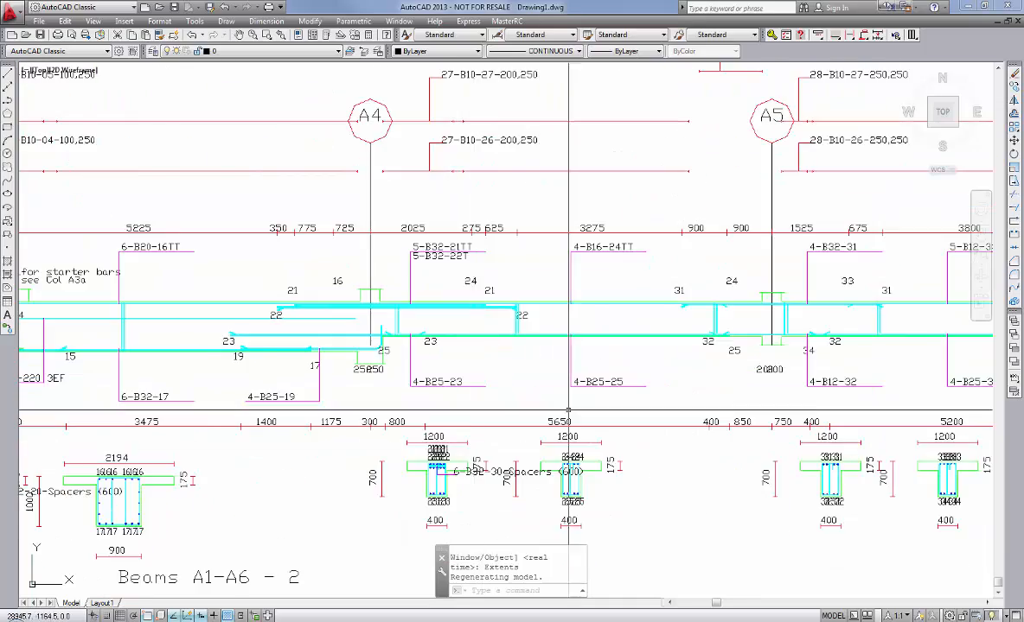
scroll(605, 332, "down", 2)
middle_click_drag(551, 173, 56, 226)
middle_click_drag(622, 239, 110, 168)
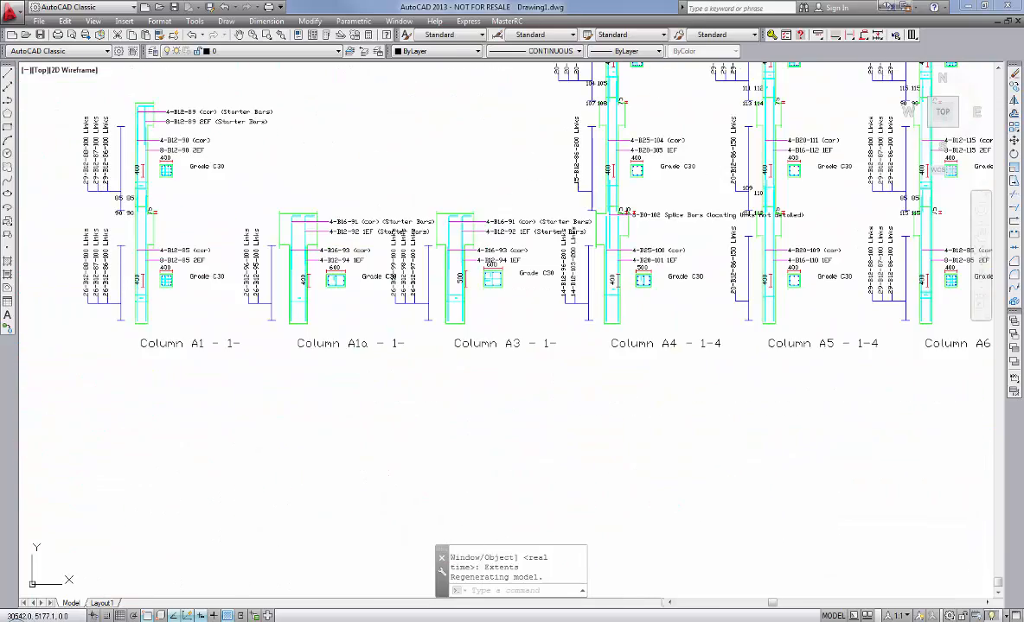
middle_click_drag(685, 310, 568, 392)
scroll(450, 256, "up", 4)
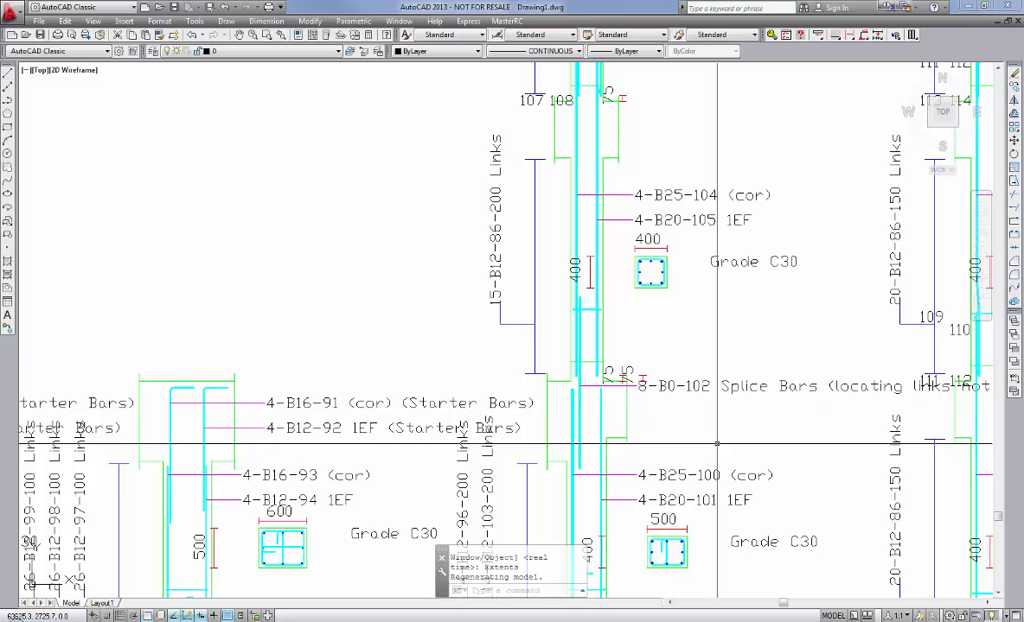
mouse_move(716, 445)
middle_mouse_down()
mouse_move(387, 354)
mouse_move(391, 376)
middle_mouse_up()
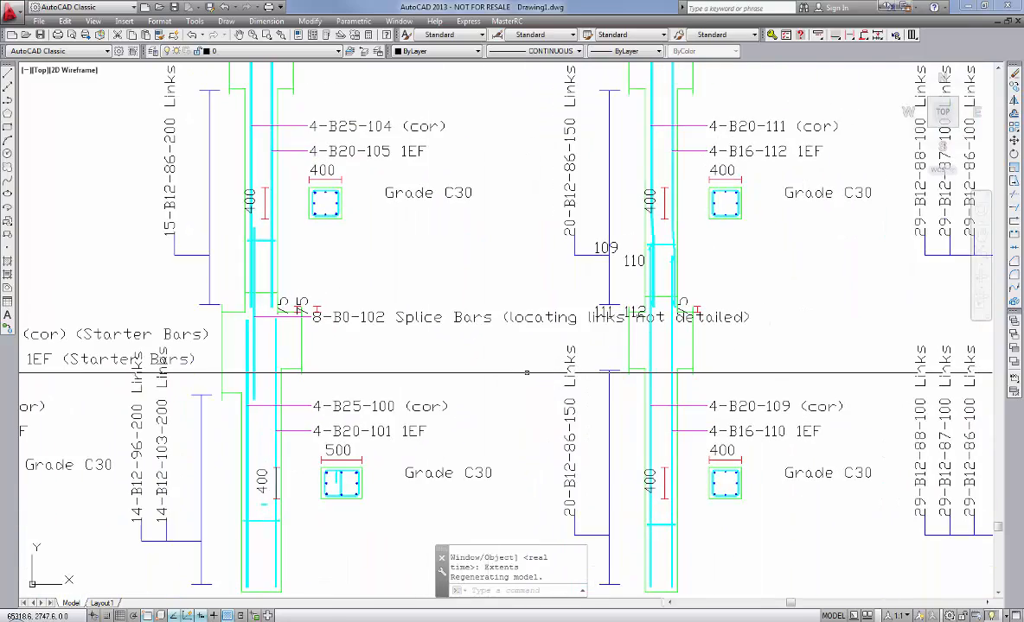
middle_click(378, 372)
middle_click(378, 372)
scroll(550, 398, "up", 5)
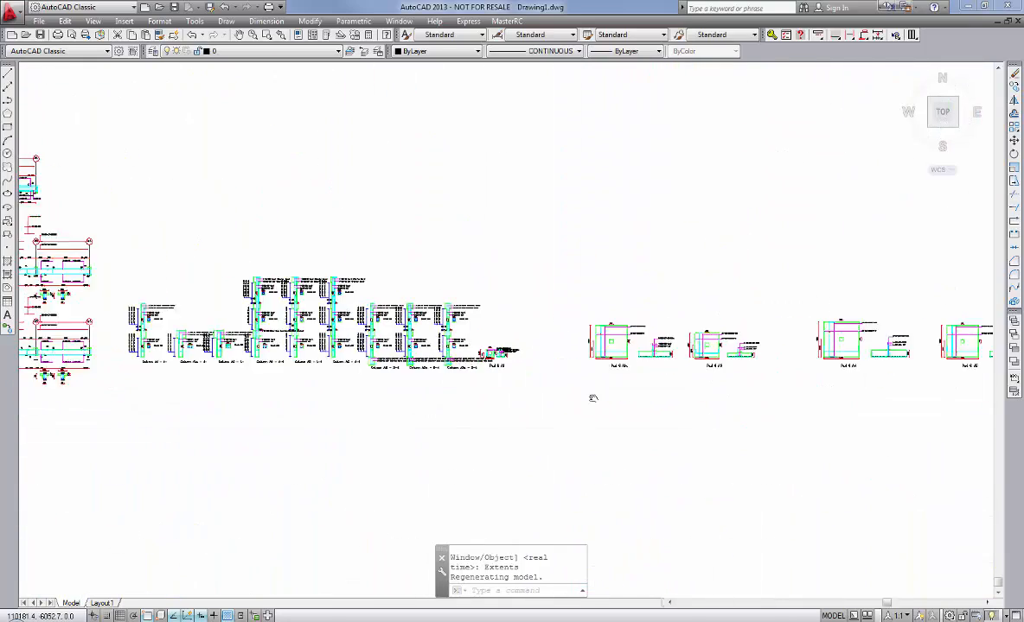
scroll(593, 336, "up", 7)
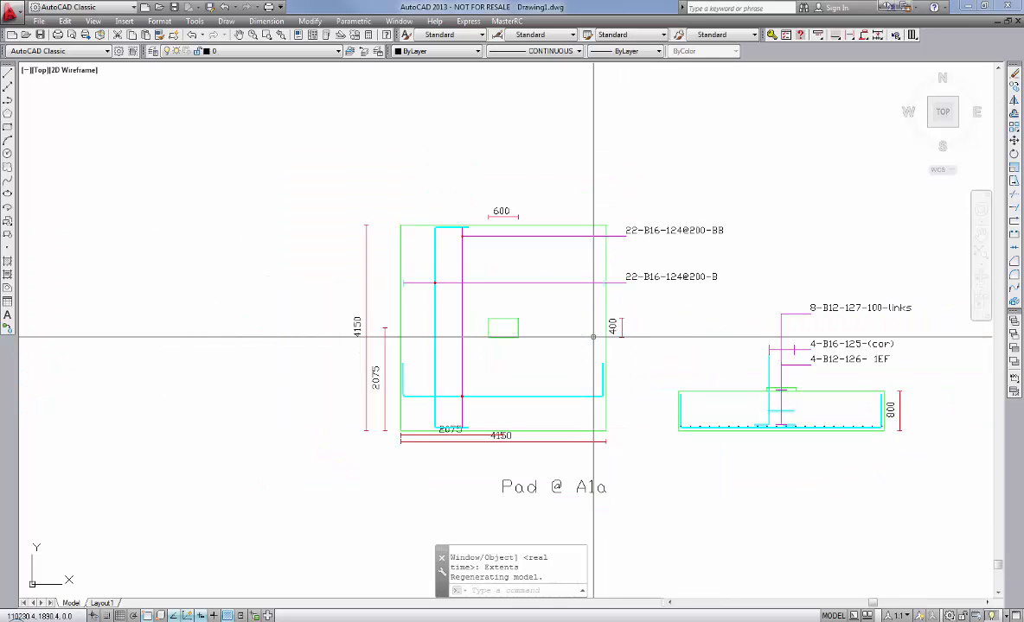
scroll(593, 337, "up", 5)
scroll(594, 337, "down", 6)
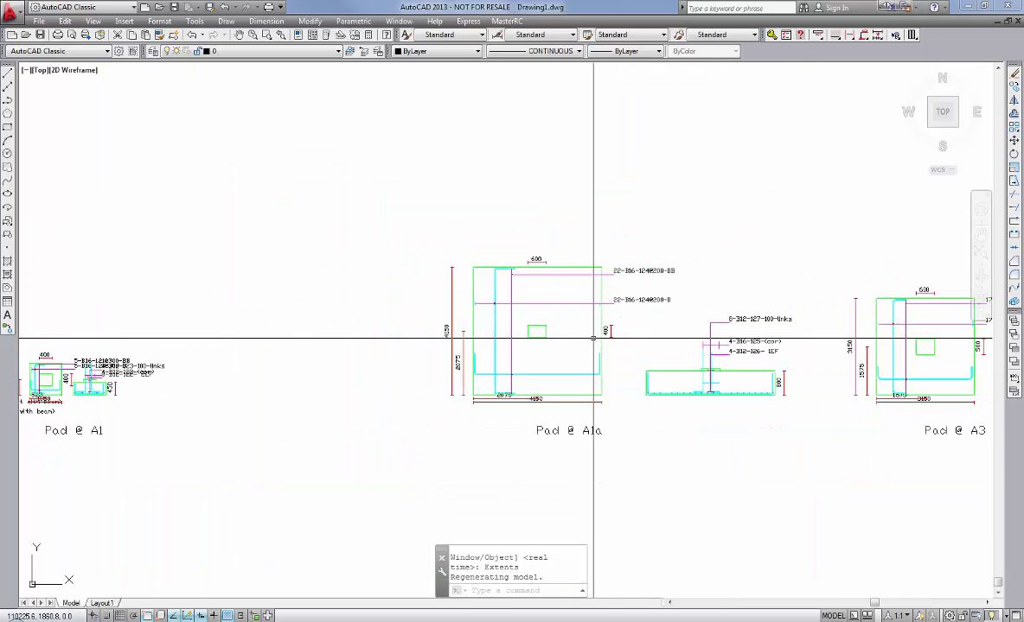
Step: Close AutoCAD, saving the changes as Drawing1.dwg
left_click(1008, 9)
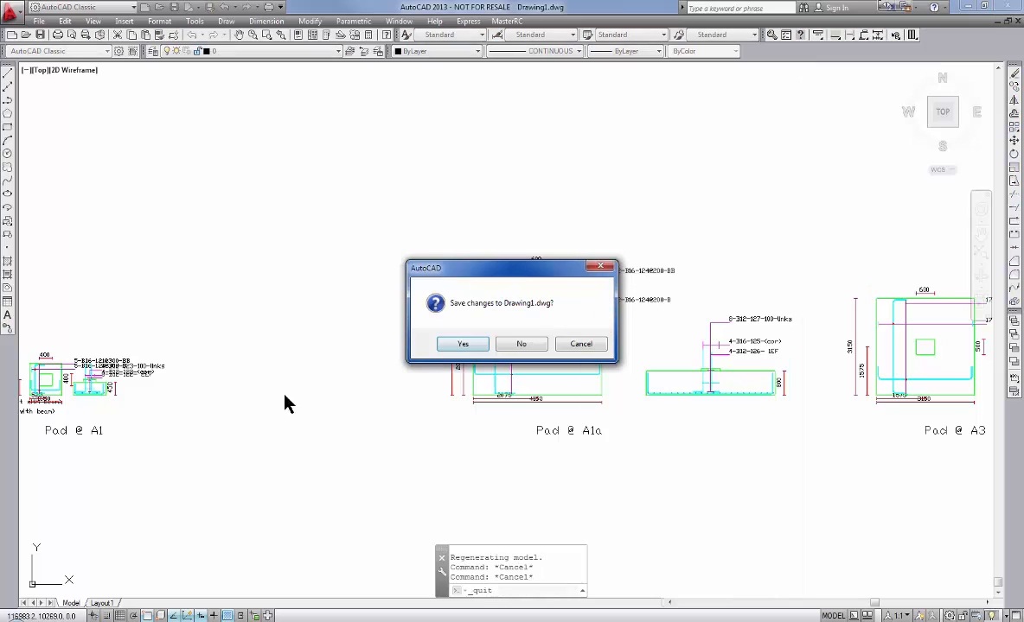
left_click(450, 345)
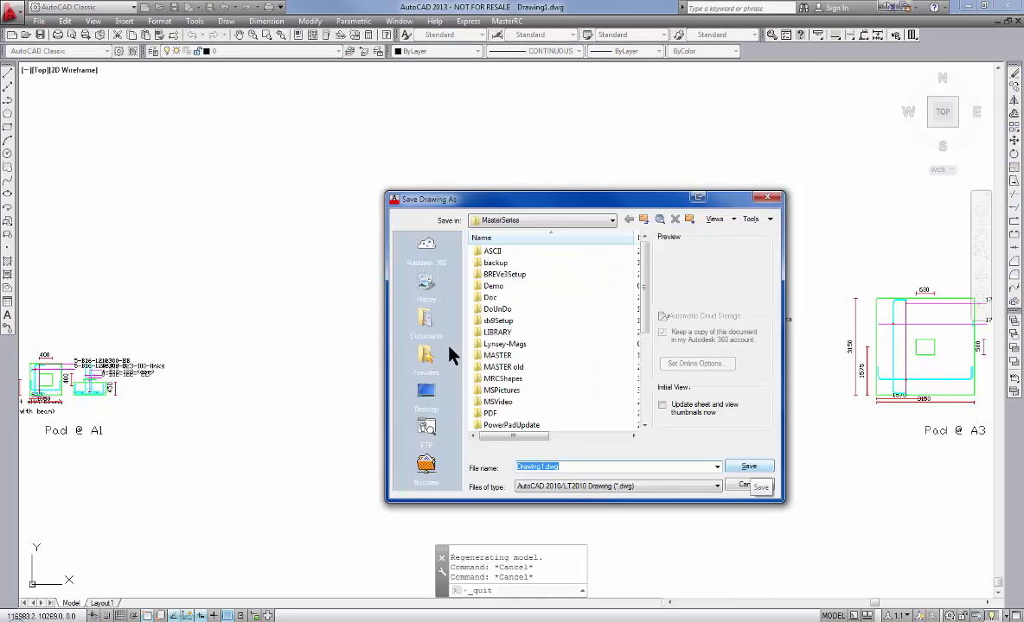
left_click(749, 466)
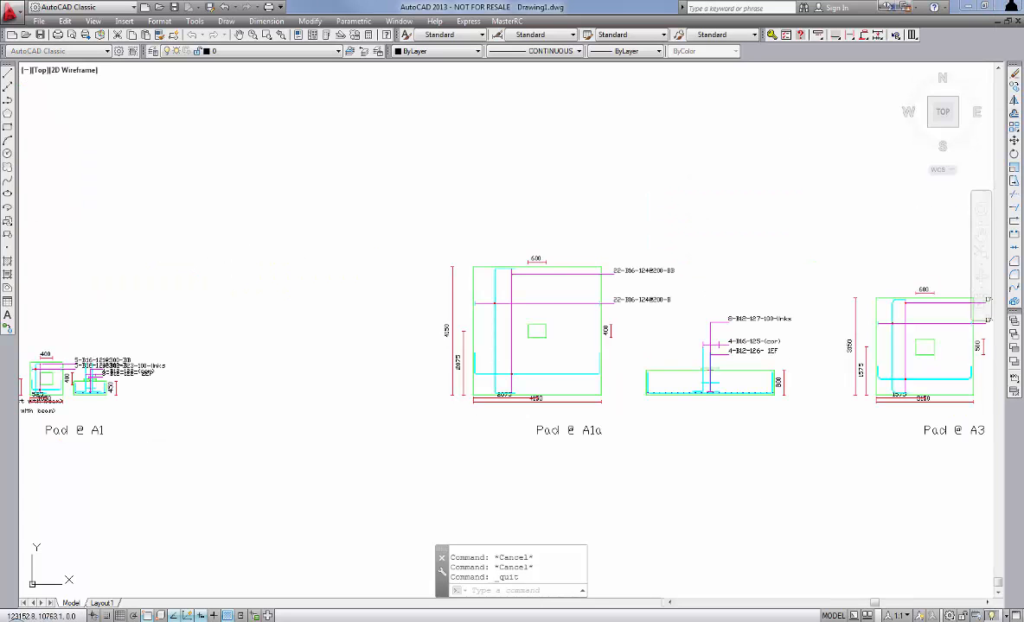
left_click(507, 344)
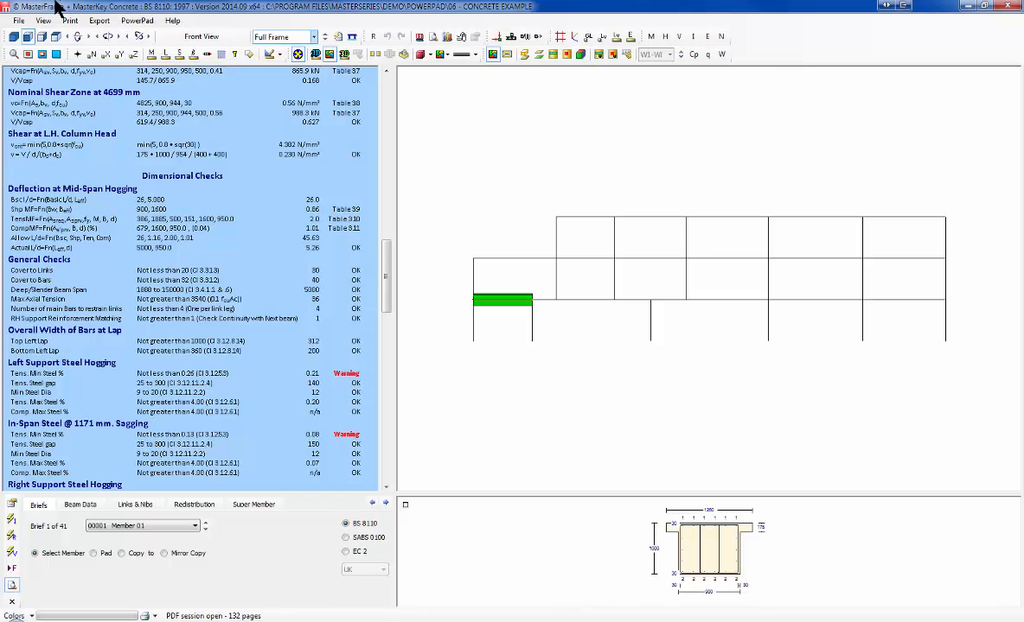
Step: Exit MasterKey Concrete, answering the concrete data save prompt
left_click(18, 20)
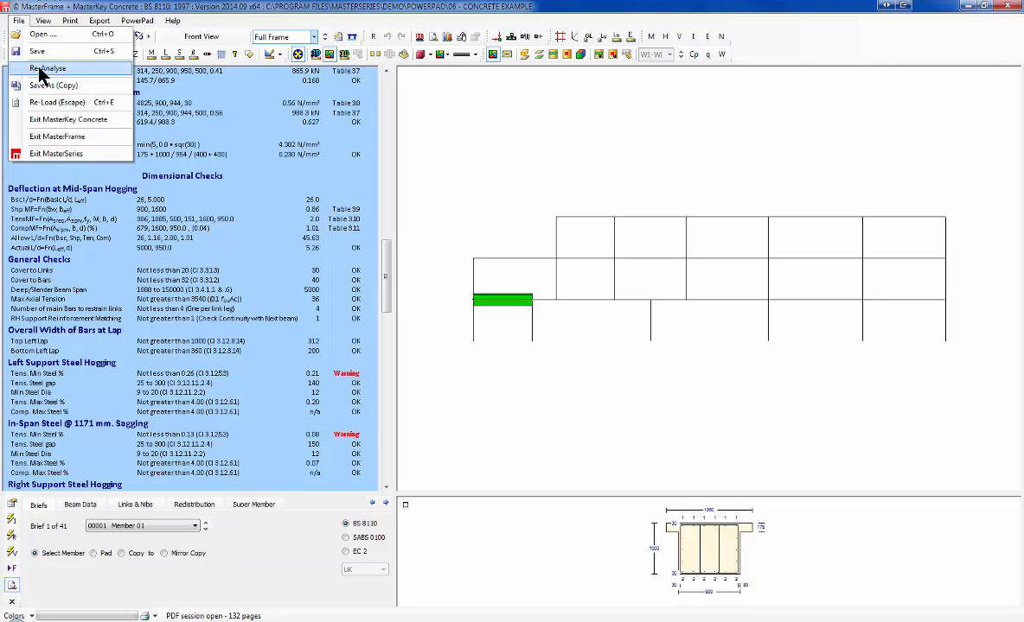
left_click(52, 134)
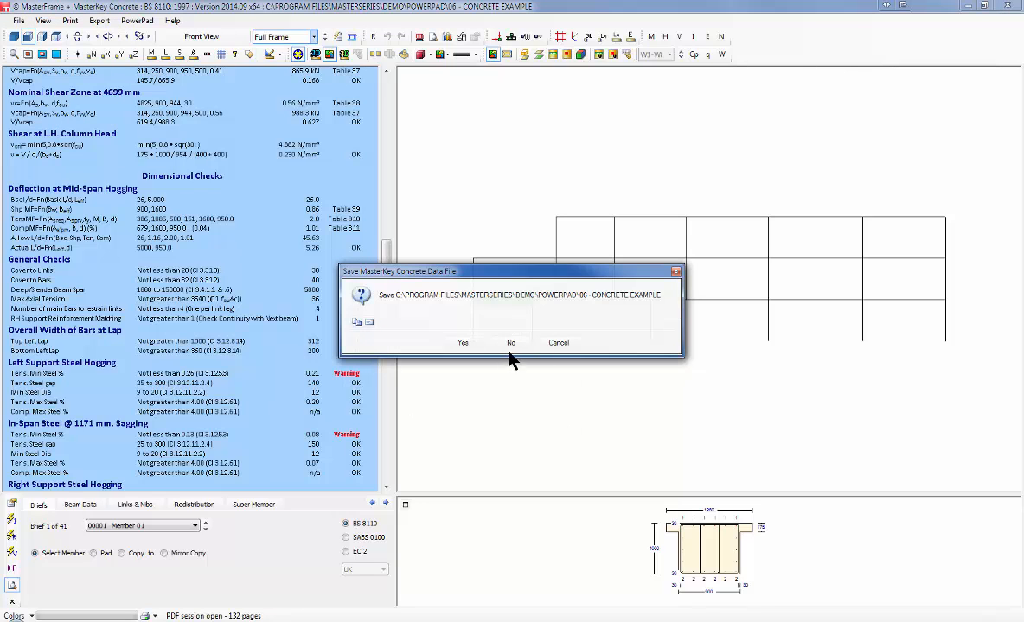
left_click(471, 340)
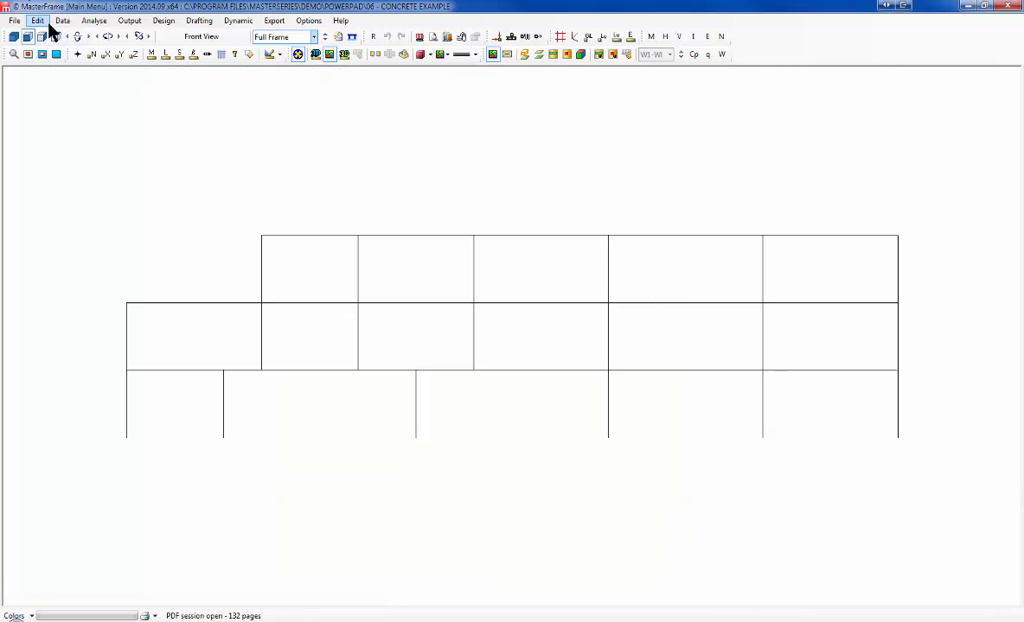
Step: Open the 03 - Truss 1 - in timber model
left_click(16, 21)
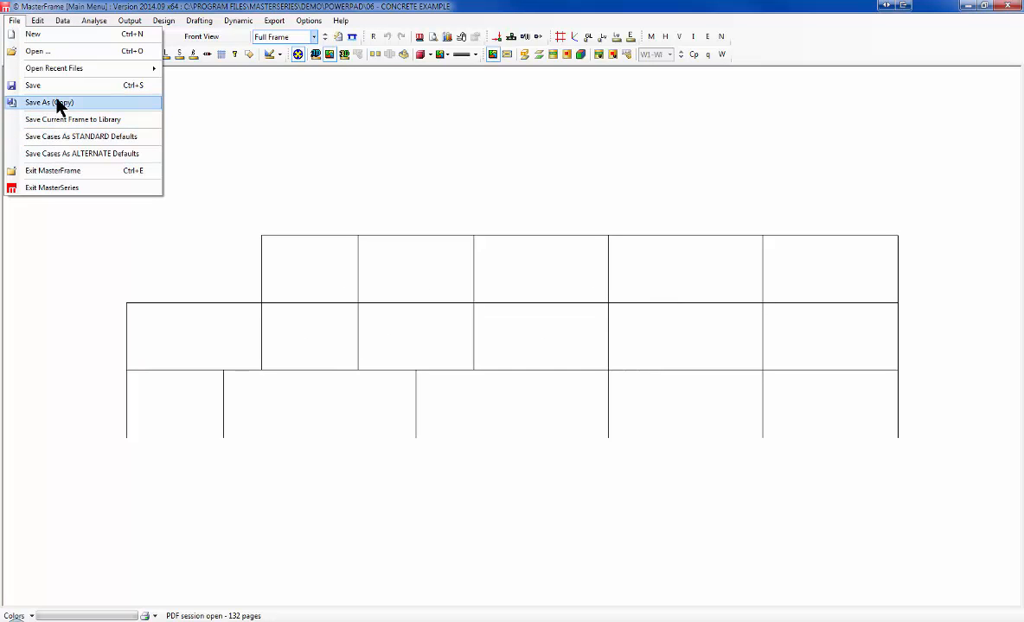
left_click(46, 49)
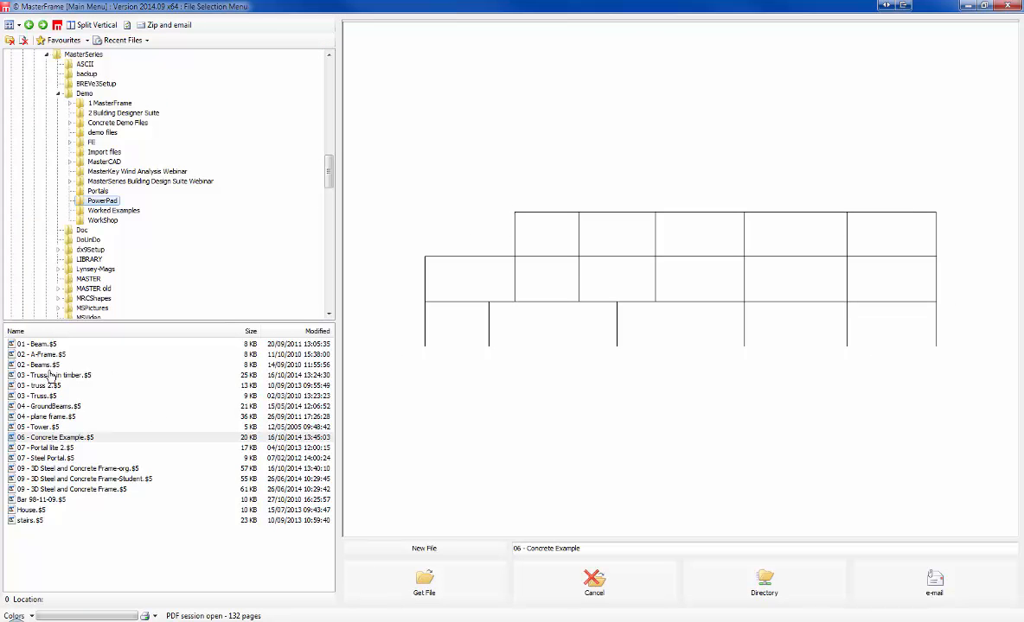
left_click(45, 376)
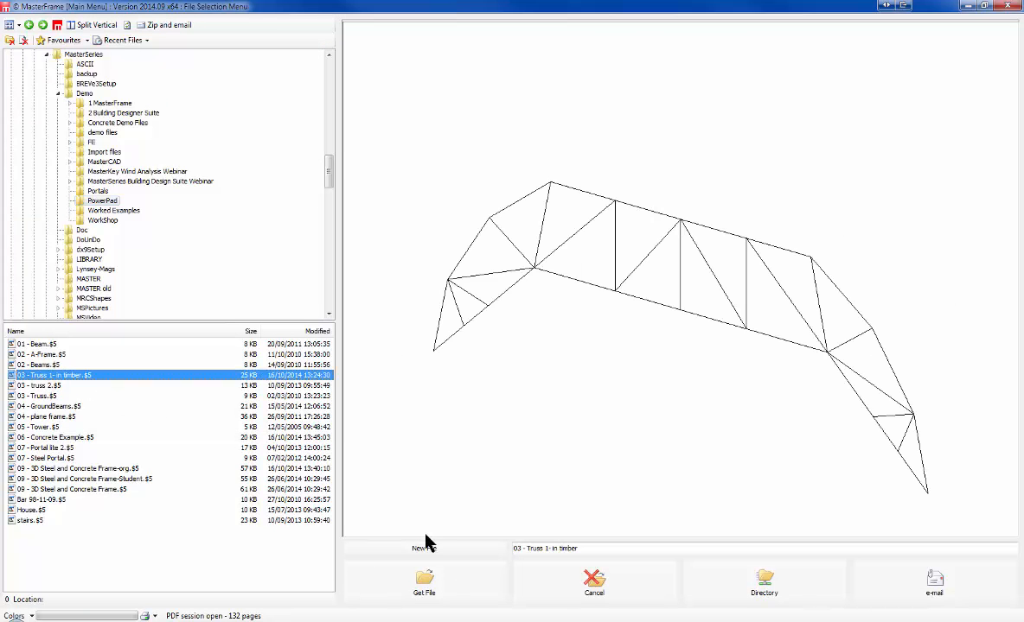
left_click(427, 588)
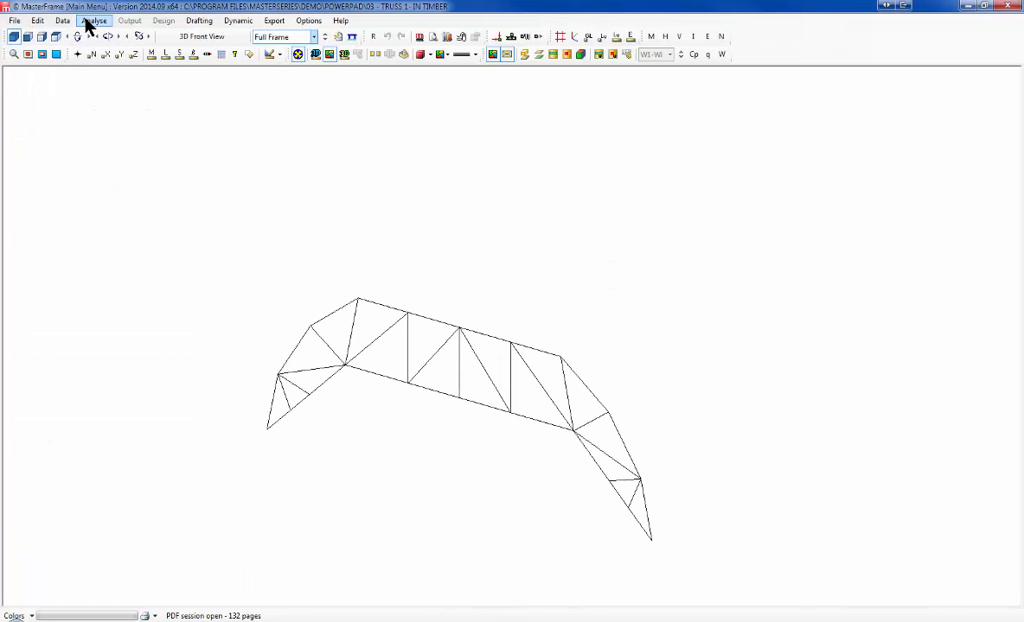
Step: Analyse the truss as a space frame, accepting removal of unused nodes and members
left_click(84, 24)
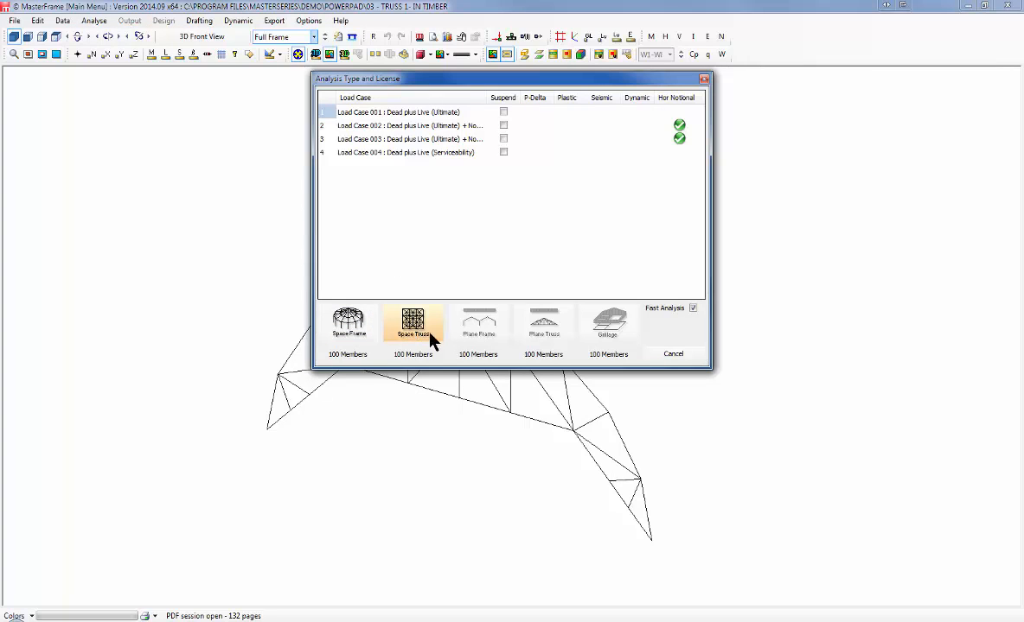
left_click(349, 329)
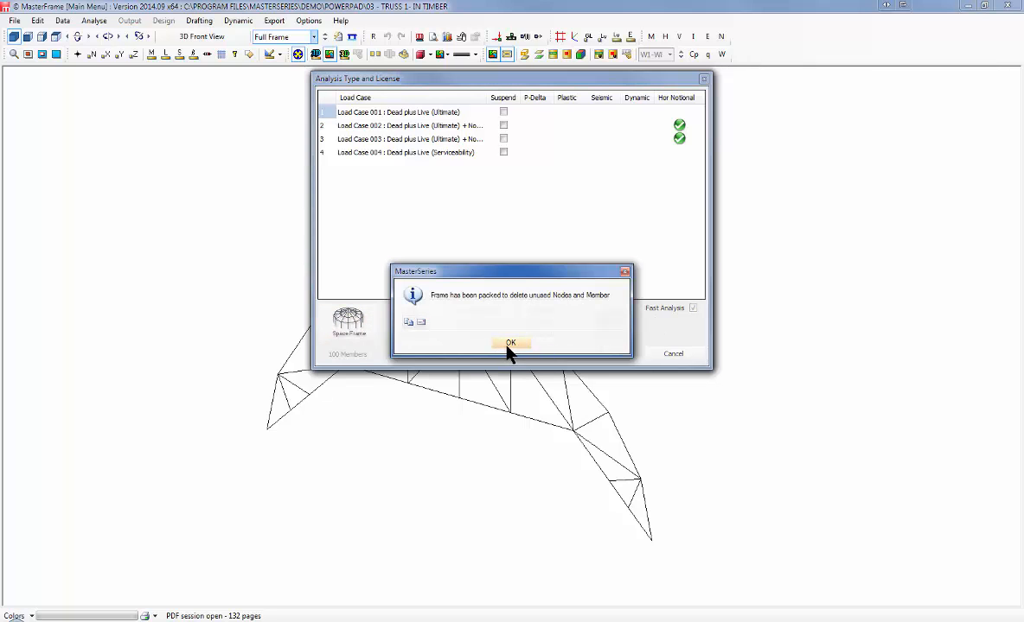
left_click(509, 344)
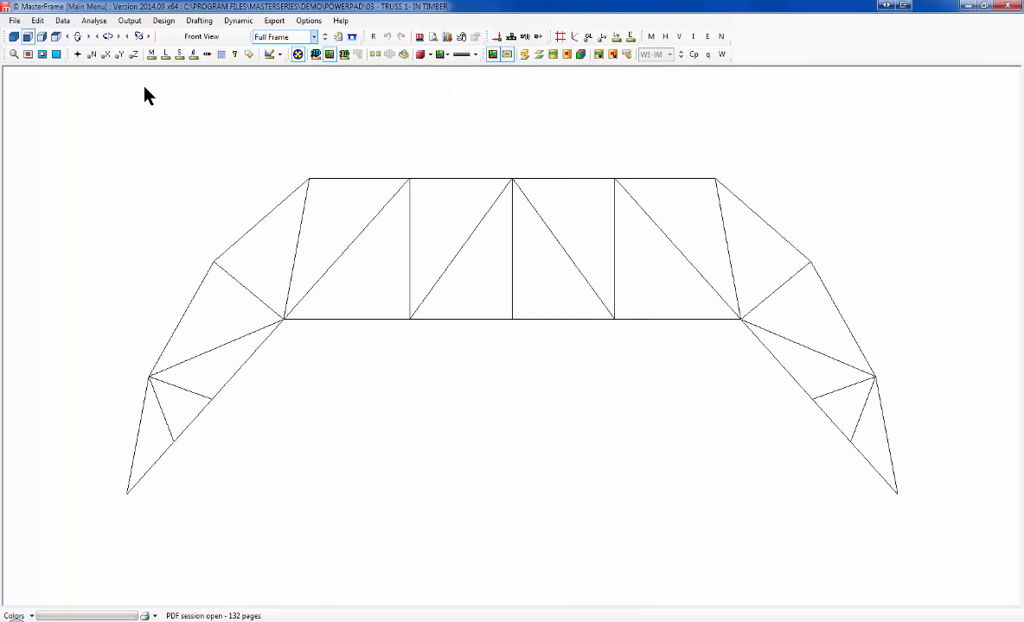
Step: Start timber design and try strength classes C20 to C27, settling back on C22
left_click(165, 21)
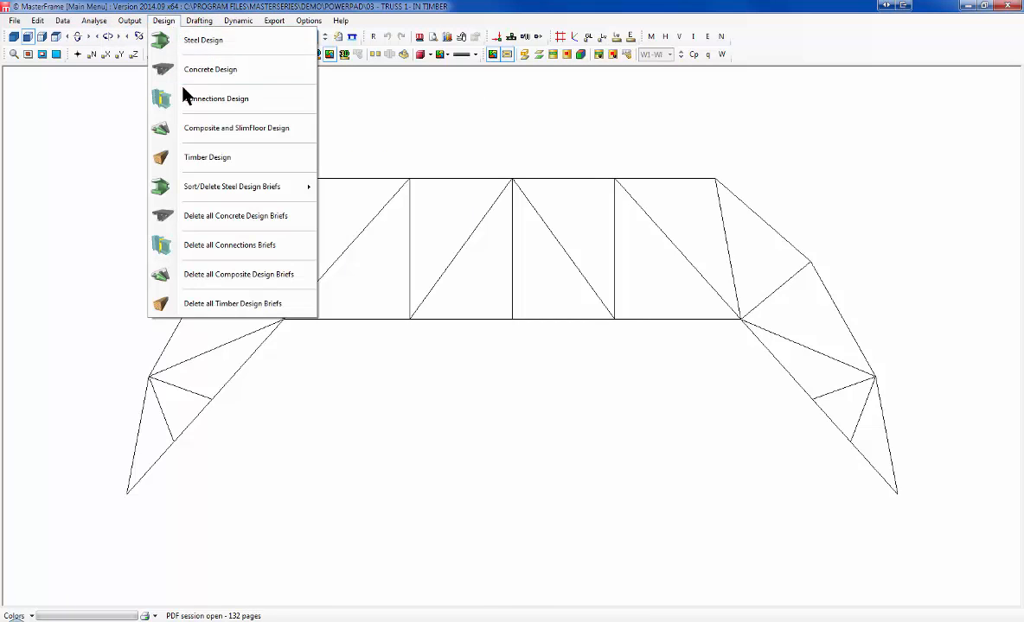
left_click(218, 159)
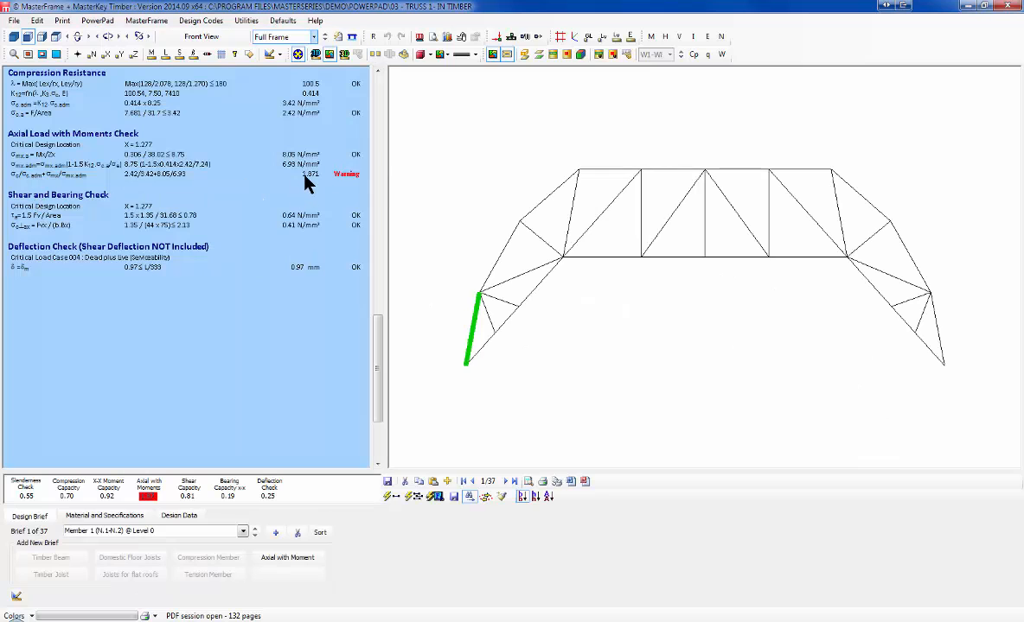
left_click(87, 516)
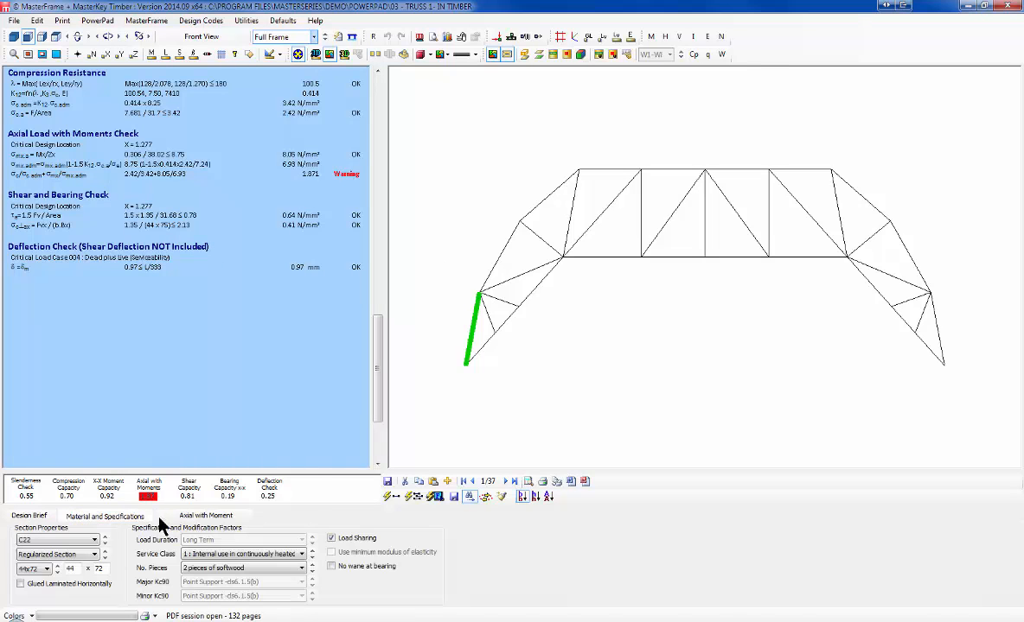
left_click(104, 537)
left_click(104, 543)
left_click(104, 543)
left_click(104, 543)
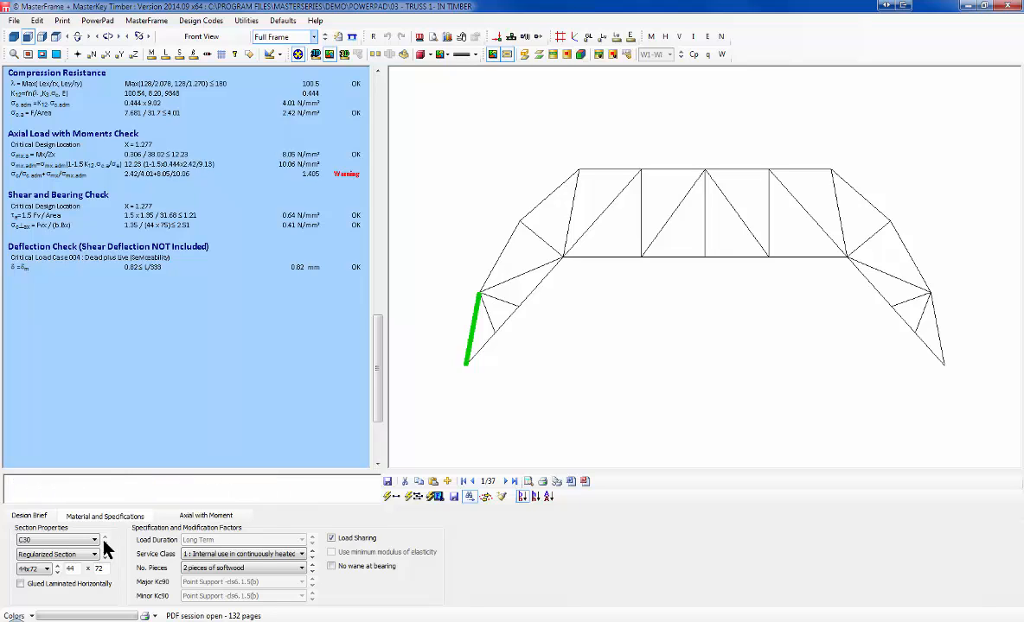
left_click(104, 537)
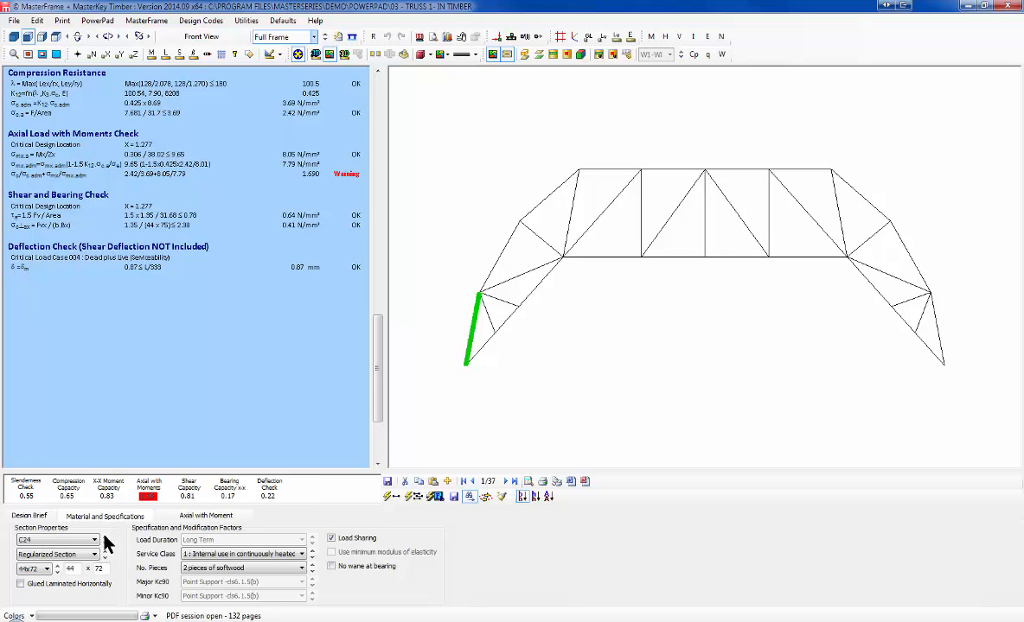
left_click(103, 537)
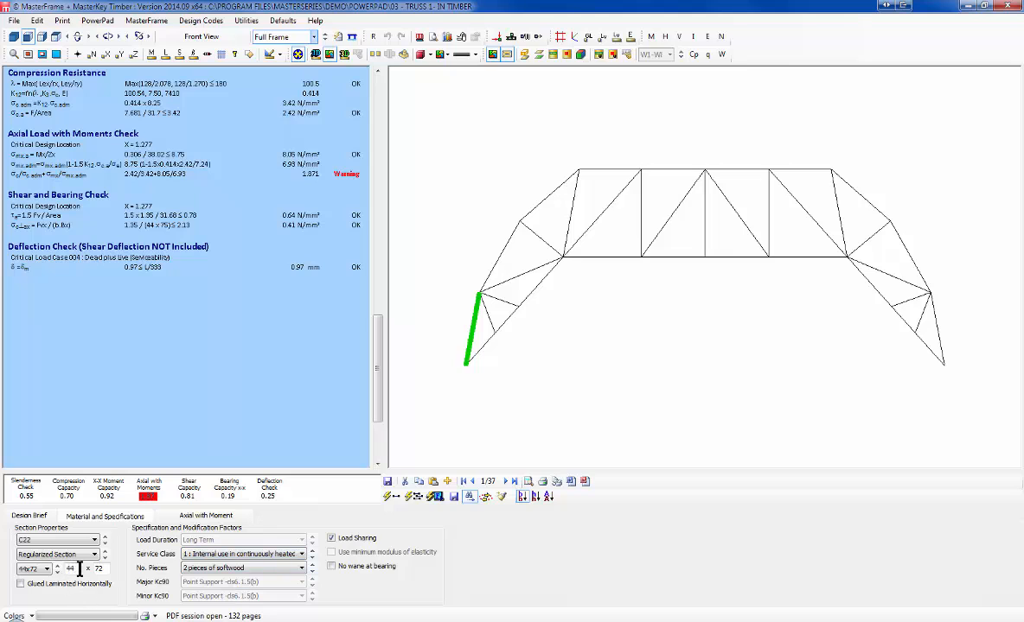
Step: Change Member 1's section from 44x97 to 44x122 and return to its design brief
left_click(47, 570)
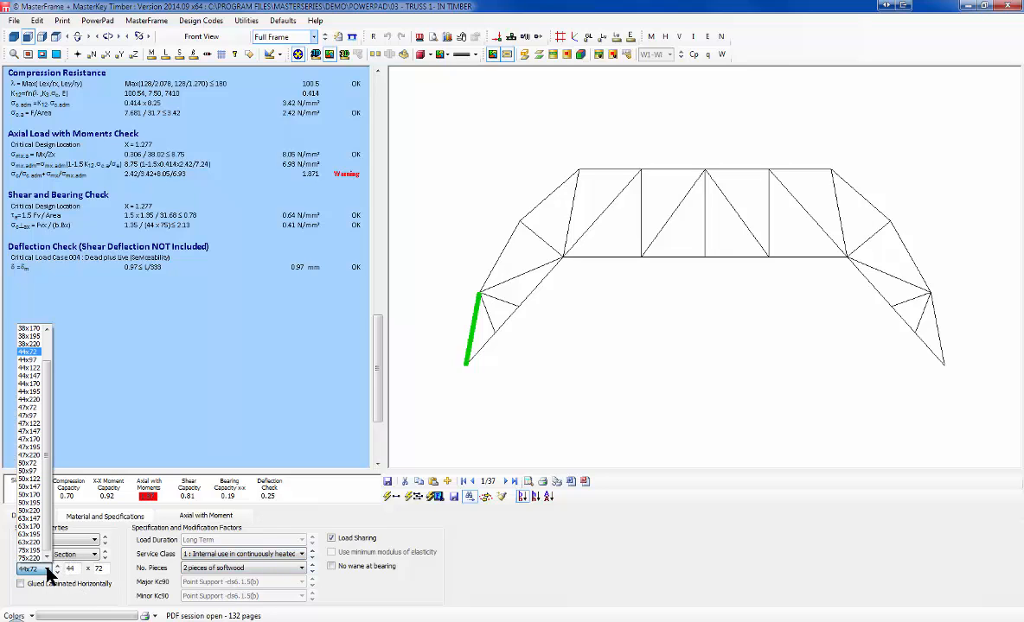
left_click(27, 360)
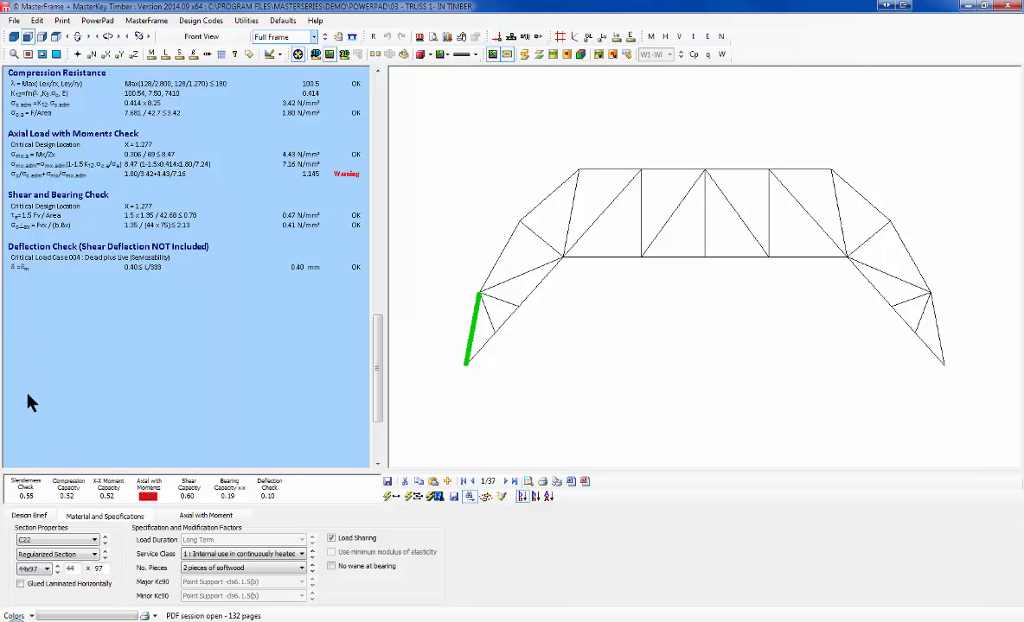
left_click(47, 569)
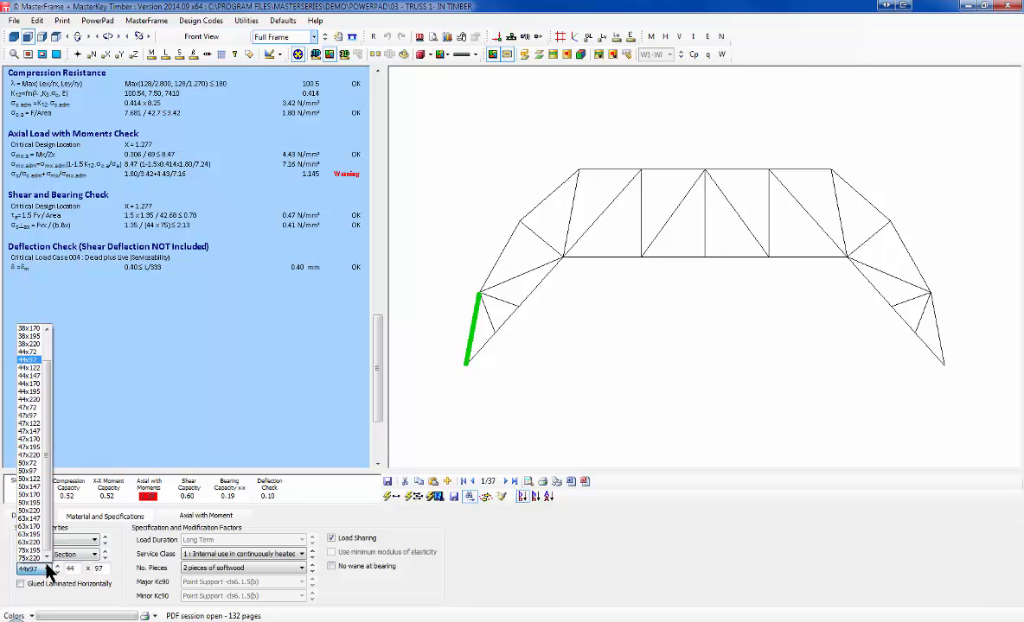
left_click(33, 367)
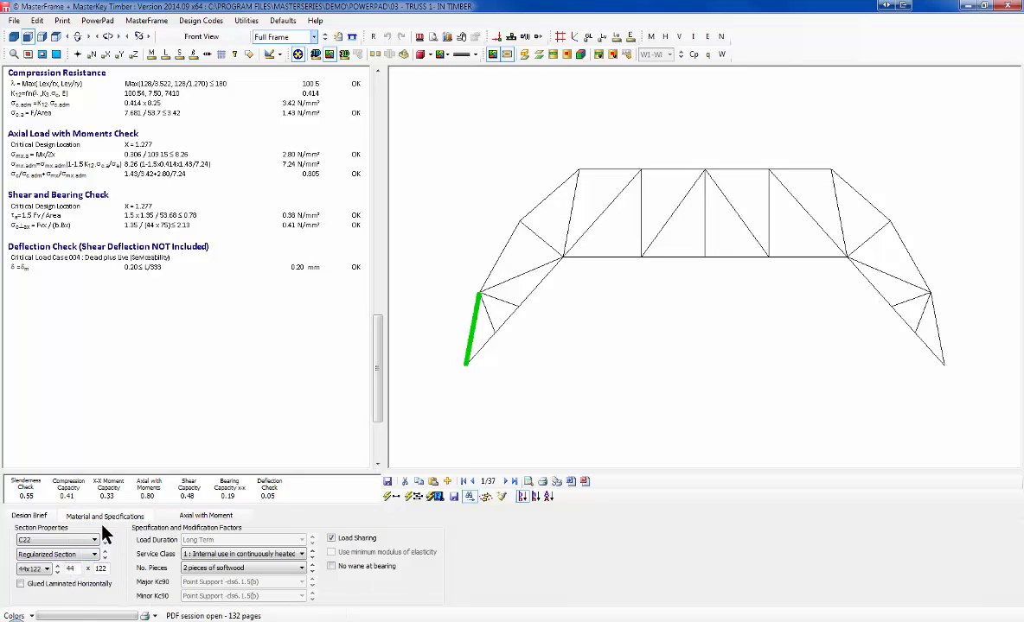
left_click(33, 516)
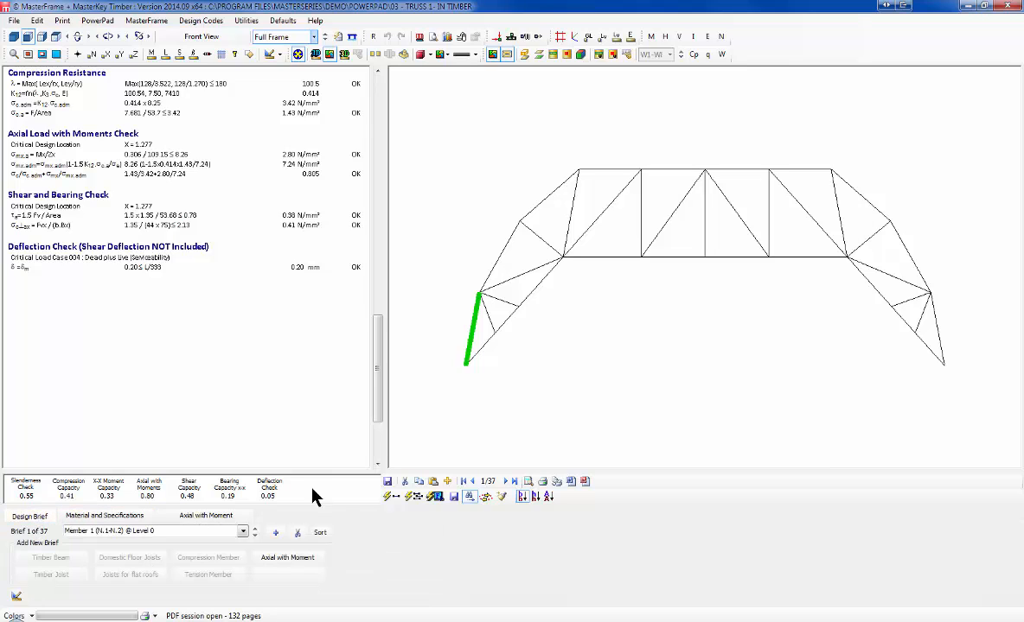
Step: Auto-design all truss members, then inspect the new sections of top-chord, diagonal and end members
left_click(417, 498)
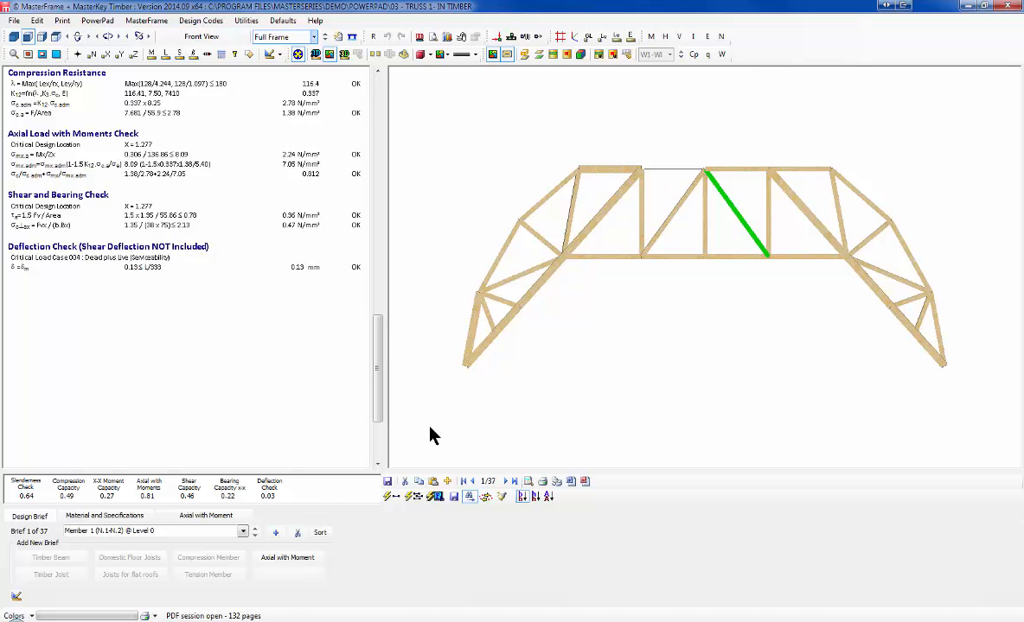
left_click(503, 272)
left_click(550, 193)
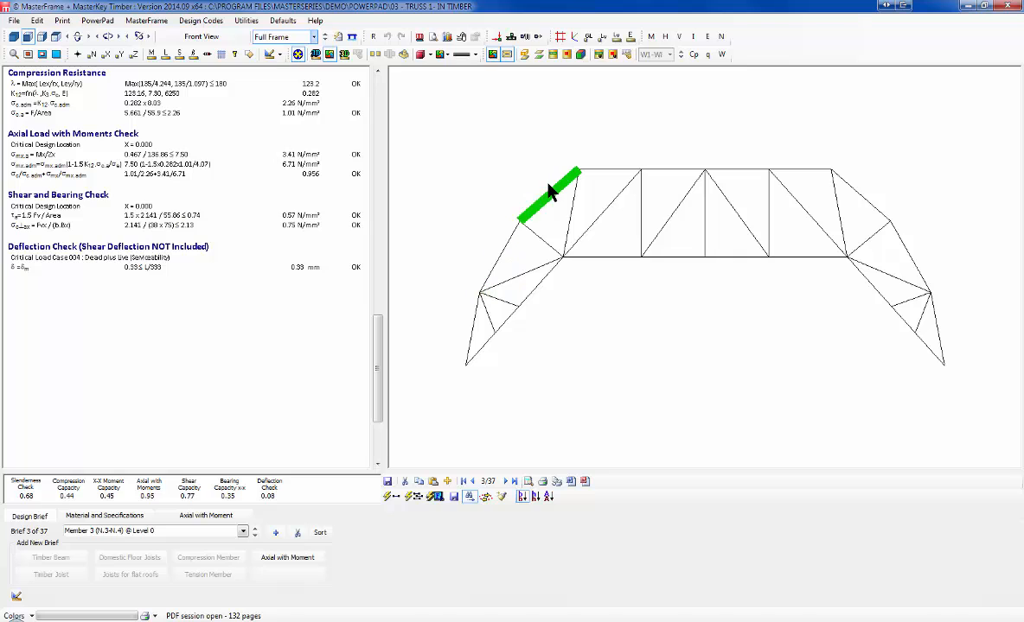
left_click(86, 516)
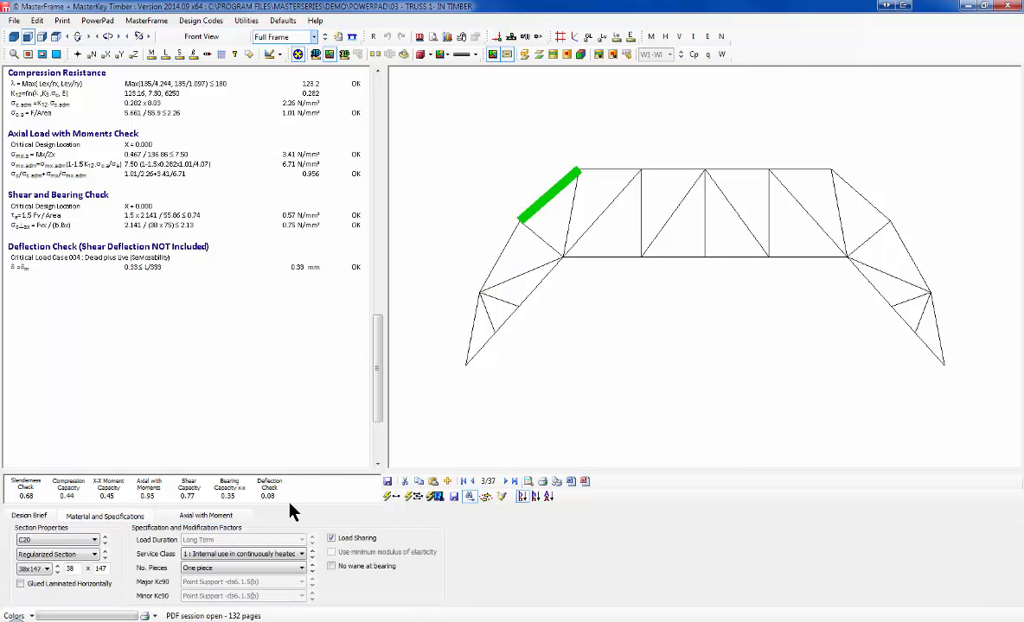
left_click(631, 171)
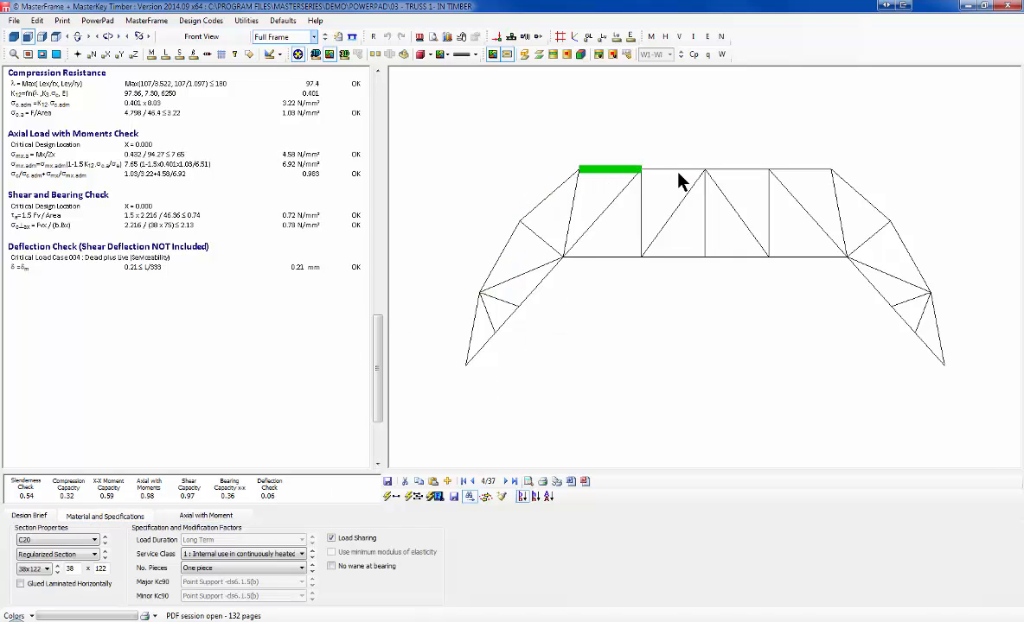
left_click(729, 170)
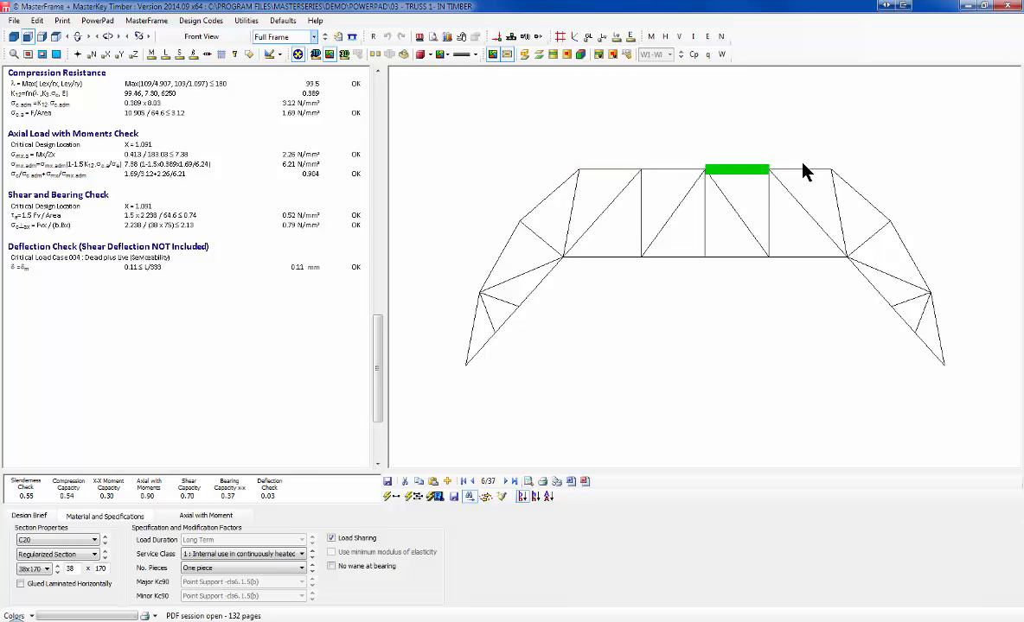
left_click(802, 167)
left_click(871, 288)
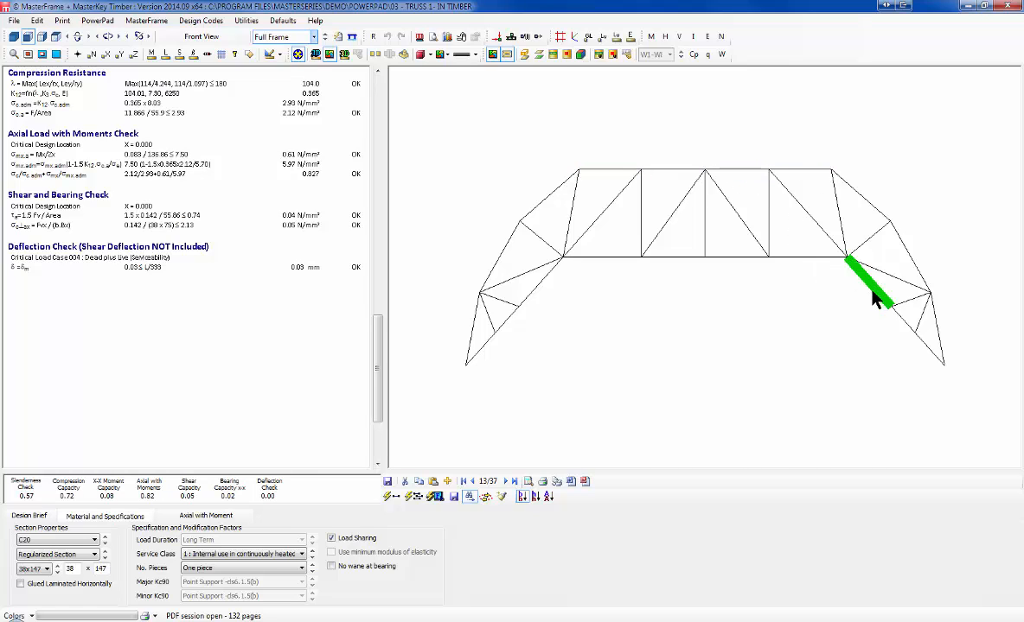
left_click(922, 340)
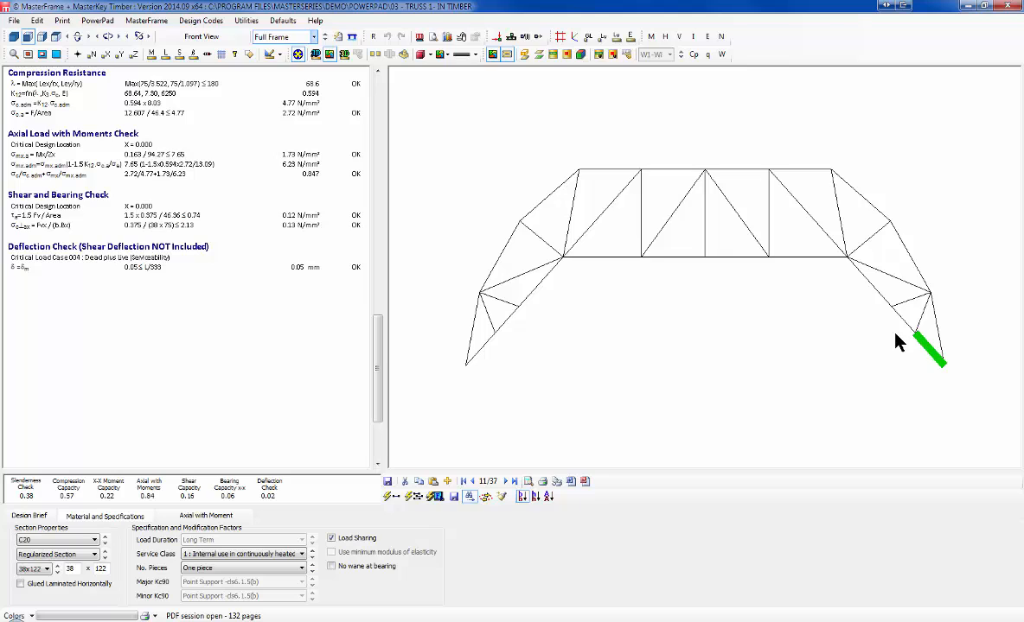
Step: Close timber design saving the changed section sizes and grades, then exit MasterFrame
left_click(1010, 7)
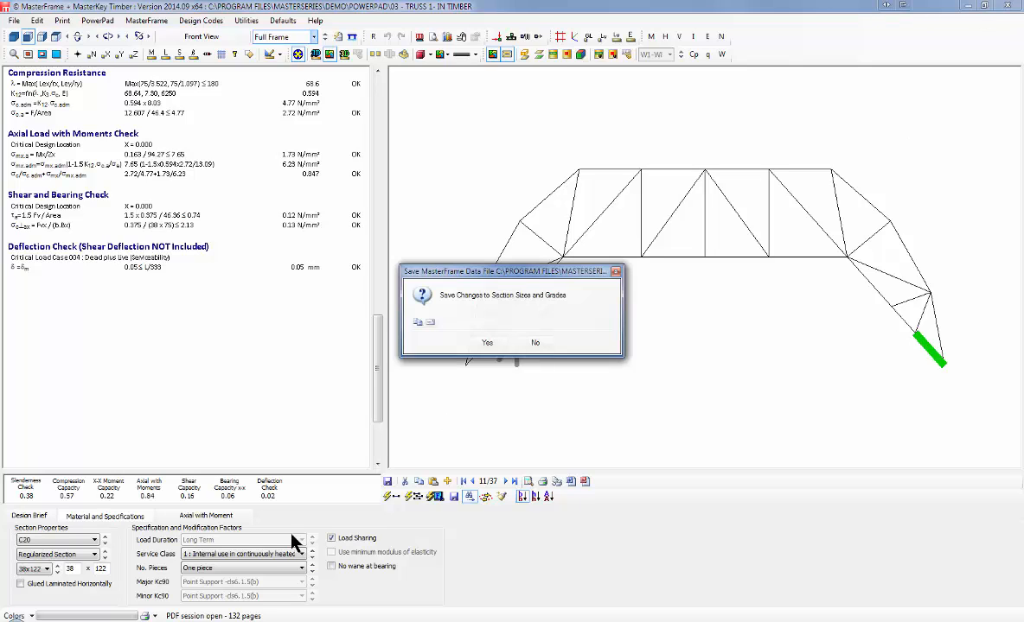
left_click(481, 345)
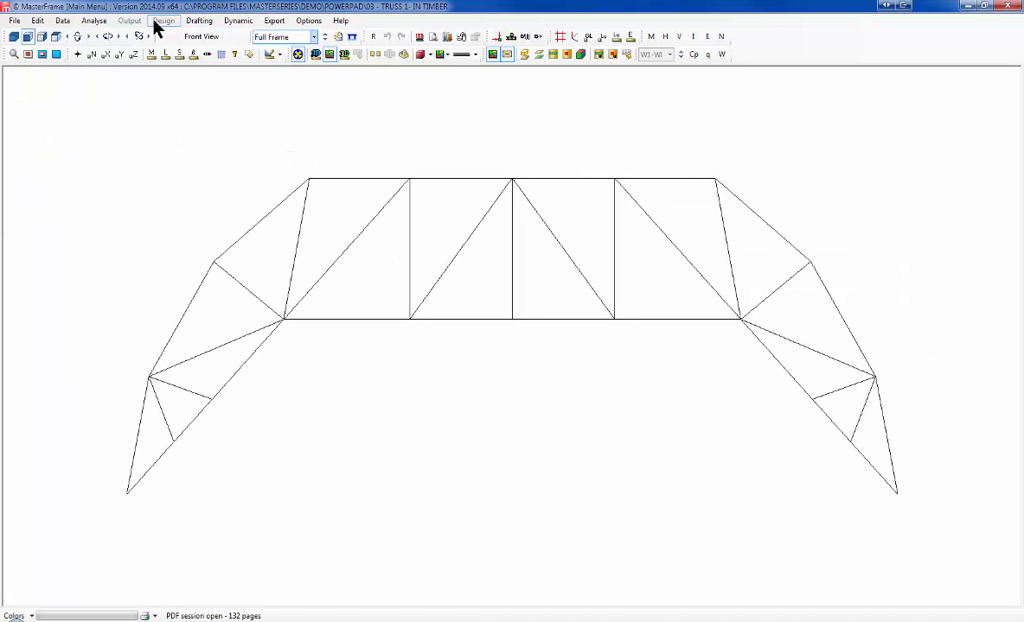
left_click(16, 22)
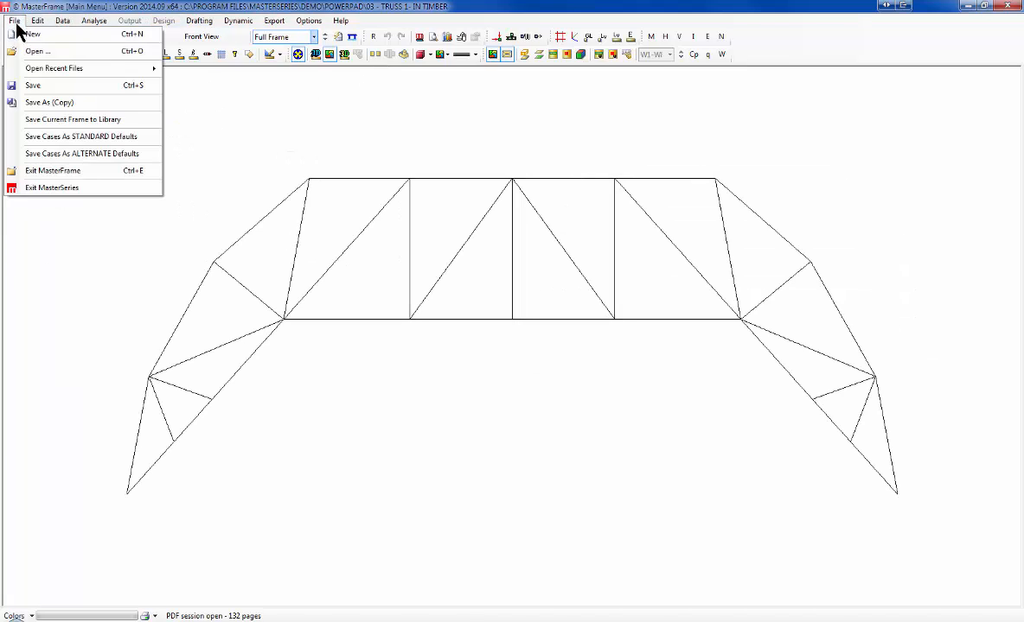
left_click(69, 173)
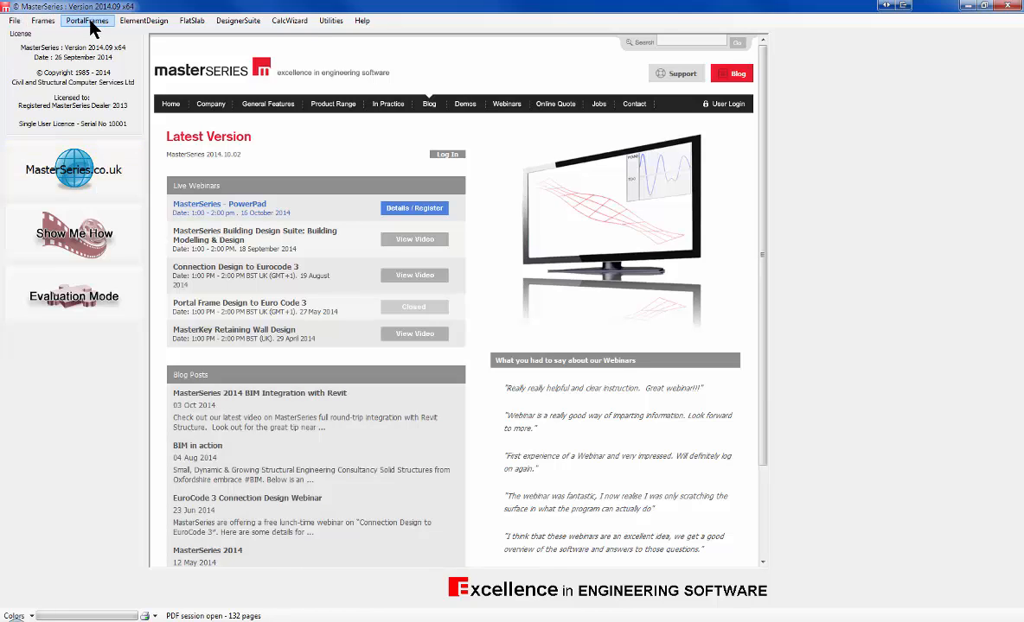
Step: Start MasterPort and open the design.MP portal frame file
left_click(88, 22)
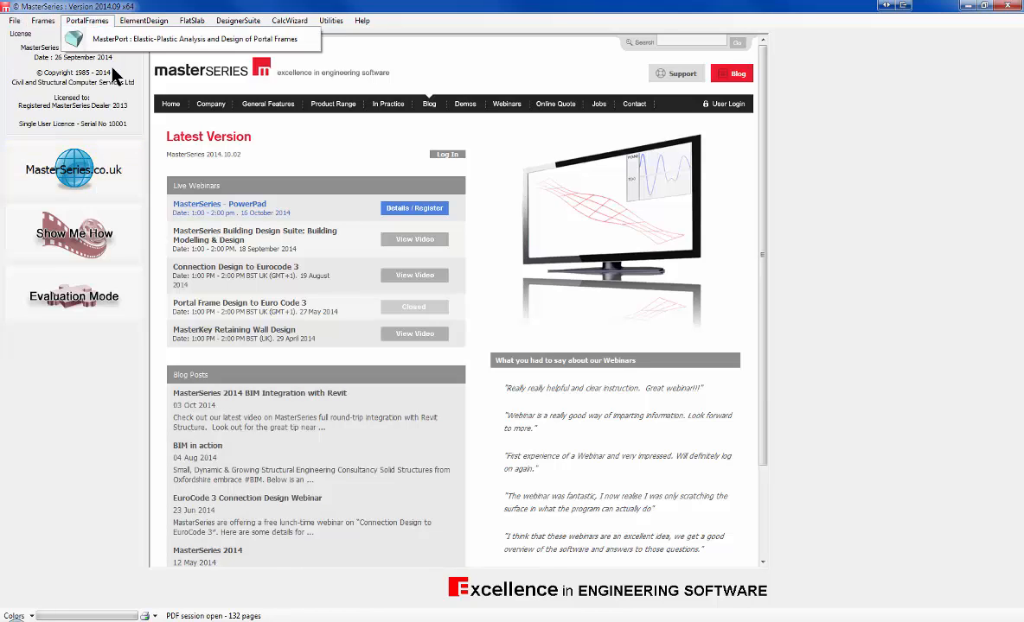
left_click(134, 39)
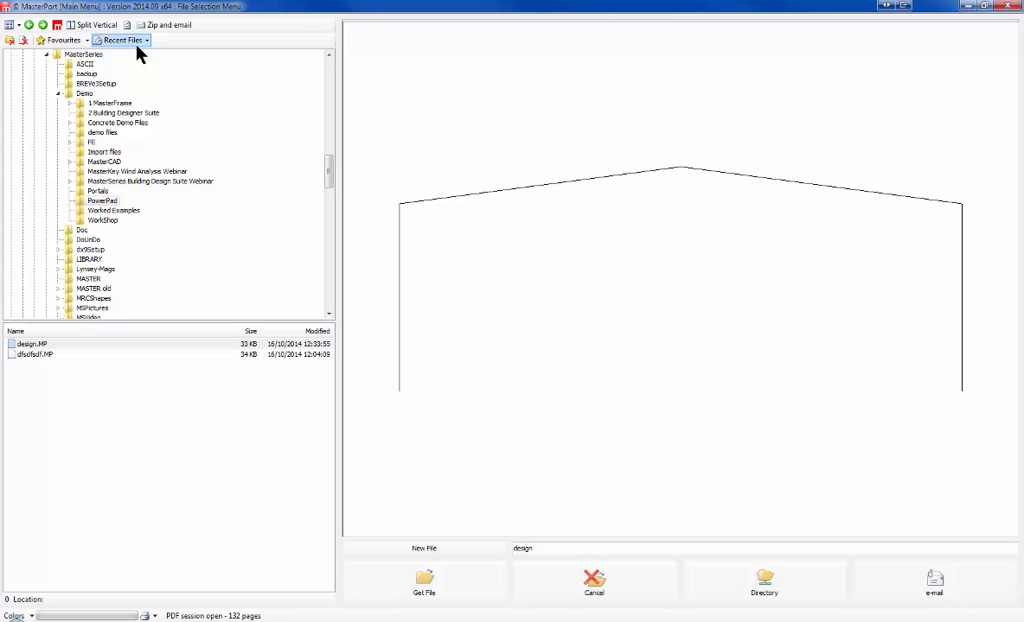
left_click(53, 346)
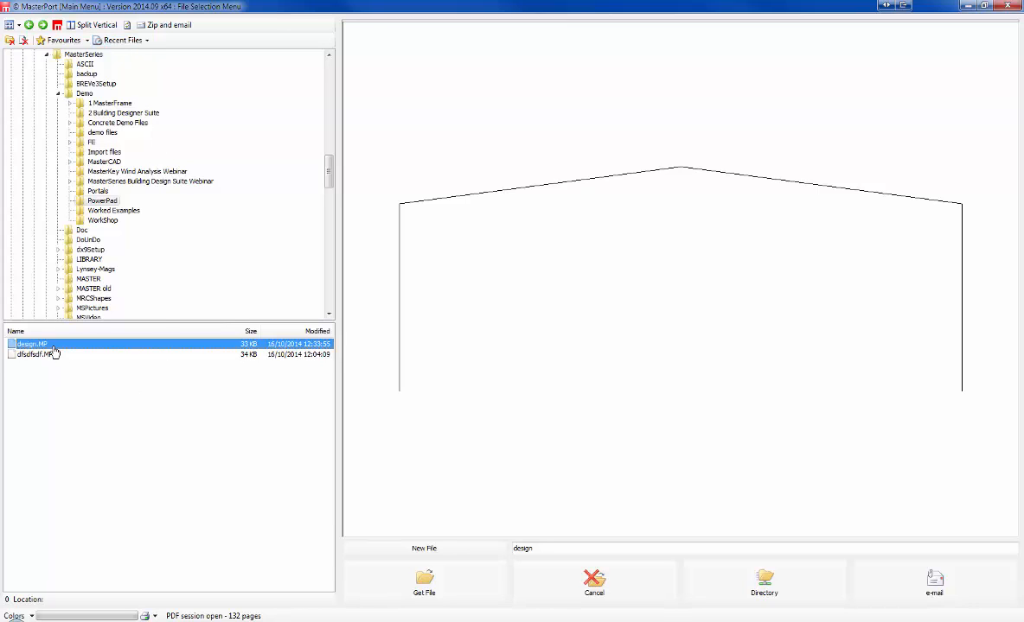
left_click(425, 582)
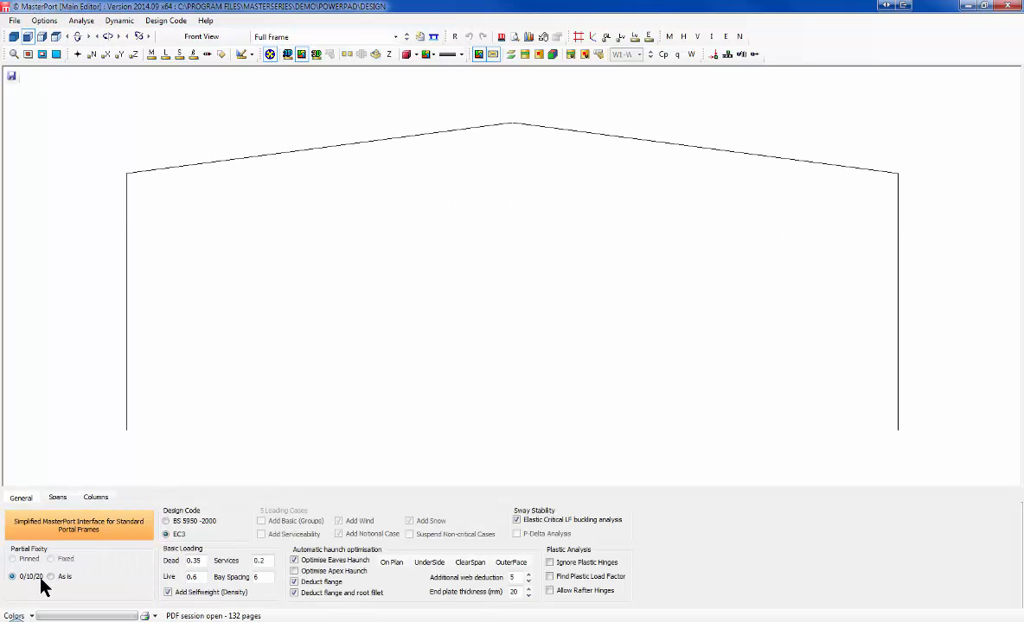
Step: Keep the portal at 1 span and preview it as a monopitch with a 3 m mansard
left_click(57, 497)
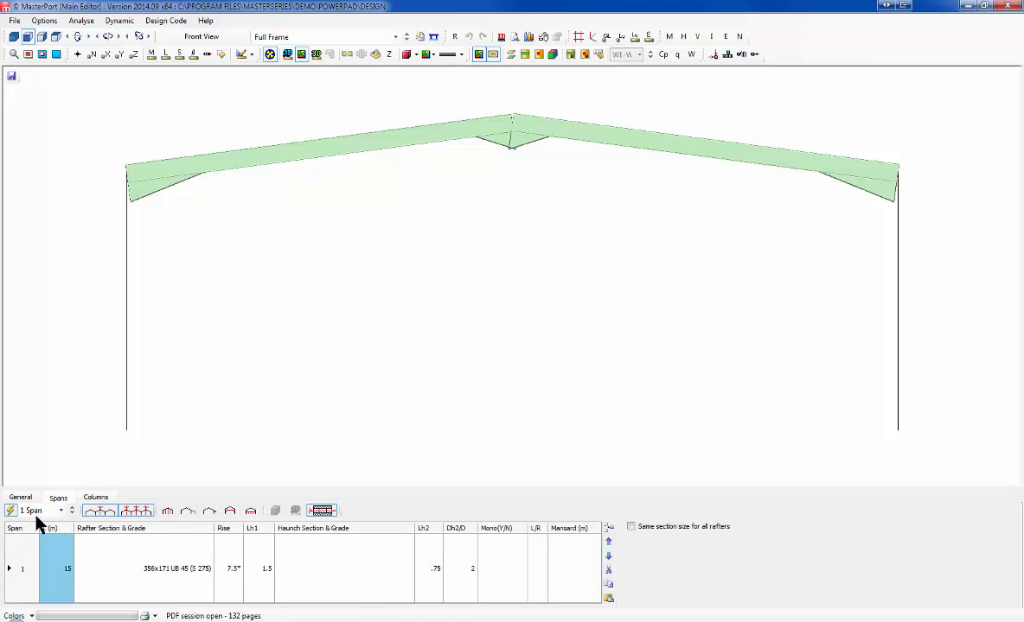
left_click(45, 511)
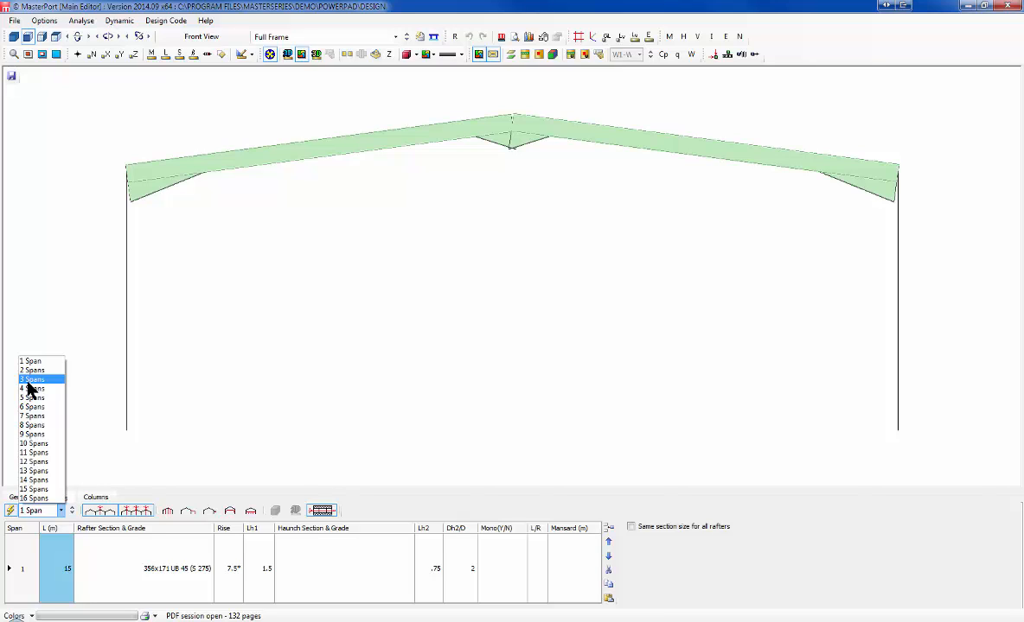
left_click(32, 361)
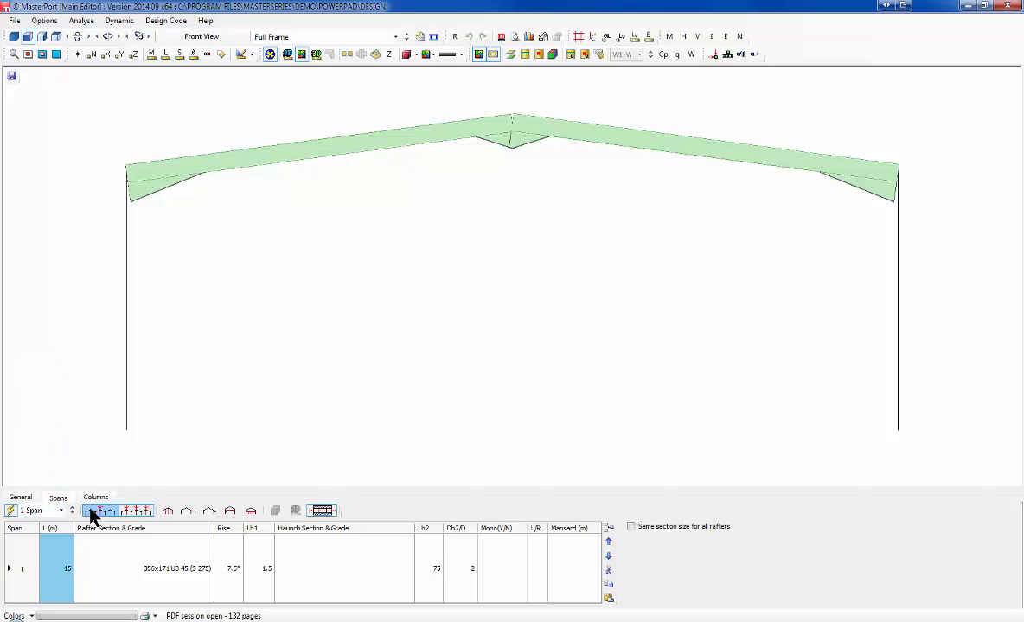
left_click(497, 567)
type("Y")
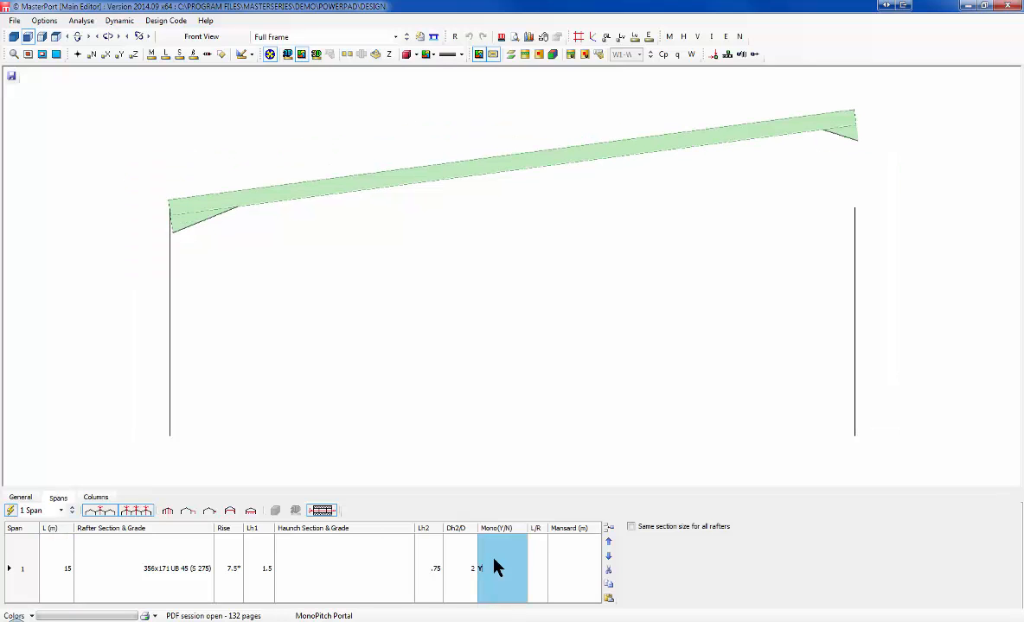
left_click(566, 558)
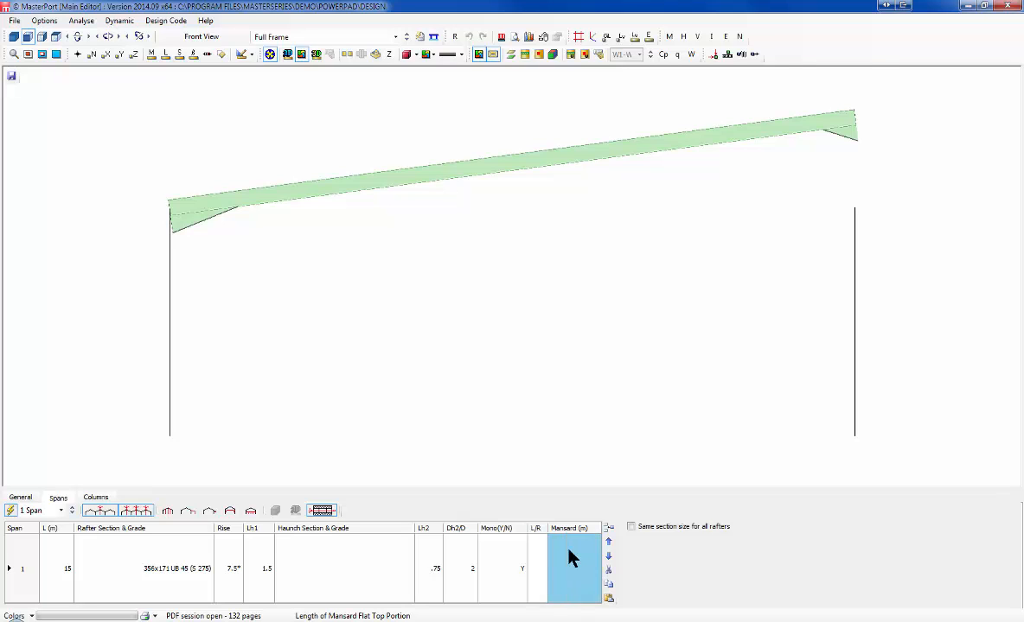
type("3")
Step: Clear the monopitch and 3 m mansard entries to restore the duo-pitch roof
left_click(498, 585)
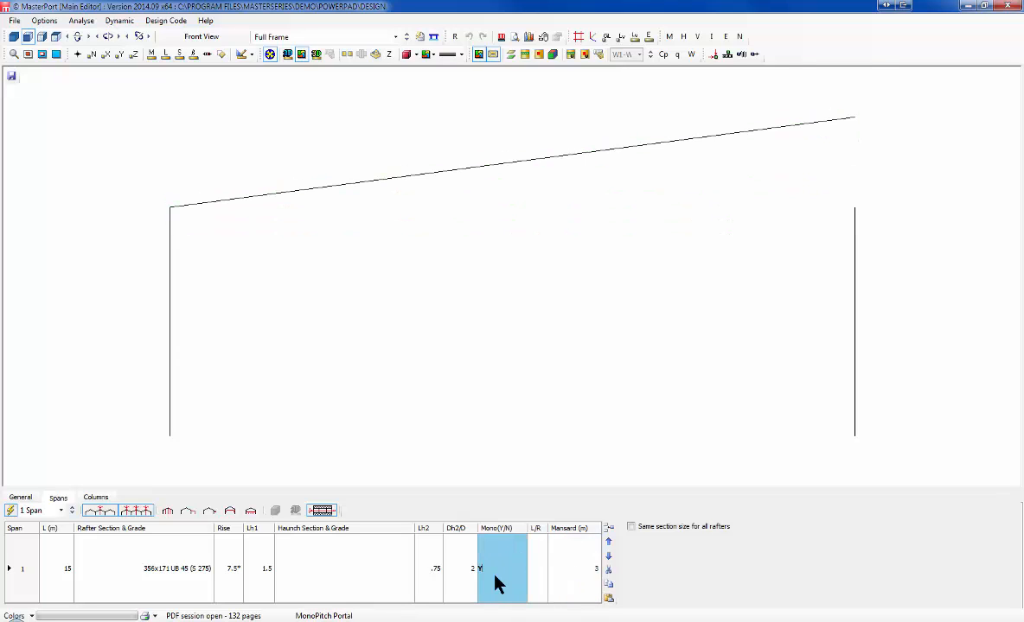
key("BackSpace")
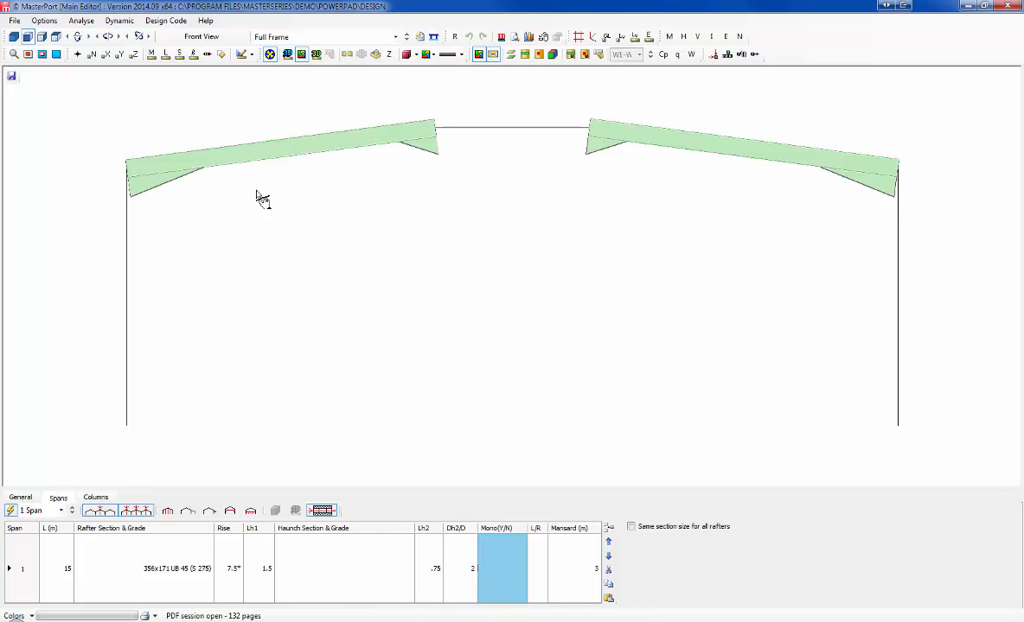
left_click(534, 135)
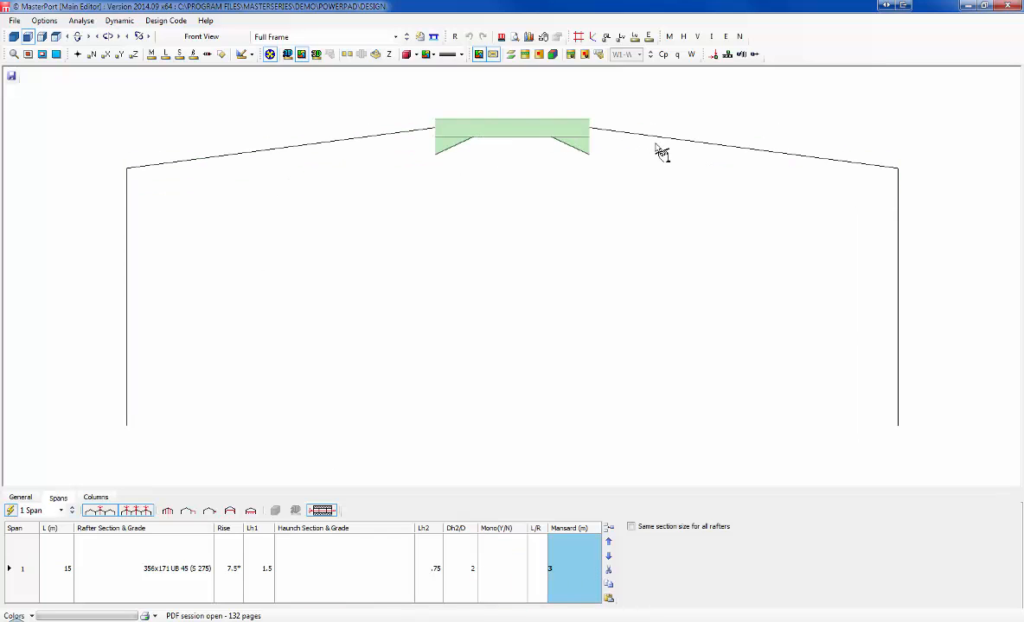
left_click(657, 141)
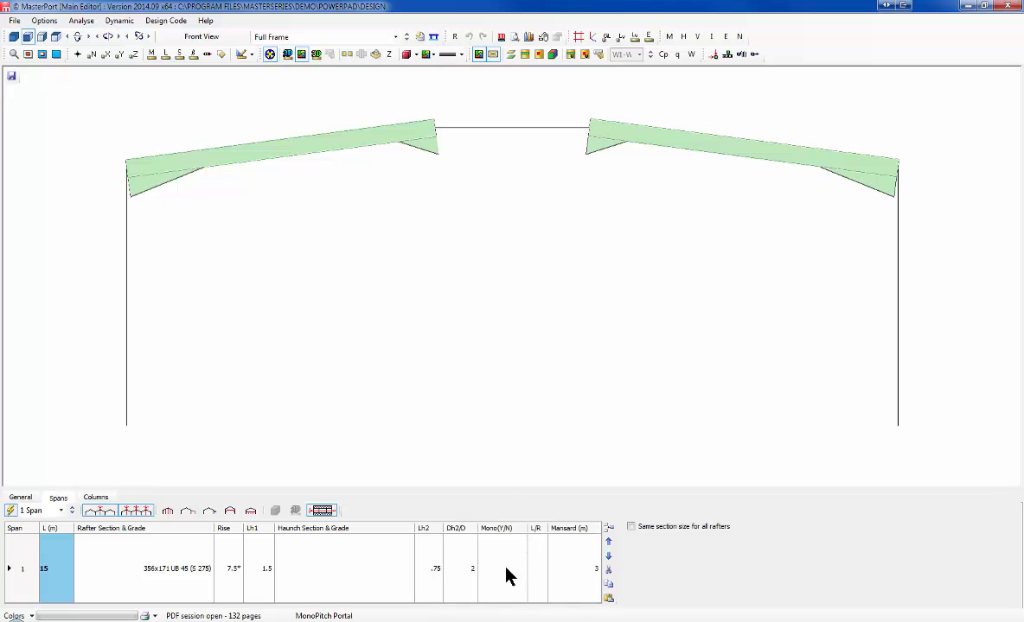
left_click(583, 581)
key("BackSpace")
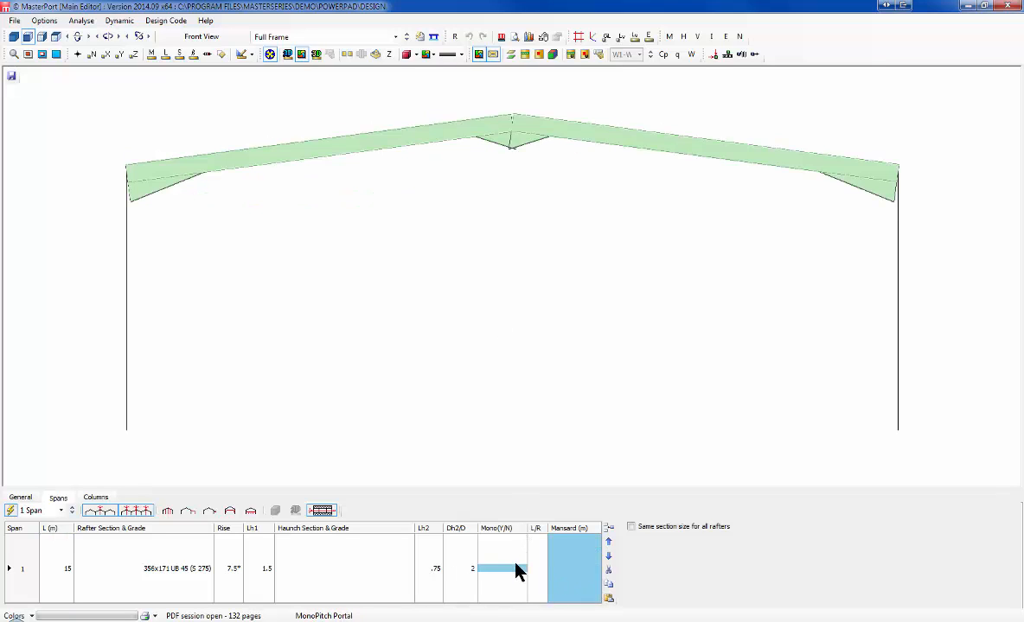
left_click(522, 577)
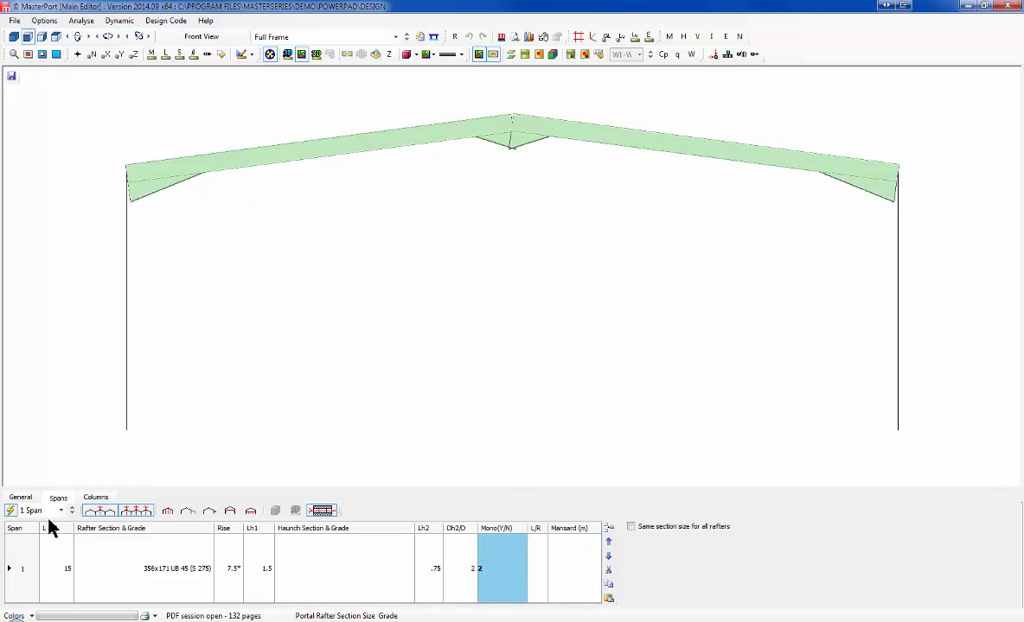
Step: Choose the two-column frame layout with Column 1 top level at 5 m
left_click(93, 499)
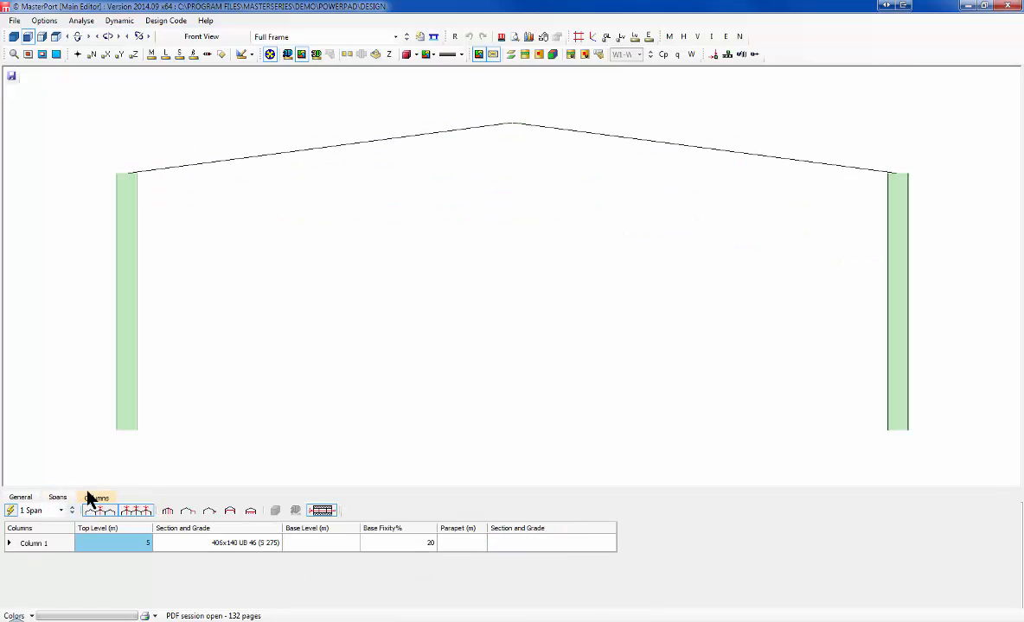
left_click(50, 497)
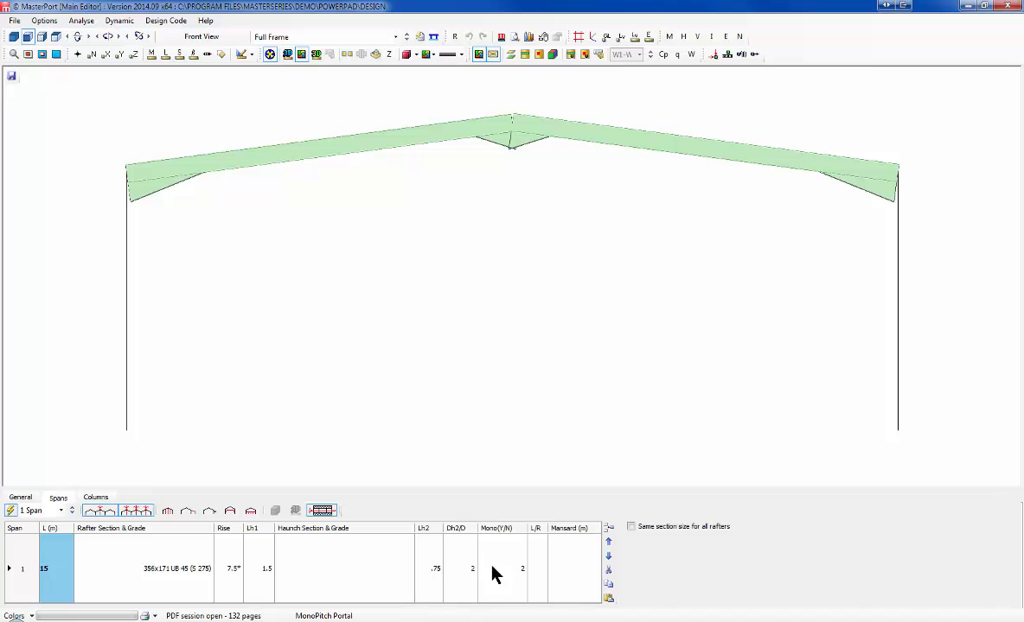
left_click(504, 589)
type("Y")
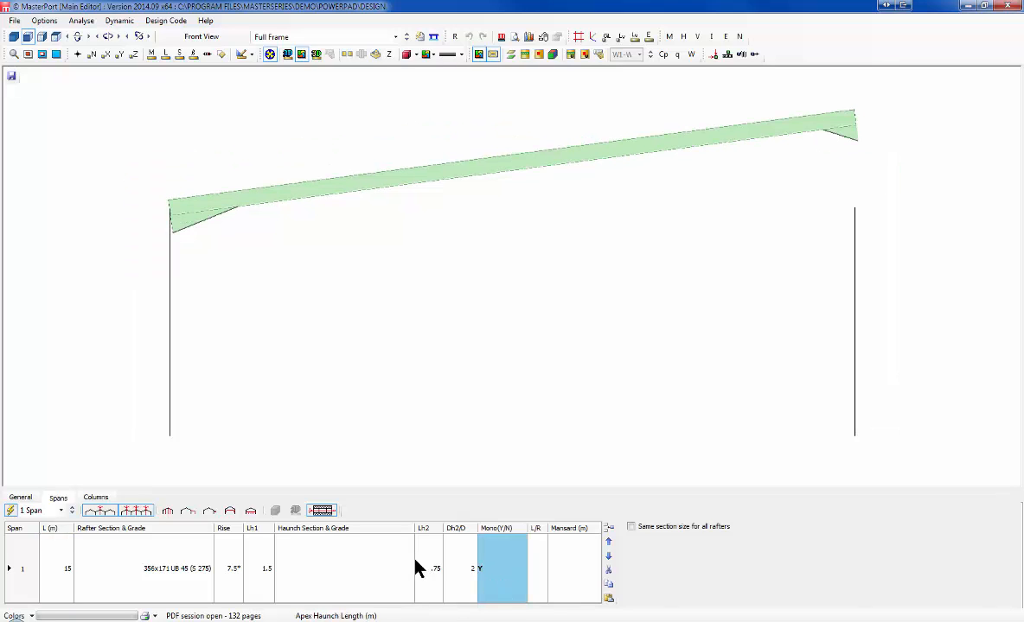
left_click(93, 497)
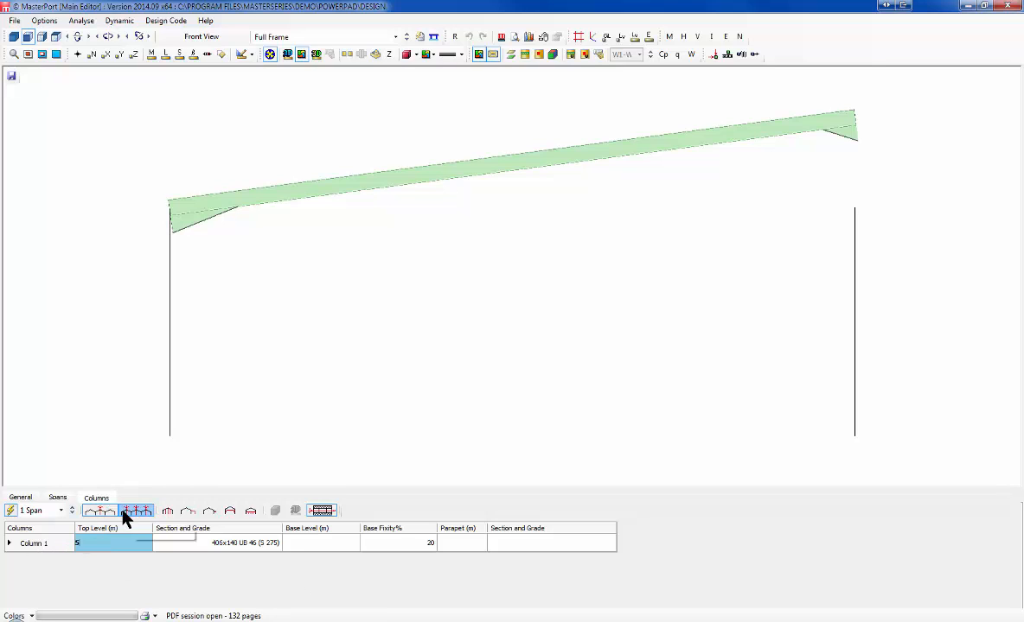
left_click(103, 514)
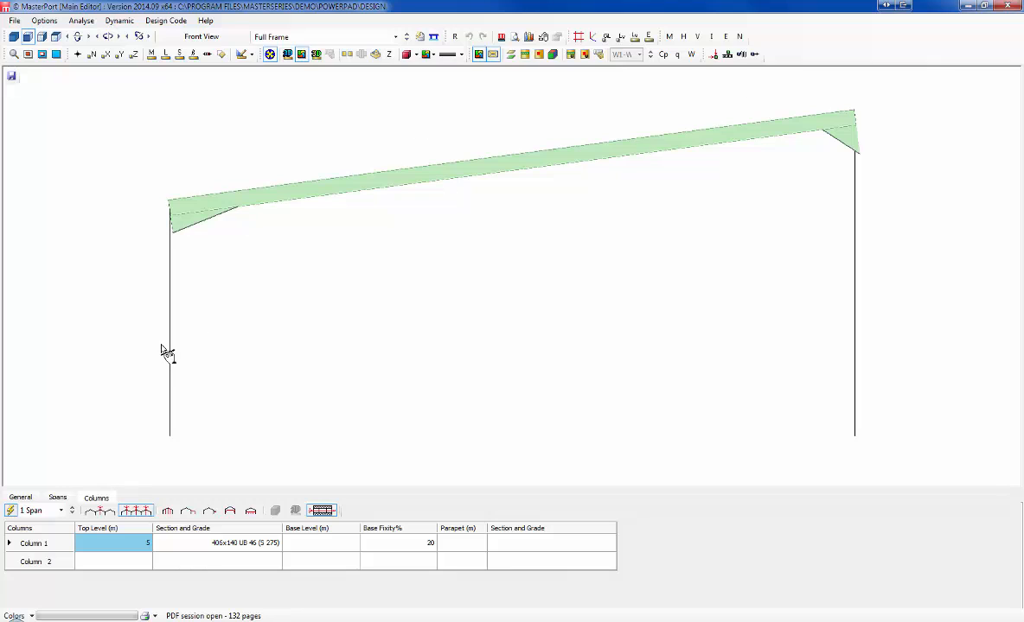
key("Return")
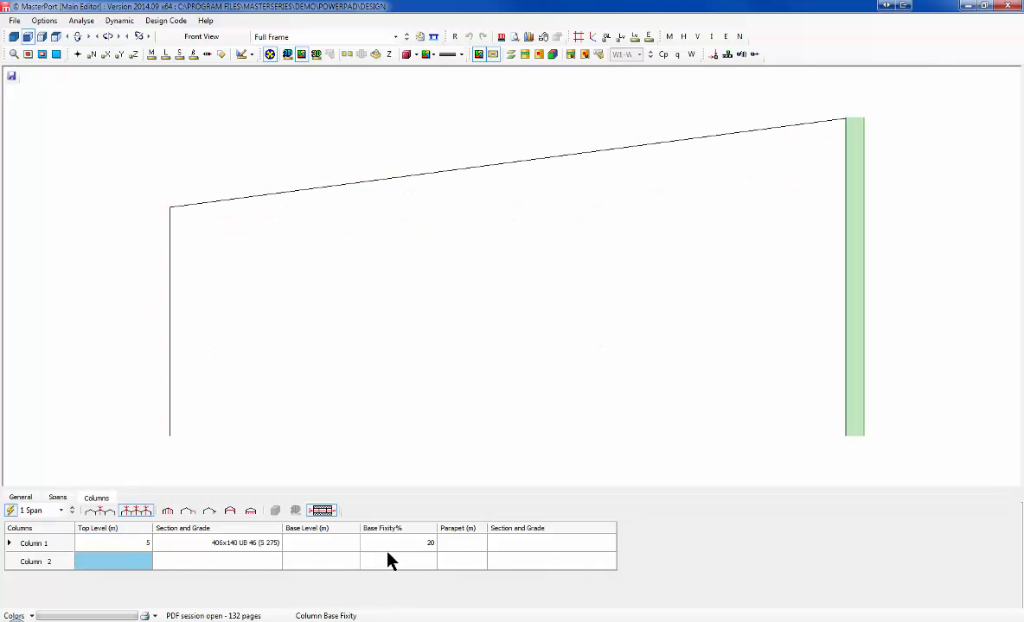
Step: Clear mono-pitch to make a duo-pitch frame, then switch to the full MasterPort interface
left_click(57, 499)
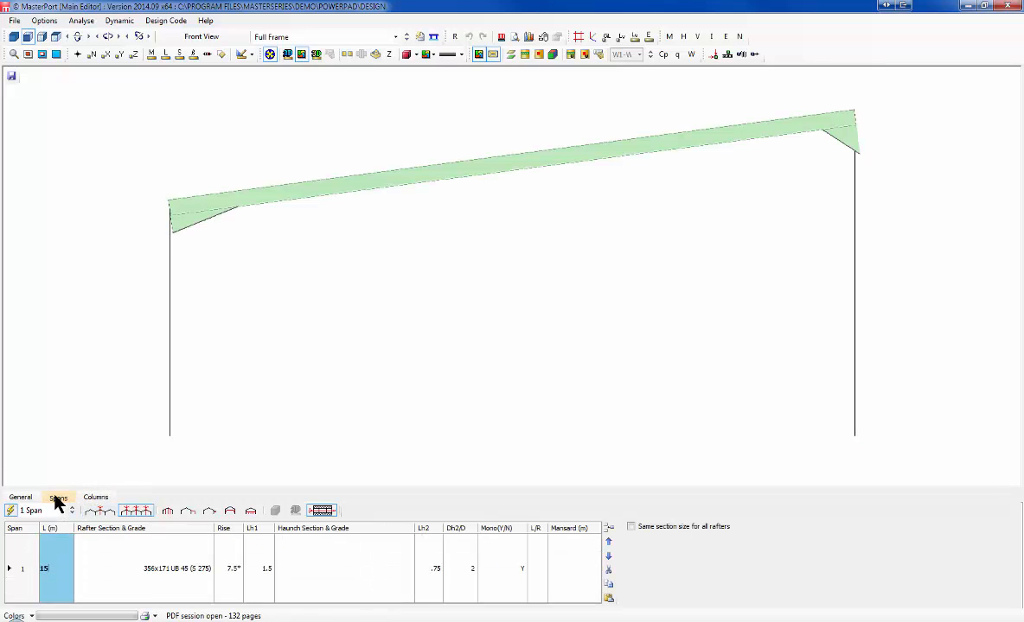
left_click(524, 568)
key("Delete")
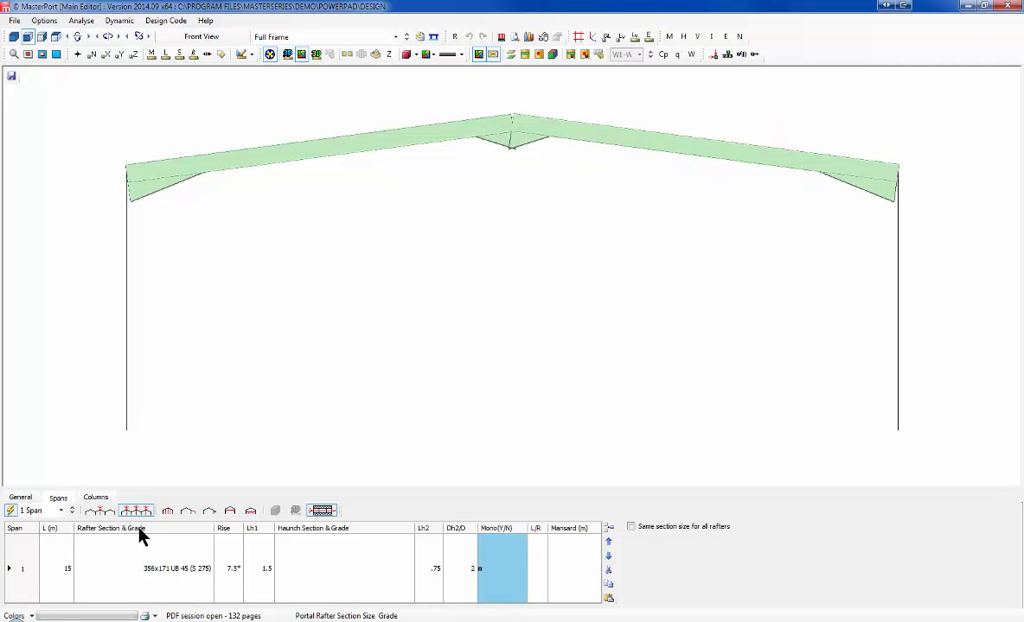
left_click(134, 328)
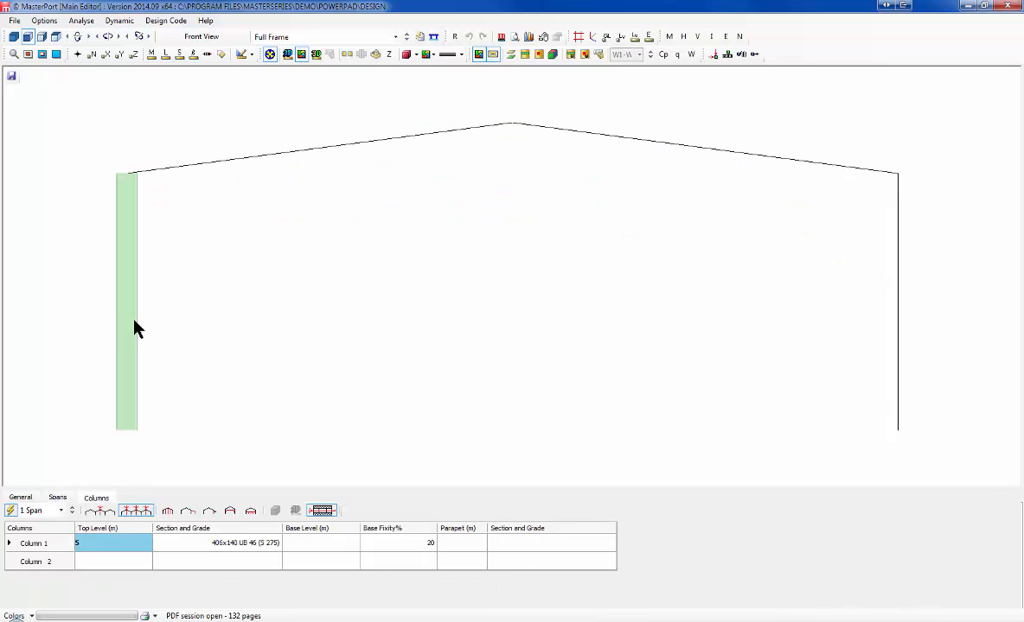
left_click(238, 155)
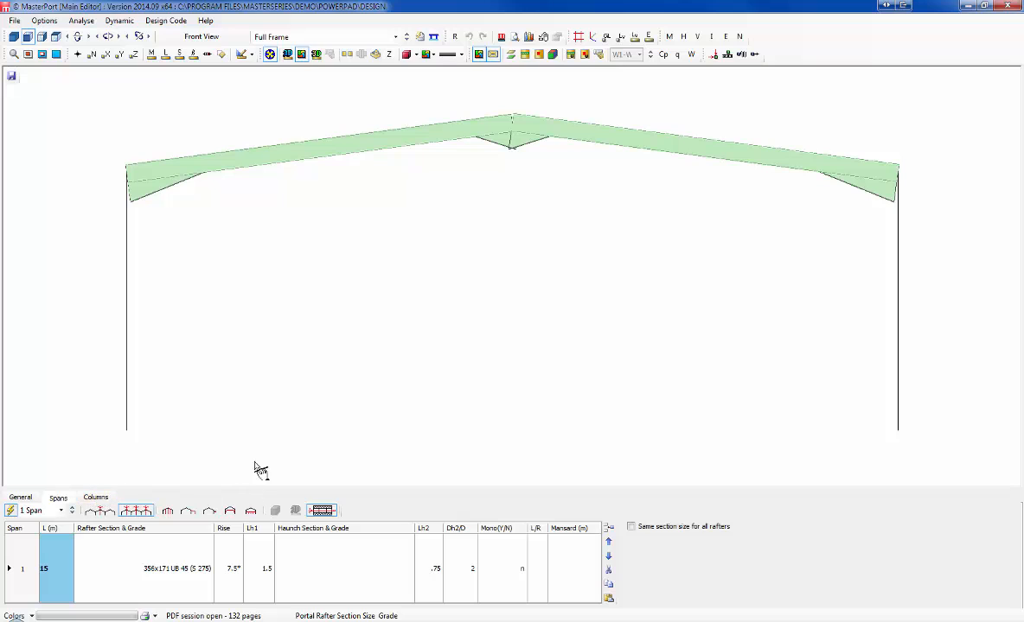
left_click(20, 498)
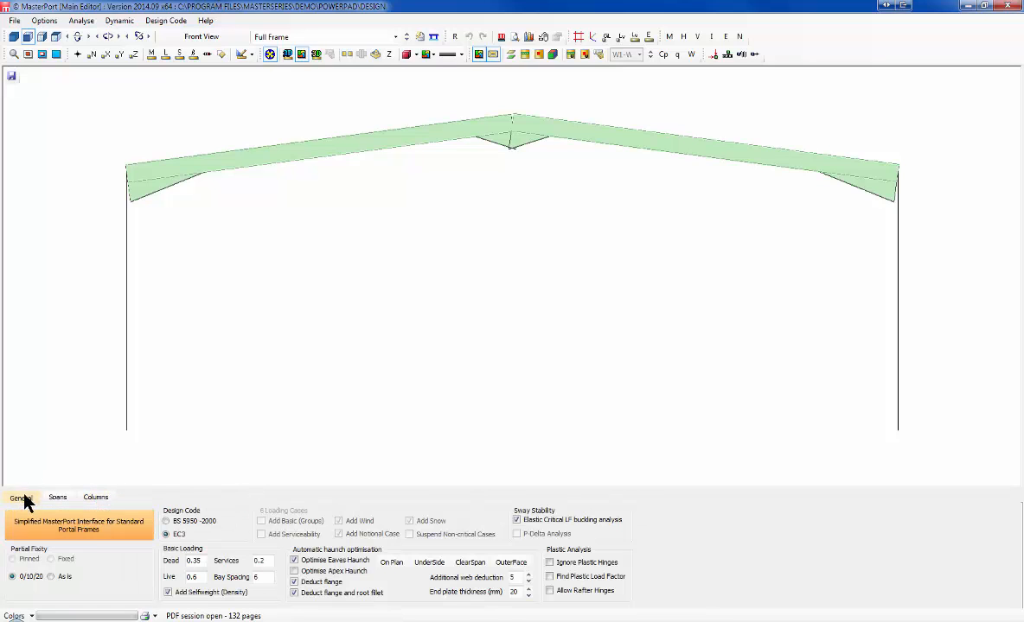
left_click(91, 534)
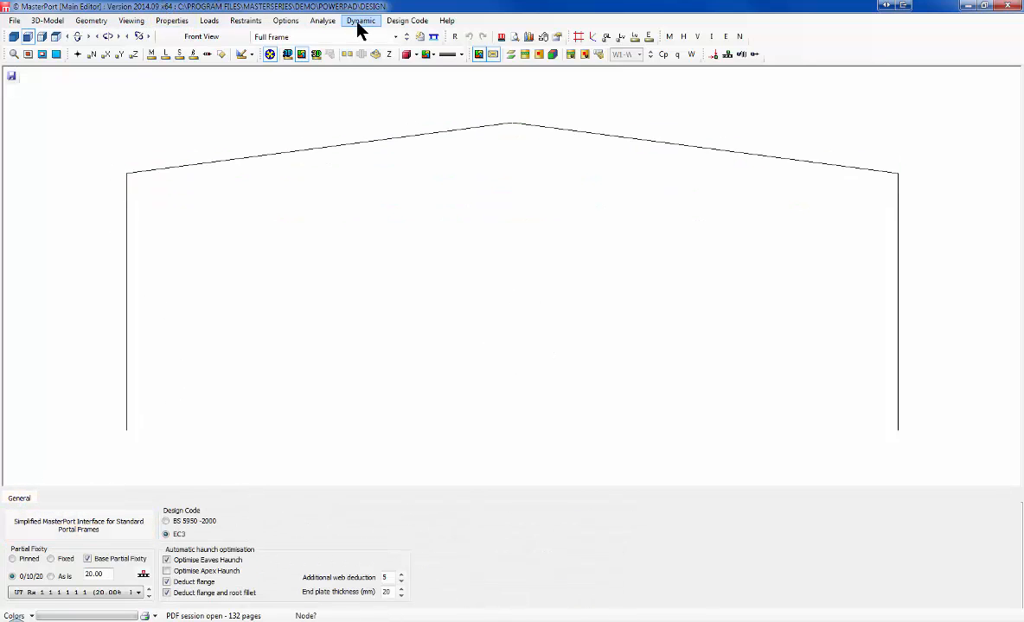
Step: Run a plastic plane-frame analysis and auto-size all members in Steel Design
left_click(325, 24)
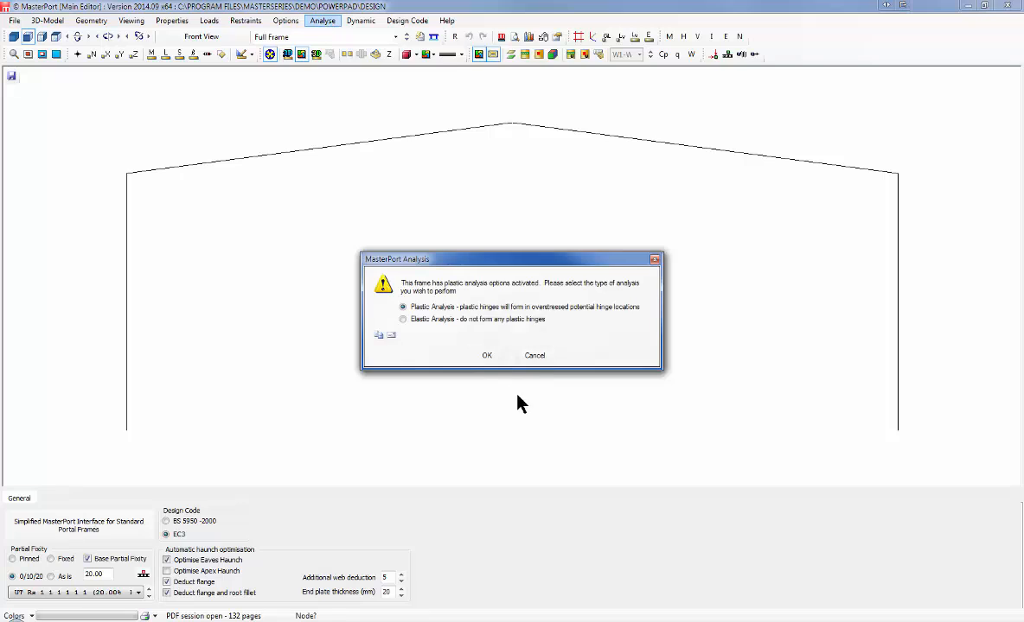
left_click(487, 358)
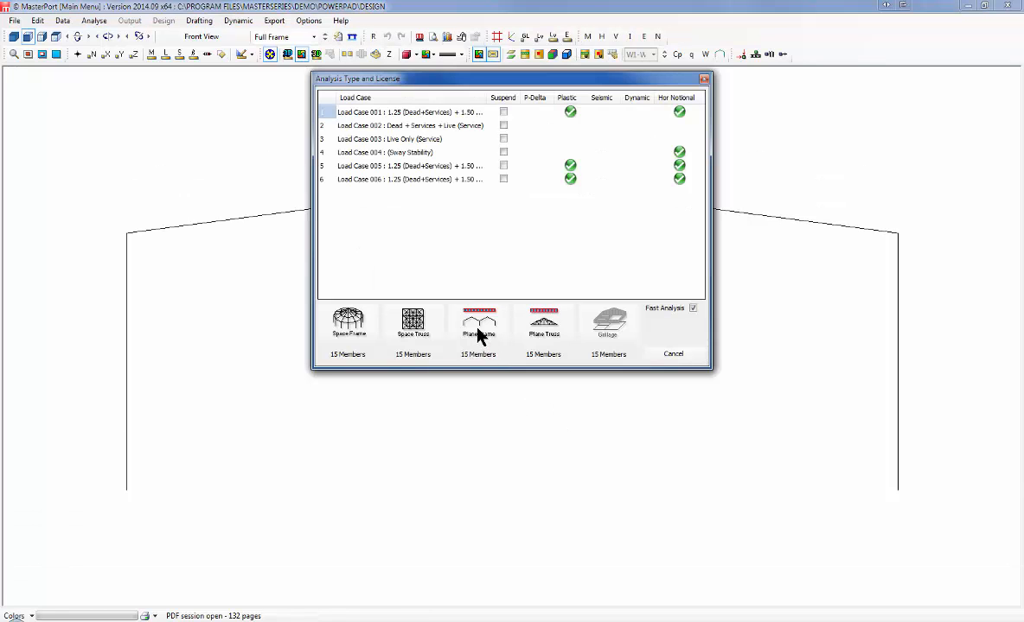
left_click(478, 332)
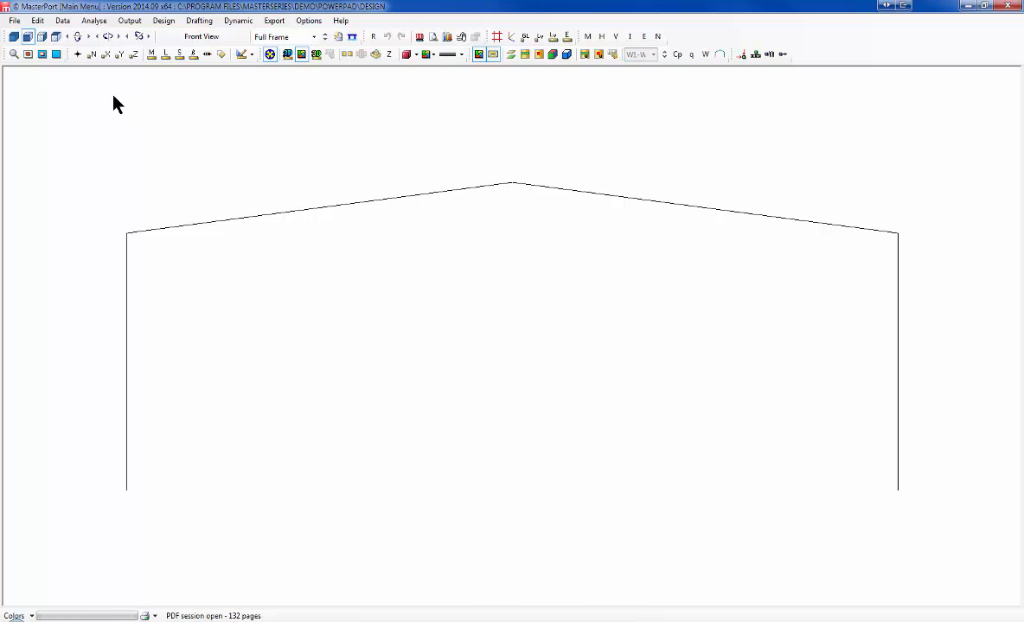
left_click(163, 20)
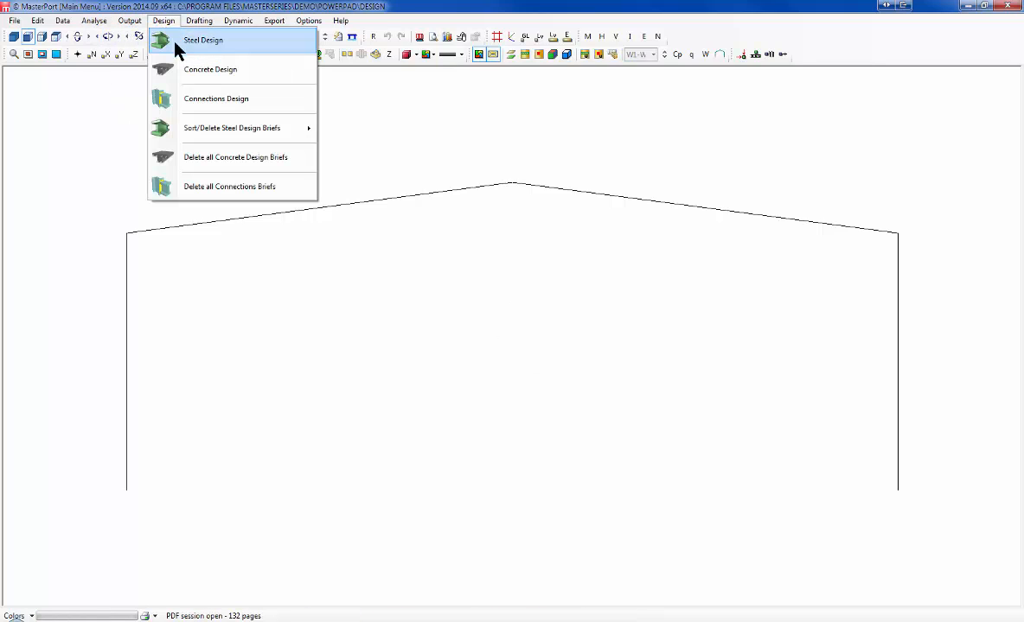
left_click(213, 50)
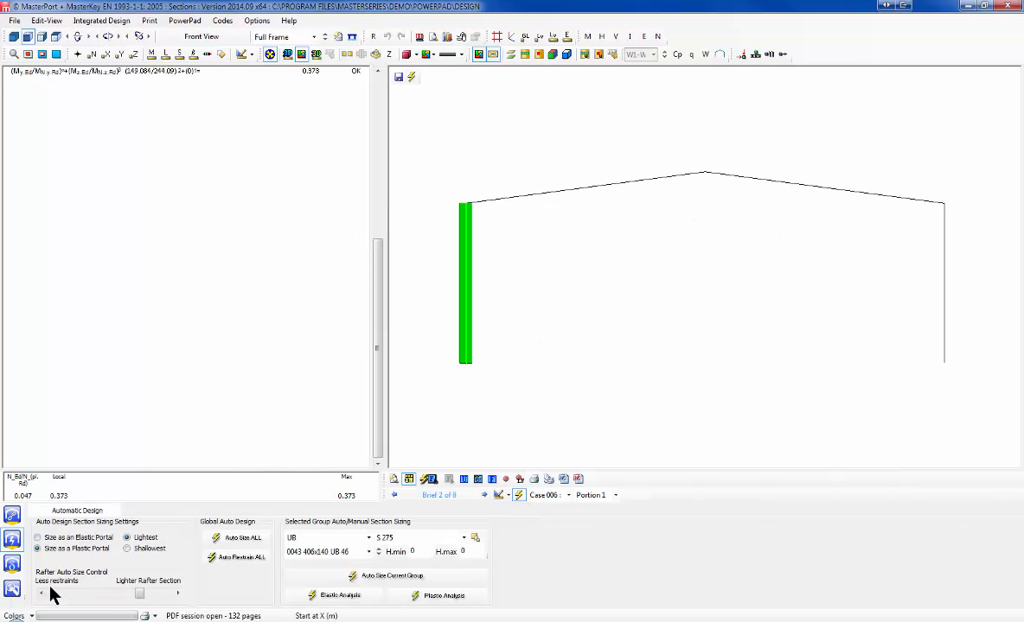
left_click(12, 518)
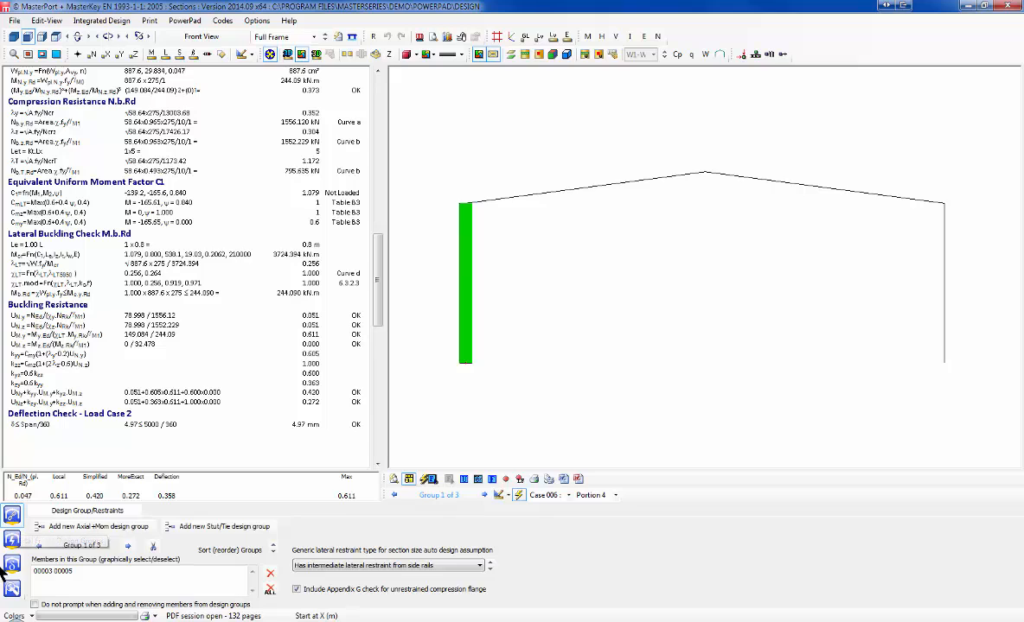
left_click(13, 542)
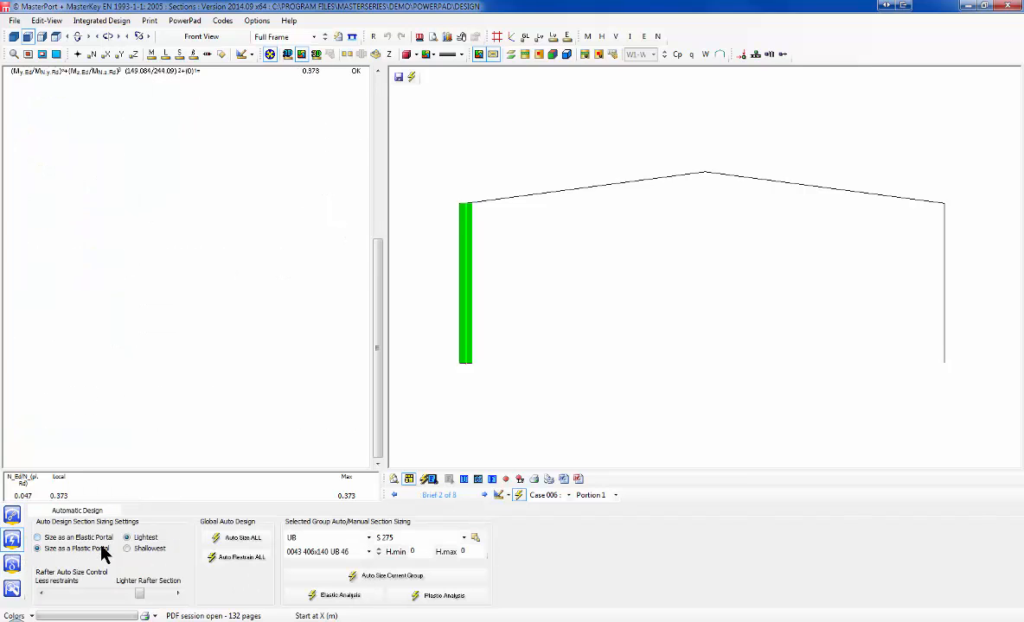
left_click(231, 541)
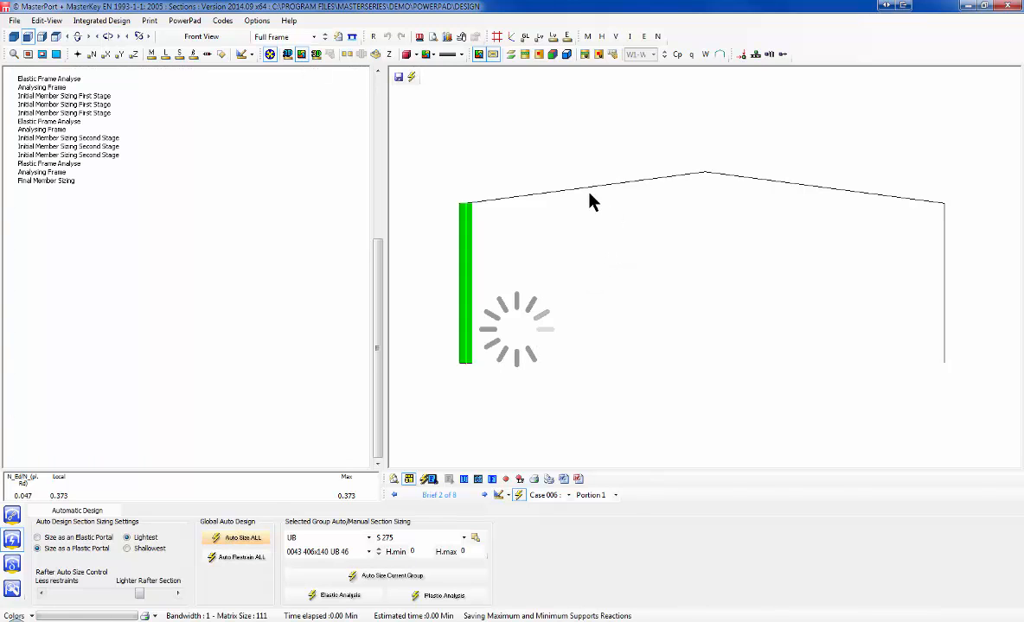
Step: Auto-restrain the column and review the rafter's 305x102 UB 25 design
left_click(14, 517)
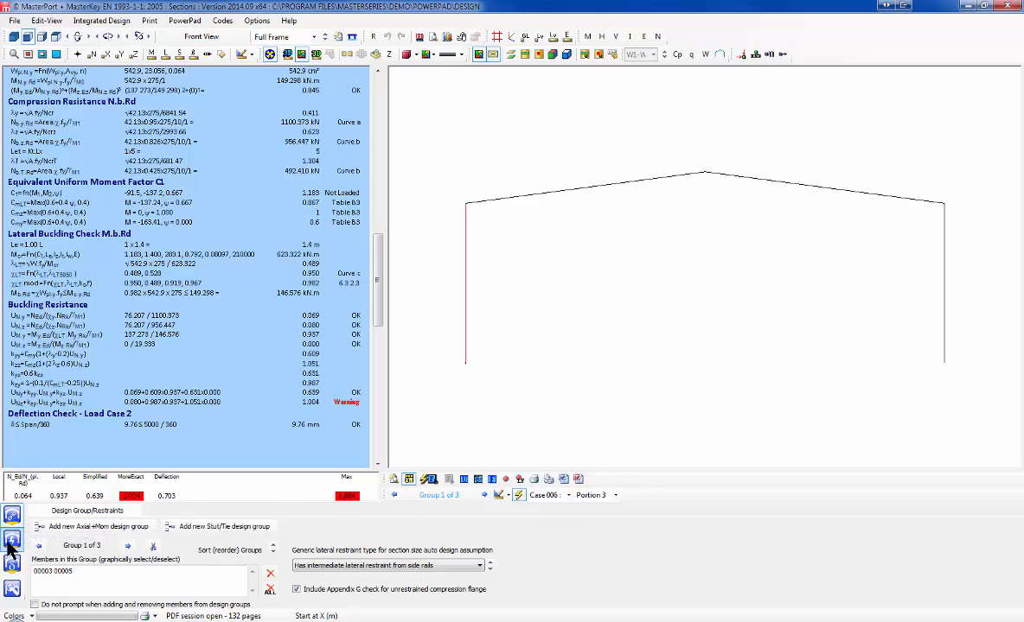
left_click(12, 539)
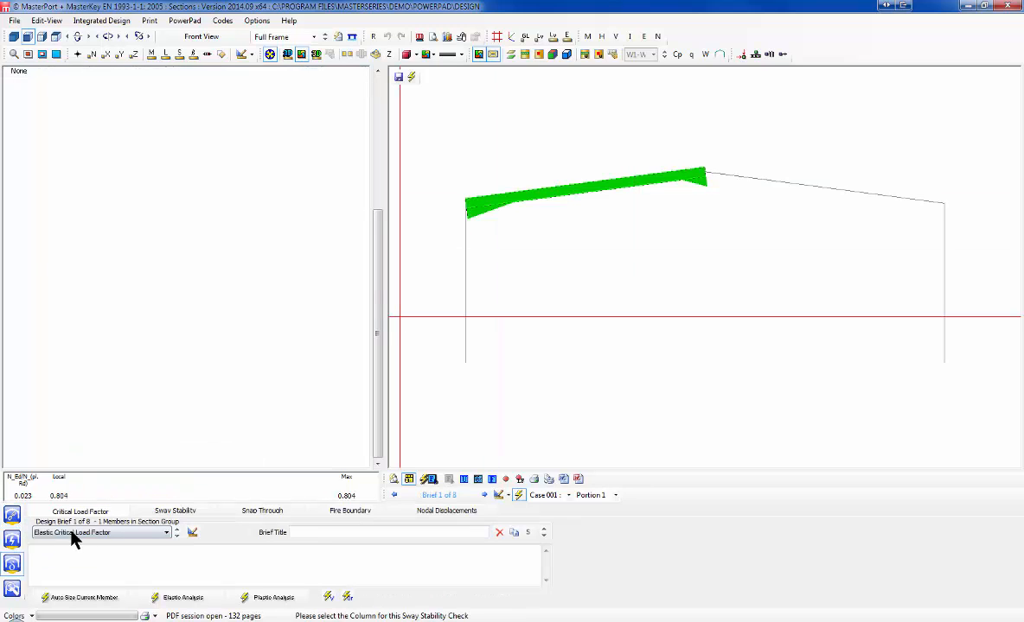
left_click(12, 589)
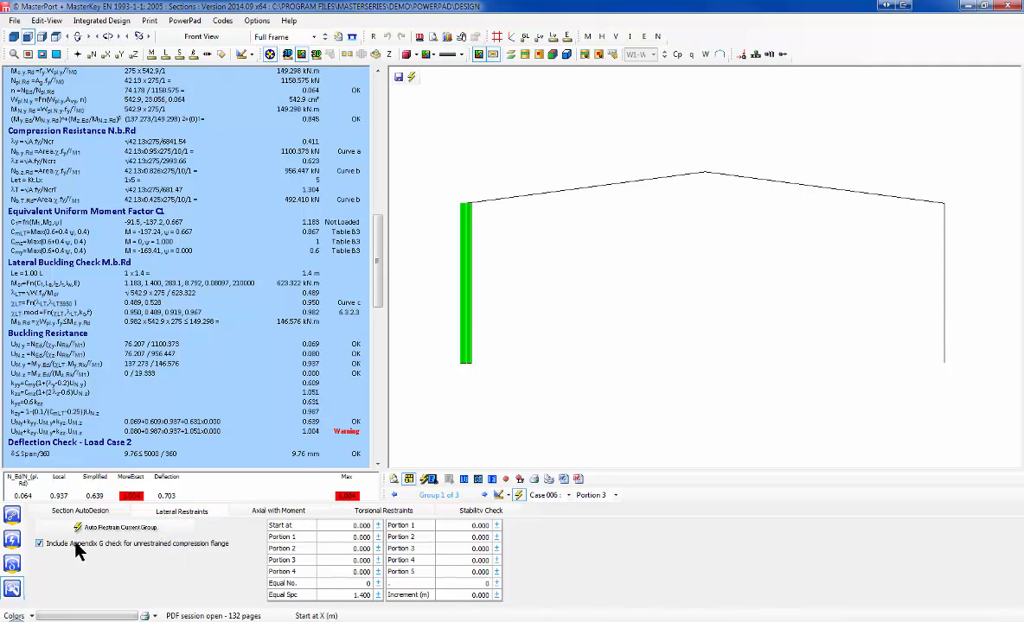
left_click(105, 529)
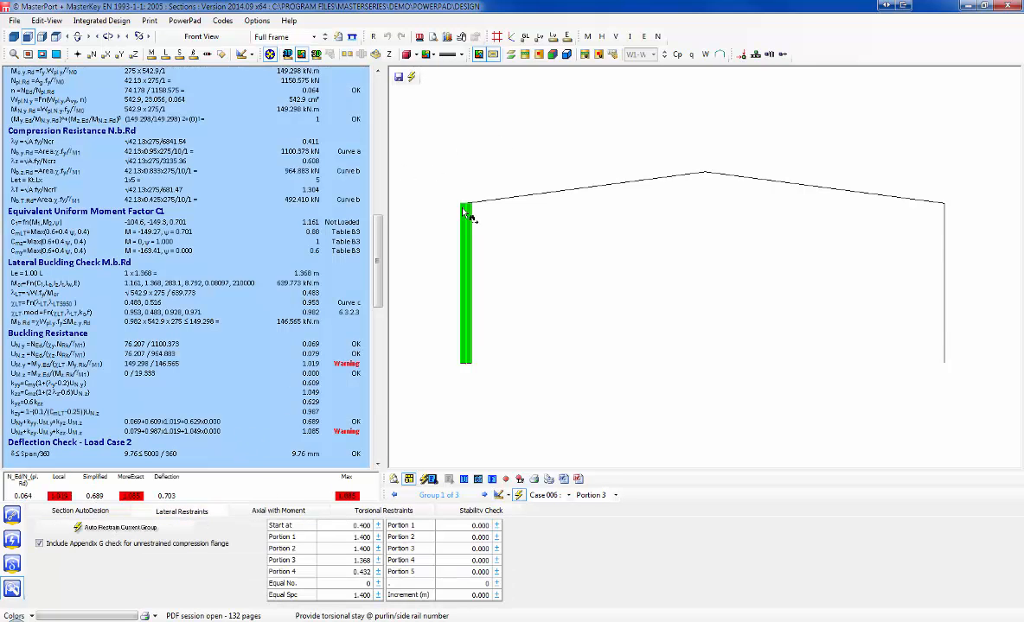
left_click(544, 192)
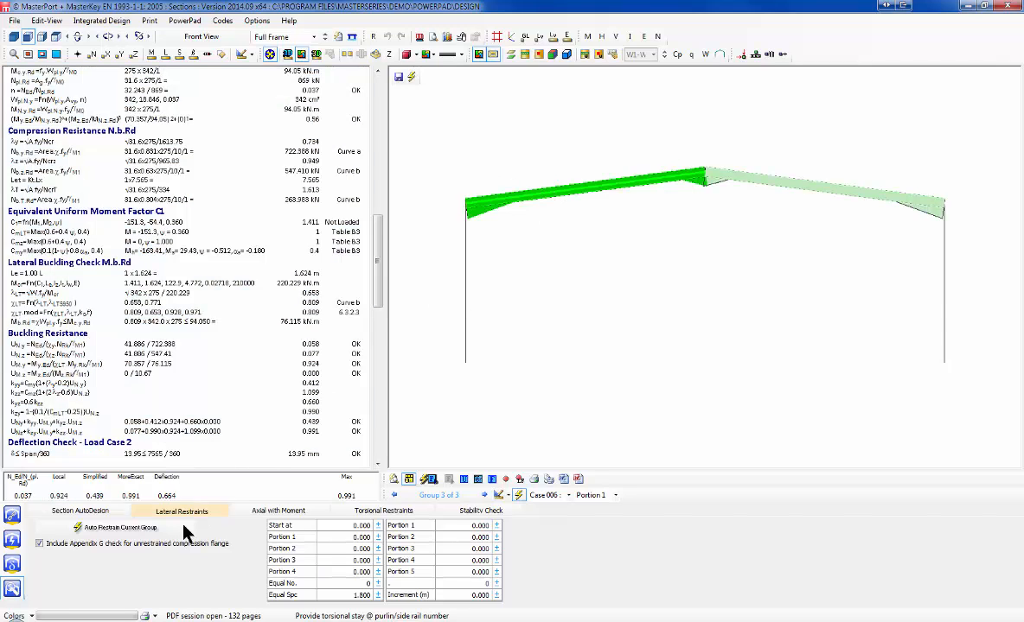
left_click(85, 511)
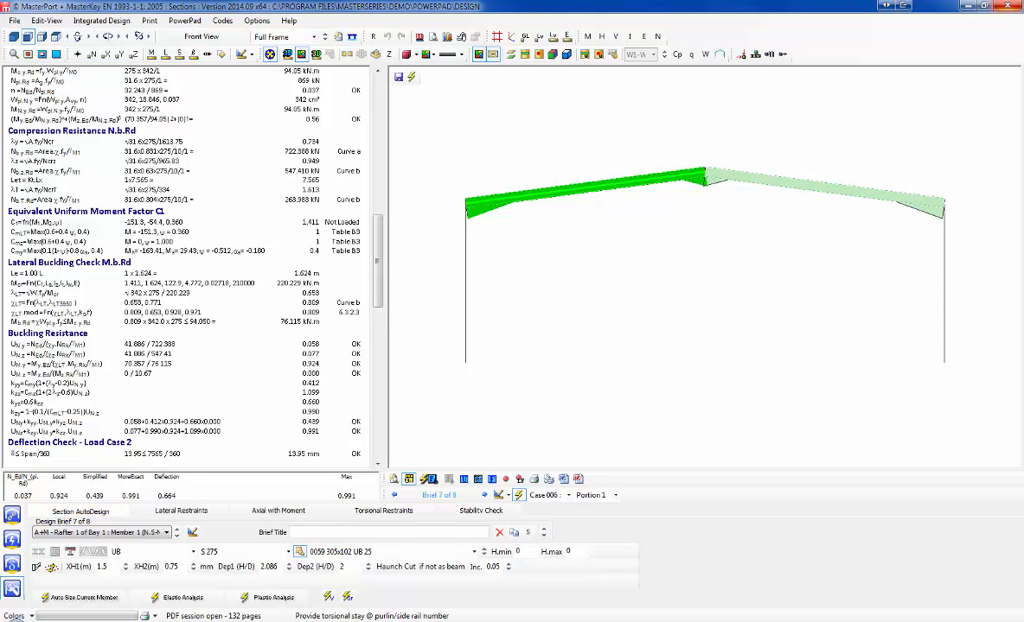
Step: Close the steel design and MasterPort, saving the frame design data
left_click(1009, 7)
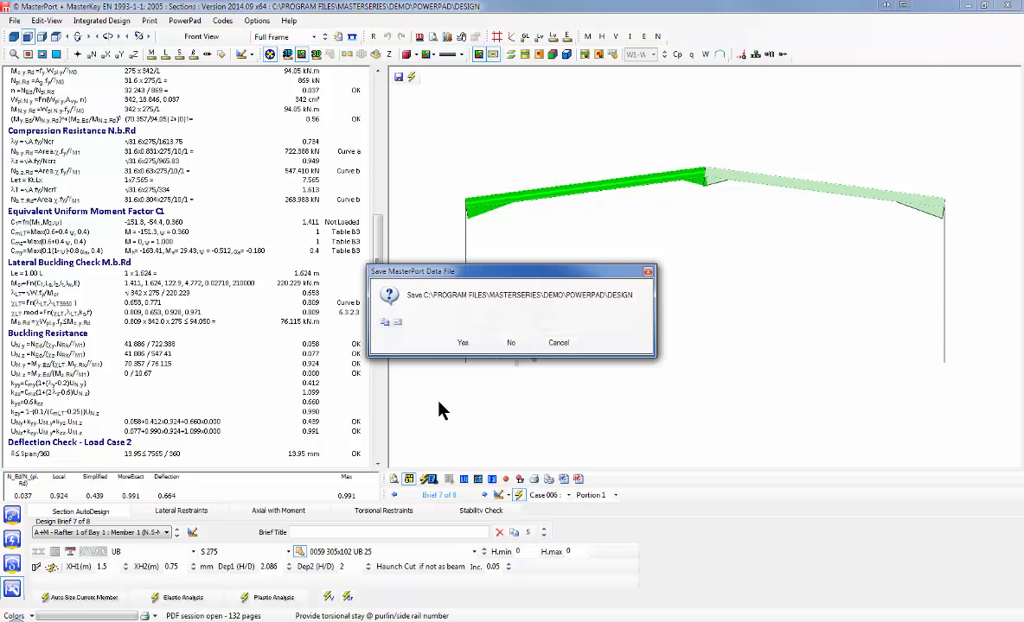
left_click(463, 344)
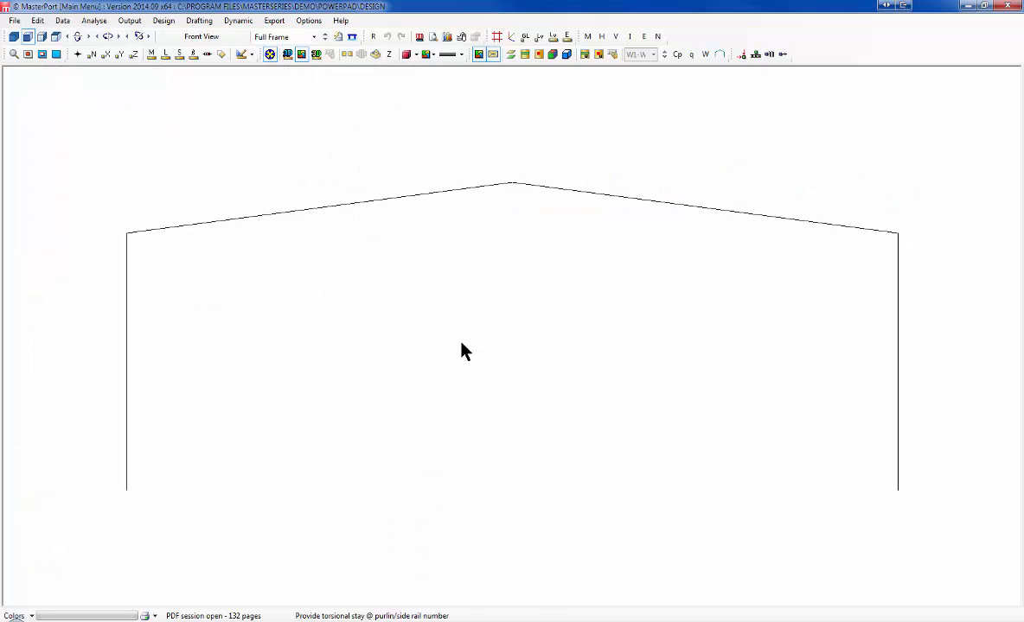
left_click(1015, 5)
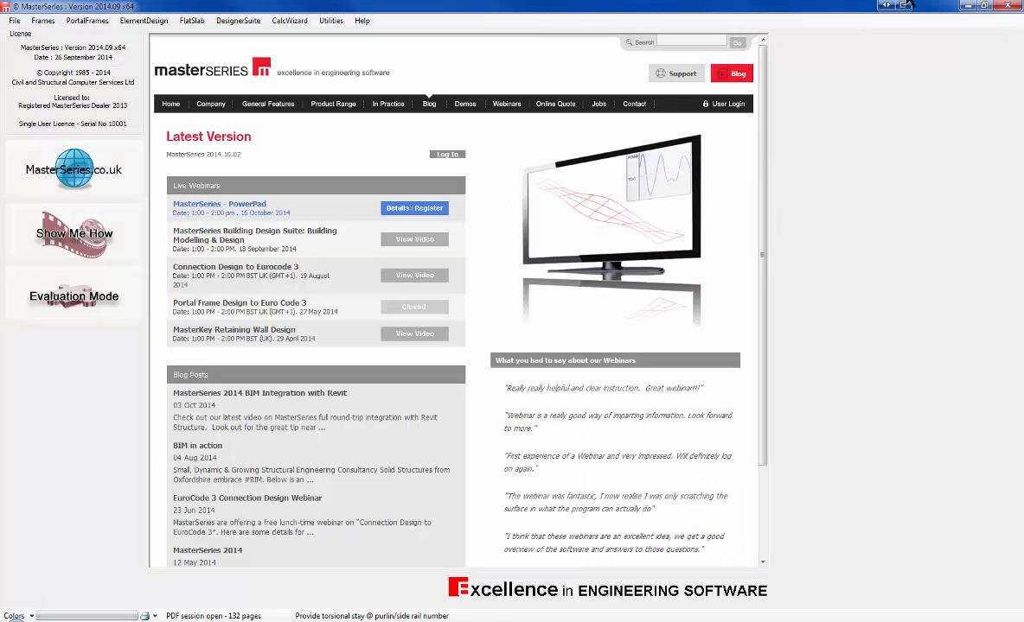
Step: Open the demo 1 wall file in MasterKey Masonry Design
left_click(223, 22)
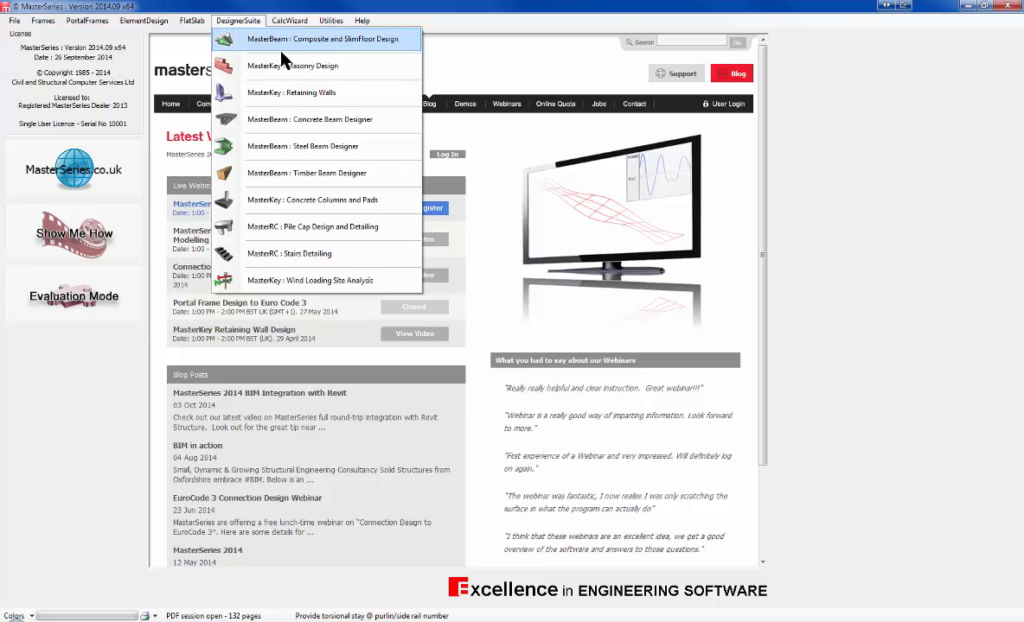
left_click(312, 70)
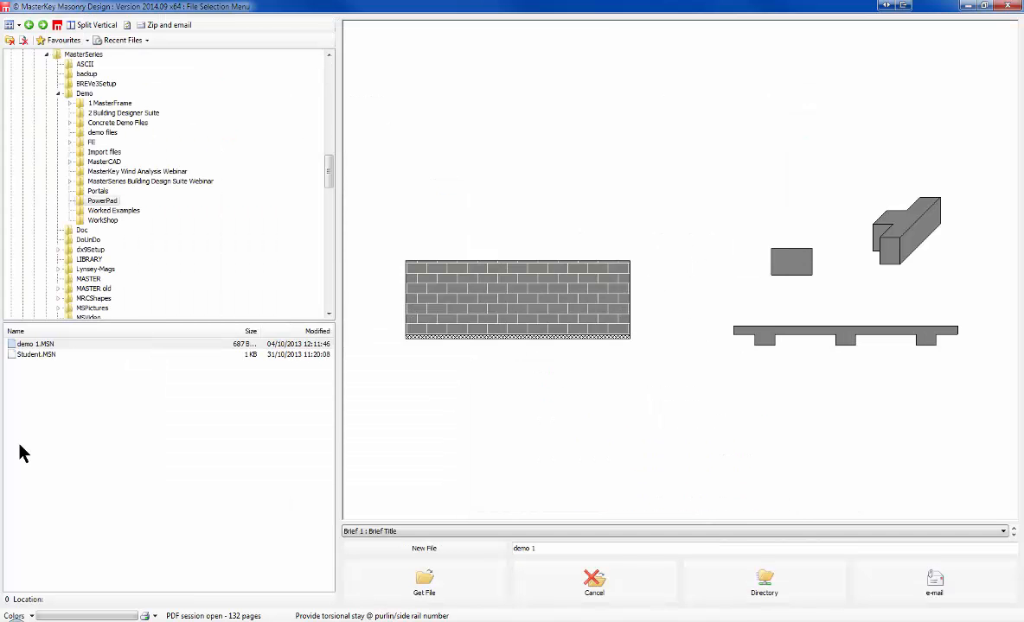
left_click(426, 584)
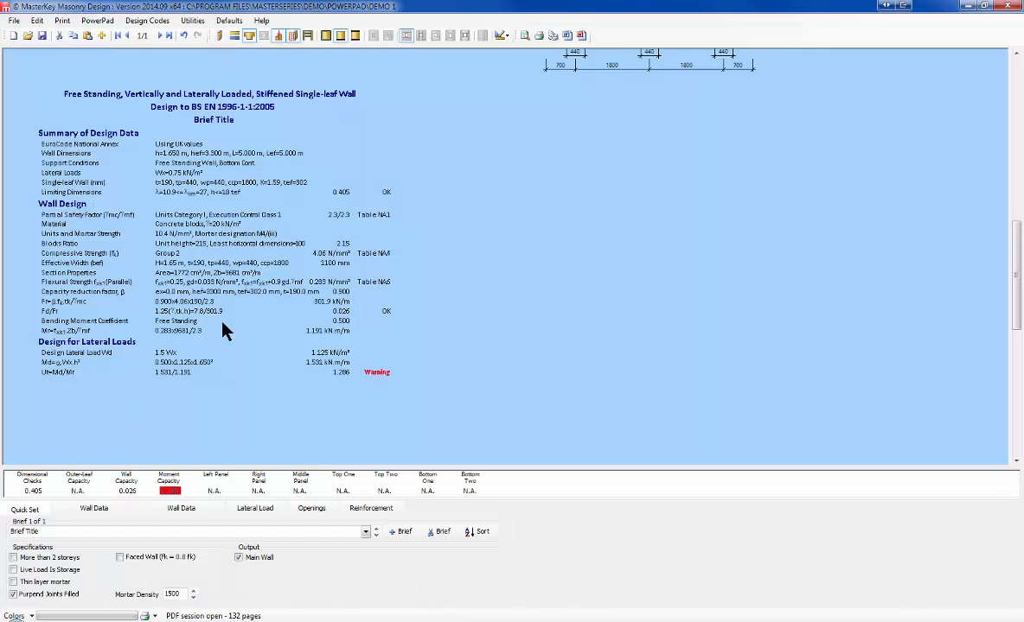
Step: Make the wall span two ways and enter 2 as the wall height
scroll(358, 234, "up", 3)
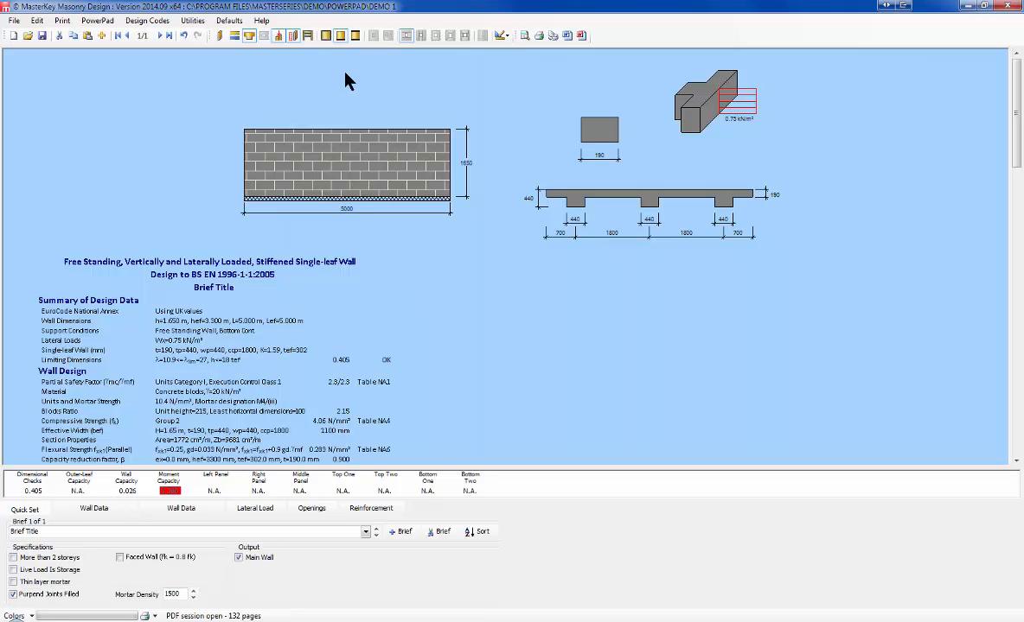
left_click(326, 37)
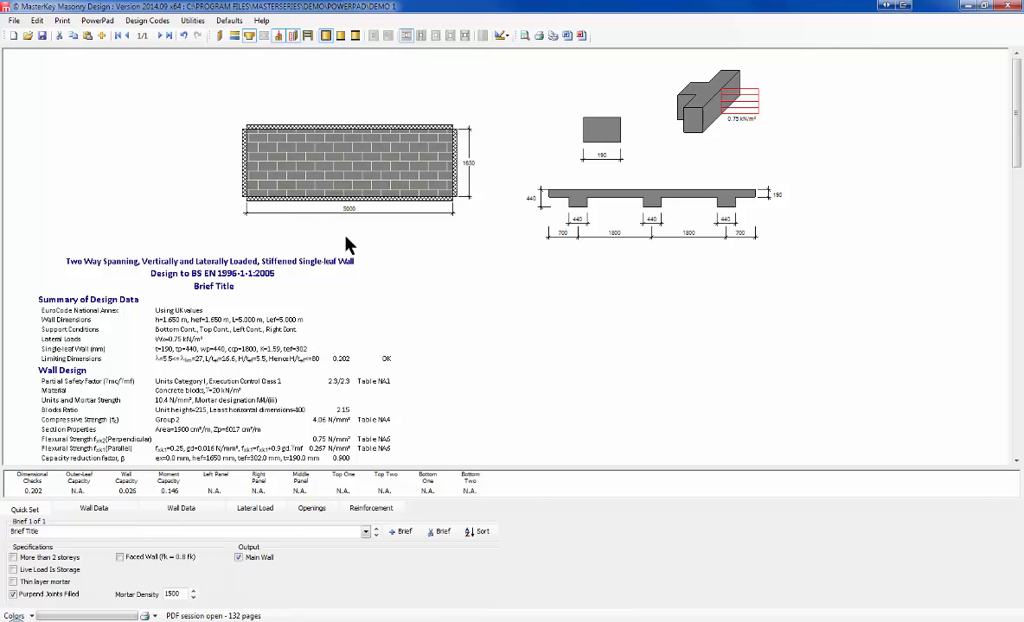
left_click(91, 509)
left_click(128, 547)
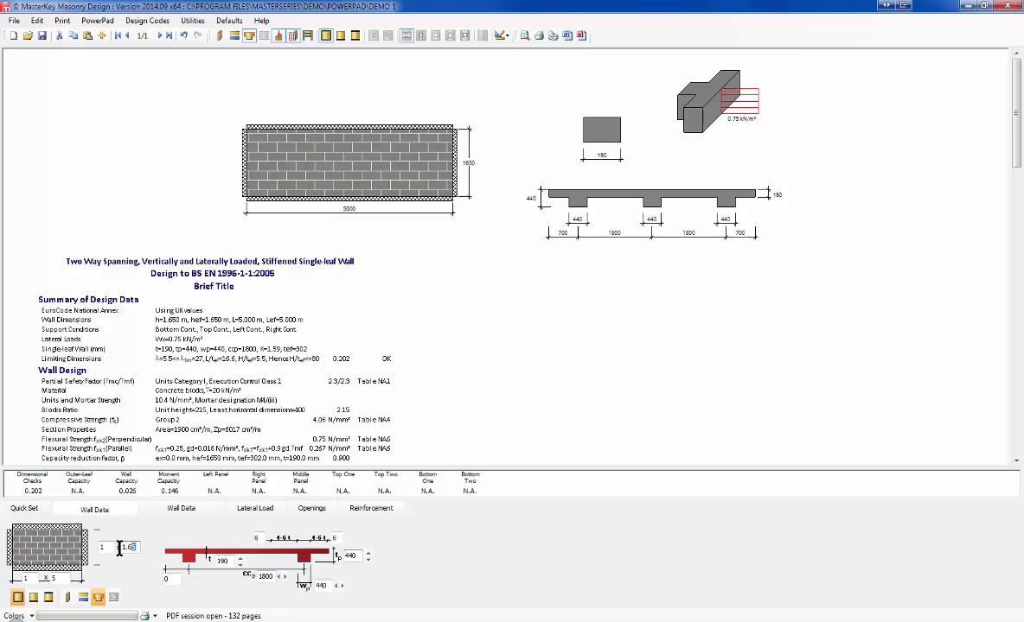
type("2")
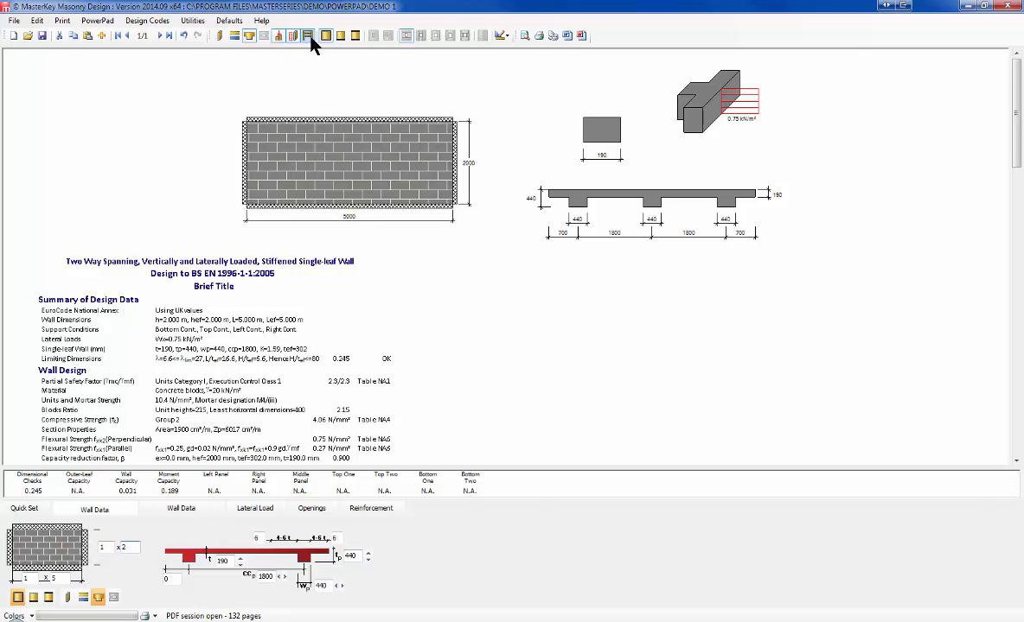
Step: Try single-leaf and cavity walls with vertical, free-standing and two-way spans, ending on a vertically spanning masonry column
left_click(249, 38)
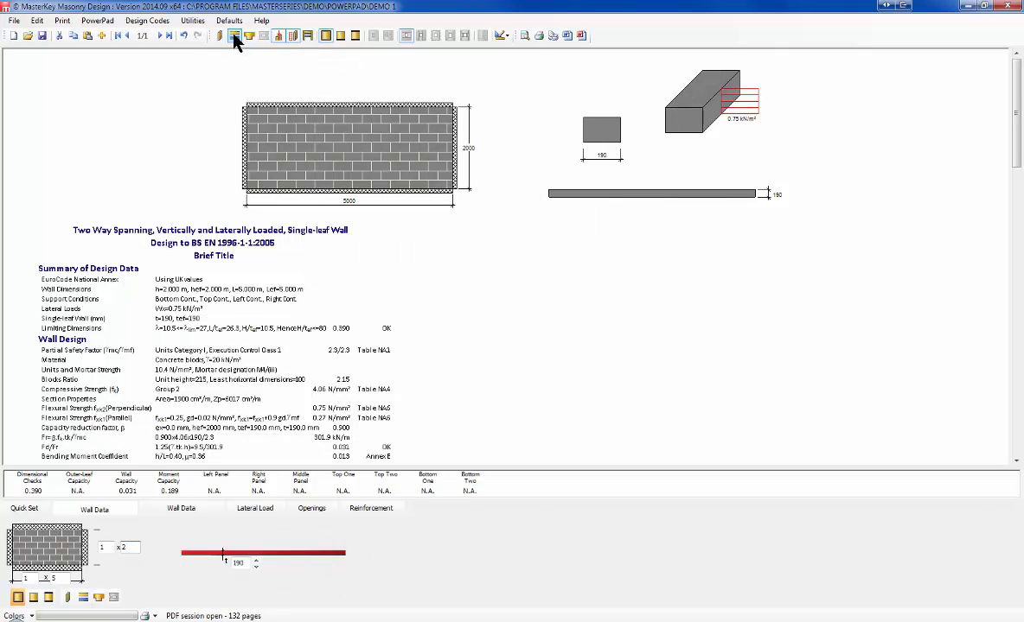
left_click(234, 37)
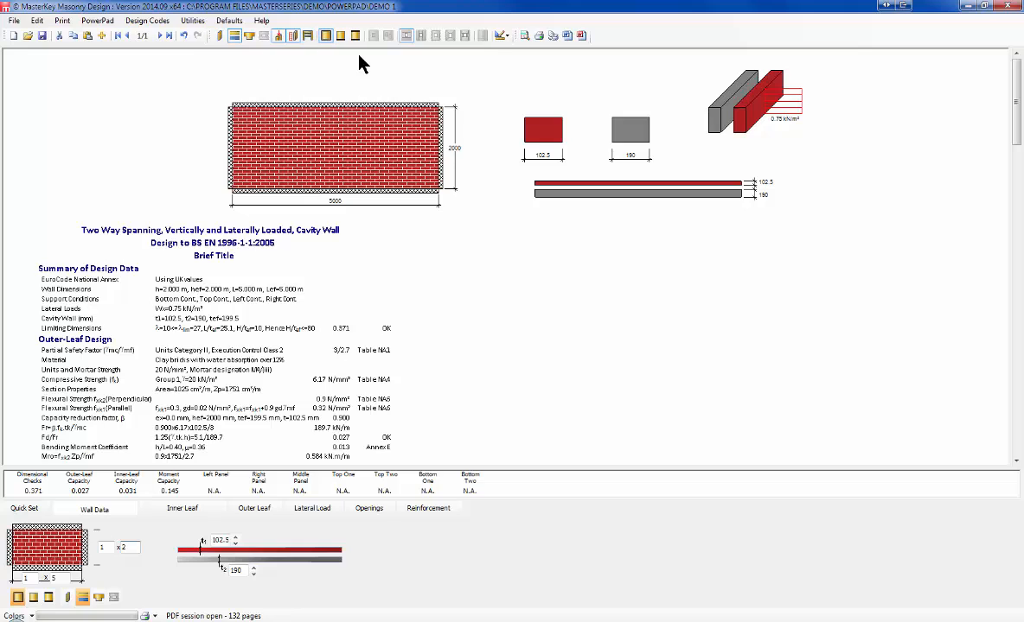
left_click(340, 36)
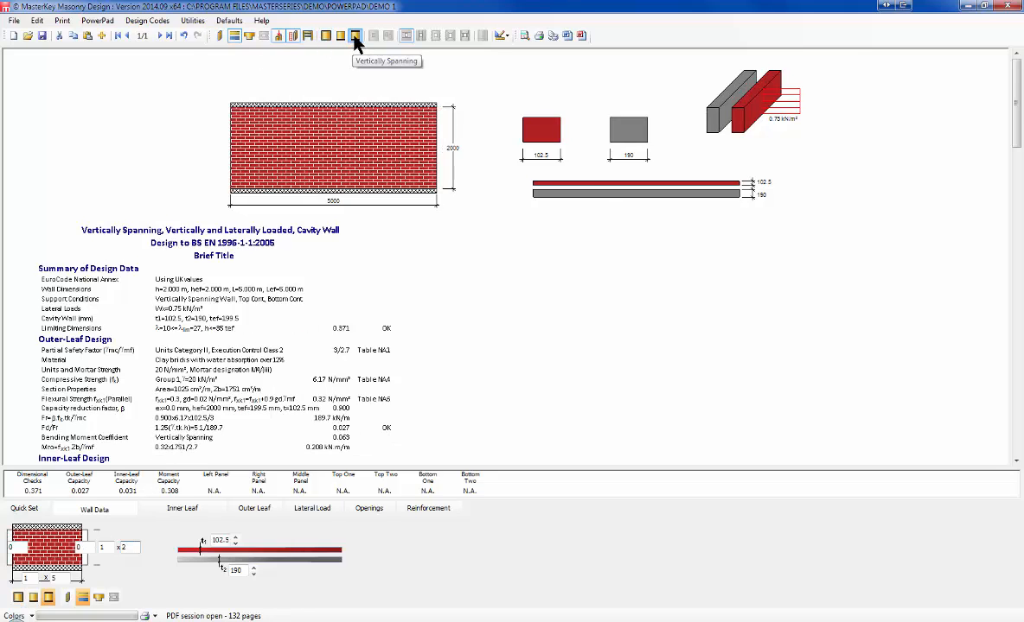
left_click(326, 36)
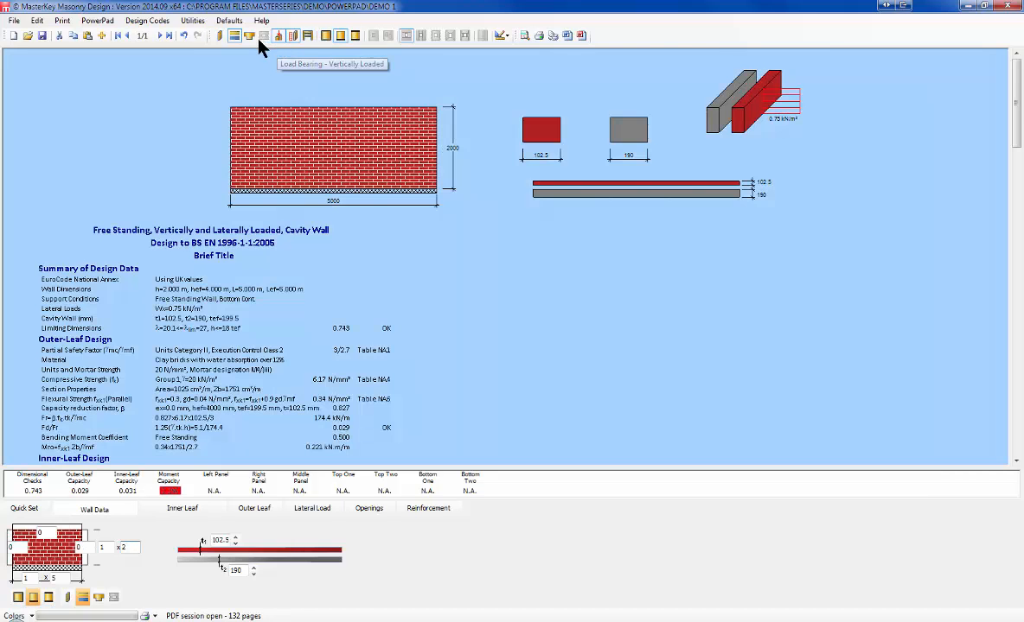
left_click(326, 35)
left_click(354, 35)
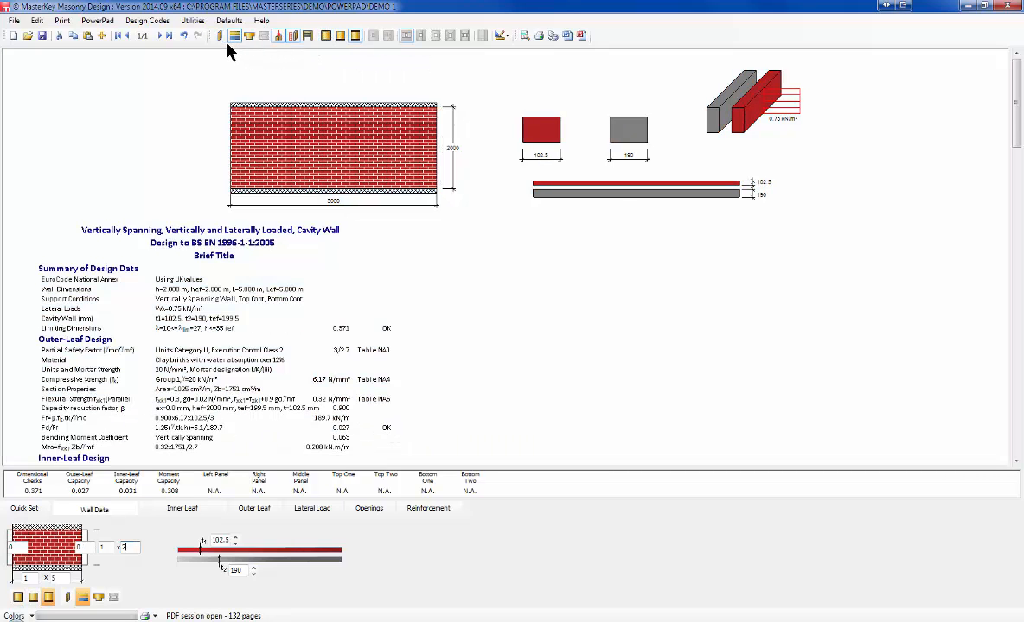
left_click(221, 38)
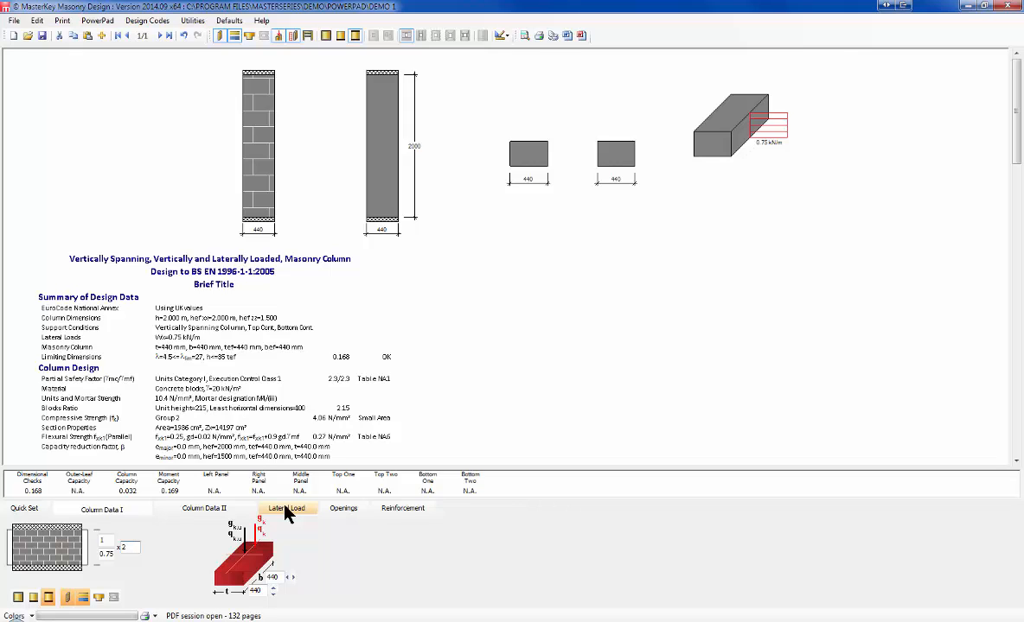
Step: Browse the Openings, Reinforcement, Lateral Load, Brief and column data tabs
left_click(344, 509)
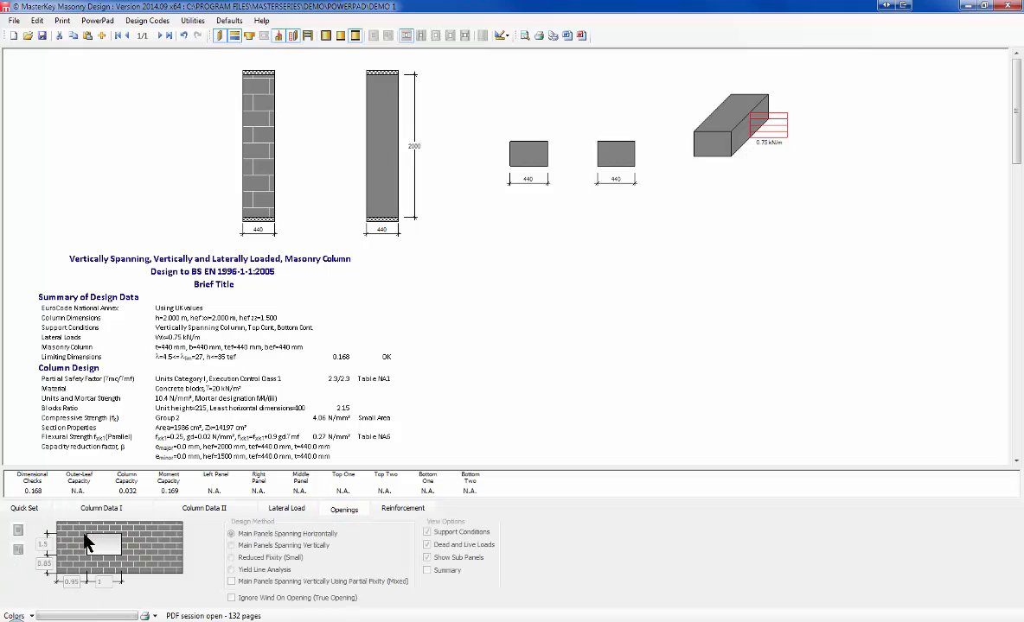
left_click(400, 511)
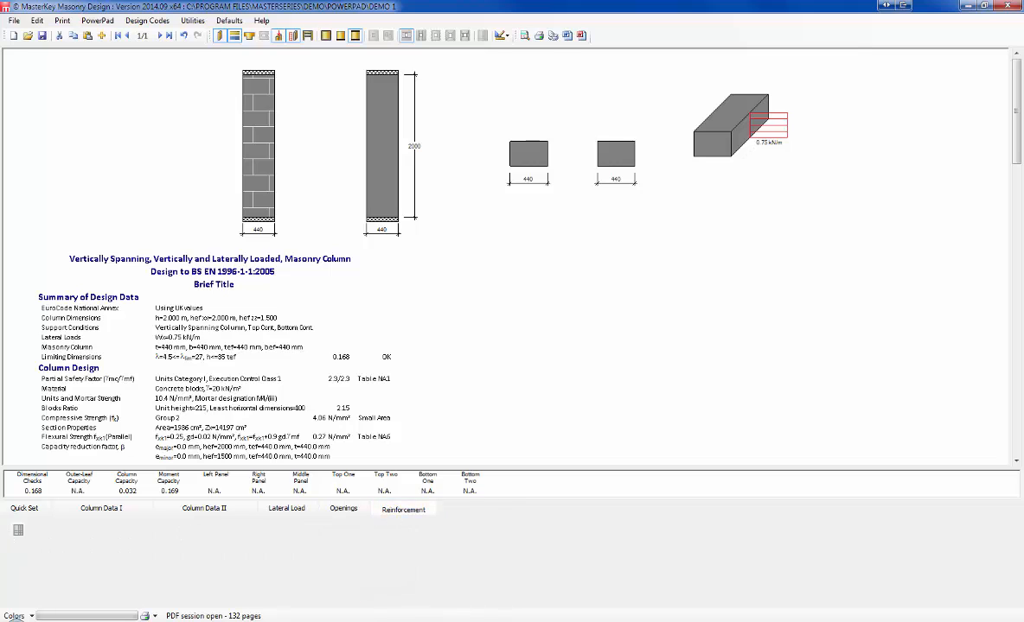
left_click(283, 510)
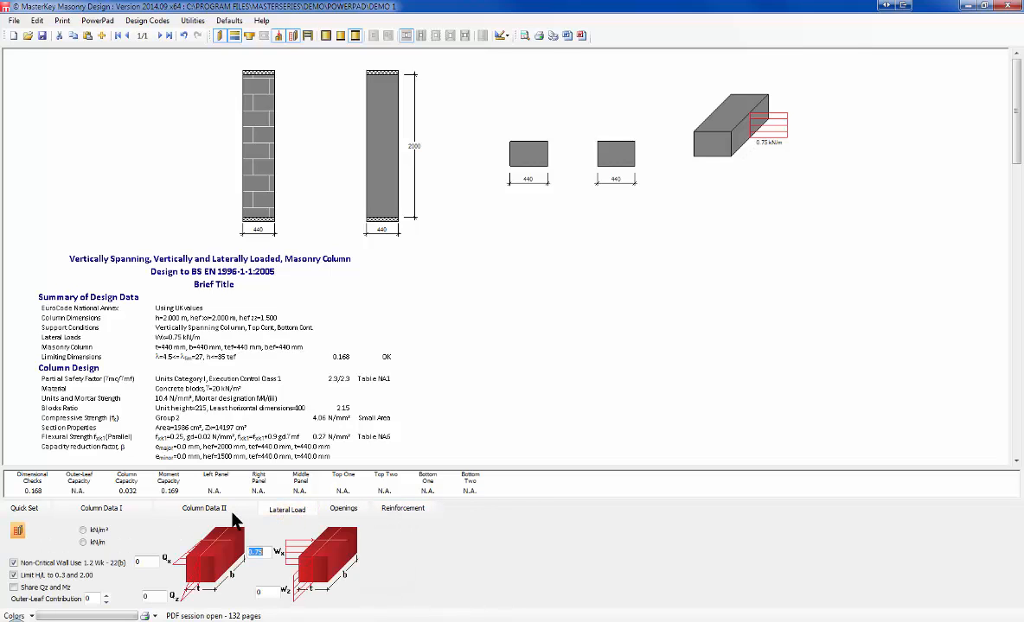
left_click(205, 509)
left_click(108, 509)
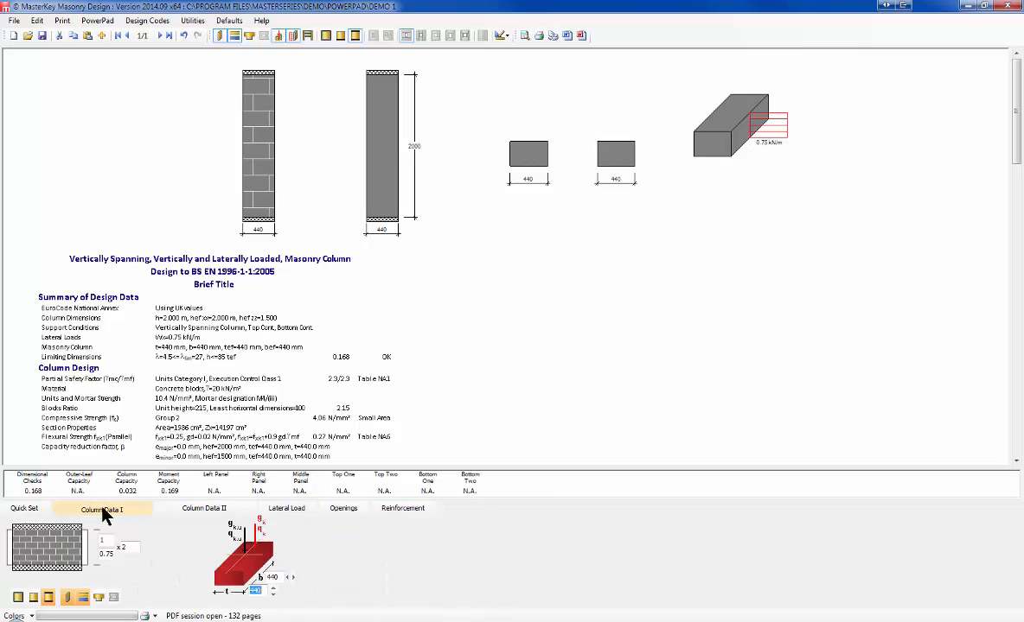
left_click(26, 511)
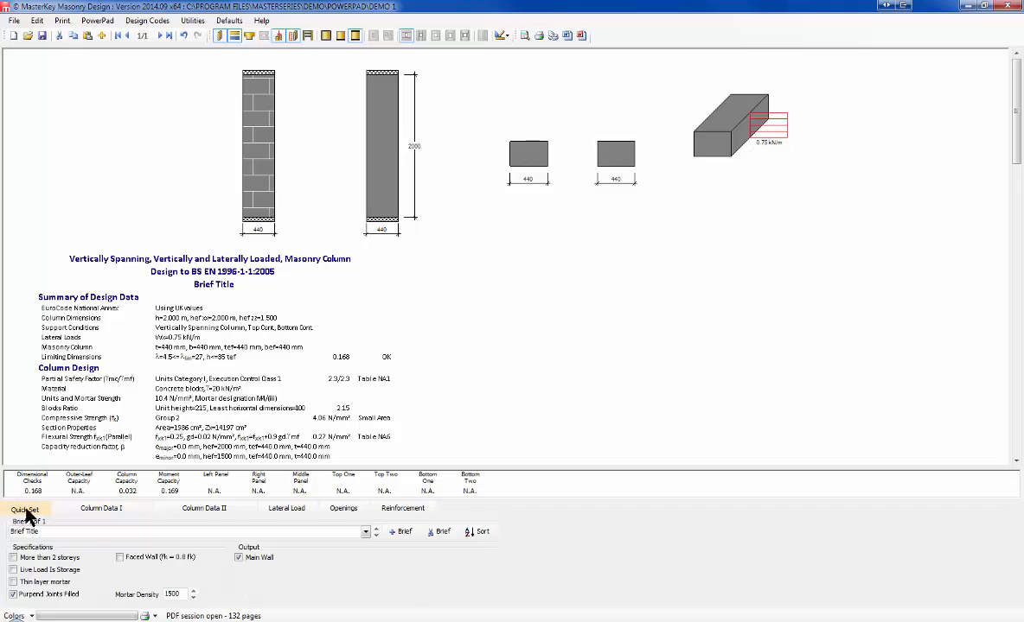
left_click(100, 510)
left_click(221, 510)
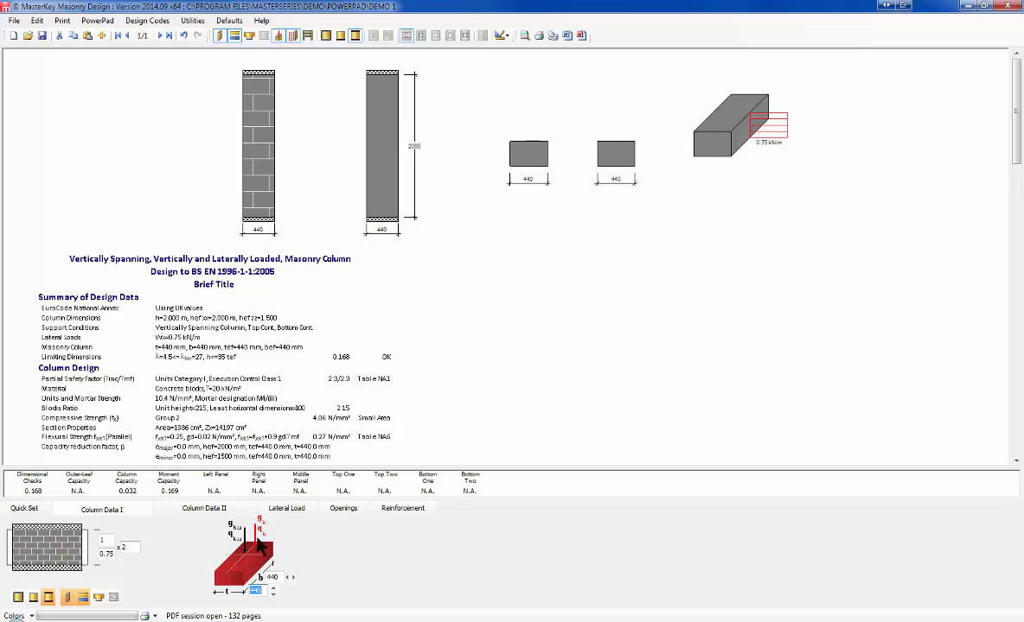
Step: Enter 246 kN dead load from above and 125 kN dead load at this level
left_click(199, 514)
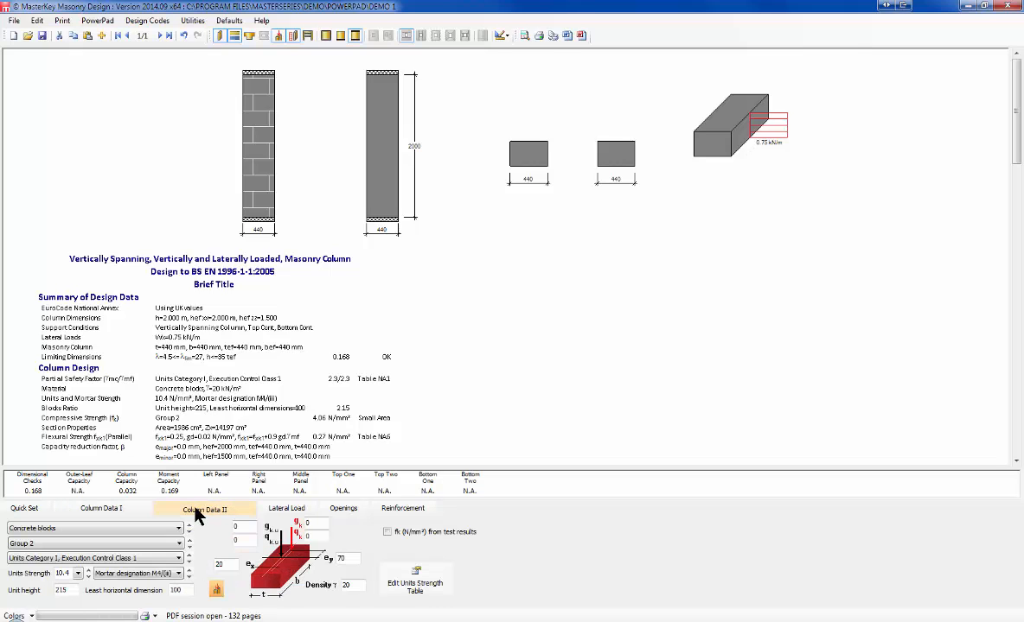
left_click_drag(244, 528, 212, 525)
type("24")
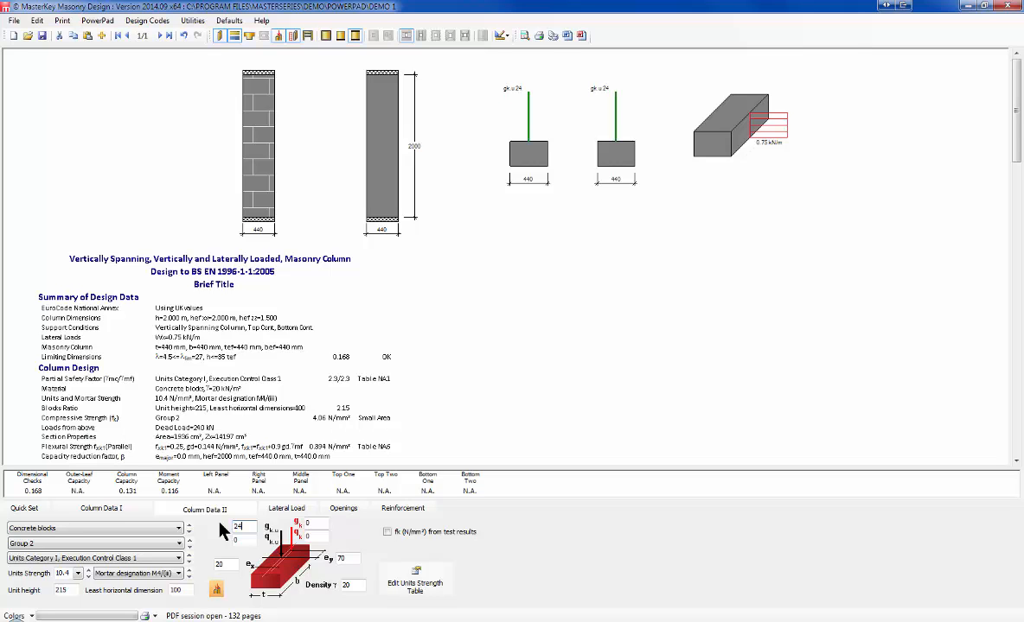
type("6")
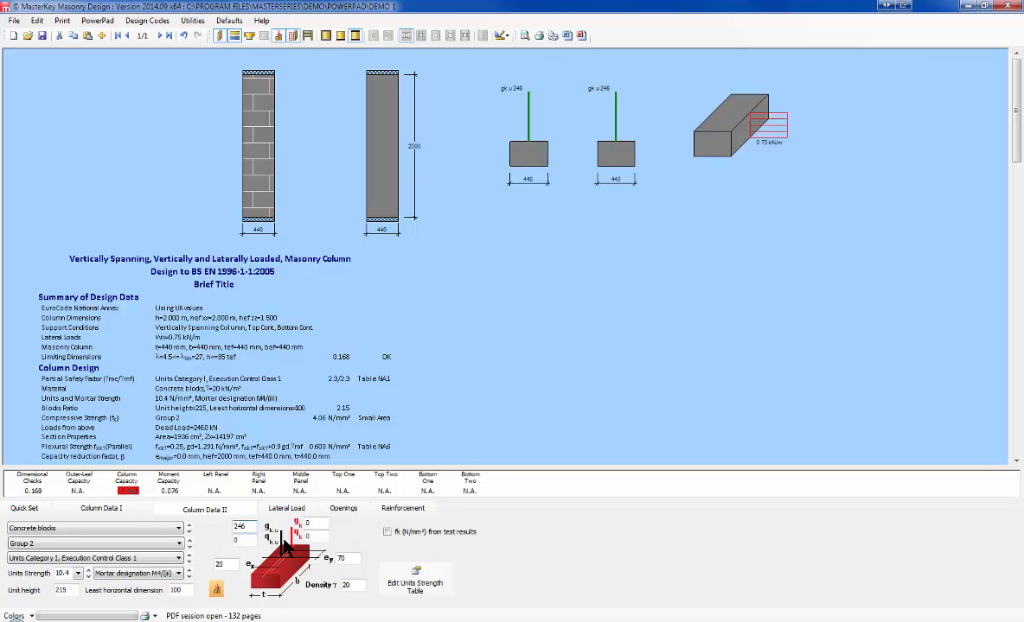
left_click(314, 524)
type("125")
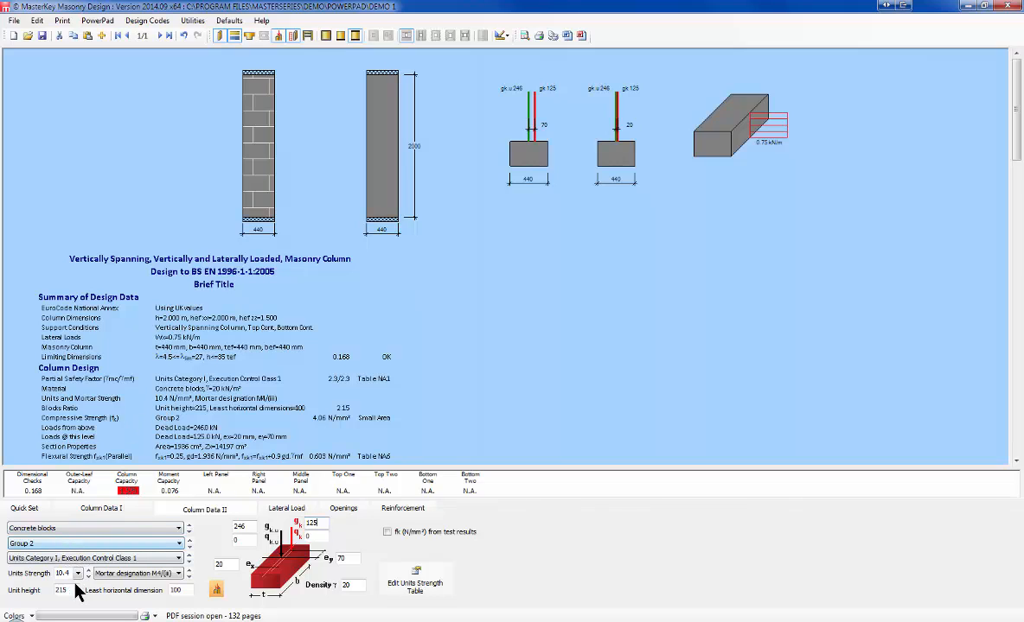
left_click(102, 512)
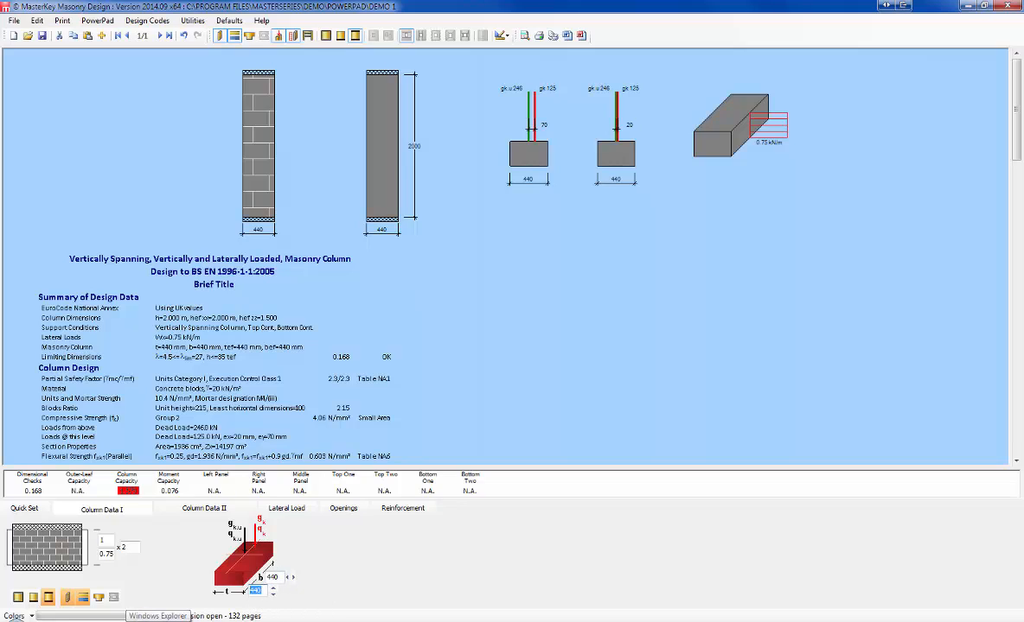
Step: Try a 625 mm thickness and 525 mm breadth, then reset both to 440 mm
type("10625")
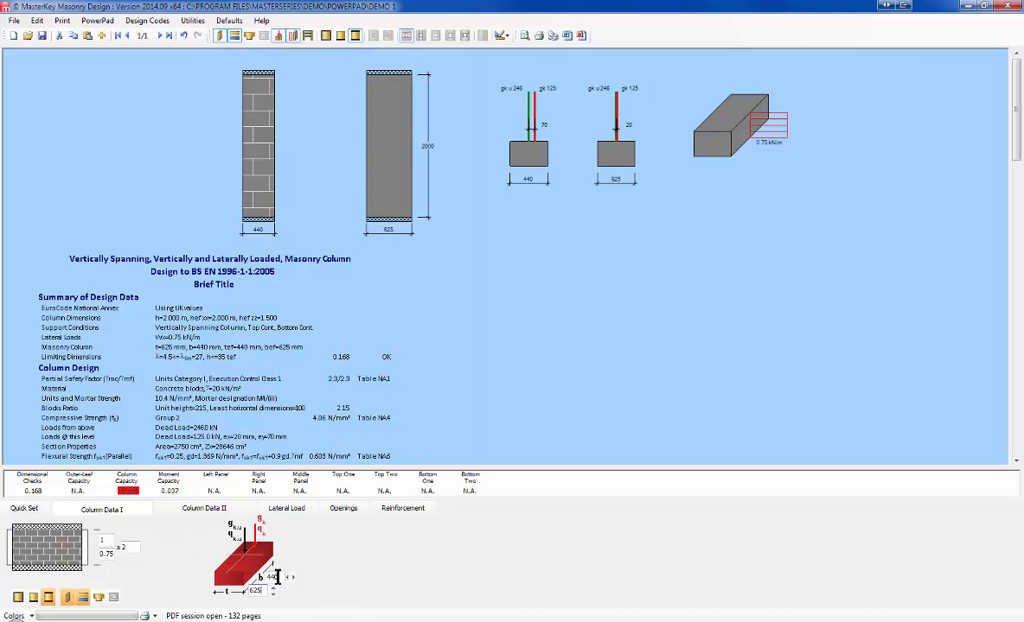
left_click(263, 576)
type("525")
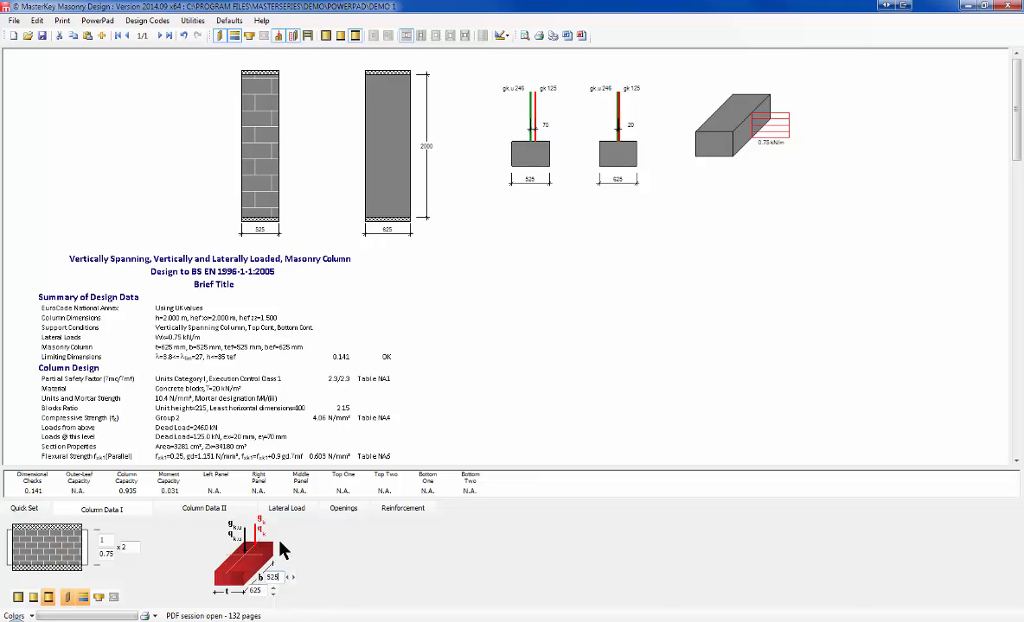
type("440")
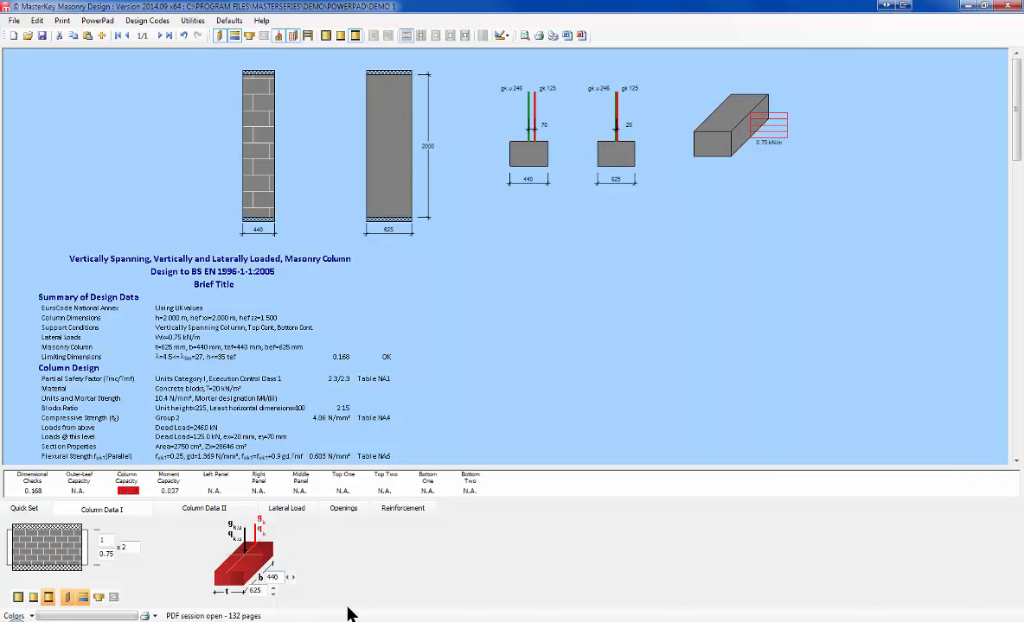
double_click(259, 592)
type("440")
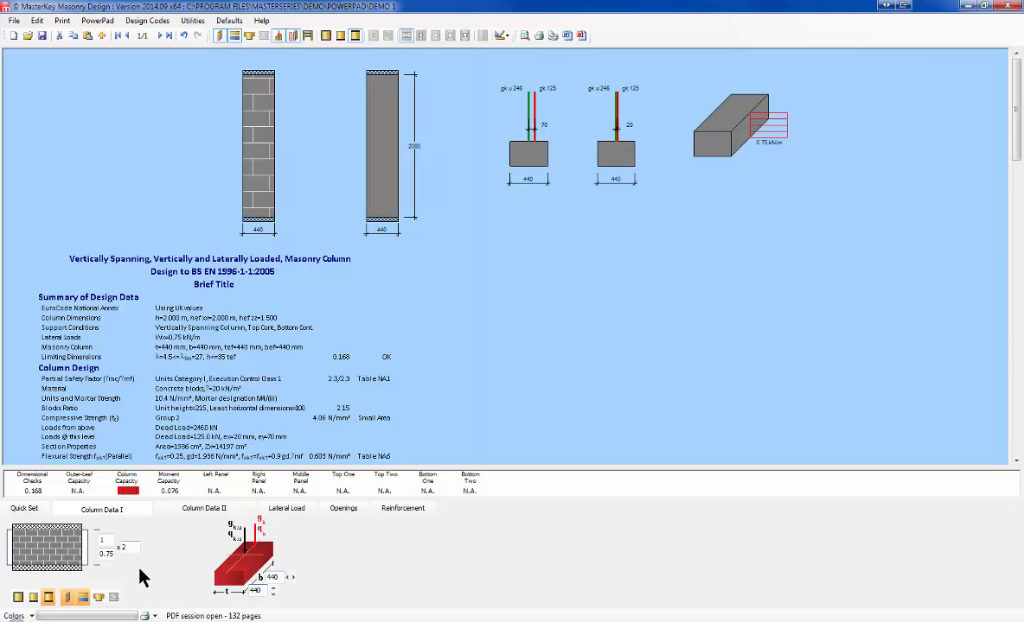
Step: Raise the unit strength to 22.5 N/mm² and exit Masonry Design
left_click(286, 510)
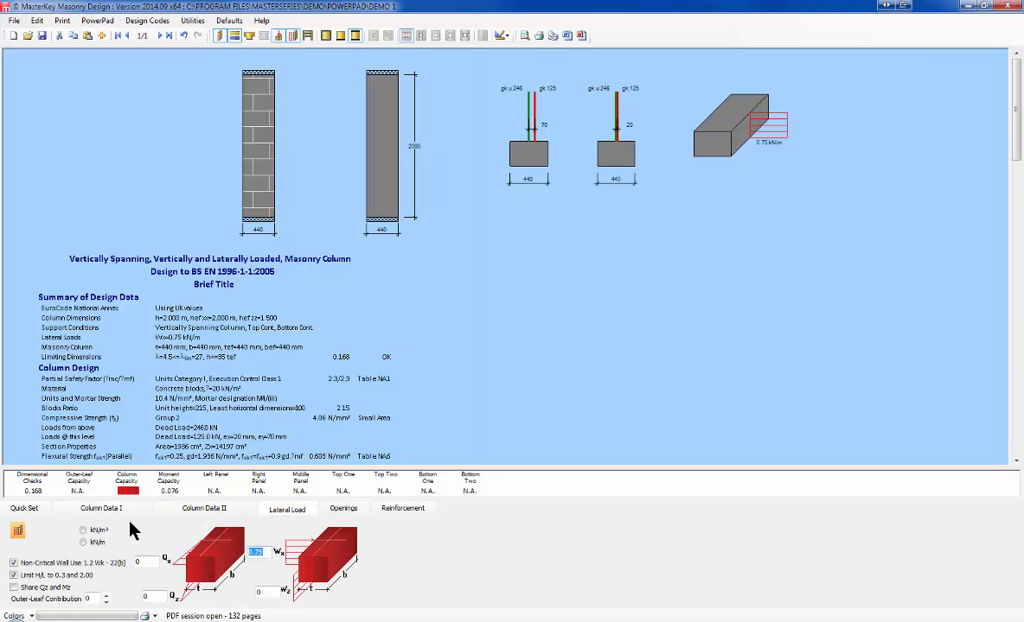
left_click(99, 510)
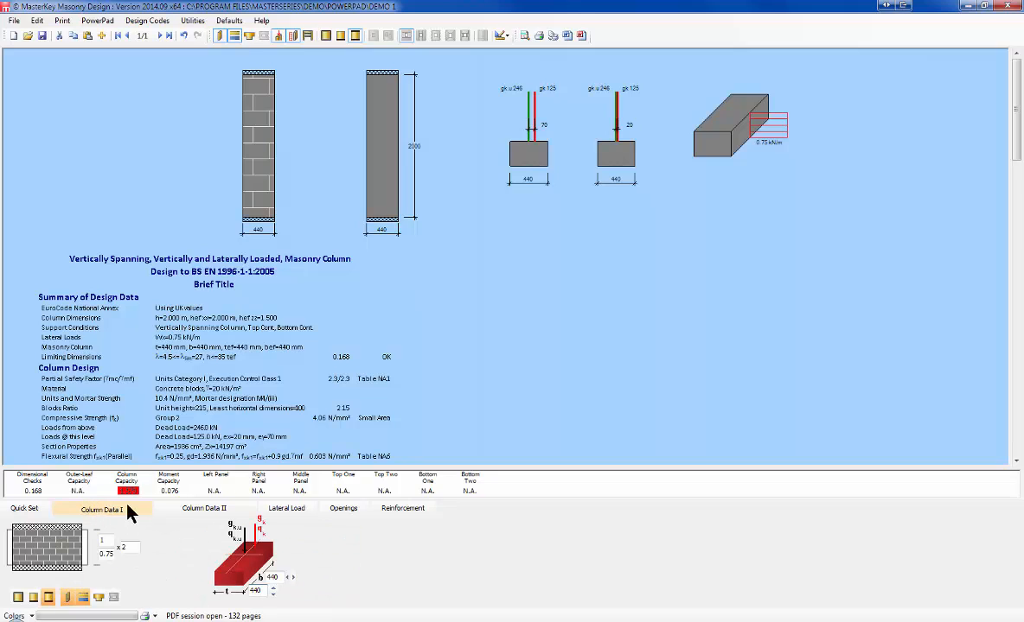
left_click(199, 510)
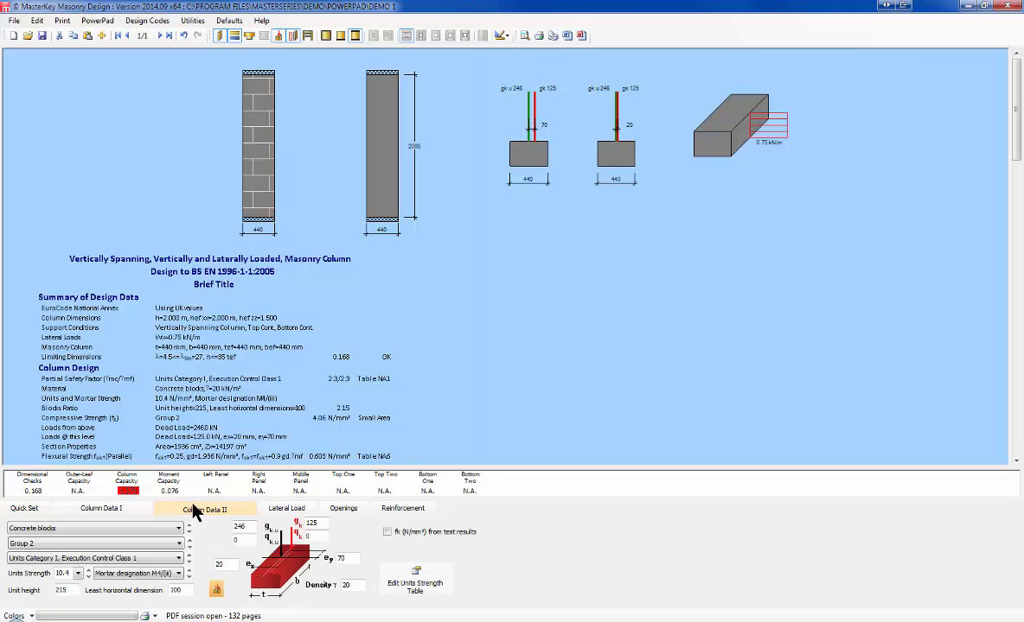
left_click(88, 575)
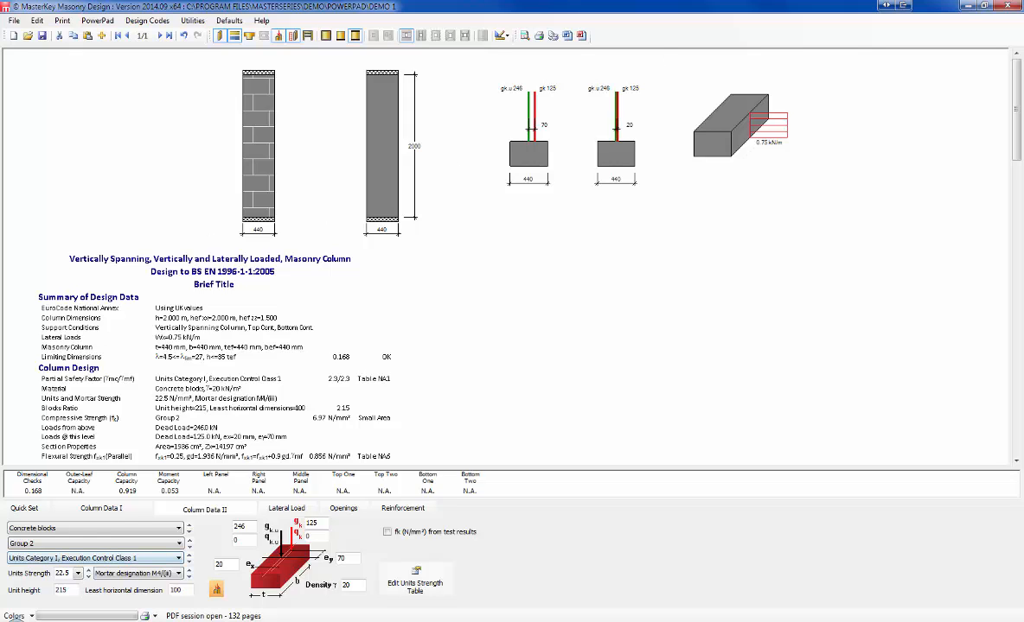
left_click(1007, 6)
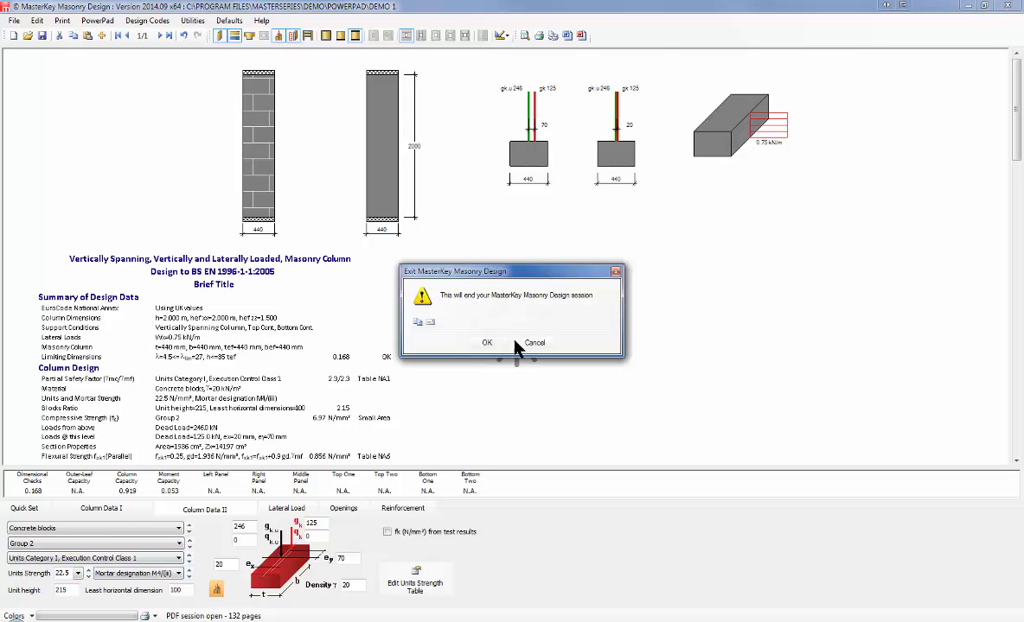
Step: Save and close Masonry Design, then open the saved .MRW basic RC wall in MasterKey Retaining Walls
left_click(468, 343)
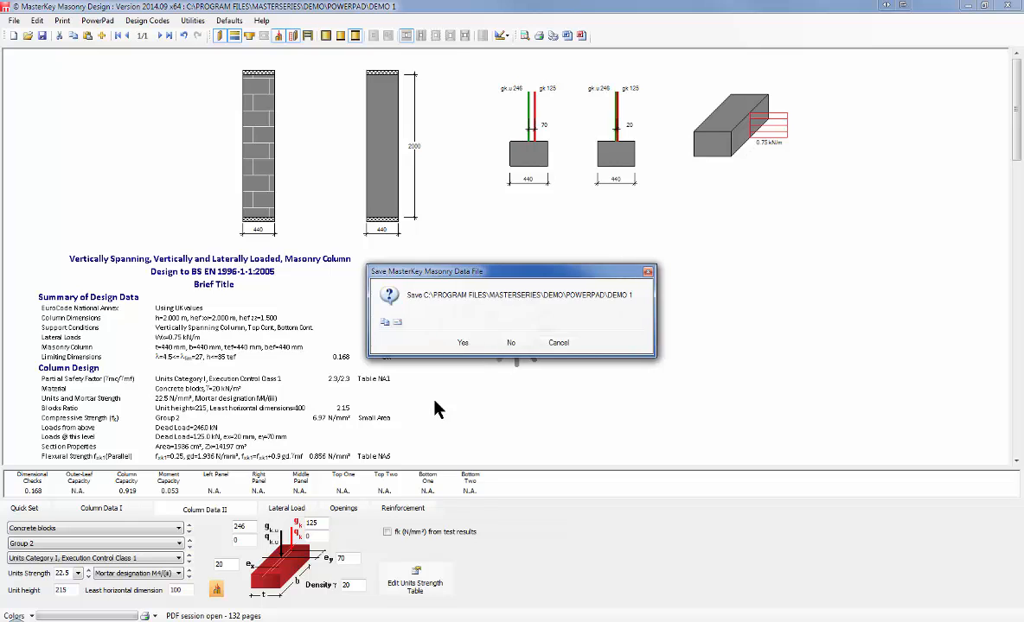
left_click(463, 343)
left_click(238, 20)
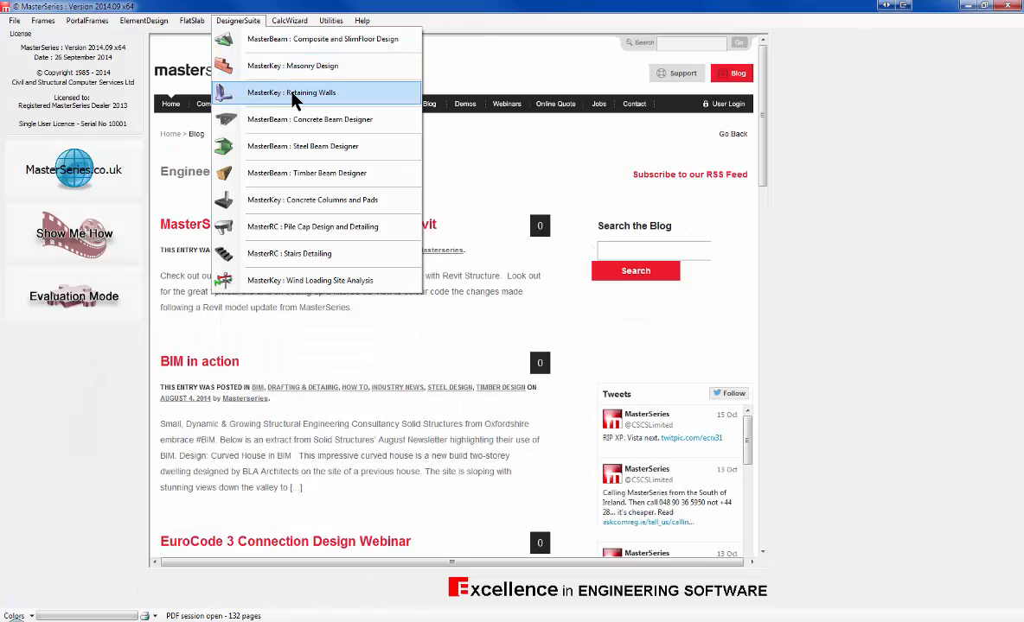
left_click(286, 93)
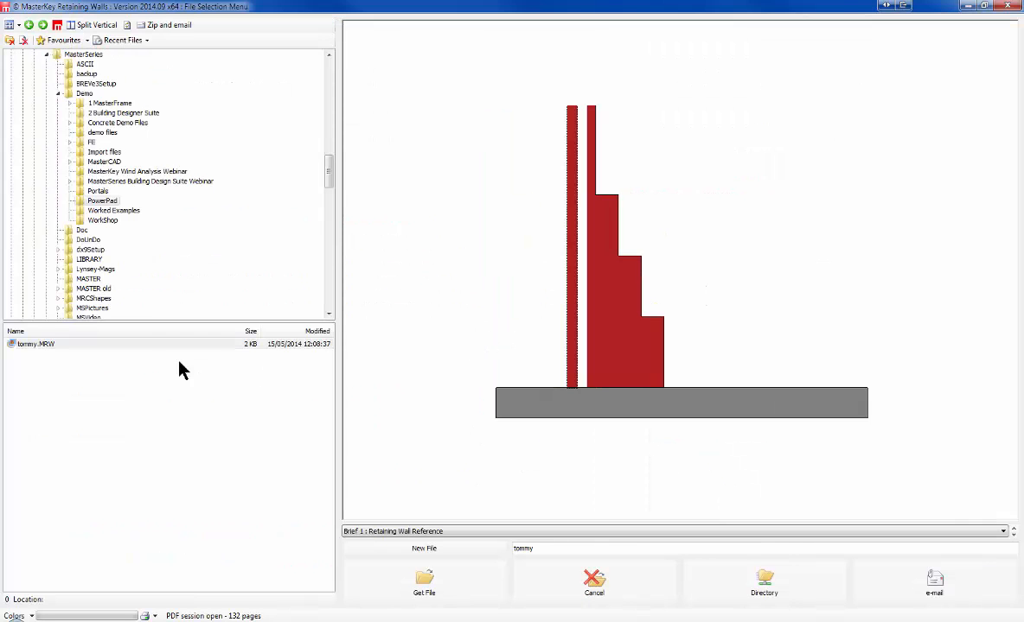
left_click(406, 588)
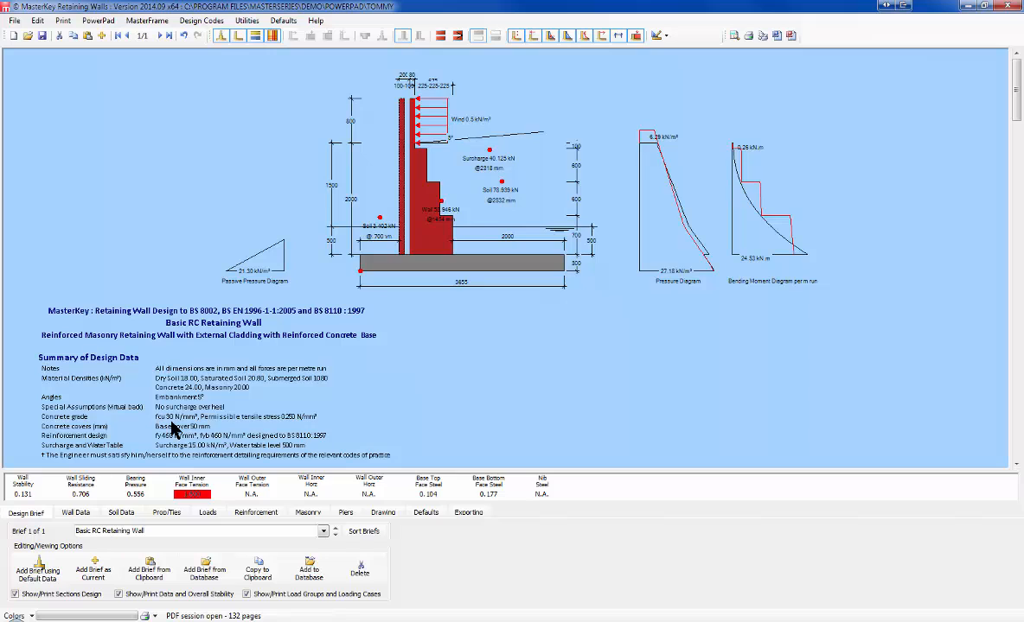
Step: Untick Stepped Wall, Outer leaf and Masonry Wall to make a straight plain RC stem
left_click(75, 514)
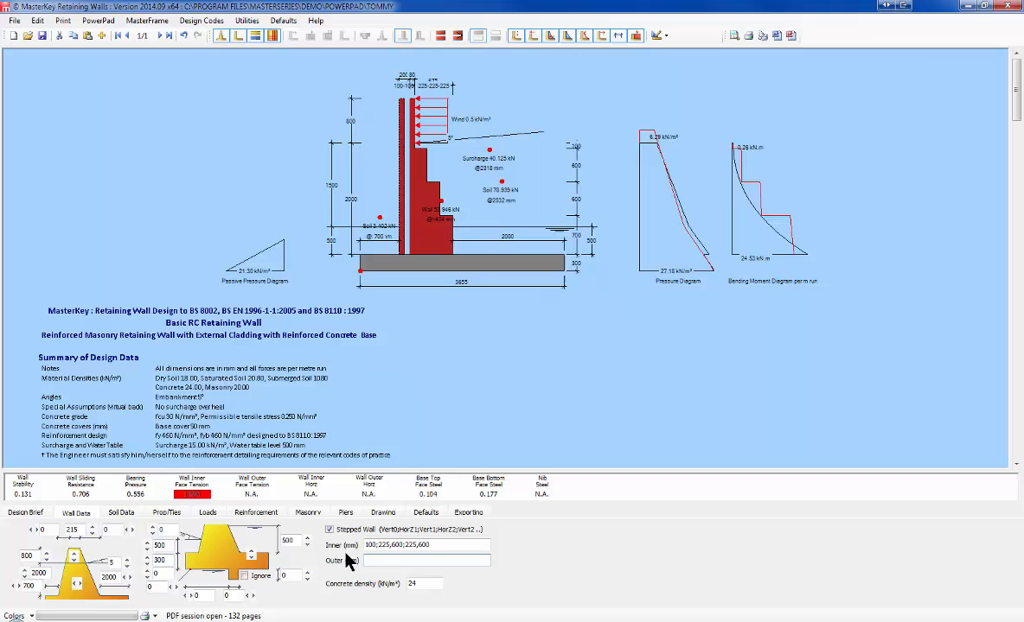
left_click(328, 529)
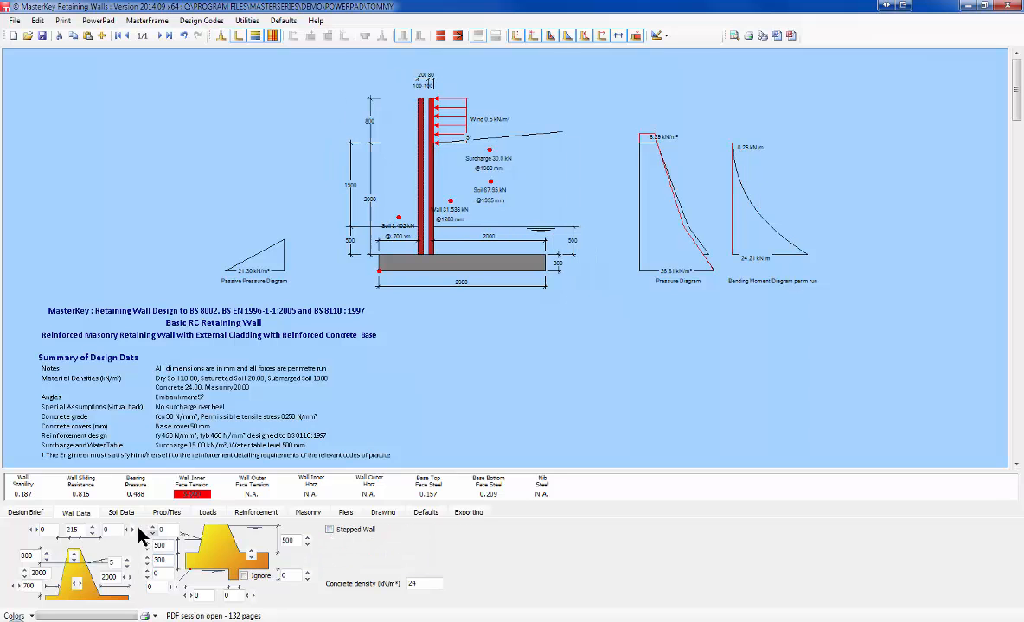
left_click(307, 514)
left_click(14, 528)
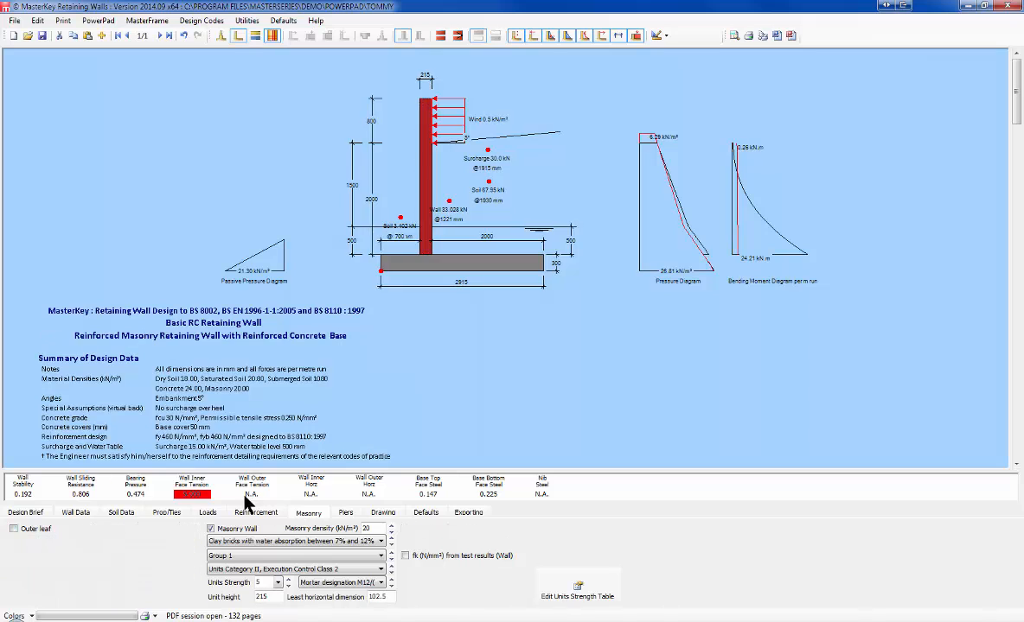
left_click(210, 528)
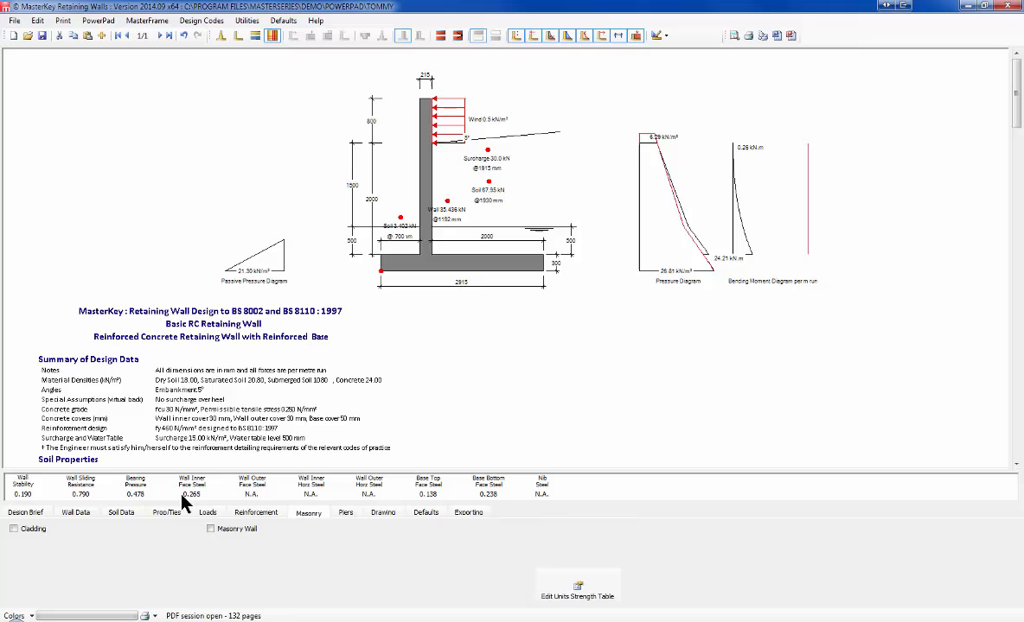
Step: Reduce the stem thickness from 215 mm to 200 mm, then view the Soil Data page
left_click(77, 515)
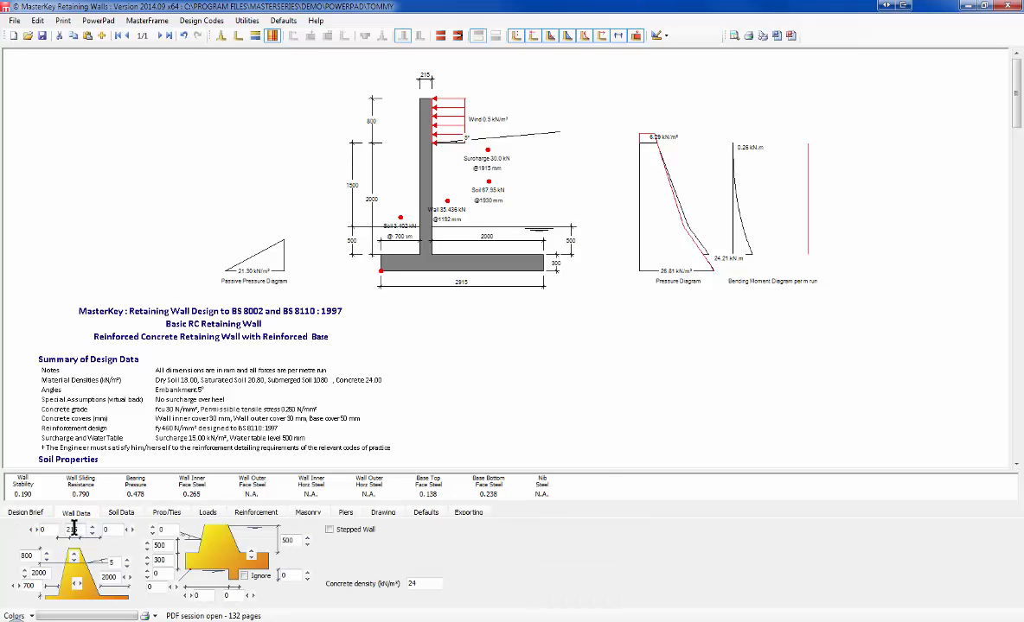
left_click(75, 528)
key("Delete")
key("Delete")
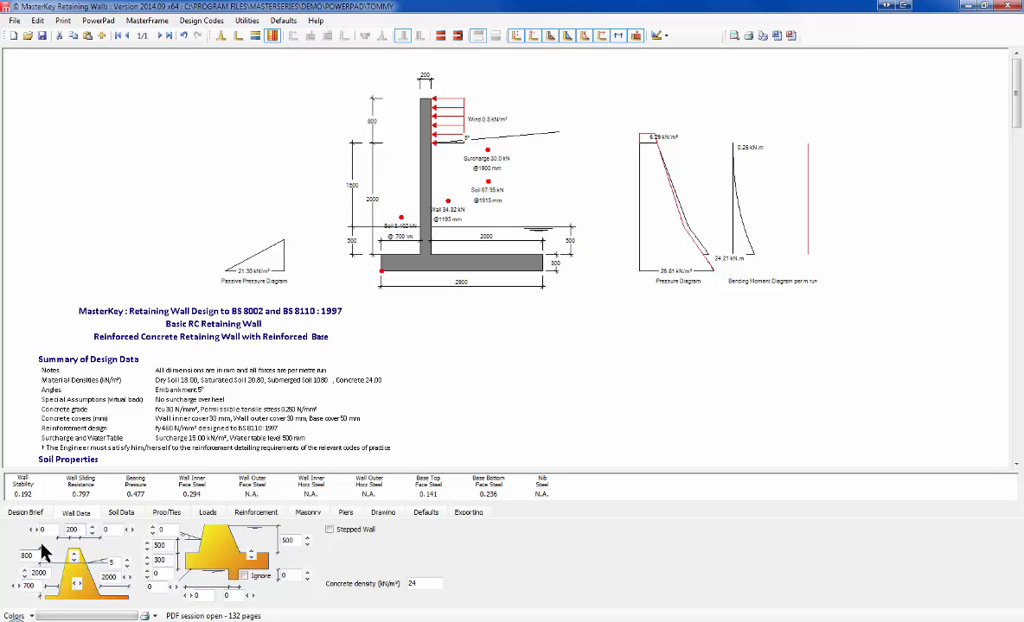
left_click(120, 519)
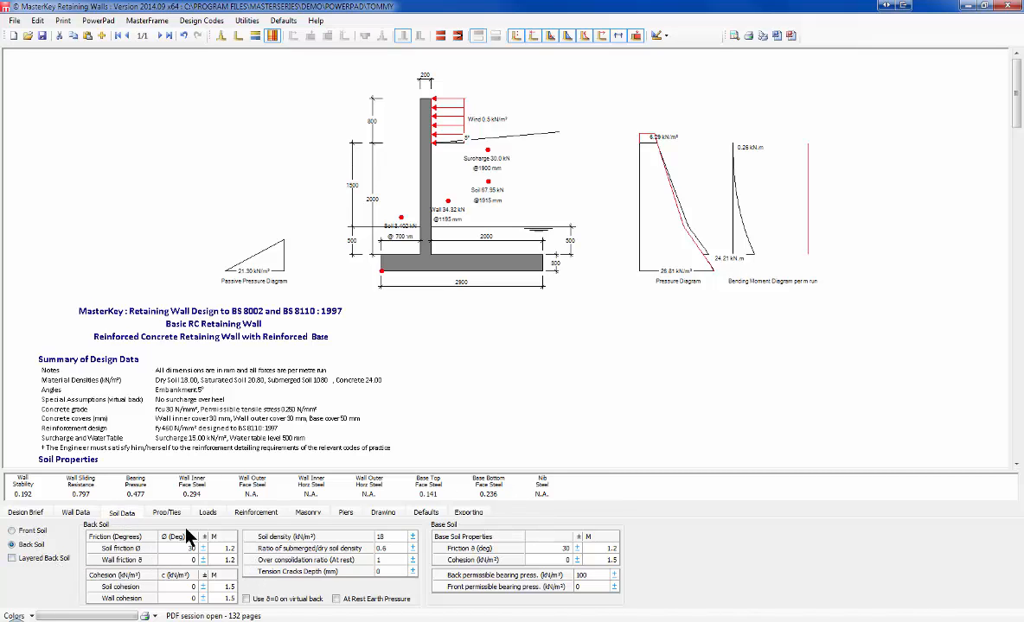
Step: Keep the back soil unlayered and set Wall Upstand Wind to 1.5 kN/m²
left_click(12, 558)
left_click(13, 558)
left_click(13, 559)
left_click(210, 513)
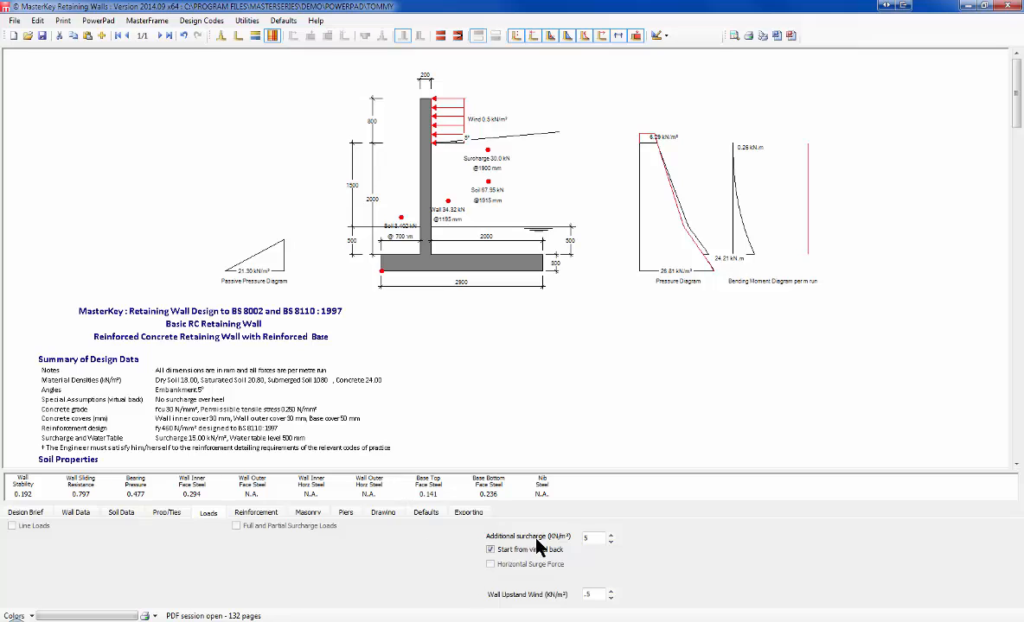
left_click(588, 595)
type("1")
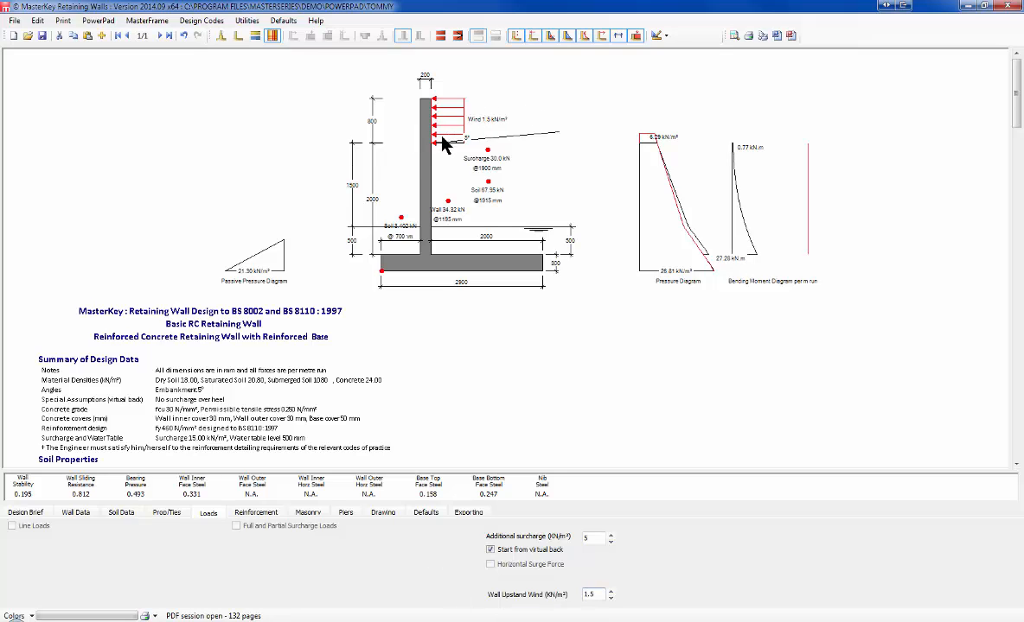
Step: Auto-design the reinforcement, giving 10 mm bars throughout and wall inner face utilisation 0.887
left_click(256, 513)
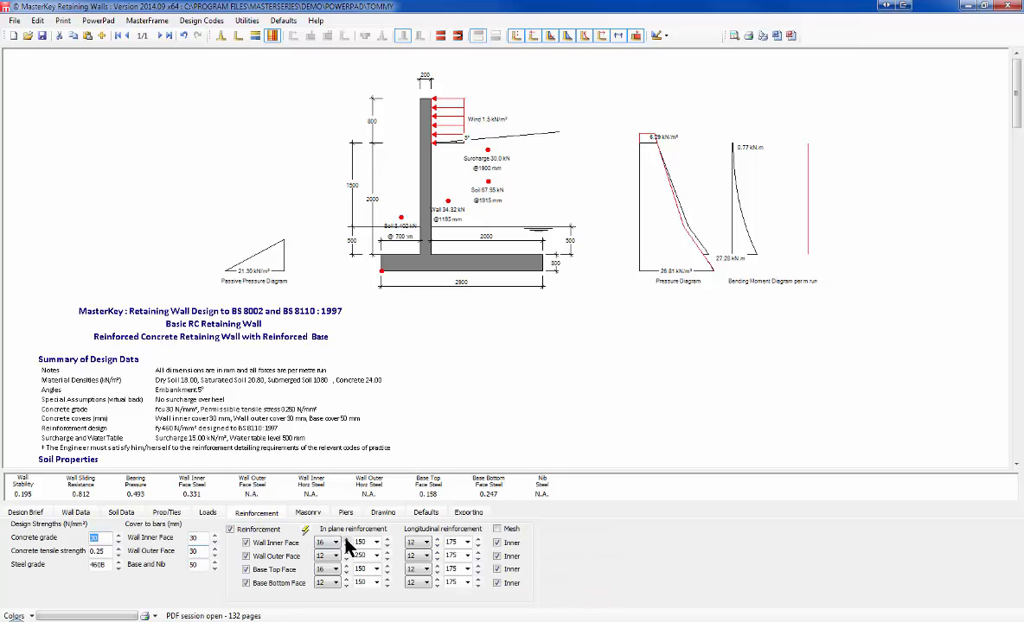
left_click(303, 531)
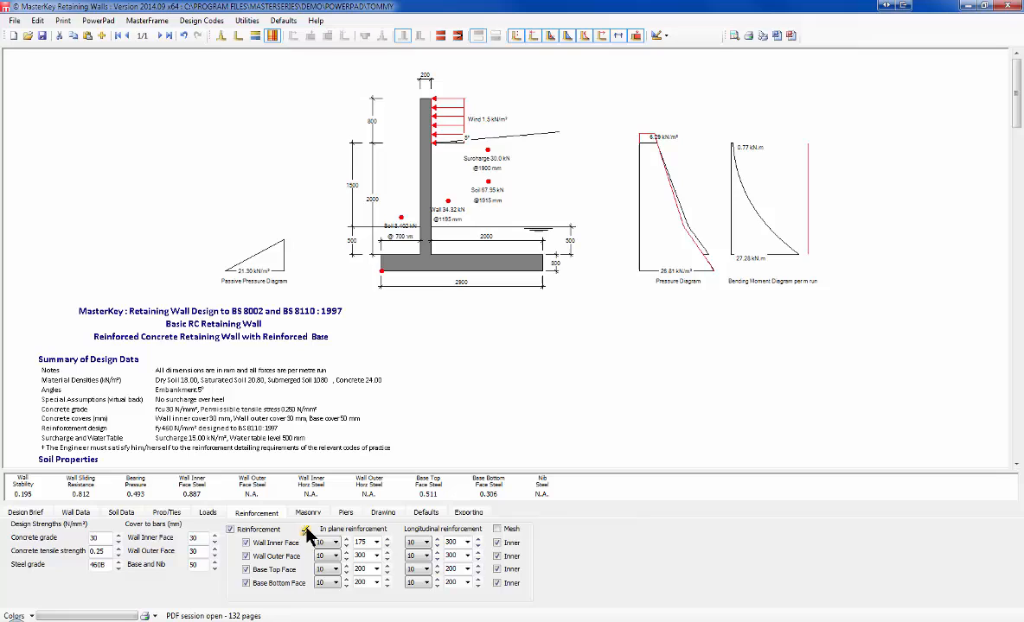
left_click(323, 556)
Step: Try shorter heel lengths down to 1200 mm and settle on 1600 mm for a 2500 mm base
left_click(79, 515)
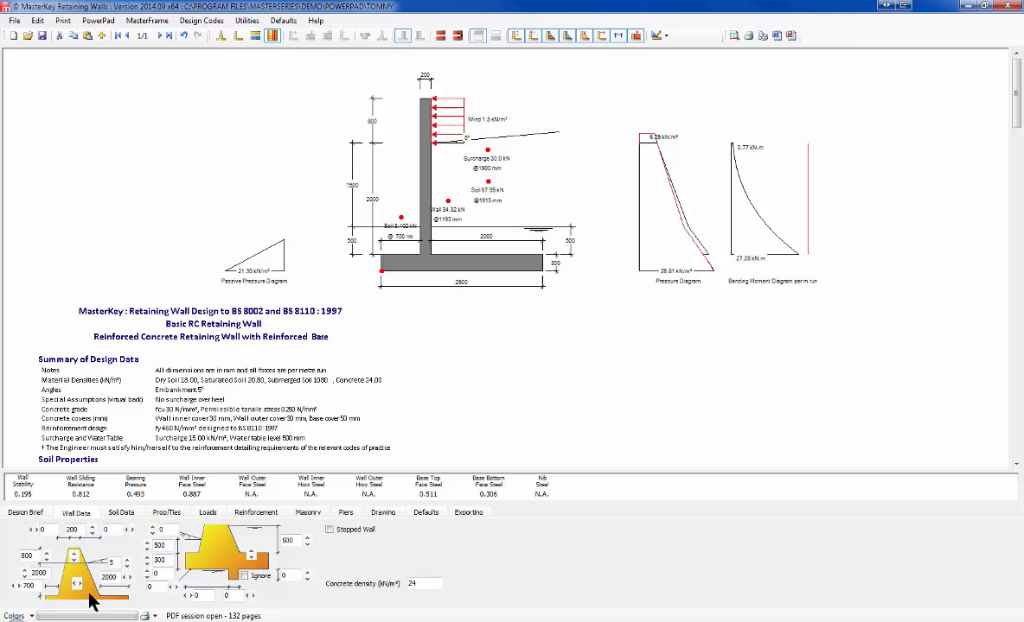
left_click(123, 579)
left_click(123, 579)
left_click(123, 578)
left_click(122, 578)
left_click(122, 578)
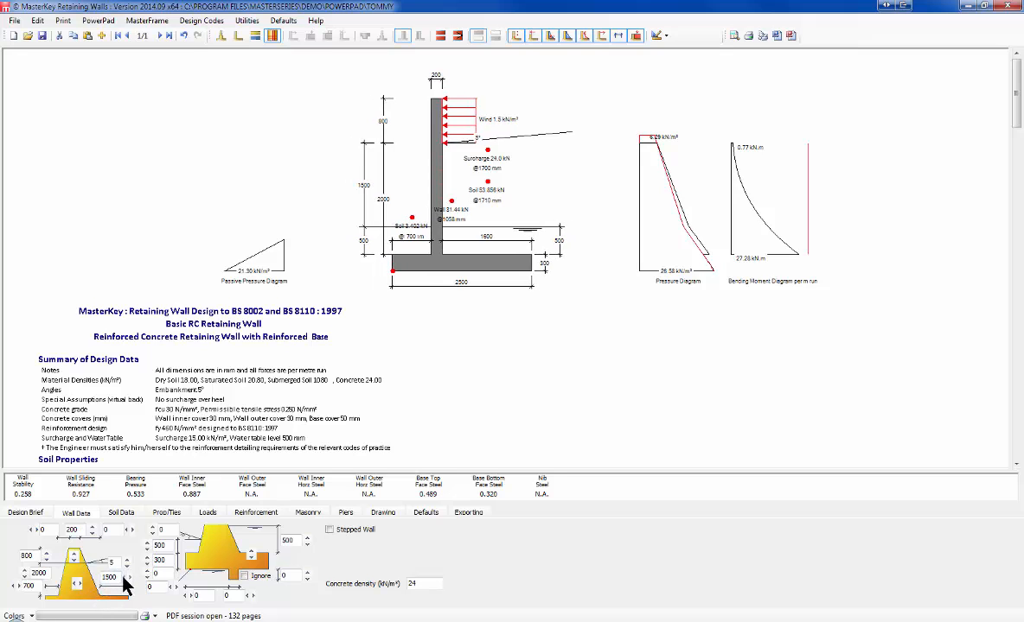
left_click(123, 578)
left_click(123, 578)
left_click(123, 579)
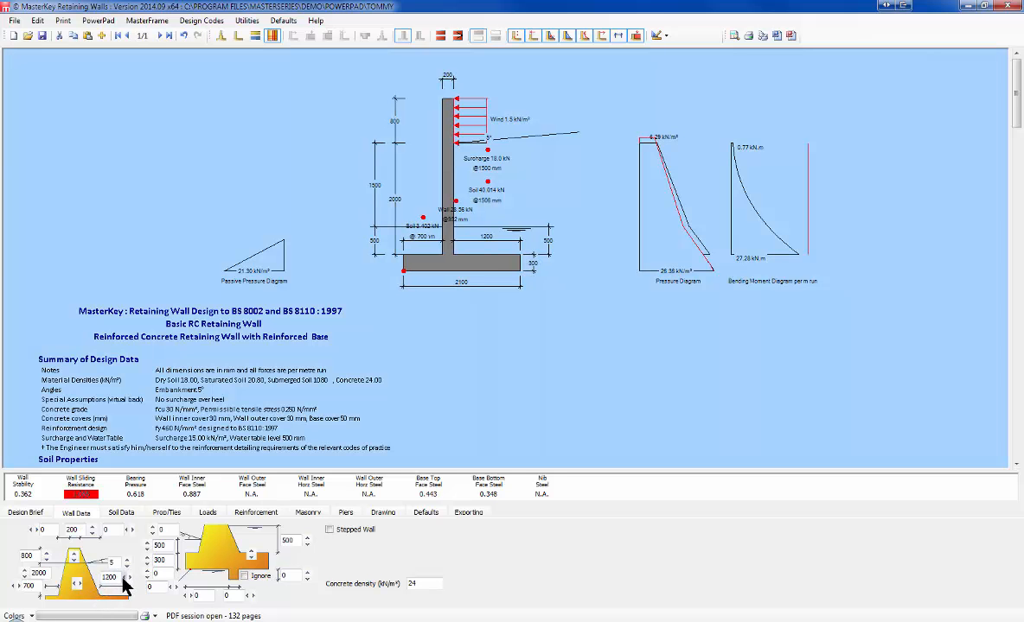
left_click(130, 579)
left_click(129, 579)
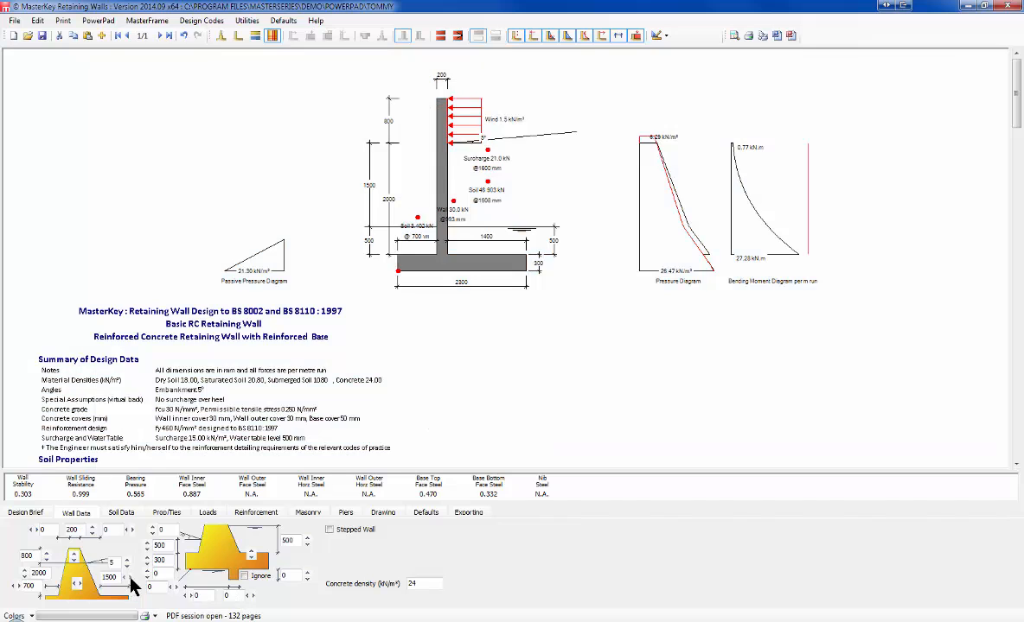
left_click(129, 579)
left_click(130, 578)
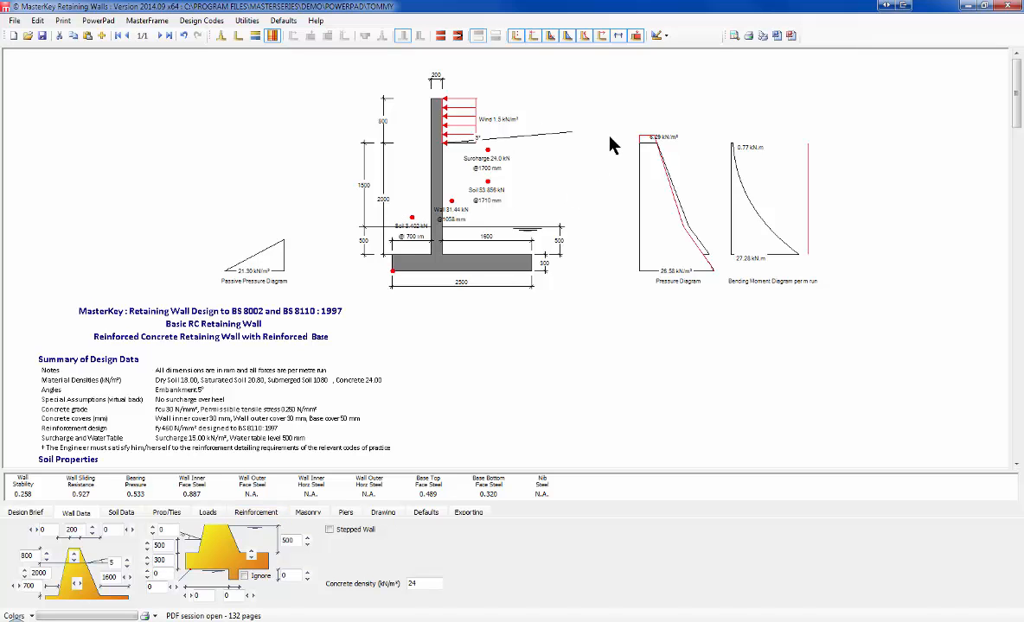
left_click(209, 515)
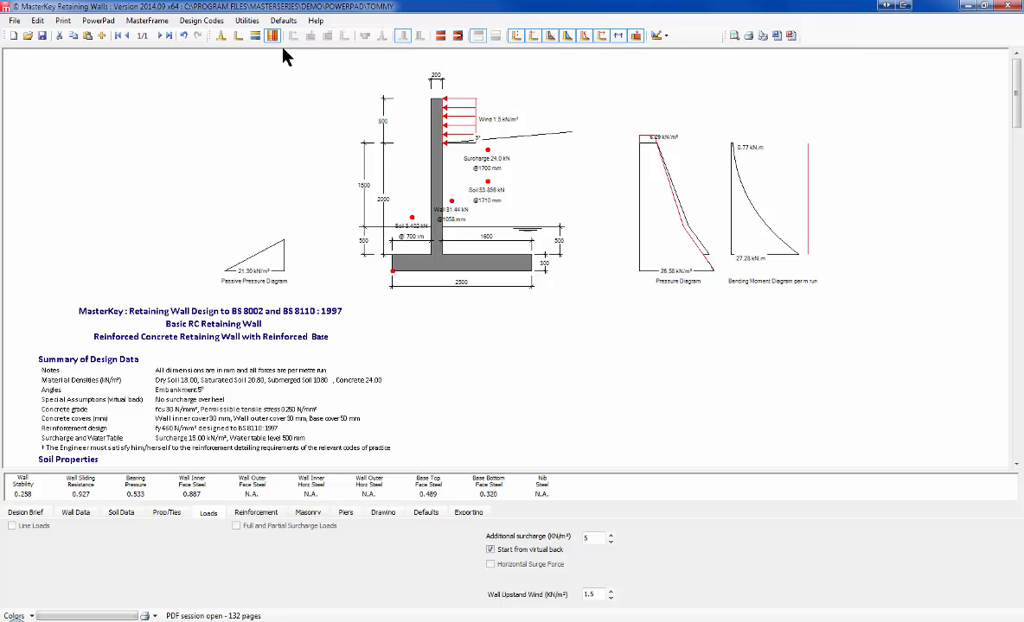
Step: Browse Design Codes, exit Retaining Walls with OK, and open the DesignerSuite program list
left_click(201, 20)
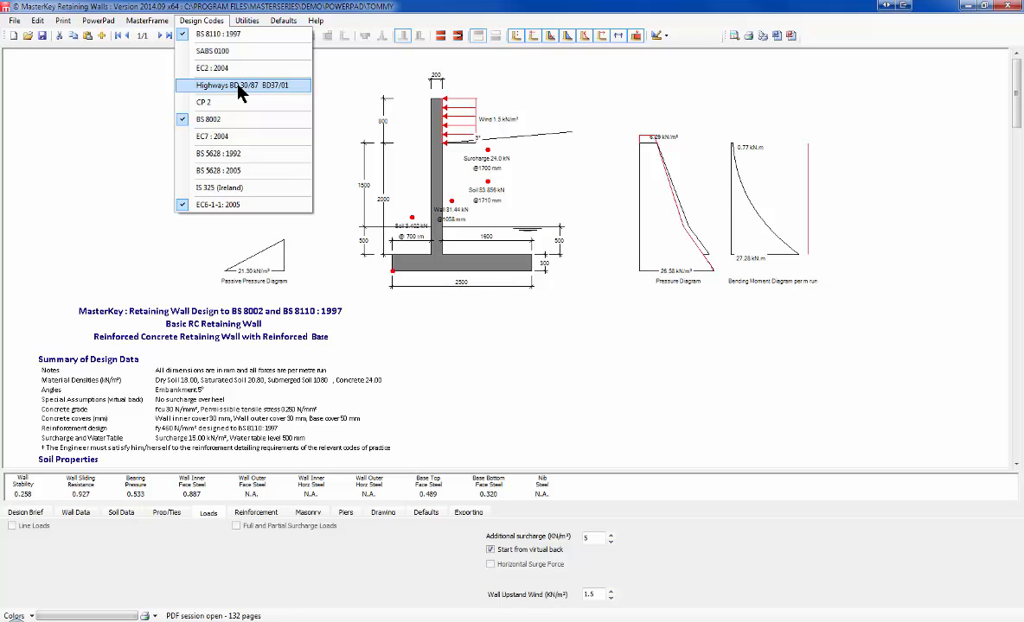
left_click(351, 65)
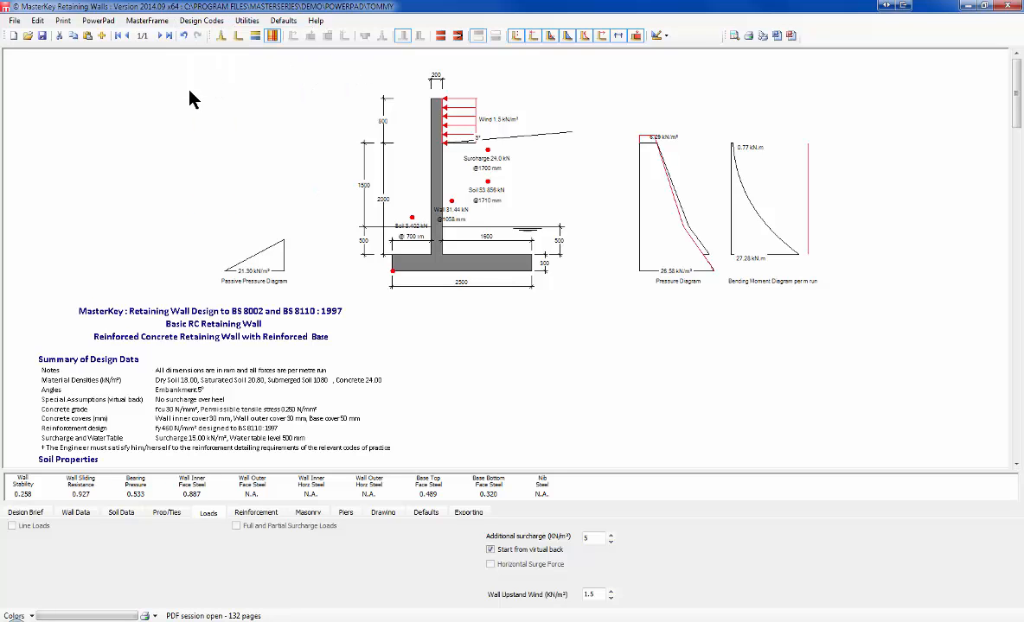
left_click(1008, 7)
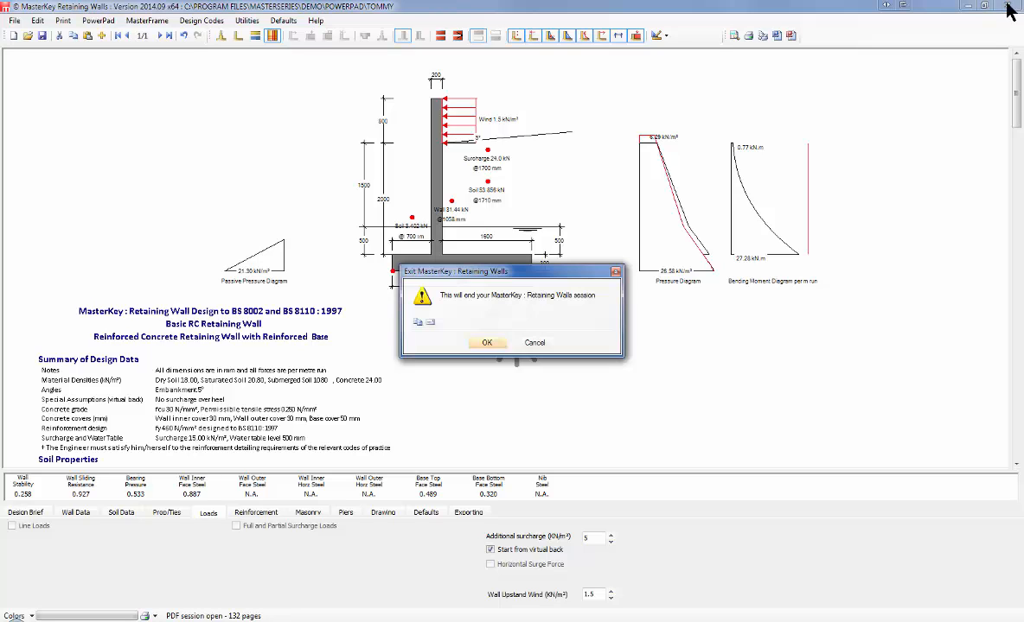
left_click(486, 344)
left_click(144, 21)
mouse_move(227, 24)
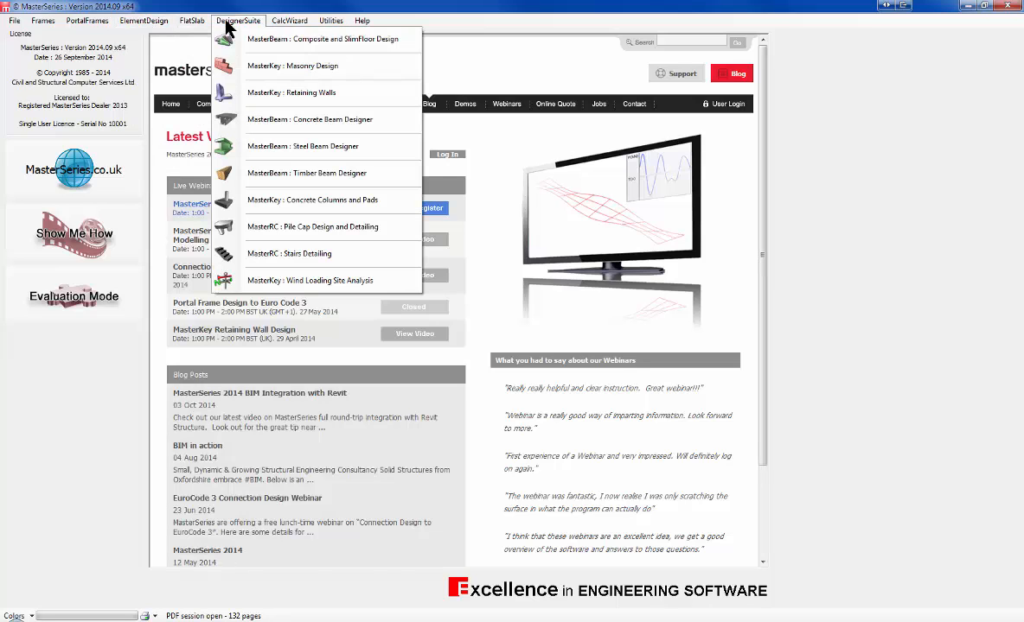
Step: Launch MasterBeam: Composite and SlimFloor Design and load student.MB2
left_click(291, 39)
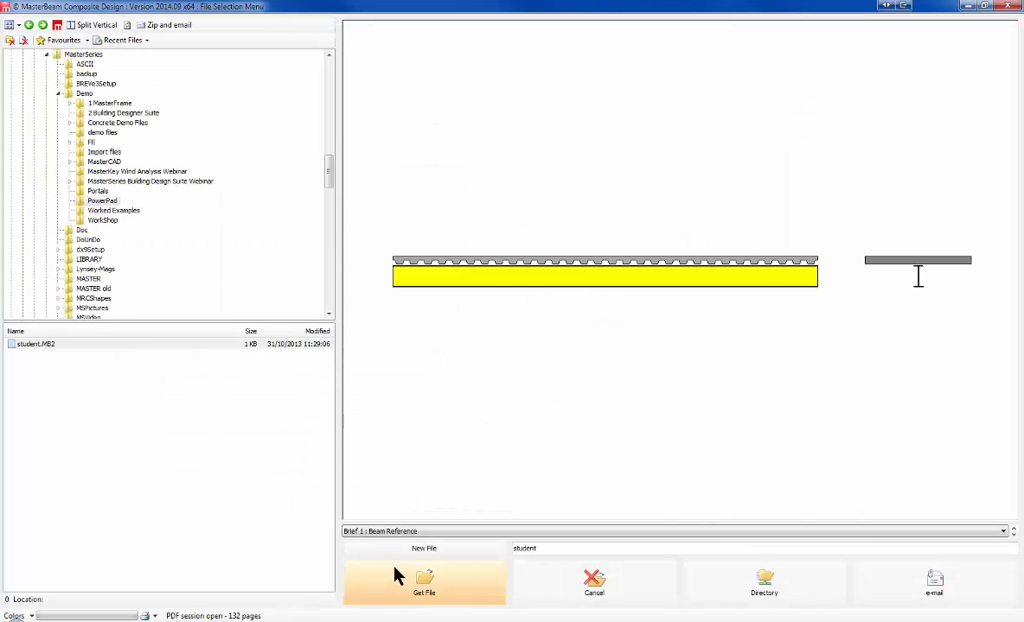
left_click(432, 591)
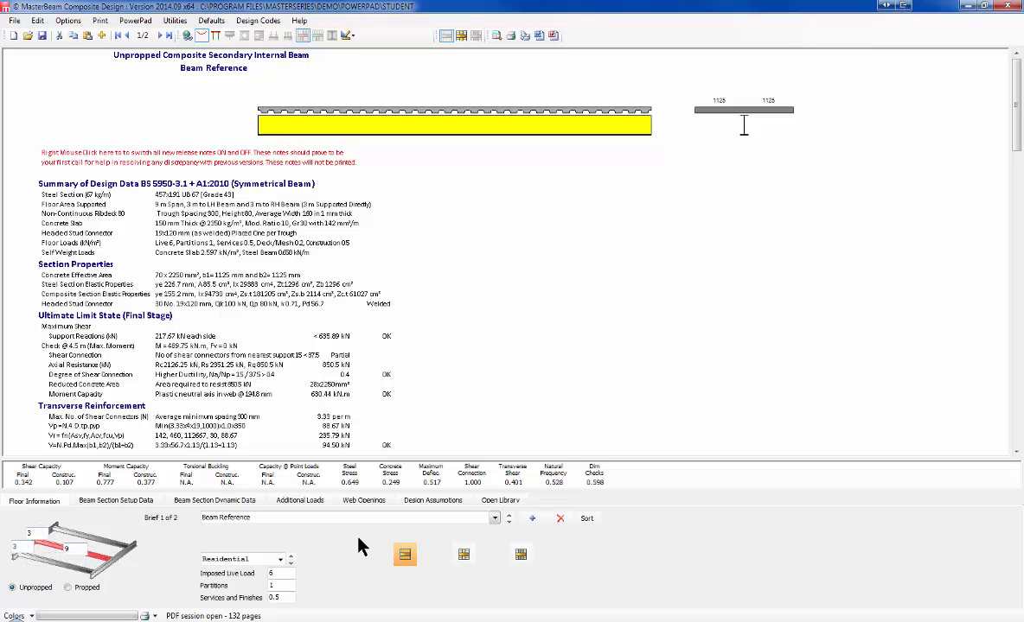
Step: On brief 2, change the primary internal beam's span from 9 m to 12 m
left_click(510, 522)
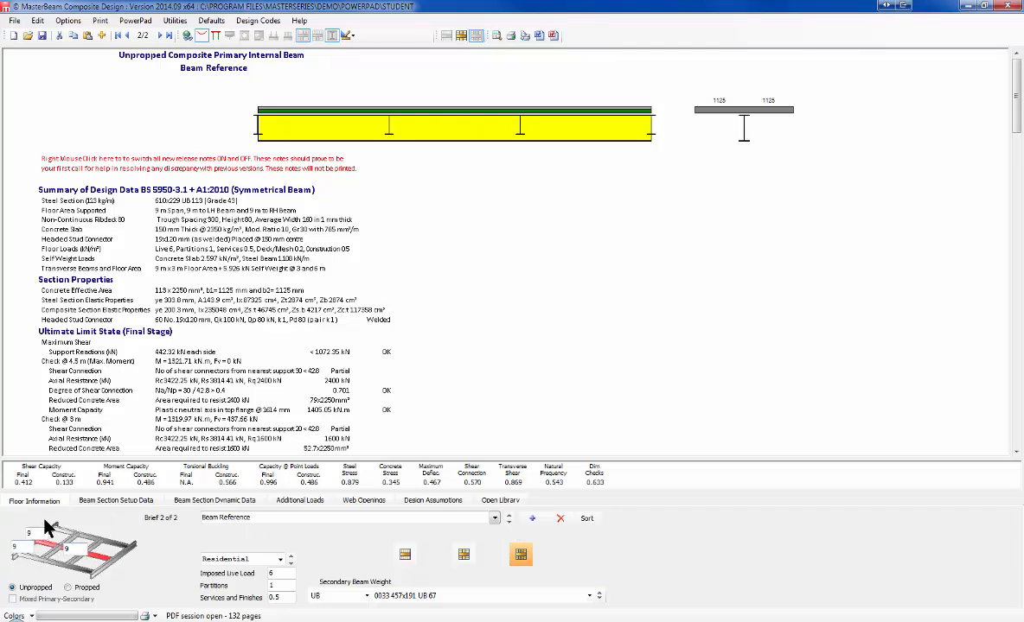
left_click_drag(73, 549, 53, 545)
type("12")
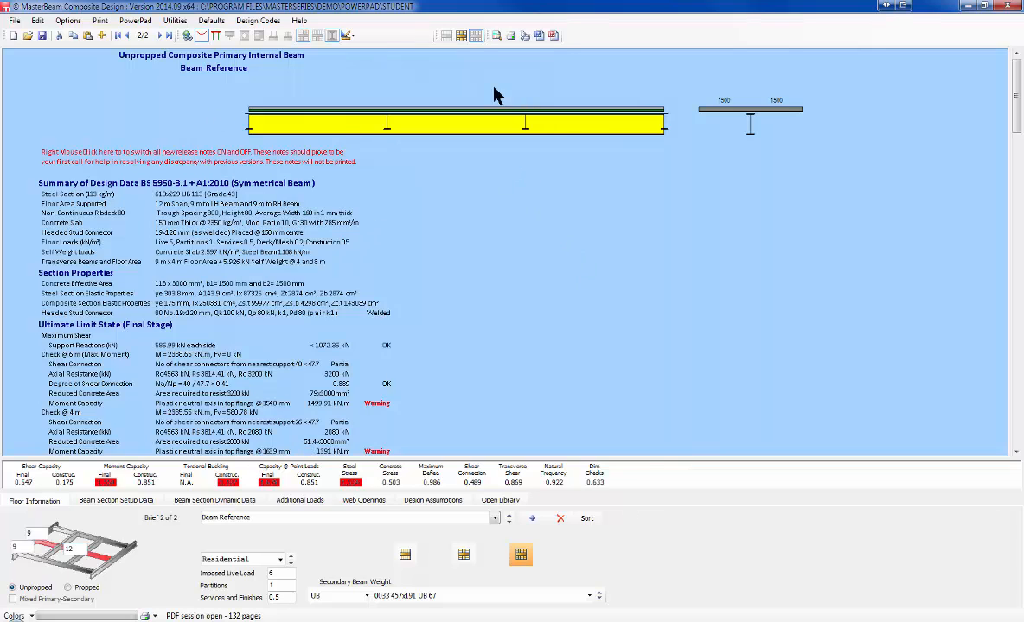
left_click(102, 502)
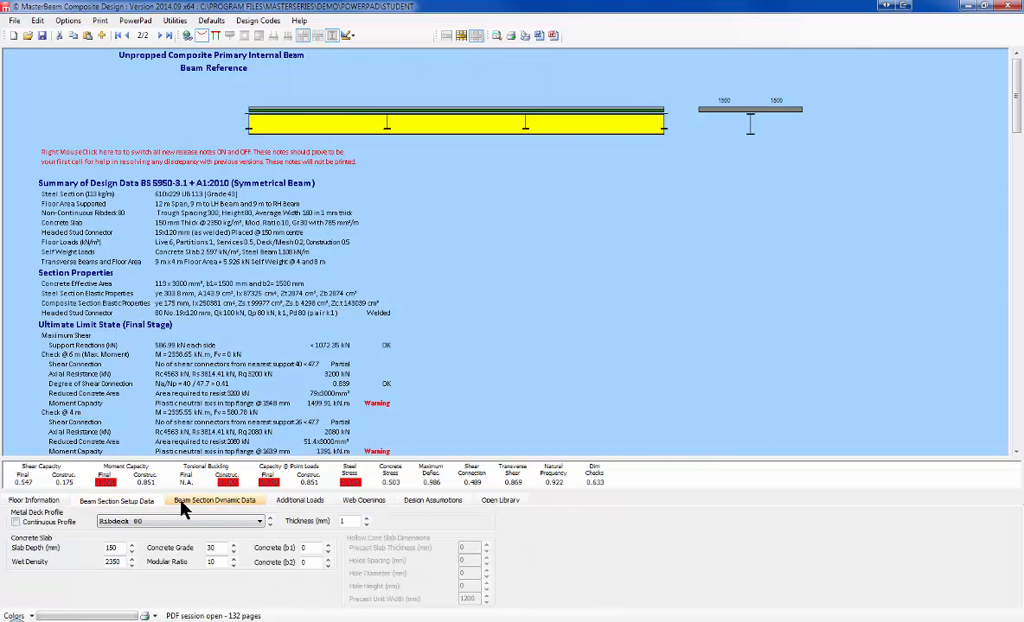
Step: Auto-size the beam, switch to S 355 grade and re-optimise to 533x312 UB 182
left_click(184, 504)
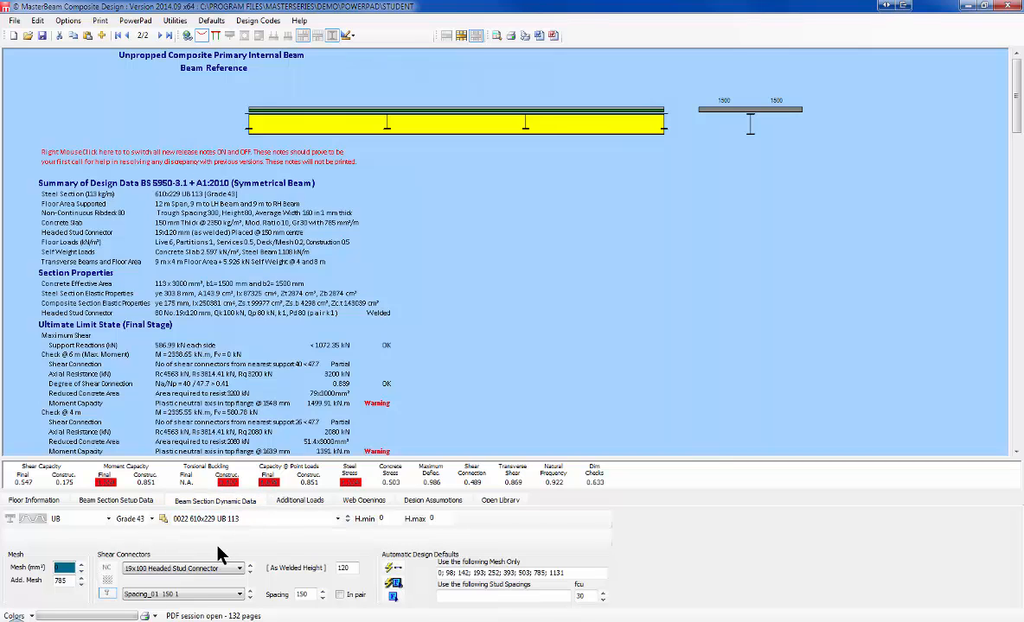
left_click(391, 571)
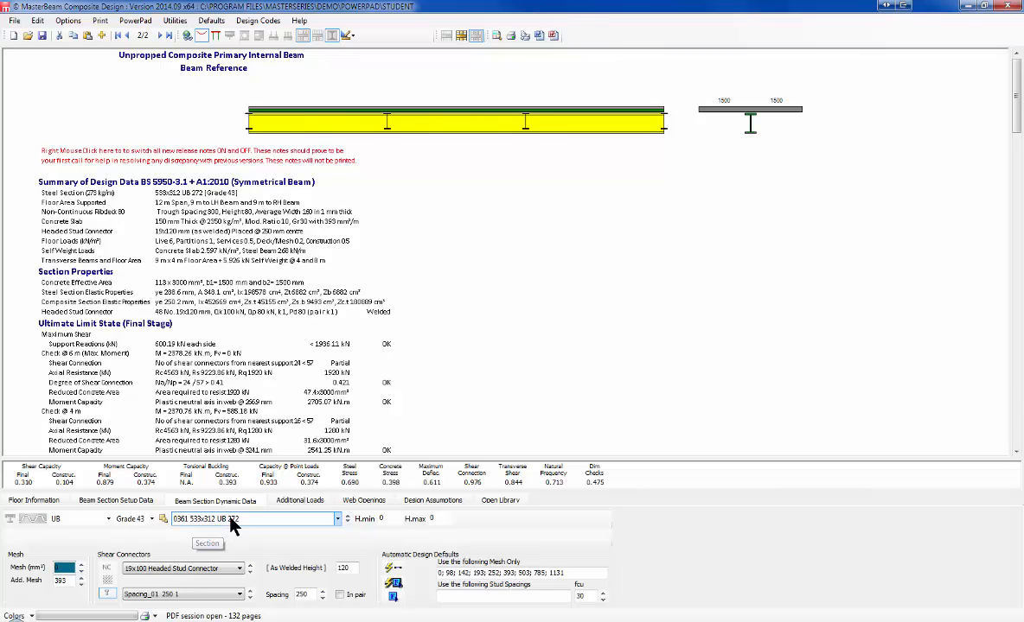
left_click(151, 520)
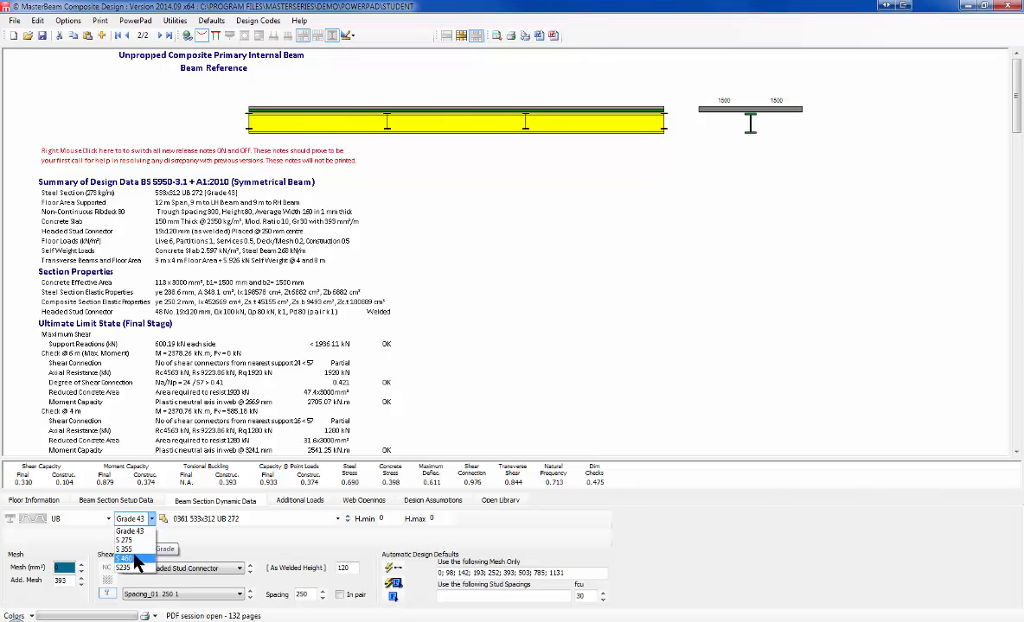
left_click(136, 552)
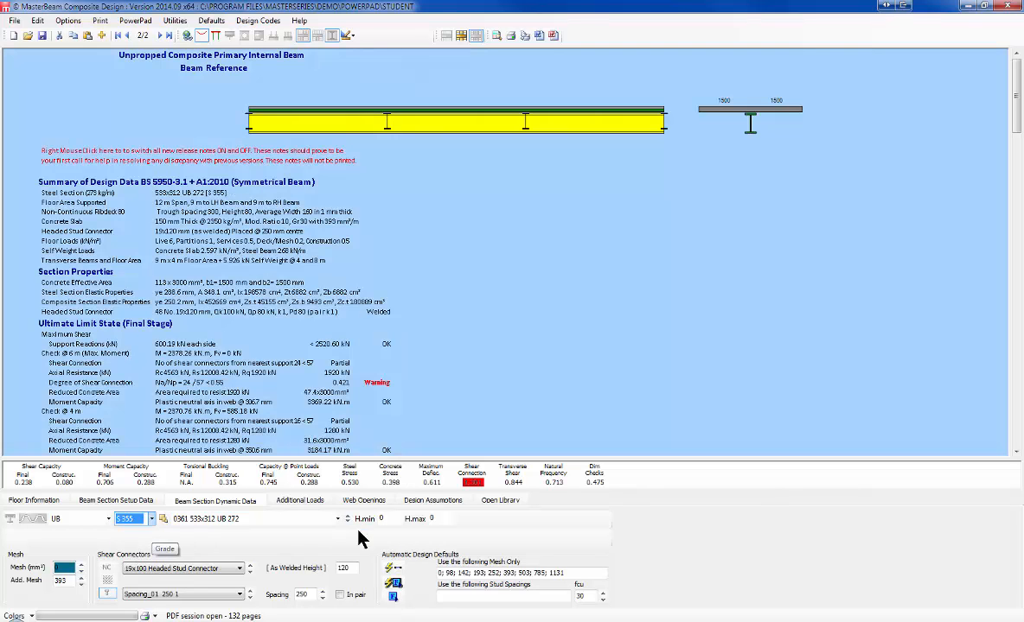
left_click(391, 570)
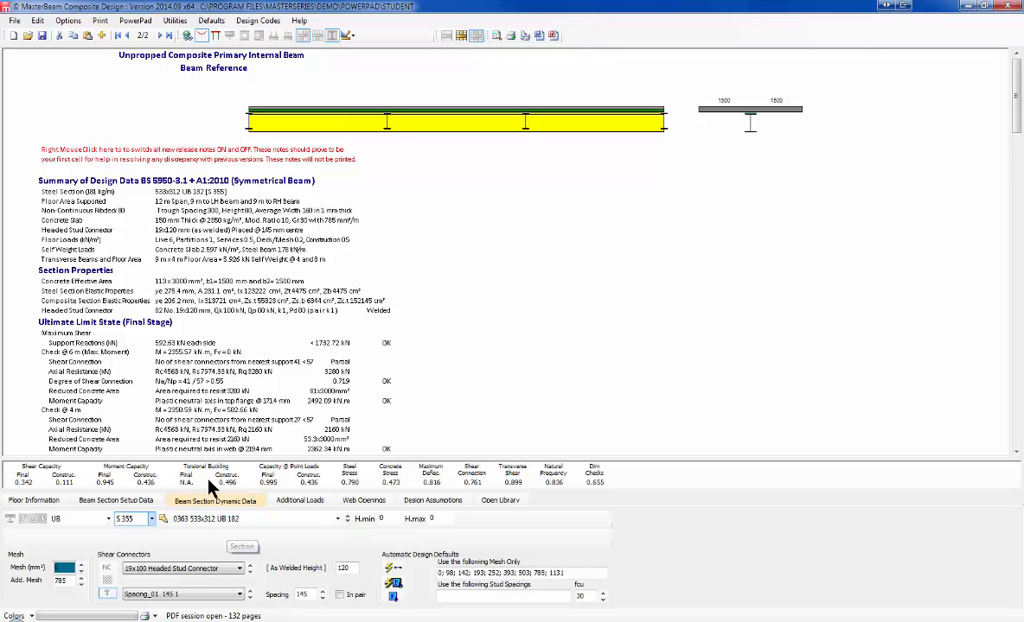
left_click(303, 501)
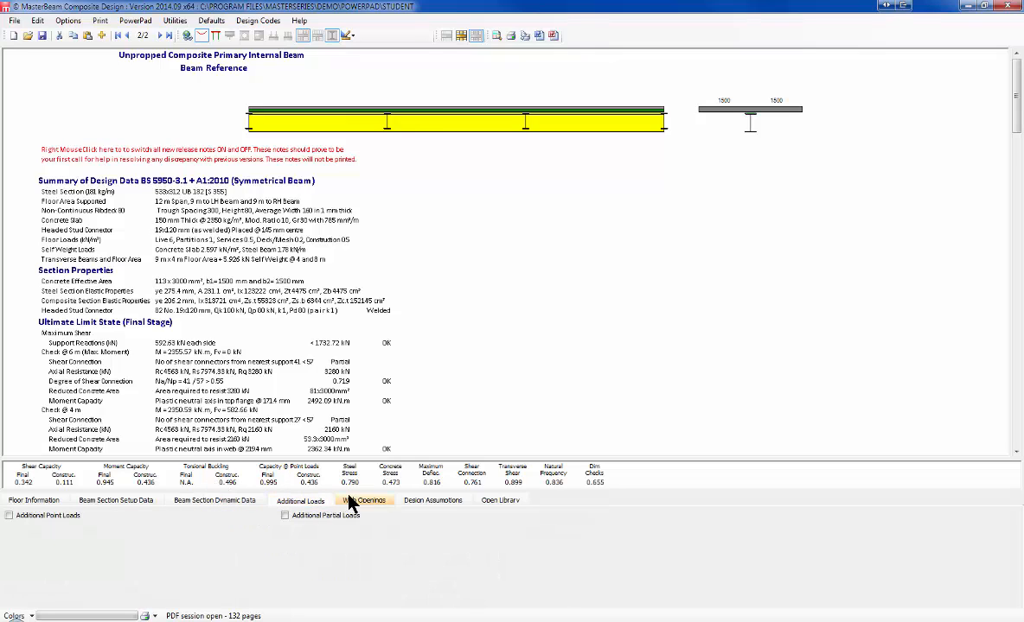
Step: Review the Web Openings, Additional Loads, Setup and Dynamic Data pages, then close MasterBeam
left_click(359, 502)
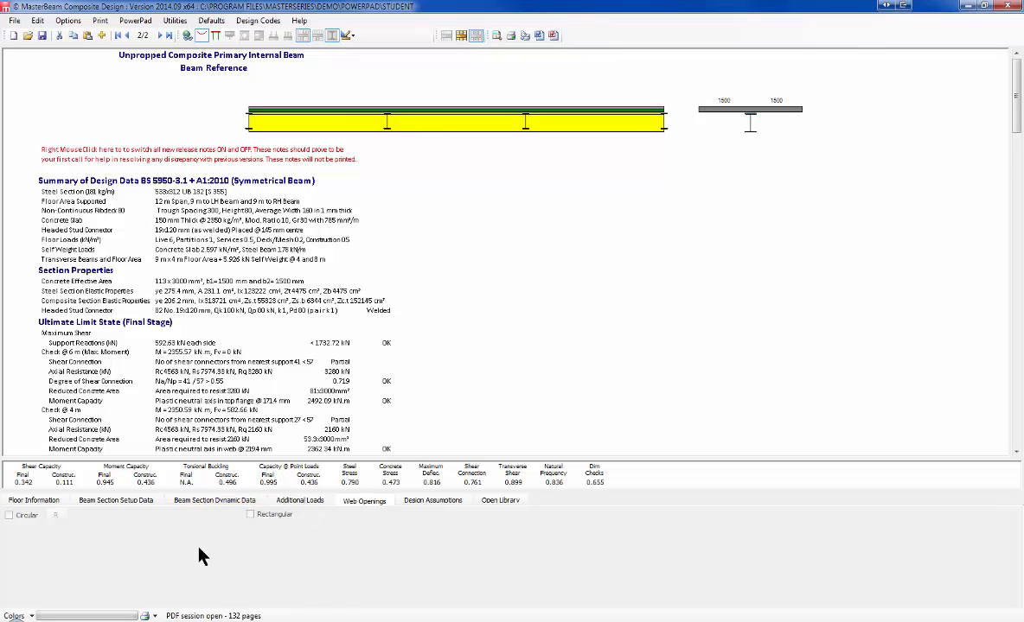
left_click(292, 503)
left_click(115, 502)
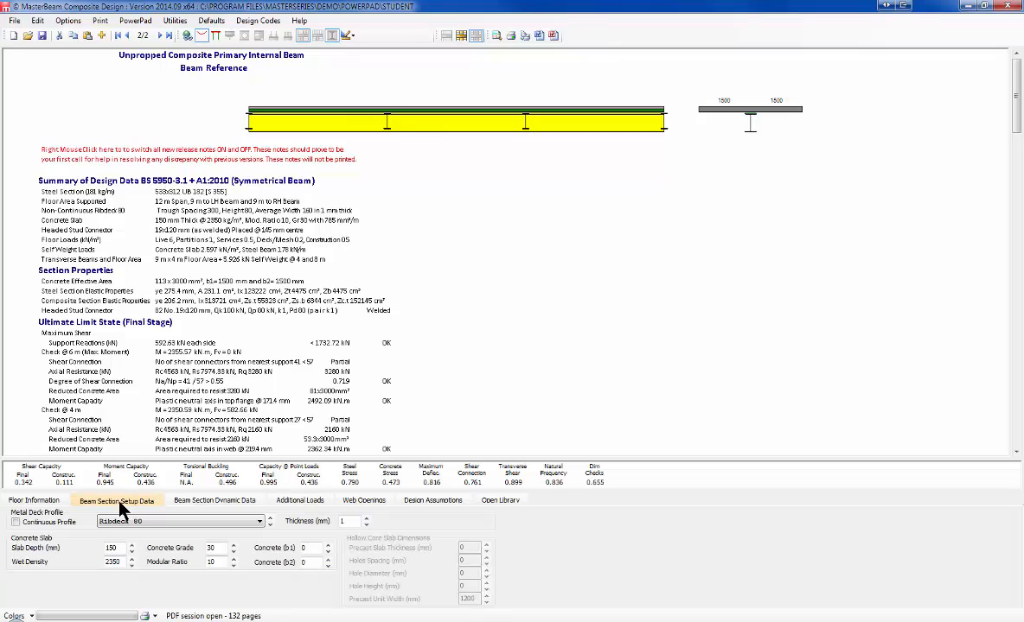
left_click(215, 502)
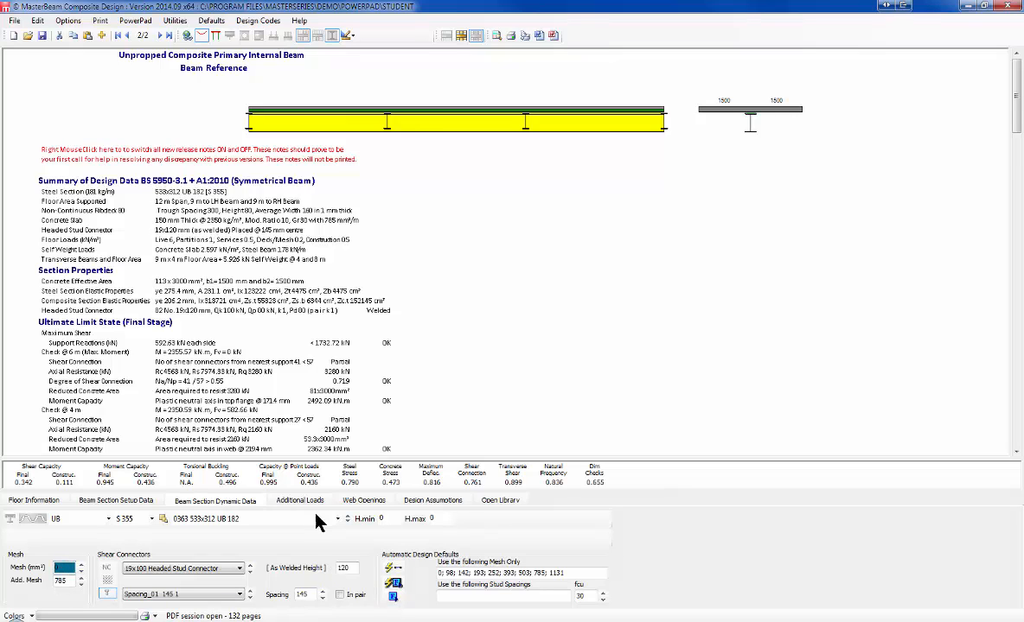
left_click(1006, 6)
Step: End the MasterBeam session saving the composite beam file, then start MasterRC Pile Cap Design and Detailing
left_click(498, 343)
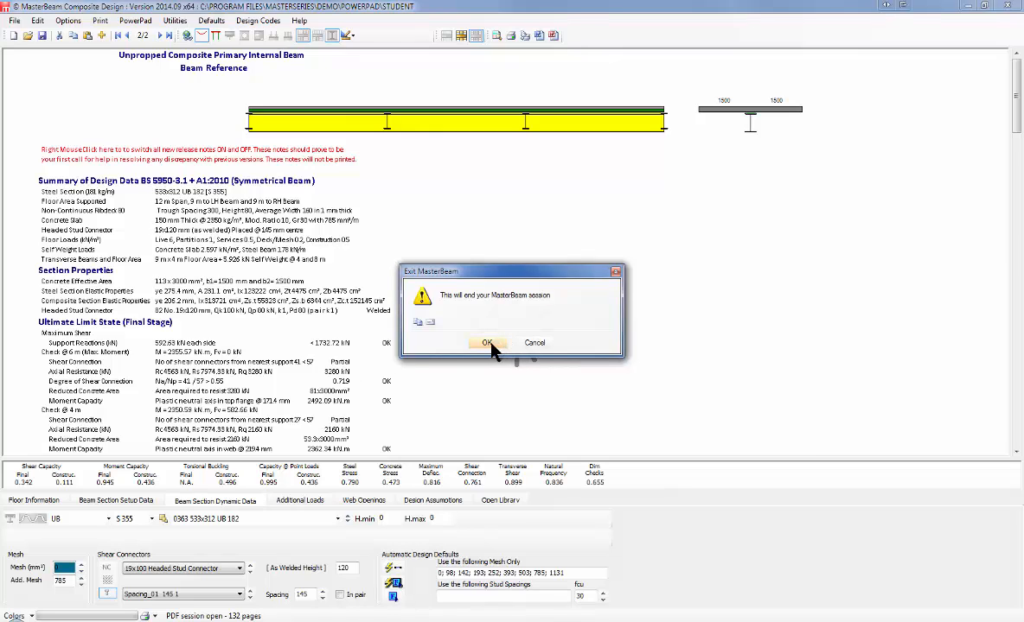
left_click(460, 345)
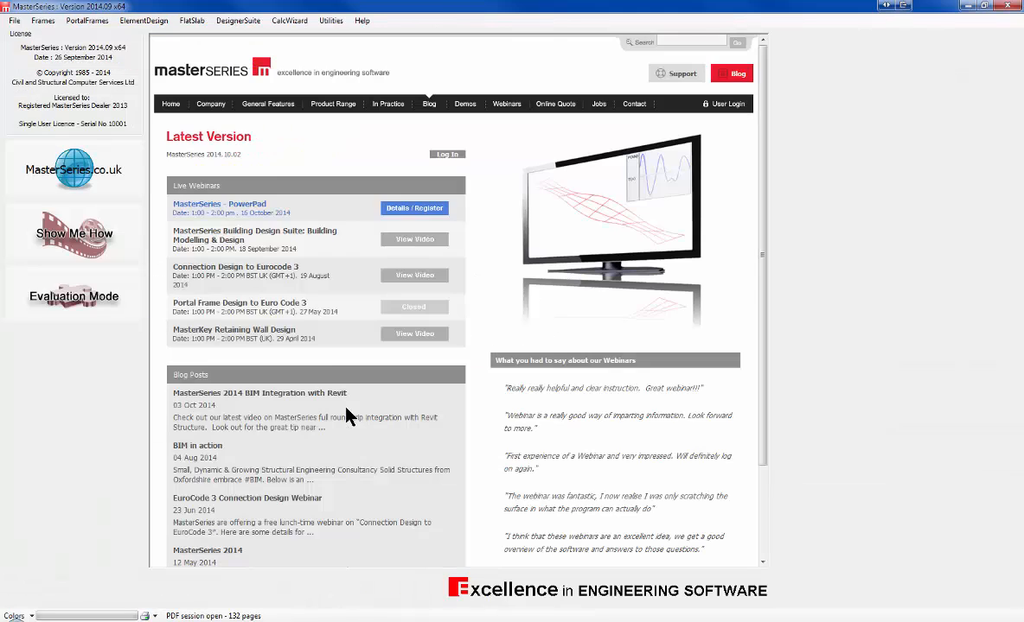
left_click(237, 20)
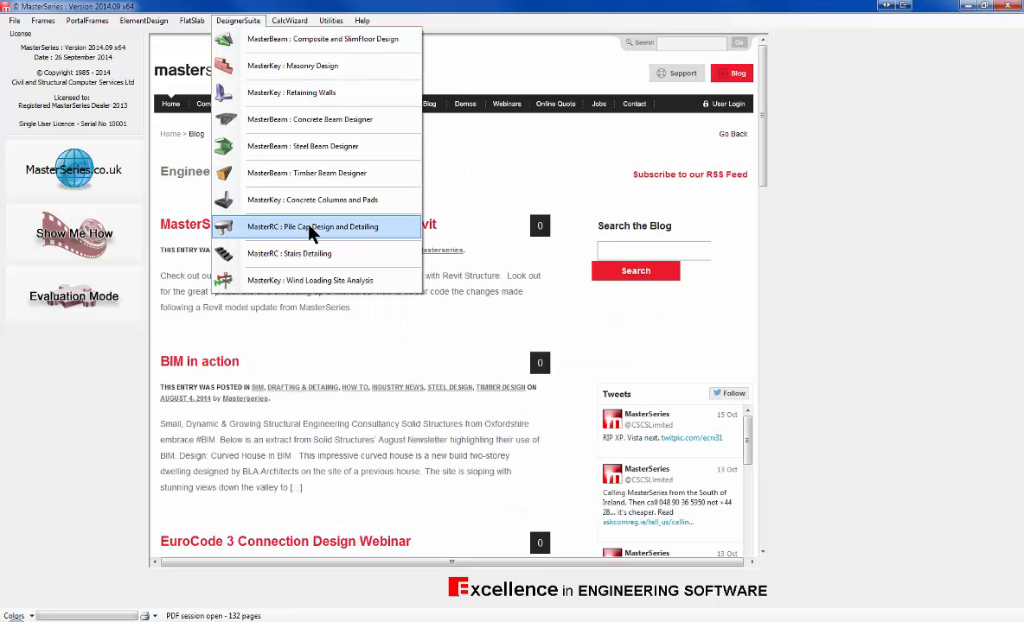
left_click(312, 229)
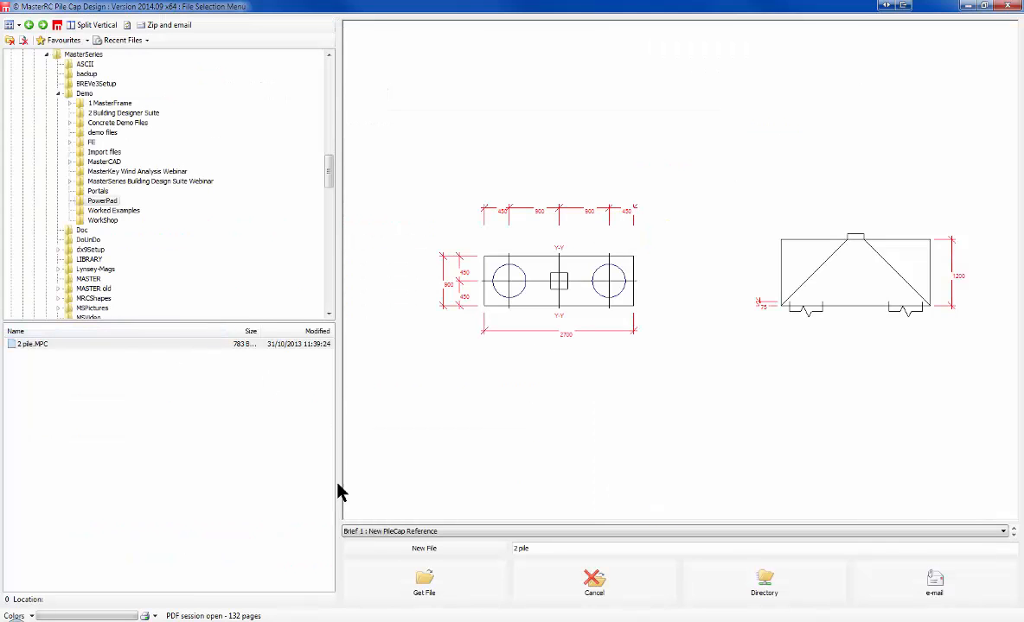
Step: Open the 2 pile.MPC pile cap design report, then exit the program until the save prompt appears
left_click(423, 588)
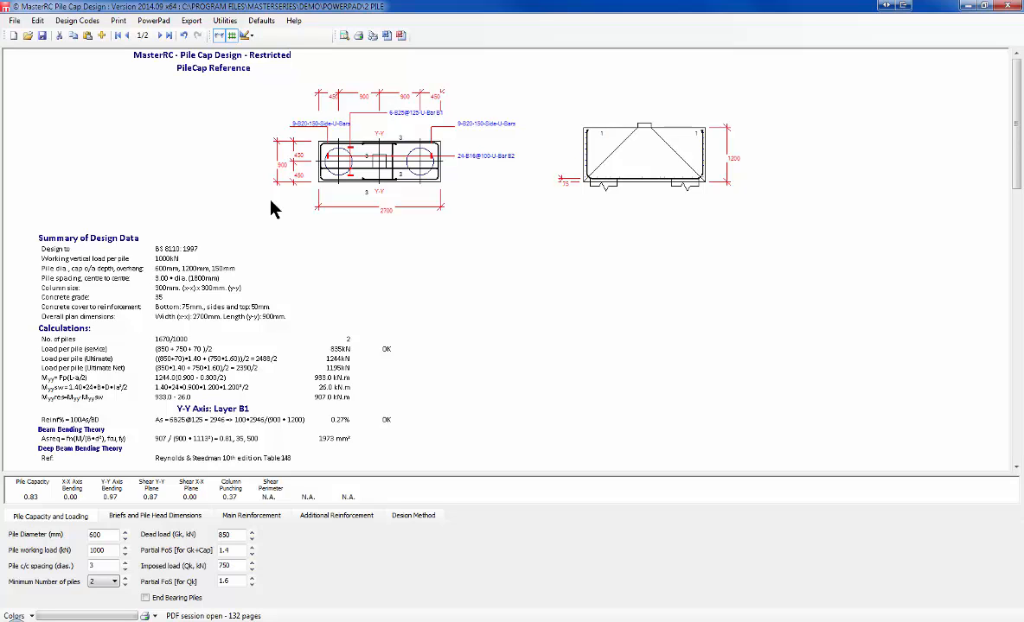
left_click(1008, 7)
left_click(492, 341)
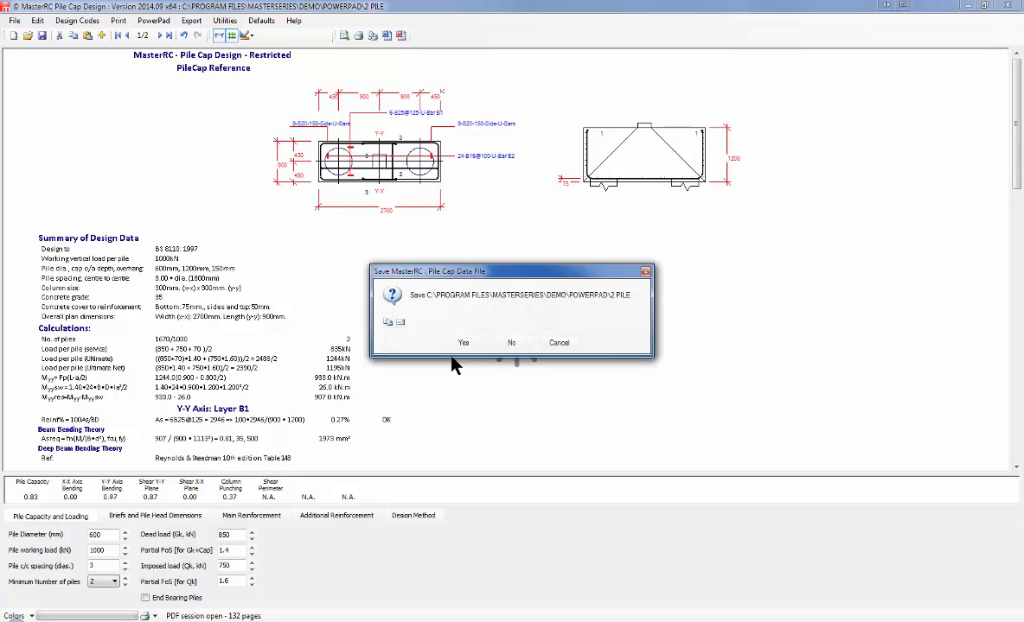
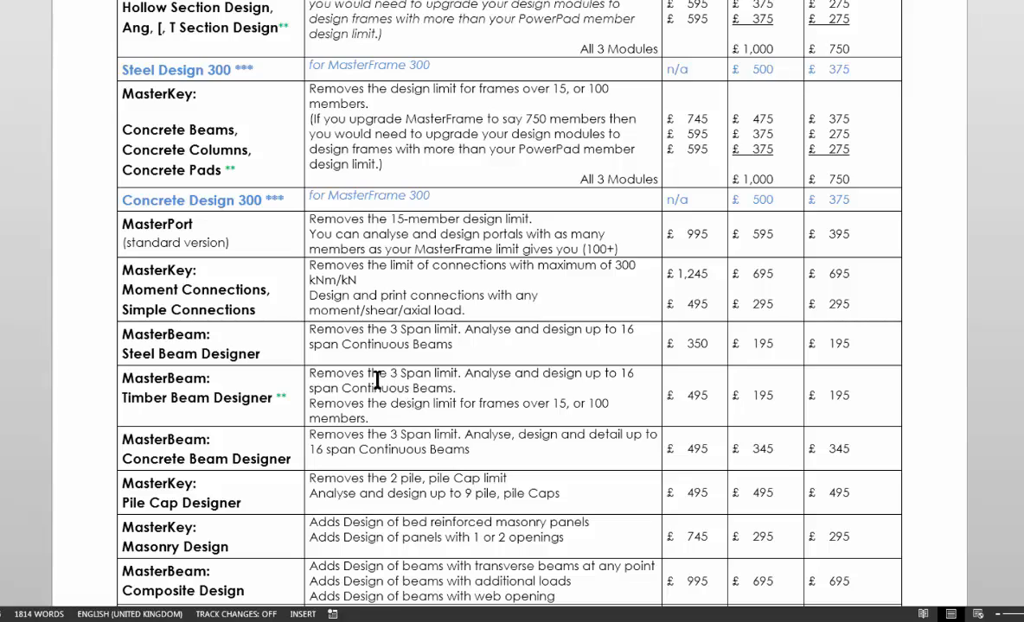
Step: Highlight 'bed reinforced' under Masonry Design and the retaining wall feature lines in the PowerPad Upgrades table
scroll(380, 393, "down", 4)
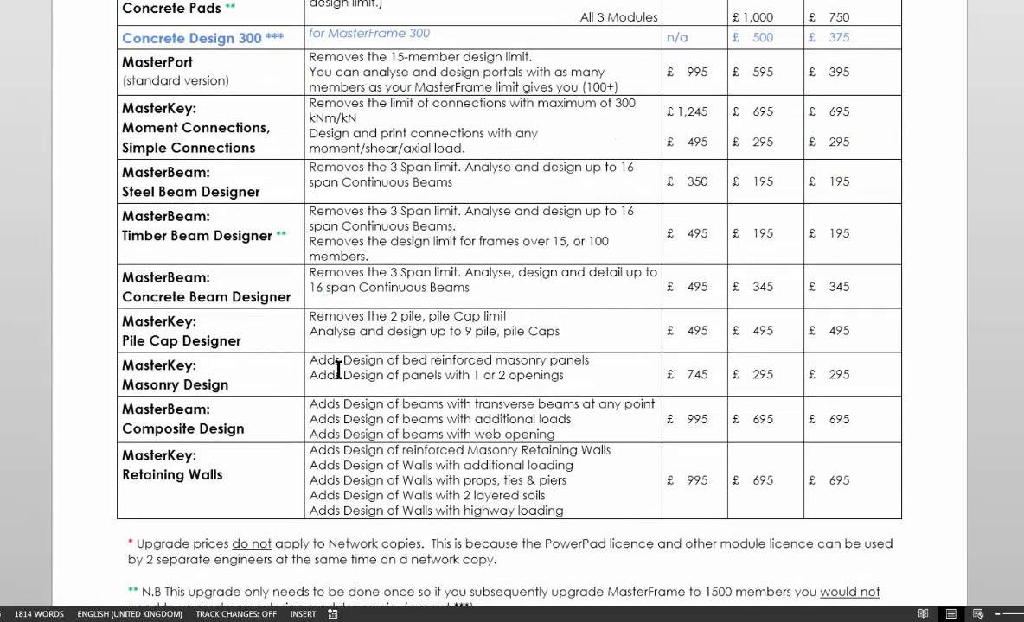
left_click_drag(414, 359, 516, 370)
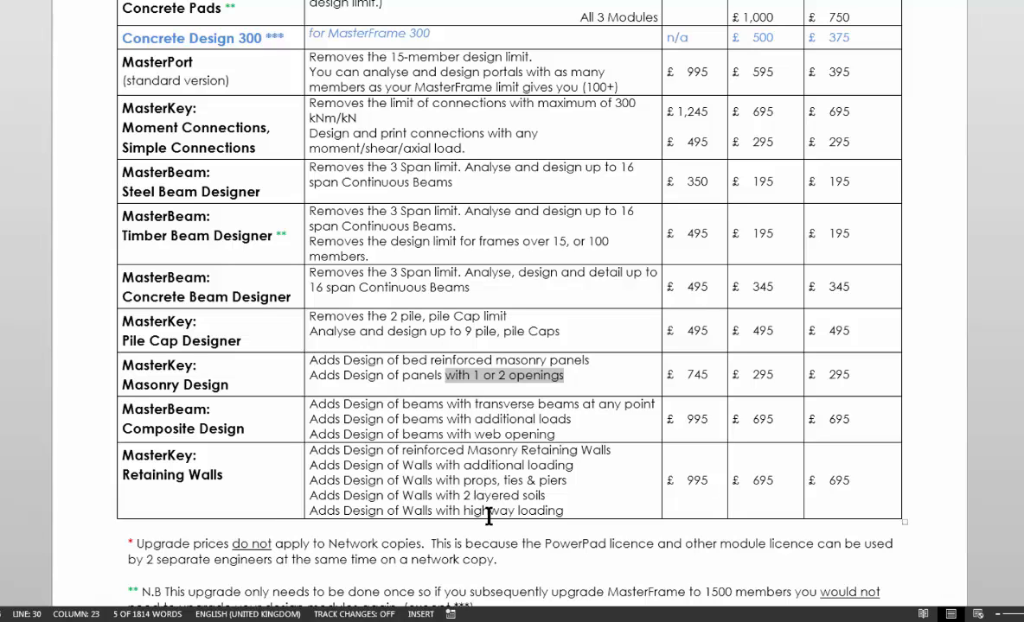
left_click_drag(487, 512, 466, 467)
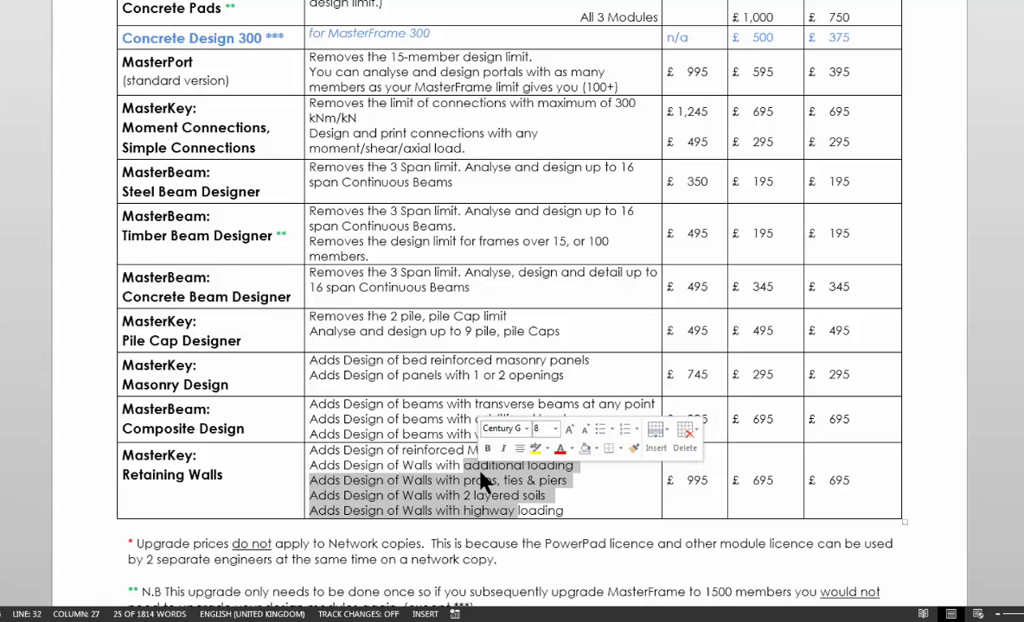
left_click(933, 467)
Step: Scroll back up through the PowerPad Upgrades price table
scroll(933, 467, "up", 10)
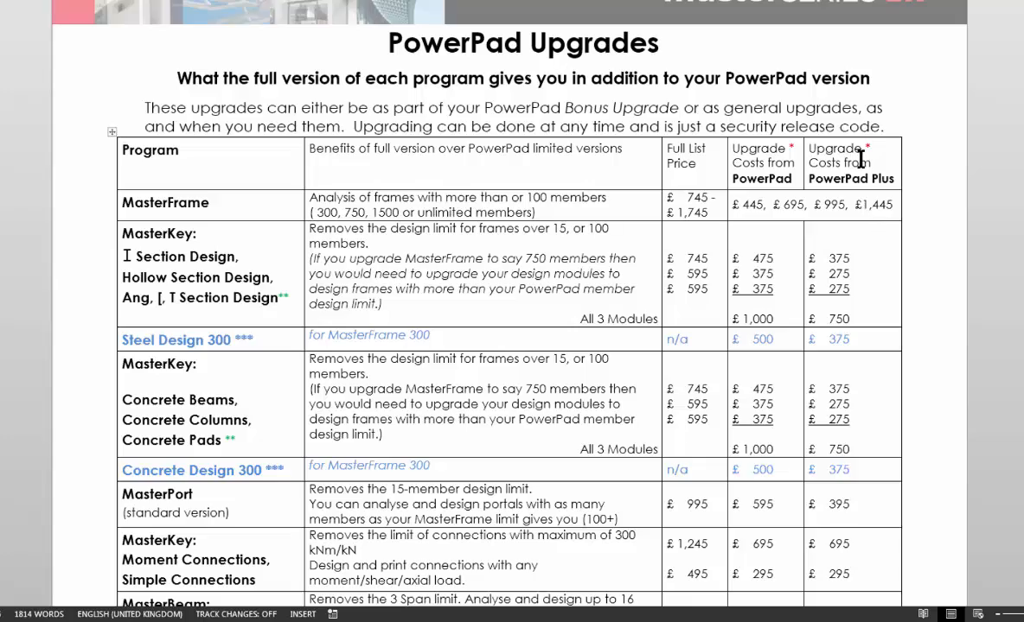
scroll(856, 160, "down", 12)
scroll(784, 333, "up", 1)
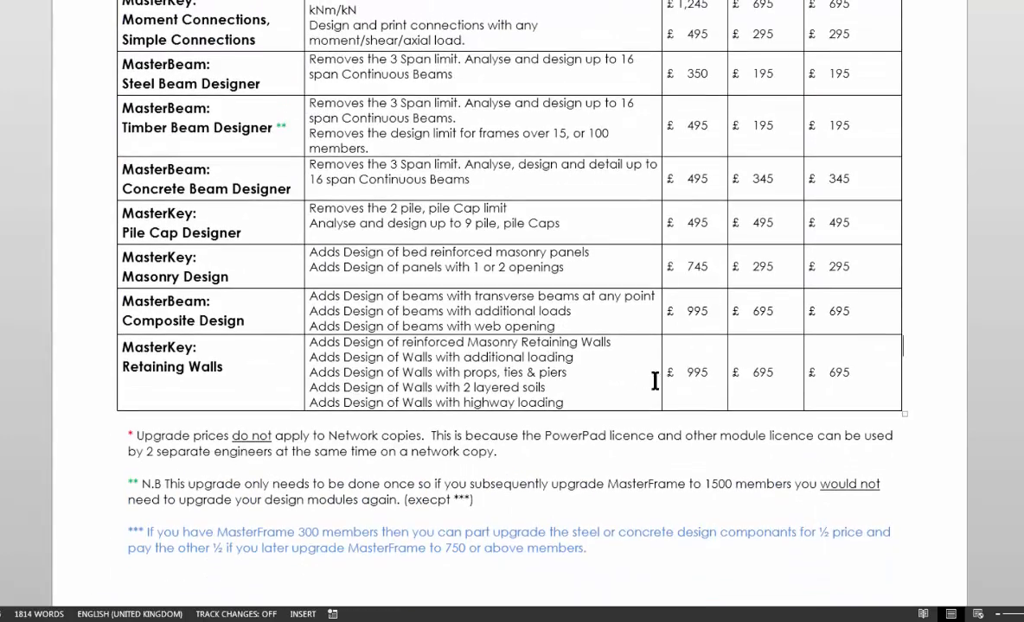
scroll(836, 312, "up", 2)
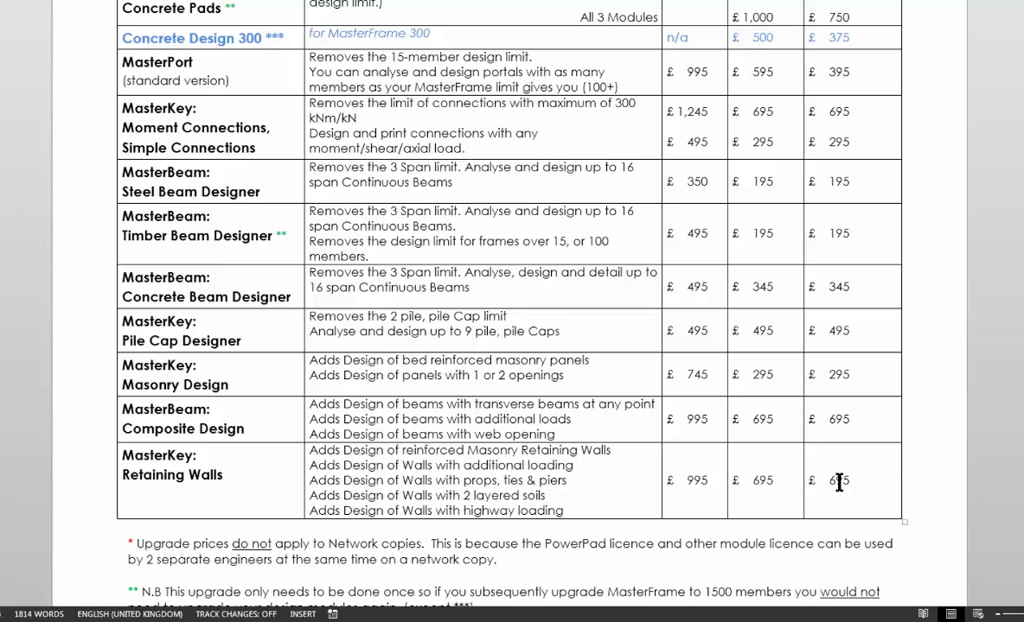
scroll(839, 480, "up", 10)
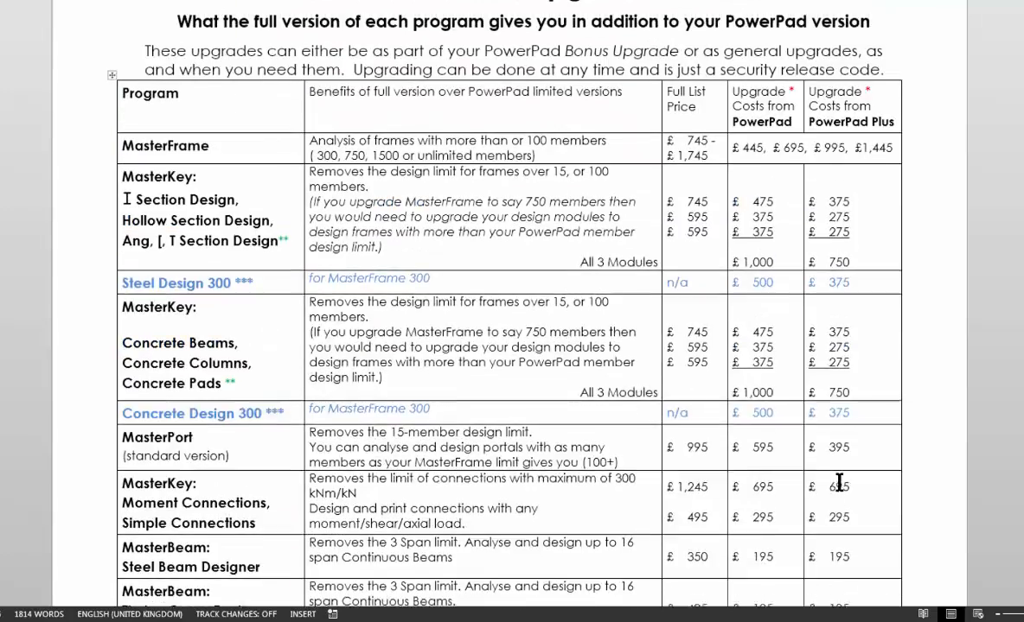
scroll(628, 400, "up", 14)
scroll(558, 484, "down", 7)
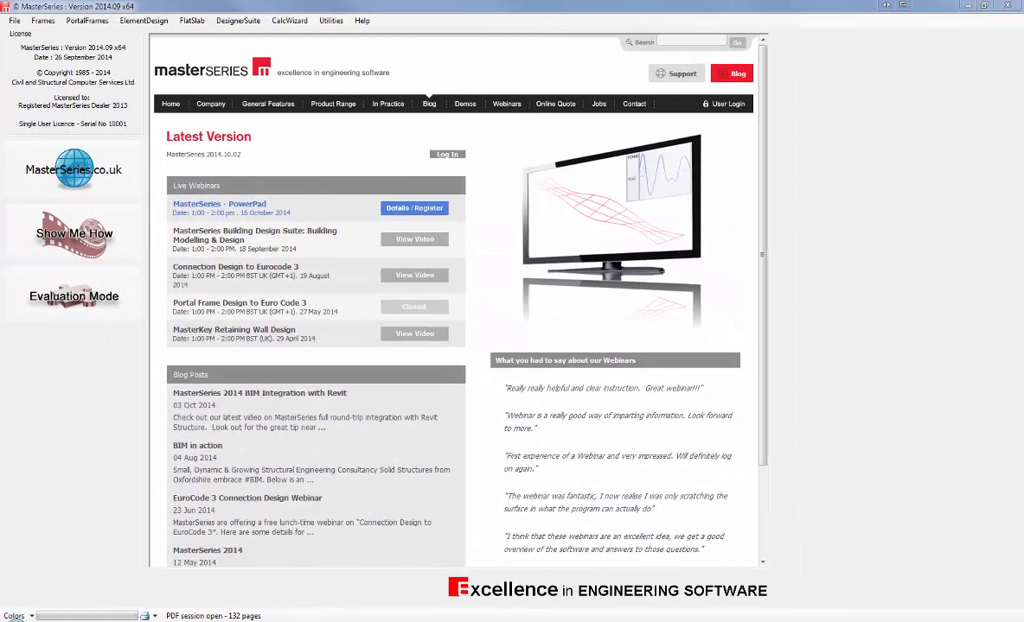
Step: Open Demo\Import files\MasterFrameDXF import Multi layers.dxf with the Import AutoCAD 'DXF' file command
left_click(48, 23)
mouse_move(101, 63)
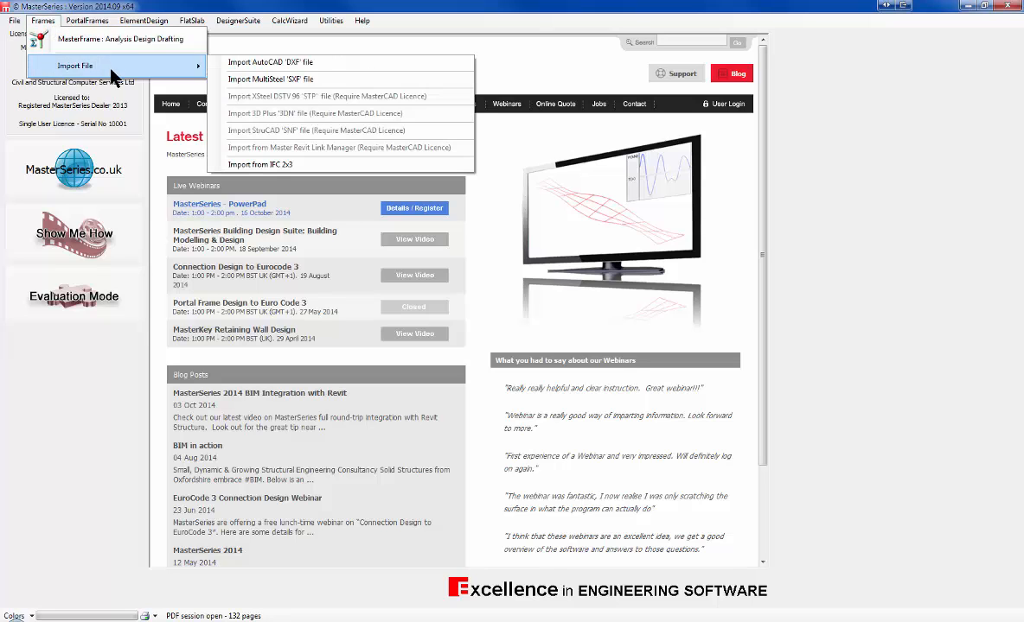
left_click(253, 61)
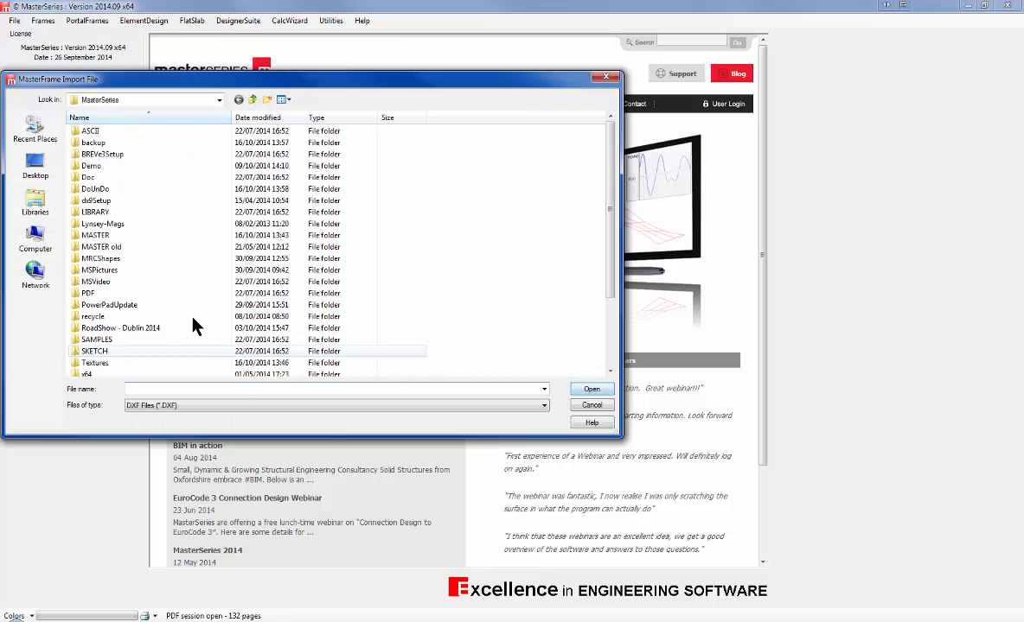
left_click(194, 318)
scroll(194, 318, "down", 3)
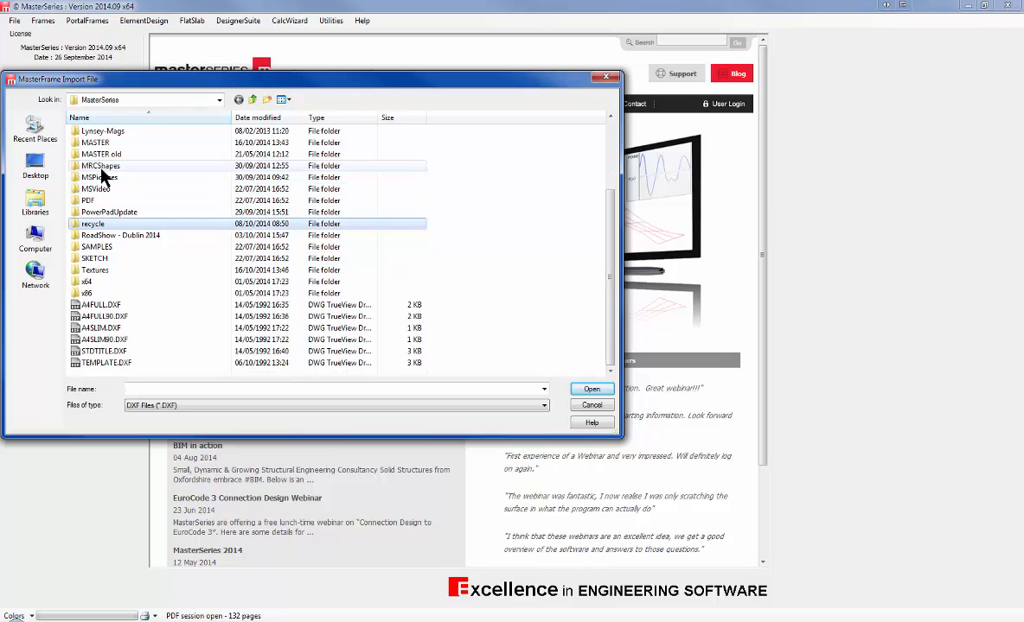
scroll(108, 157, "up", 2)
double_click(92, 143)
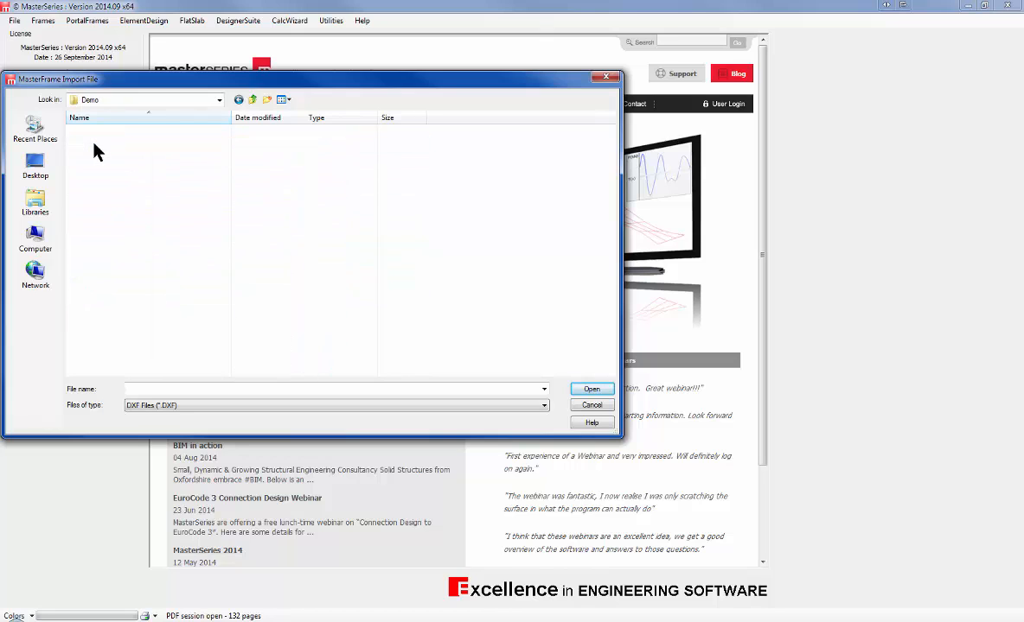
double_click(97, 189)
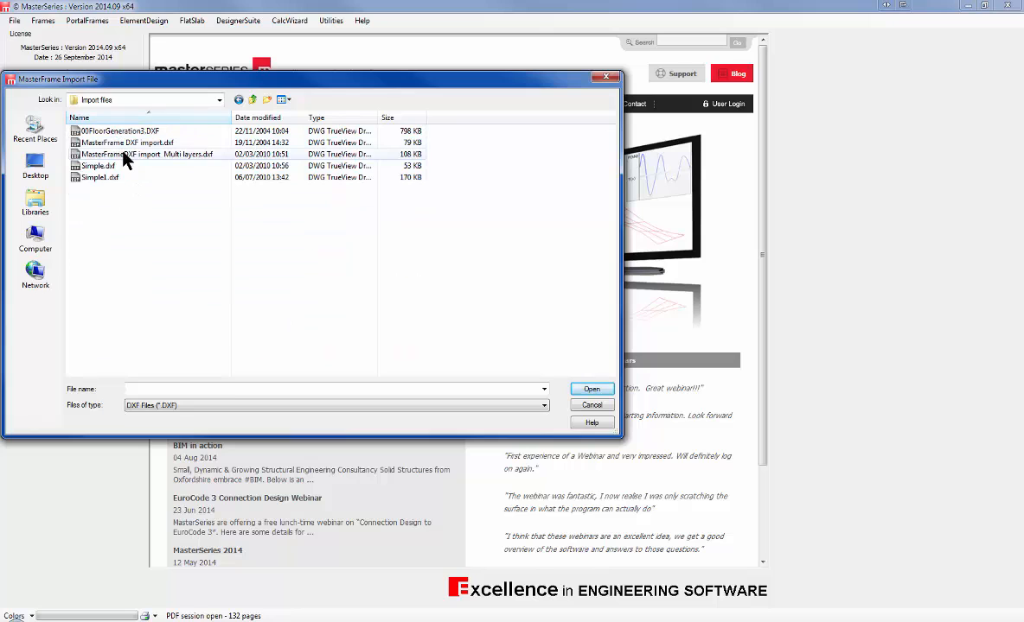
left_click(130, 153)
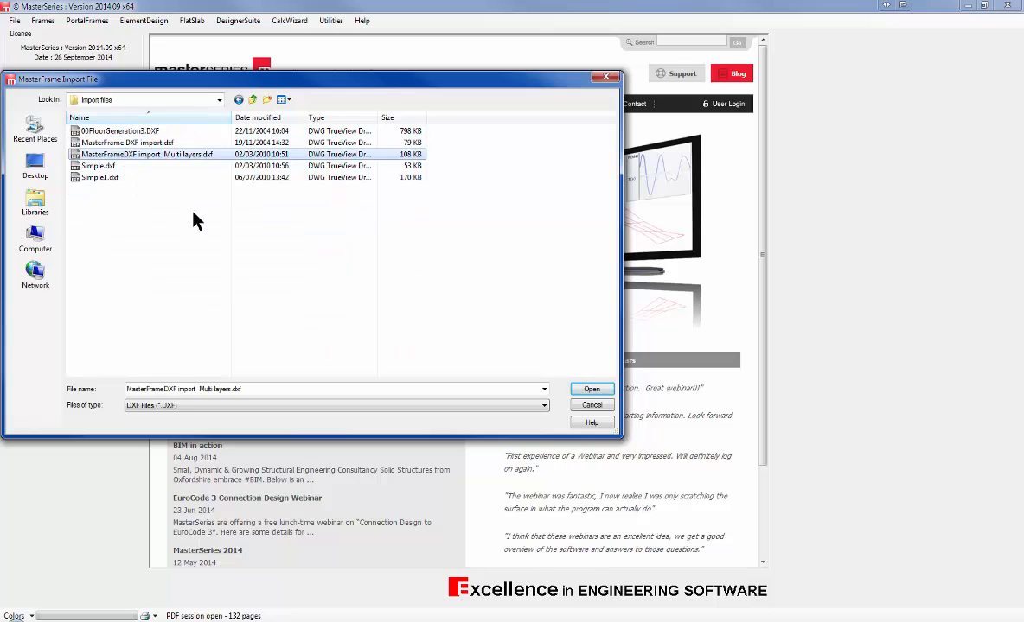
left_click(589, 390)
Step: Extract all four layers, including Left and Right Wing, load the 524-member frame, then close MasterFrame
left_click(461, 253)
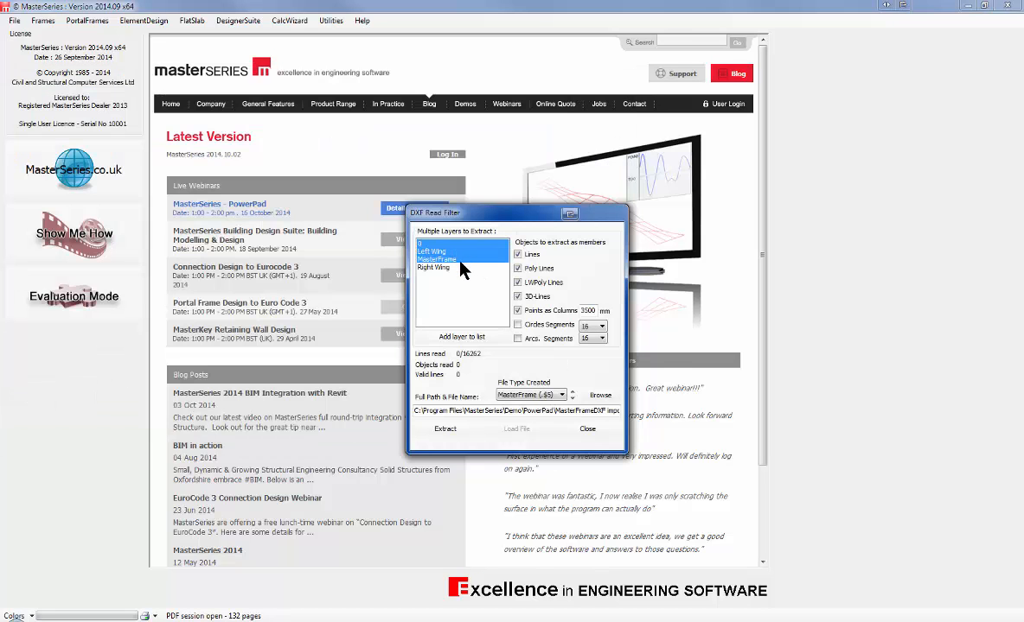
left_click(456, 267)
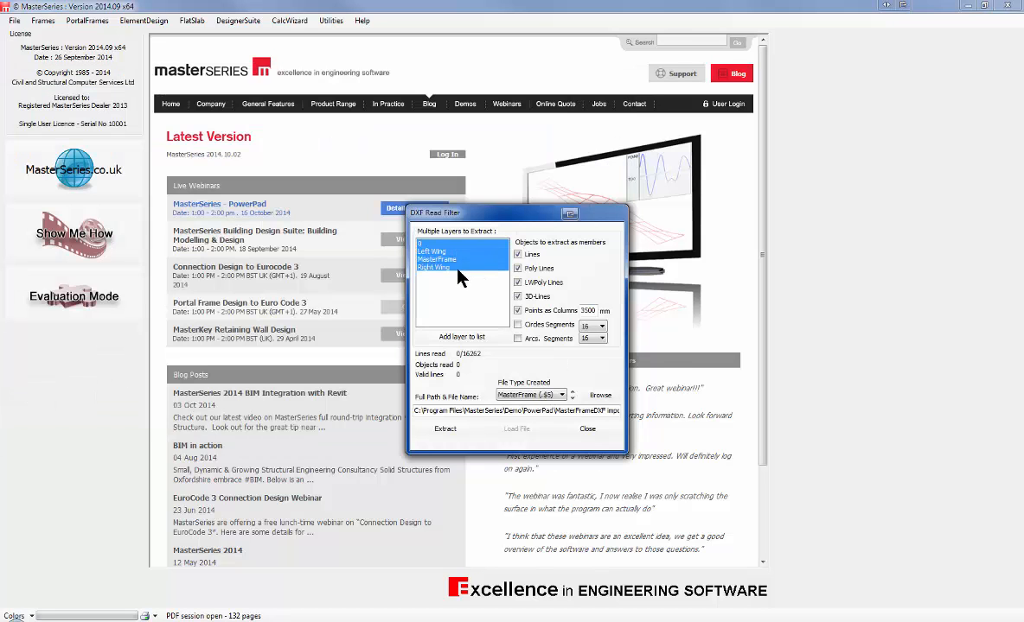
left_click(445, 431)
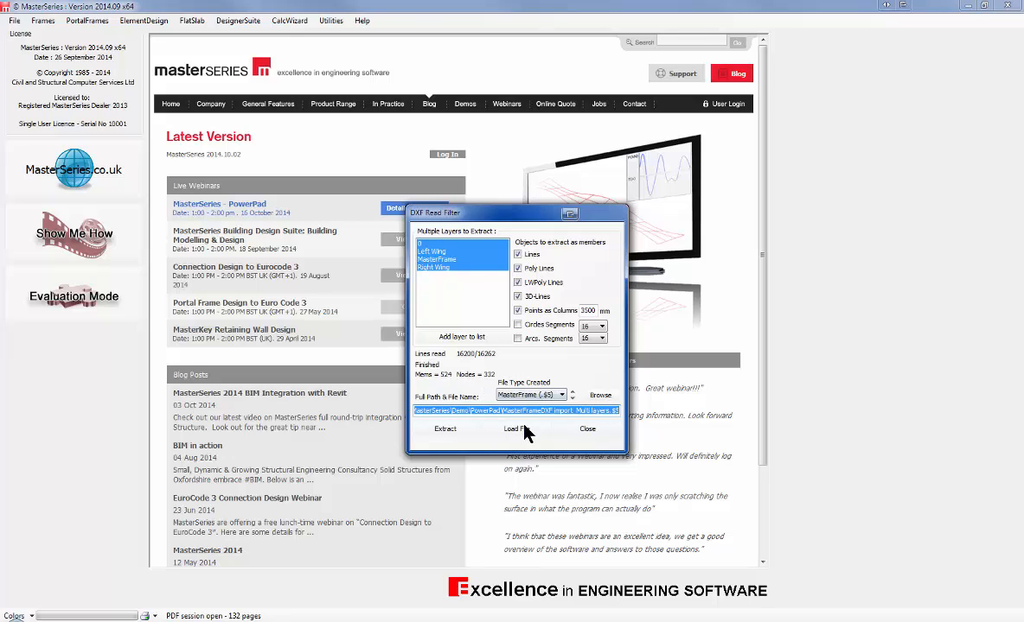
left_click(519, 429)
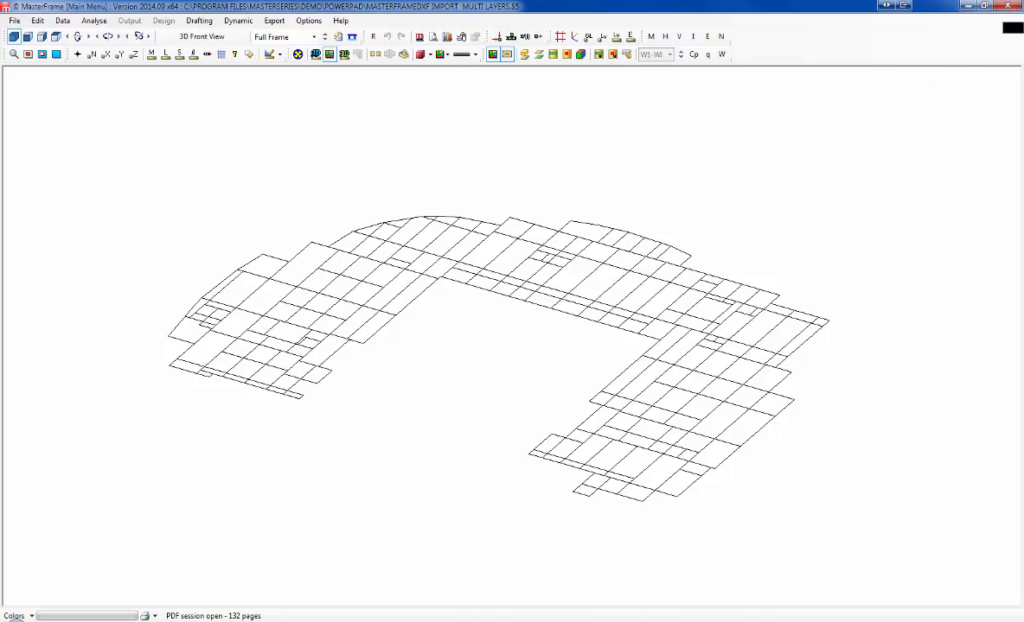
left_click(1007, 7)
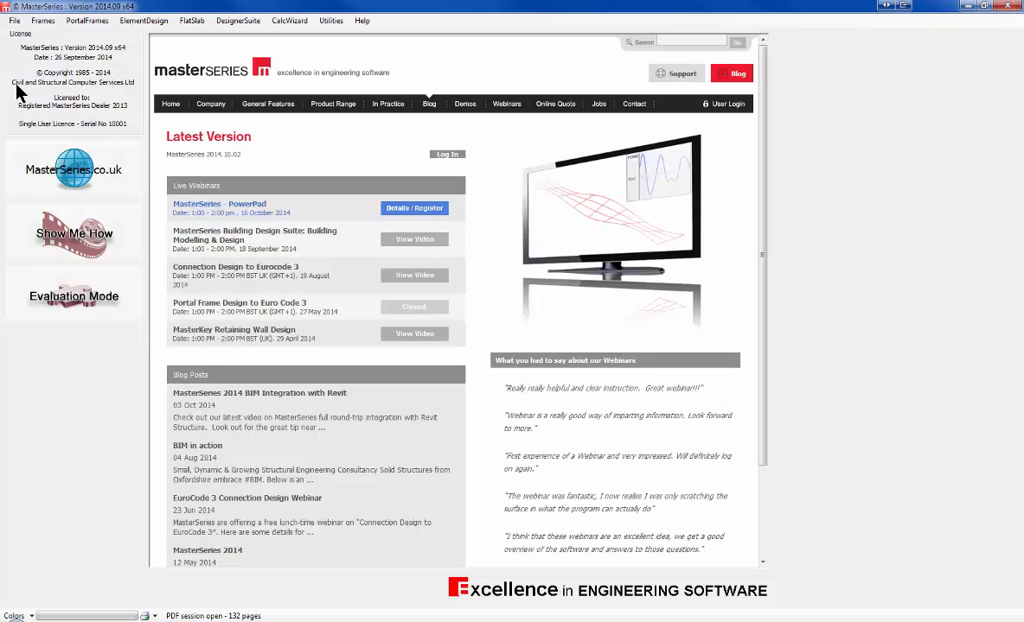
Step: In MasterSeries Customization's Design Codes settings, set the Default Country to Ireland
left_click(13, 22)
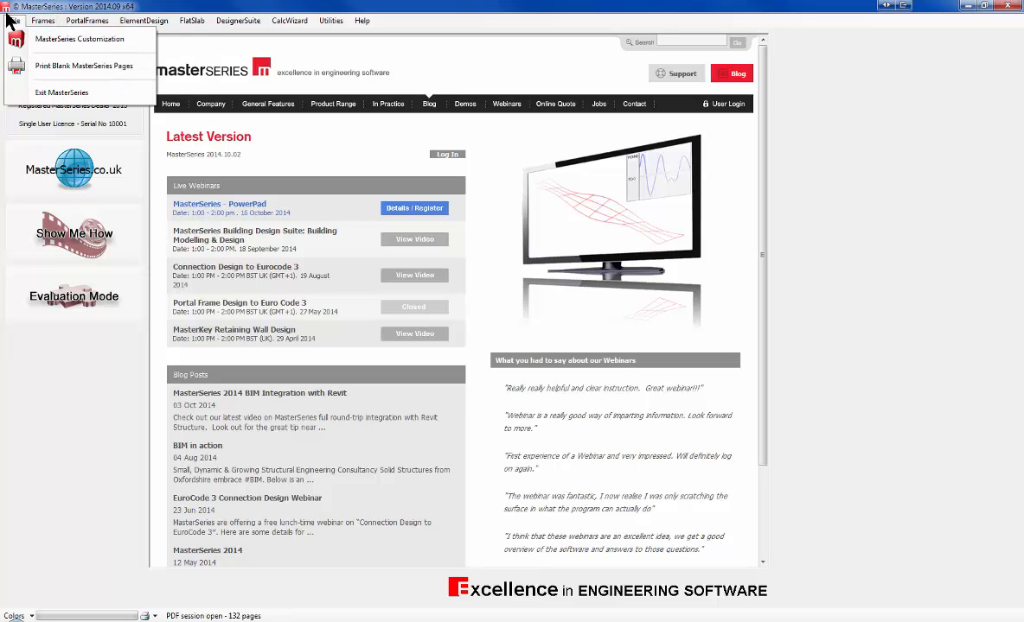
left_click(69, 40)
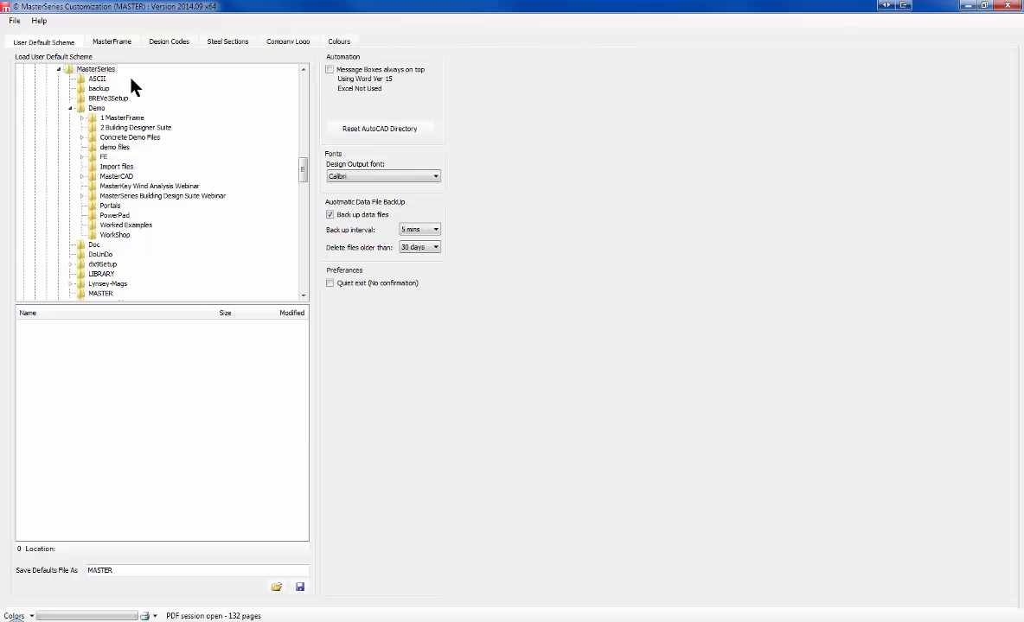
left_click(173, 41)
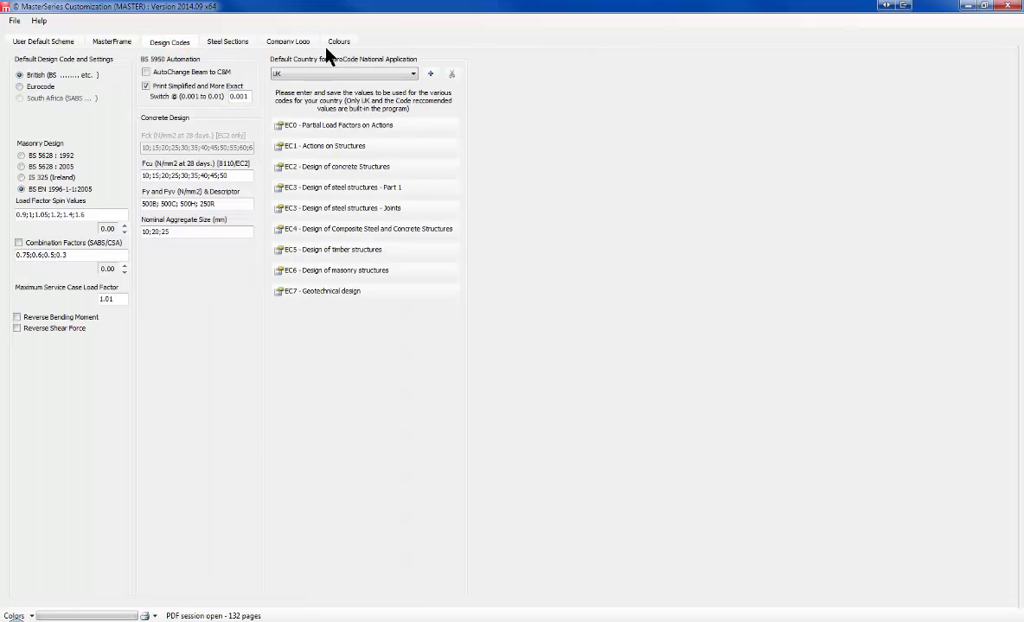
left_click(347, 74)
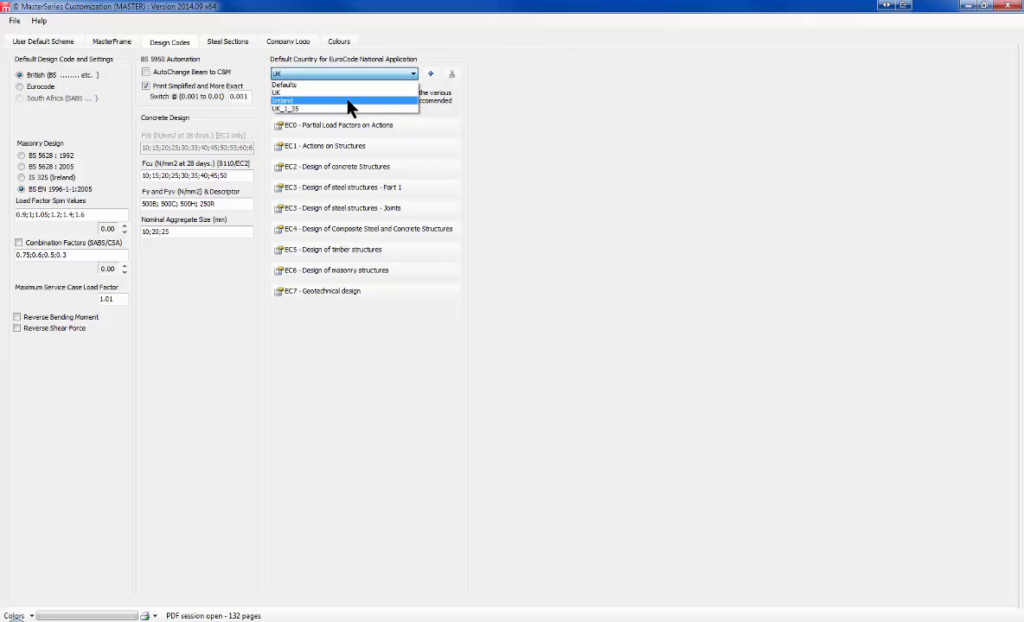
left_click(348, 101)
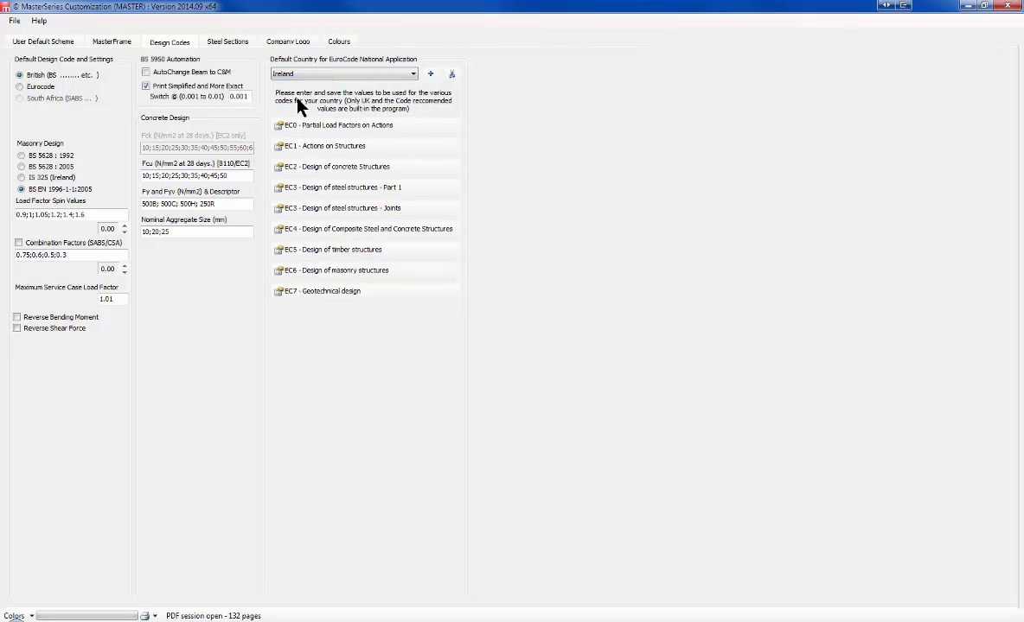
Step: Inspect Ireland's EC2 concrete values, including the K_IntSpan deflection factor, then close them
left_click(386, 171)
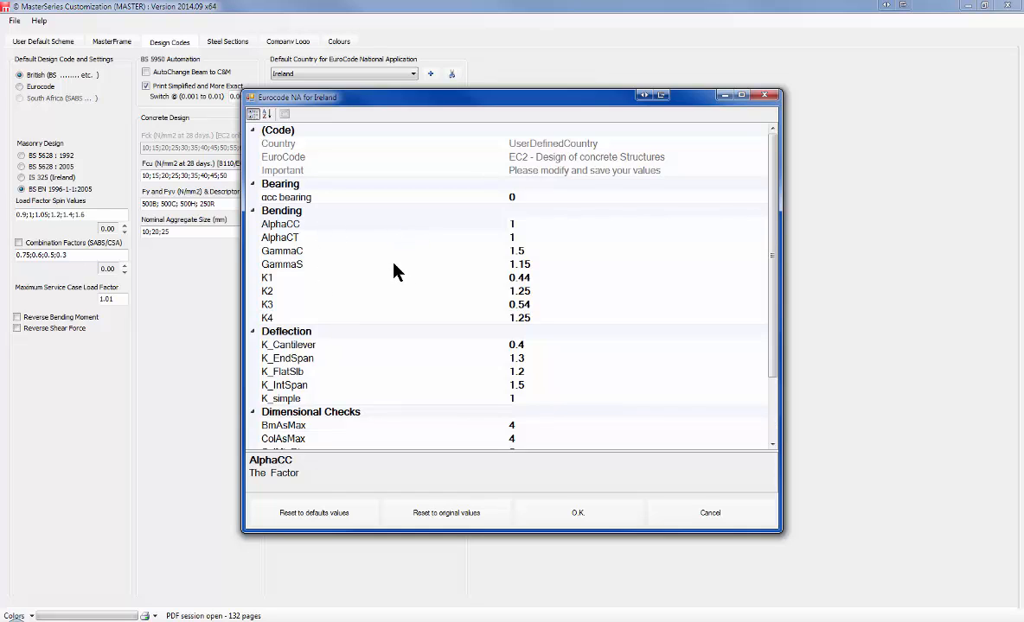
left_click(410, 384)
scroll(411, 386, "down", 2)
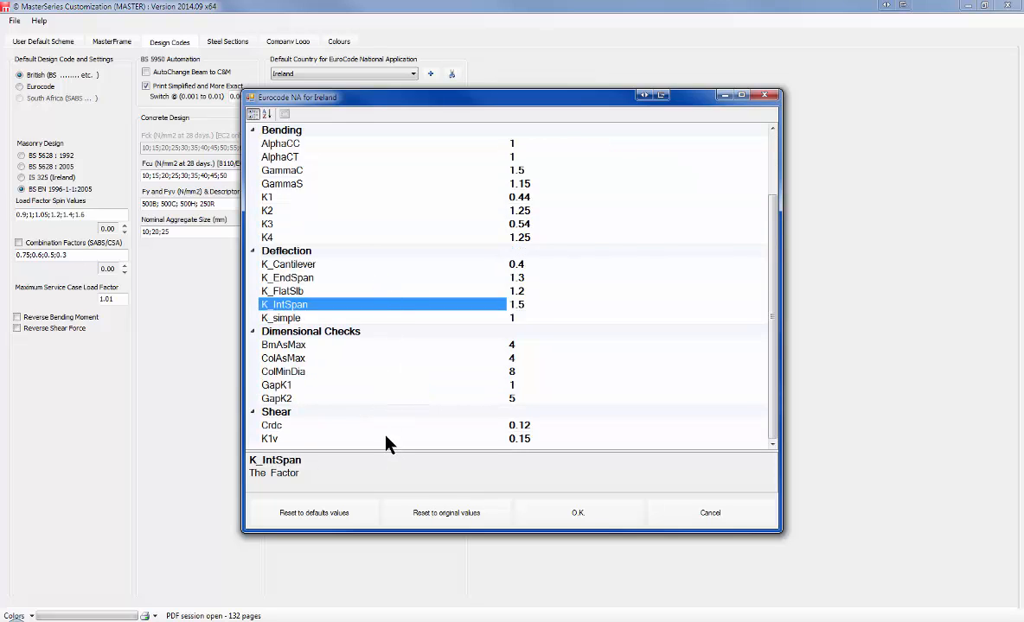
scroll(361, 245, "up", 2)
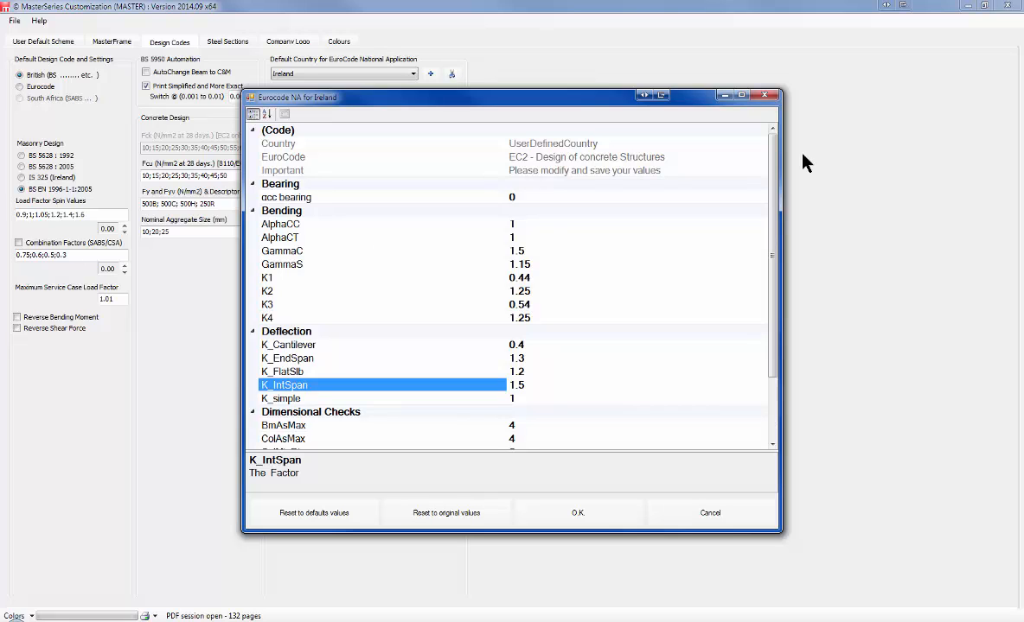
left_click(764, 95)
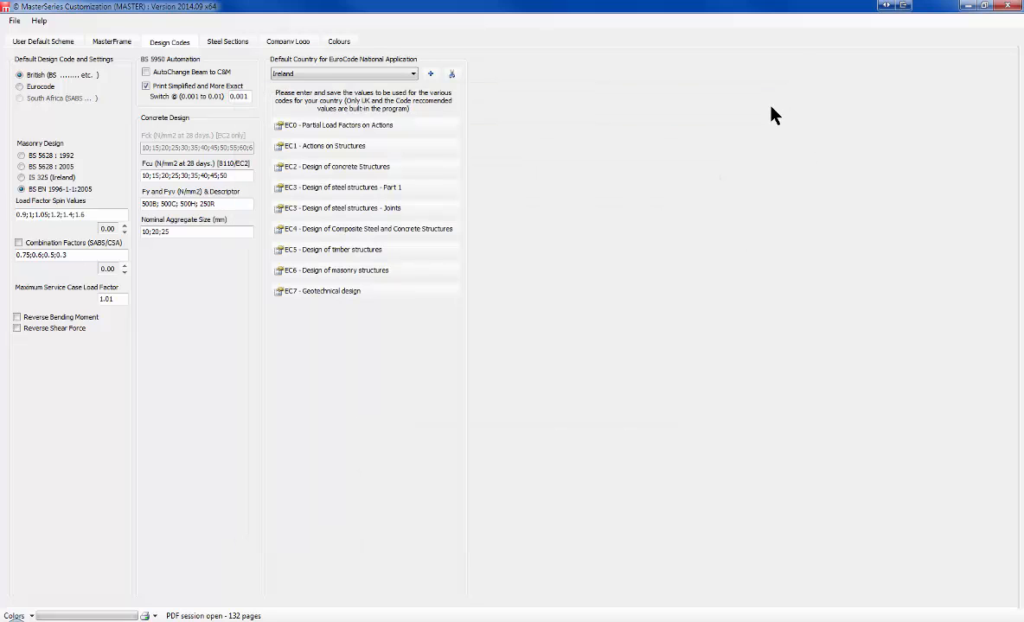
Step: Add a new National Annex value set named Sweden, copied from Defaults
left_click(432, 76)
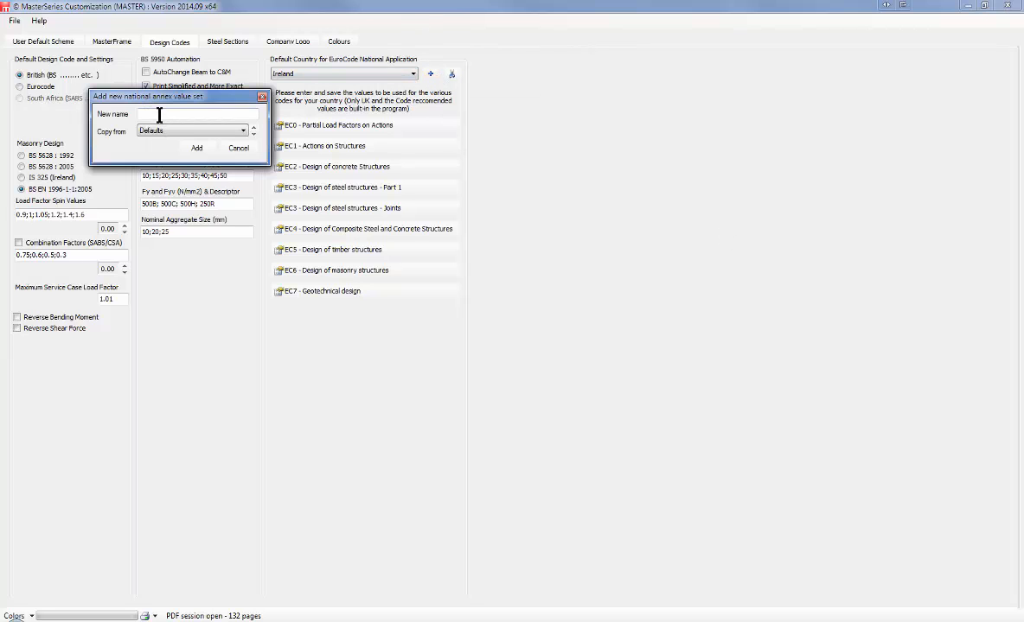
type("Sweeden")
key("Left")
key("Left")
key("Left")
key("BackSpace")
left_click(163, 134)
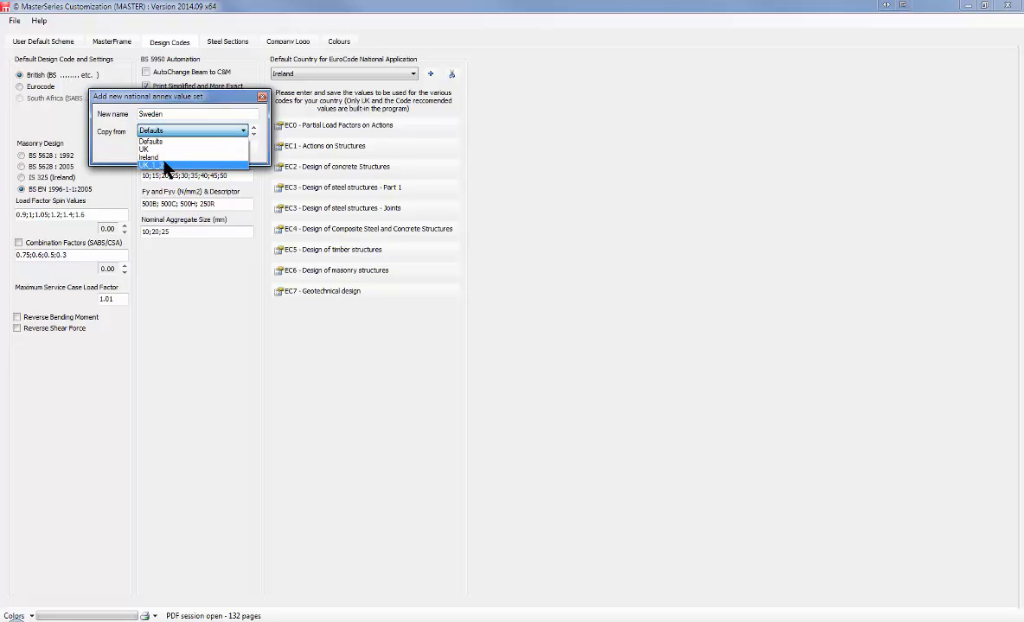
left_click(149, 128)
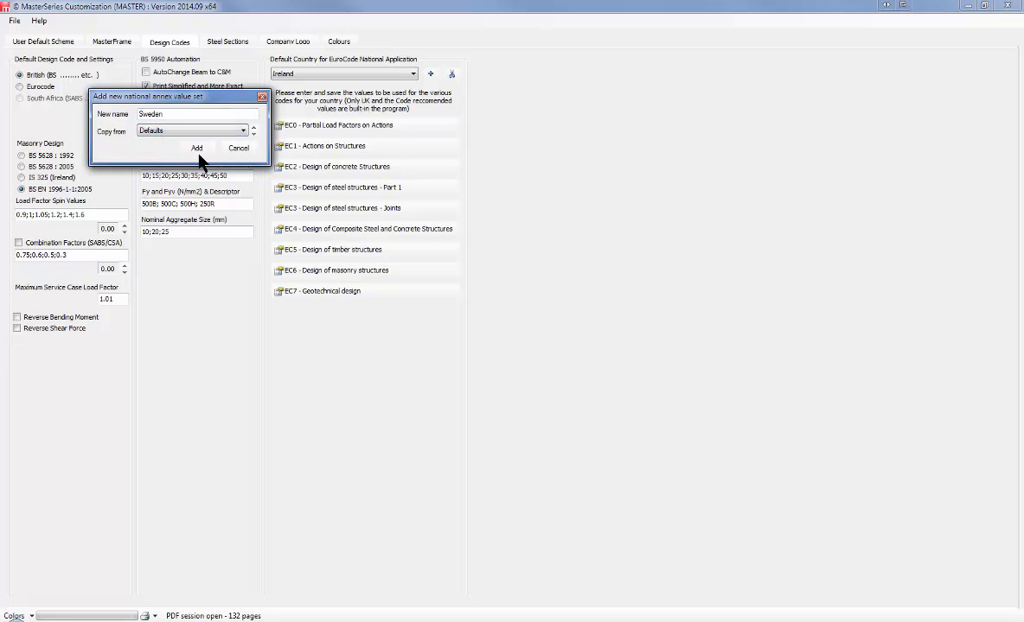
left_click(197, 149)
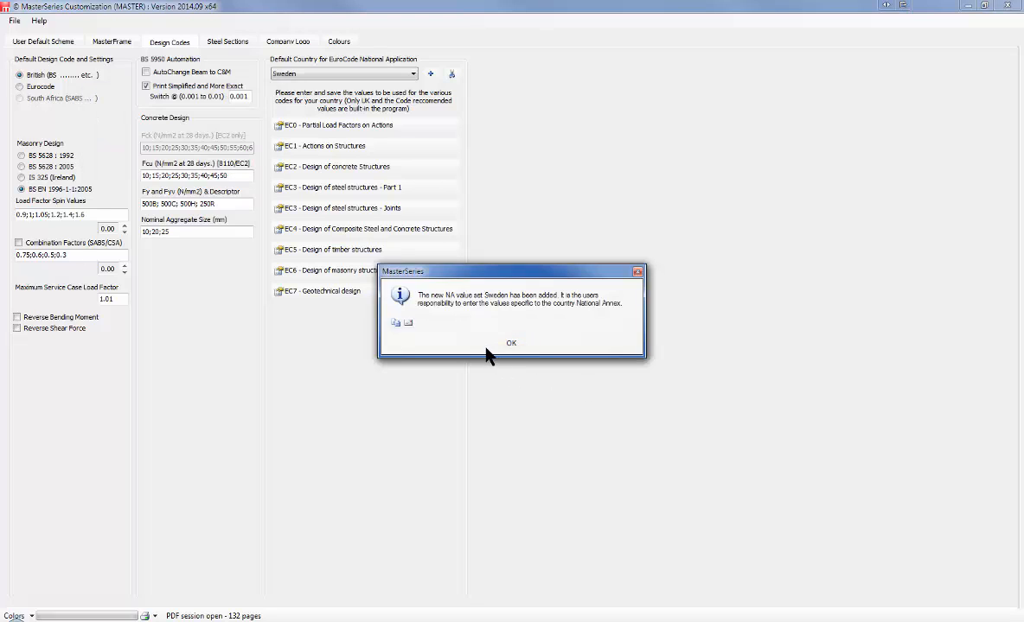
left_click(509, 345)
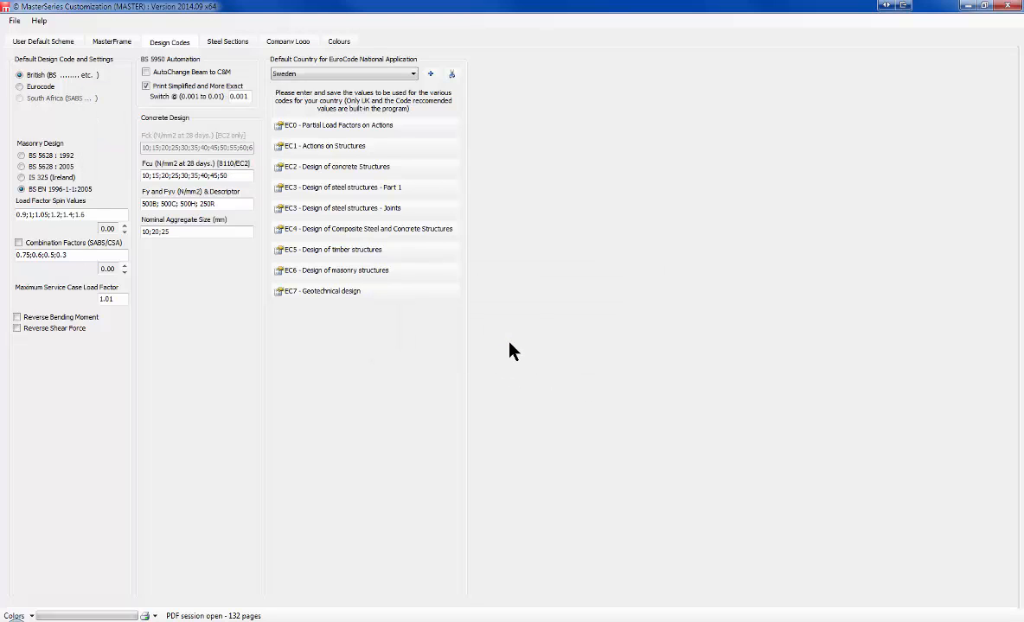
left_click(322, 74)
left_click(321, 75)
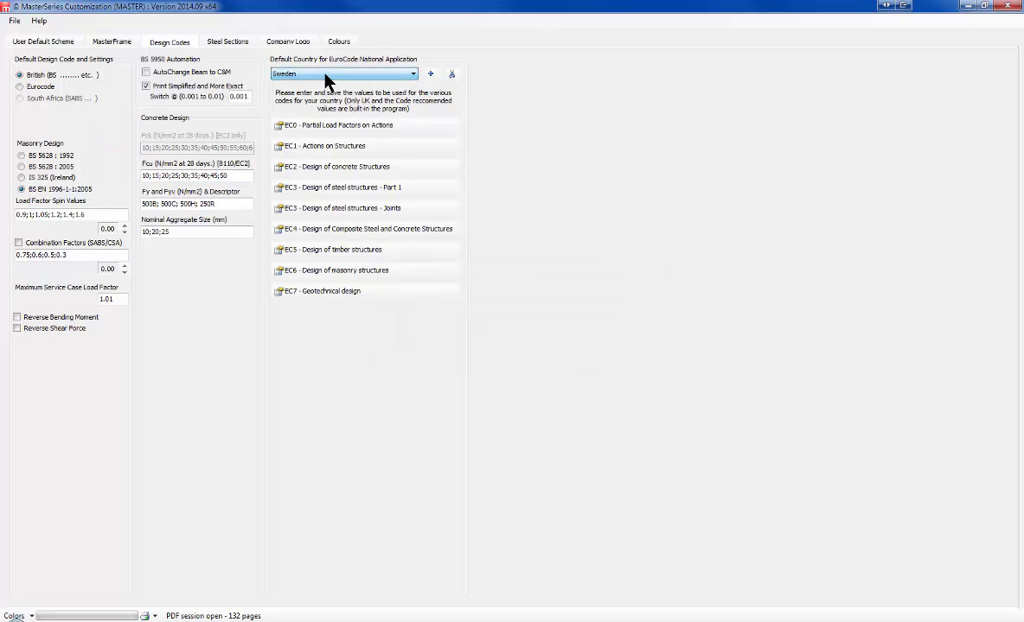
Step: Change Sweden's EC0 ξ reduction factor from 0.85 to 1 and save the factors
left_click(336, 149)
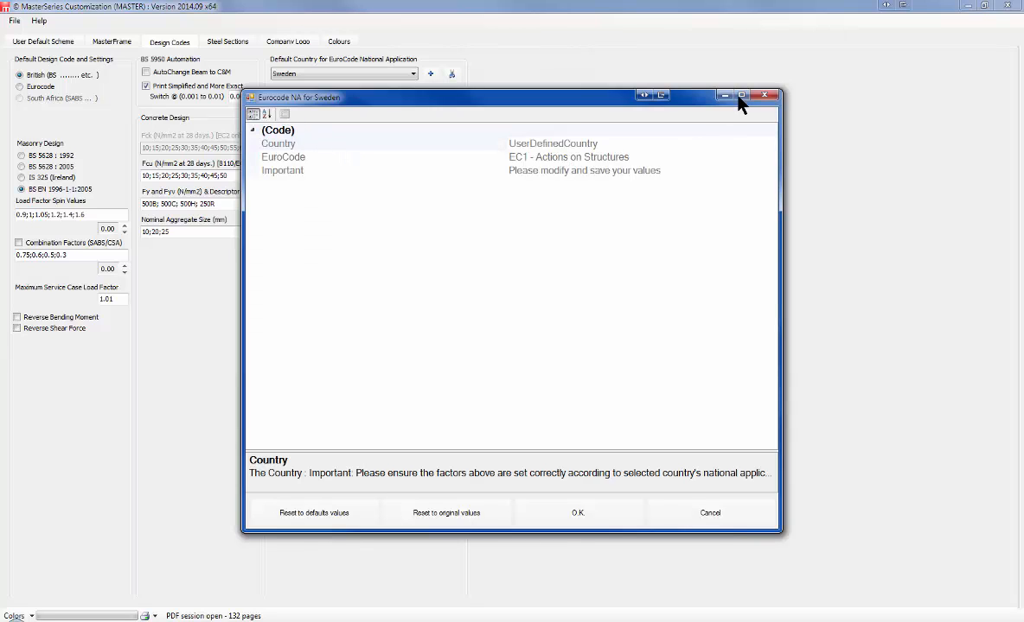
left_click(765, 95)
left_click(325, 132)
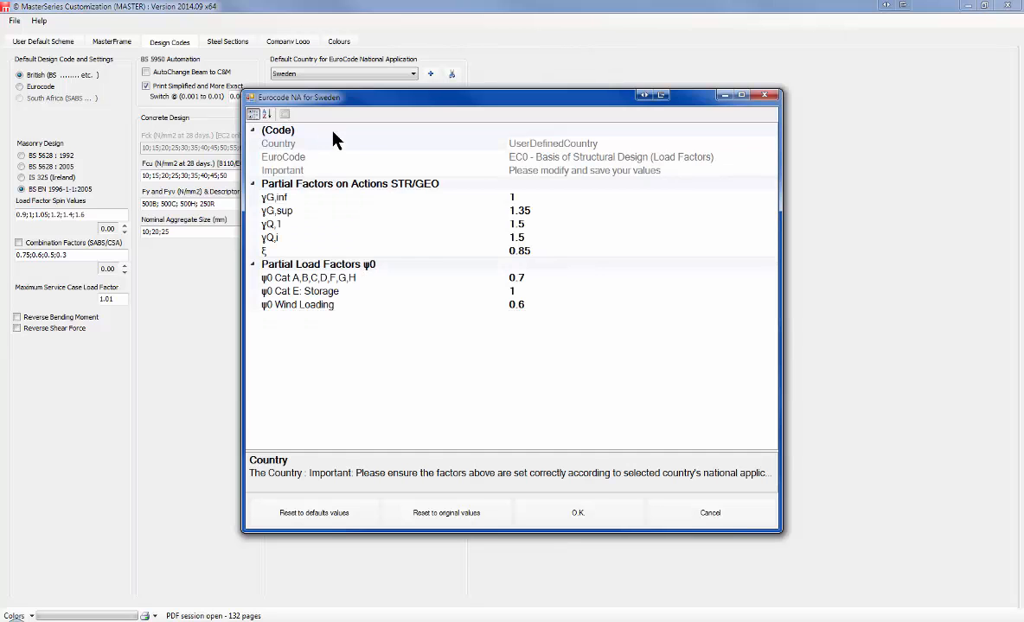
left_click(275, 252)
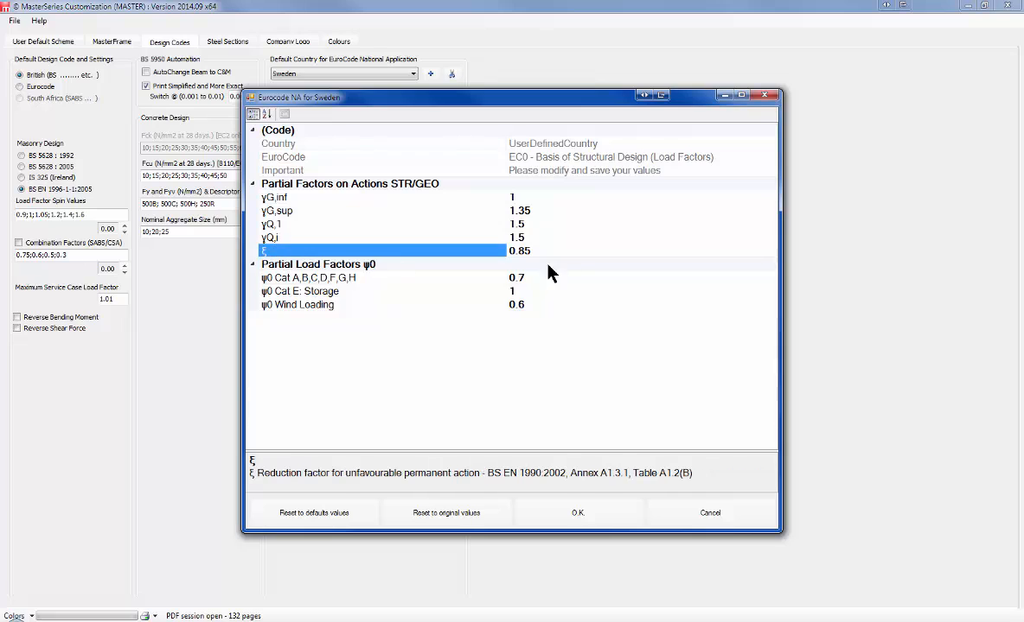
left_click(517, 251)
key("Delete")
type("9")
key("Left")
key("Left")
key("Left")
key("Delete")
key("Delete")
key("Delete")
key("Delete")
type("1")
left_click(582, 514)
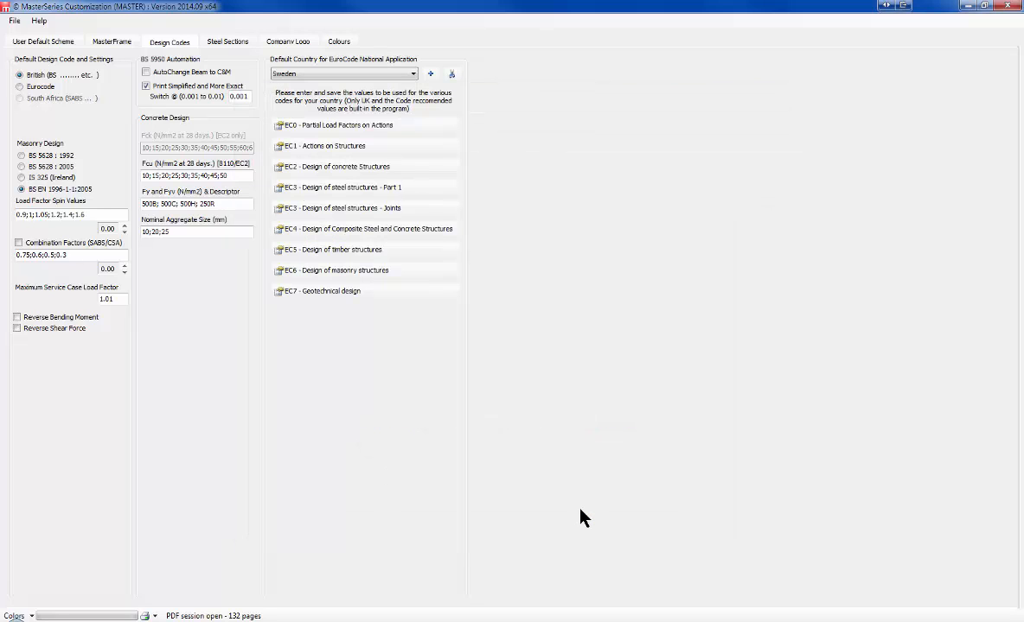